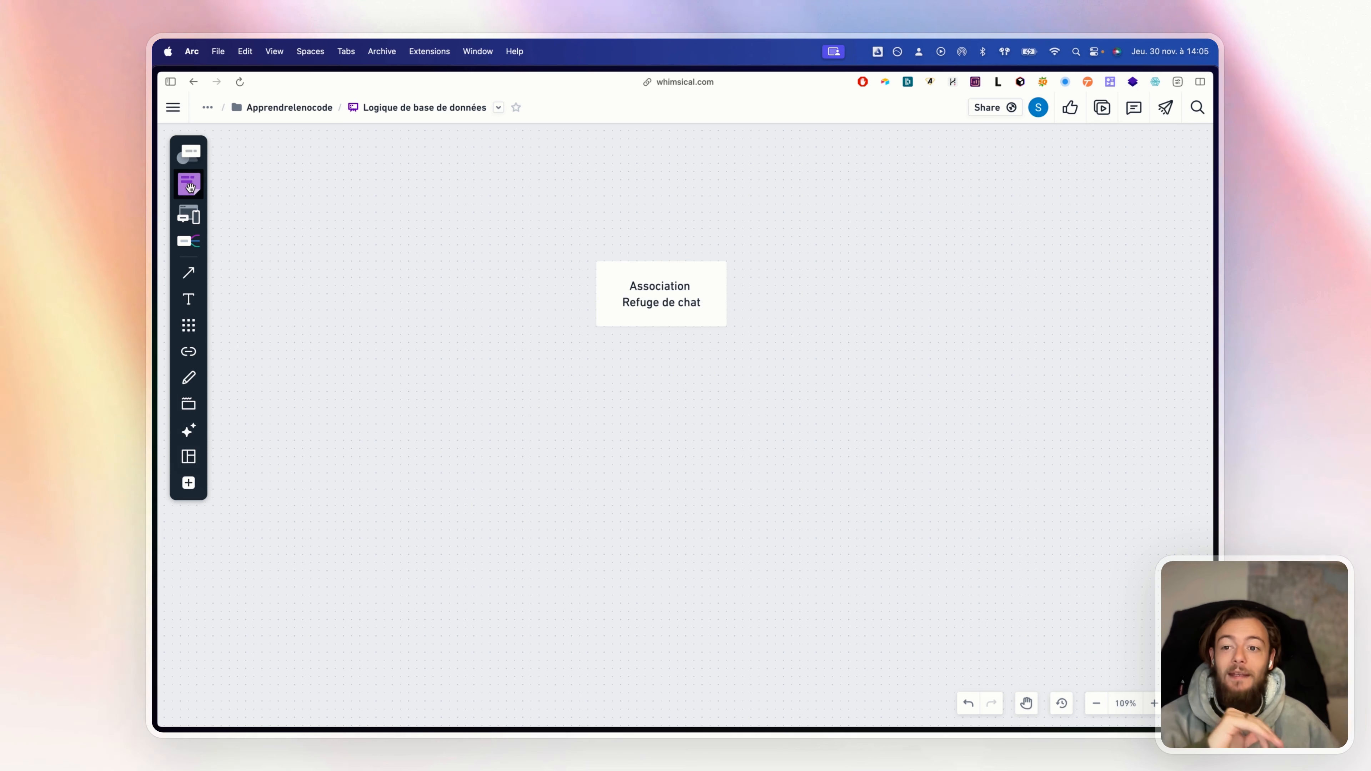
Place a purple sticky note on the board left of the Association Refuge de chat card
left_click(190, 187)
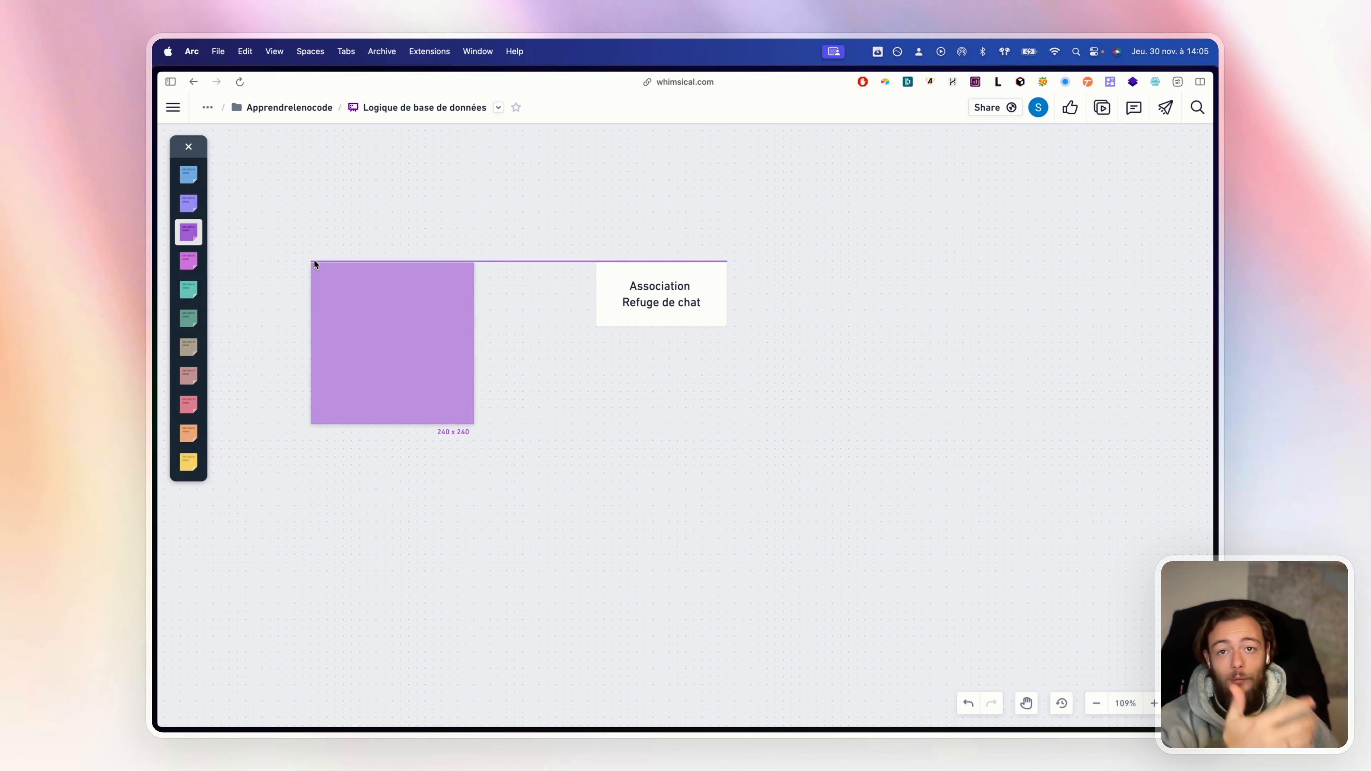
left_click(314, 262)
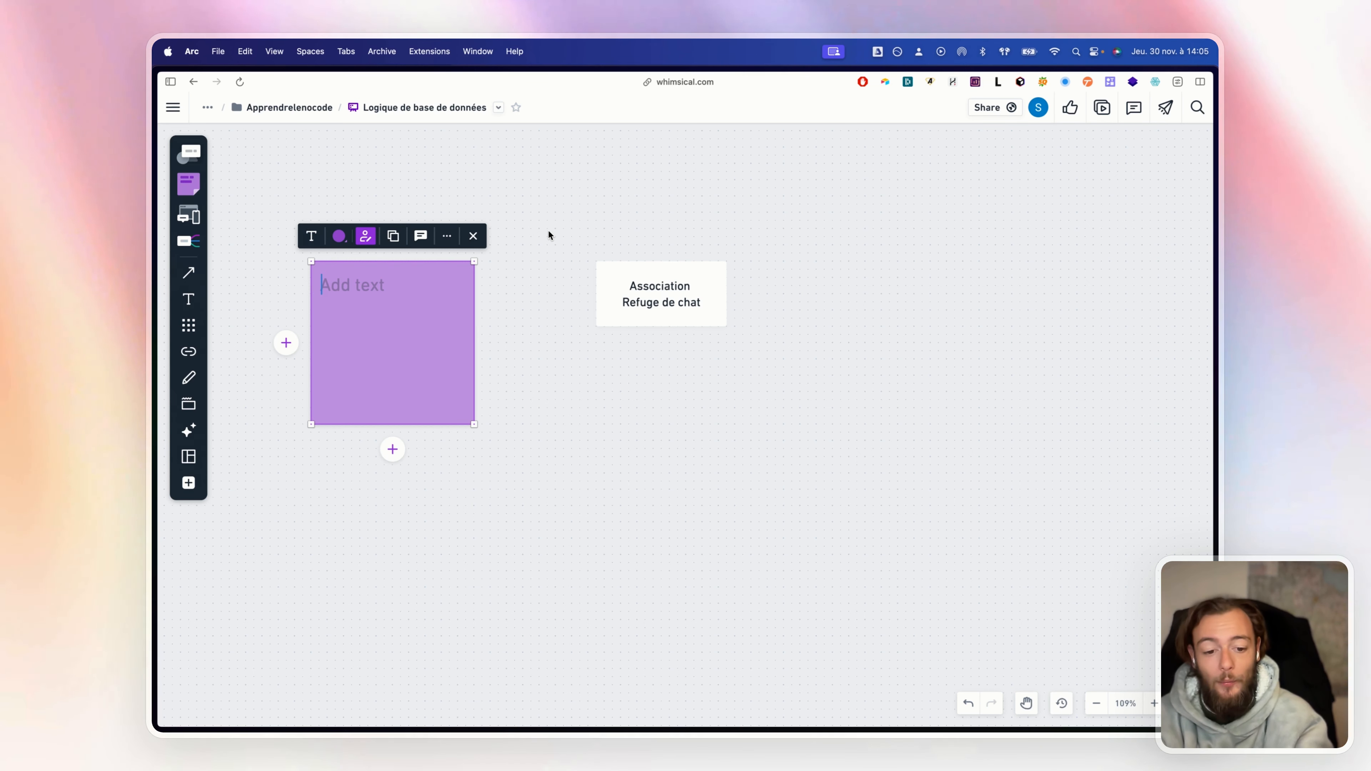
Head the note 'Objectif :' and move it below the Association card
type("Objectif :")
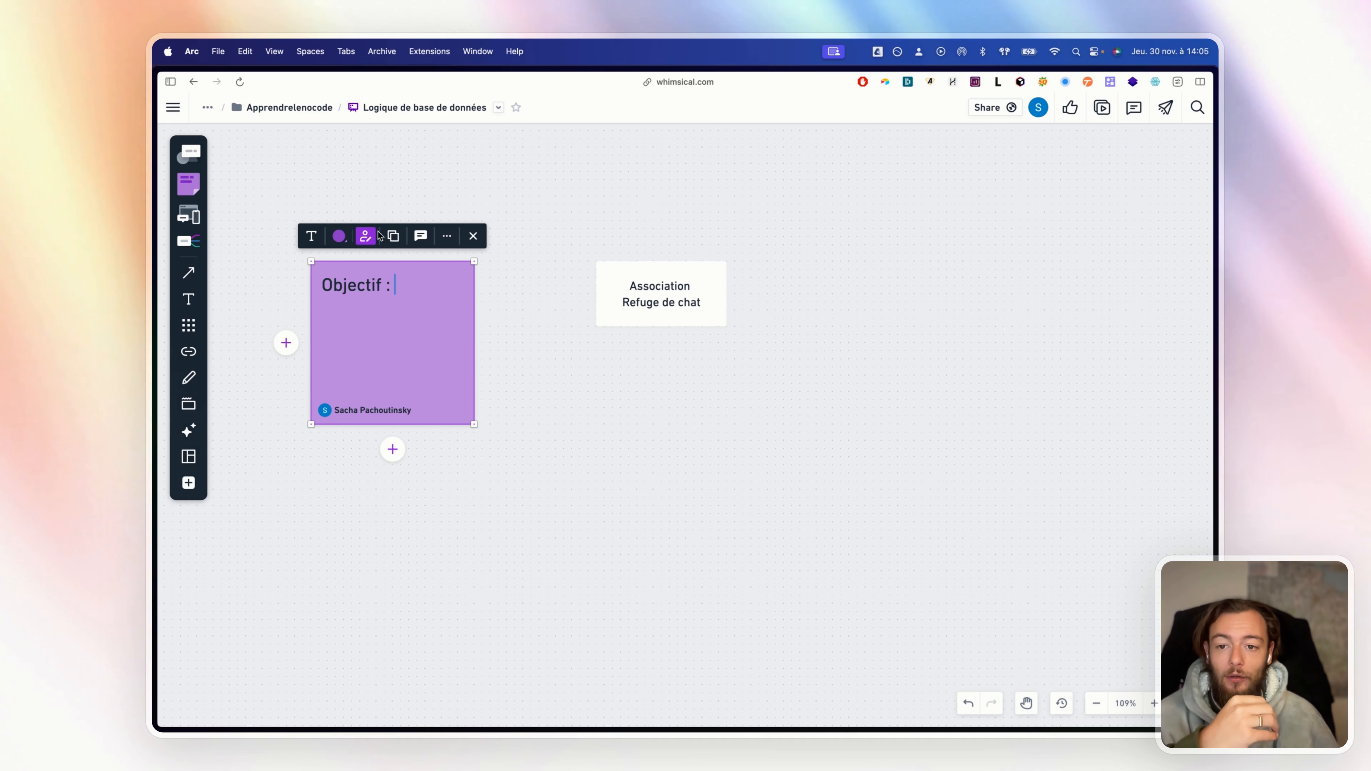
left_click(474, 357)
left_click_drag(474, 358, 702, 494)
left_click(585, 447)
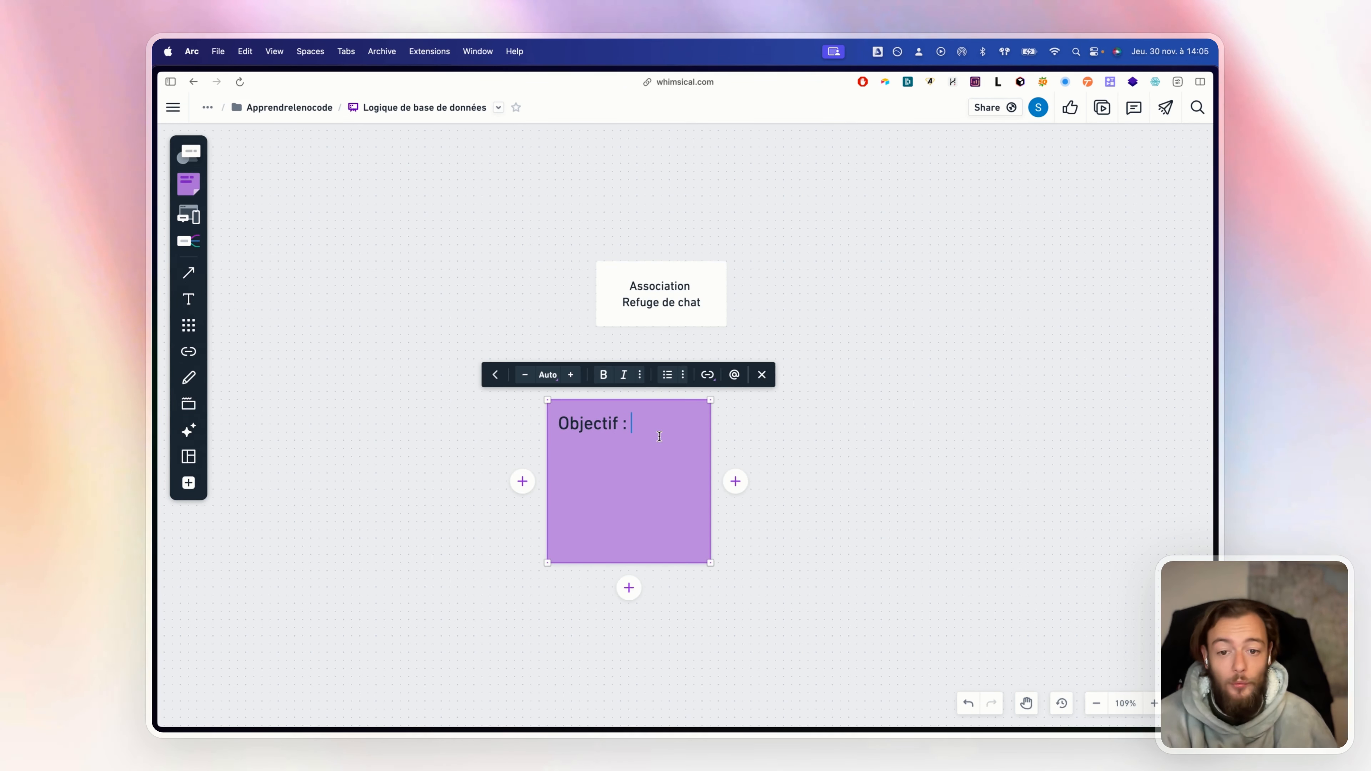
Add the bullet '- moderniser l'association pour avoir plus d'adhérents, pour pouvoir mener son action plus rapidement,'
key("Return")
type("- moder")
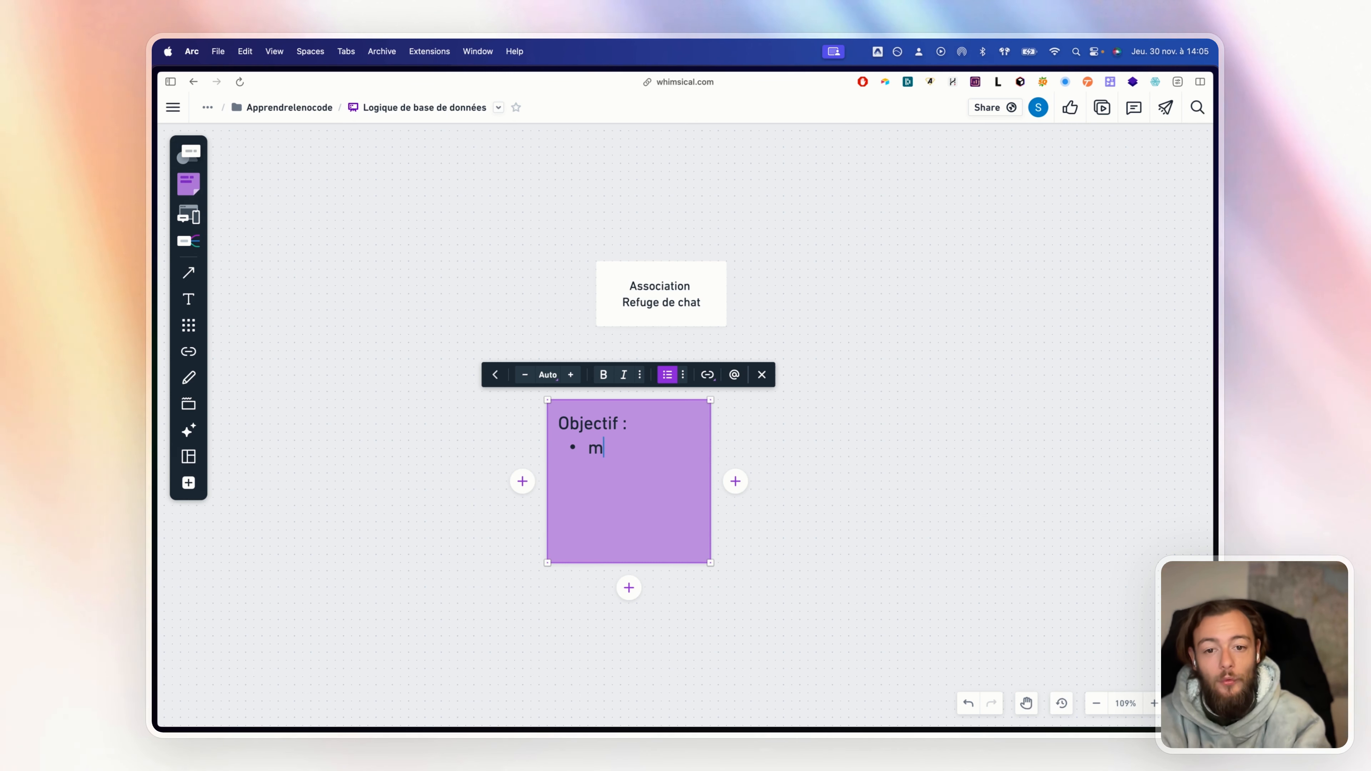
type("niser l'a")
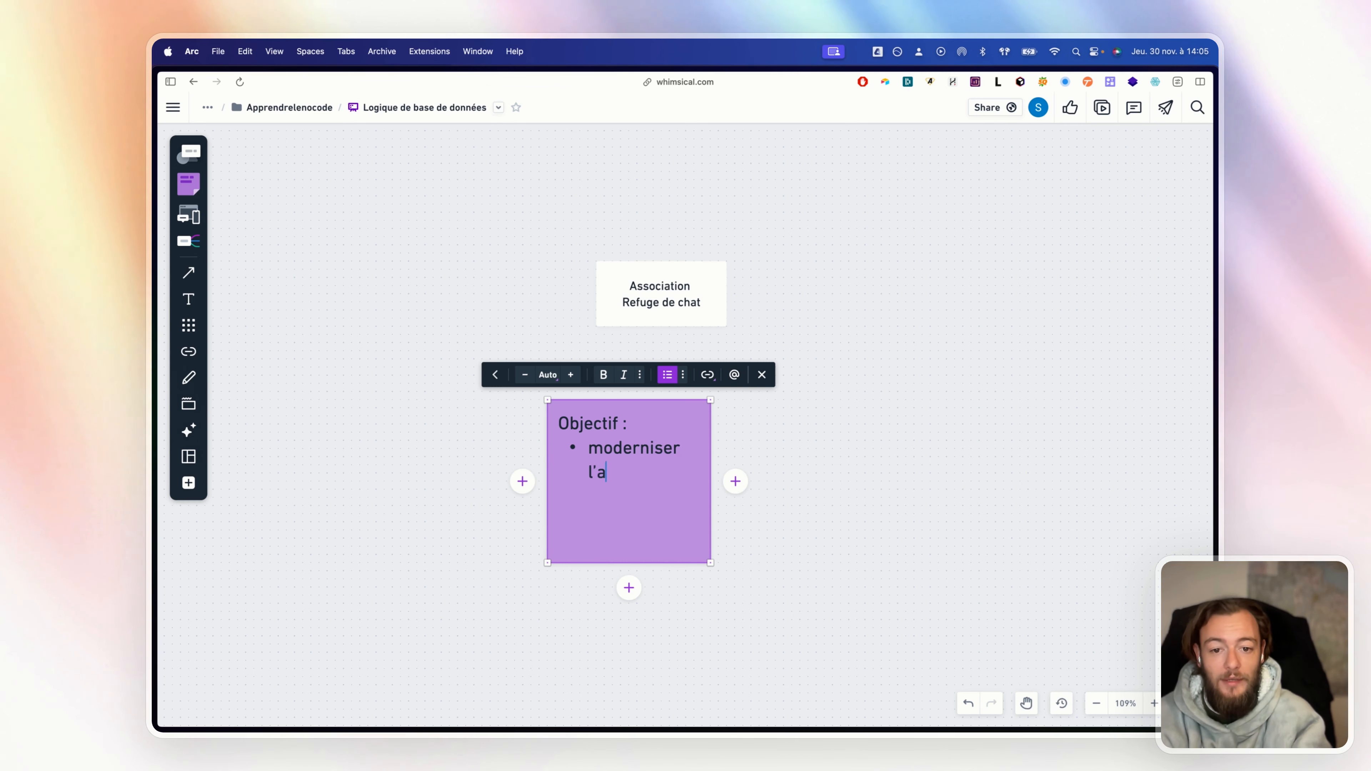
type("ssociation pour")
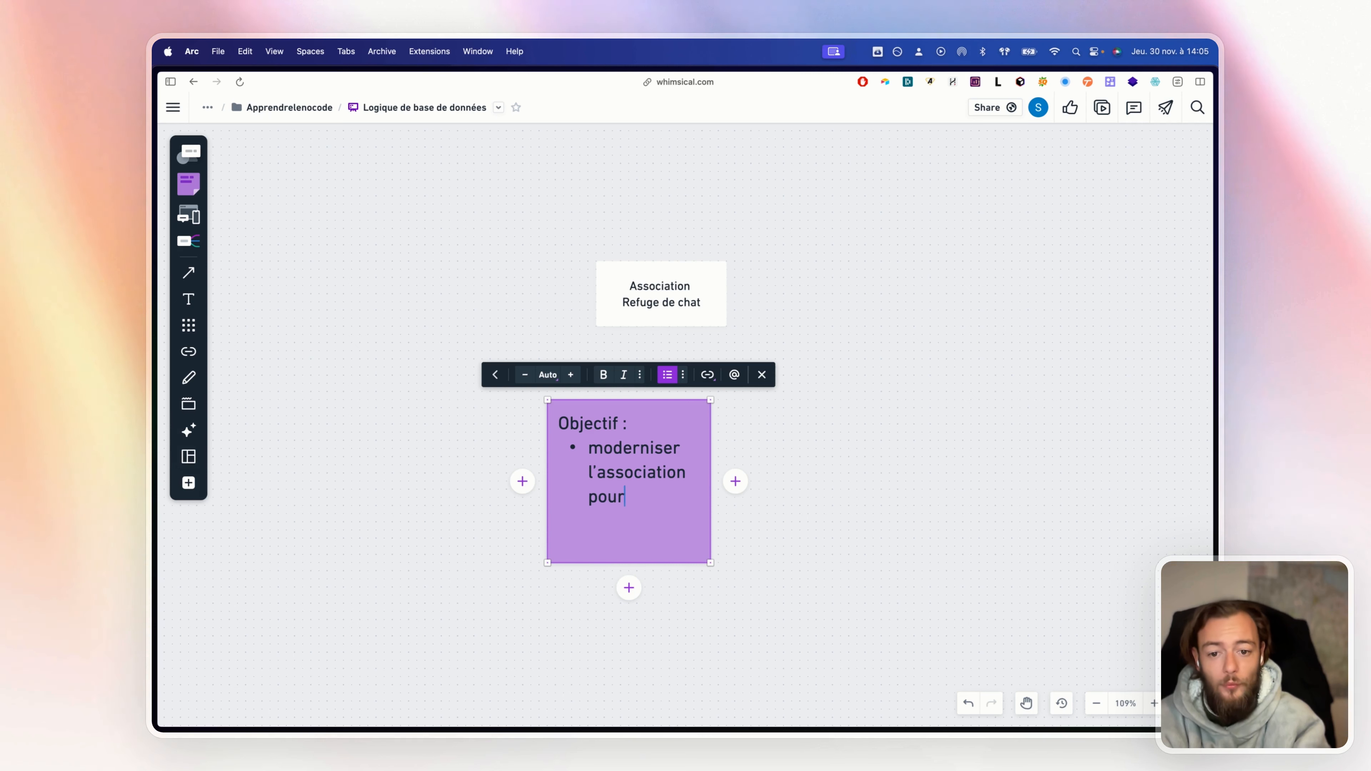
type(" avoir plus d'a")
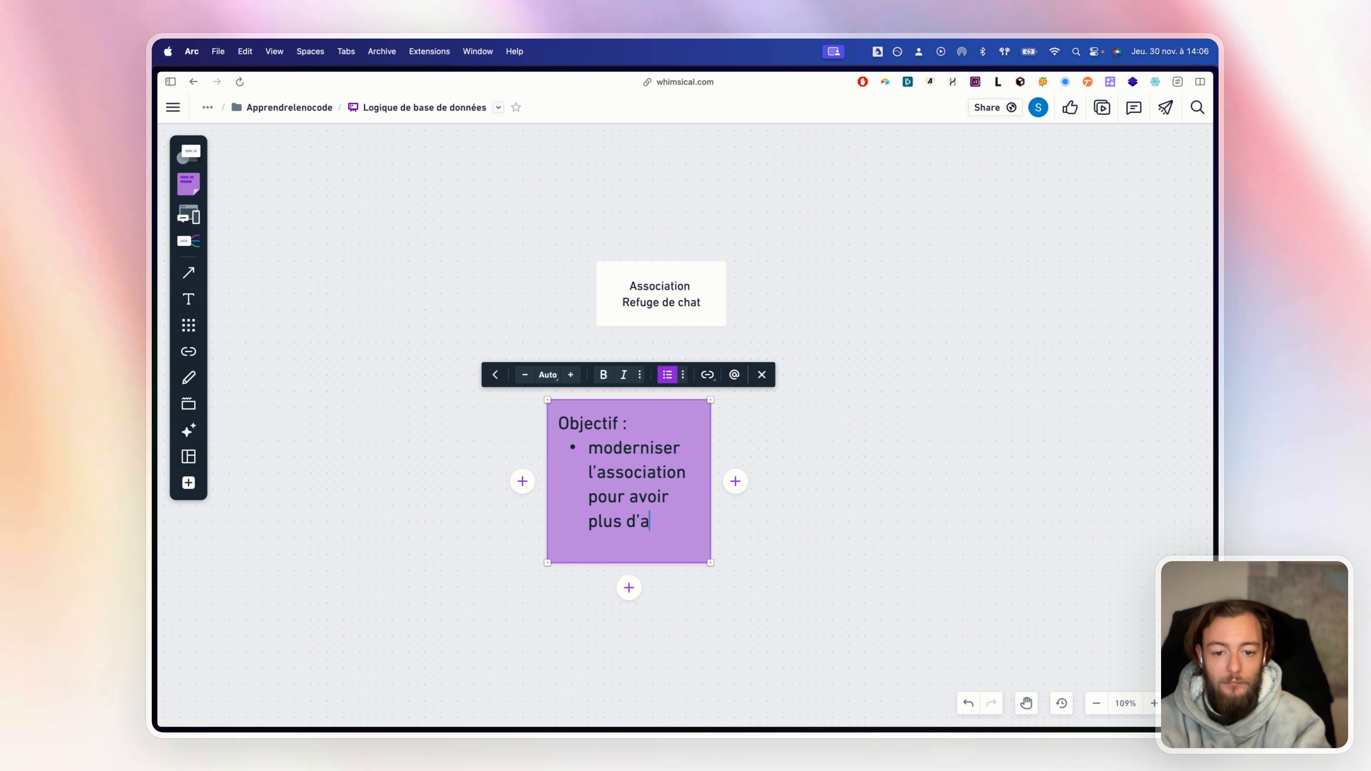
type("dhérents, pour ")
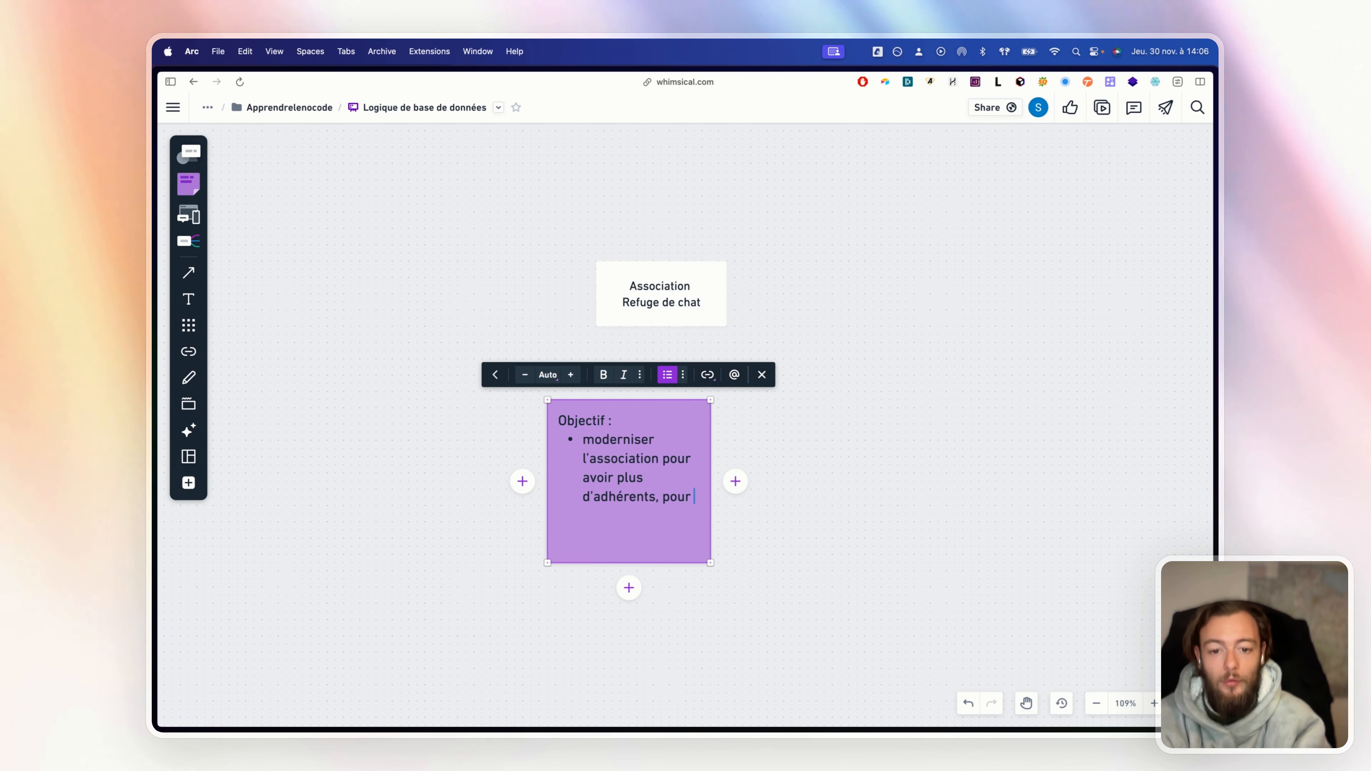
type("pouvoir mener ")
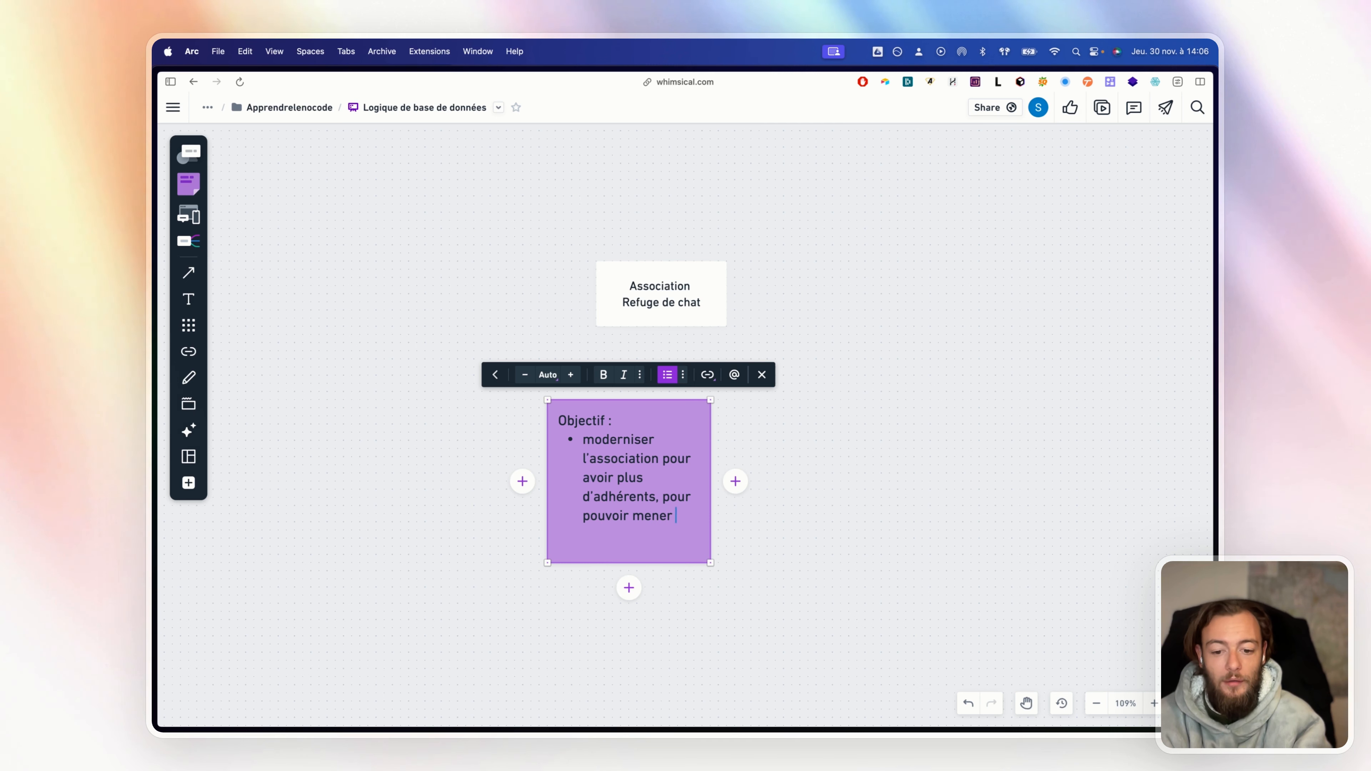
type("son action pl")
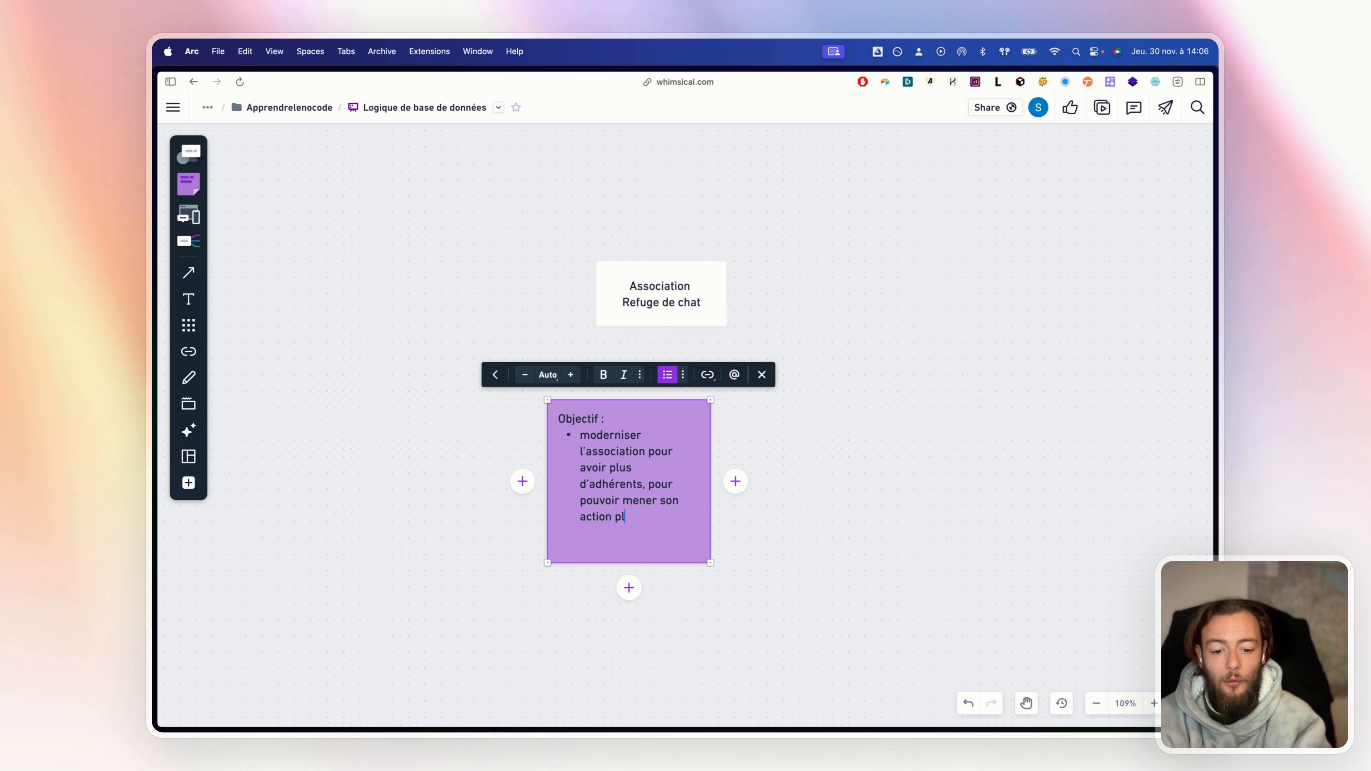
key("BackSpace")
key("BackSpace")
key("BackSpace")
key("BackSpace")
type("n plus profndément")
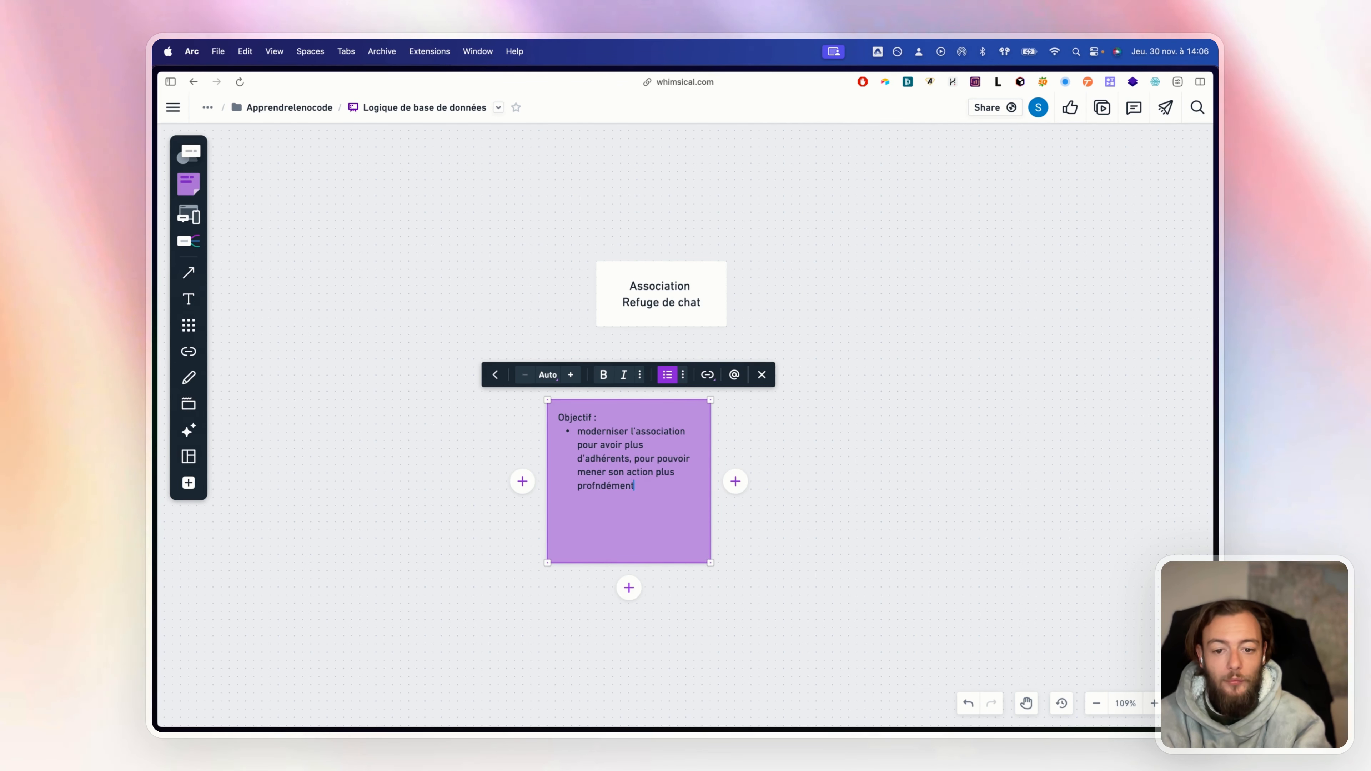
key("BackSpace")
key("BackSpace")
key("BackSpace")
key("BackSpace")
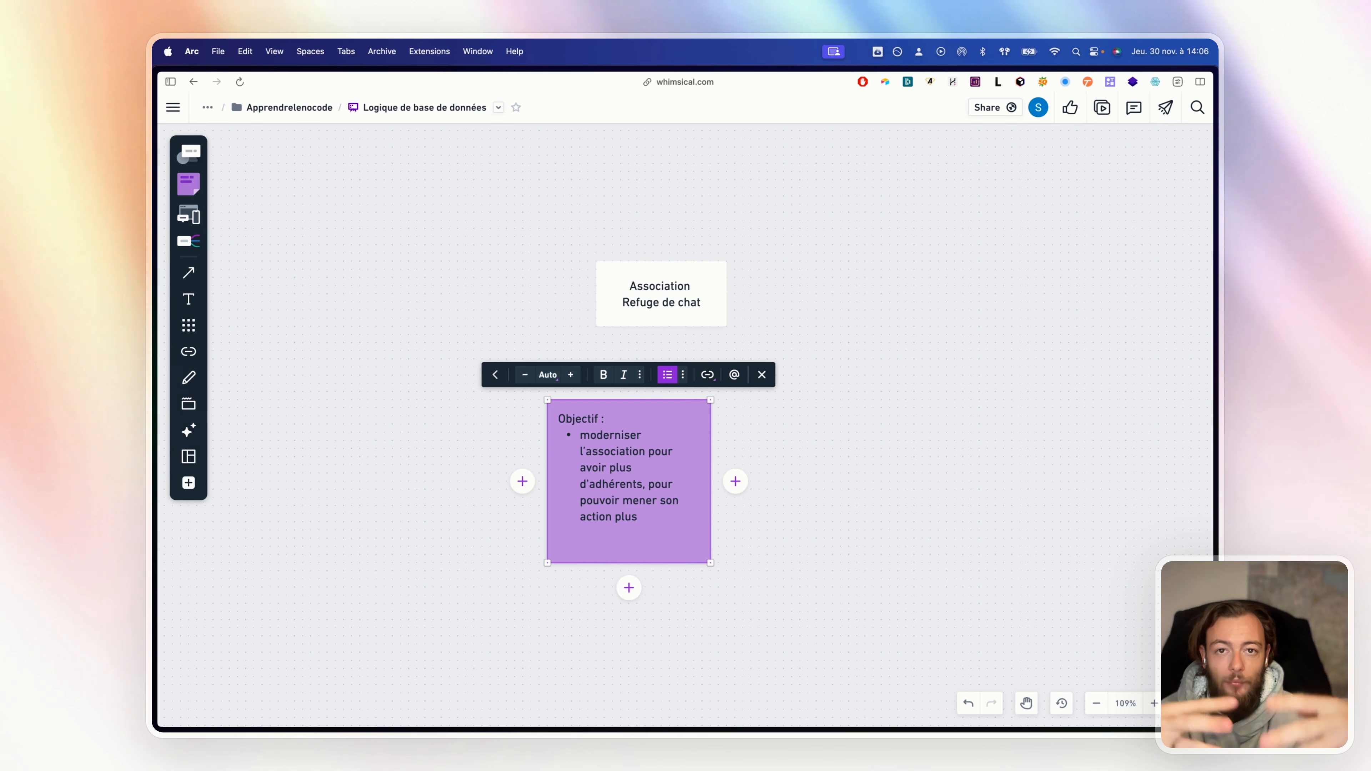
type("rapidemen")
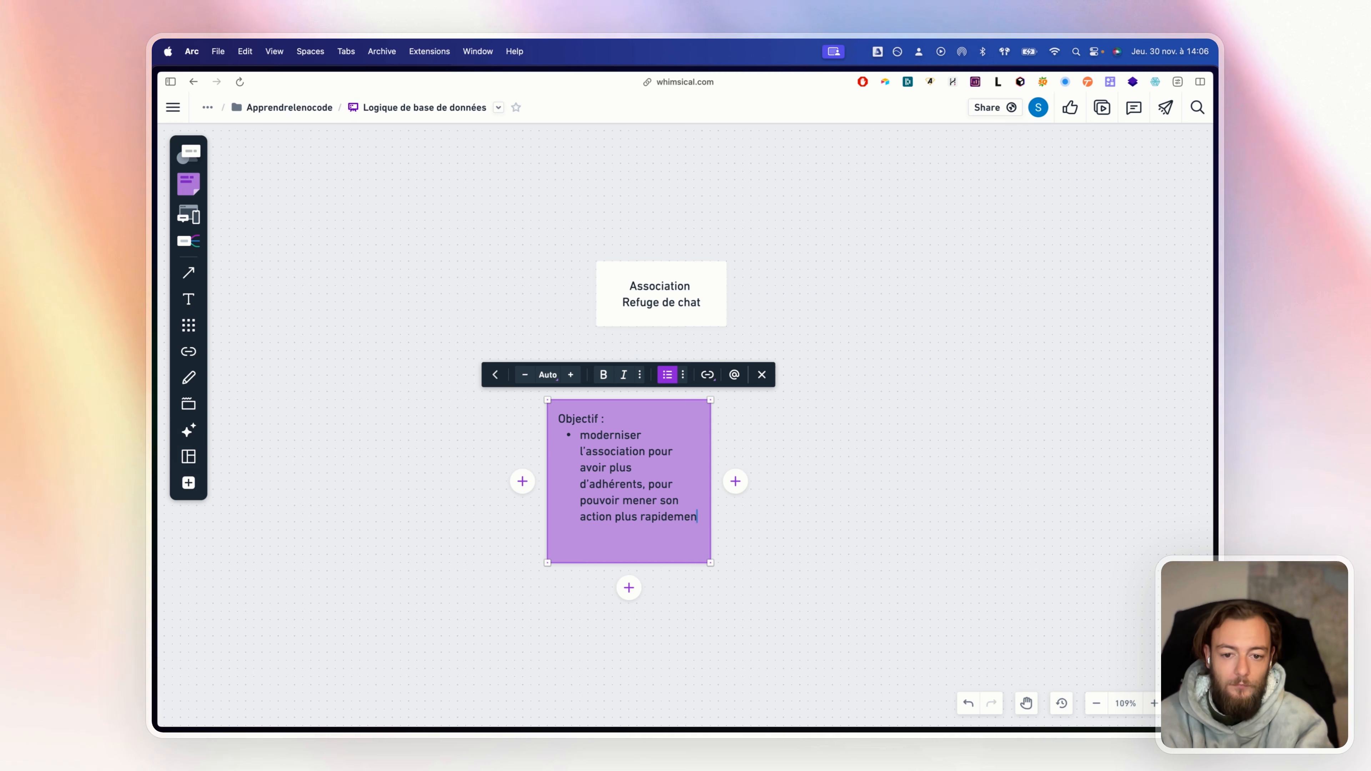
type("t,")
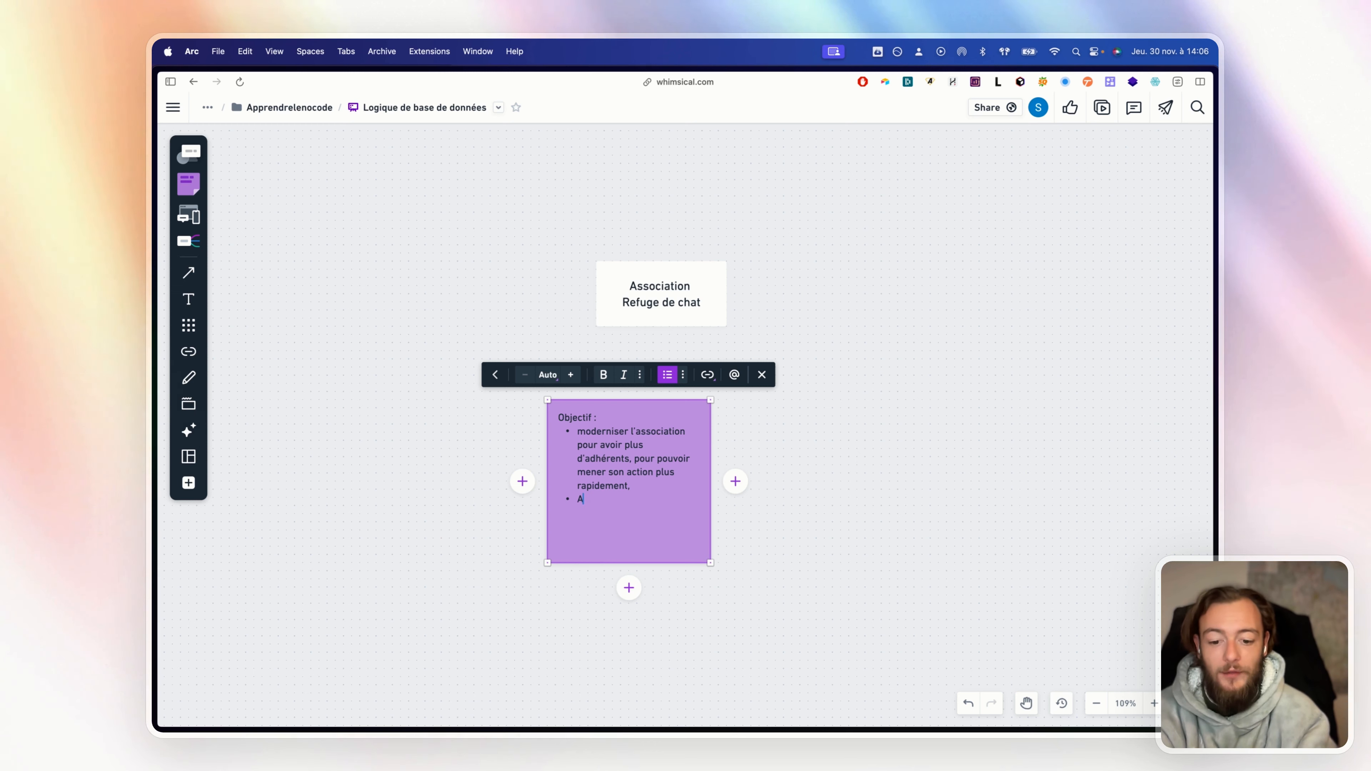
Add bullets for adoptable cats, 'les adhésions, les cotisations,' and 'inventaire du matériel nécessaire aux chats'
type("fficher les chats")
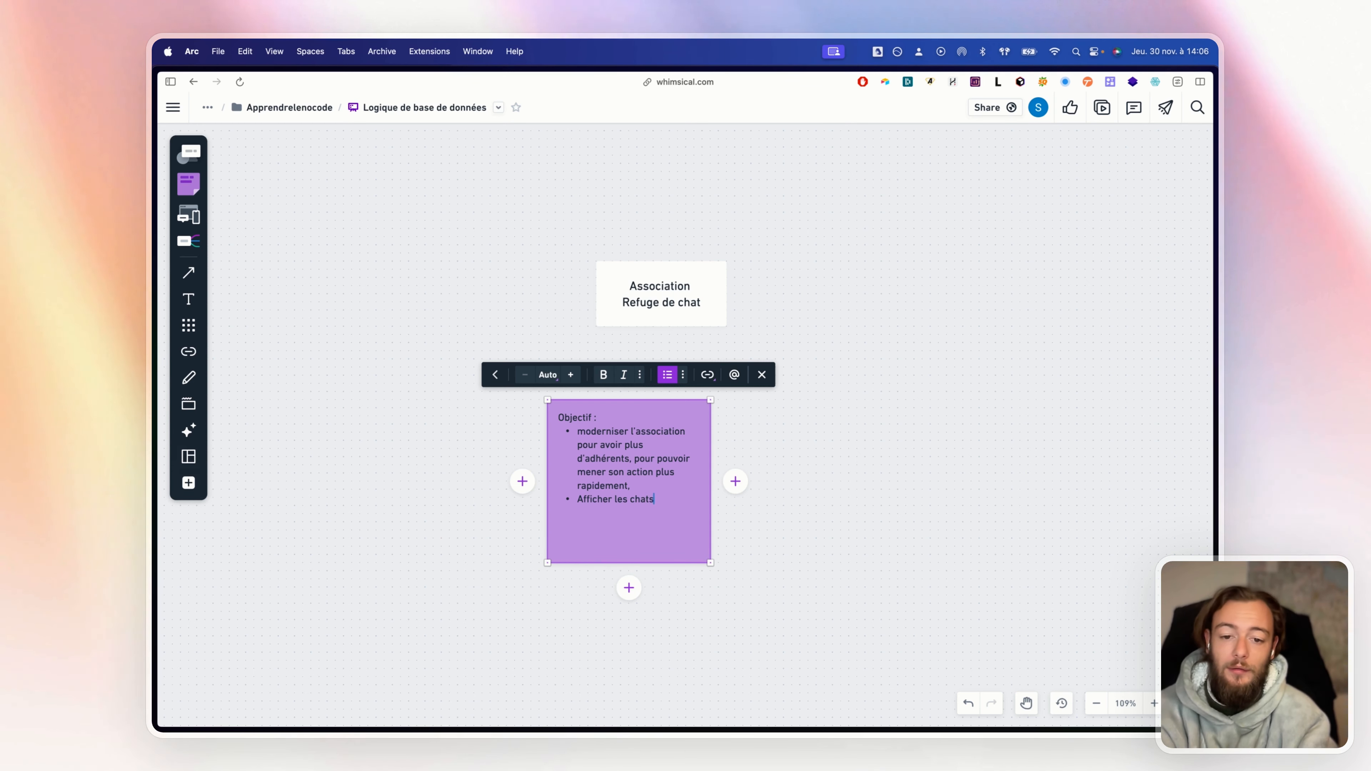
type(" disponi")
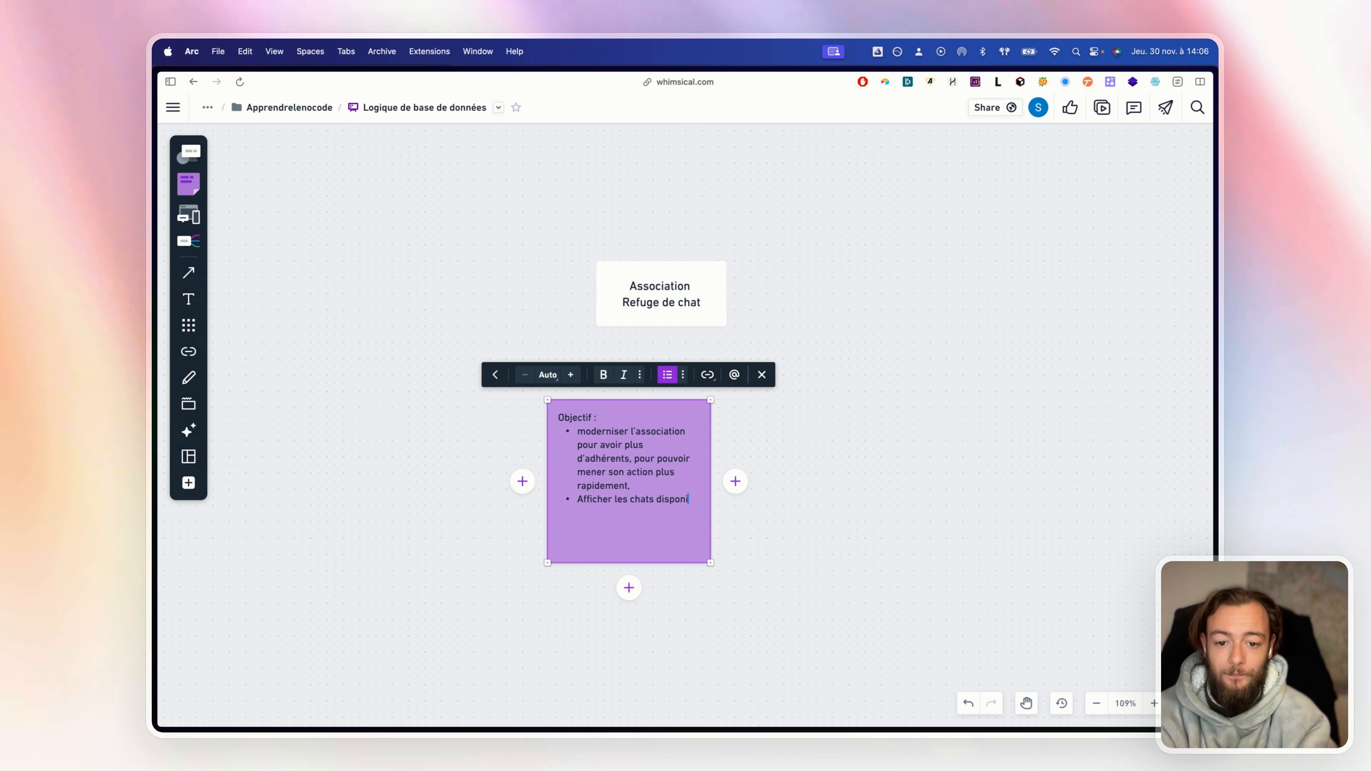
type("bles à")
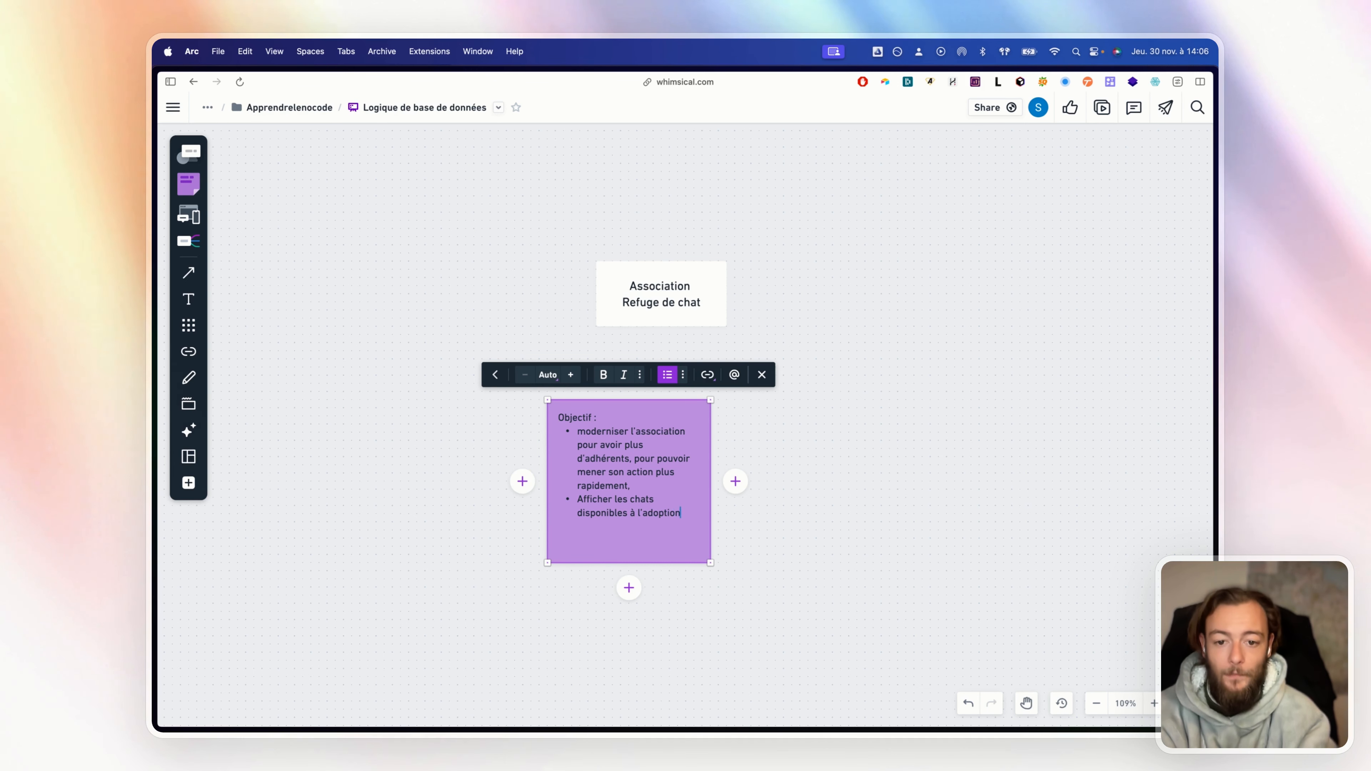
type(" l'adoption")
key("Return")
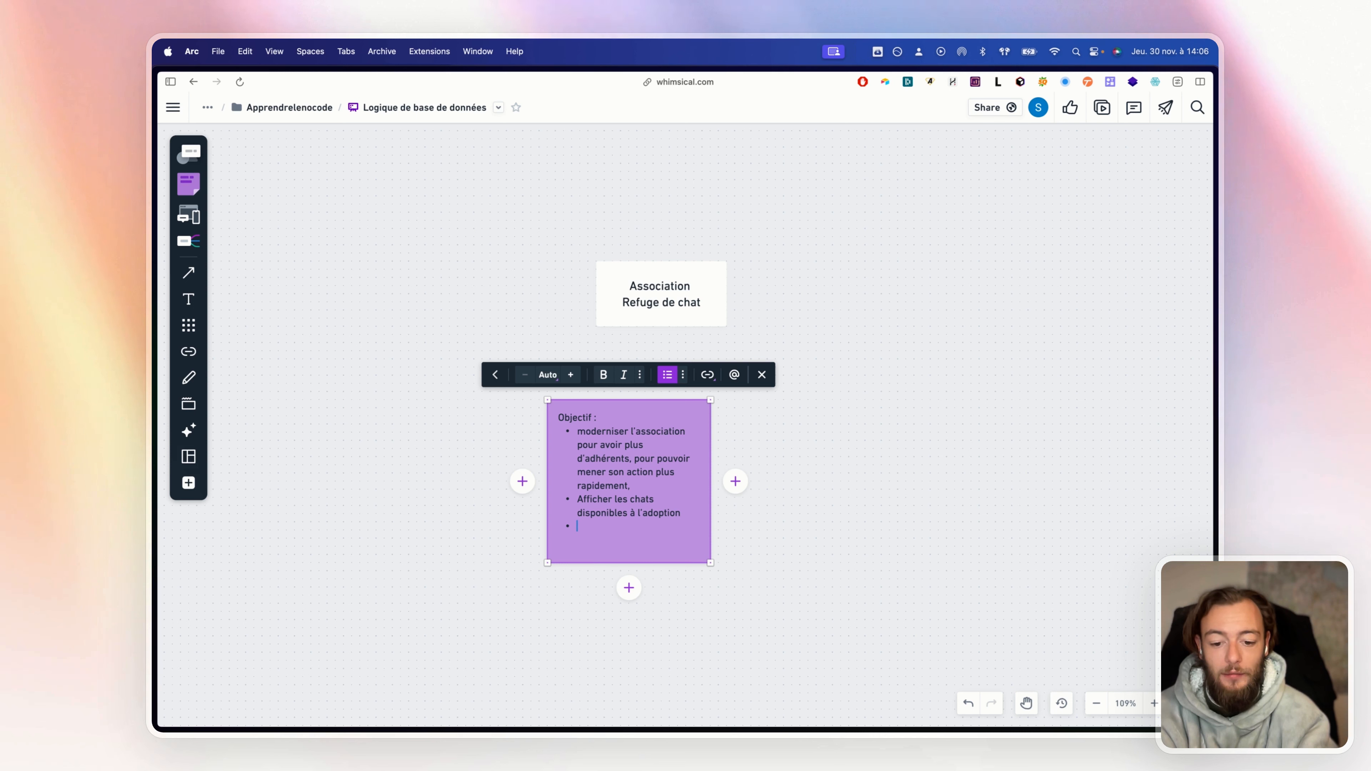
type("les ad")
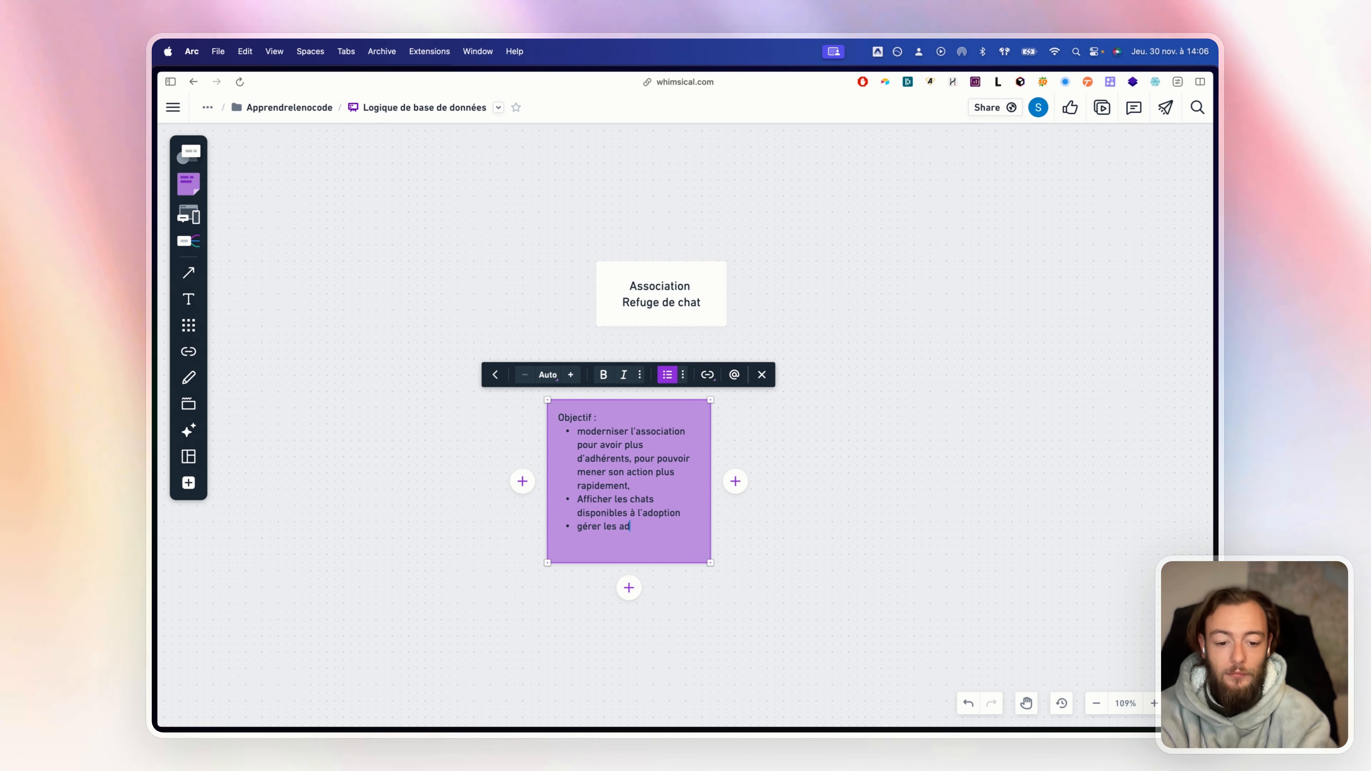
type("hésions, les cotisations,")
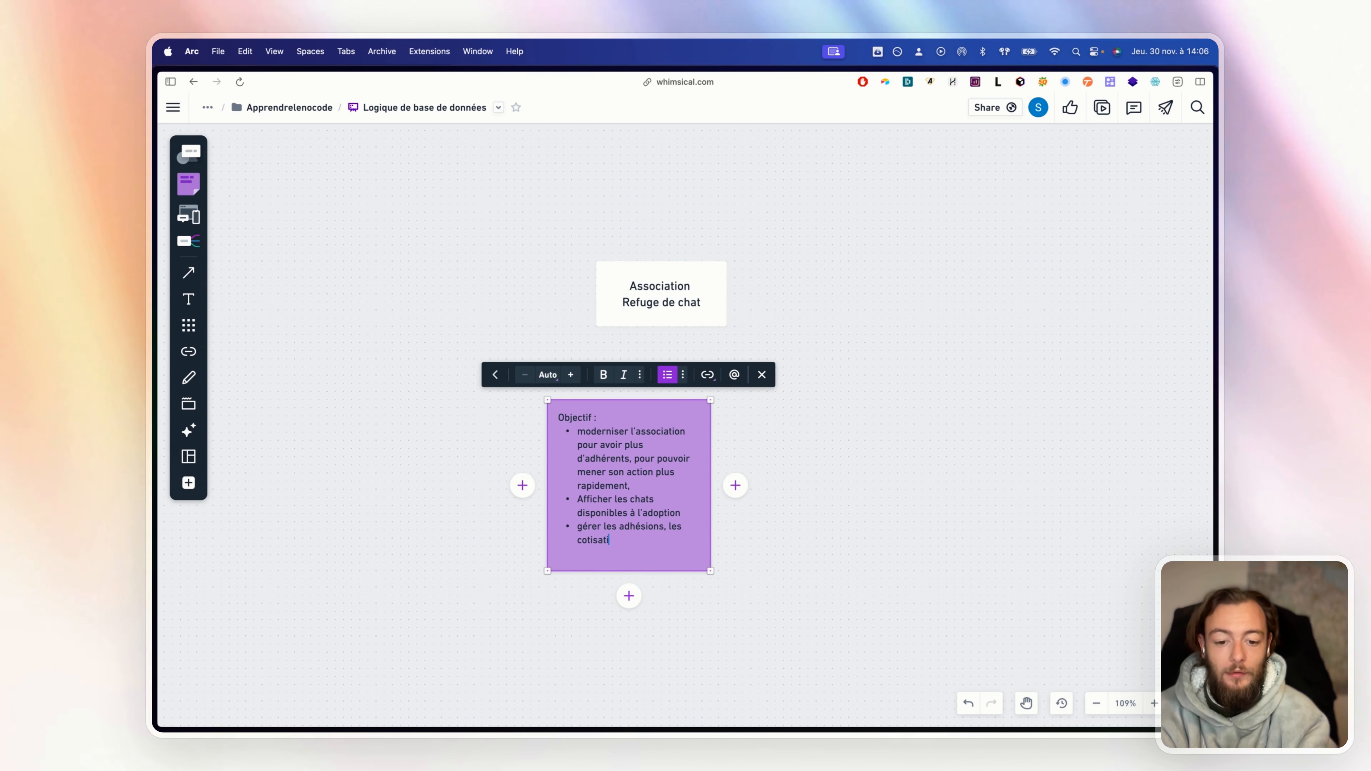
key("Return")
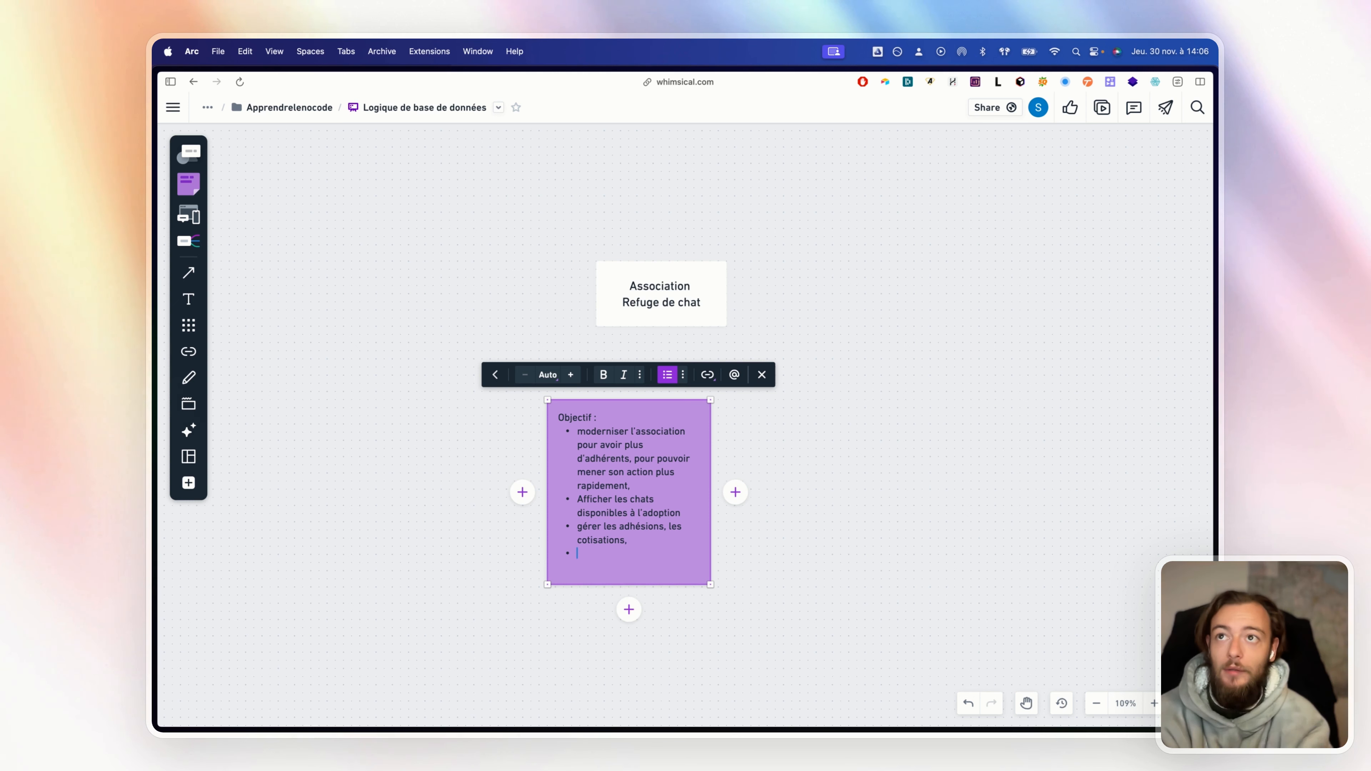
type("inven")
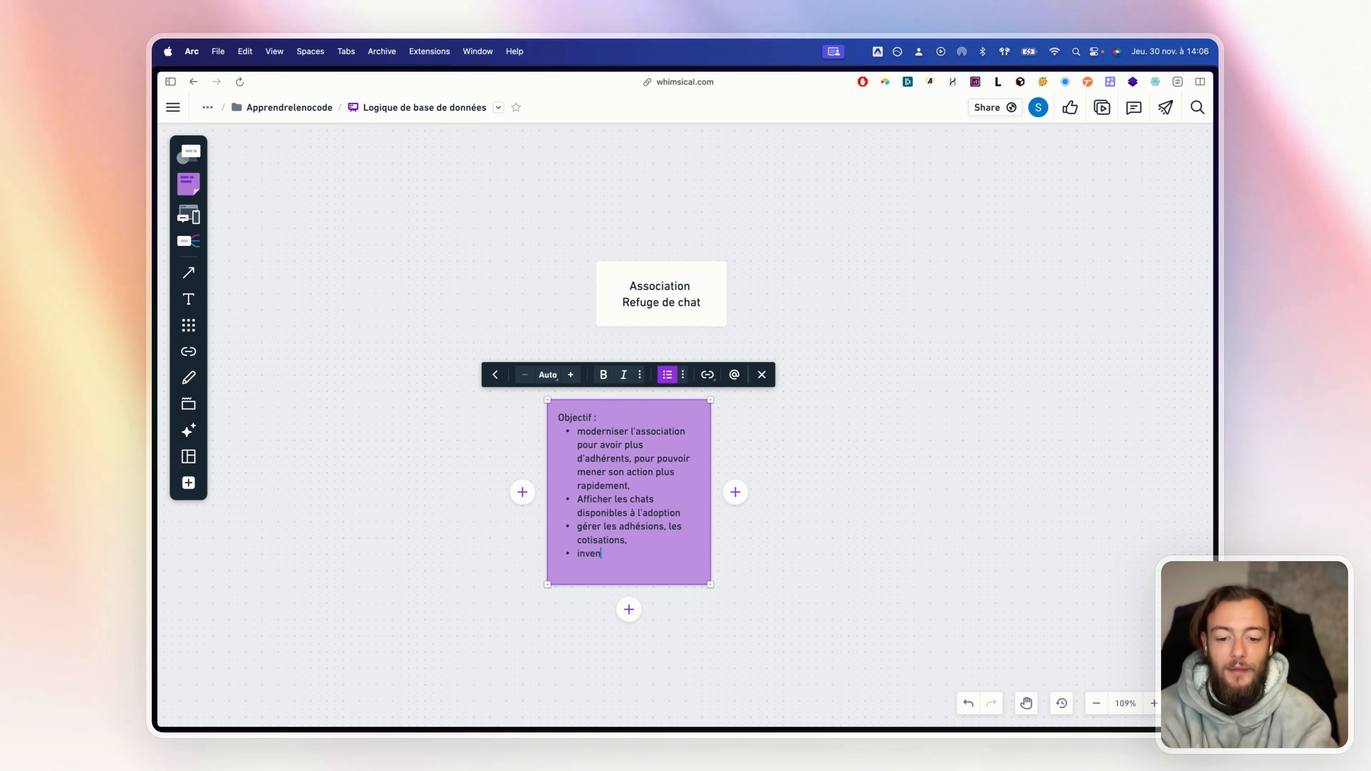
type("taire")
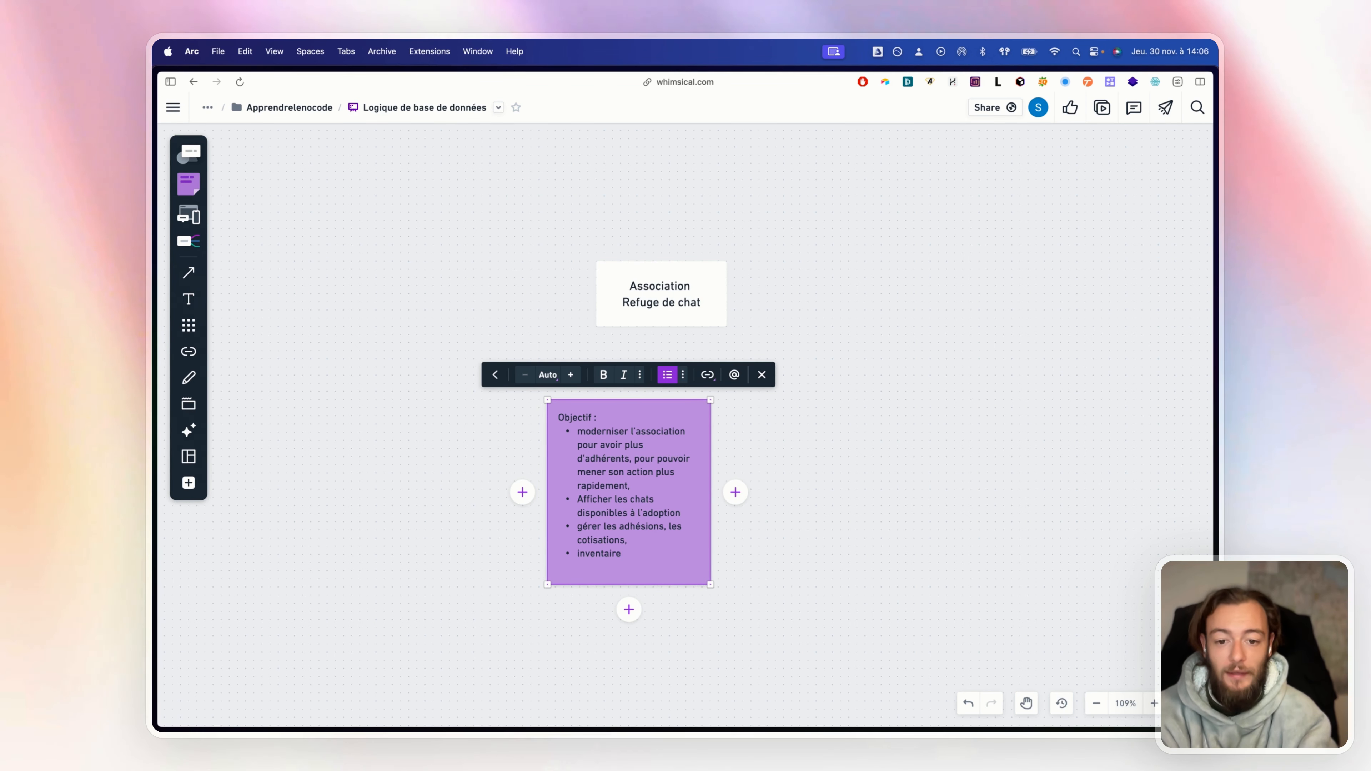
type(" du")
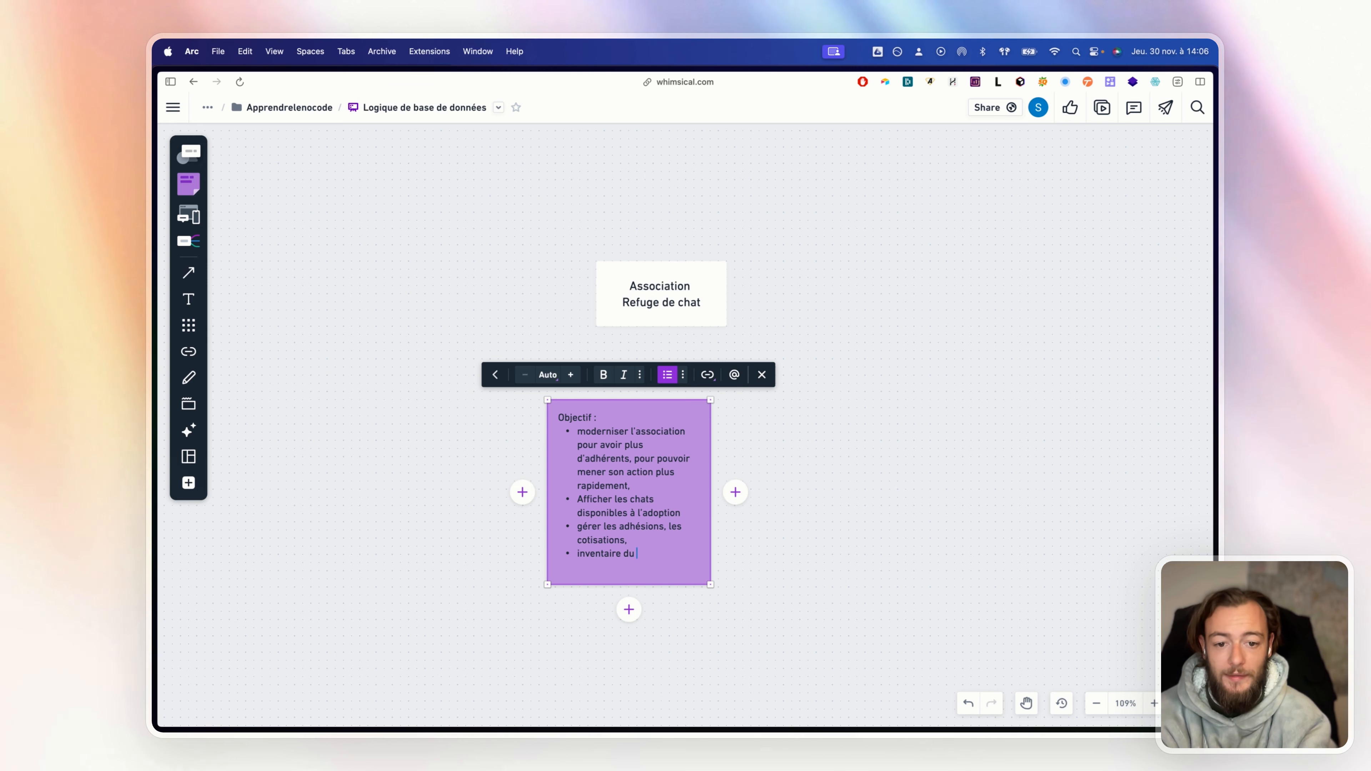
type(" m")
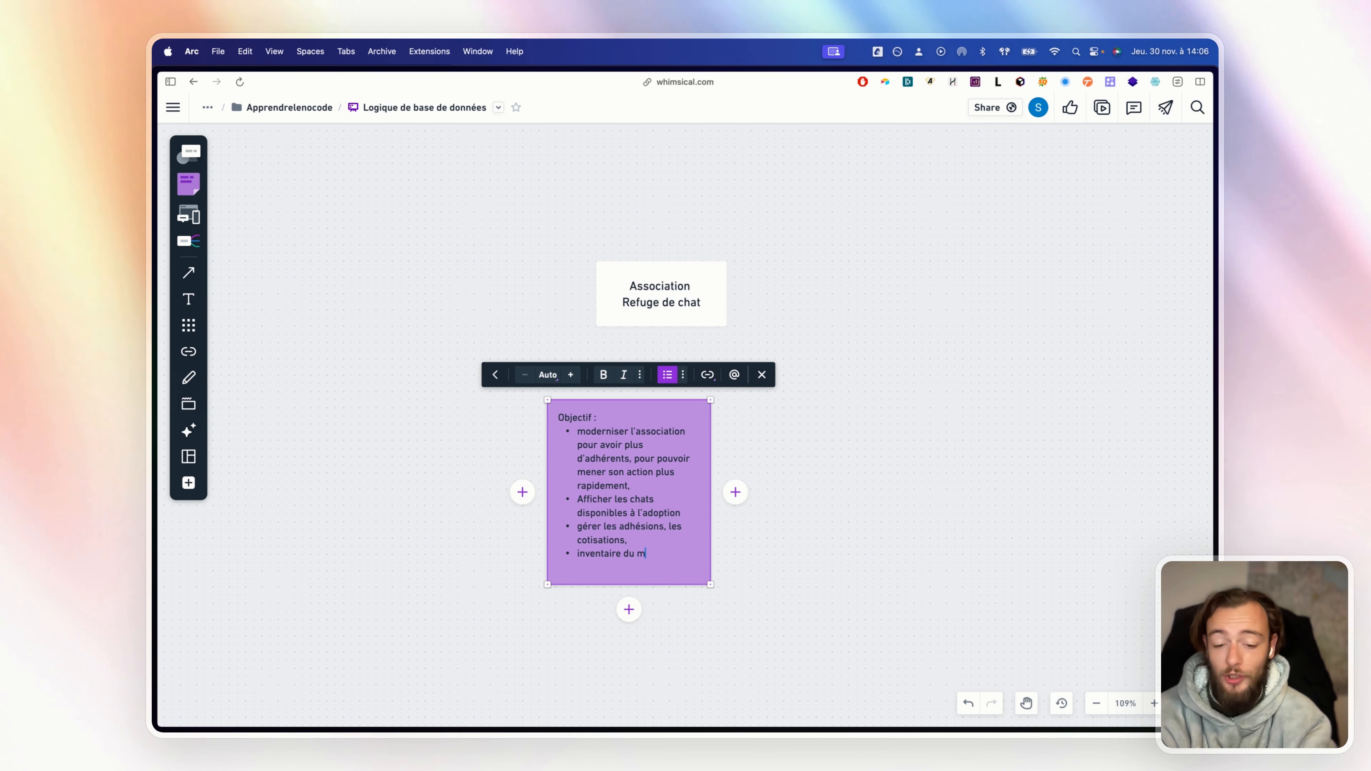
type("a")
type("tériel nécessaire aux chats")
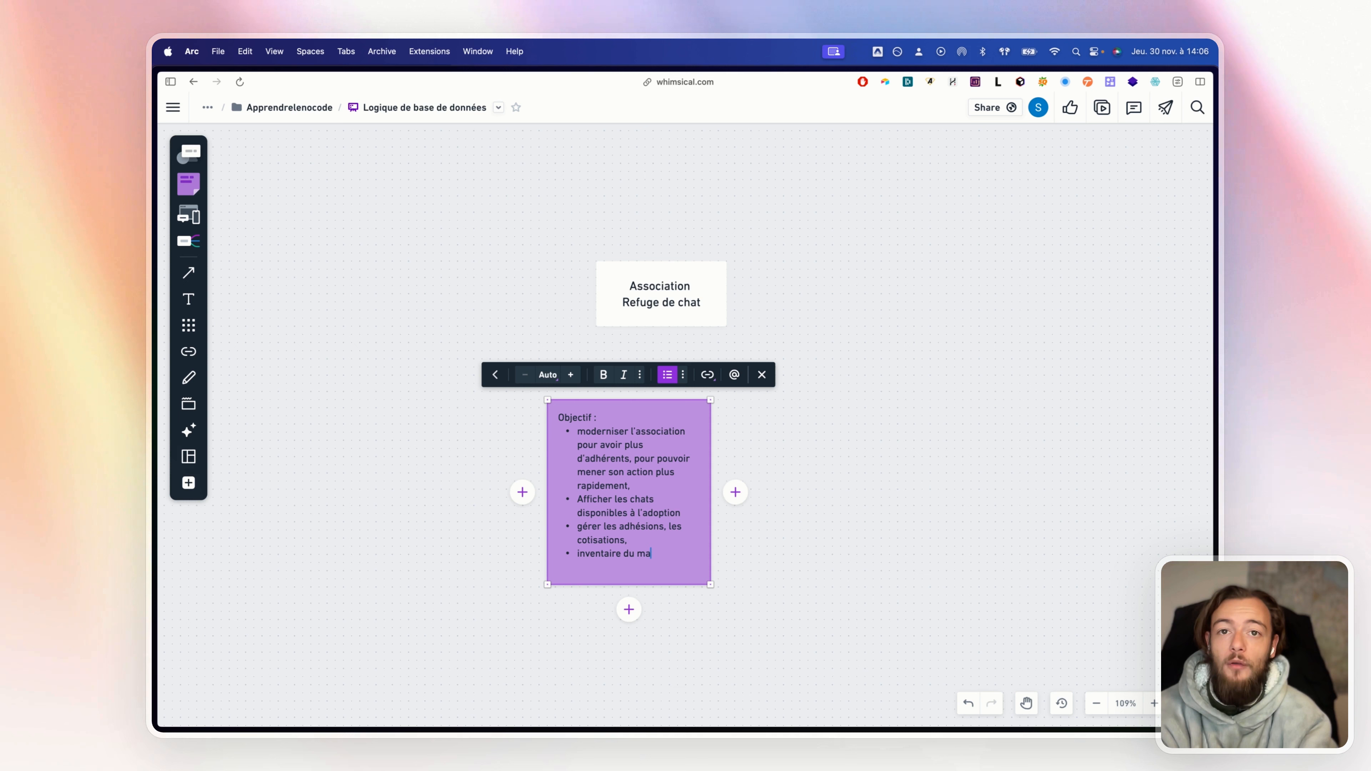
Add bullets 'Alimentations, les croquettes, friandises, les patés' and 'Soins vétérinaire'
key("Return")
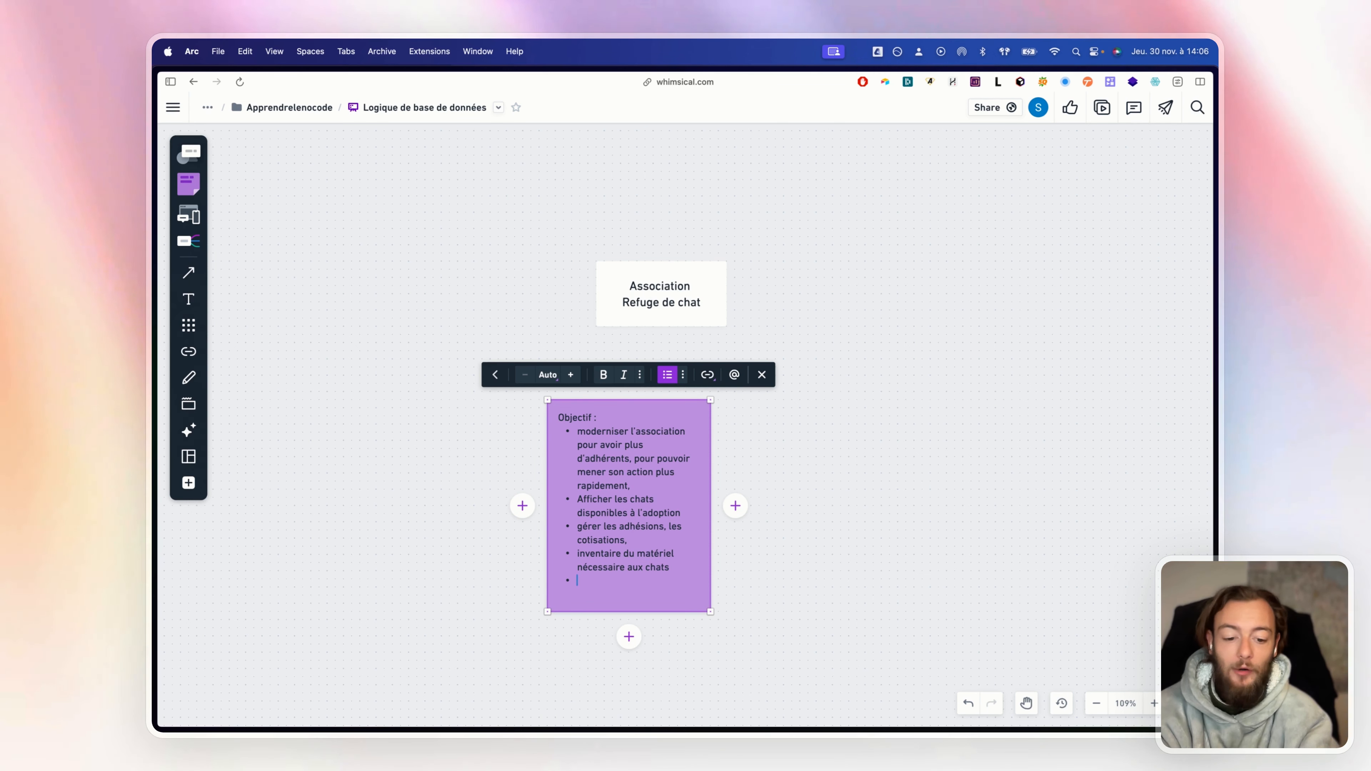
type("Alimentations, ")
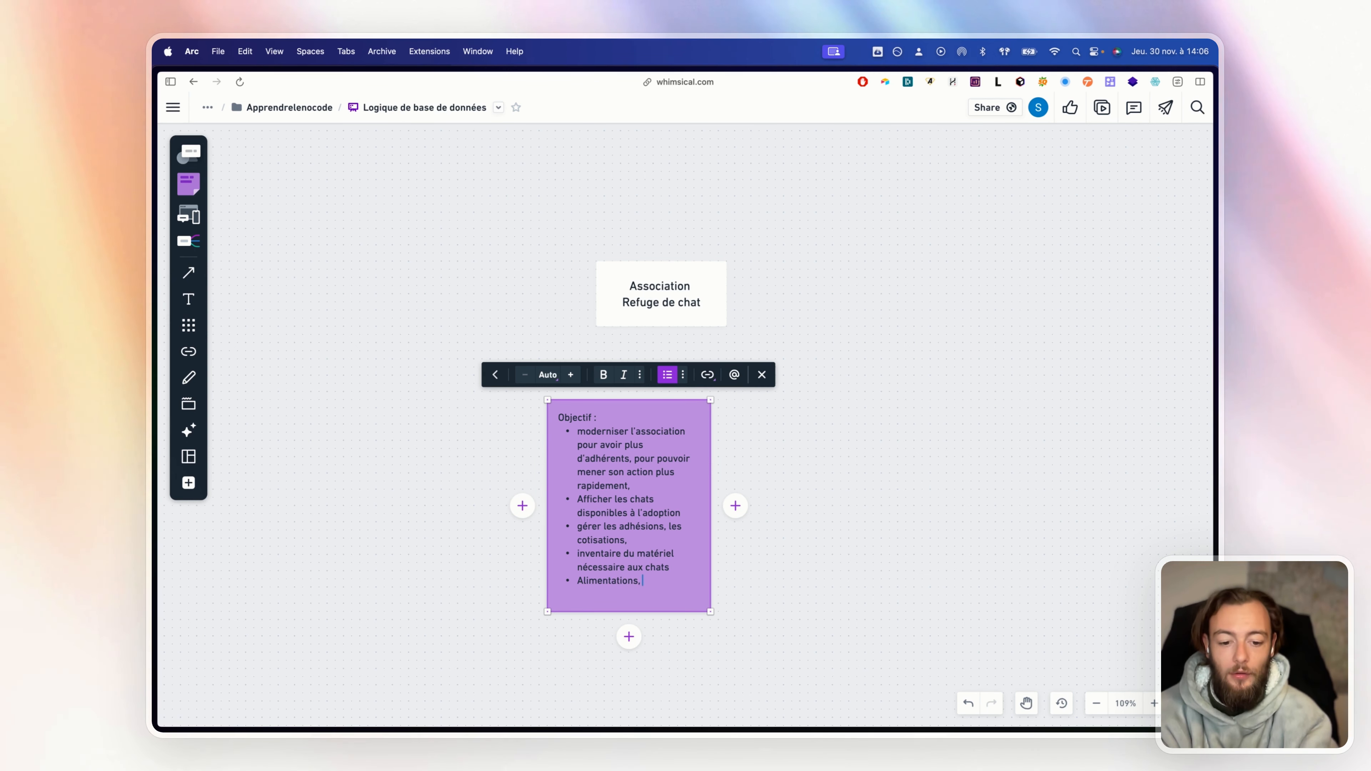
type("les croquettes,")
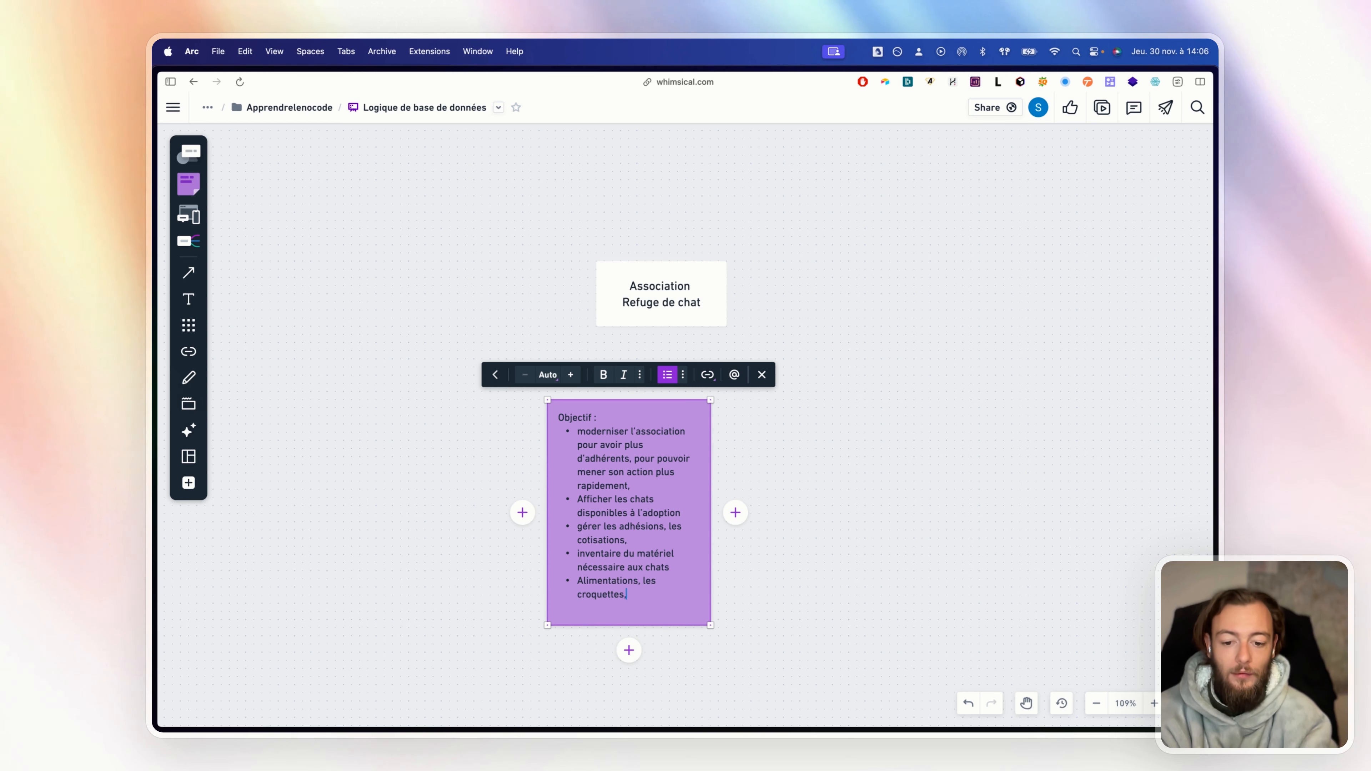
type(" friandises, ")
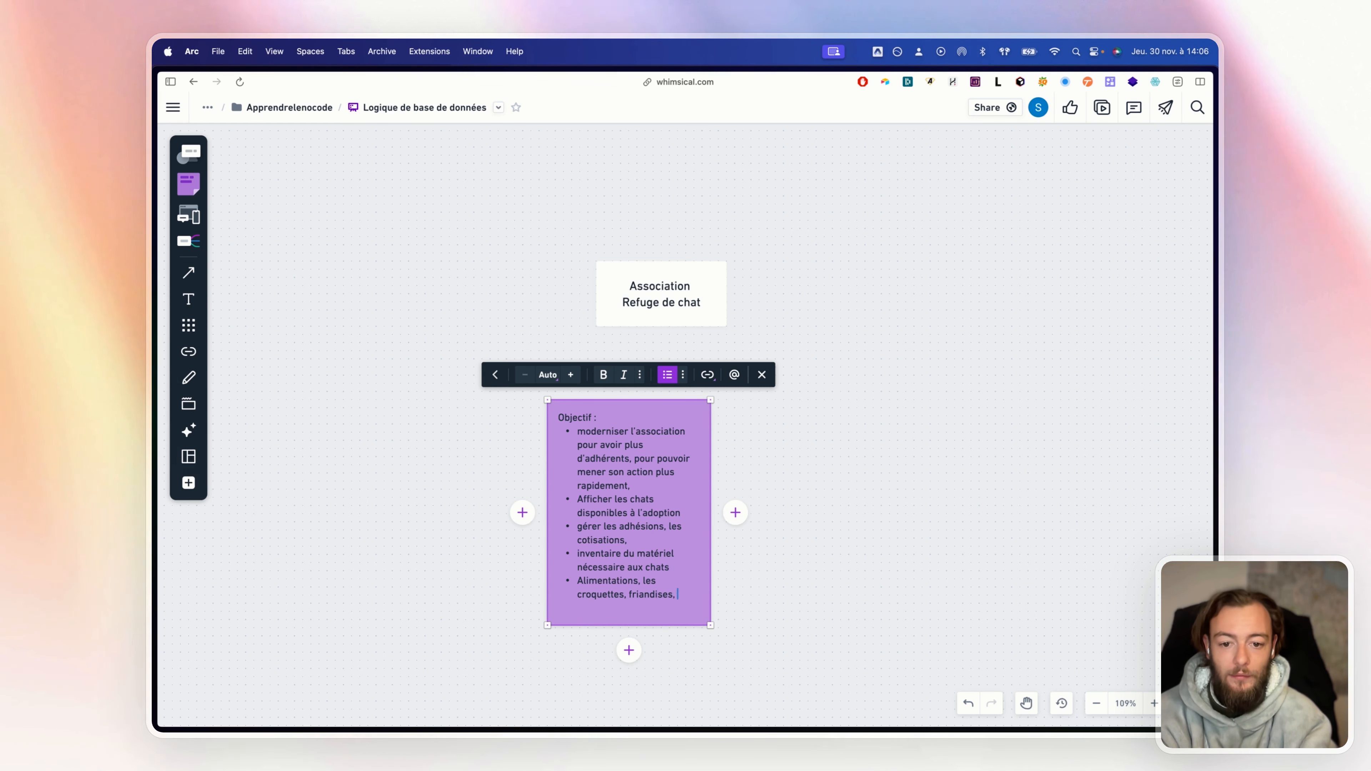
type("les pat")
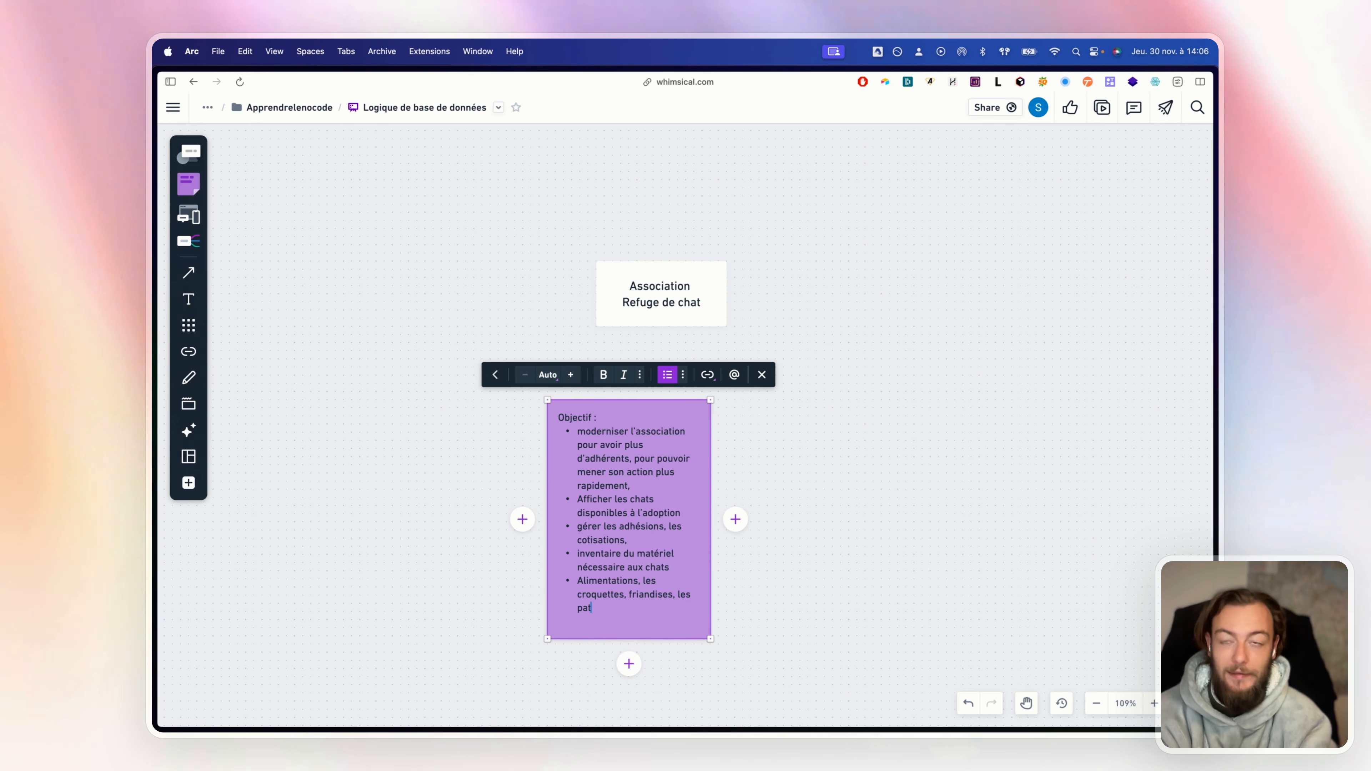
type("és")
key("Return")
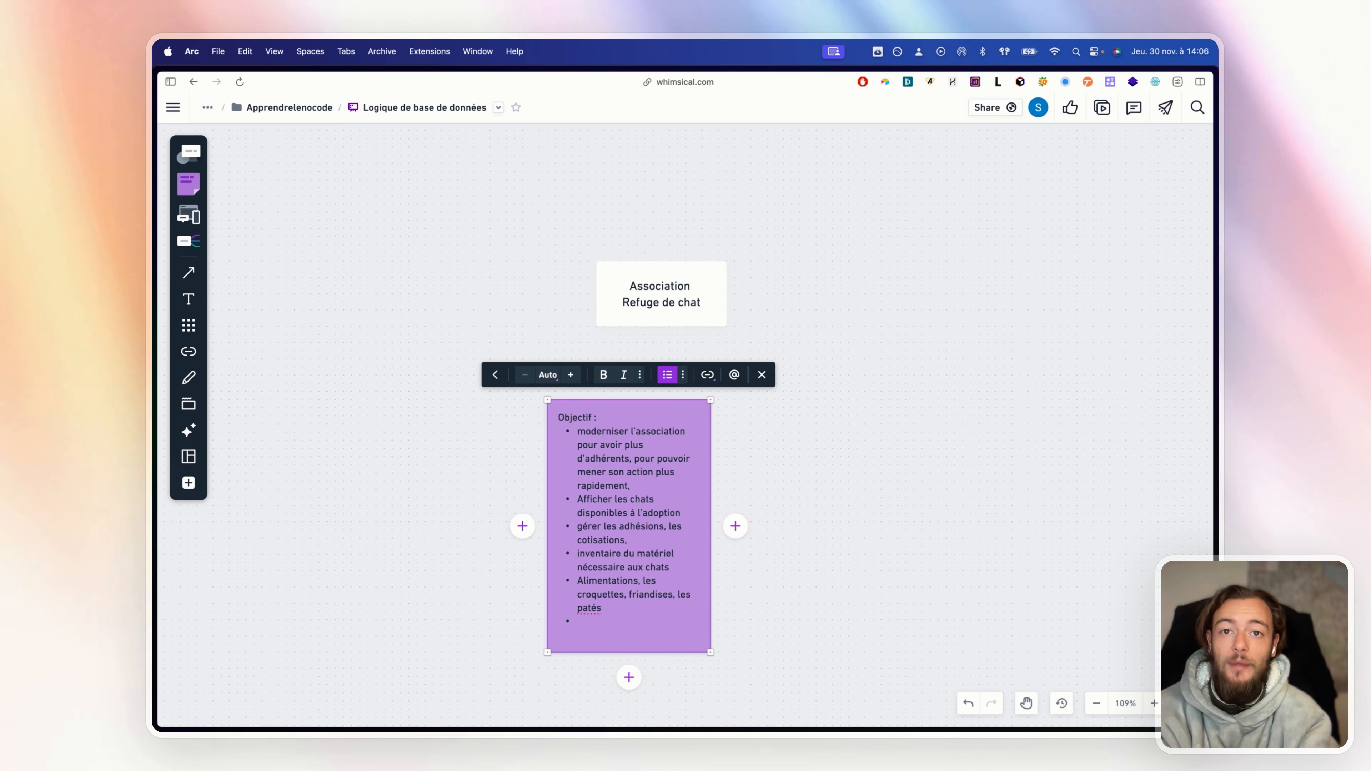
type("So")
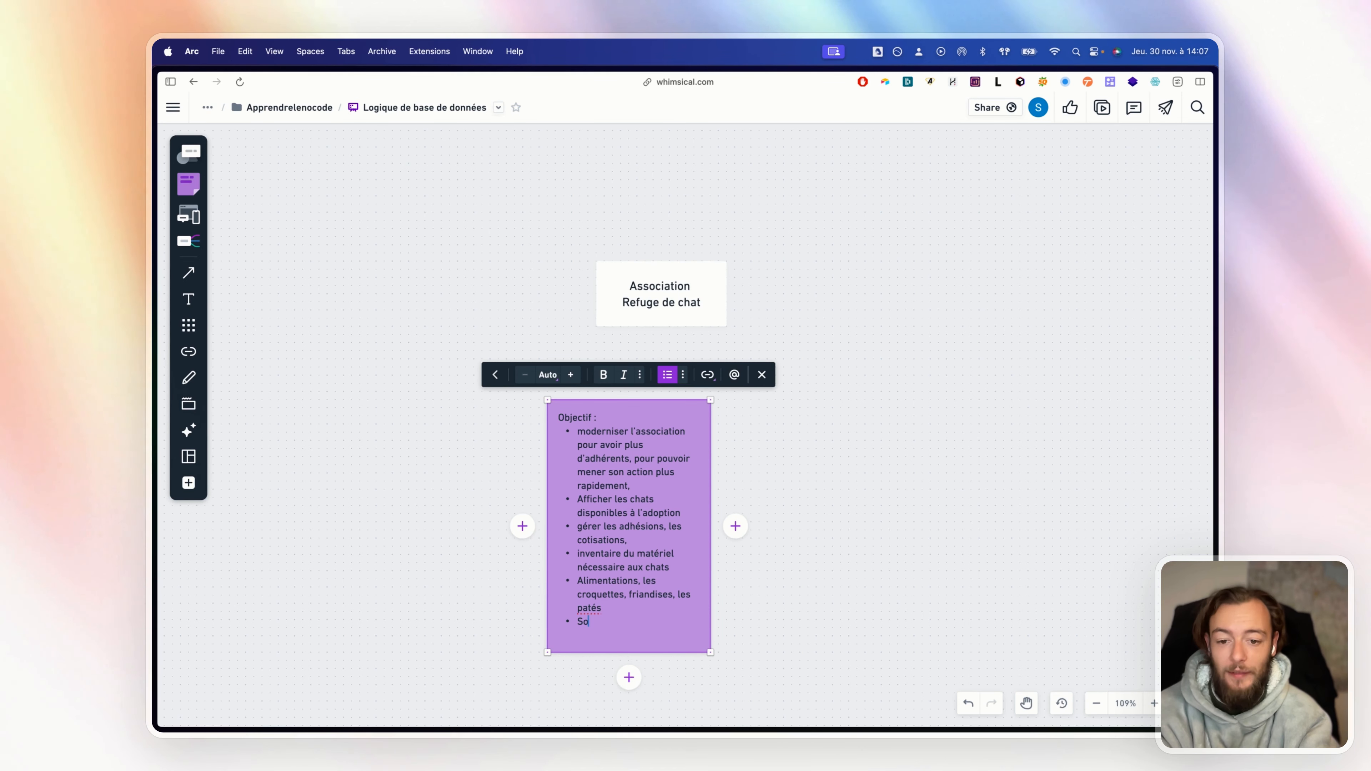
type("ins vétérina")
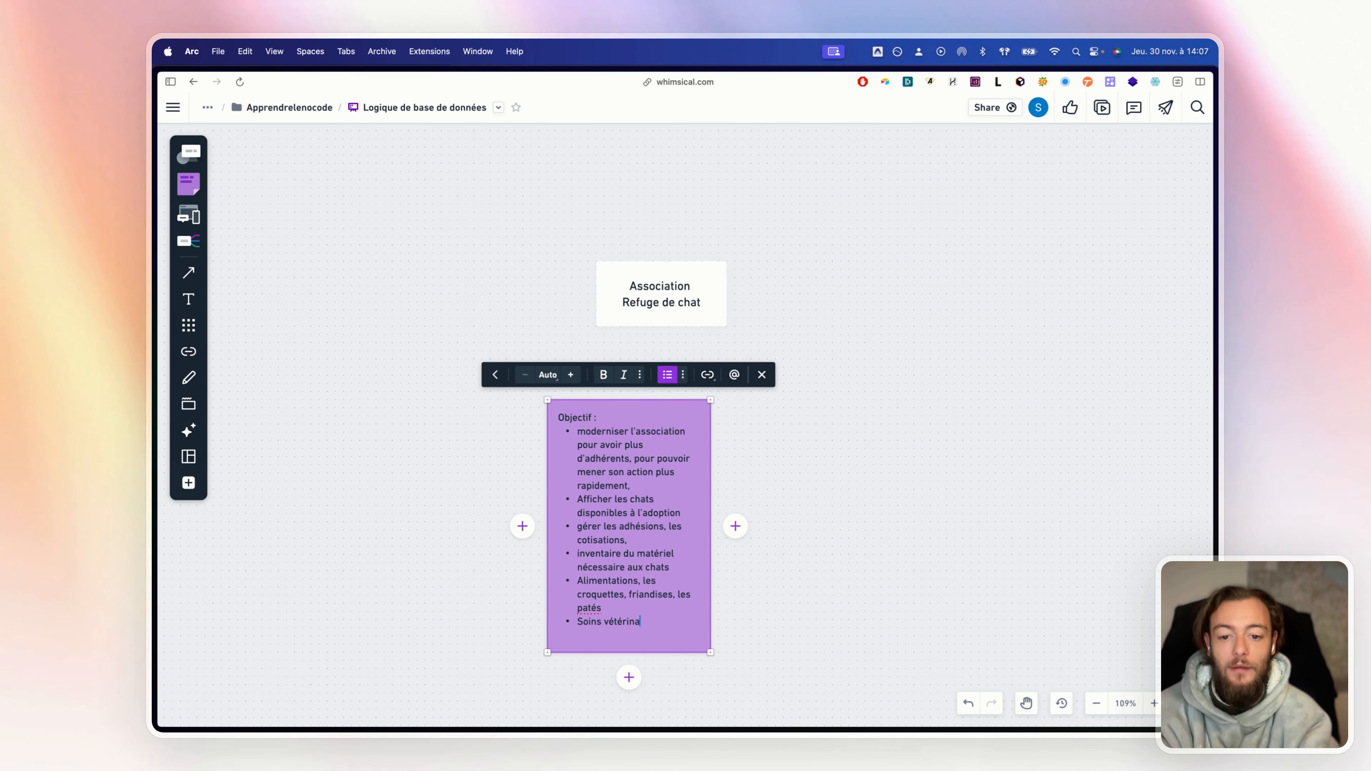
type("ire")
key("Return")
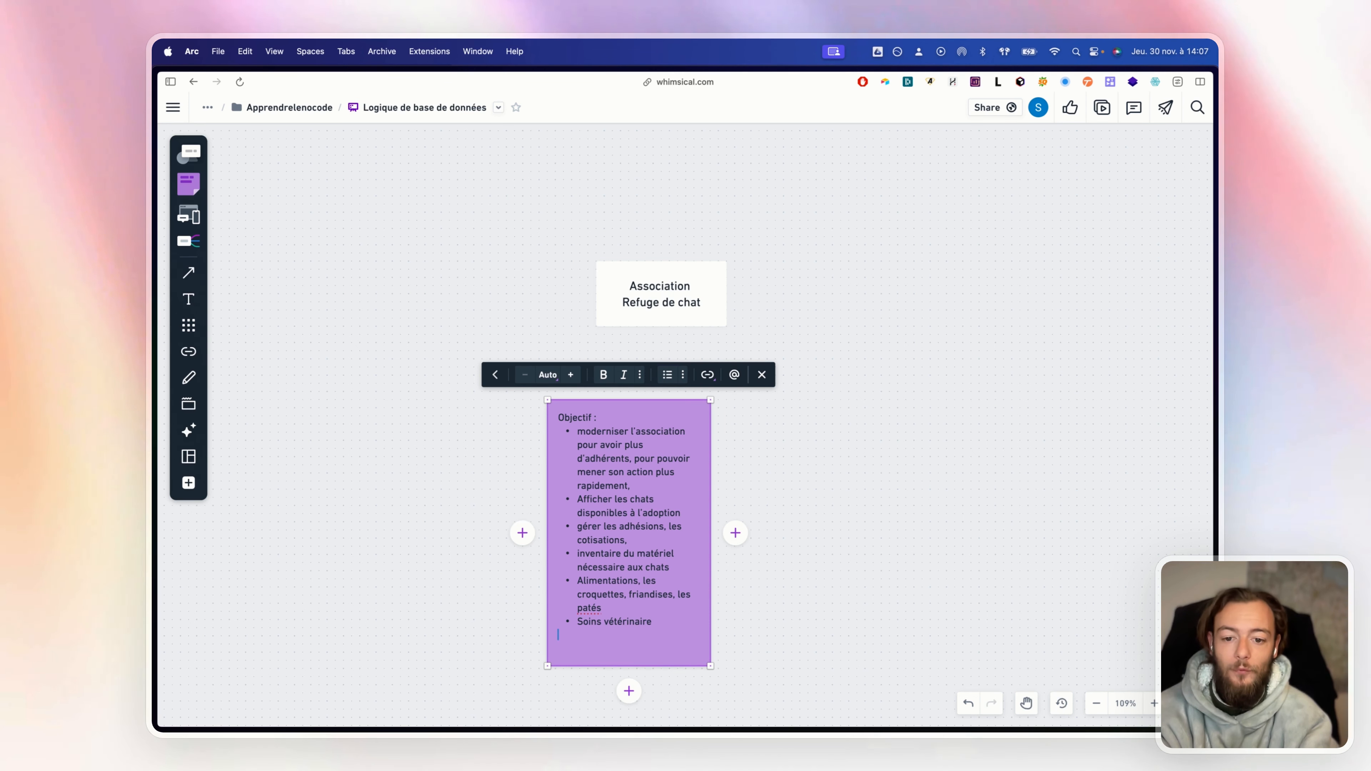
key("BackSpace")
Complete 'Soins vétérinaire par chat' and add 'habitations' and 'comptabilité' bullets
type("par chat")
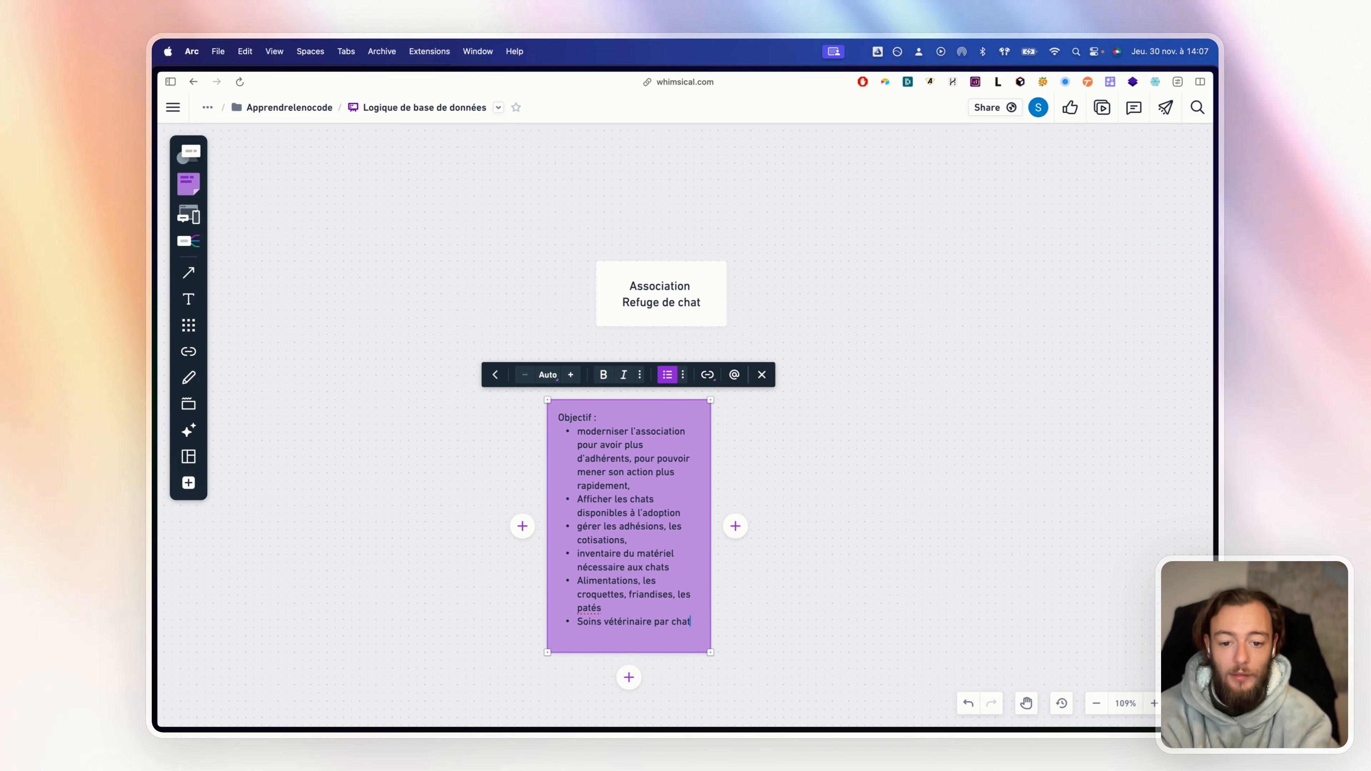
key("Return")
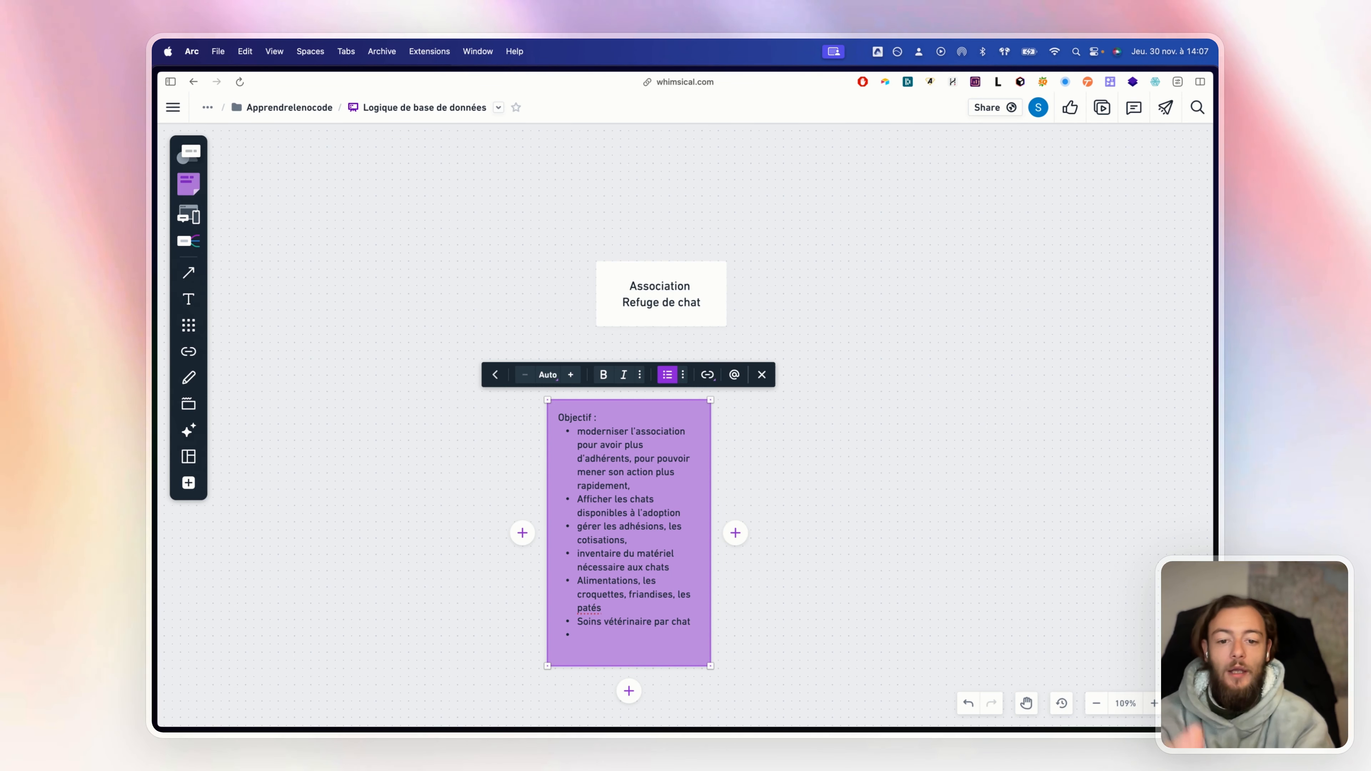
type("habi")
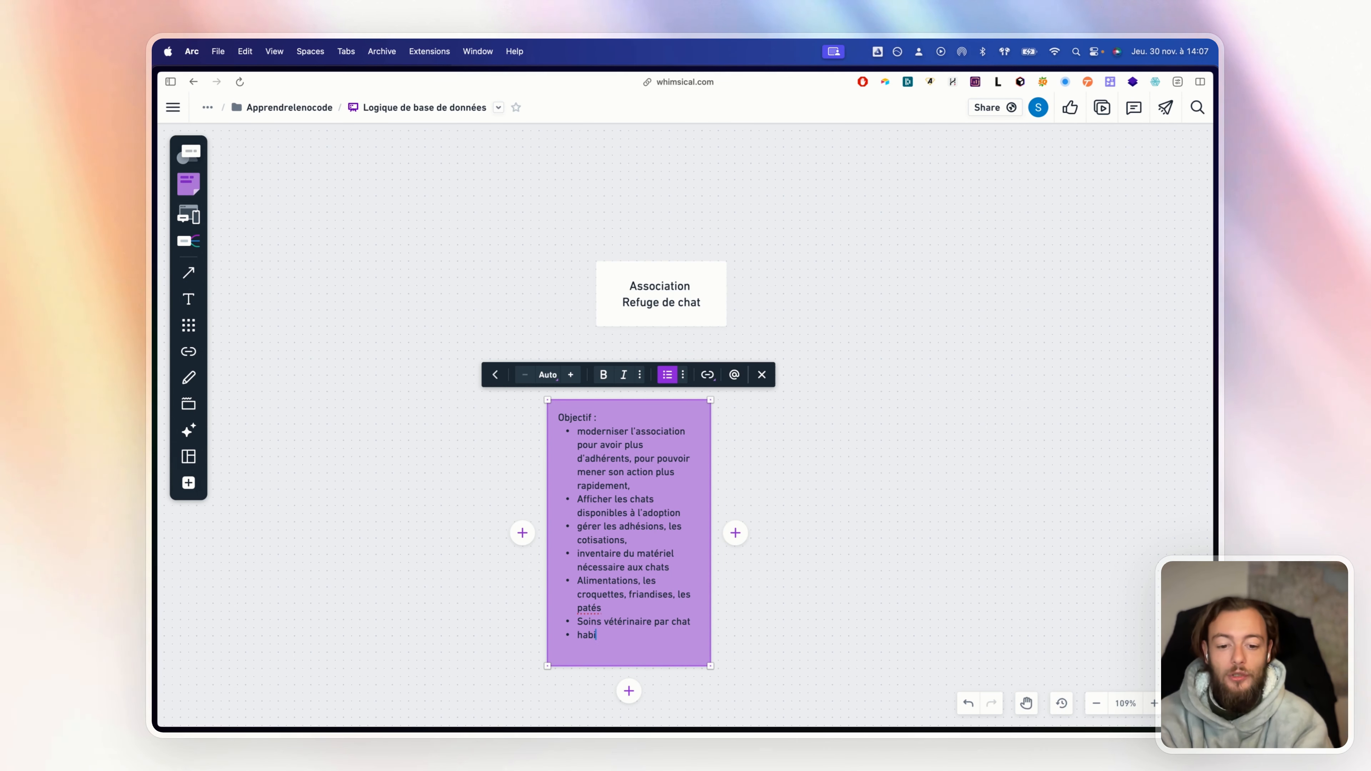
type("tations")
key("Return")
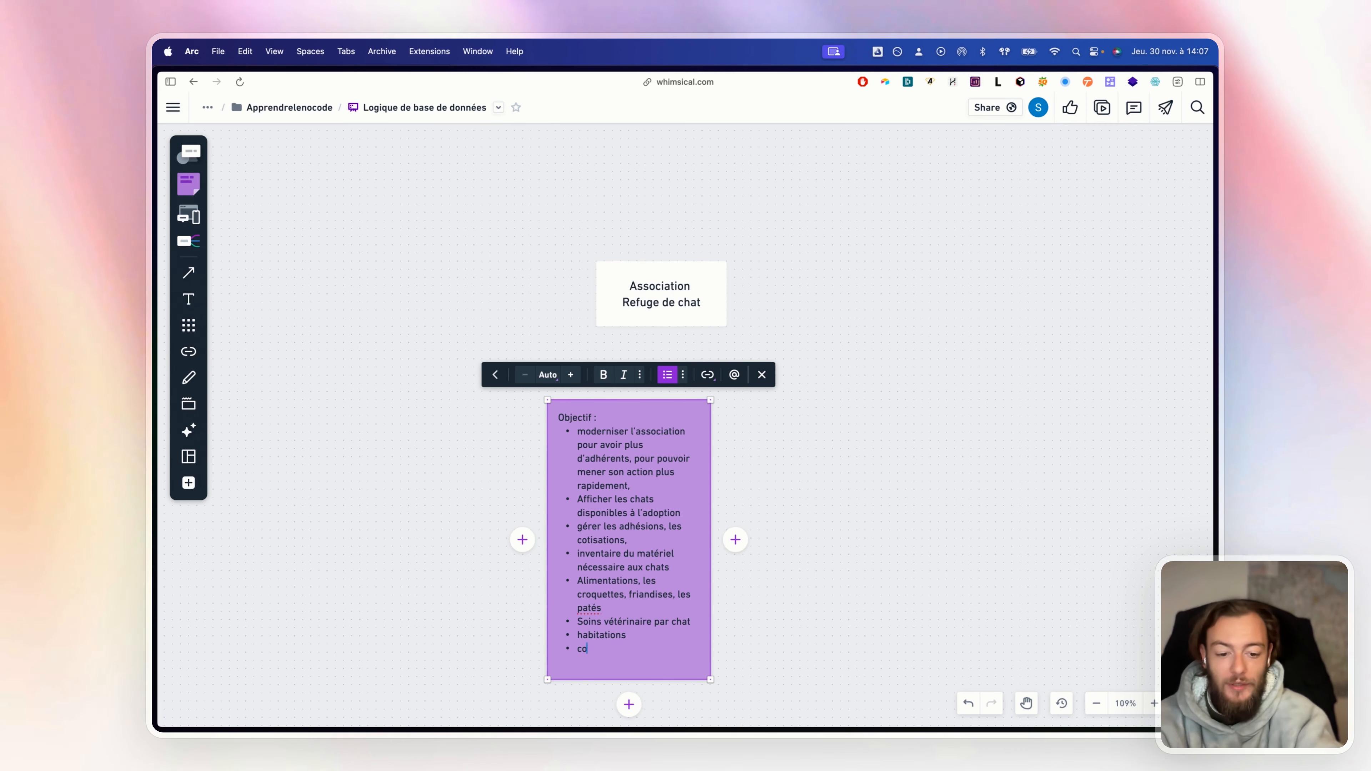
type("comptabilité")
key("Return")
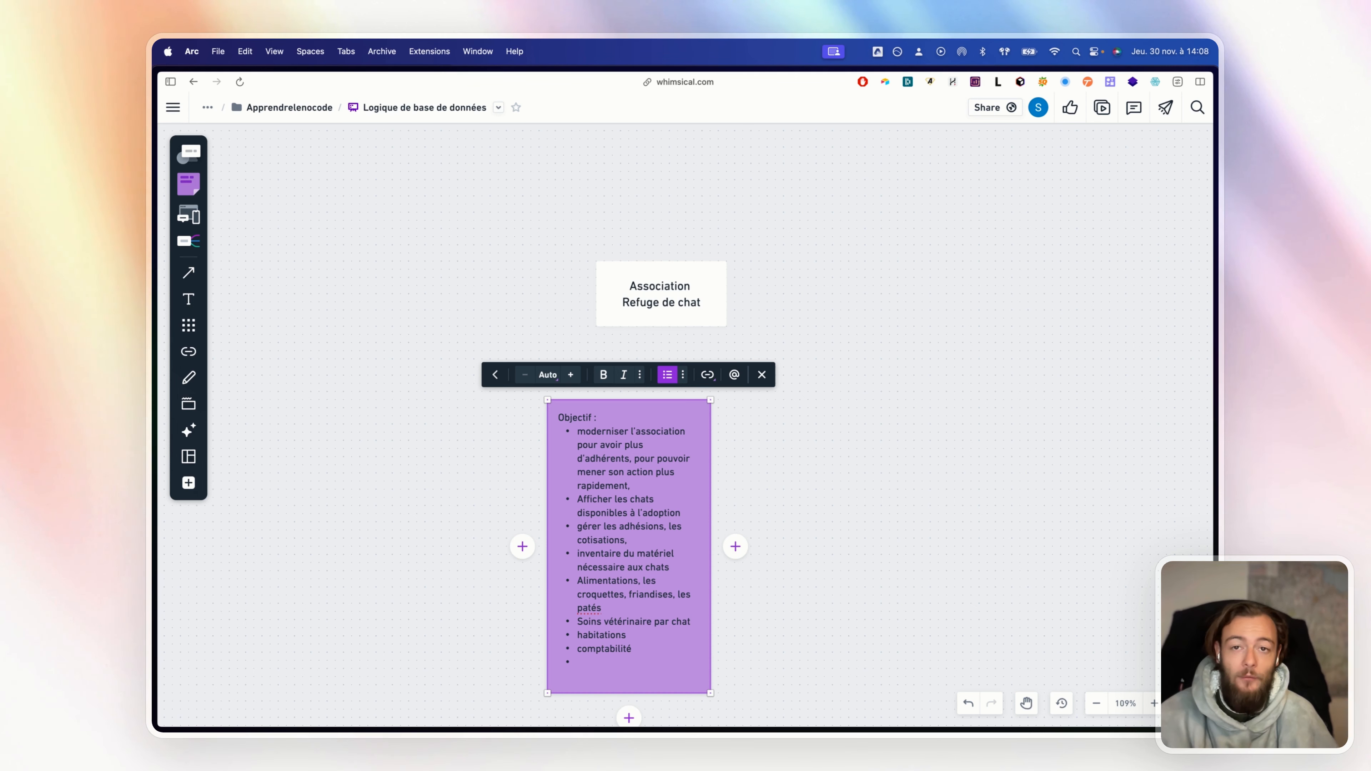
Add 'Conseil d'administration', 'Collectes' and 'Adoptions' bullets to the note
type("com")
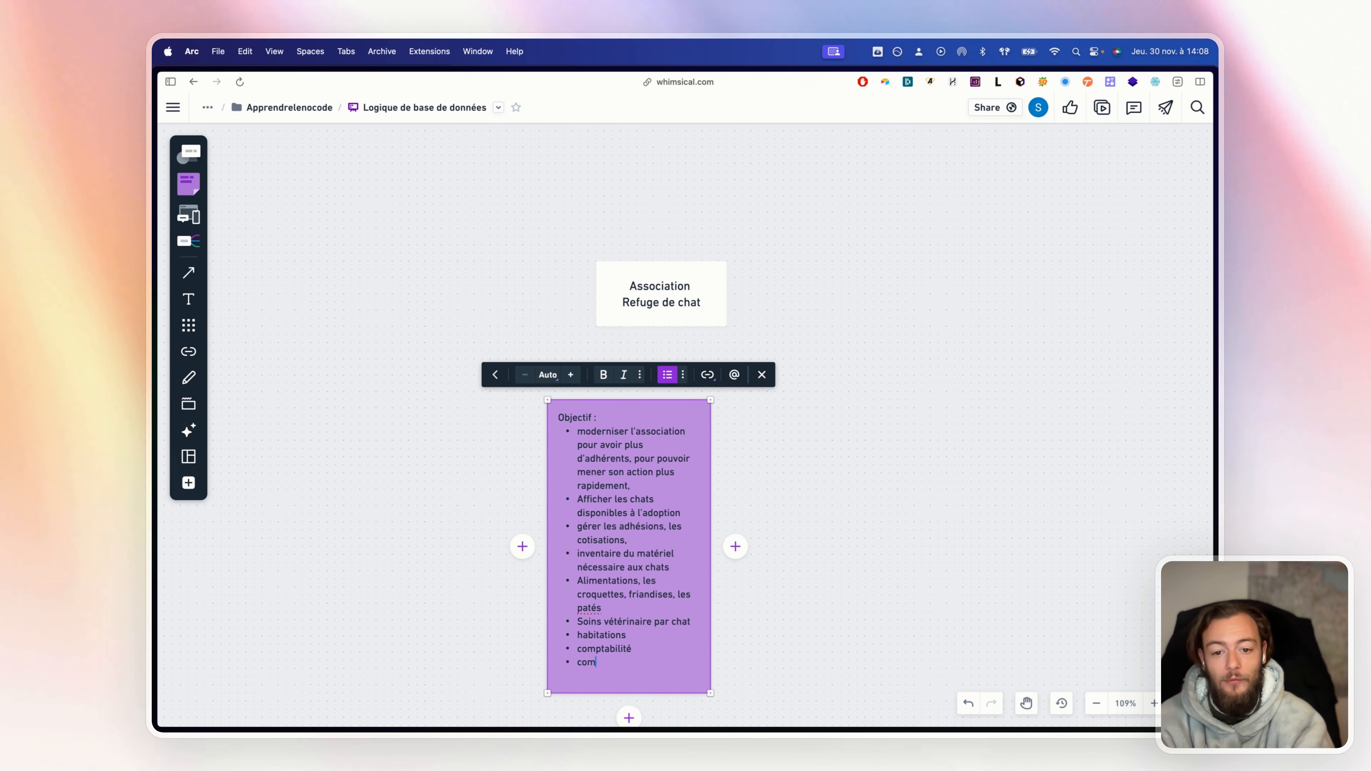
key("BackSpace")
key("BackSpace")
key("BackSpace")
type("Co")
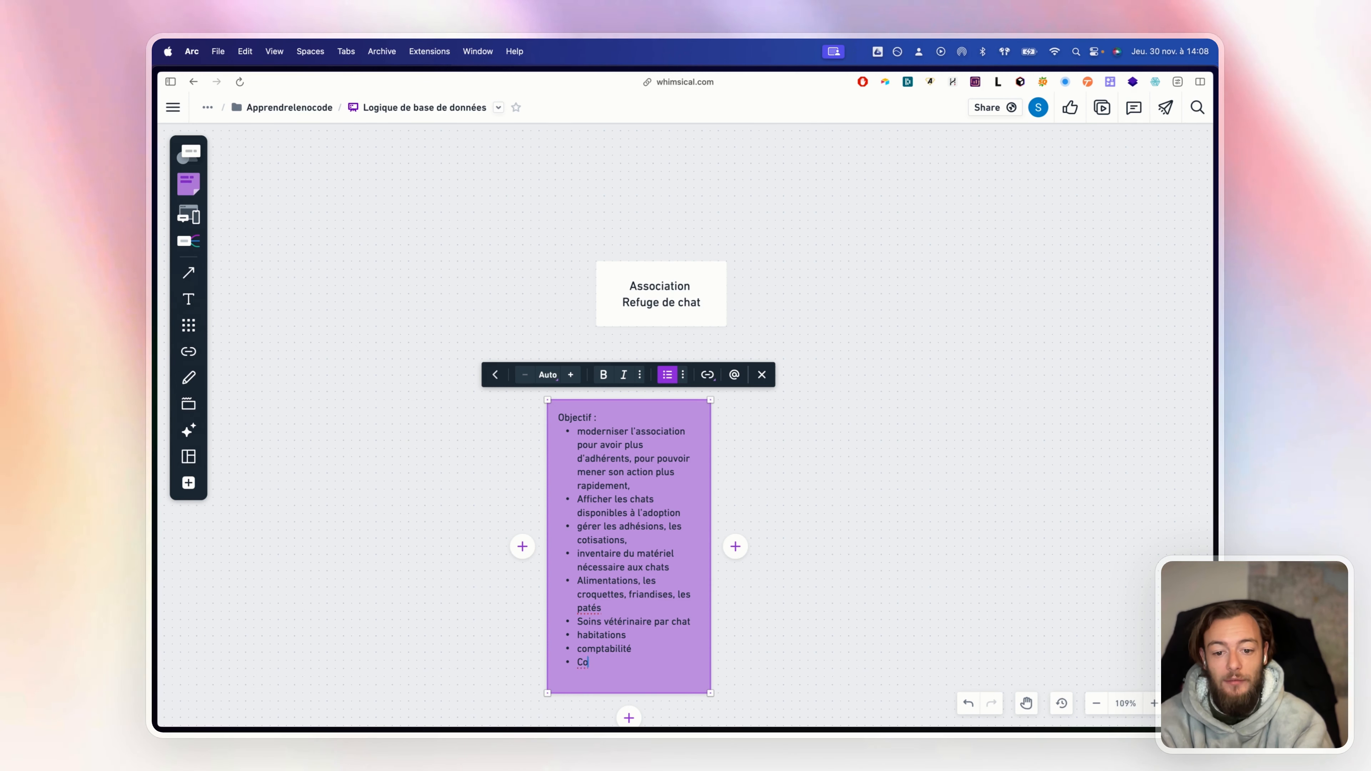
type("nseil d'administration")
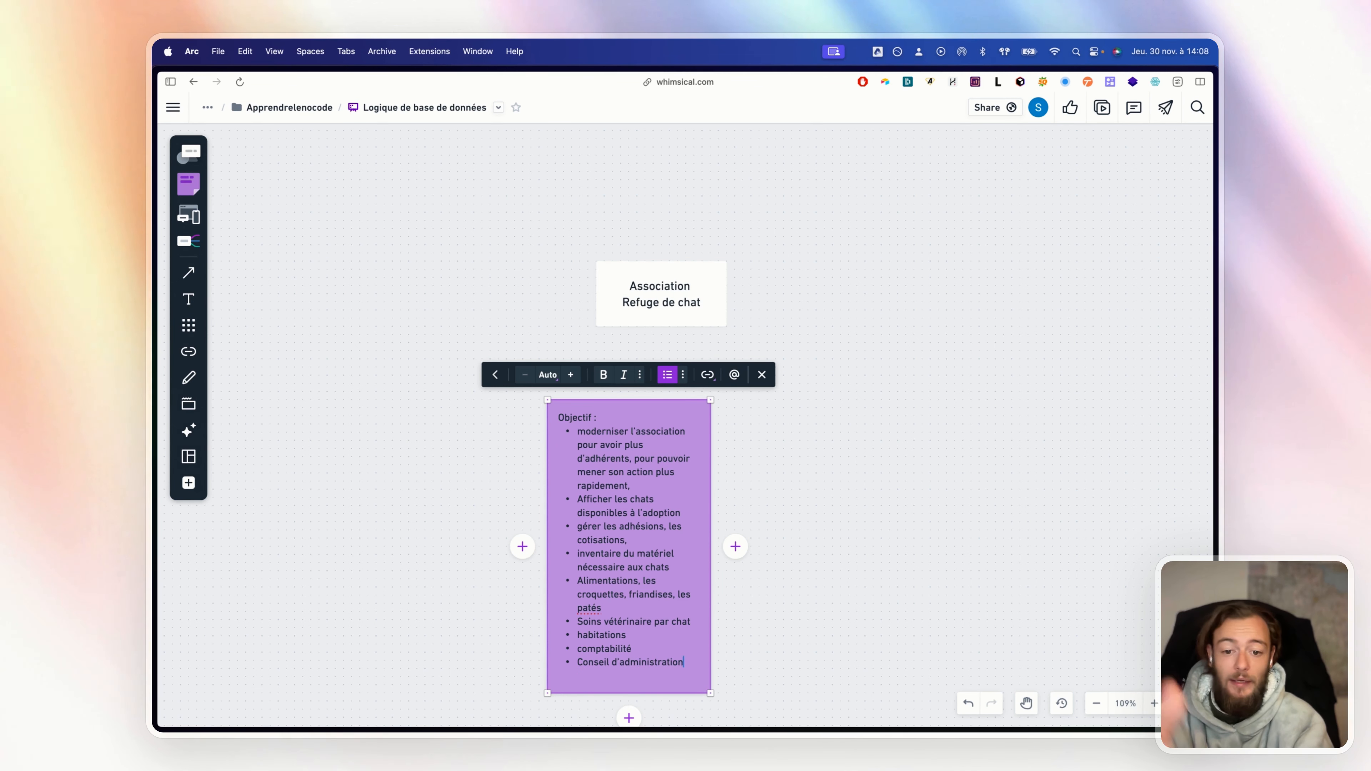
key("Return")
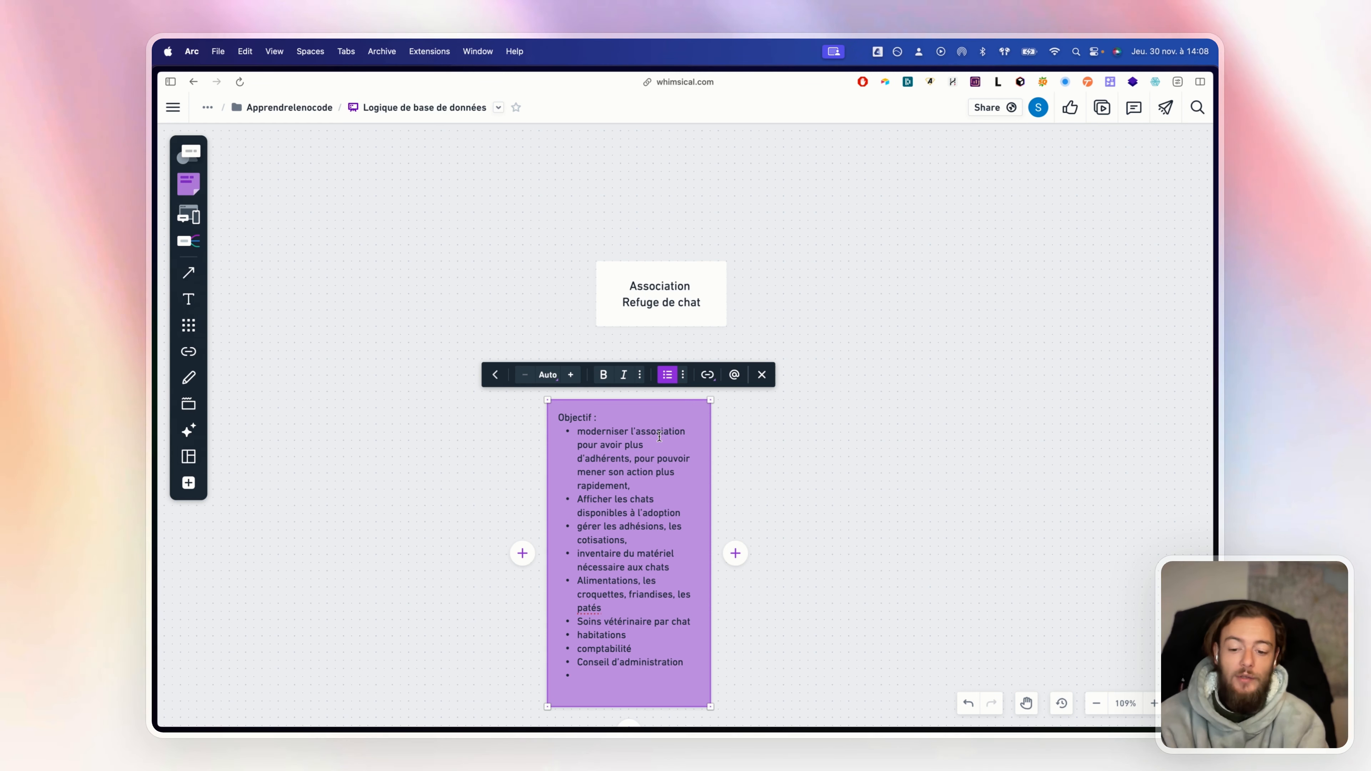
type("Collectes")
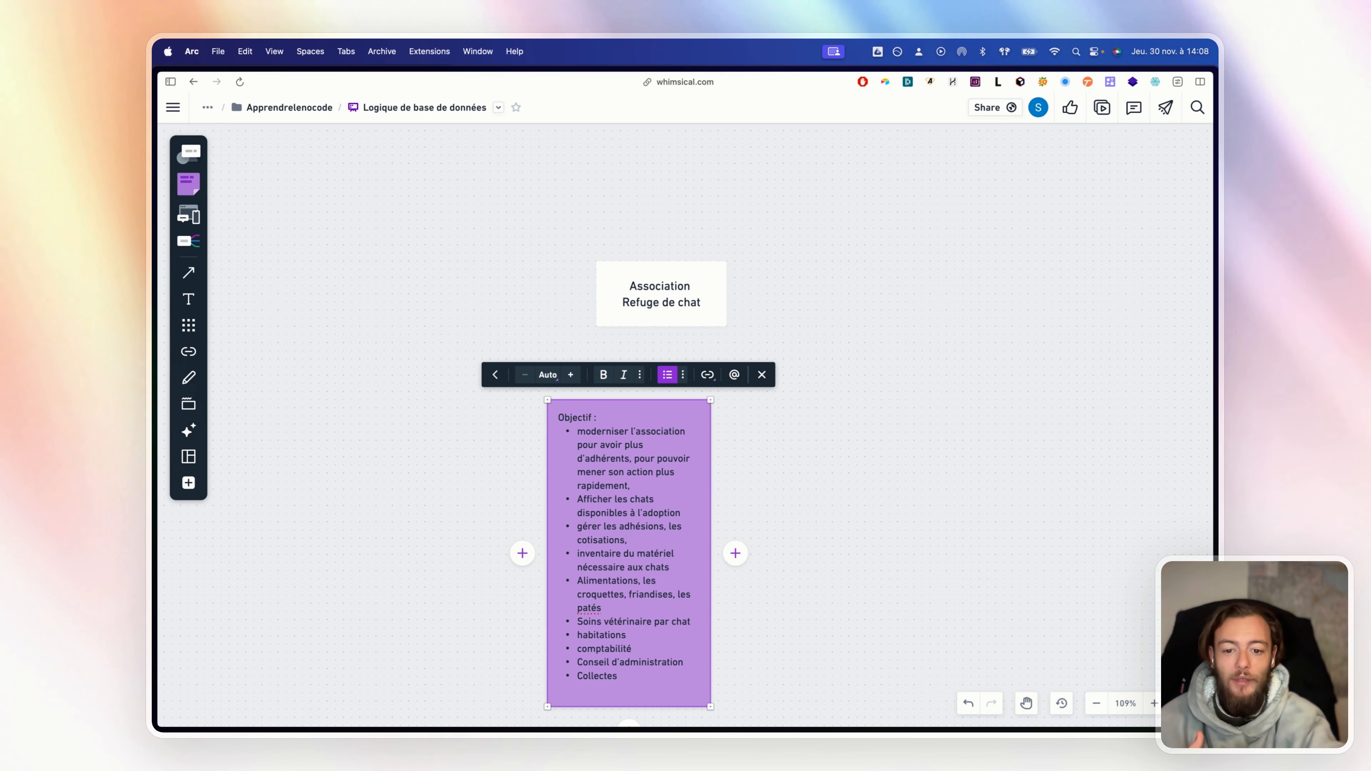
key("Return")
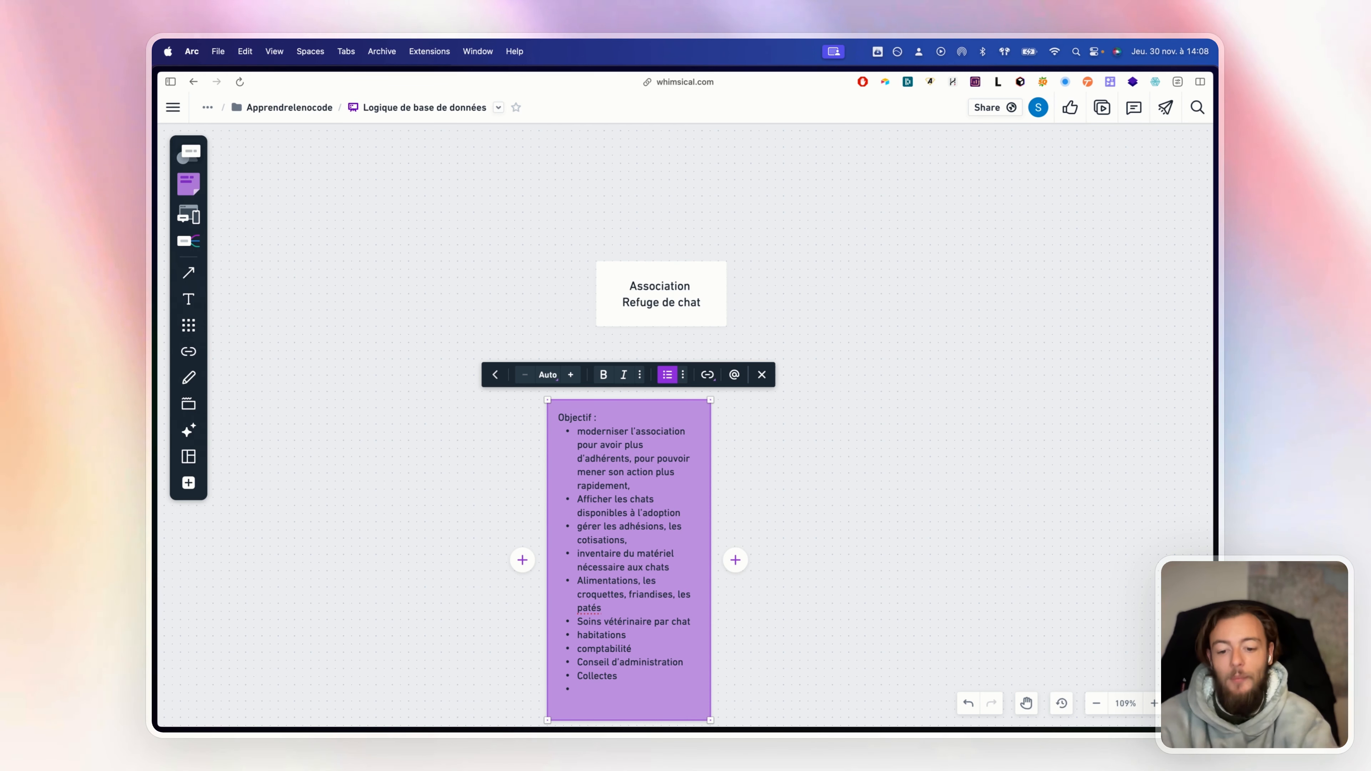
type("Visites")
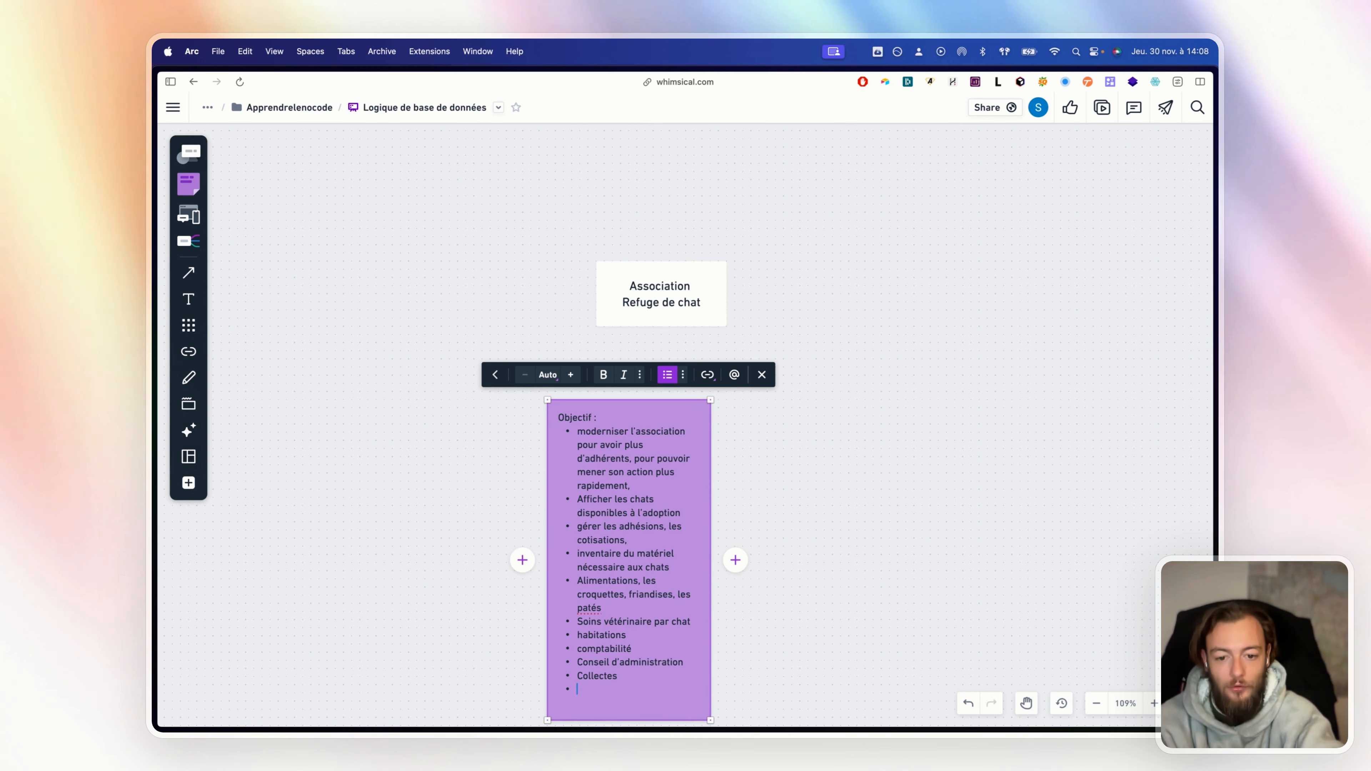
type("Adoptio")
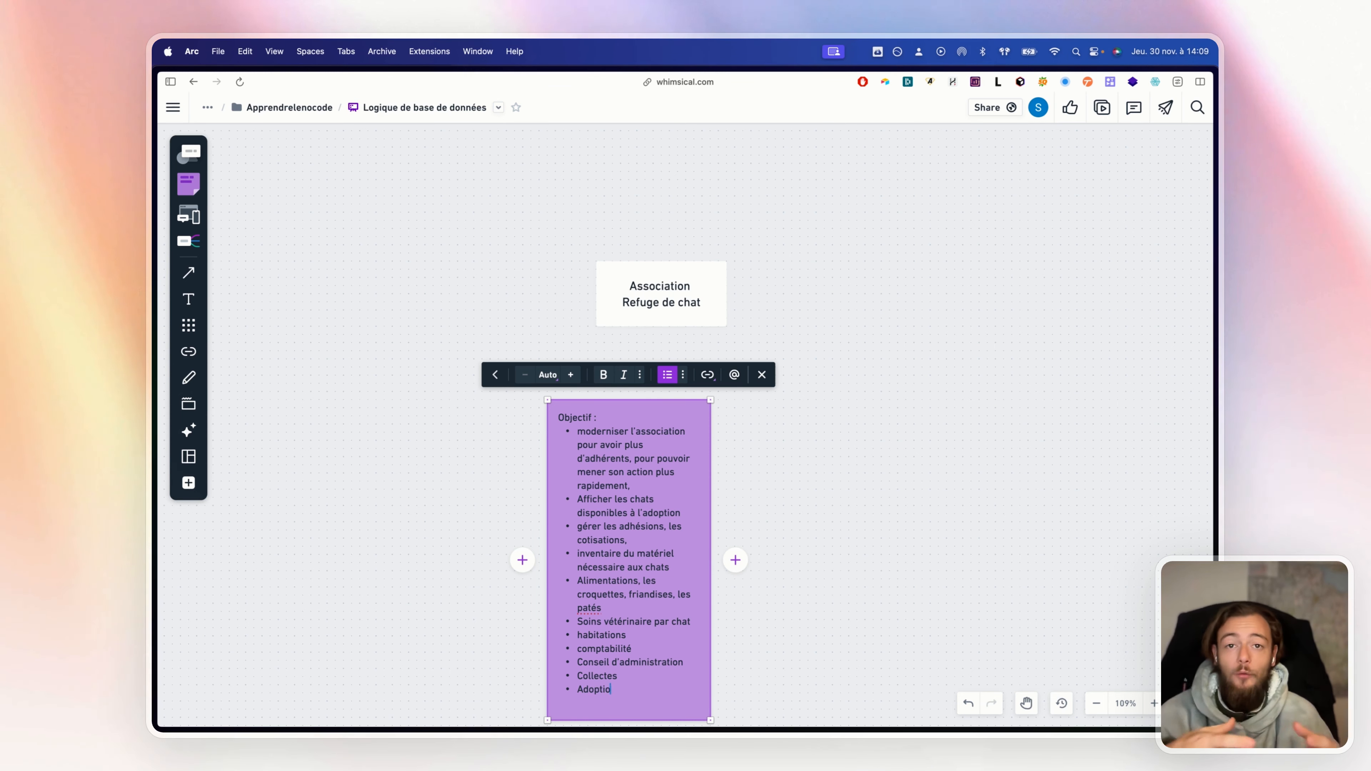
type("ns")
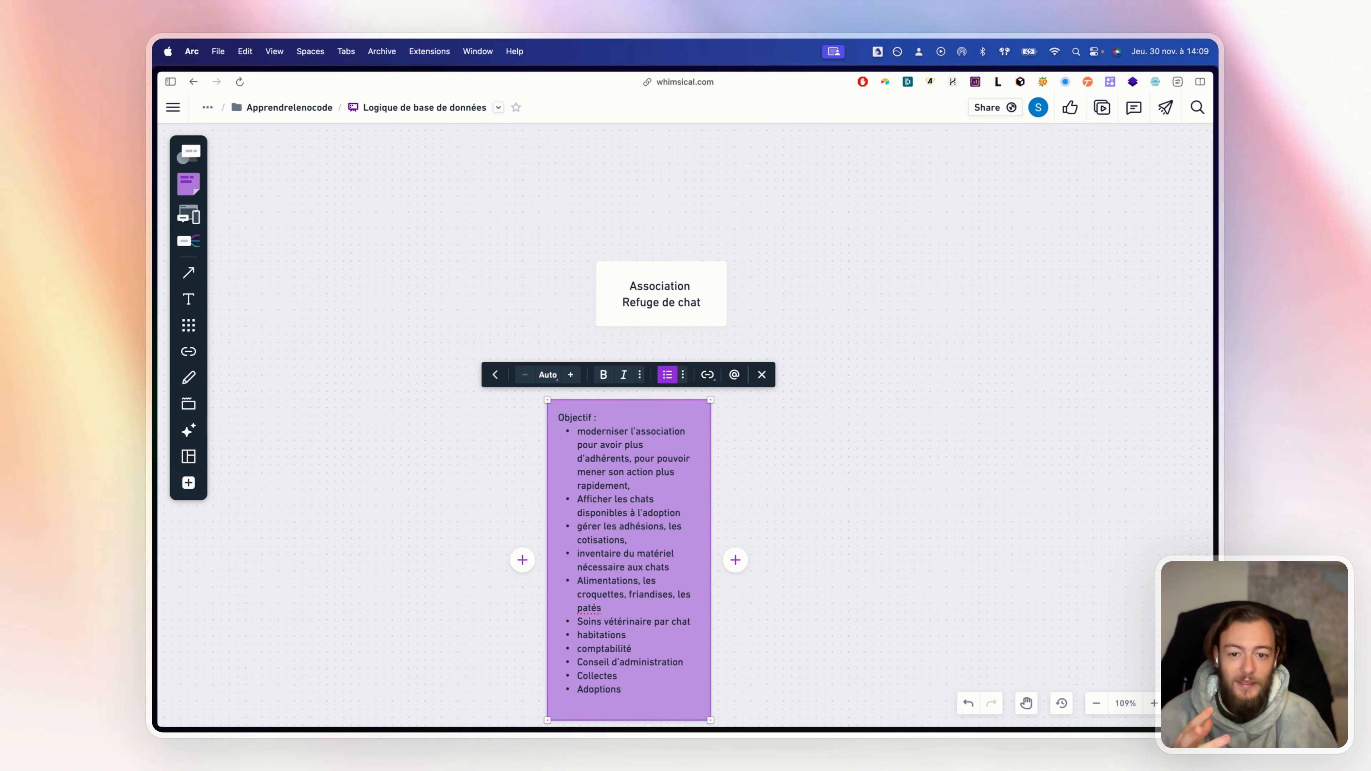
Move the Objectif note to the left of the Association Refuge de chat box
left_click(840, 491)
left_click_drag(680, 495, 476, 283)
left_click(725, 378)
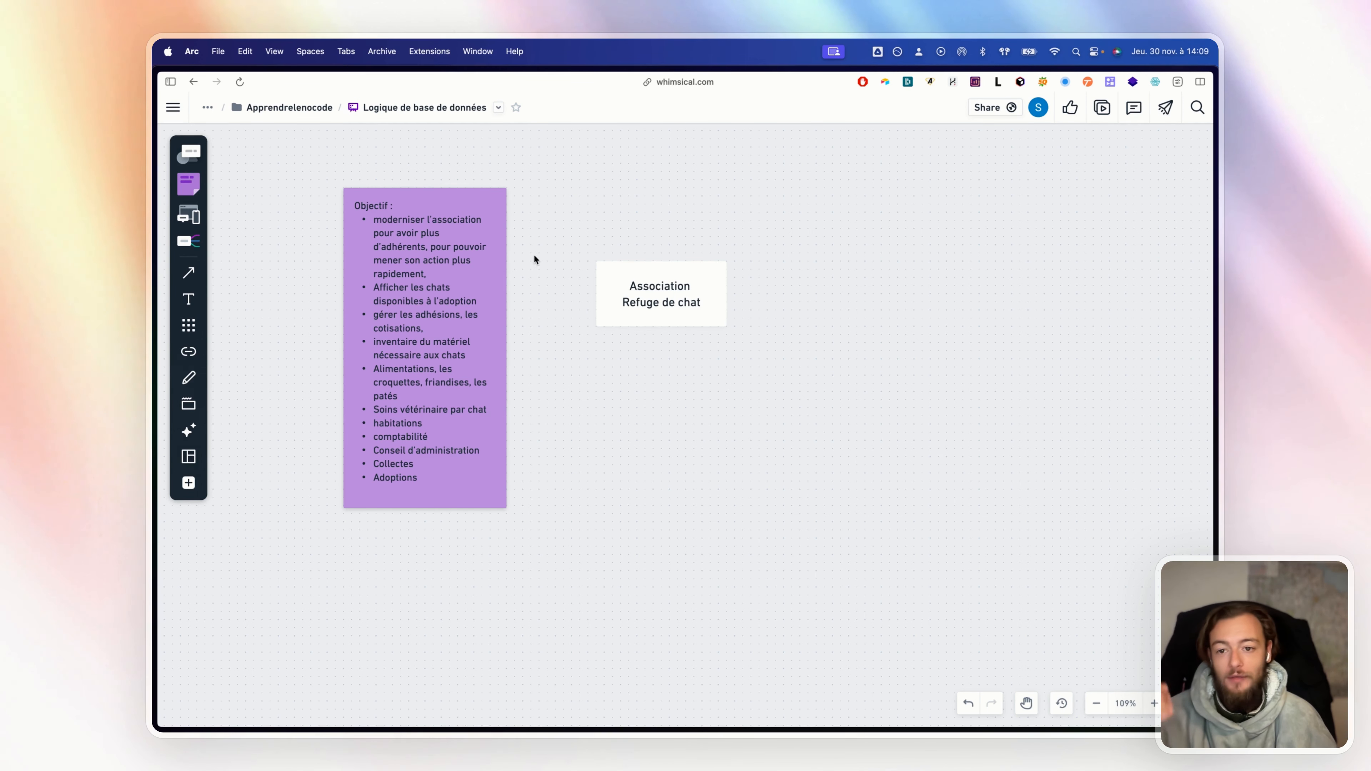
Raise the Association Refuge de chat box higher on the board
left_click(421, 229)
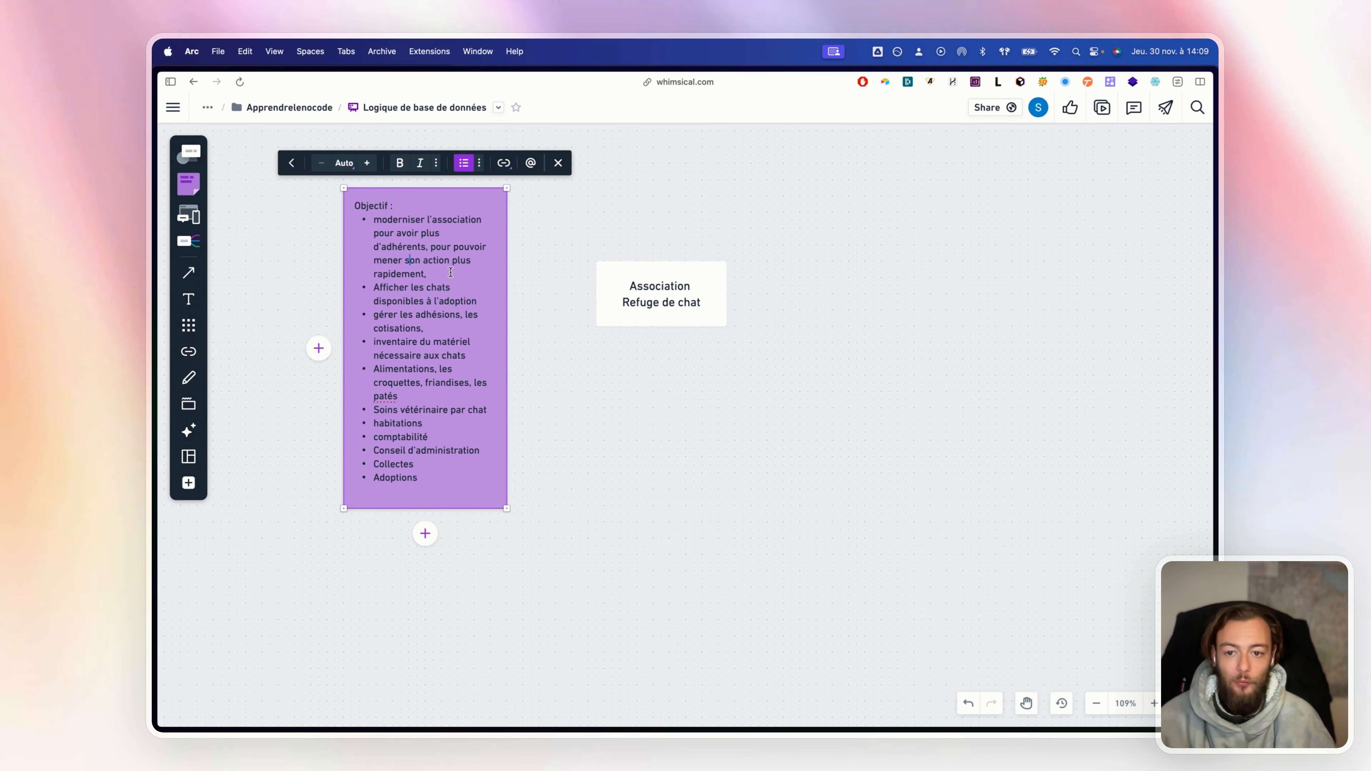
left_click_drag(372, 295, 449, 440)
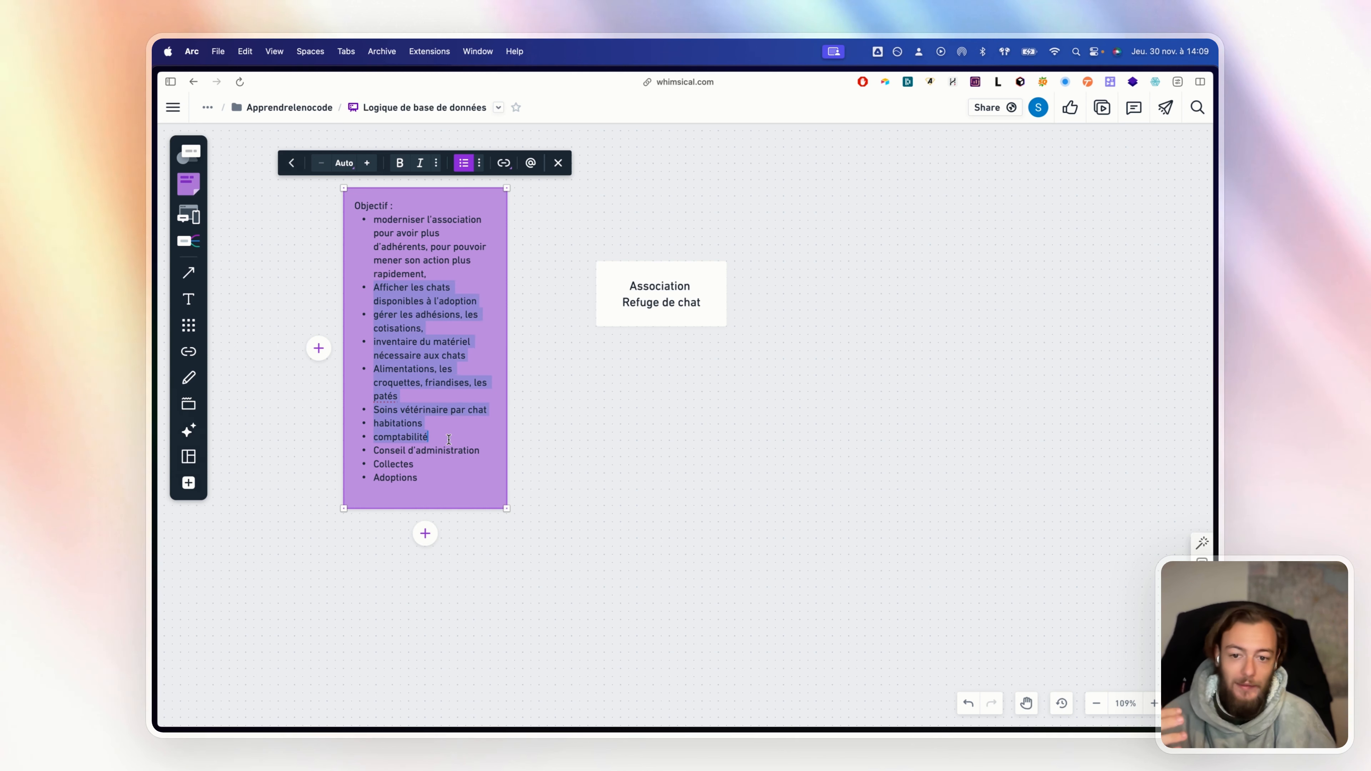
left_click(605, 440)
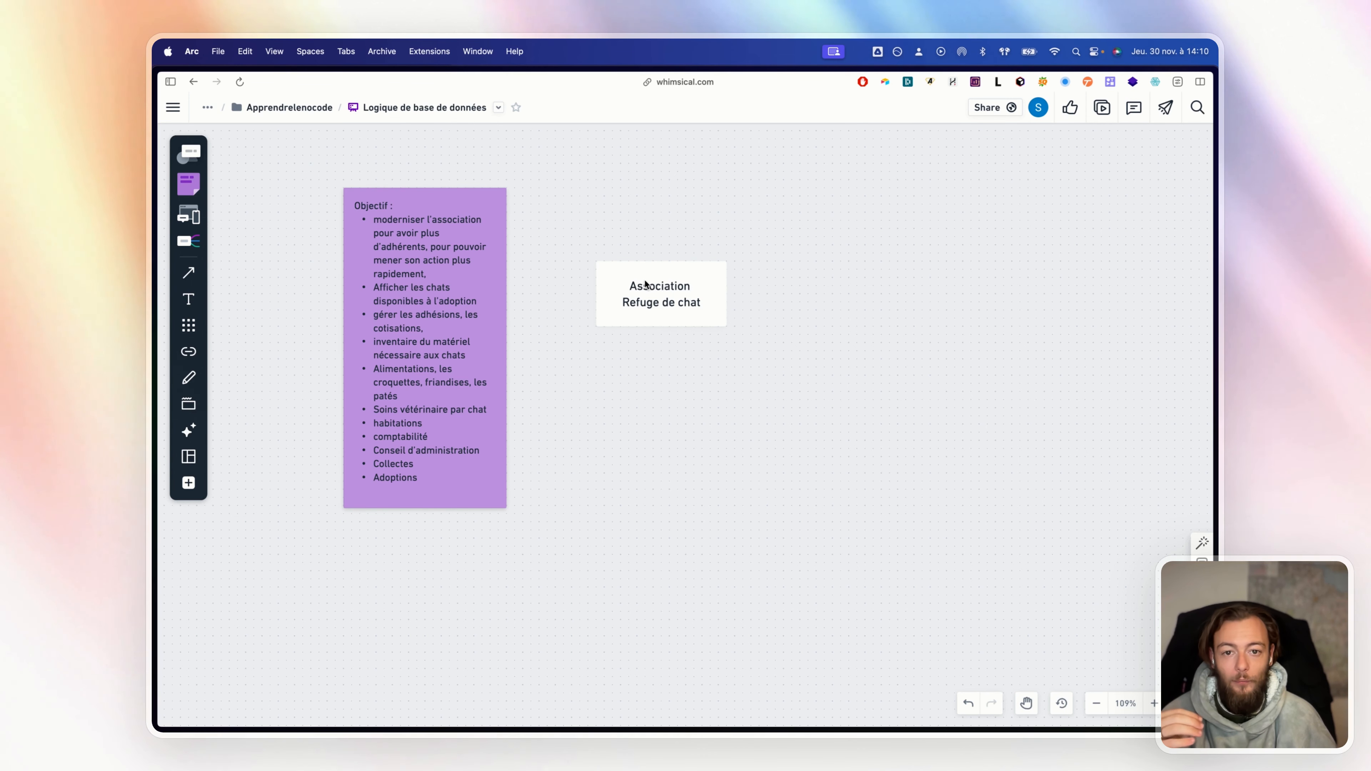
left_click_drag(646, 285, 646, 211)
Place a database cylinder shape beneath the Association Refuge de chat box
left_click(190, 153)
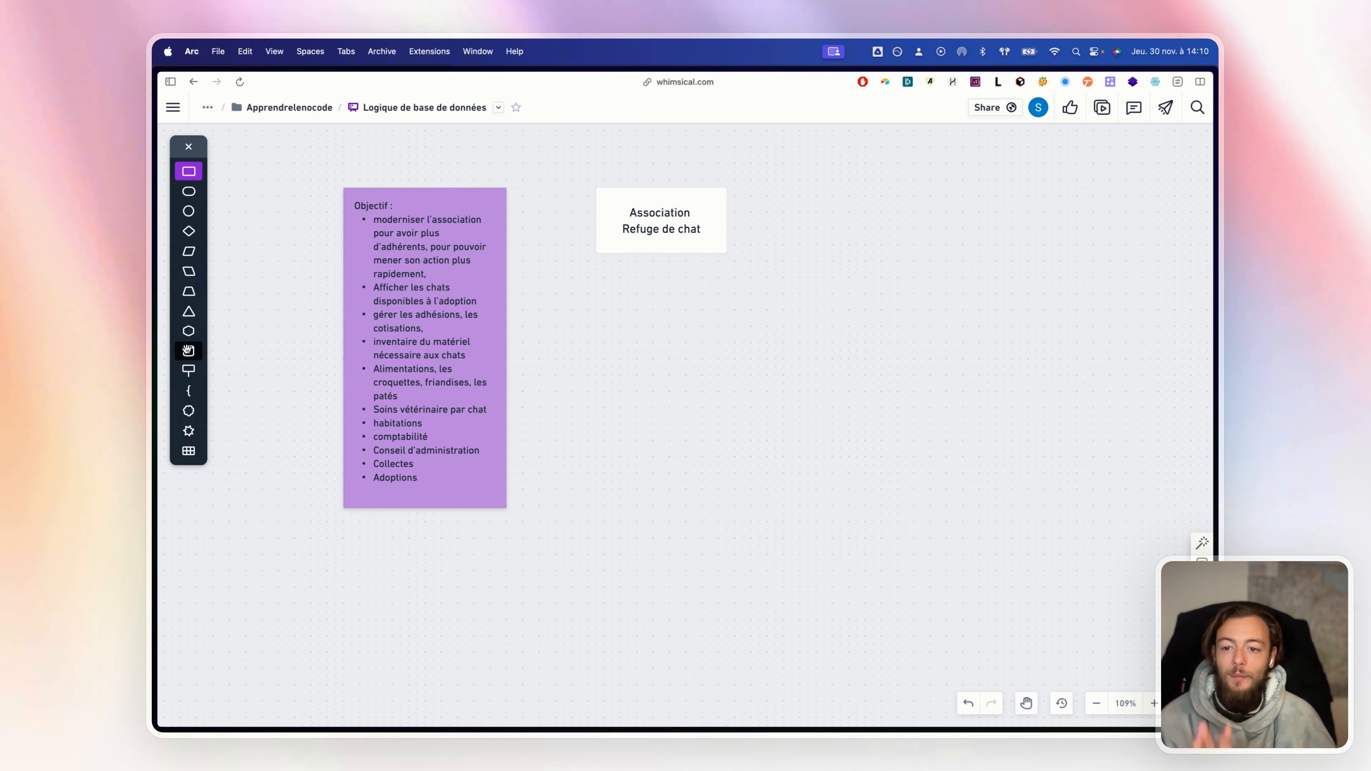
left_click(189, 351)
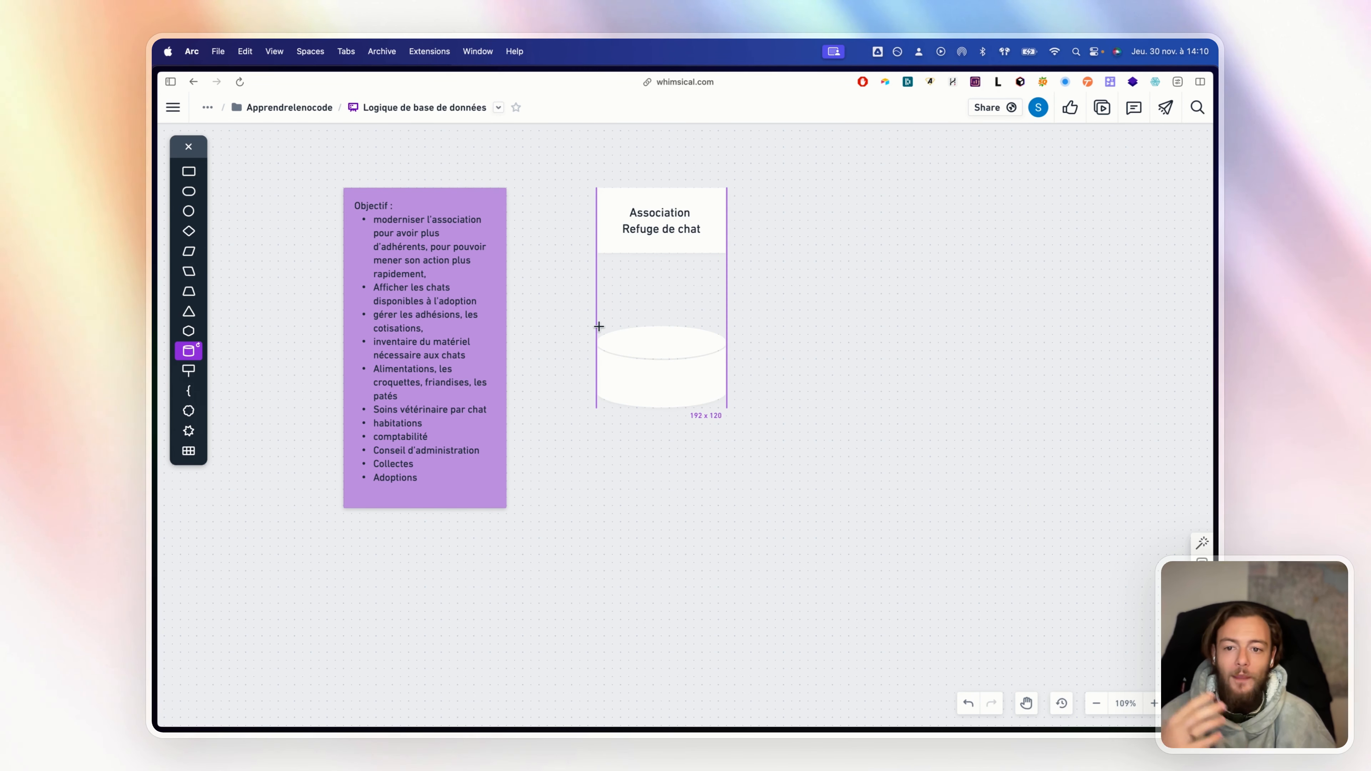
left_click(598, 326)
left_click(414, 282)
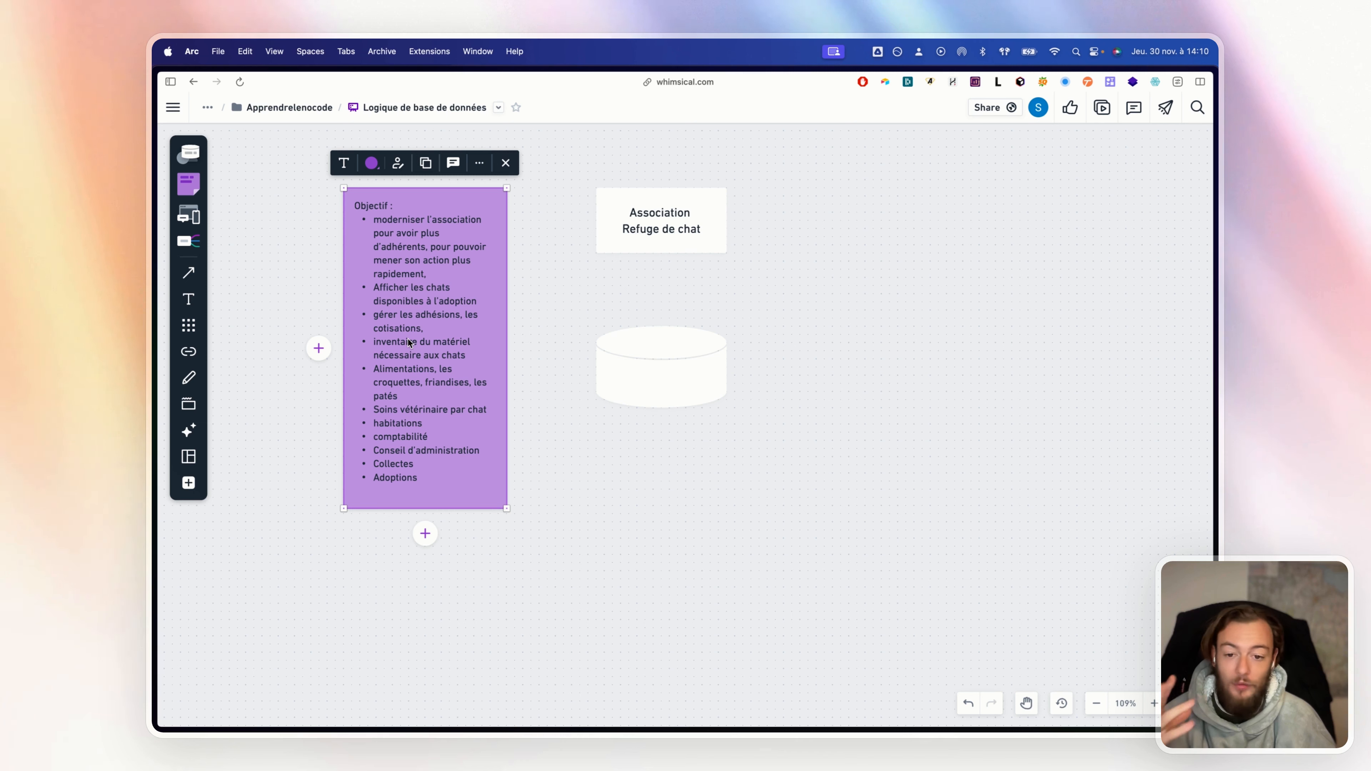
left_click(655, 373)
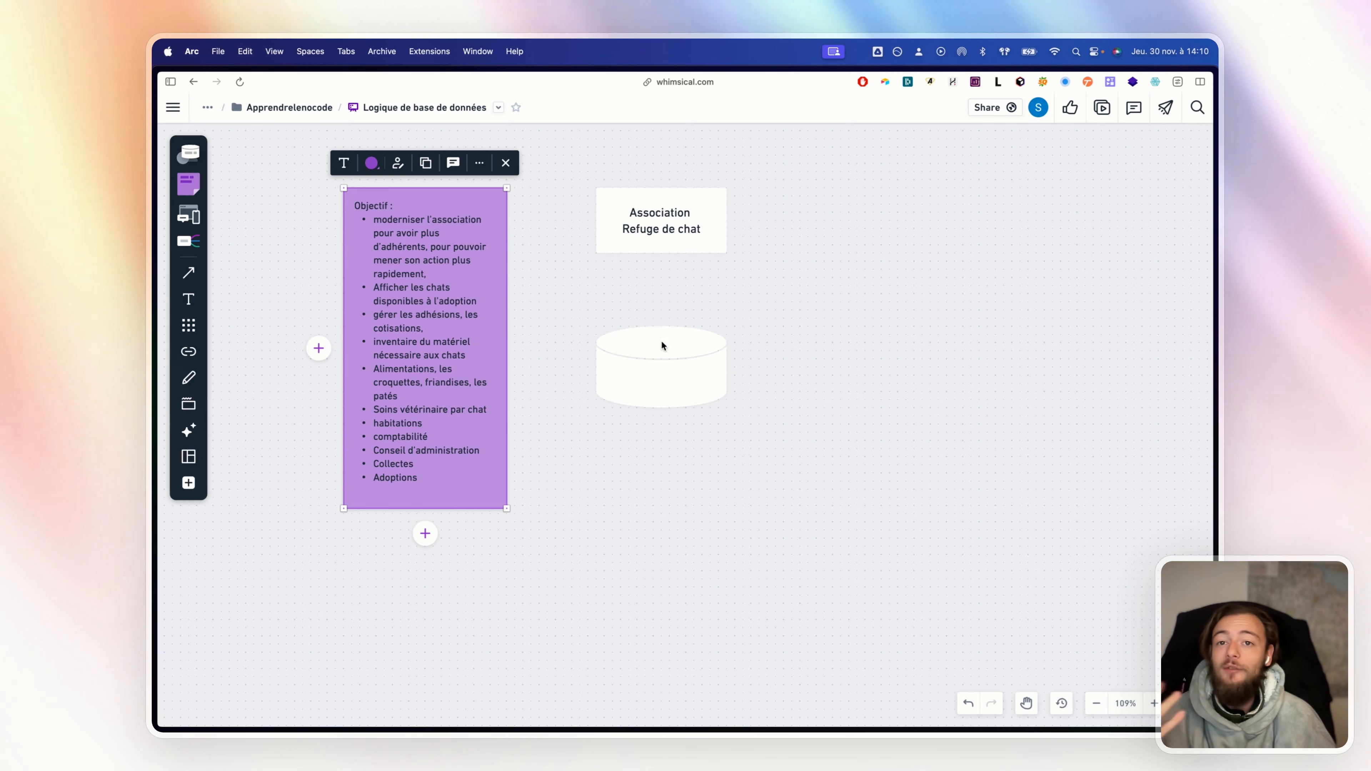
Label the cylinder 'Adhérents' and place a copy to its right
double_click(655, 373)
type("Adhérents")
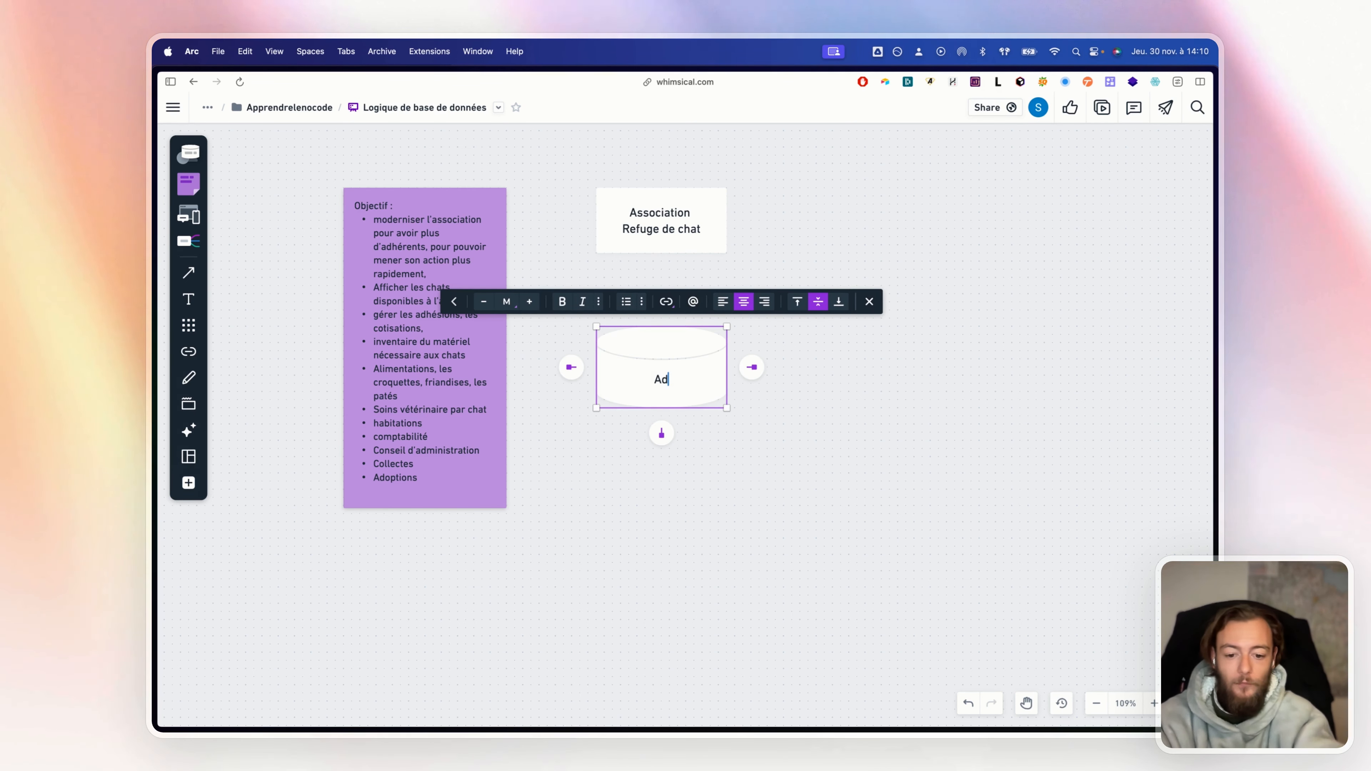
left_click(829, 414)
left_click(693, 382)
key("super+d")
left_click_drag(683, 398, 830, 392)
Rename the copied cylinder 'Chats'
double_click(831, 392)
double_click(834, 387)
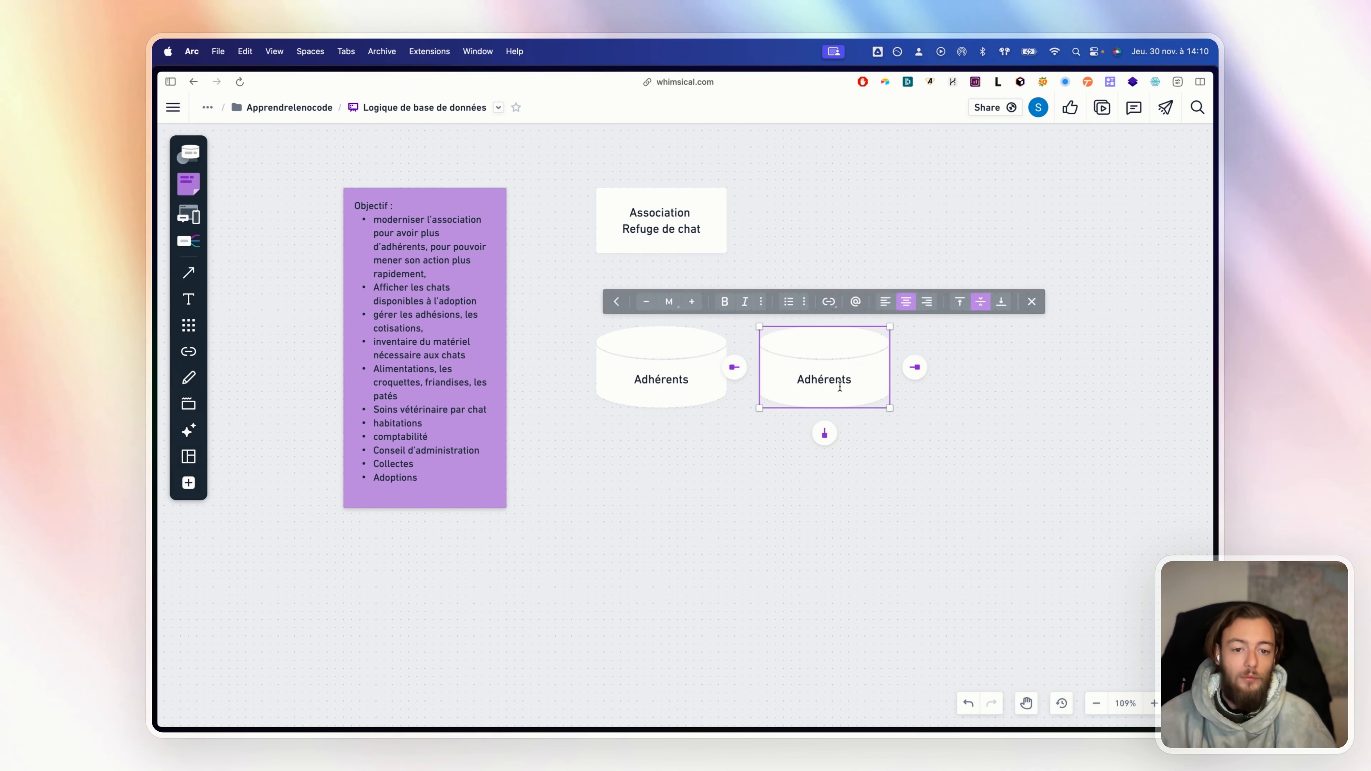
key("super+a")
type("A")
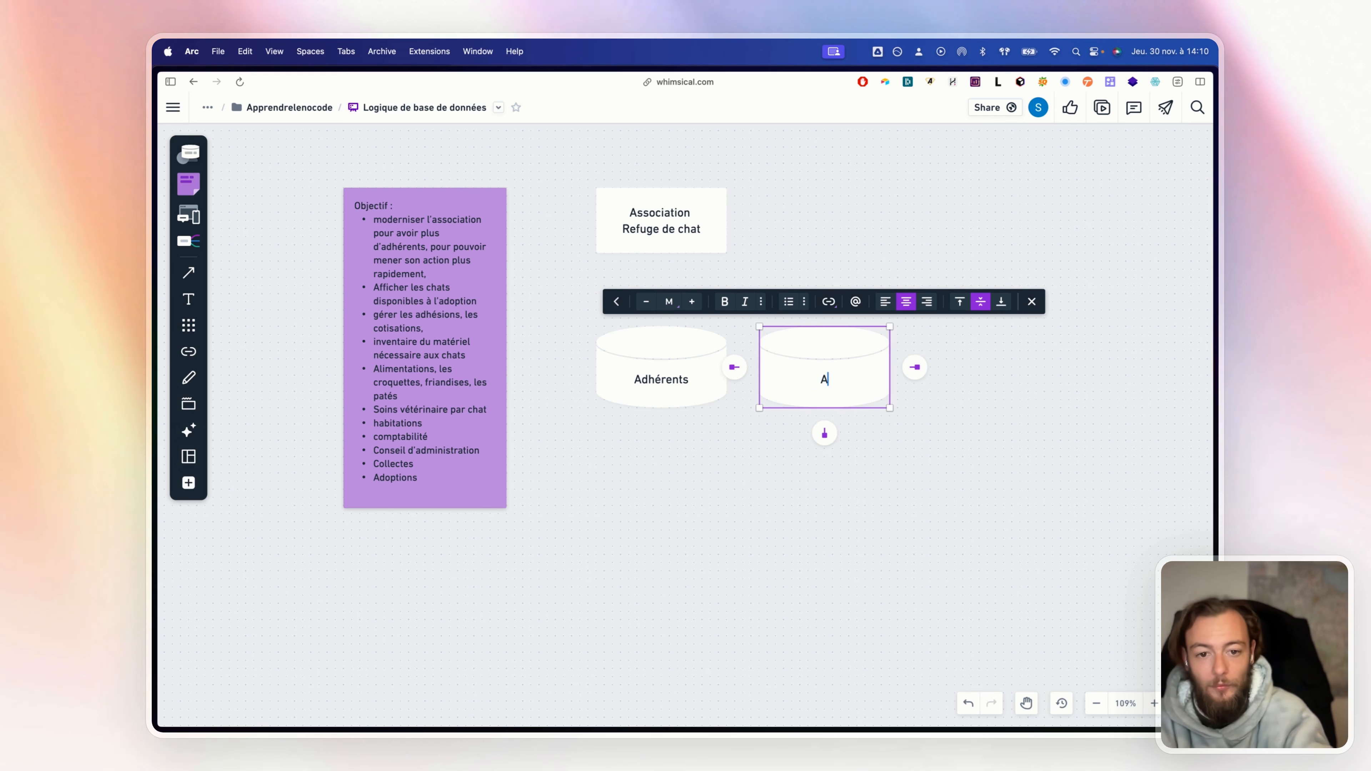
type("nats")
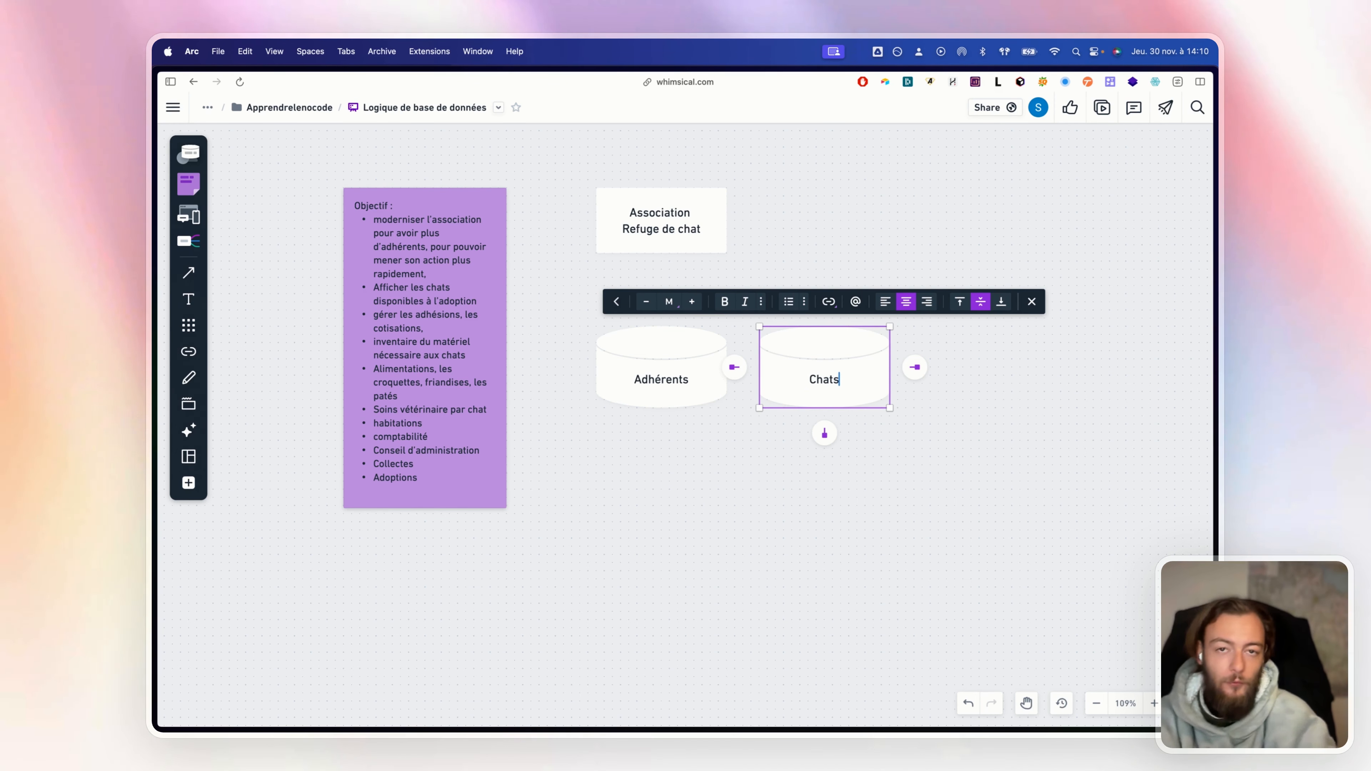
key("Escape")
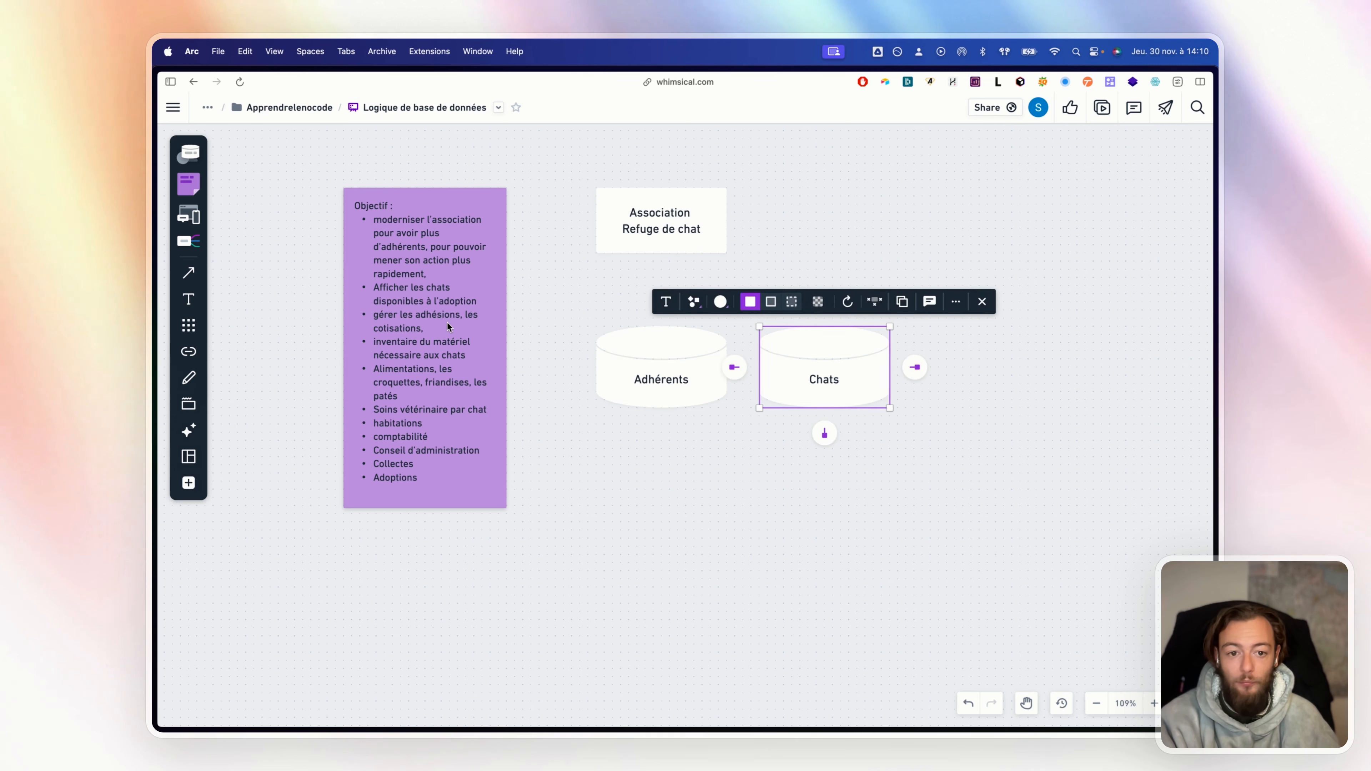
Add a third cylinder labelled 'Adhésion' to the right of Chats
key("super+d")
scroll(742, 414, "right", 3)
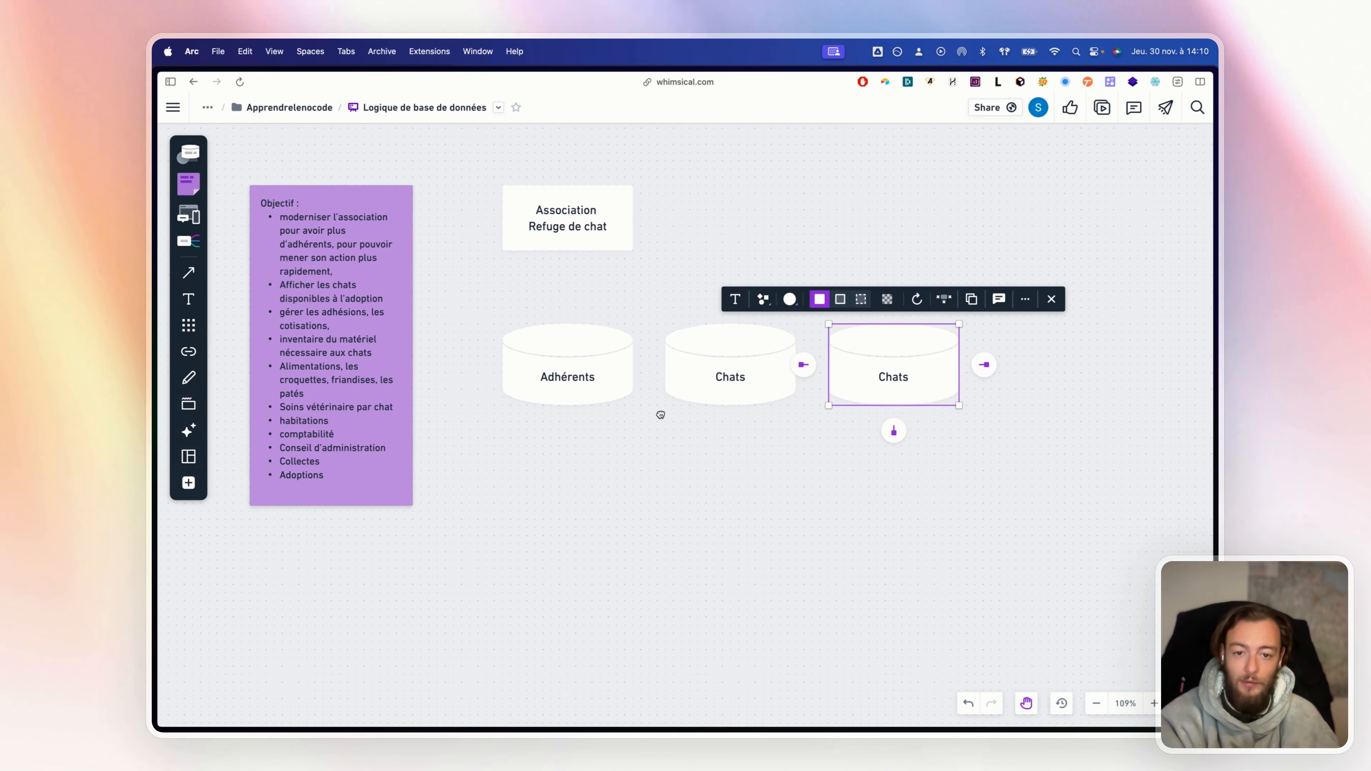
double_click(894, 382)
double_click(895, 382)
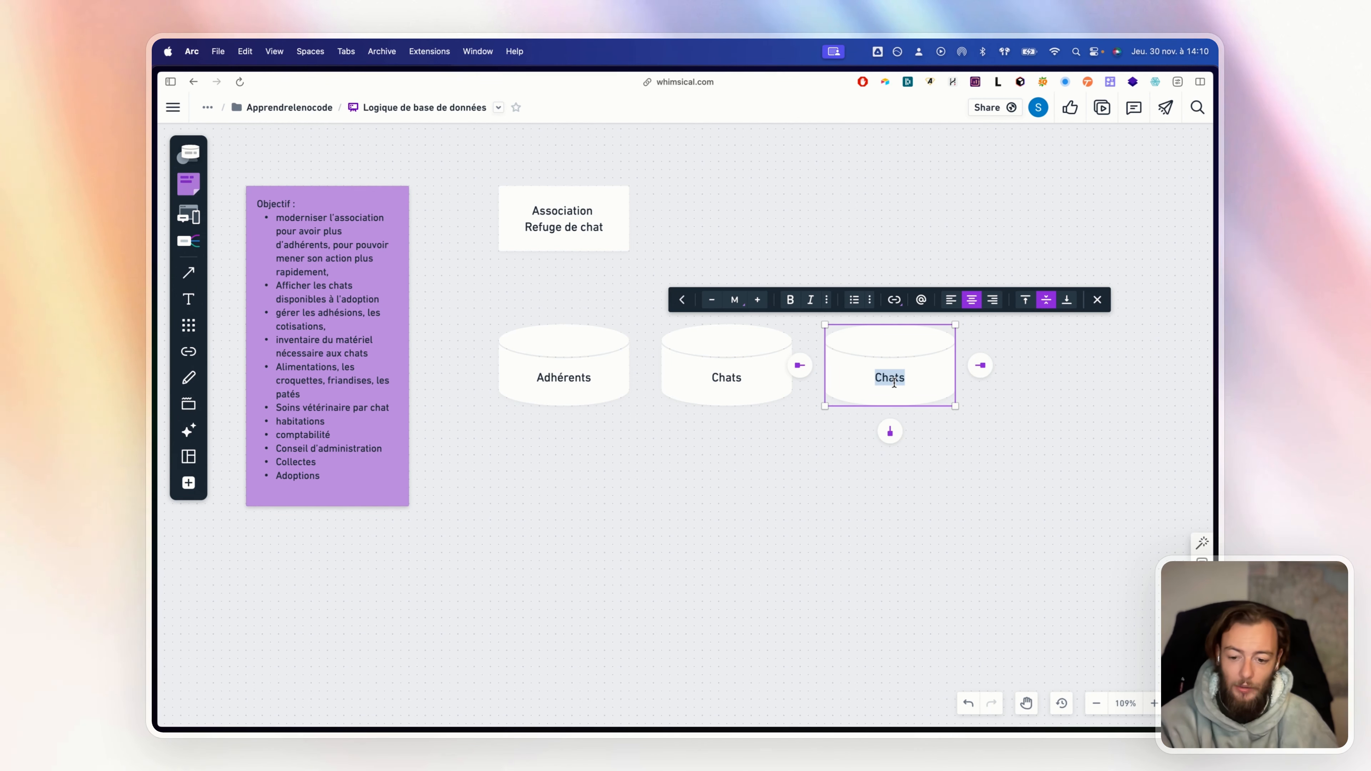
type("Ad")
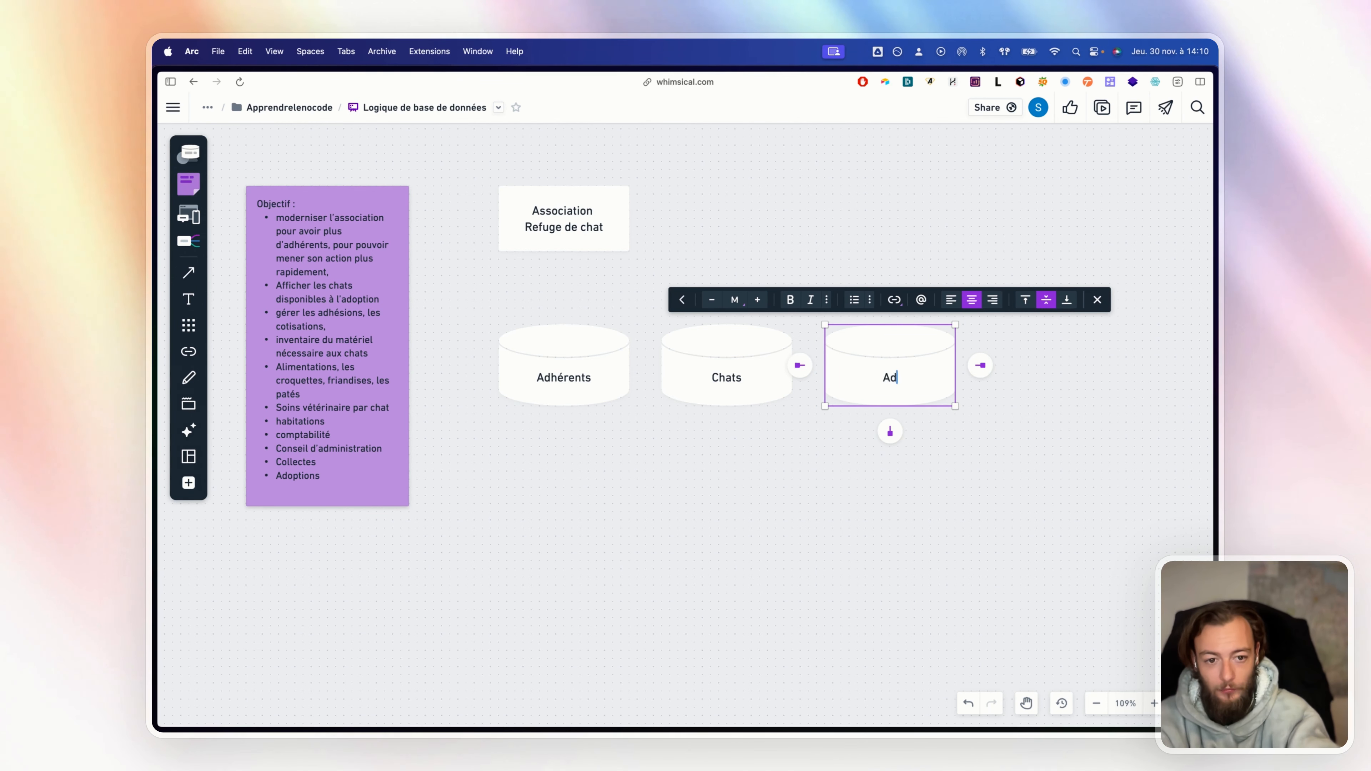
type("hésion")
left_click(840, 429)
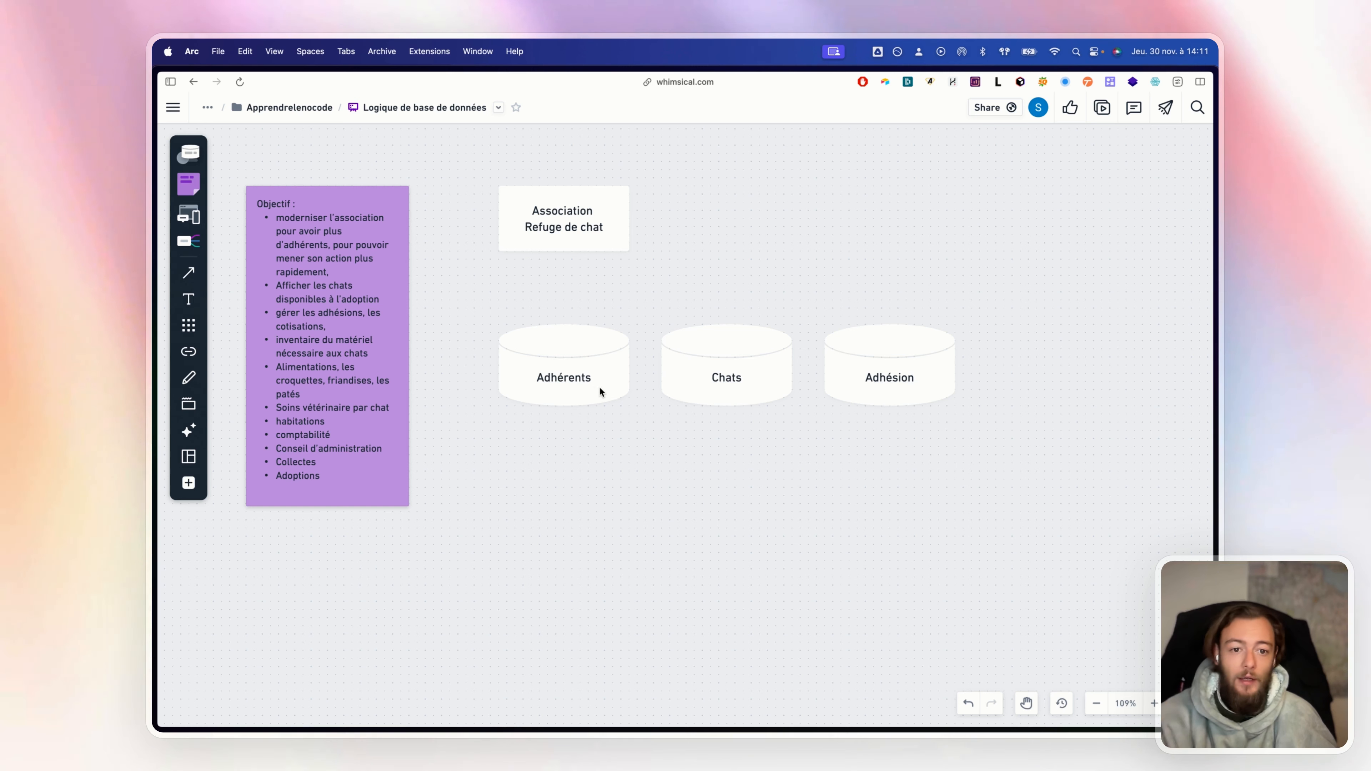
left_click(942, 373)
key("super+d")
Label the fourth cylinder 'Inventaire' and place a copy directly beneath it
double_click(1065, 382)
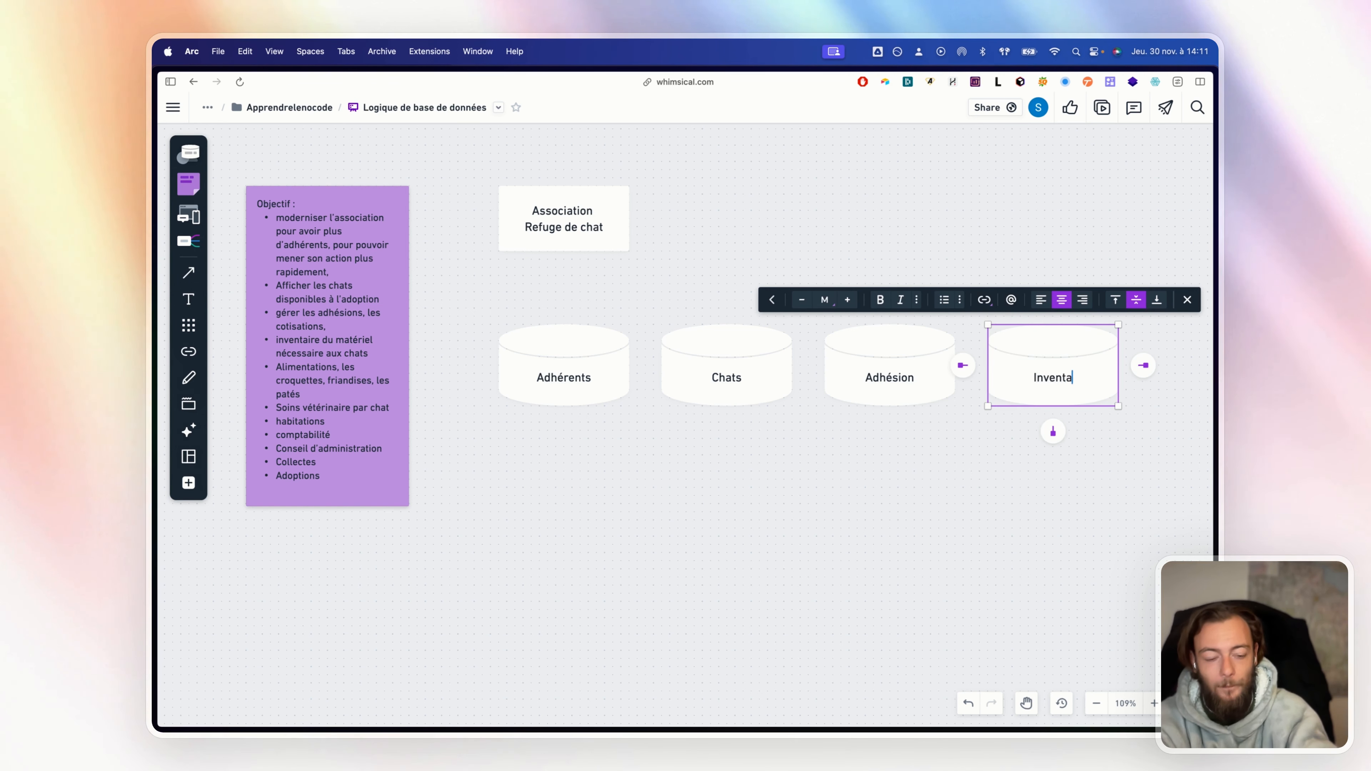
type("Inventaire")
left_click(1065, 481)
left_click(1046, 379)
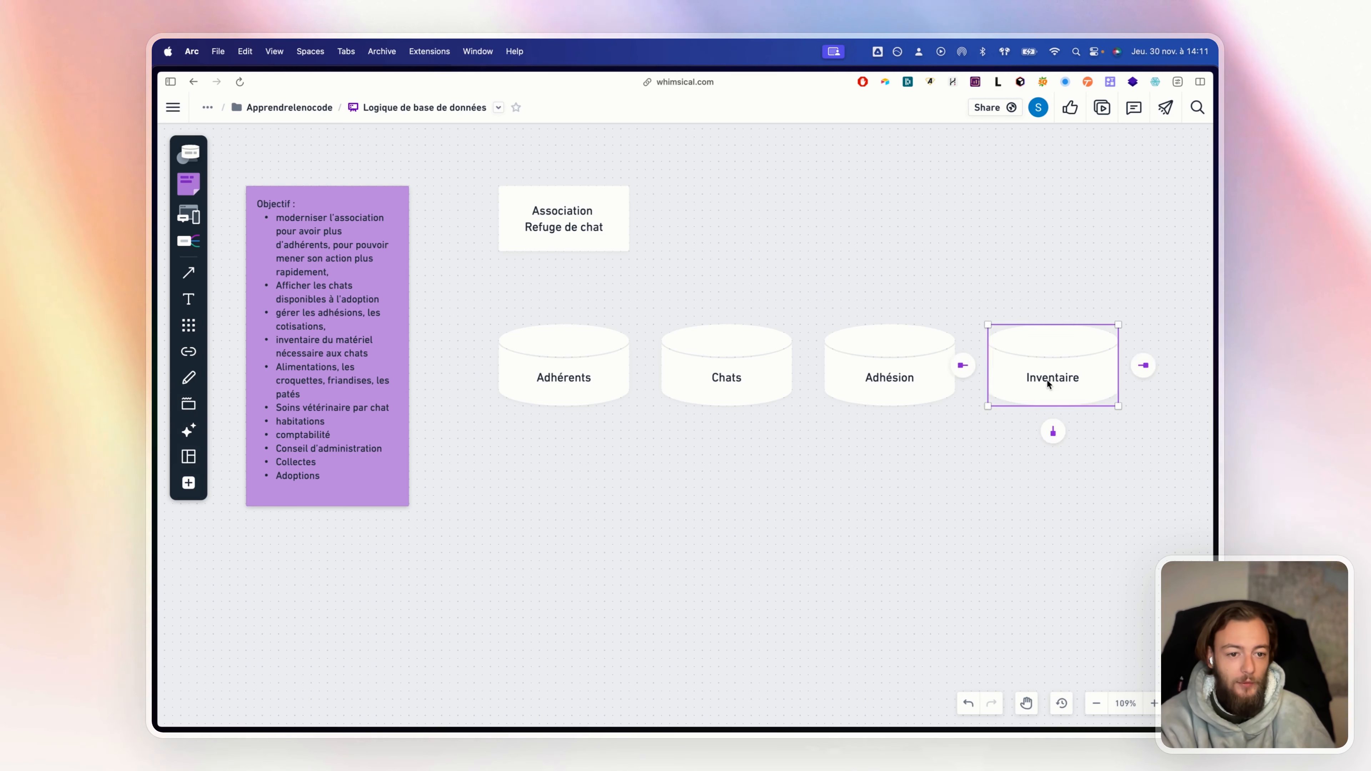
key("super+d")
left_click_drag(1082, 375, 953, 490)
Rename the cylinder below Inventaire to 'Alimentation'
double_click(952, 489)
type("Alimentation")
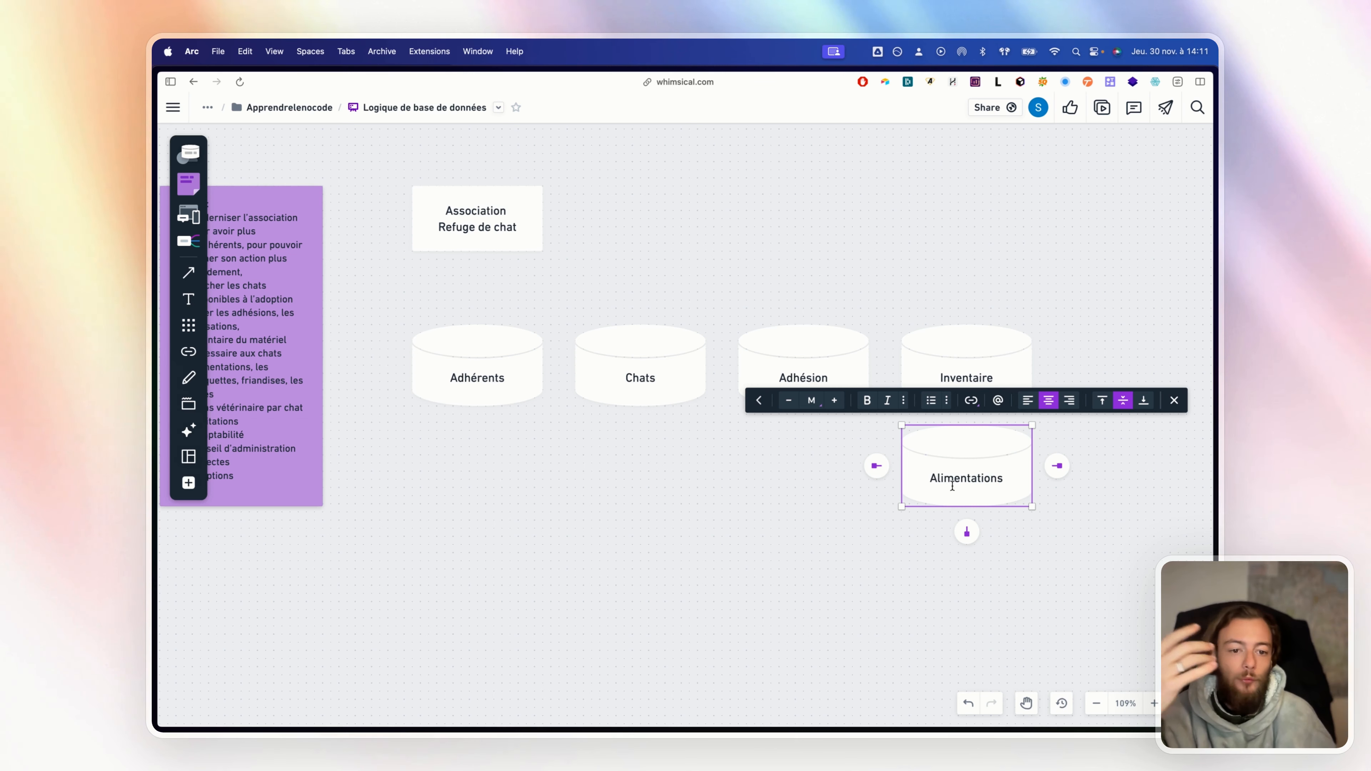
type("s")
key("BackSpace")
left_click(758, 522)
left_click_drag(758, 523, 837, 518)
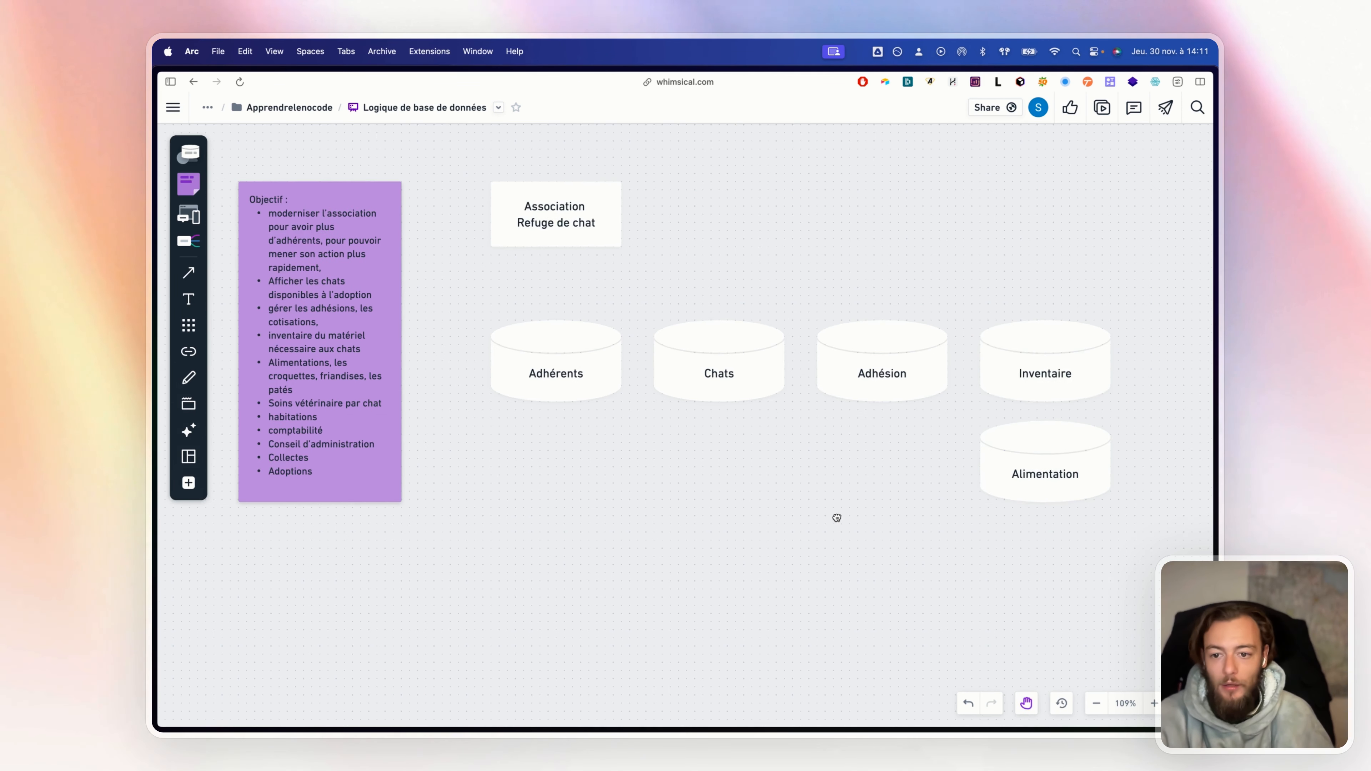
Add a 'Vétérinaire' cylinder below Adhérents
left_click(559, 377)
left_click_drag(558, 377, 556, 475)
double_click(556, 475)
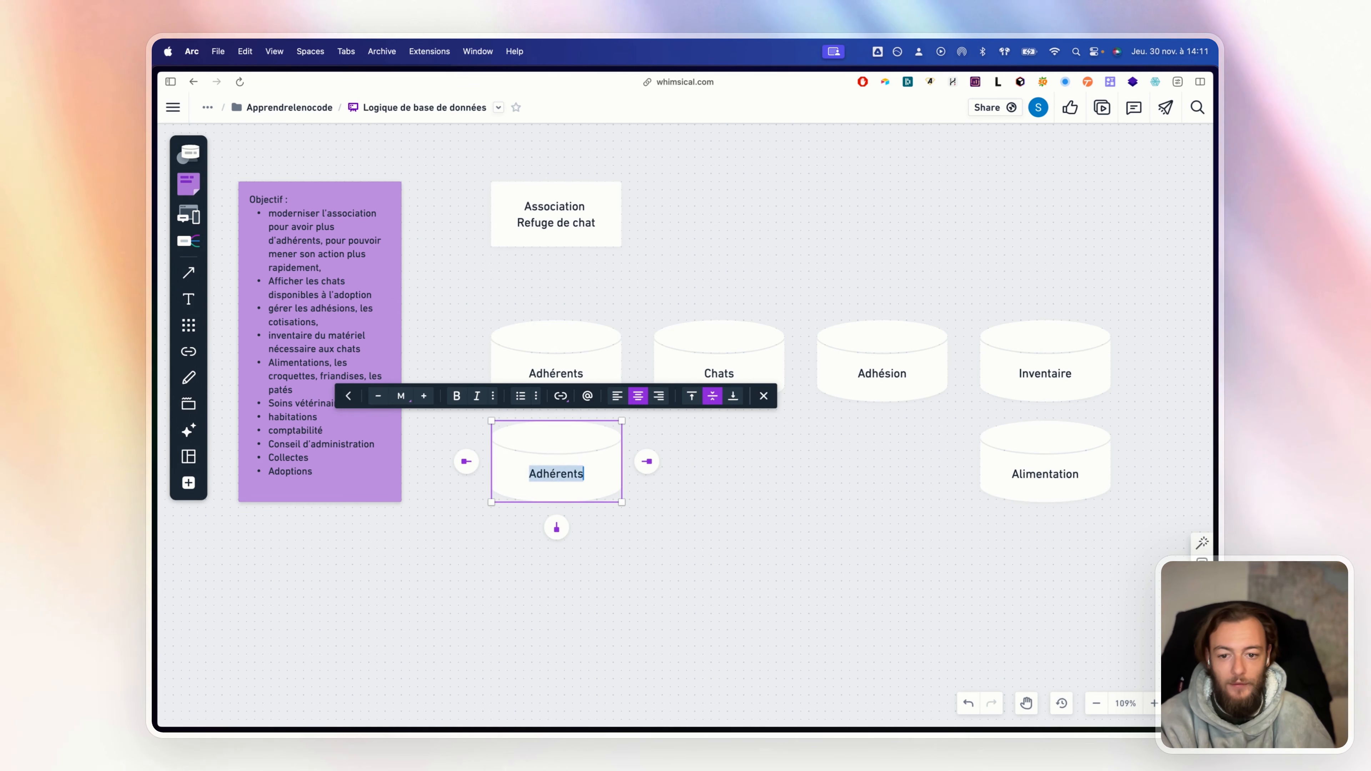
type("Vé")
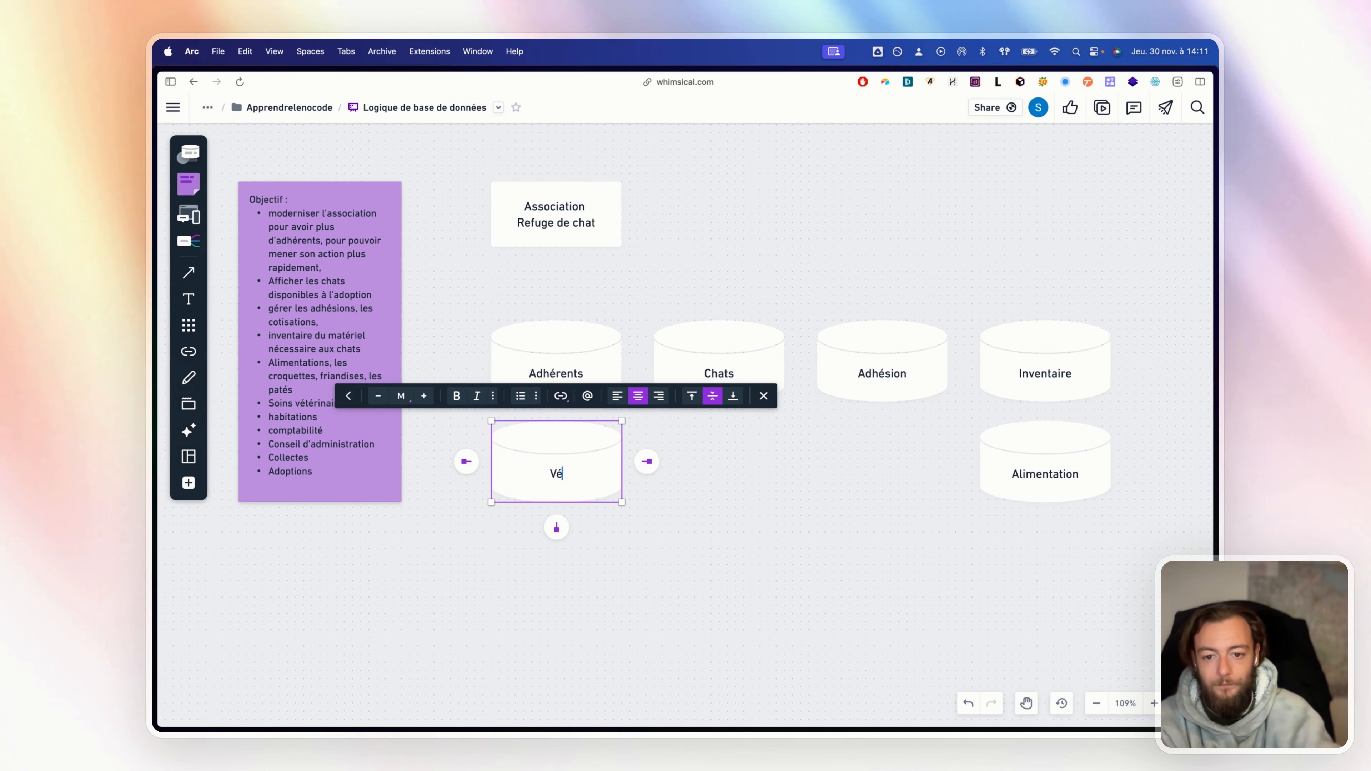
type("térinaire")
left_click(734, 506)
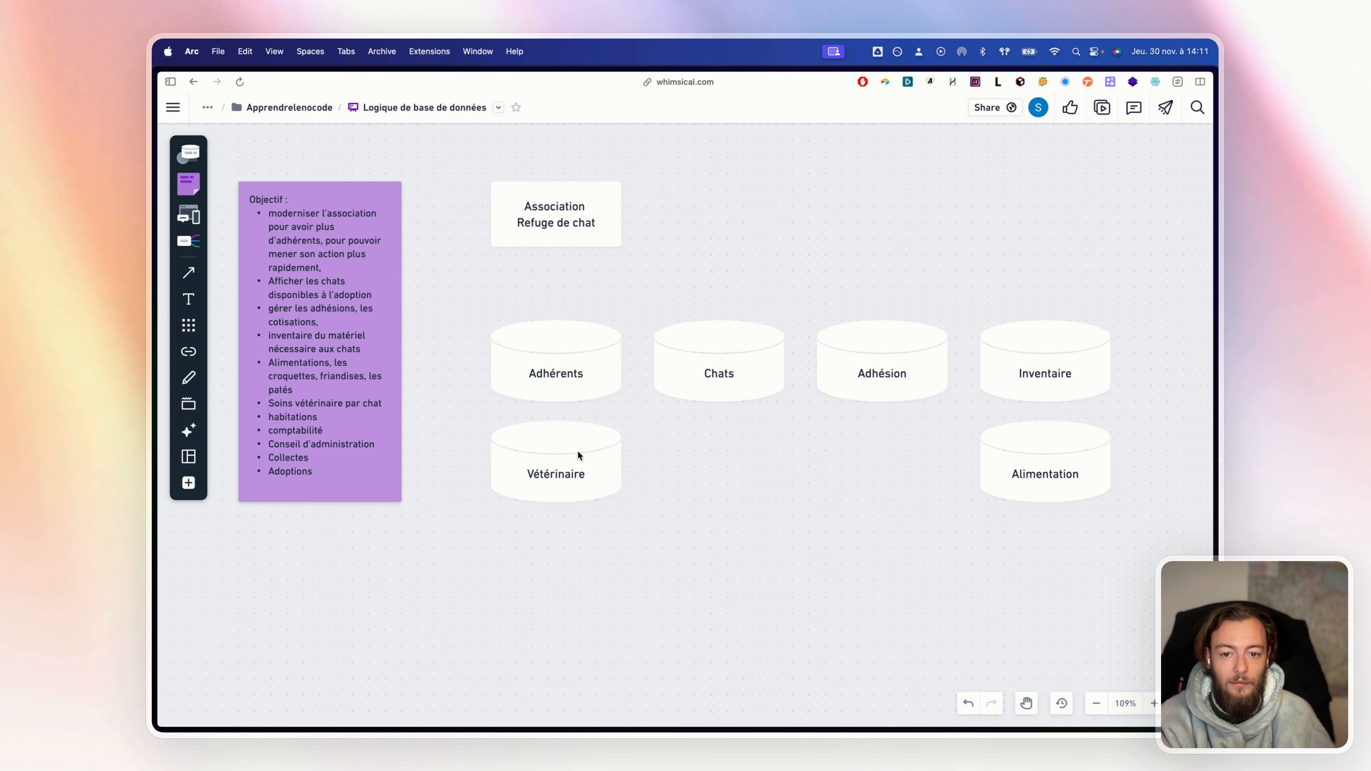
Add a 'Comptabilité' cylinder under Chats, keeping Vétérinaire beneath Adhérents
left_click(578, 455)
key("super+d")
left_click_drag(563, 470, 730, 472)
double_click(731, 471)
type("Comptabil")
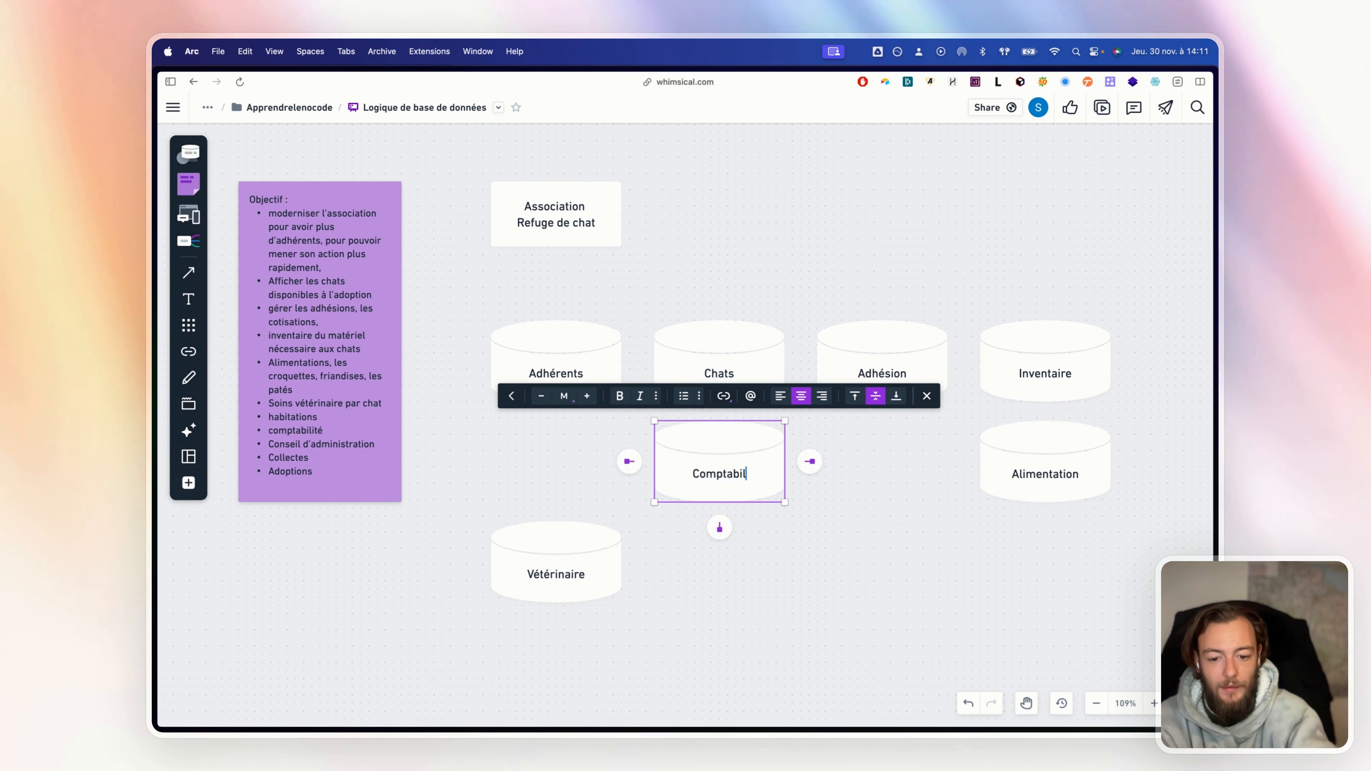
type("ité")
left_click(636, 577)
left_click_drag(582, 574, 582, 474)
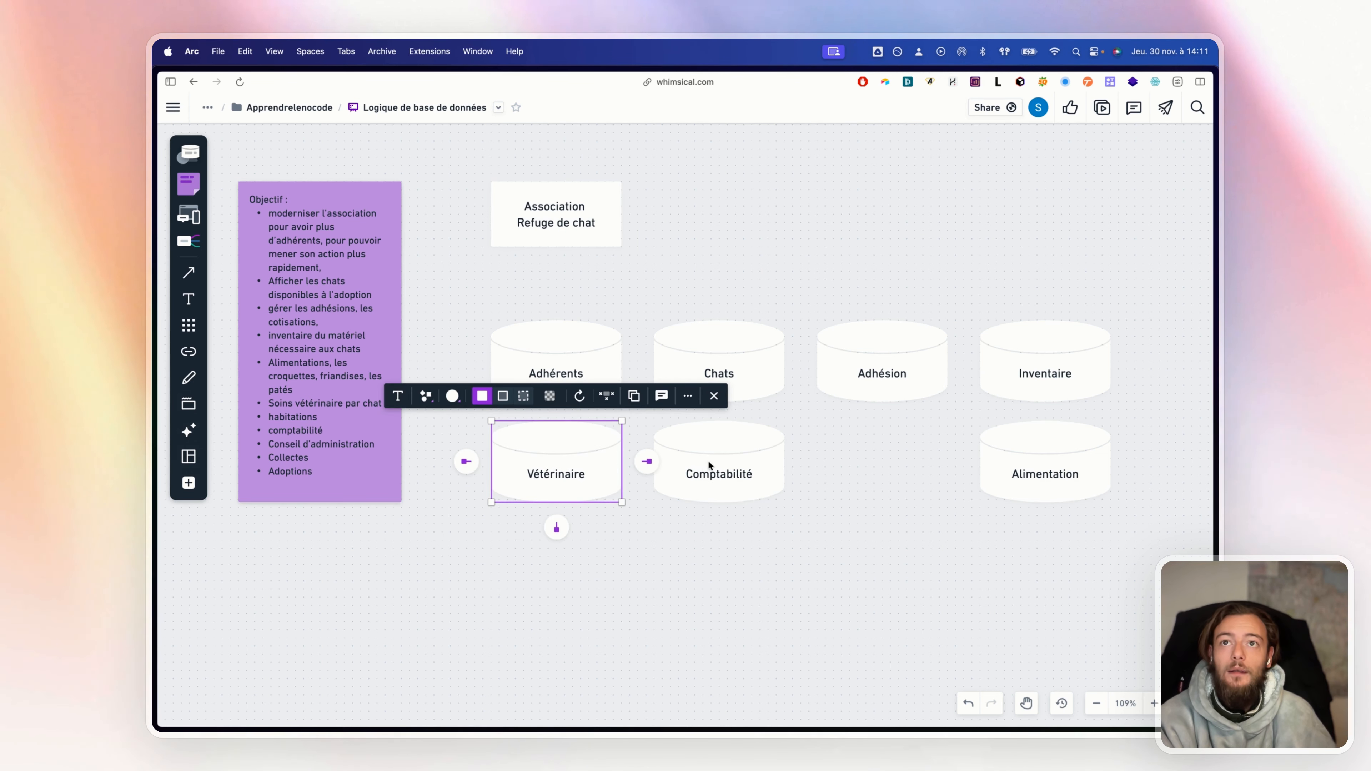
Add a 'Conseil d'administration' cylinder to the right of Comptabilité
left_click(757, 475)
left_click_drag(758, 475, 895, 479)
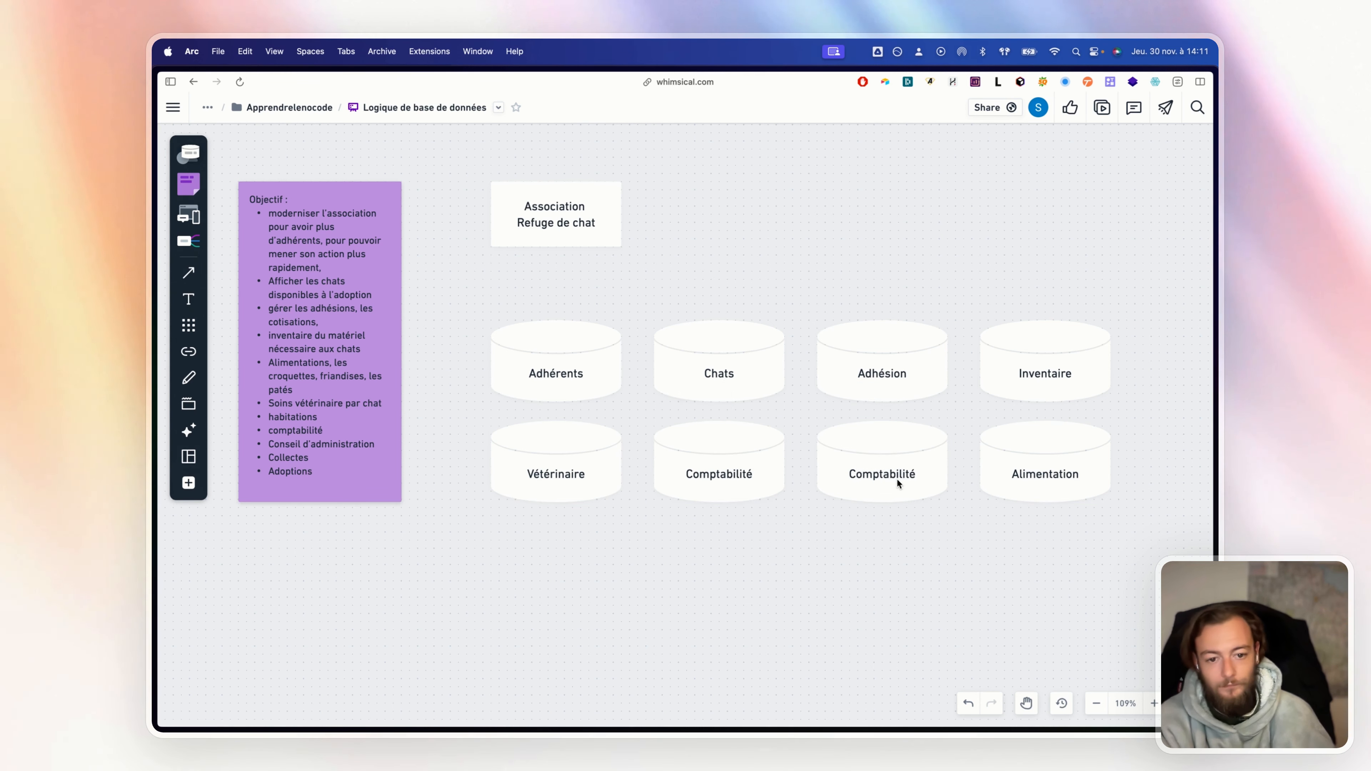
double_click(899, 473)
key("super+a")
type("Co")
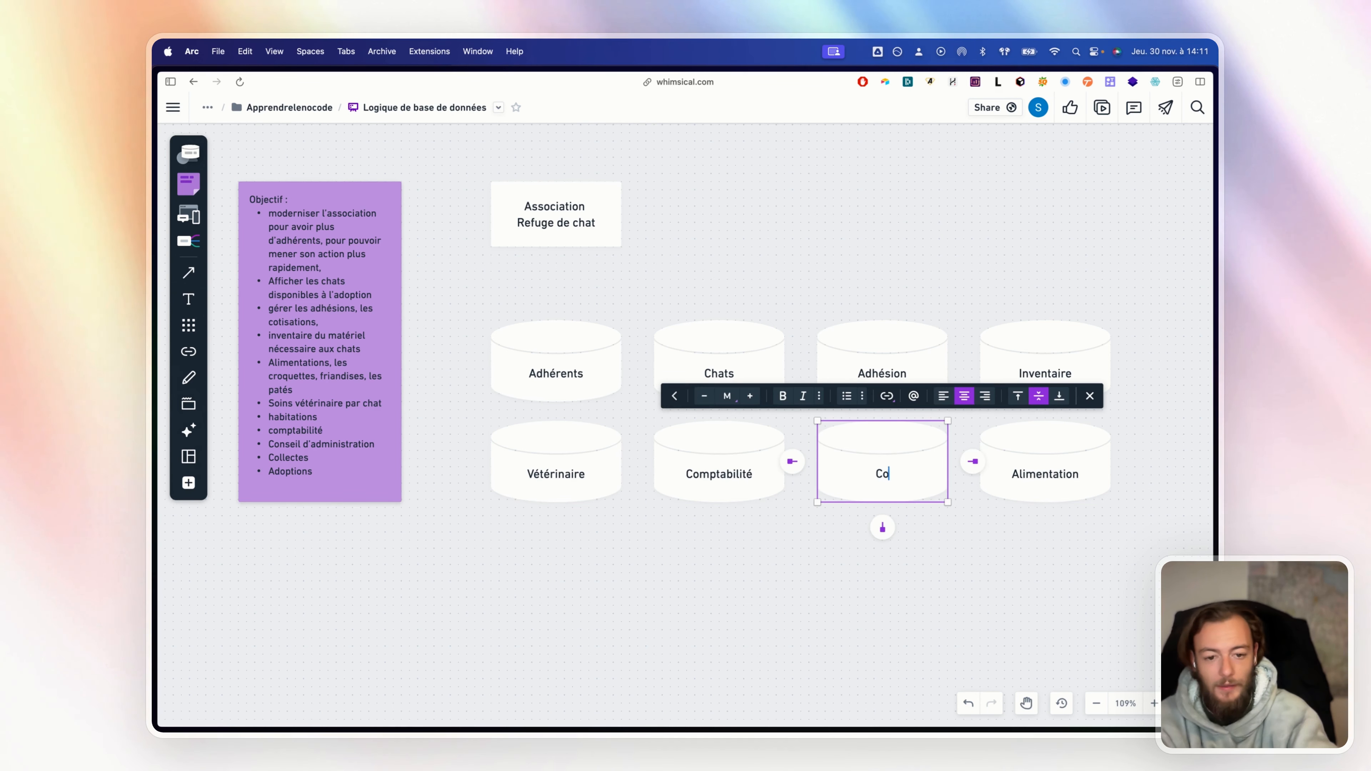
type("nseil d'adminis")
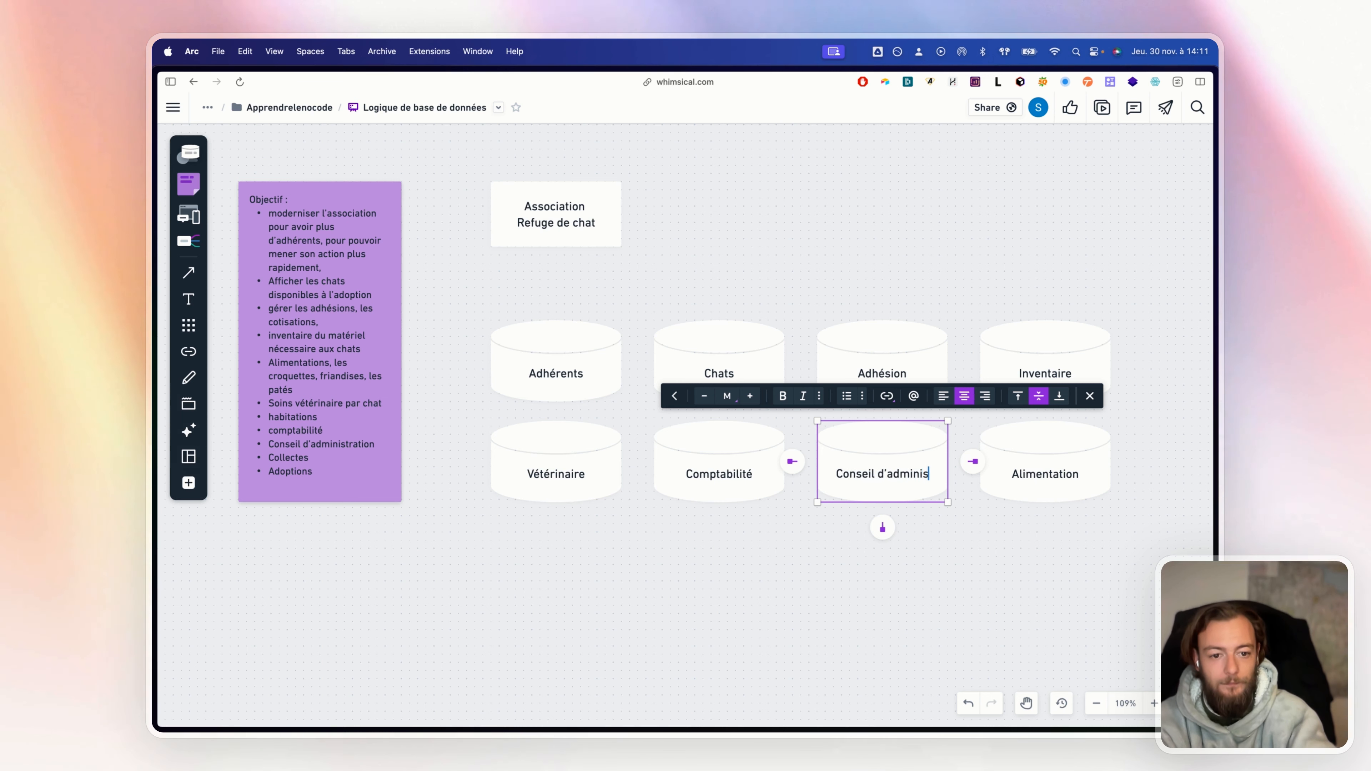
type("tration")
left_click(824, 565)
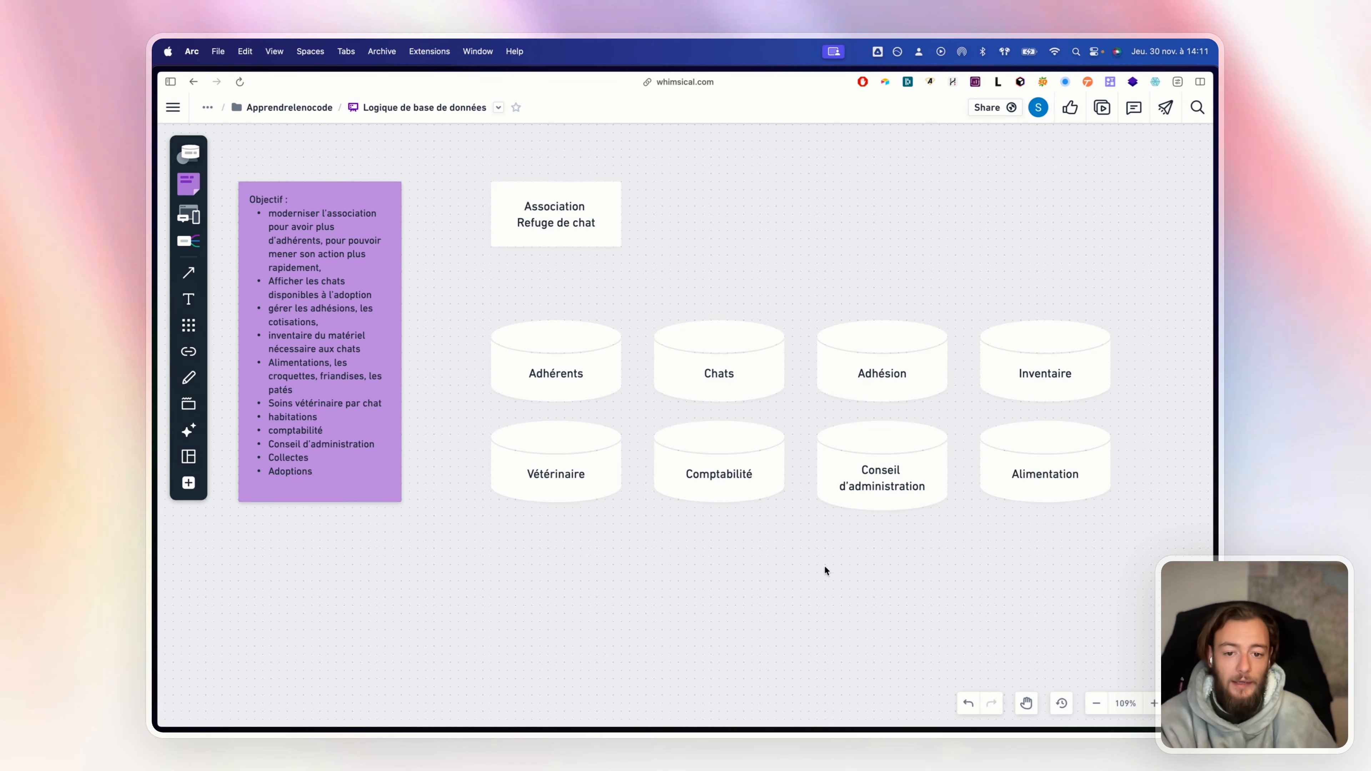
Add a 'Collectes' cylinder below Vétérinaire
left_click(560, 492)
left_click_drag(560, 499, 542, 591)
double_click(547, 584)
type("Coll")
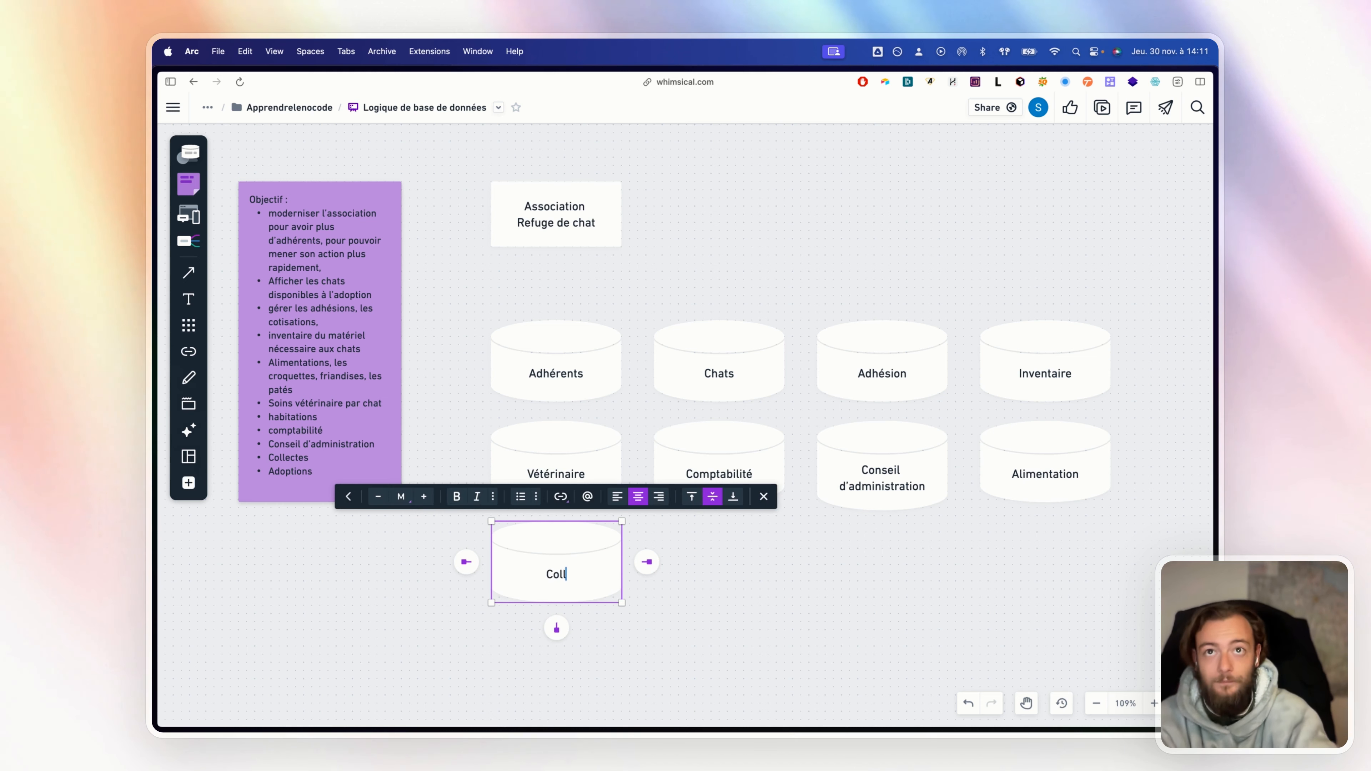
type("ectes")
key("Escape")
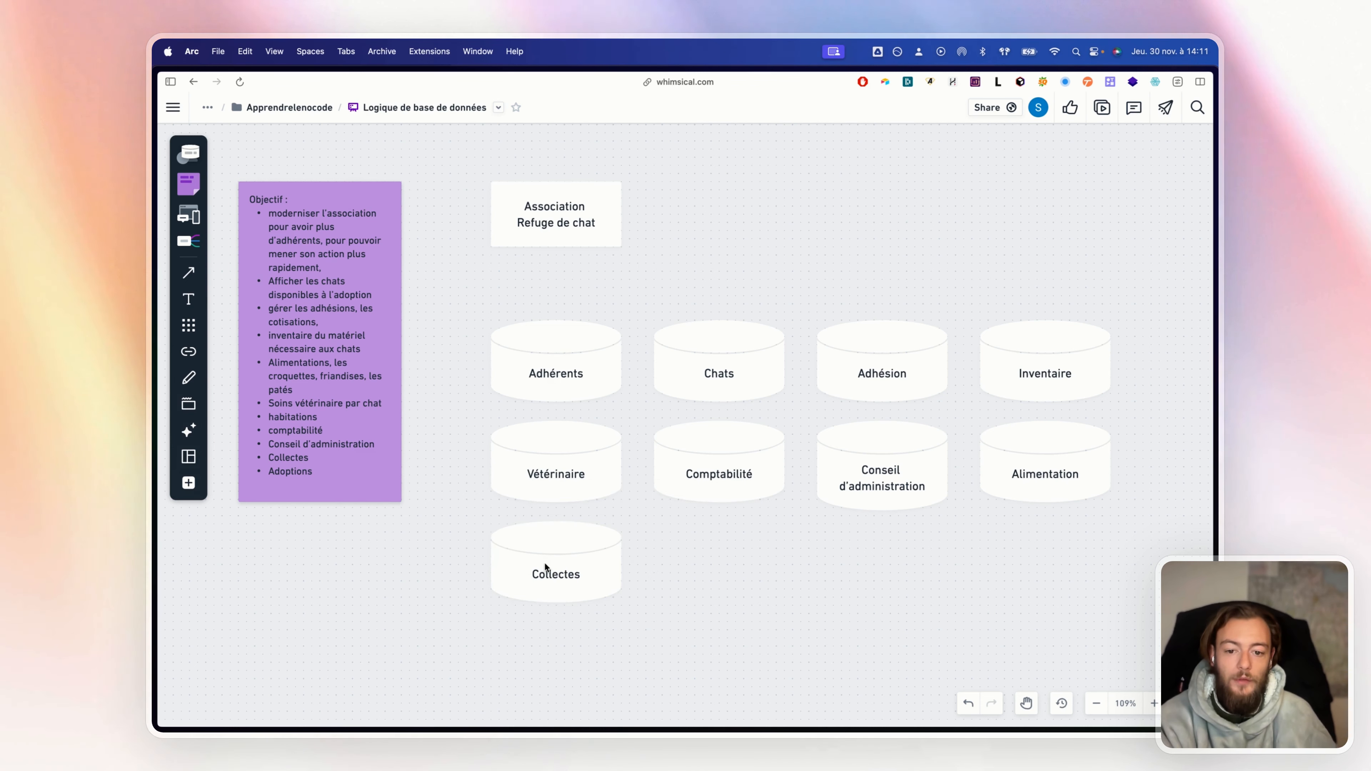
Add an 'Adoptions' cylinder beside Collectes
left_click(547, 567)
key("super+d")
left_click_drag(557, 654, 727, 559)
double_click(727, 553)
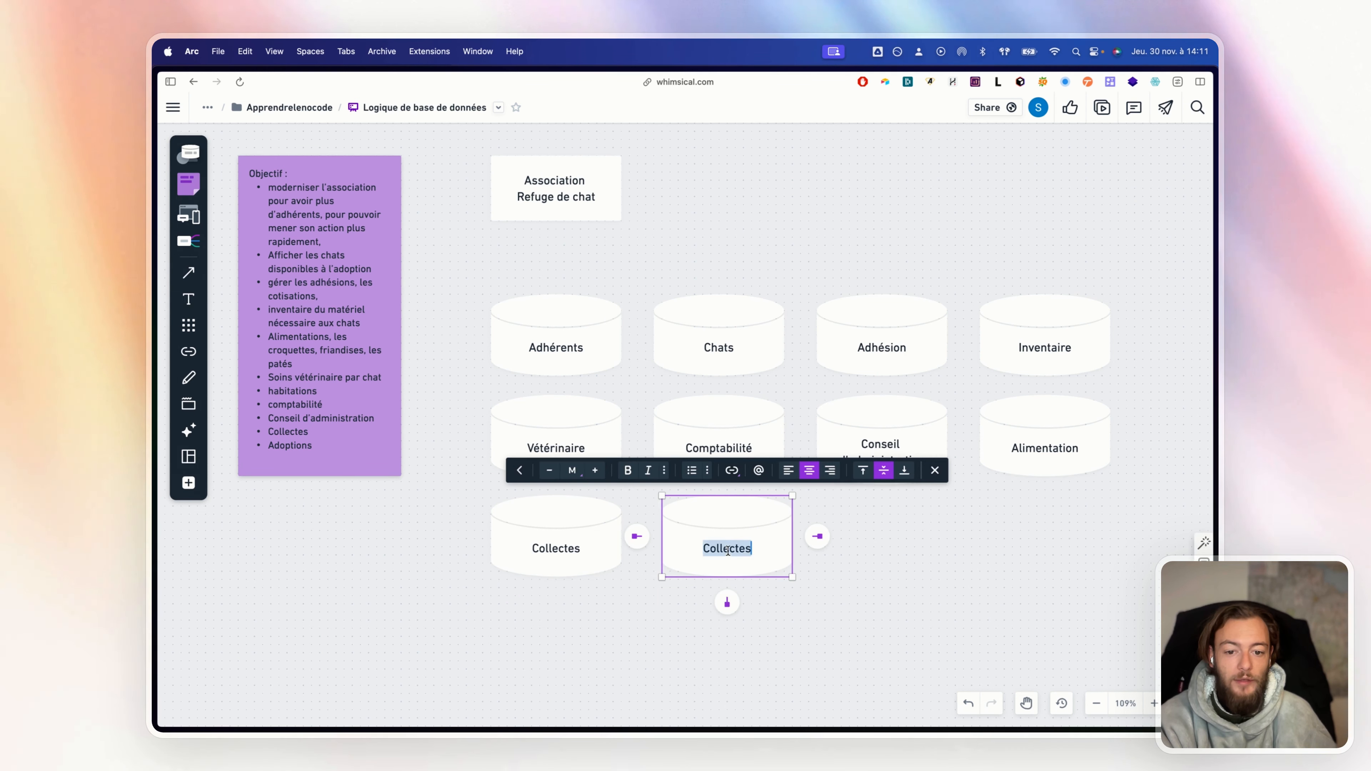
type("Adoptions")
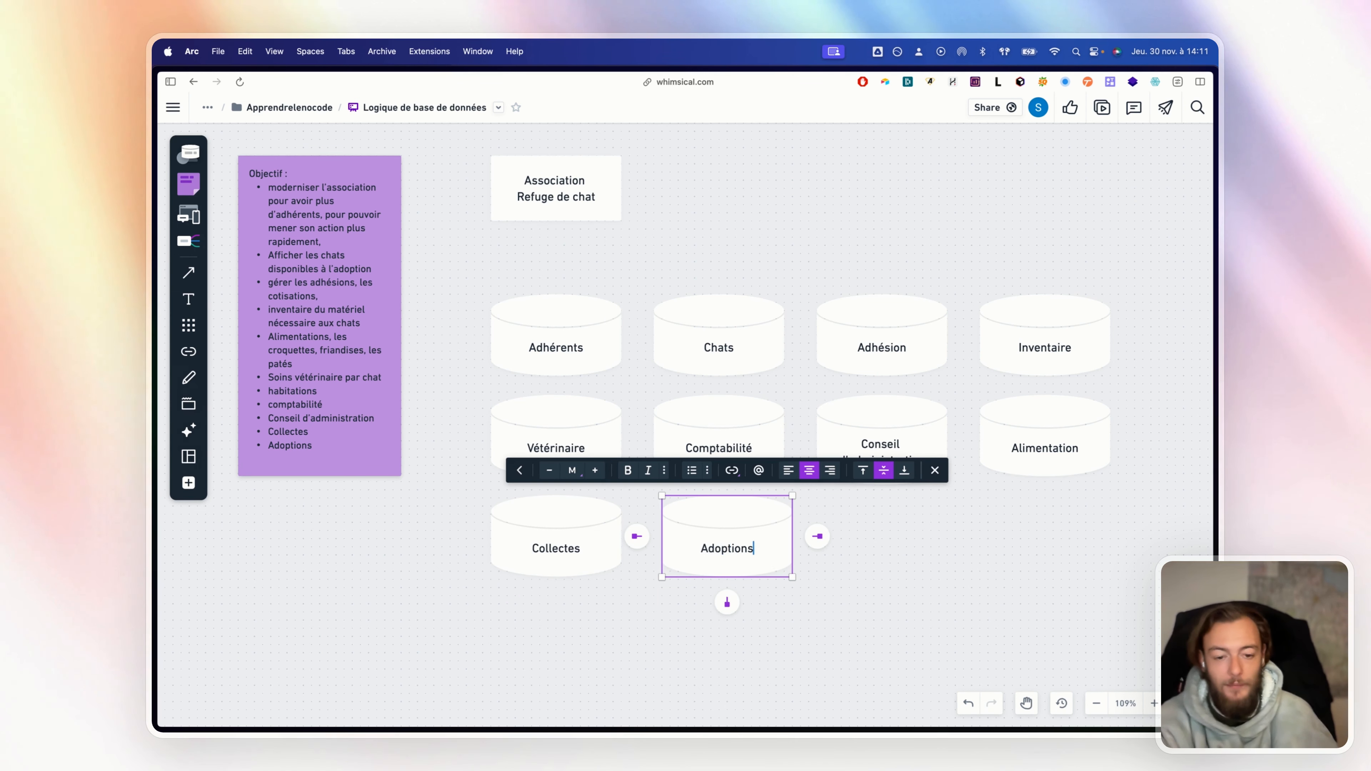
left_click(871, 550)
Duplicate Adoptions and align the bottom-row cylinders under Comptabilité and Adhésion
left_click(735, 552)
key("super+d")
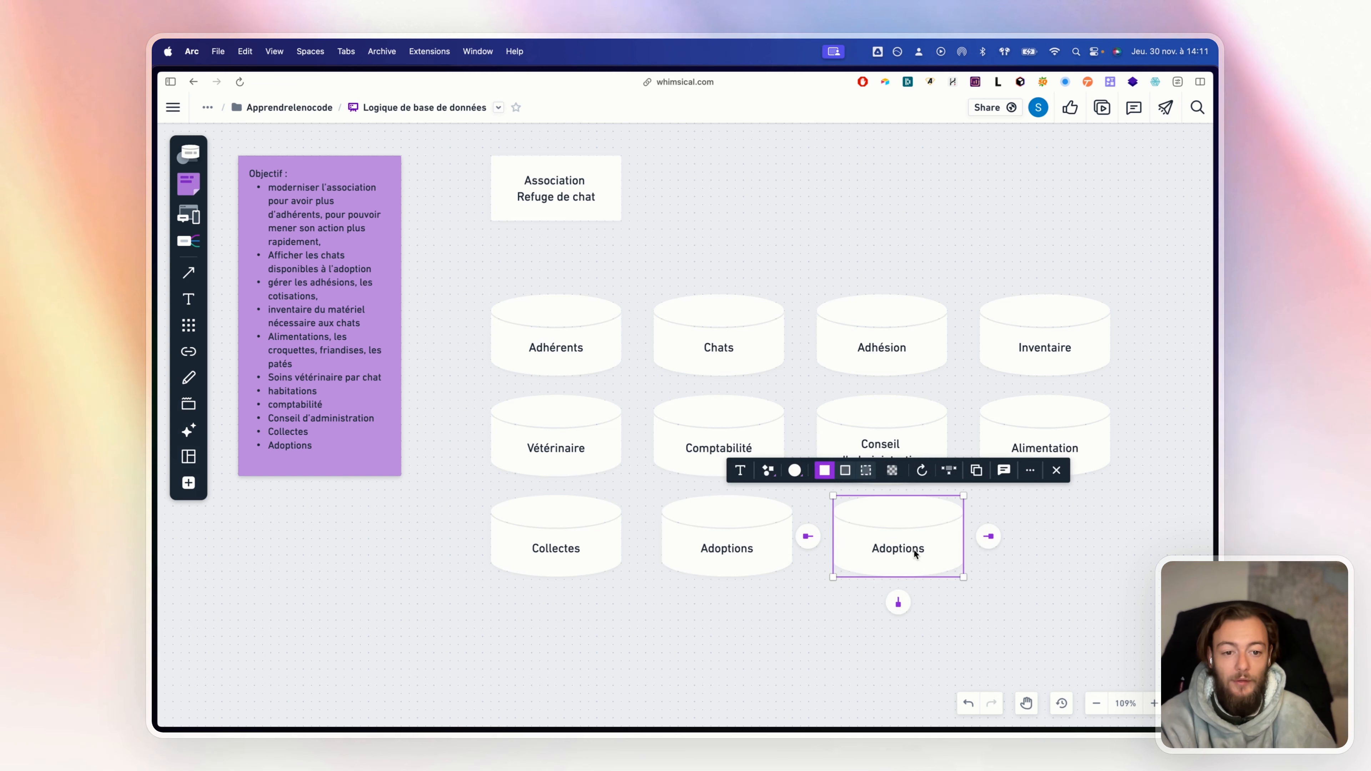
key("super+z")
key("super+shift+z")
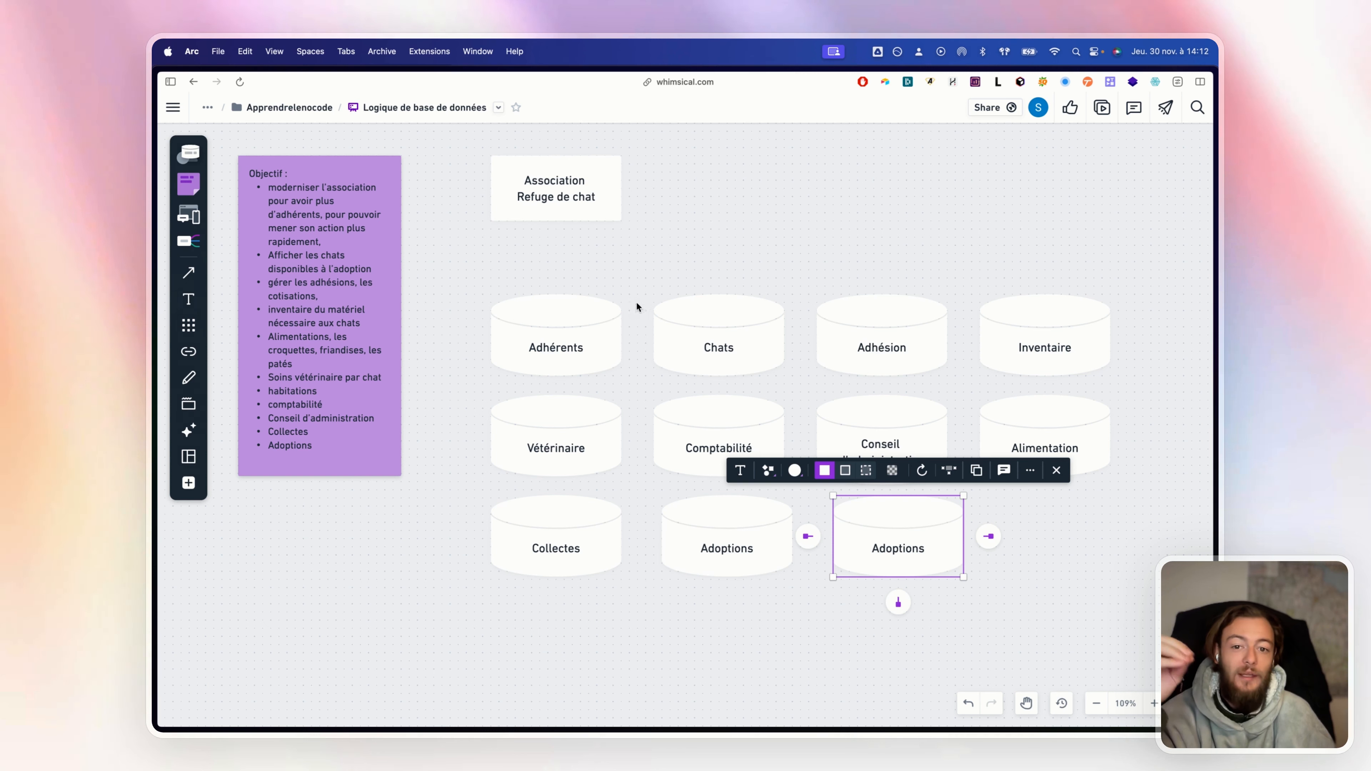
left_click(682, 266)
left_click_drag(479, 277, 766, 376)
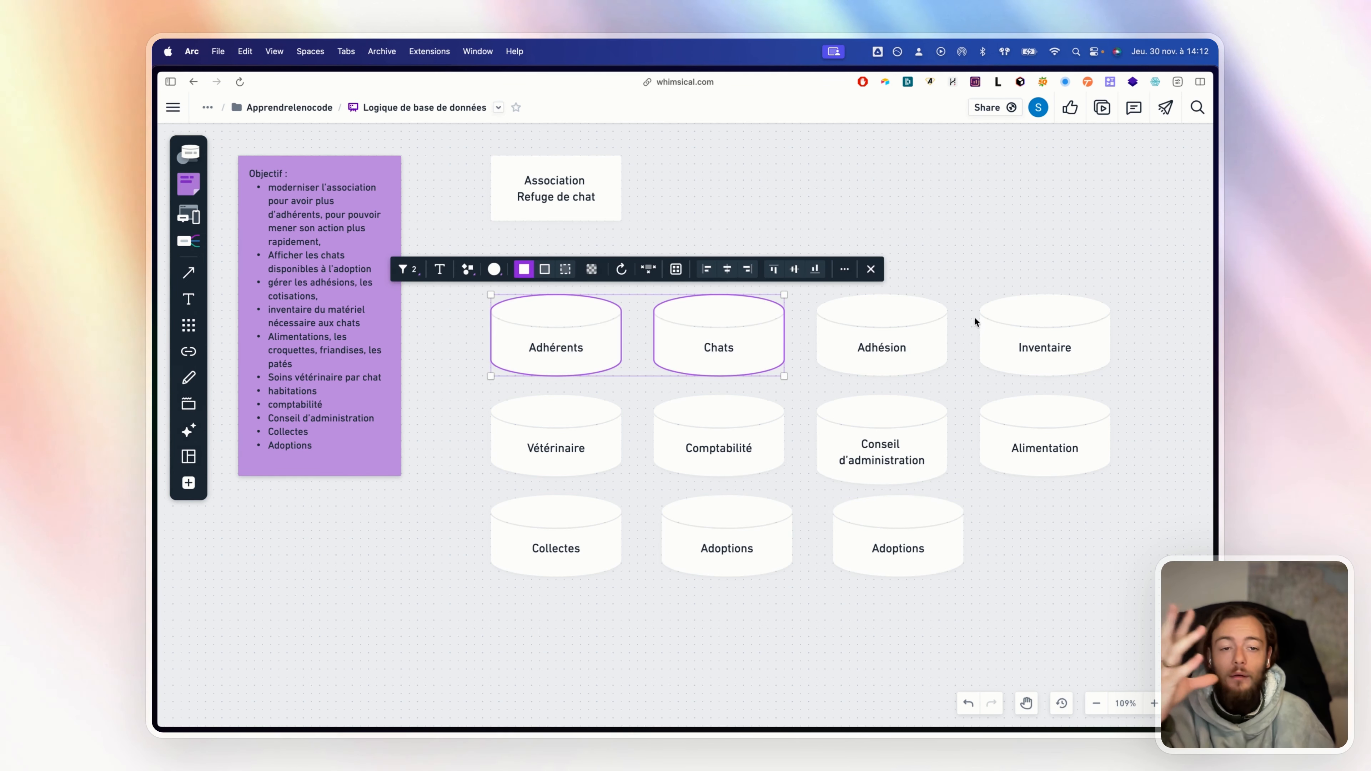
left_click(1015, 273)
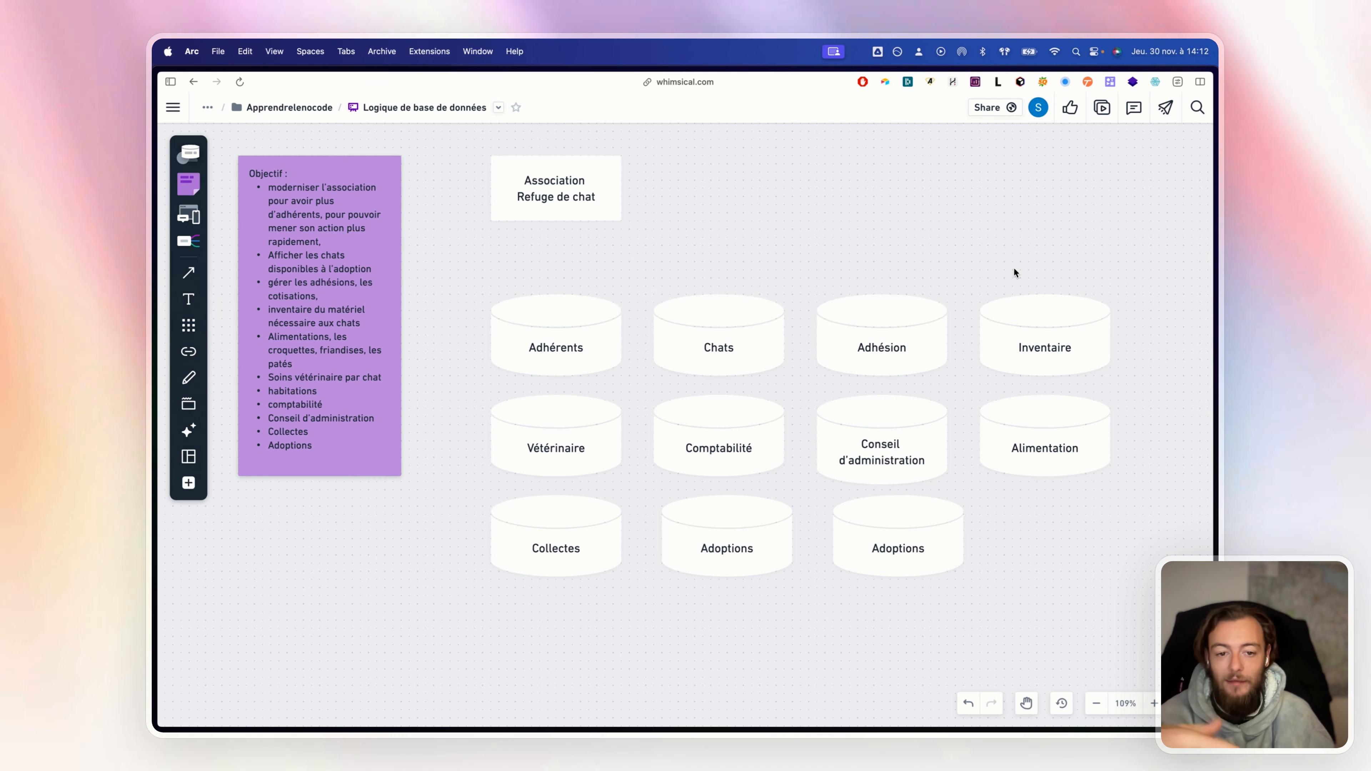
left_click_drag(891, 567, 891, 566)
left_click_drag(721, 551, 714, 550)
left_click(988, 557)
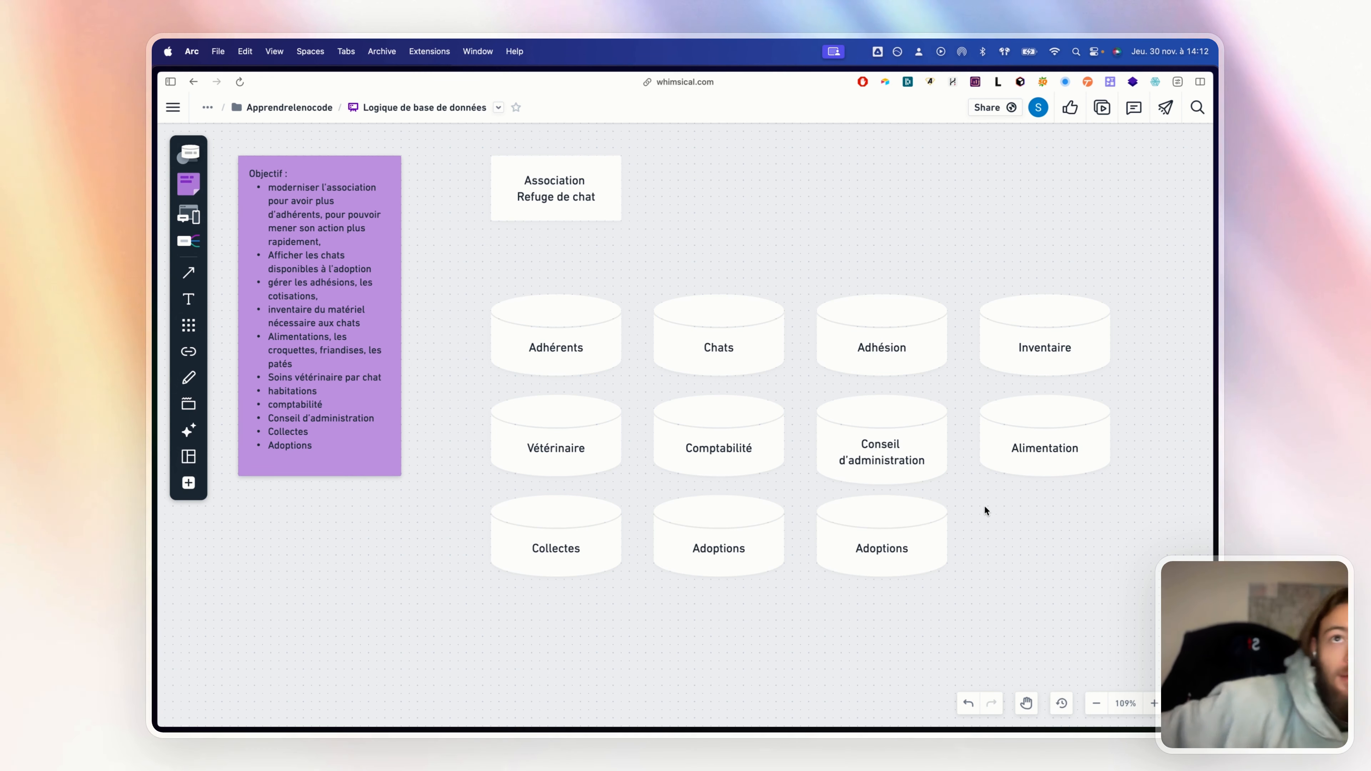
Rename the rightmost bottom cylinder 'Donations'
left_click(883, 550)
double_click(884, 550)
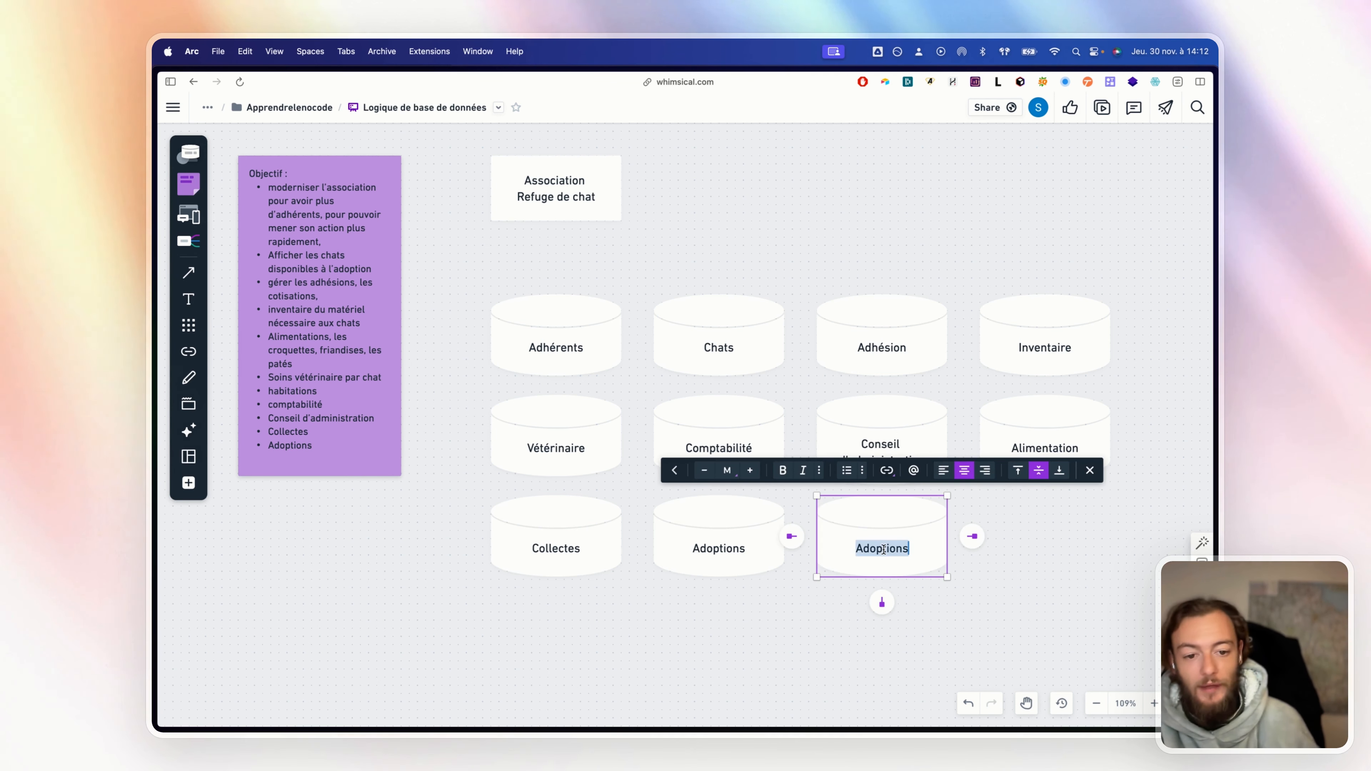
type("Donat")
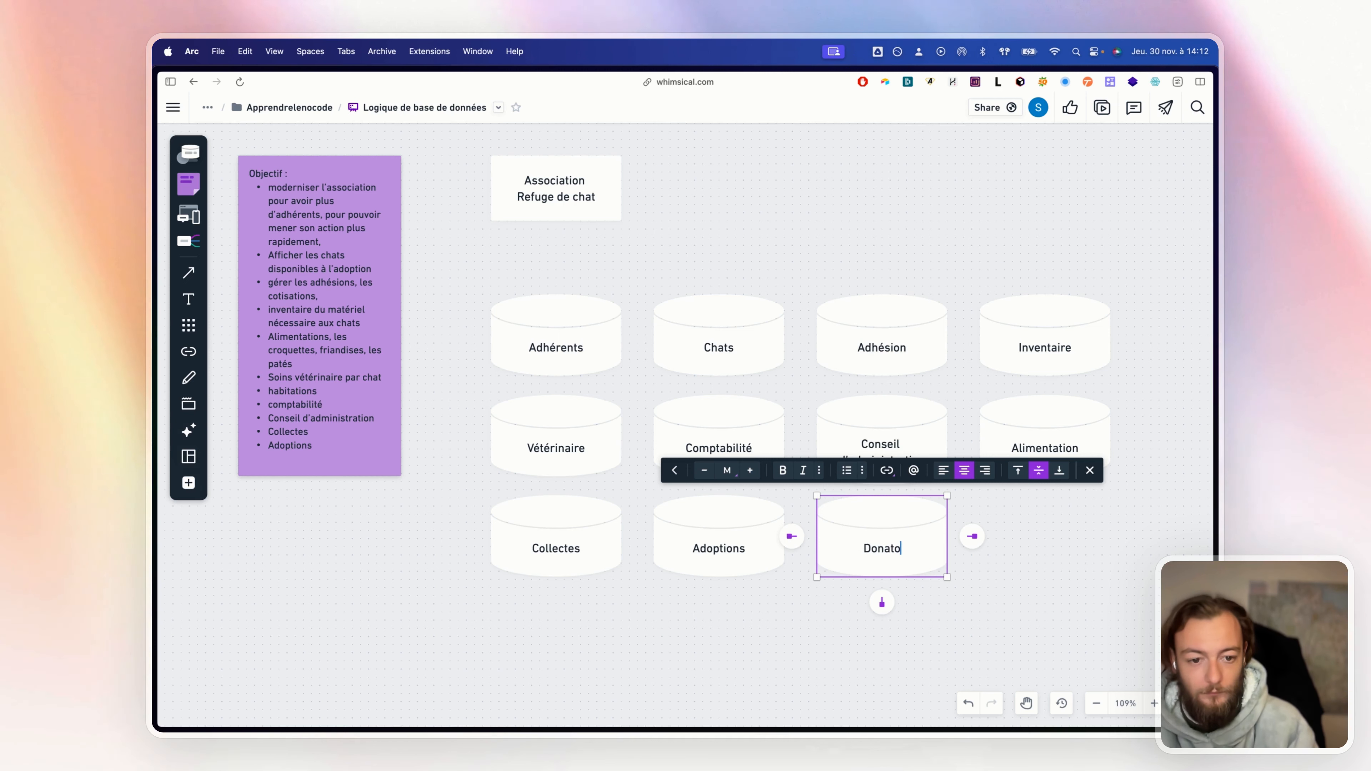
left_click(1029, 583)
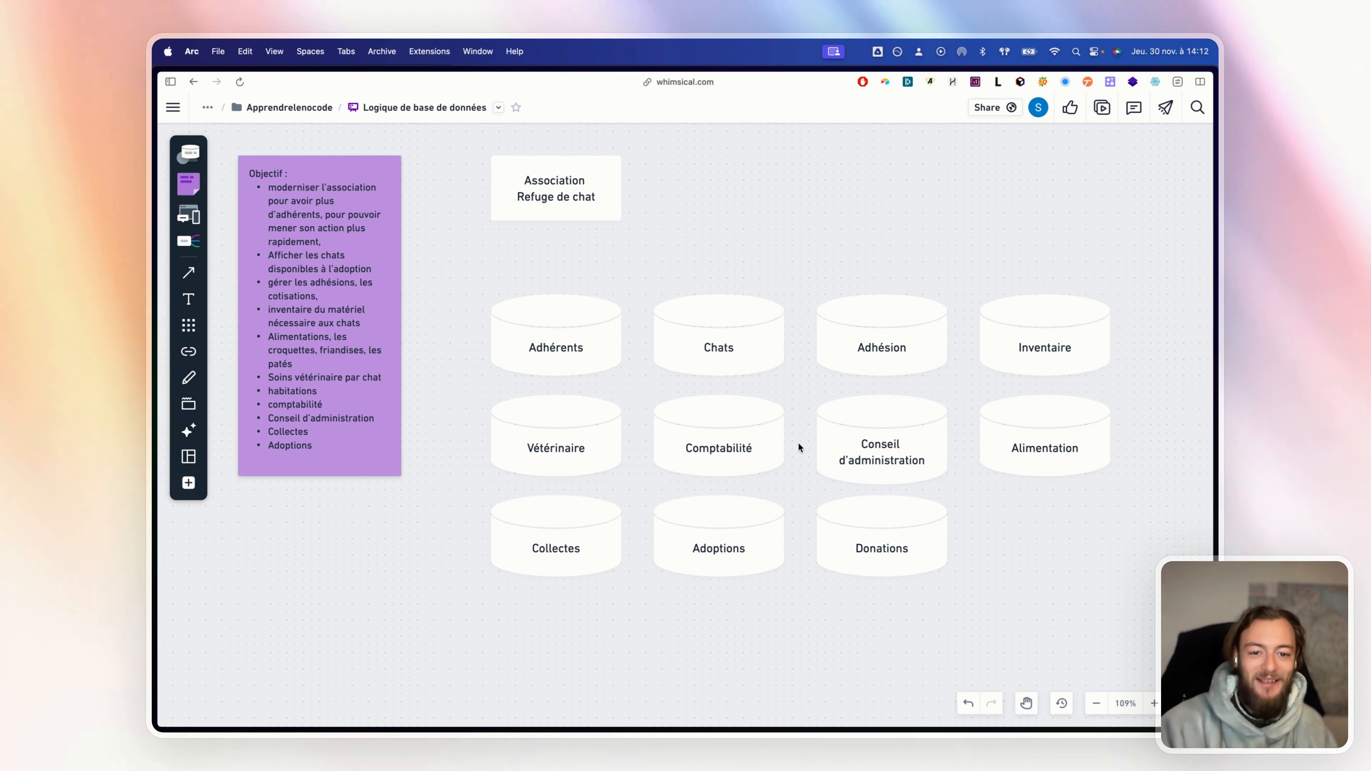
Zoom out over the eleven cylinders and move Adhérents out to the right of Inventaire
scroll(768, 246, "down", 5)
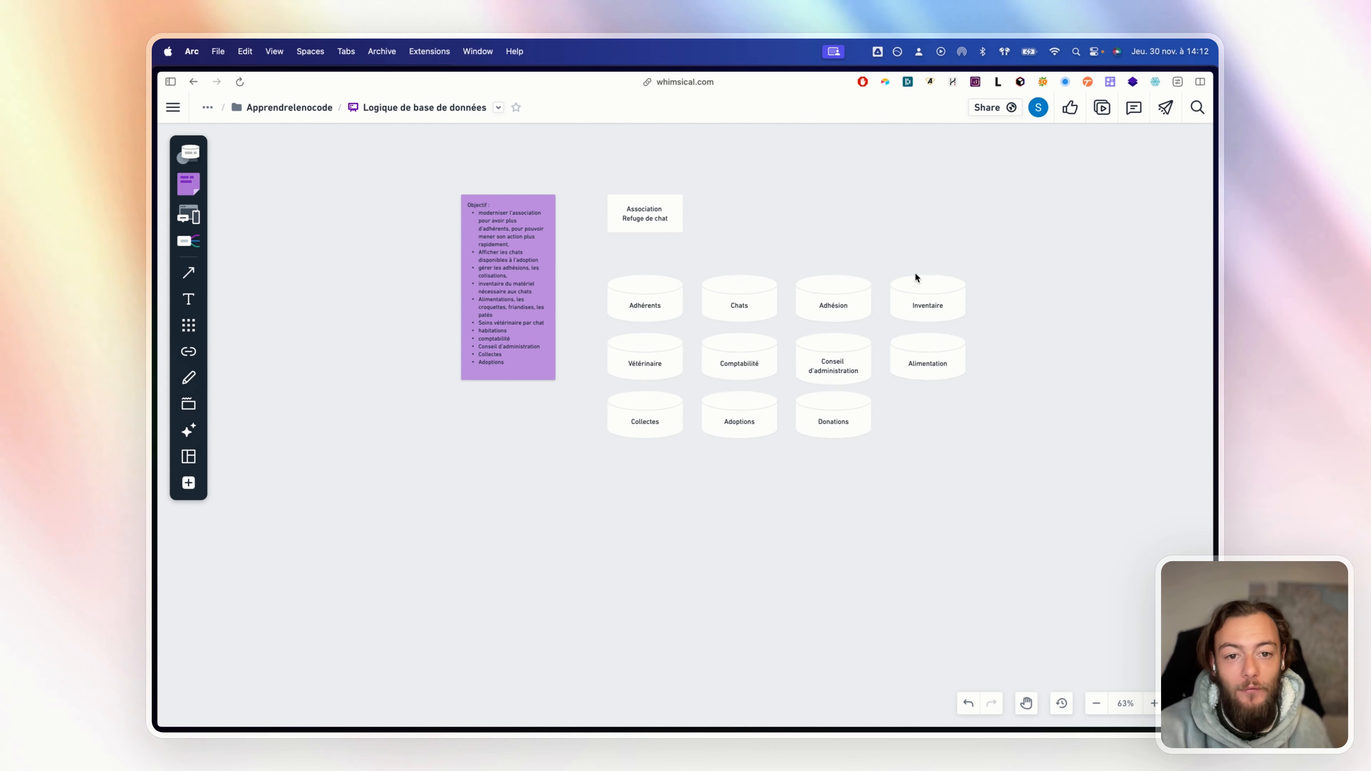
left_click_drag(916, 274, 811, 308)
left_click_drag(627, 225, 626, 246)
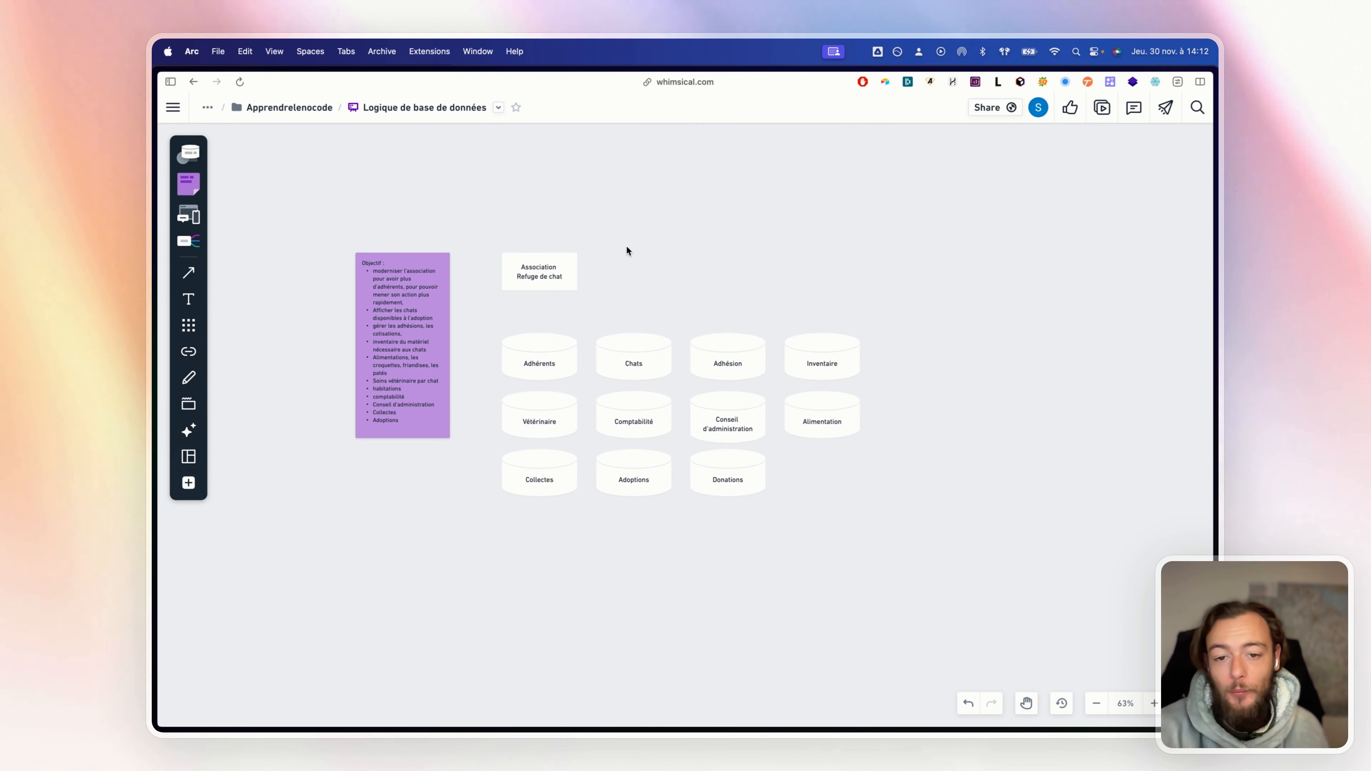
left_click_drag(501, 237, 591, 296)
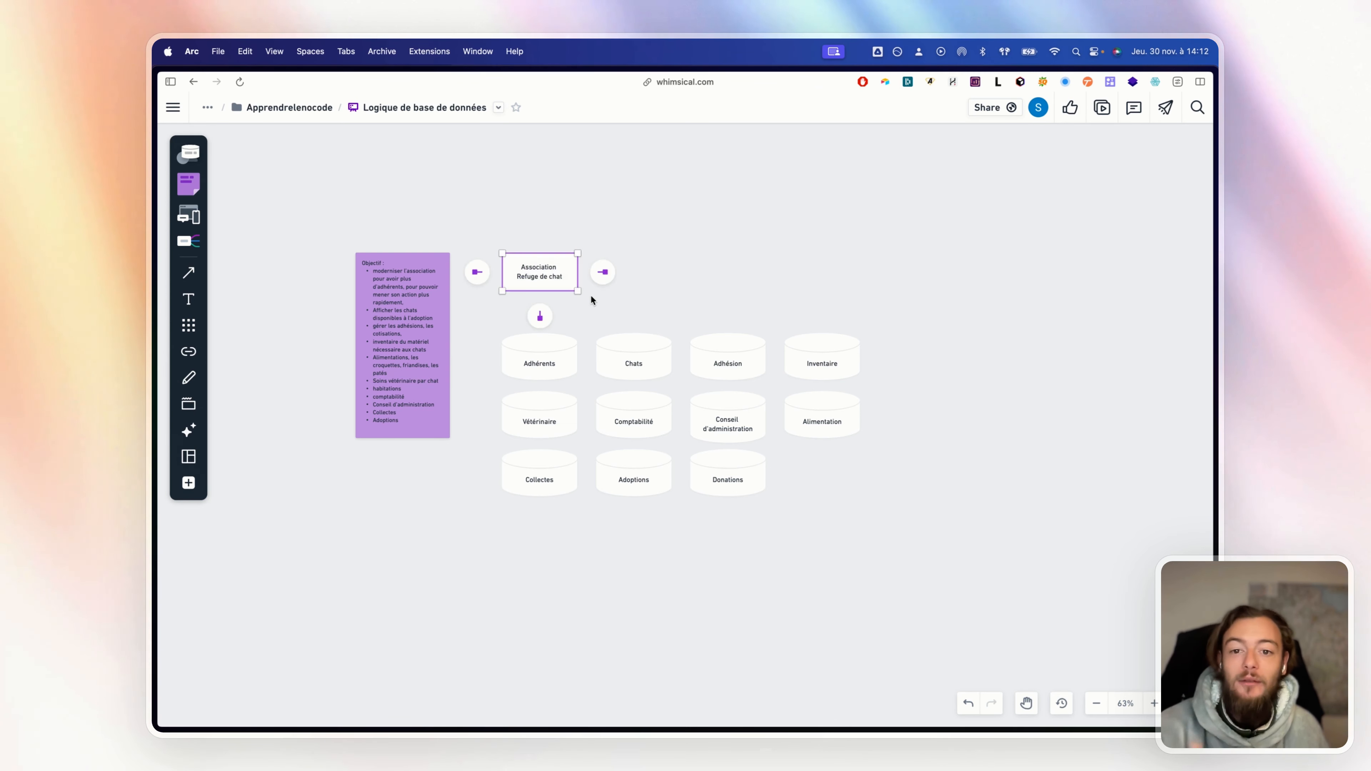
left_click(686, 291)
left_click_drag(511, 313, 874, 369)
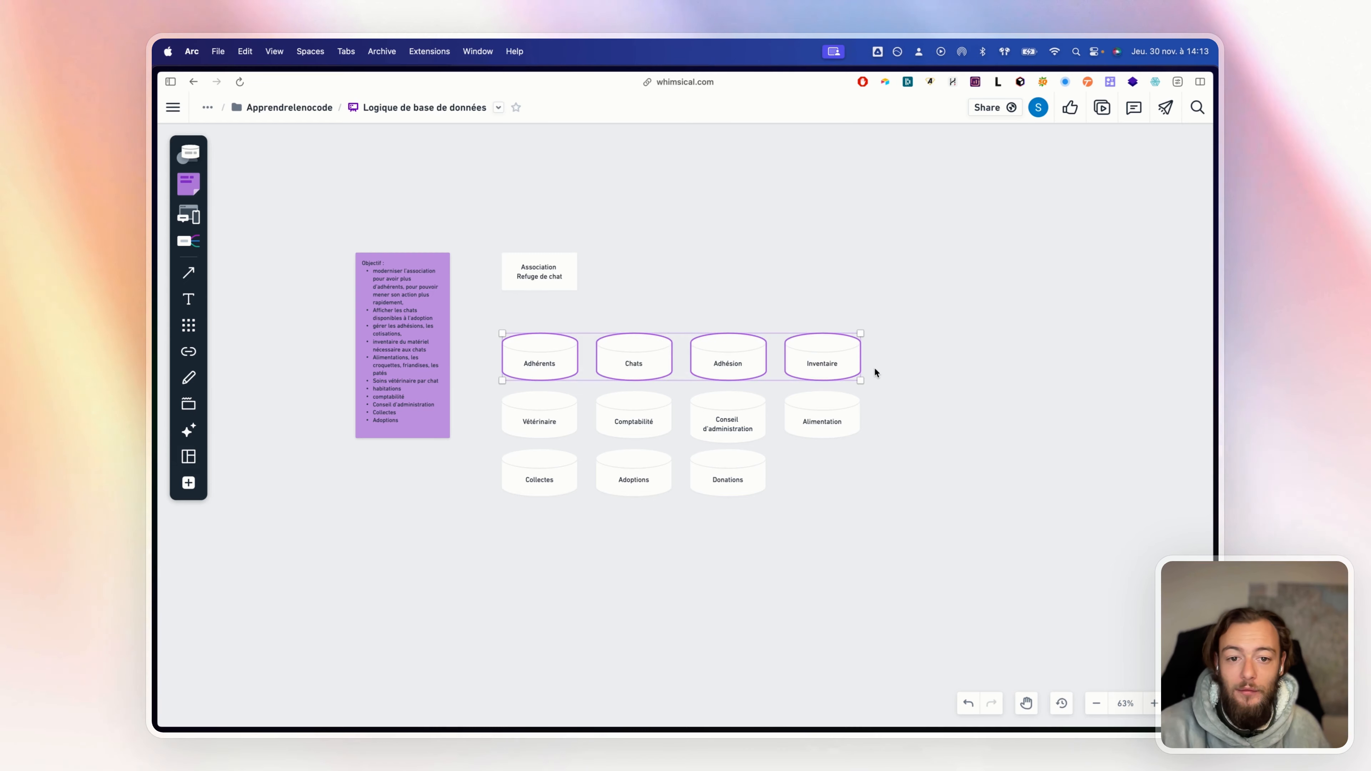
left_click_drag(967, 518, 514, 350)
left_click(821, 557)
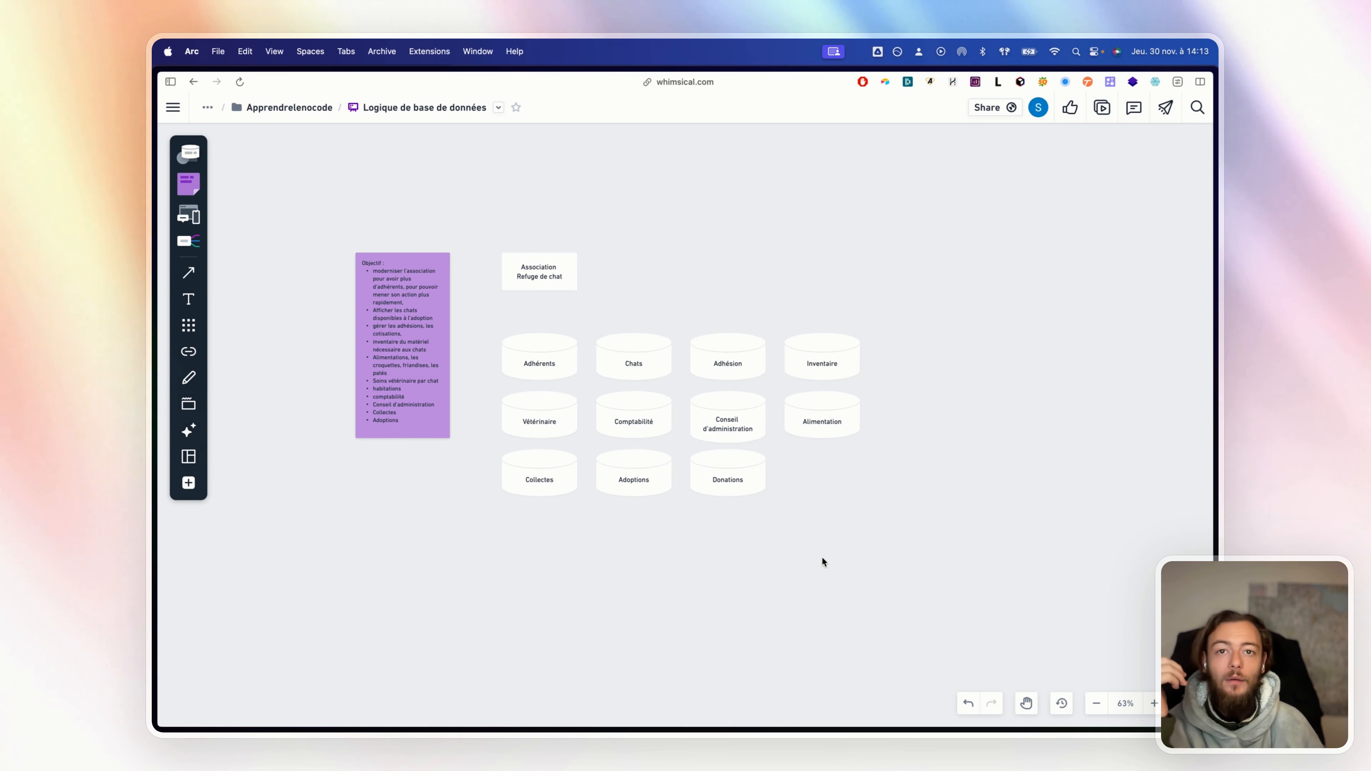
left_click_drag(513, 370, 955, 376)
left_click_drag(967, 363, 994, 362)
Add a linked rectangle labelled Prénom below the Adhérents cylinder
left_click(1011, 401)
left_click(880, 393)
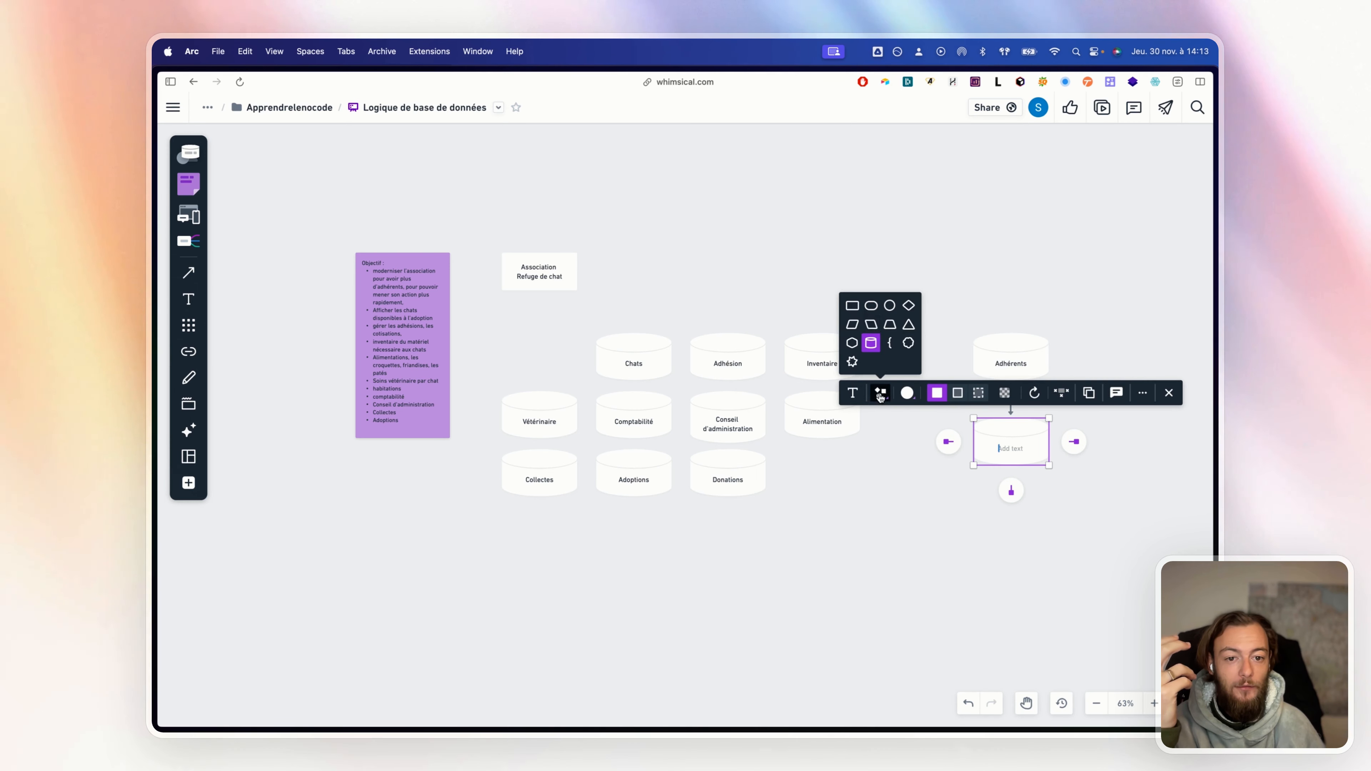
left_click(857, 306)
left_click(1072, 337)
left_click_drag(1074, 341, 890, 321)
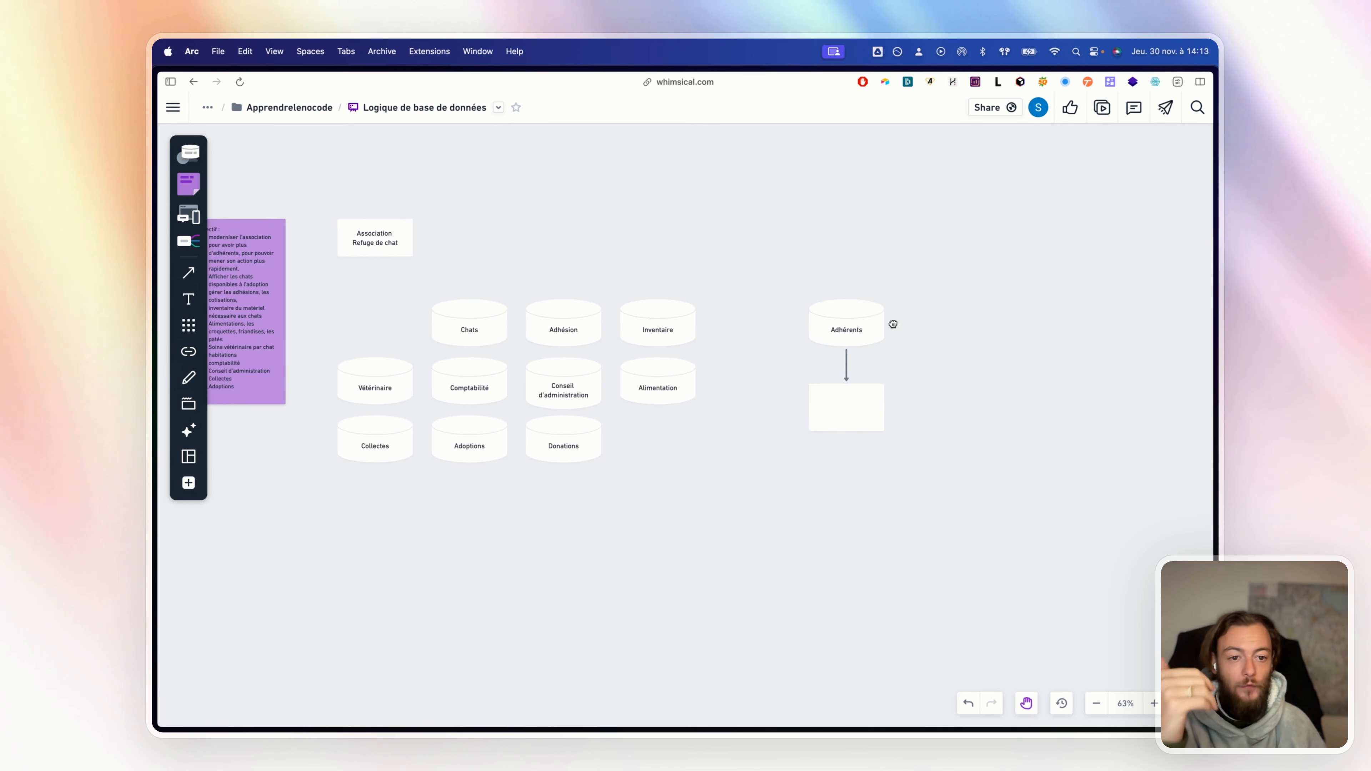
left_click(819, 405)
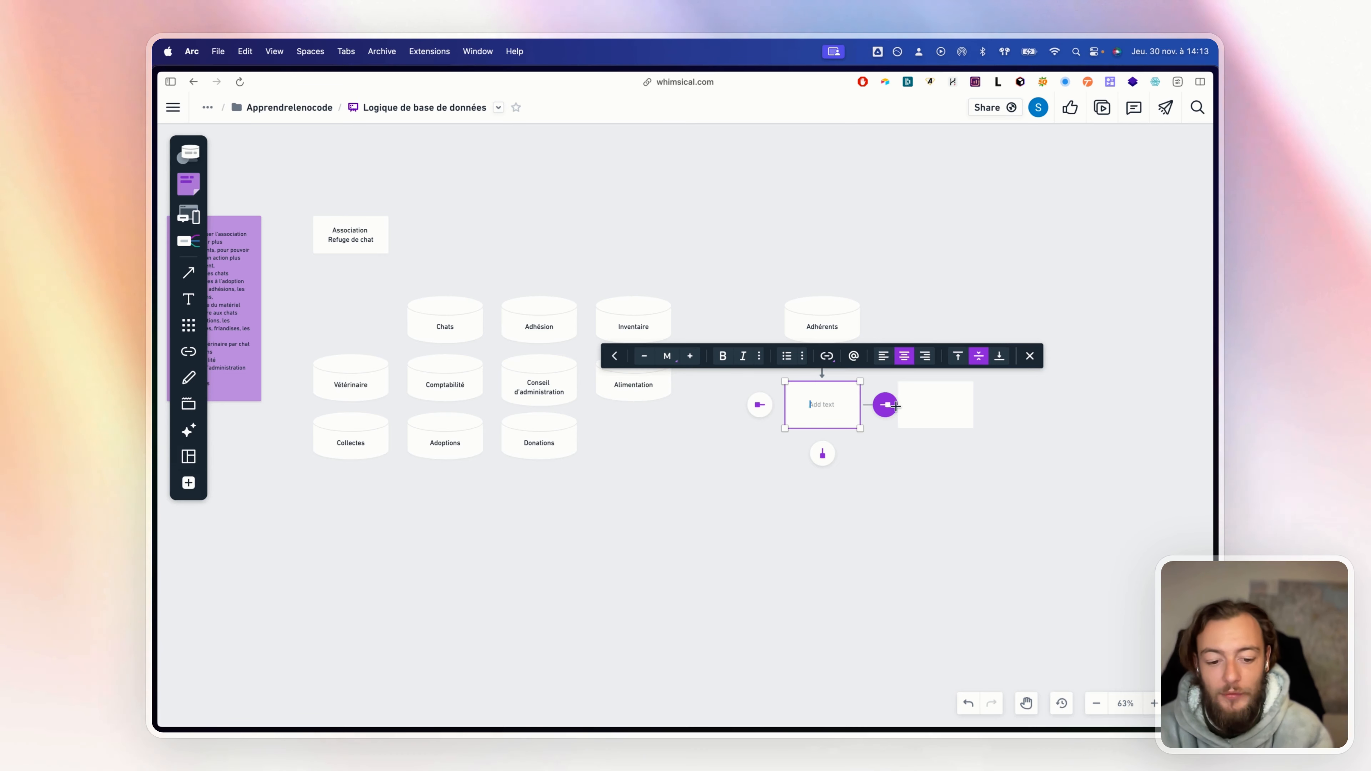
type("Prénom")
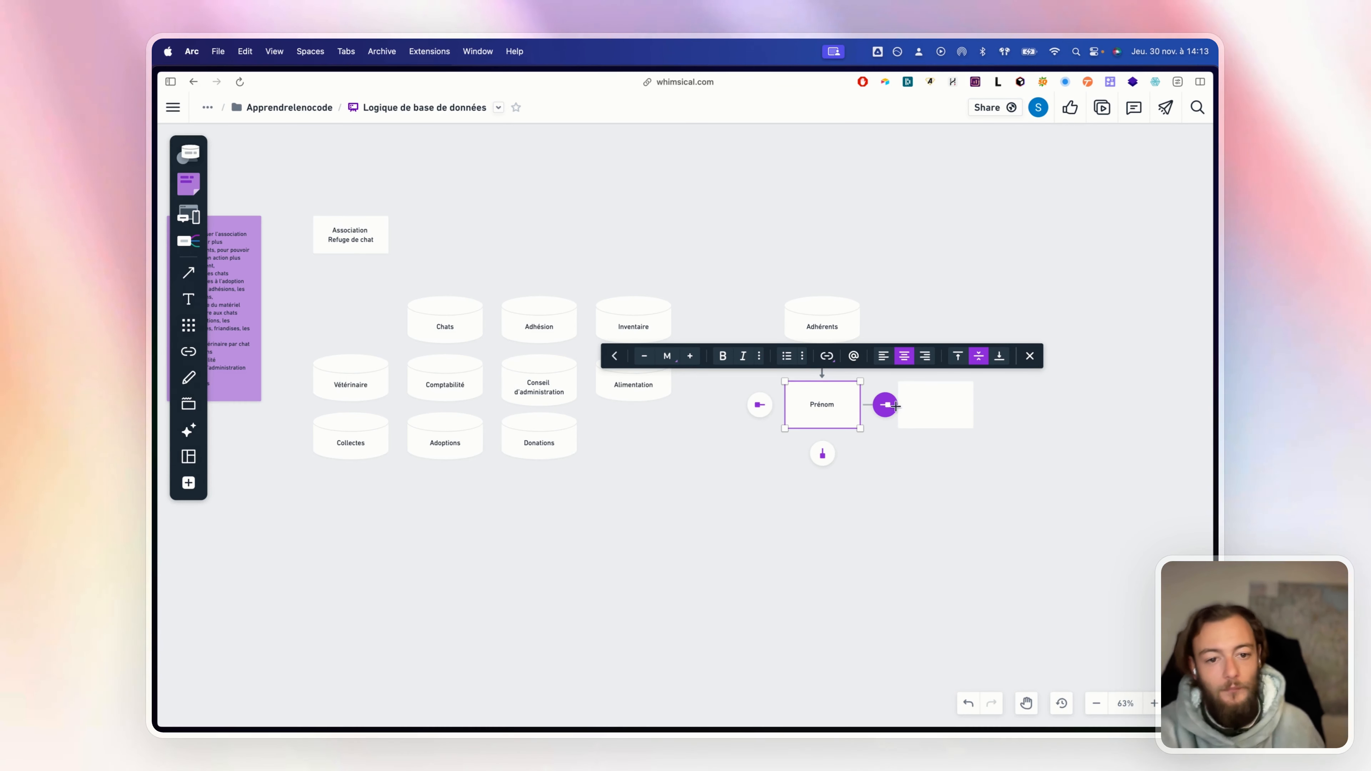
Chain Nom, téléphone and mail boxes beneath Prénom, then make Prénom shorter
left_click(822, 454)
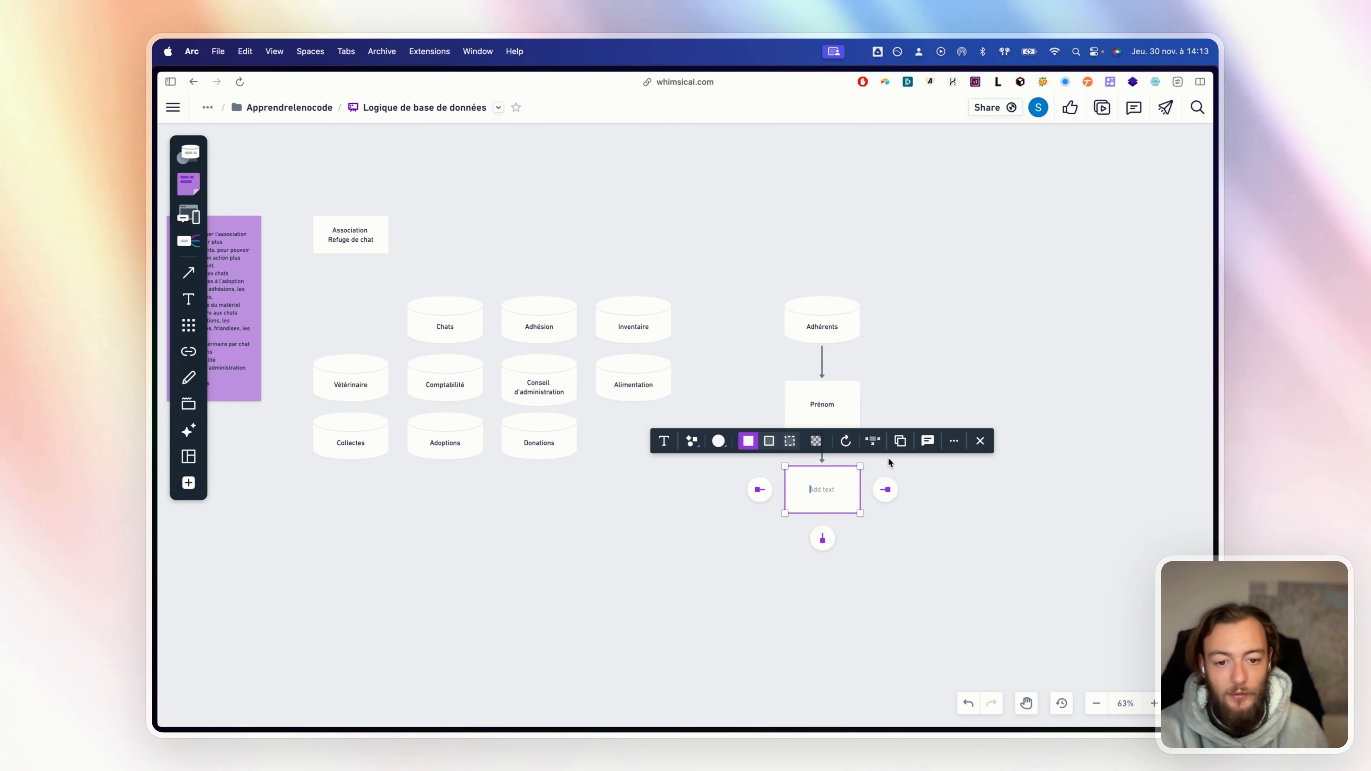
type("Nom")
left_click(822, 539)
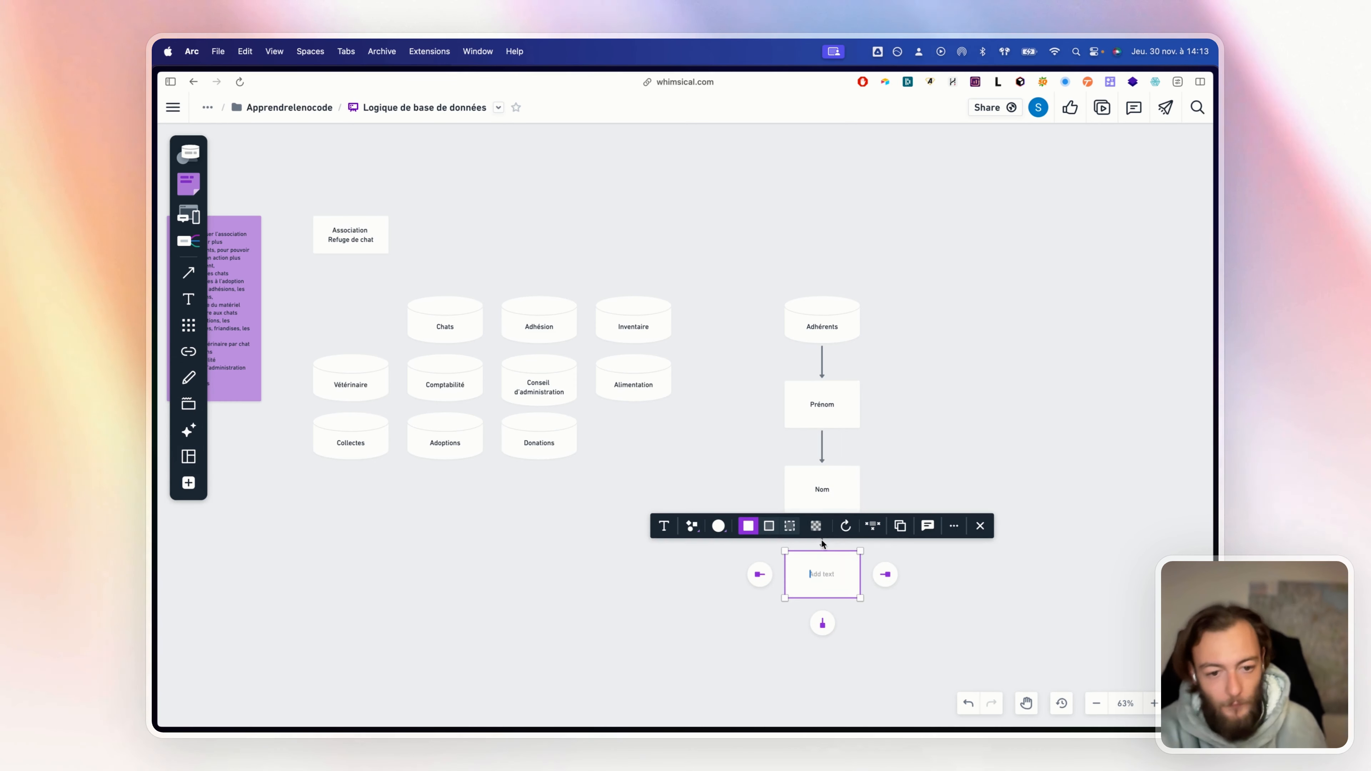
type("téléphone")
left_click(820, 622)
type("mail")
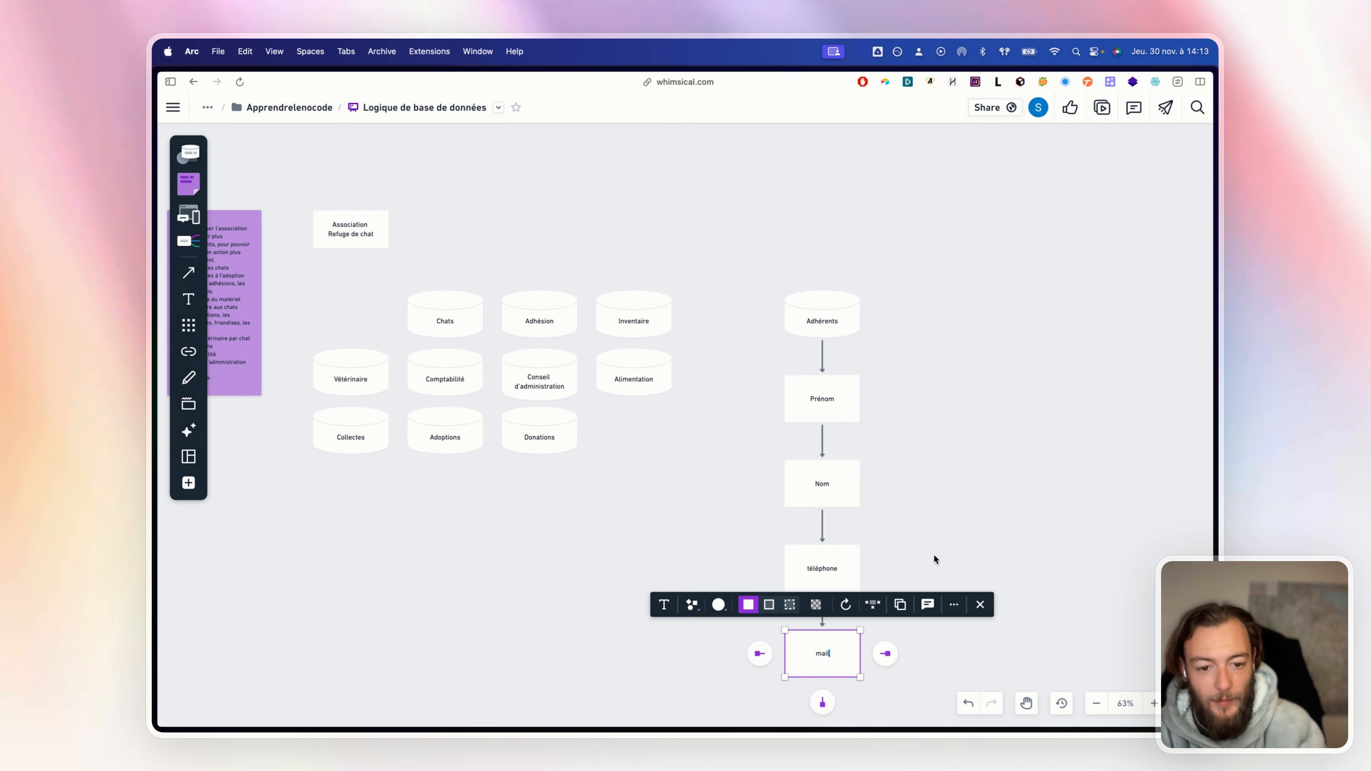
left_click(835, 393)
left_click_drag(827, 421, 835, 397)
Shorten the Nom, téléphone and mail boxes
left_click(834, 486)
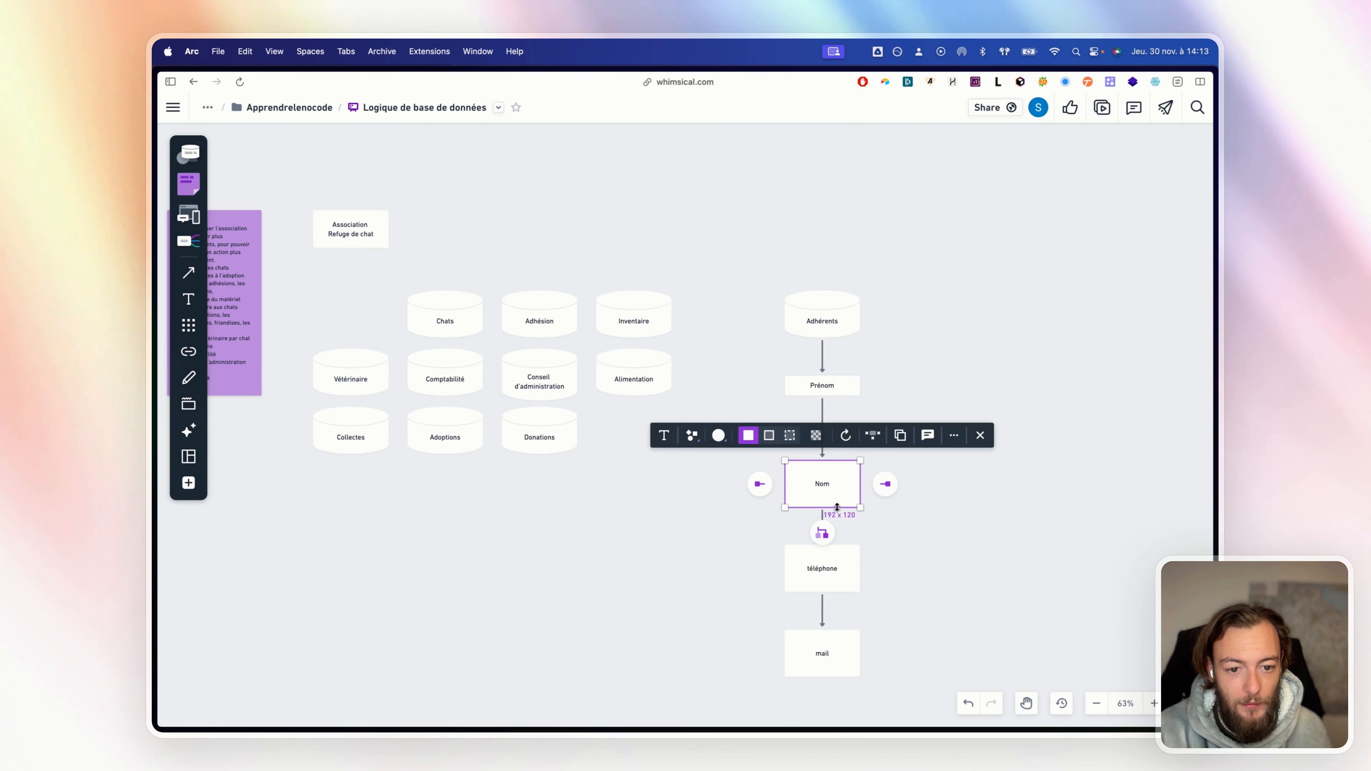
left_click_drag(842, 506, 845, 475)
left_click(843, 589)
left_click_drag(844, 592, 848, 560)
left_click(841, 645)
left_click_drag(836, 680, 846, 613)
left_click(883, 655)
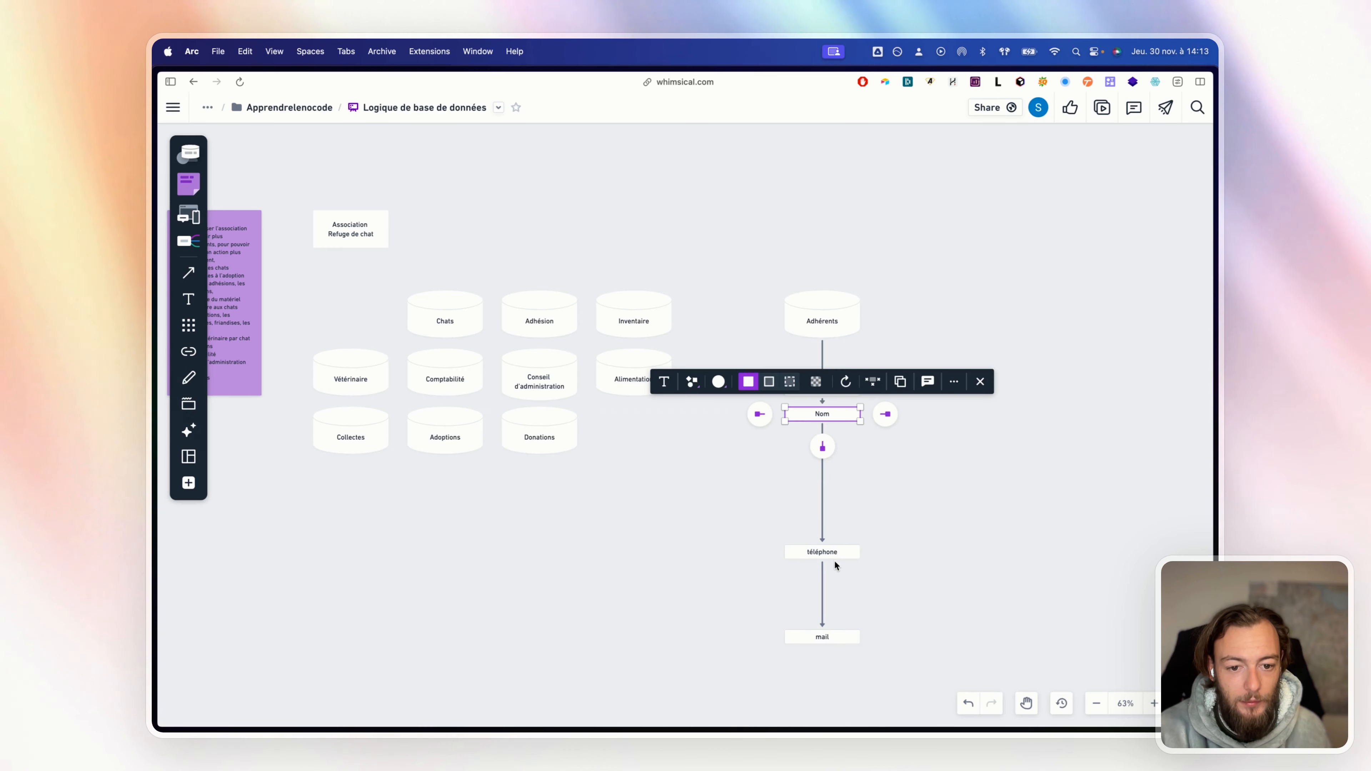
Stack téléphone and mail tightly under Nom, leaving mail selected
left_click_drag(835, 555, 834, 442)
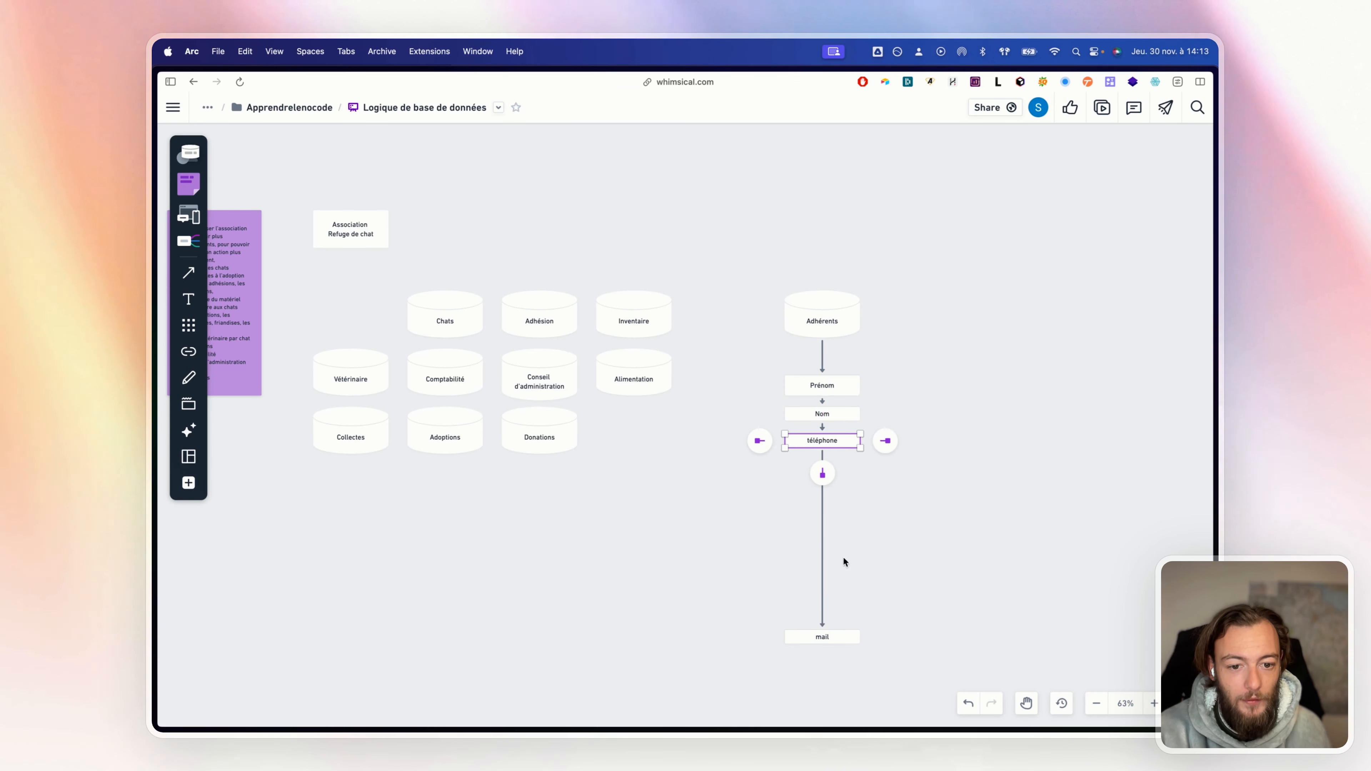
left_click_drag(846, 642, 837, 494)
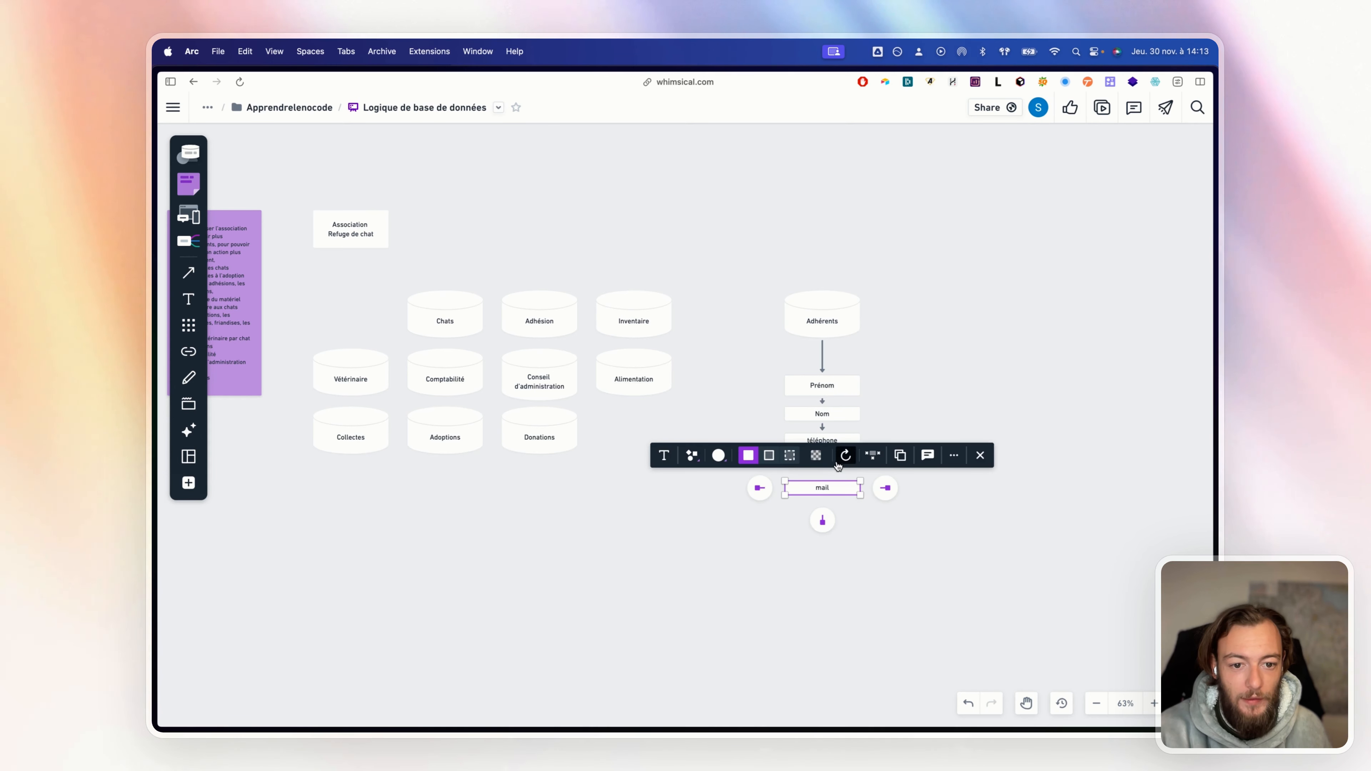
left_click(895, 503)
left_click(850, 468)
Add an empty linked box below mail and move it back into place
left_click(834, 497)
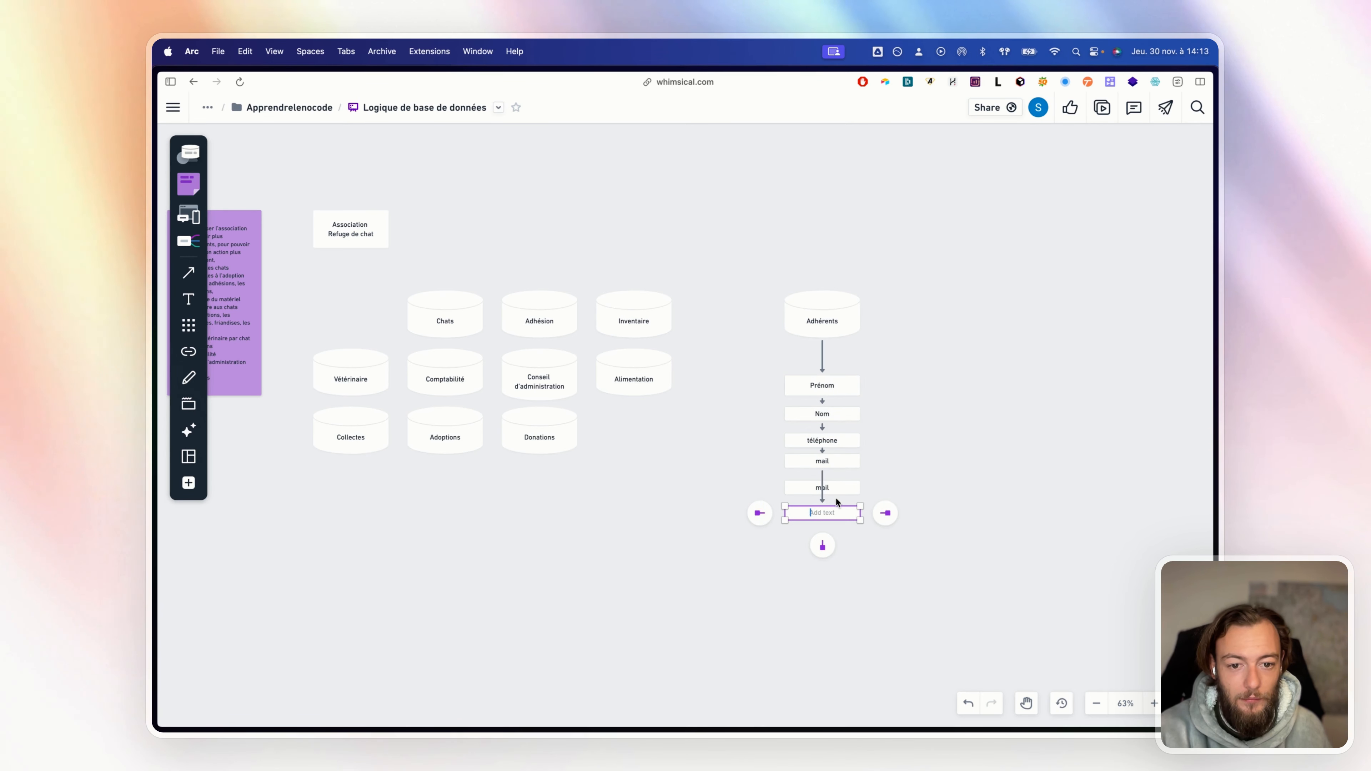
left_click(1004, 423)
key("super+z")
left_click_drag(834, 510, 835, 484)
Remove a stray orange square accidentally placed on the board
key("d")
key("a")
left_click(978, 522)
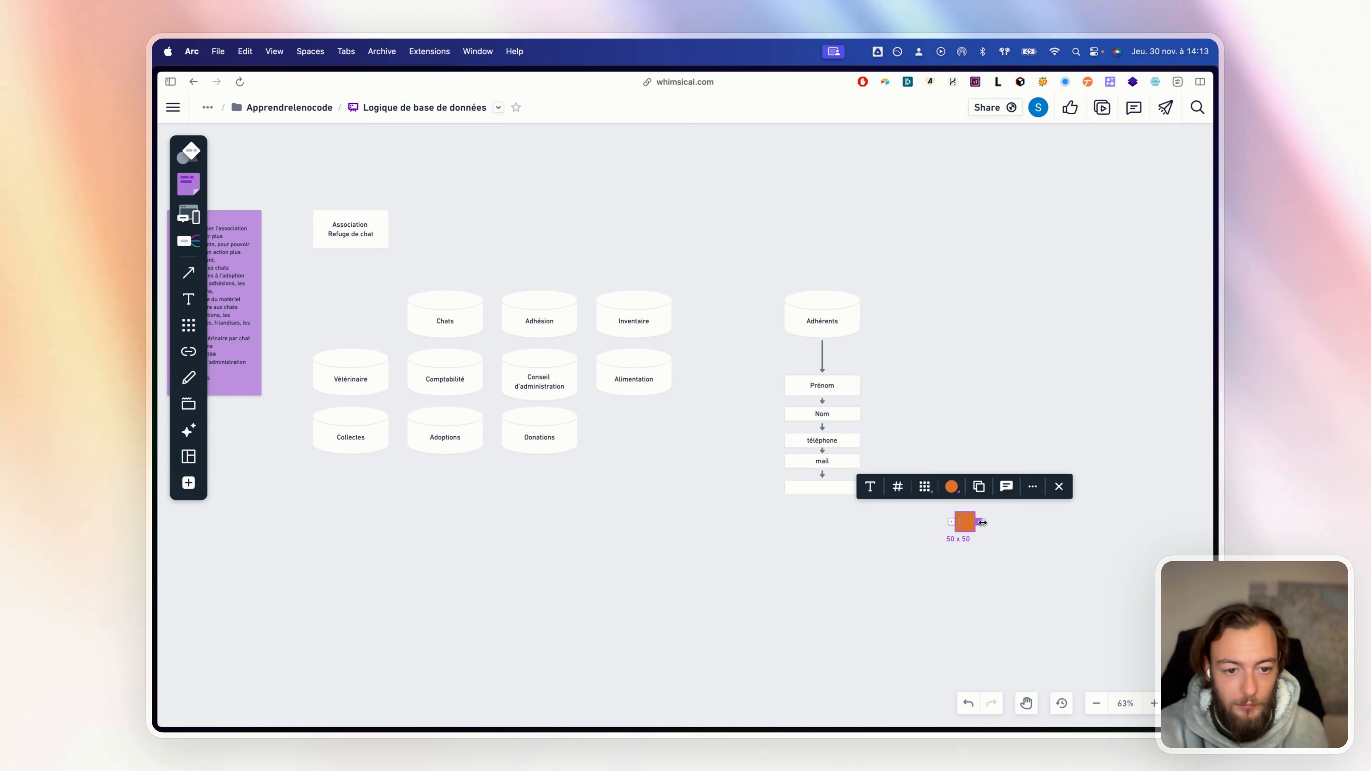
left_click(1025, 454)
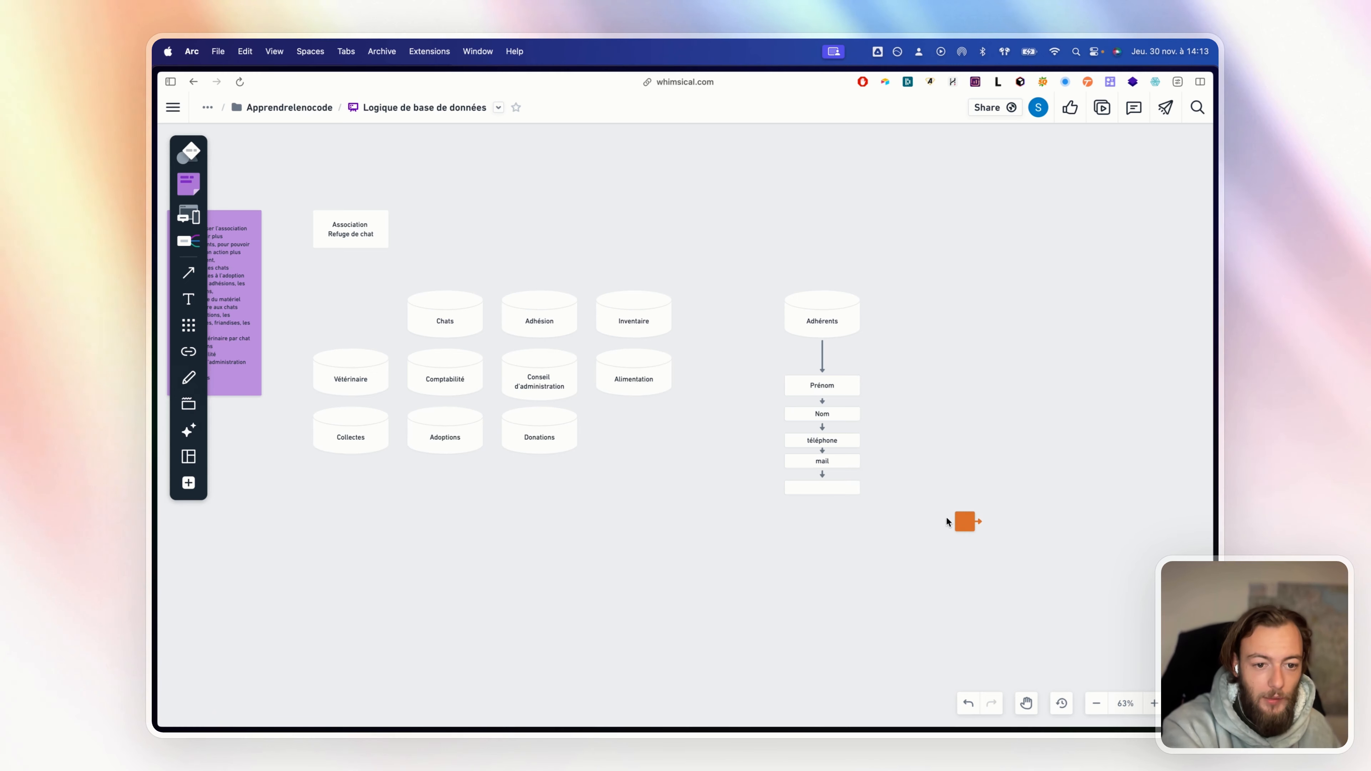
left_click(964, 522)
key("Delete")
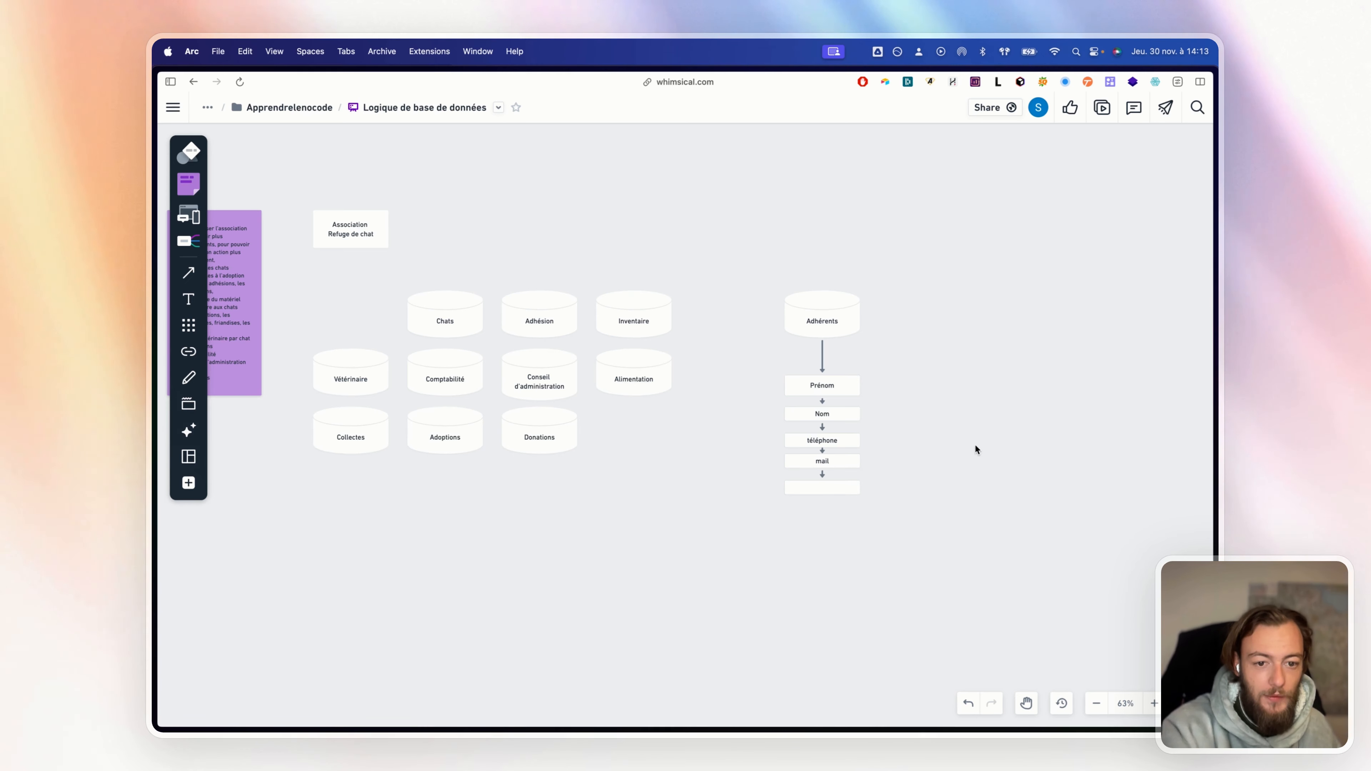
Label the box under mail 'date d'adhésion'
double_click(847, 488)
type("date")
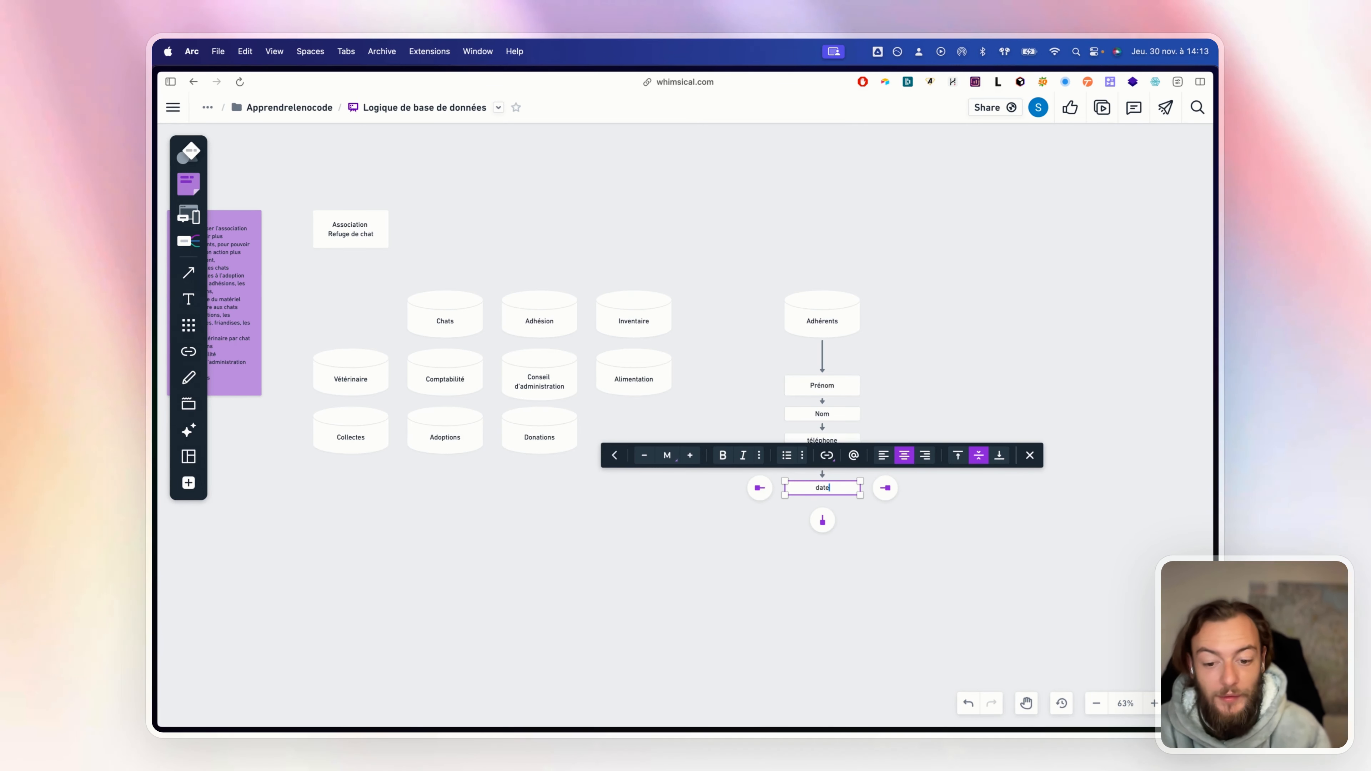
type(" d'adhésion")
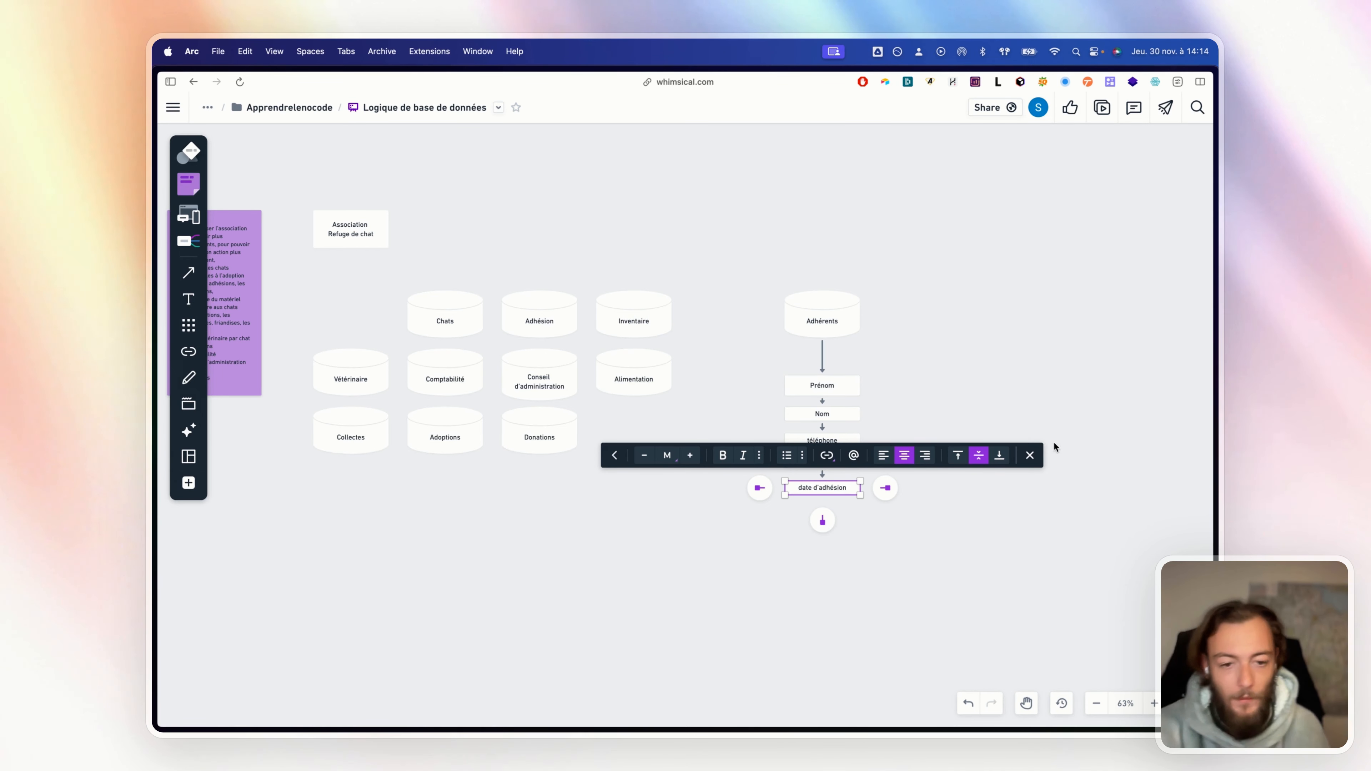
left_click(1068, 361)
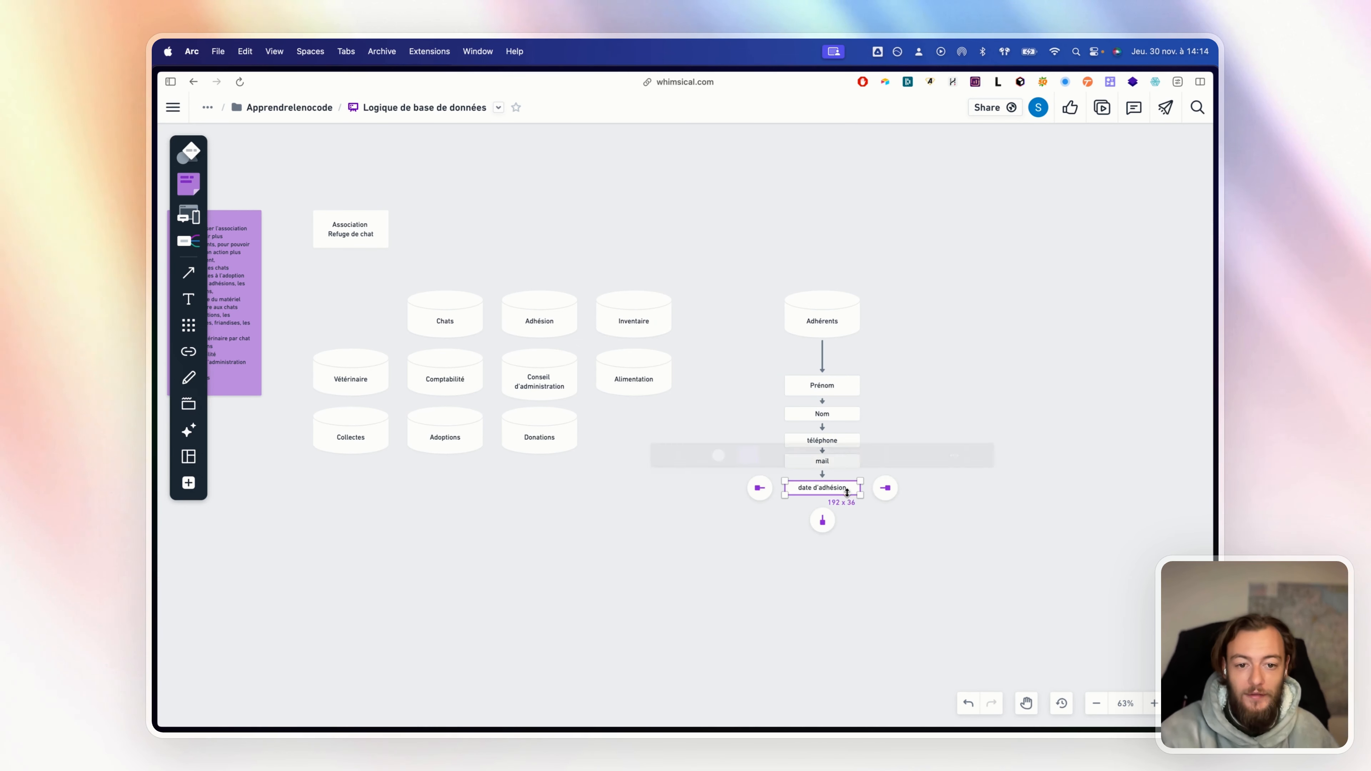
Add an adresse box below date d'adhésion, linked to an example box '123 rue de l'exemple, 75000 Paris'
left_click(822, 520)
type("adre")
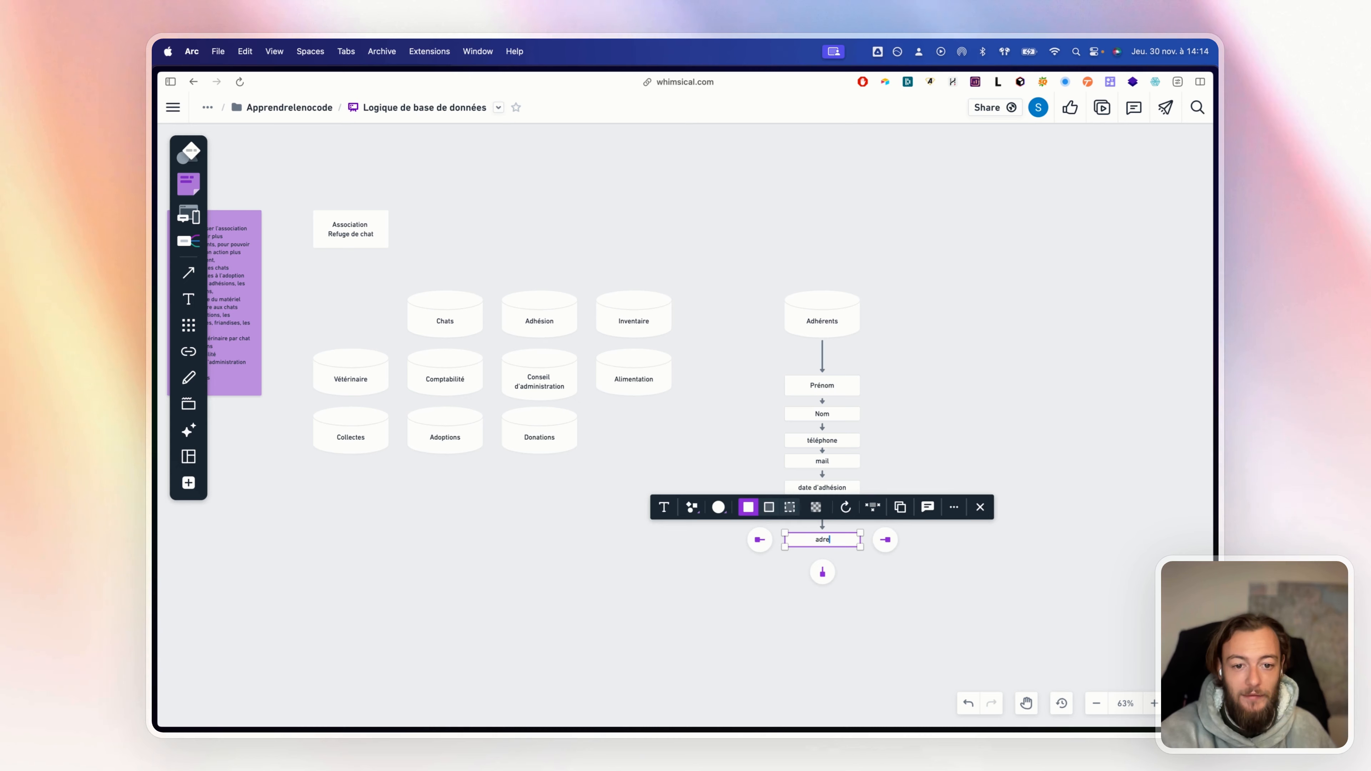
type("sse")
left_click(951, 596)
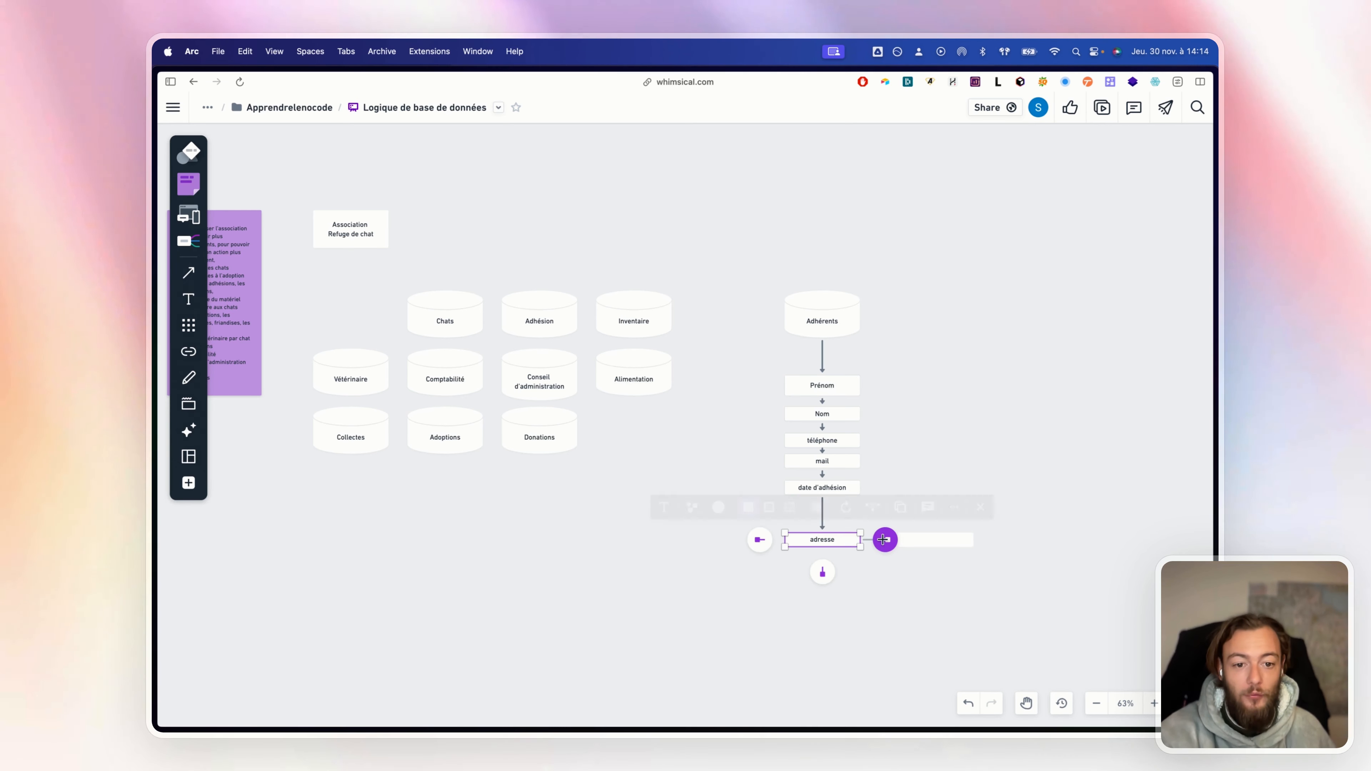
left_click(884, 539)
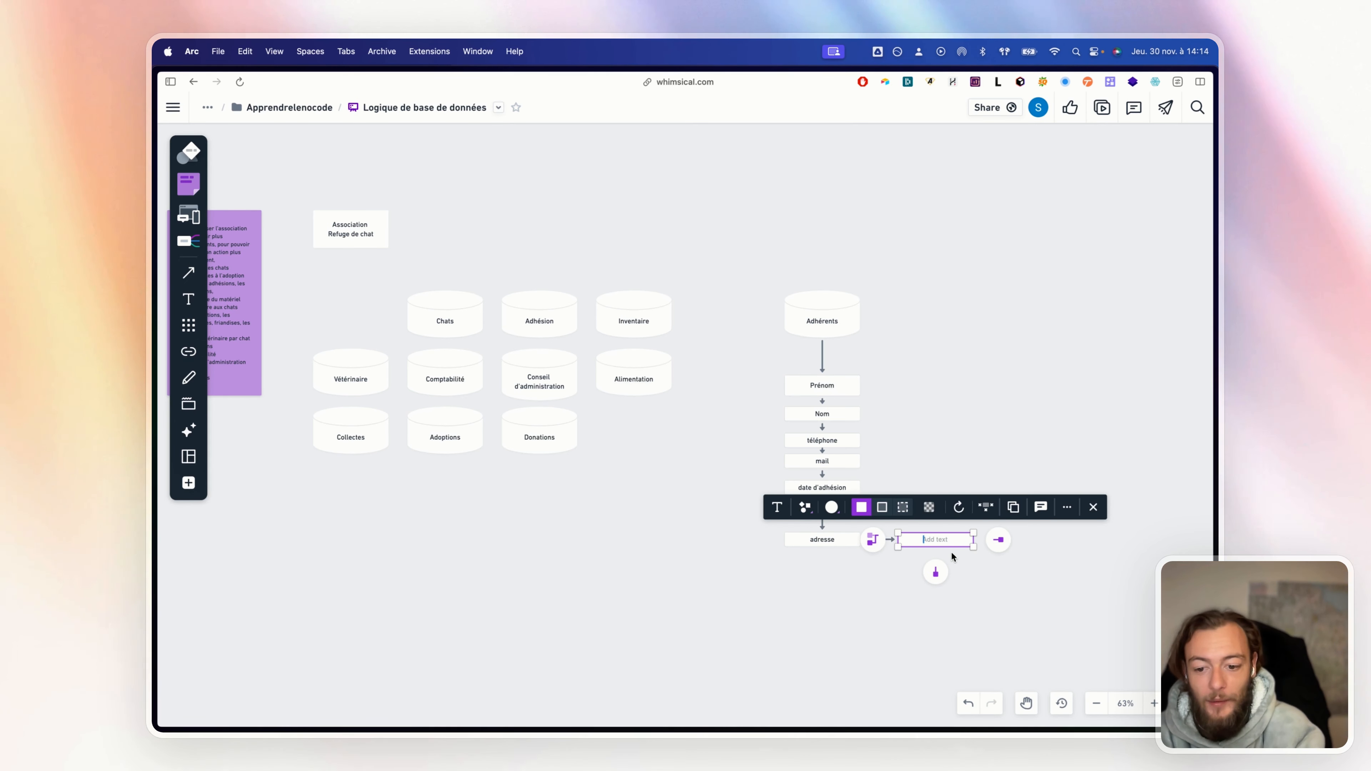
type("123 rue de")
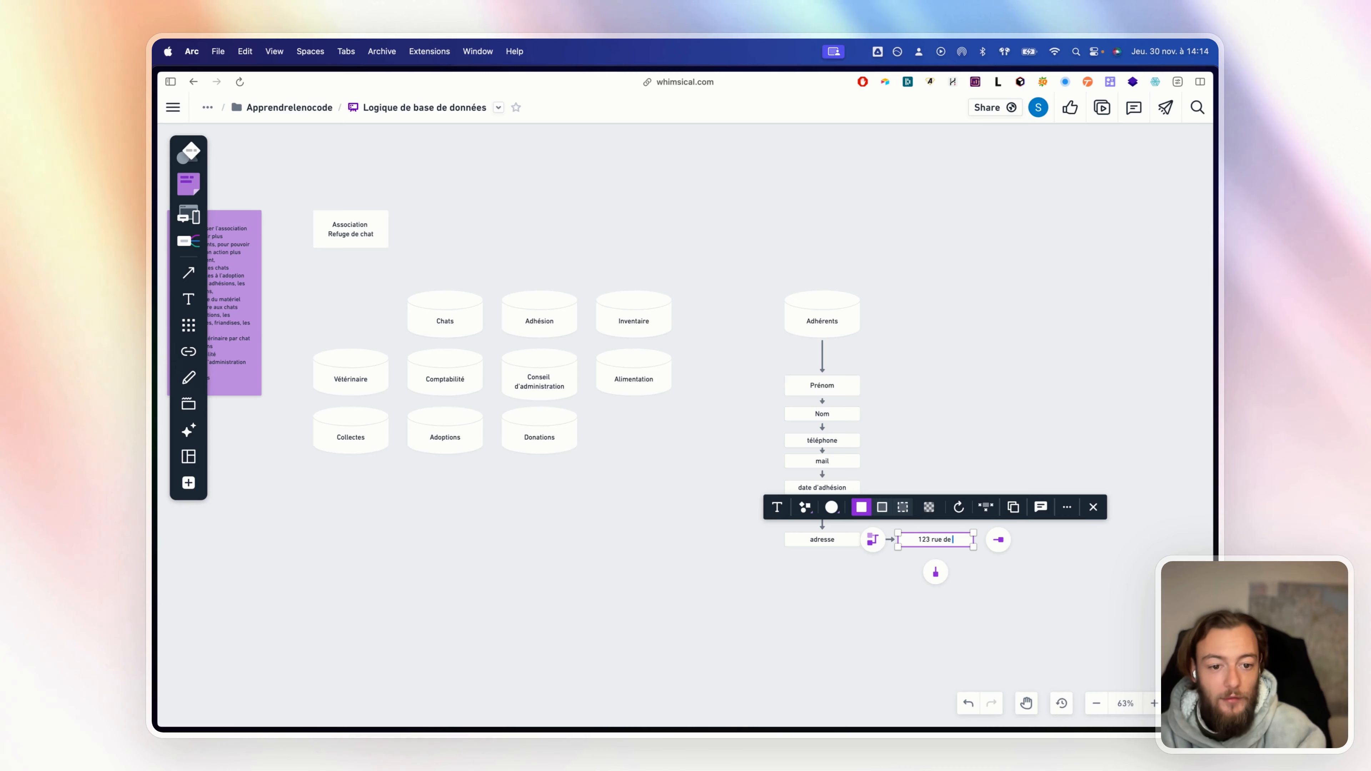
type(" l'exemple")
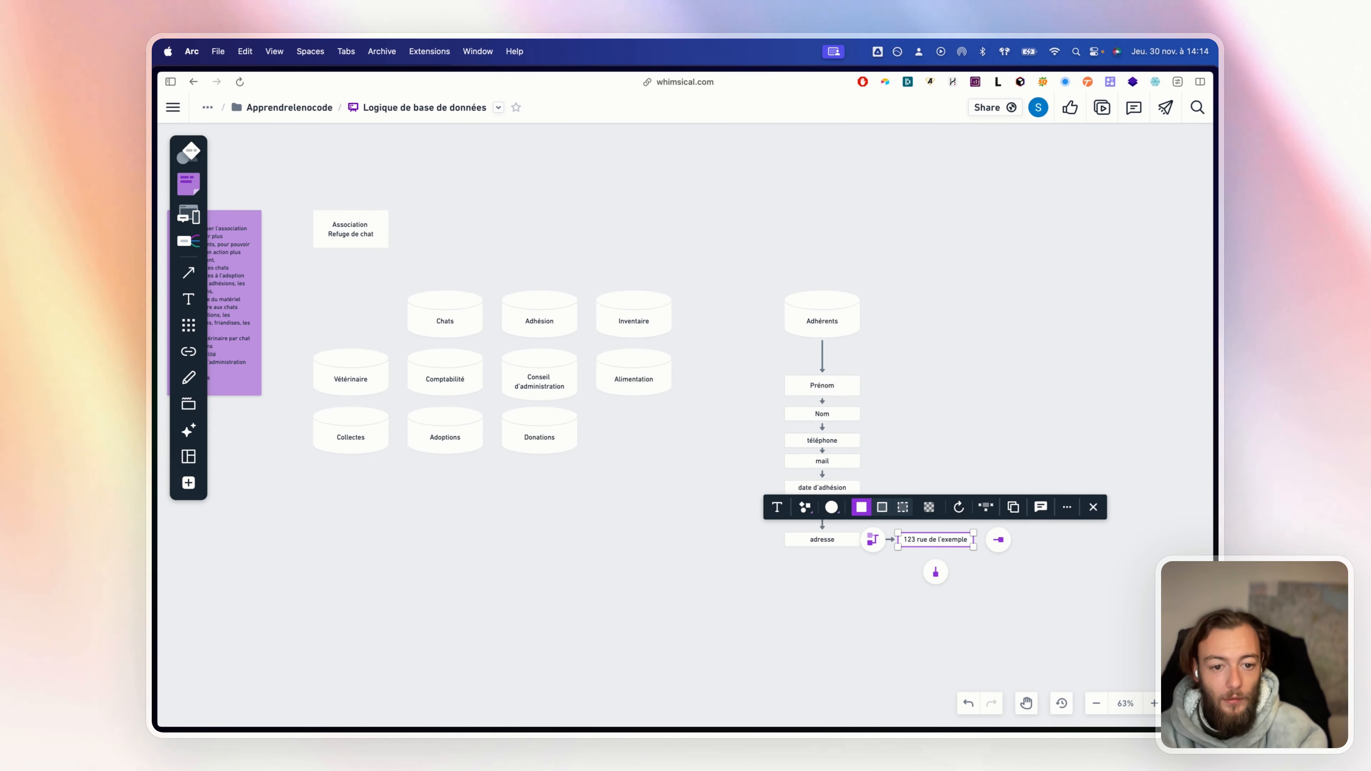
type(", 7500")
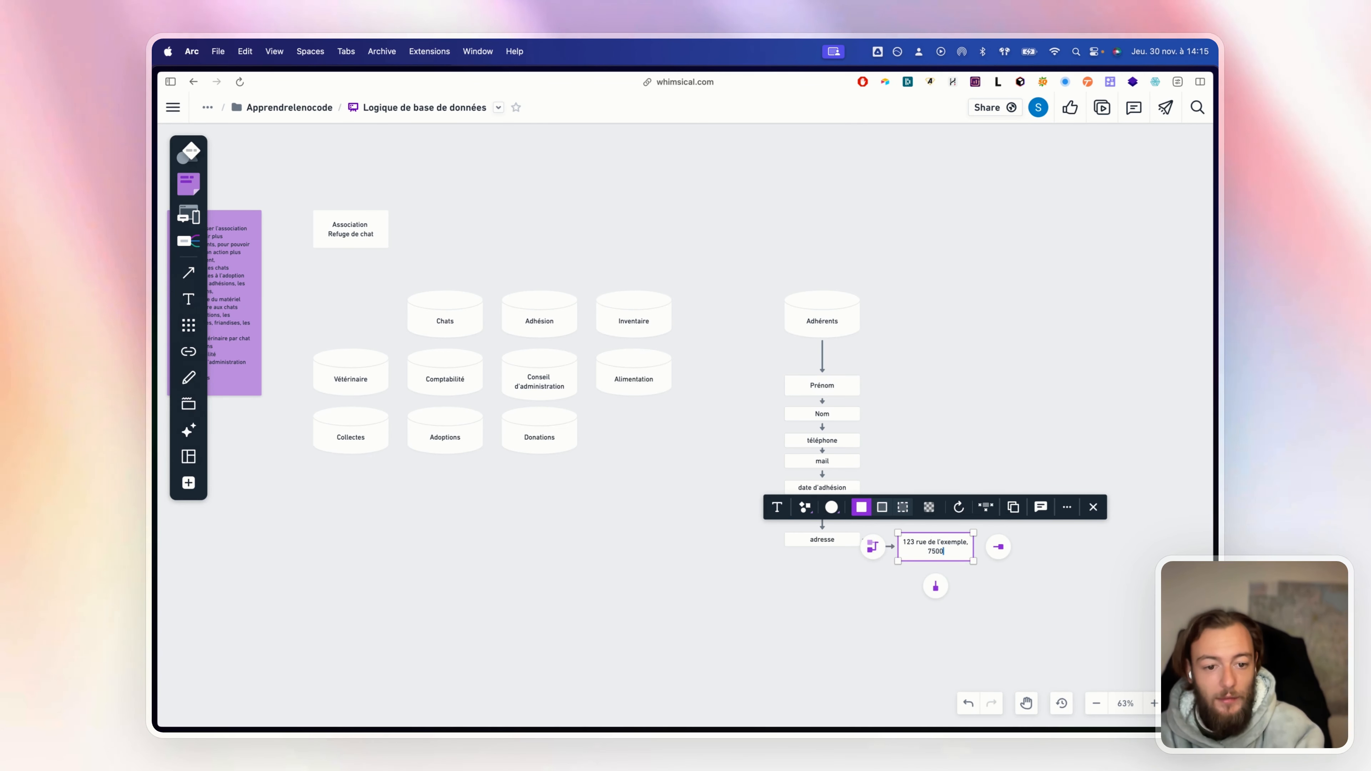
type("0 Paris")
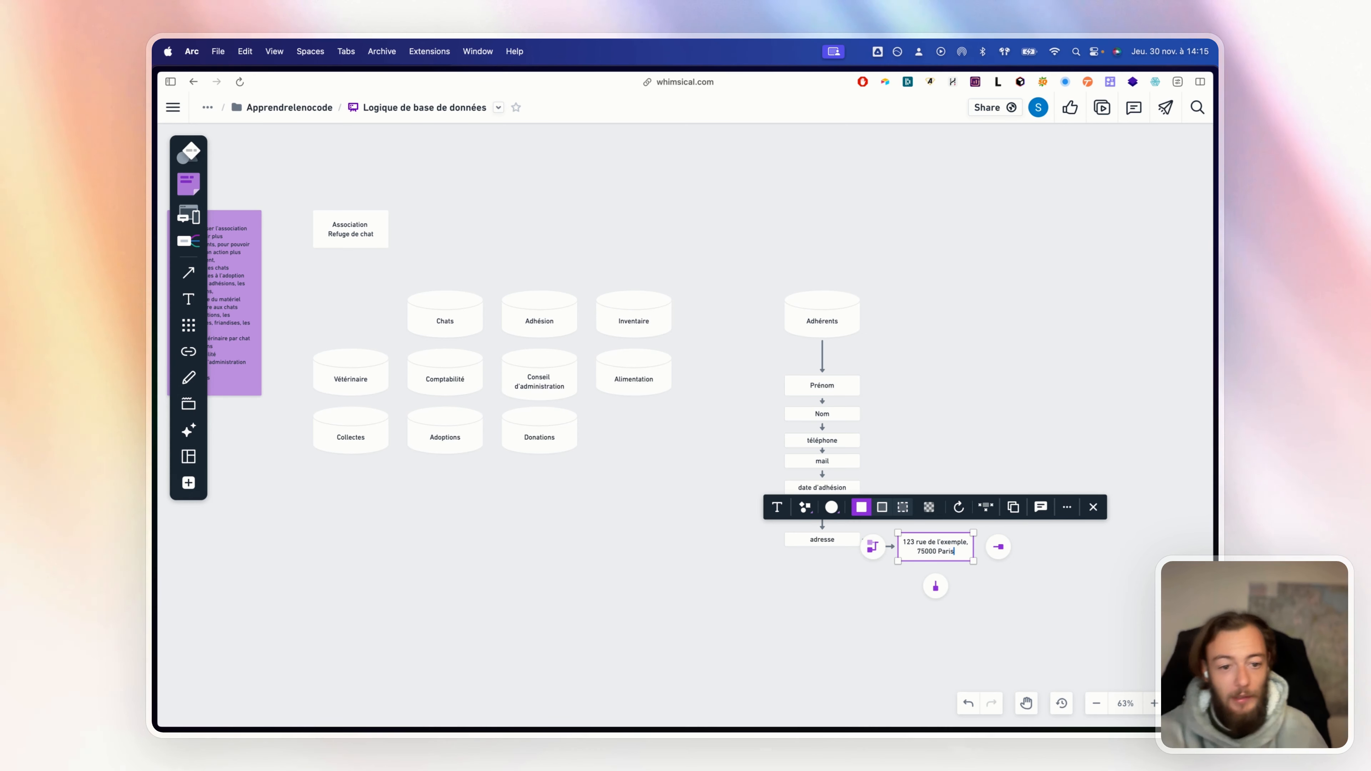
left_click(965, 443)
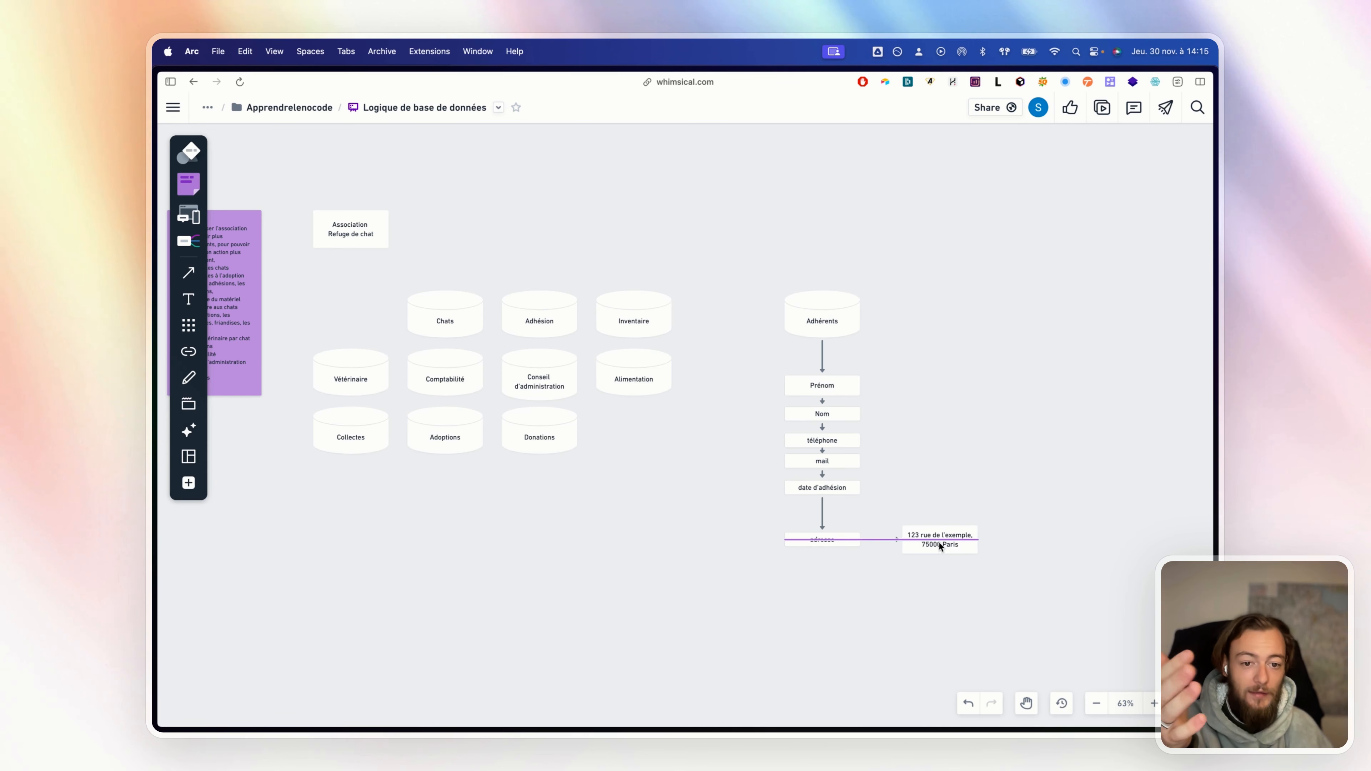
Delete the empty box and arrow added under the example address
left_click(941, 578)
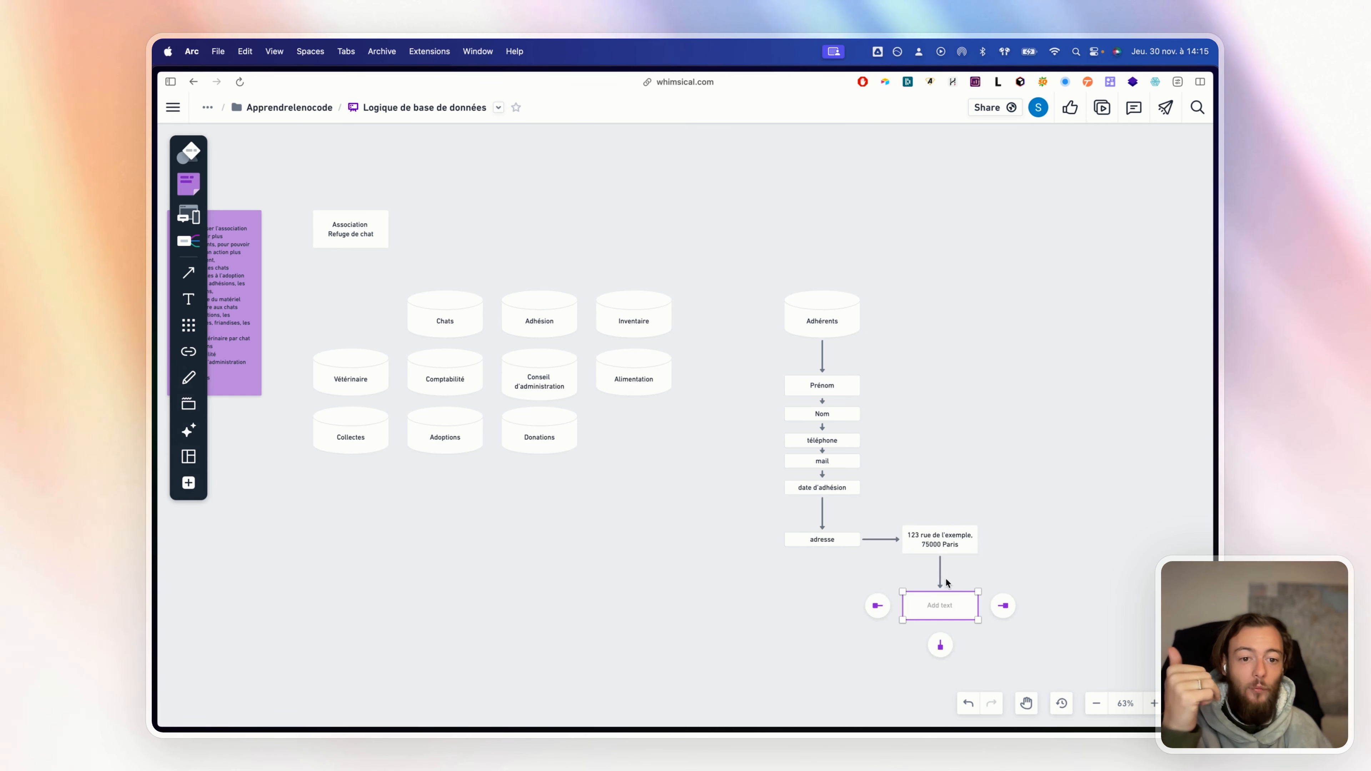
left_click(967, 611)
key("BackSpace")
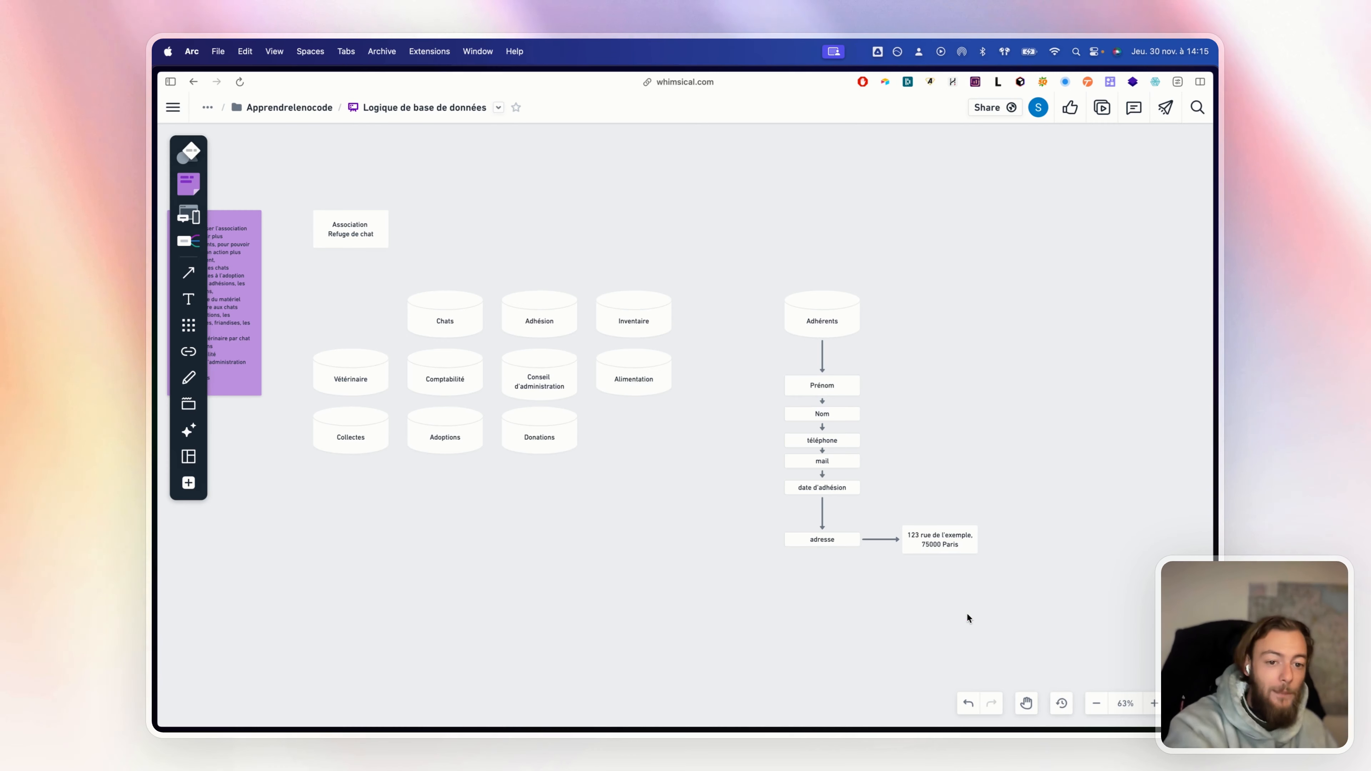
Trim the example address to '123 rue de l'exemple' by removing ', 75000 Paris'
left_click(840, 548)
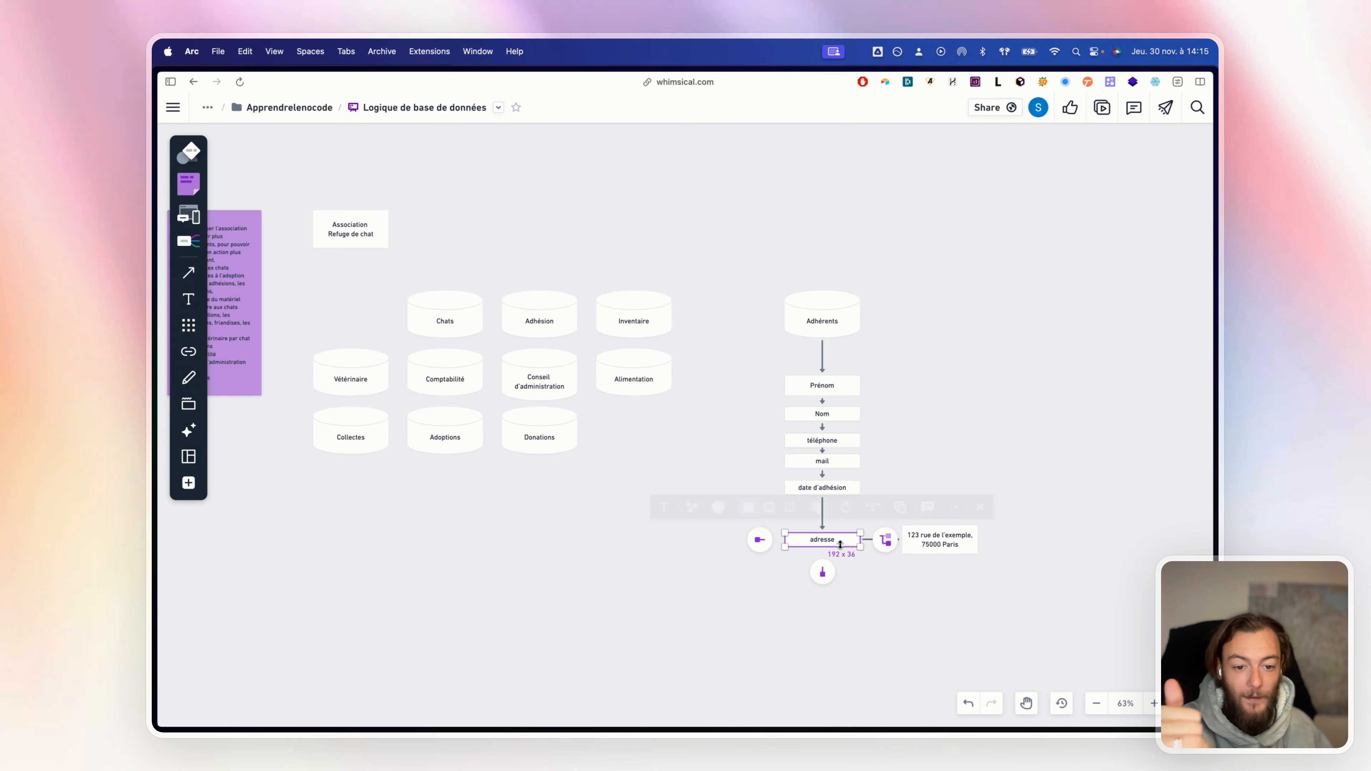
double_click(925, 542)
double_click(927, 545)
left_click_drag(959, 545, 921, 546)
key("BackSpace")
key("BackSpace")
key("BackSpace")
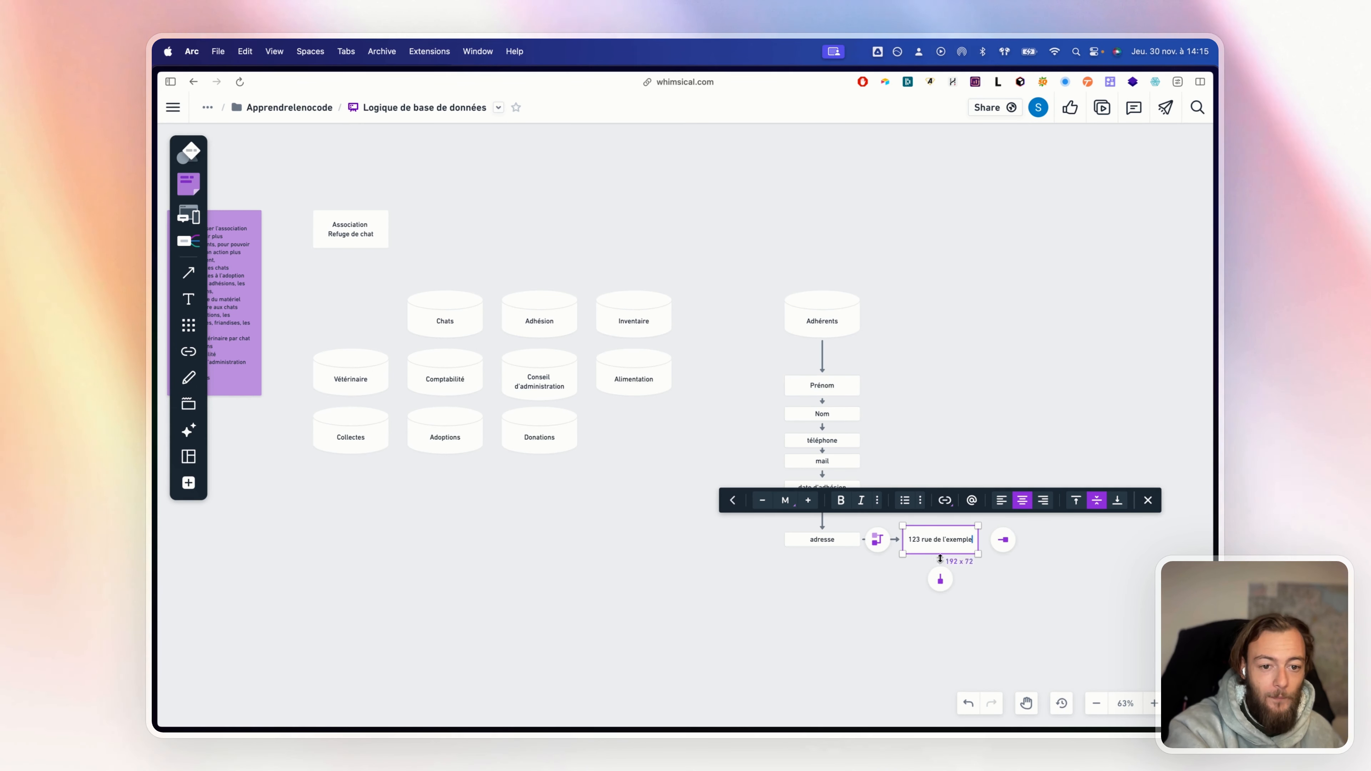
left_click(916, 561)
left_click(849, 535)
left_click(809, 562)
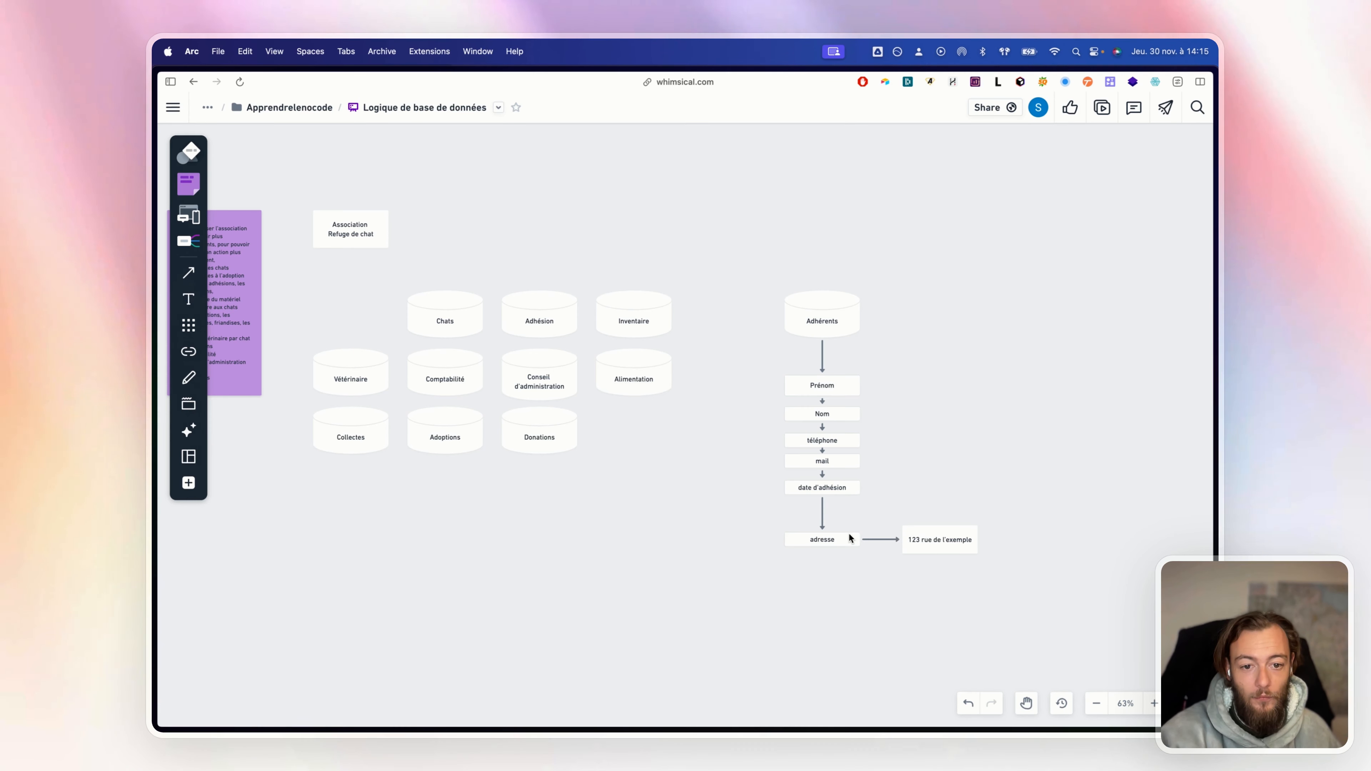
left_click(848, 539)
Add a code postal box below adresse and tighten both into the stack
left_click(821, 571)
type("code posta")
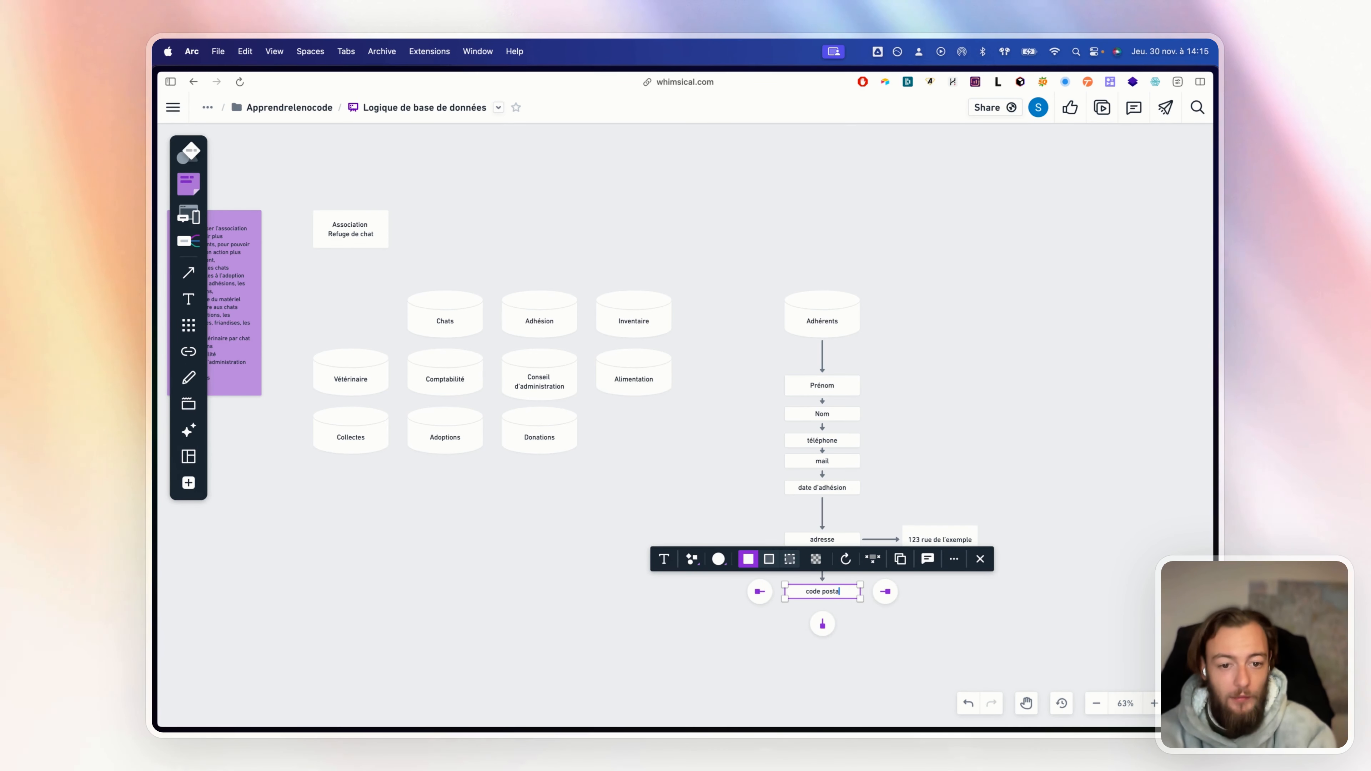
type("l")
left_click(1096, 480)
left_click_drag(847, 543, 847, 519)
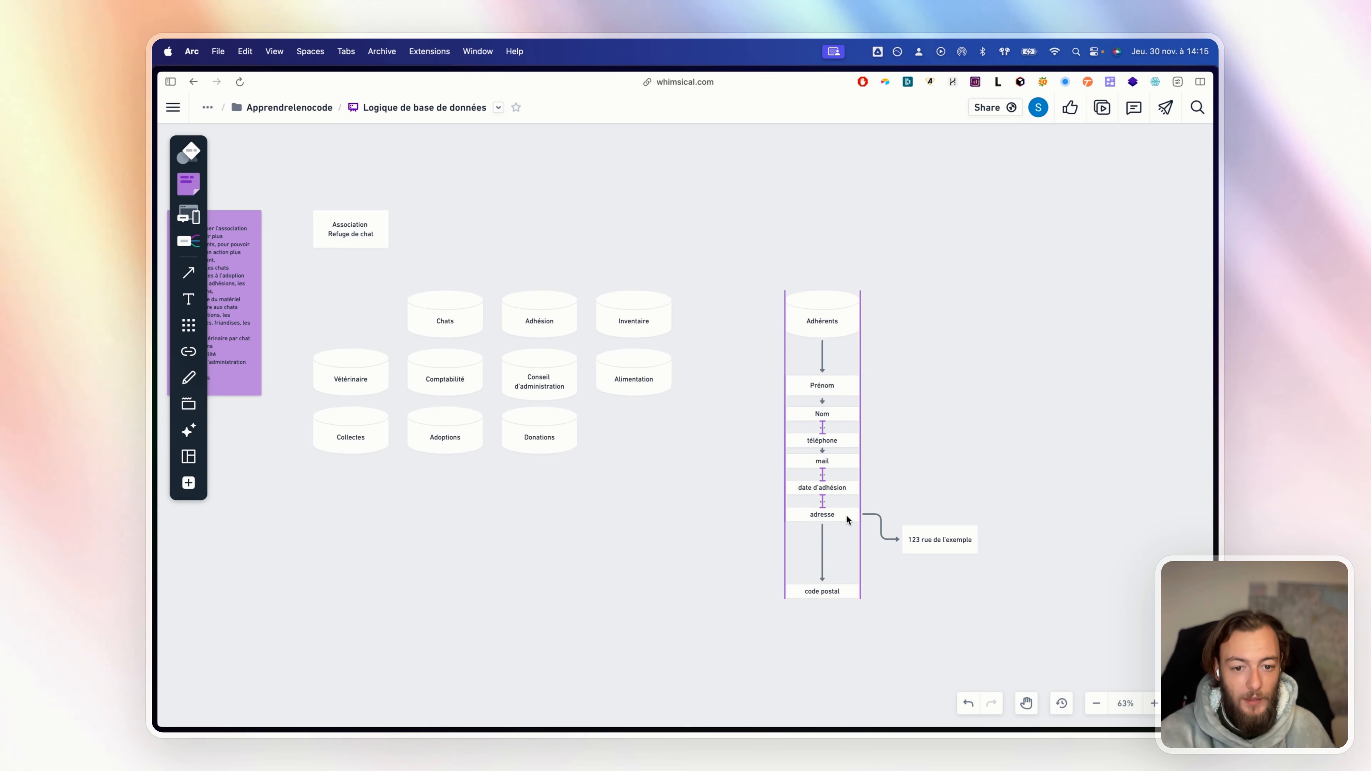
left_click_drag(833, 591, 833, 537)
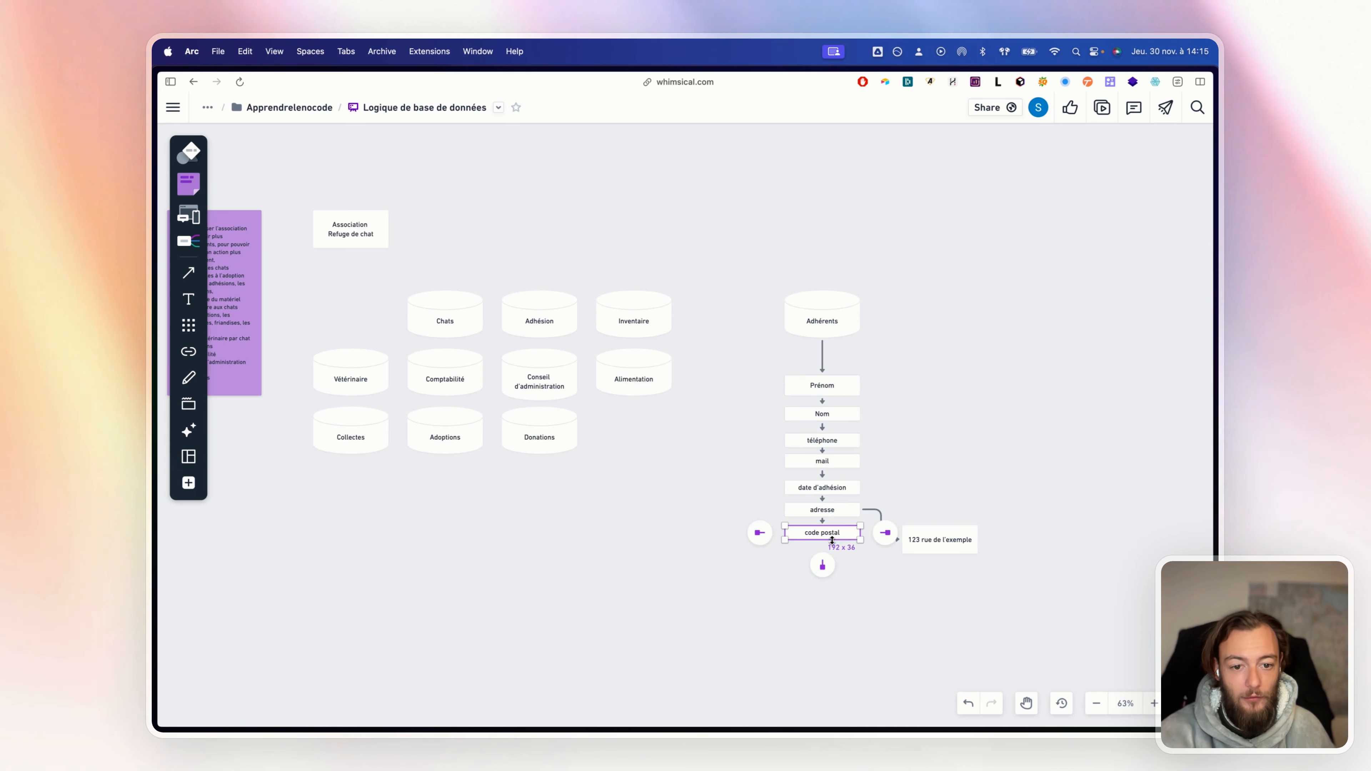
Add a ville box under code postal, then align the example address box with adresse
left_click(823, 562)
type("ville")
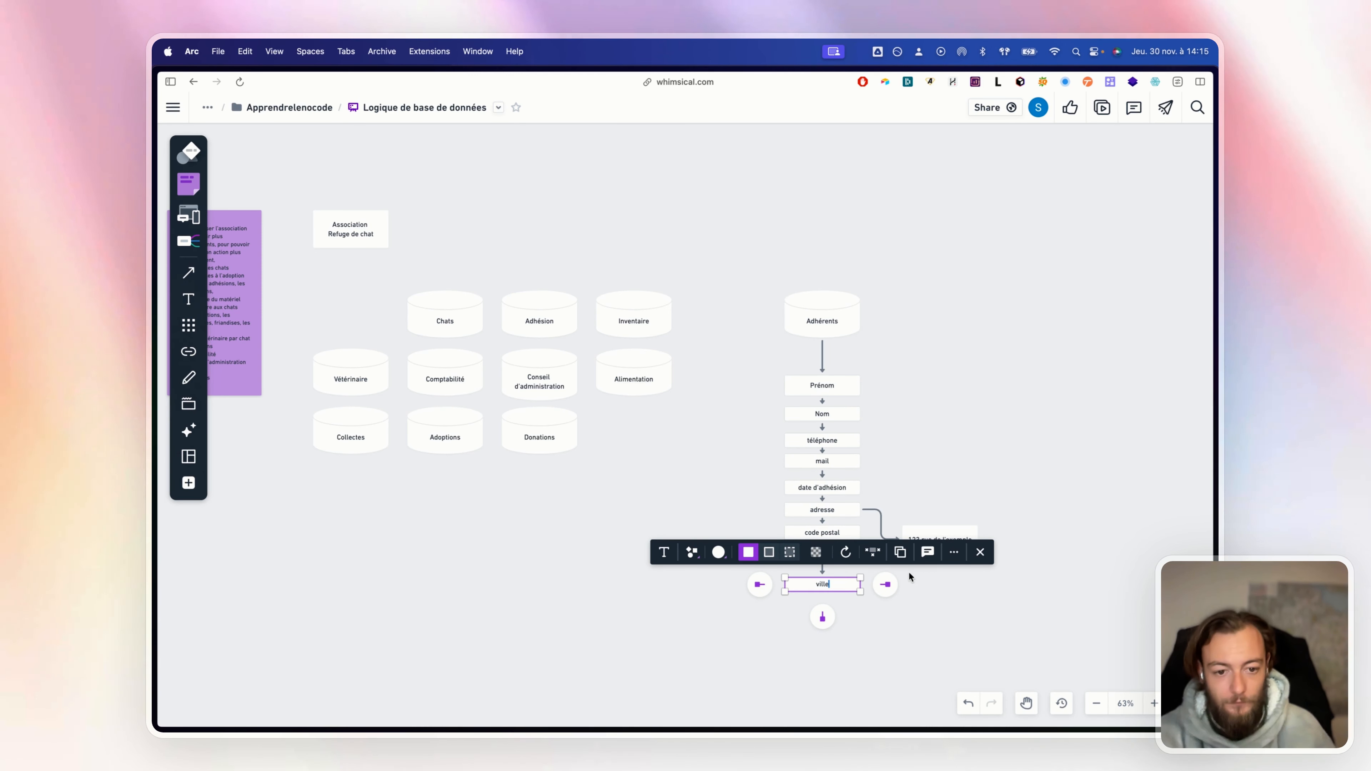
left_click(838, 599)
left_click_drag(836, 584, 836, 553)
left_click(969, 611)
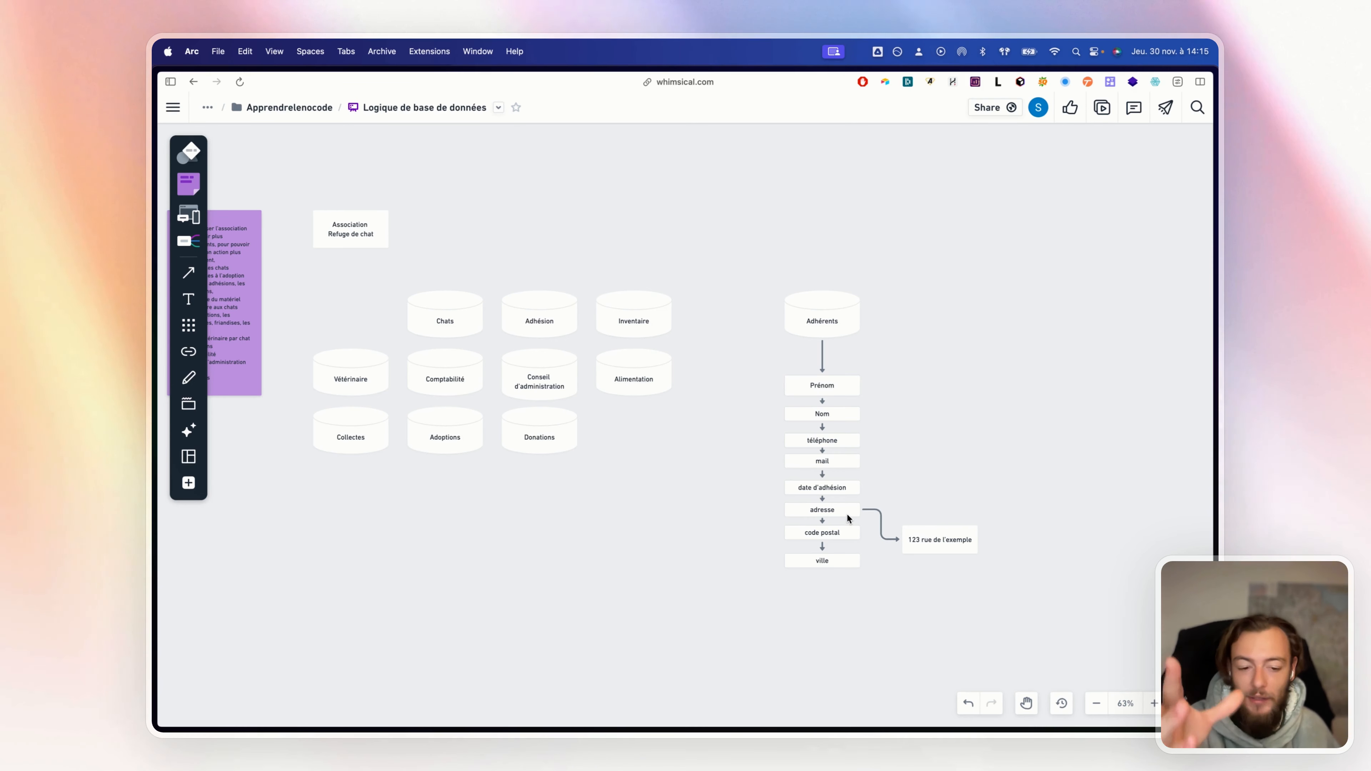
mouse_move(923, 514)
left_mouse_down()
mouse_move(918, 538)
mouse_move(939, 509)
left_mouse_up()
Marquee-select the '123 rue de l'exemple' box with its arrow and delete them
left_click(914, 574)
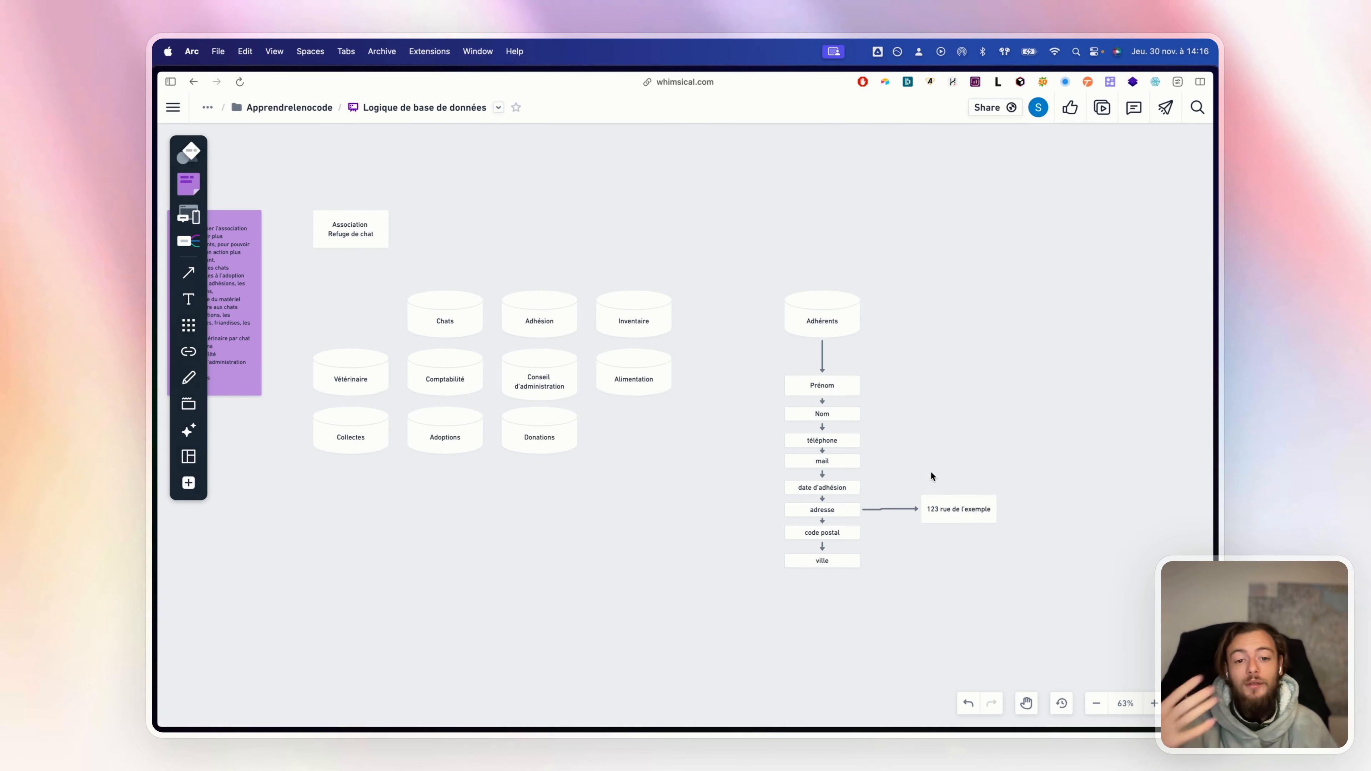
left_click_drag(917, 466, 985, 538)
key("BackSpace")
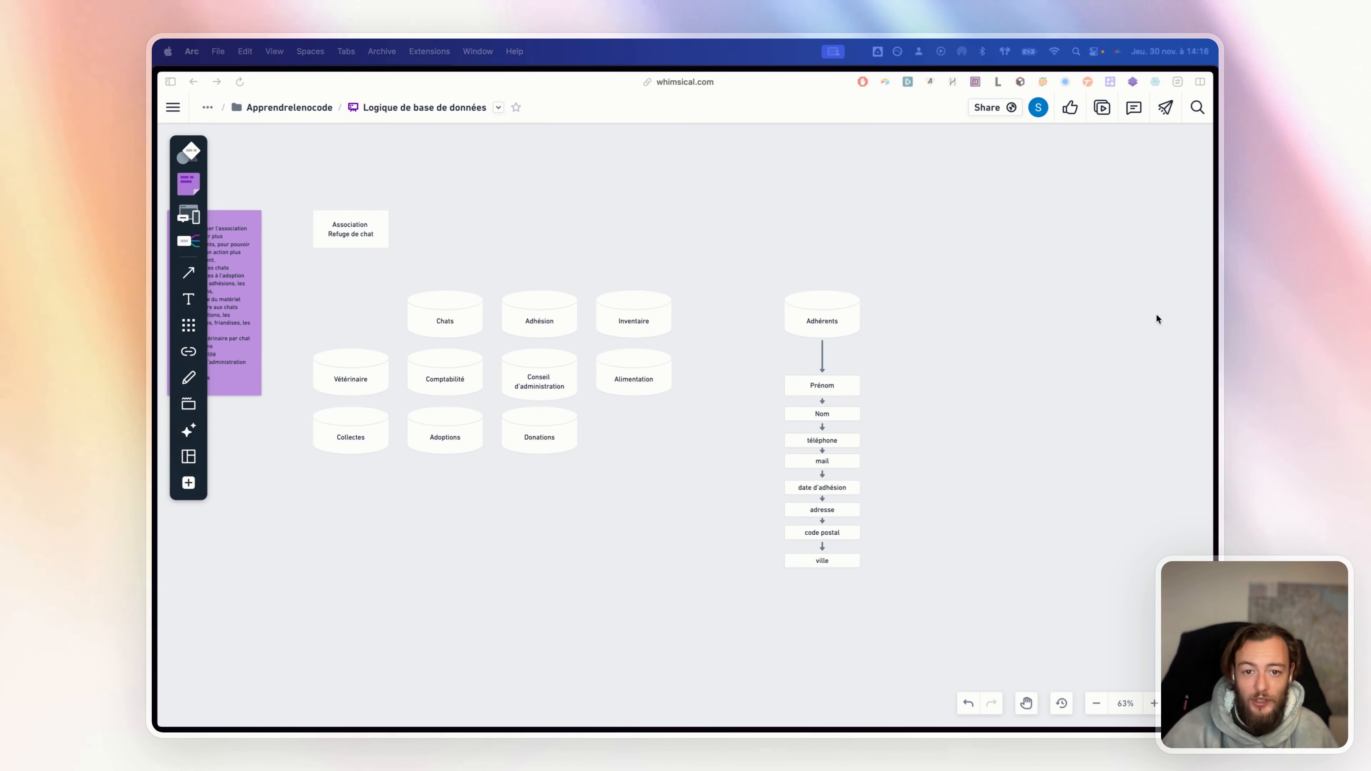
Move the Chats cylinder beside Adhérents and discard an accidental blank cylinder
left_click_drag(444, 310, 957, 312)
left_click(967, 360)
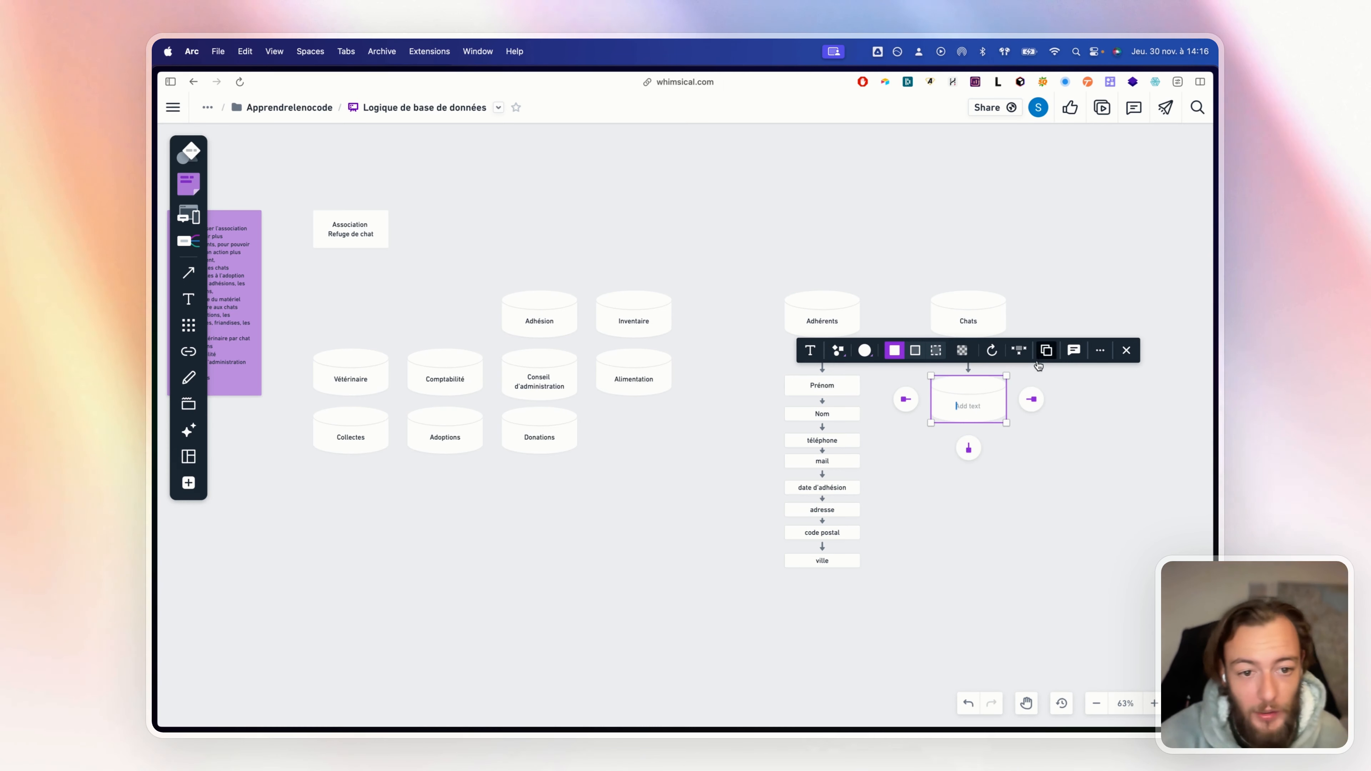
key("Escape")
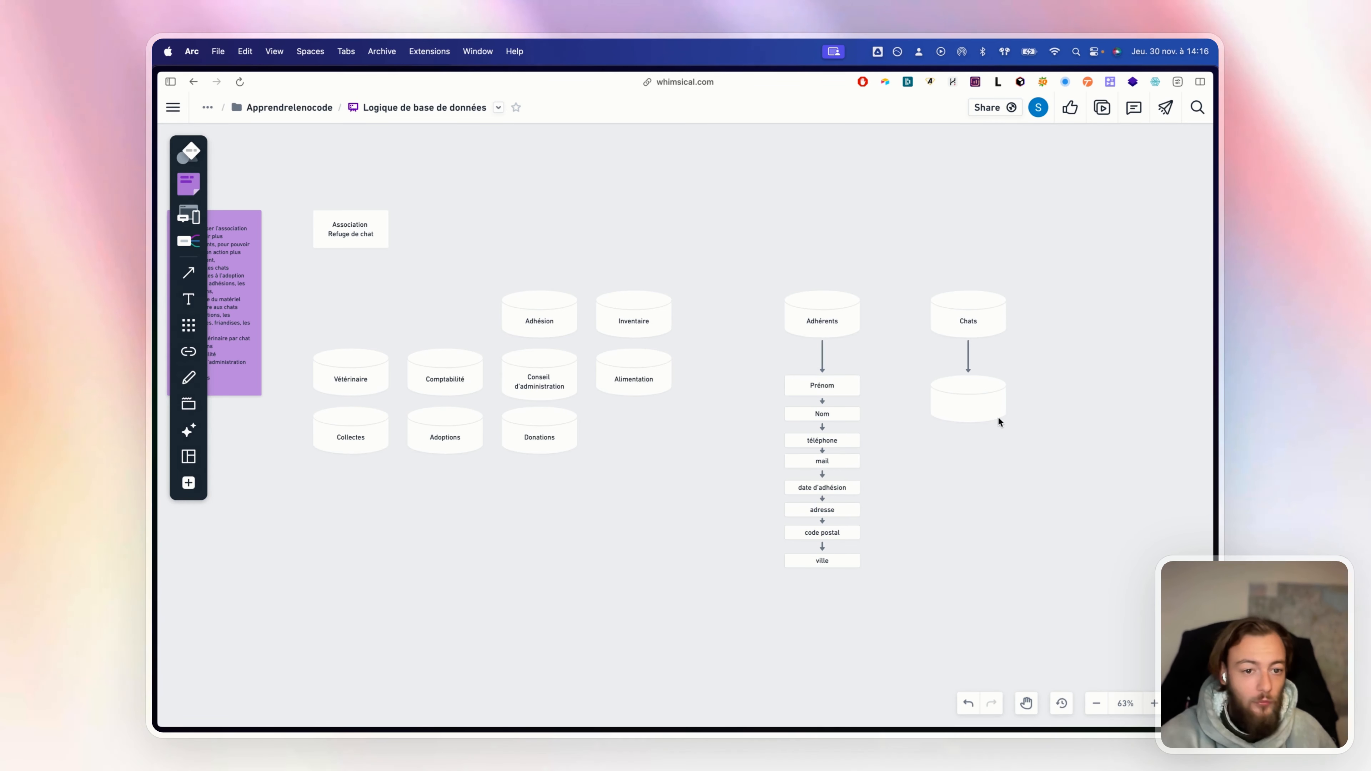
left_click(996, 416)
key("BackSpace")
Duplicate the Prénom box under Chats, connect it, and rename it 'nom de l'animal'
left_click(808, 379)
key("super+c")
key("super+v")
left_click_drag(847, 393, 976, 386)
left_click(976, 310)
left_click(1073, 391)
left_click(980, 385)
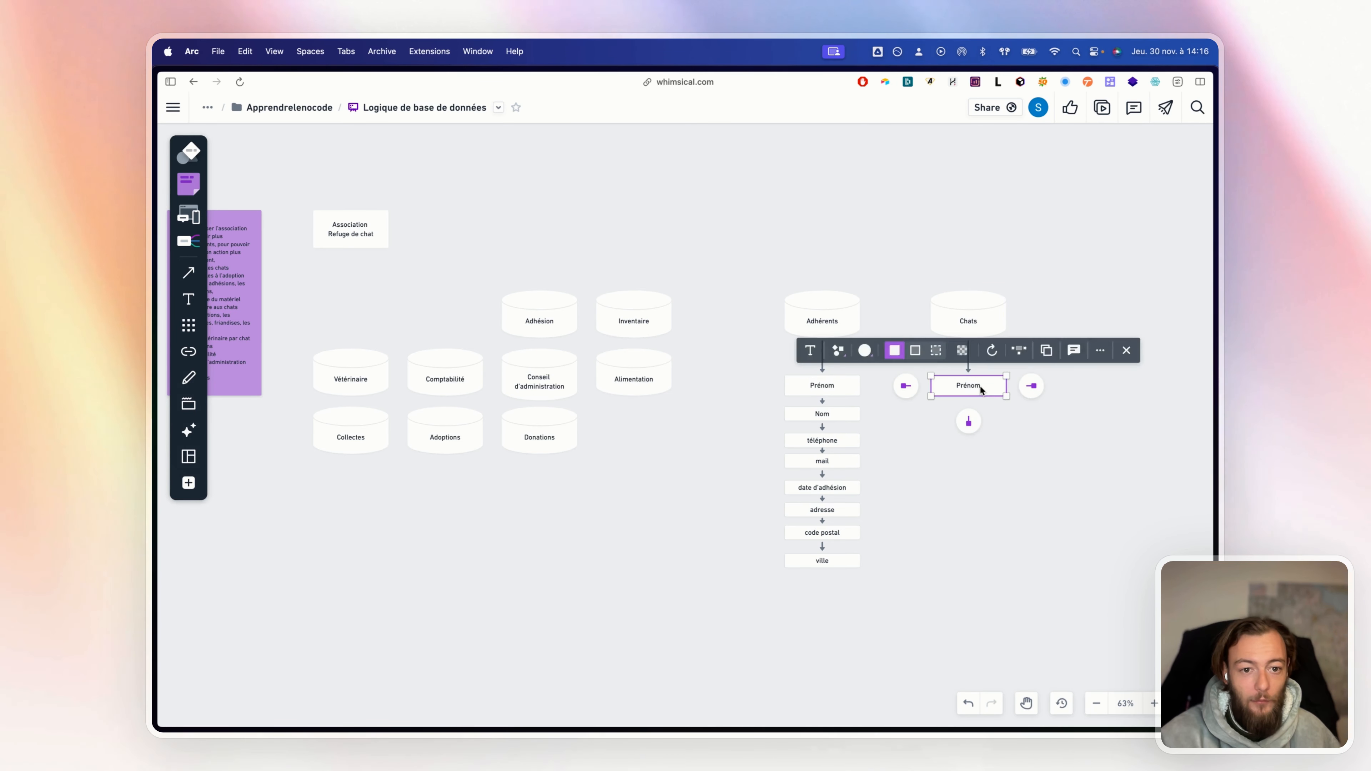
left_click(980, 385)
type("nom de l'animal")
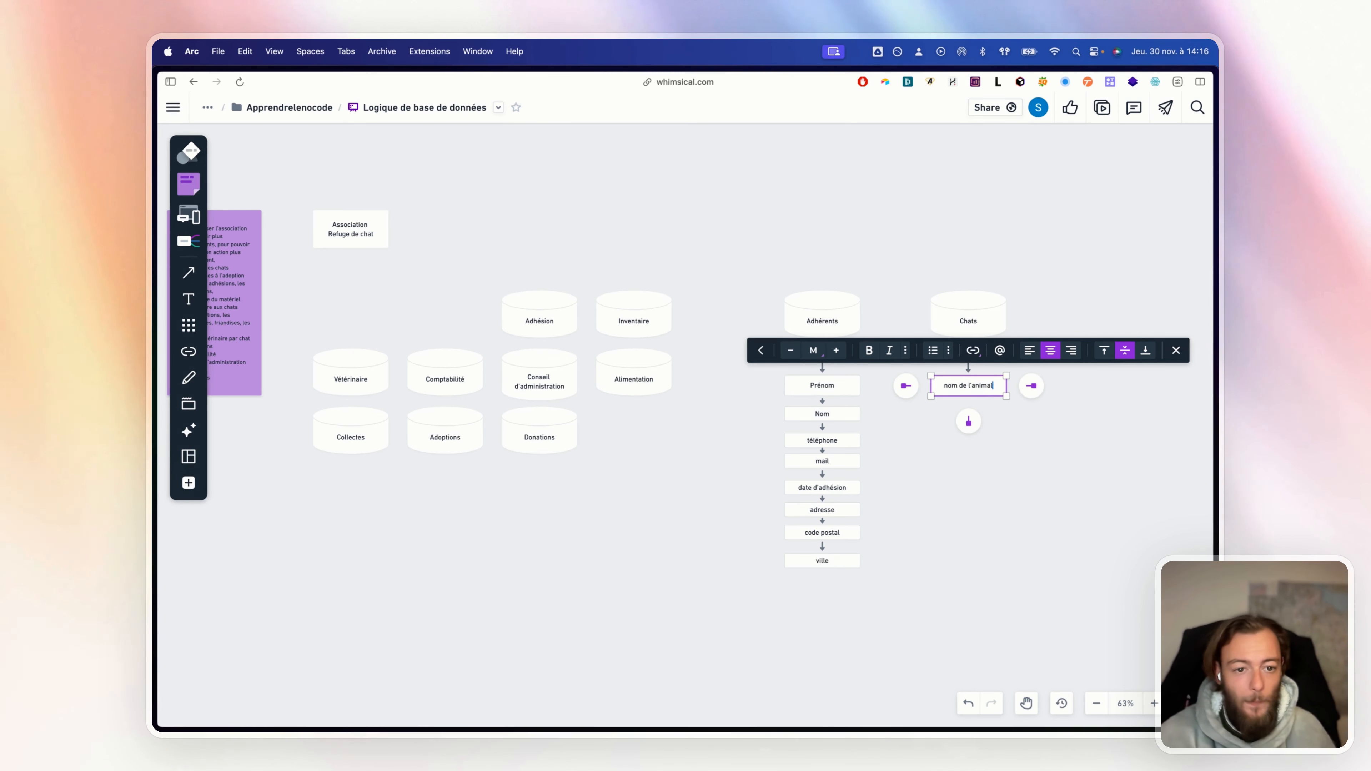
Add date de naissance and race boxes below nom de l'animal, stacked tightly
left_click(969, 422)
type("date de naissance")
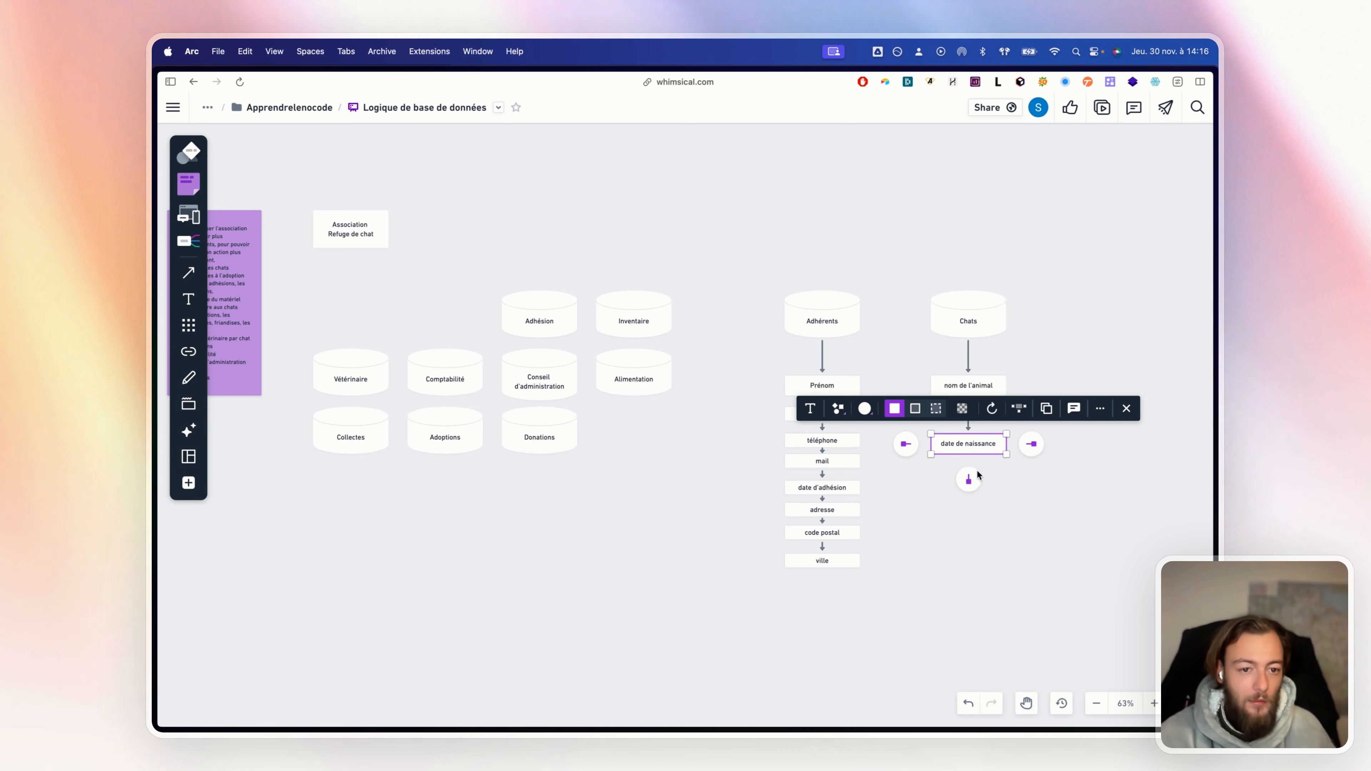
left_click(969, 479)
type("race")
left_click(1070, 424)
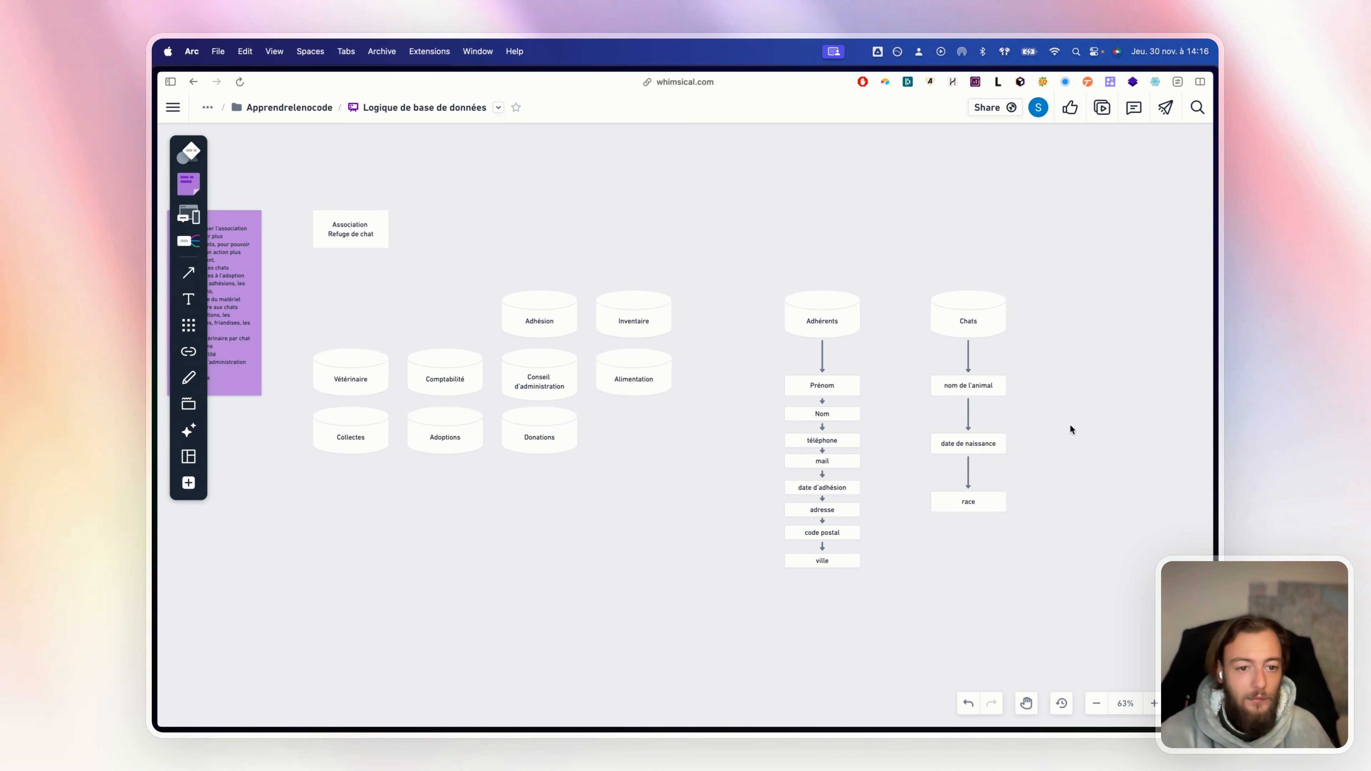
left_click(981, 446)
left_click_drag(982, 446, 984, 415)
left_click_drag(990, 501, 987, 444)
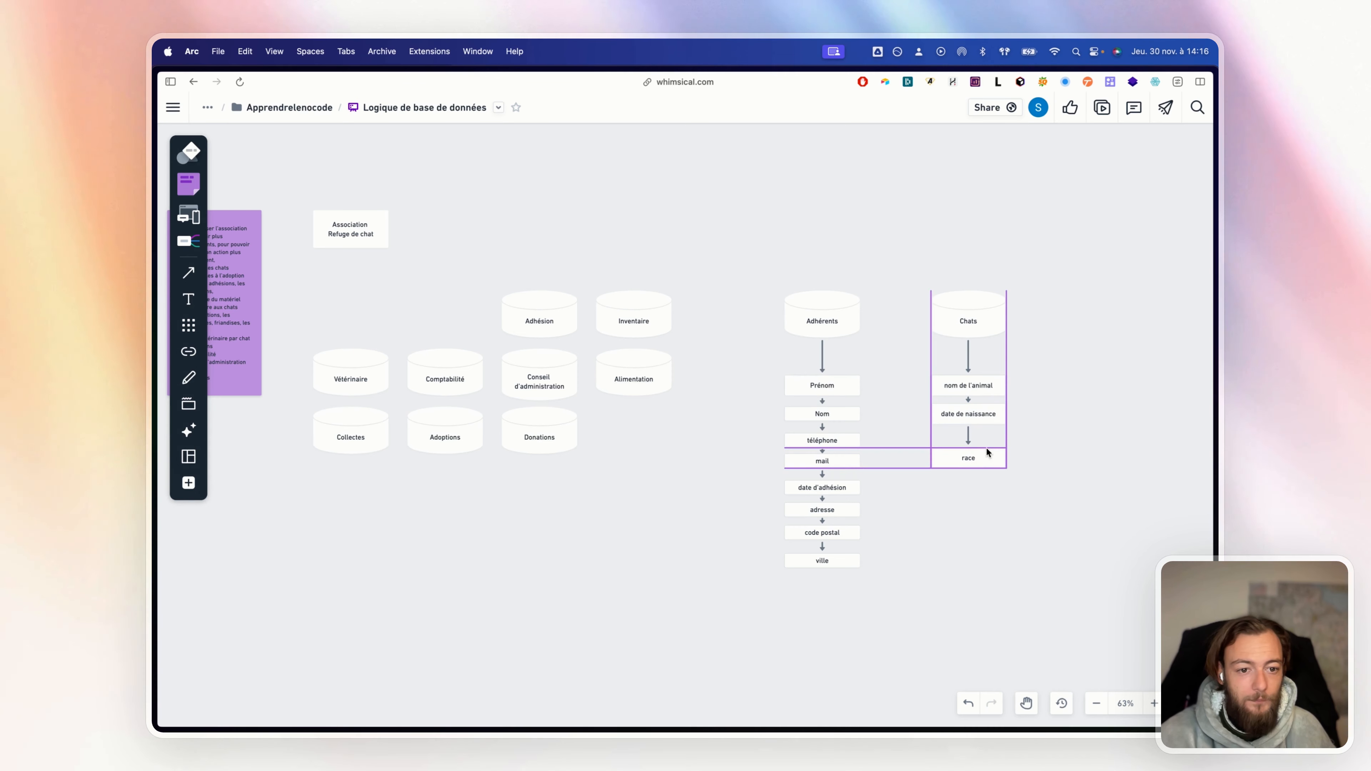
Extend the chain with photo, carnet de santé and le N° de puce boxes
left_click(968, 475)
type("photo")
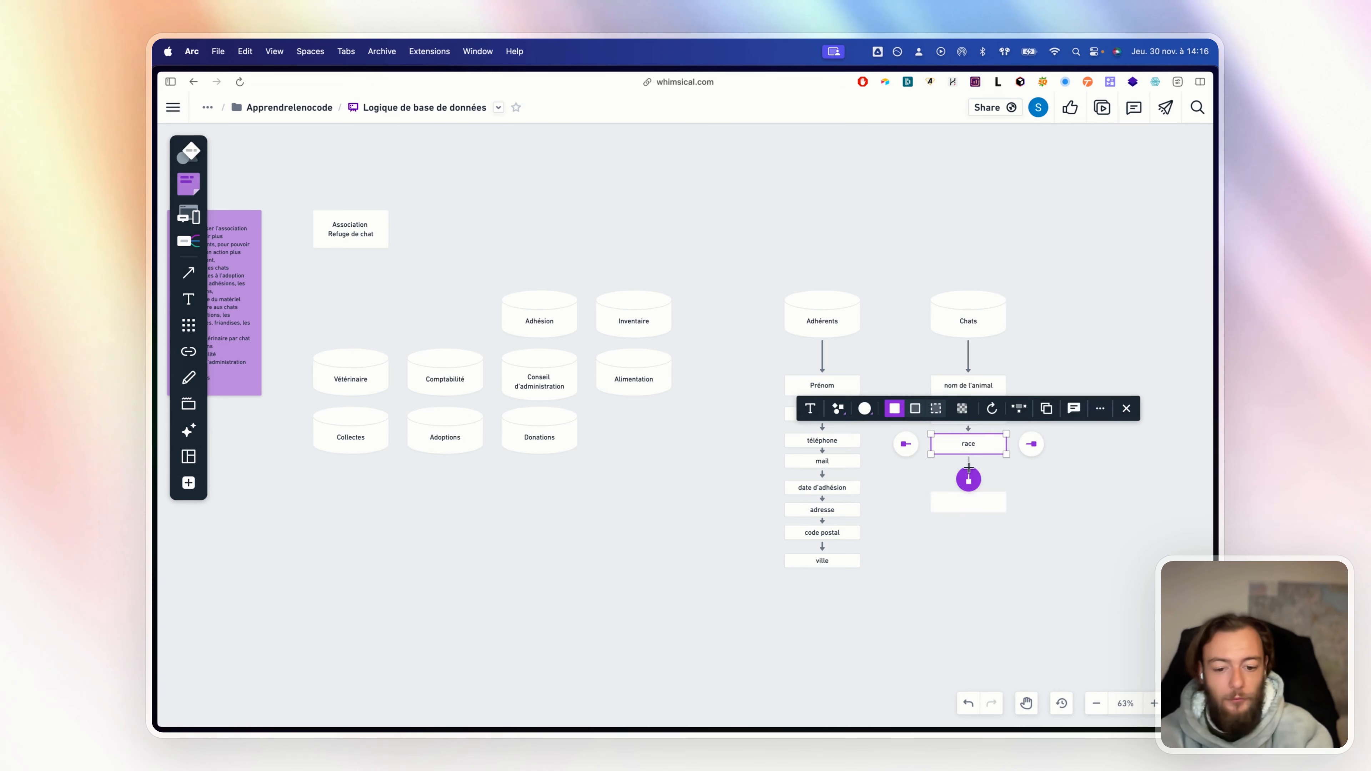
left_click_drag(967, 505, 964, 481)
left_click(970, 513)
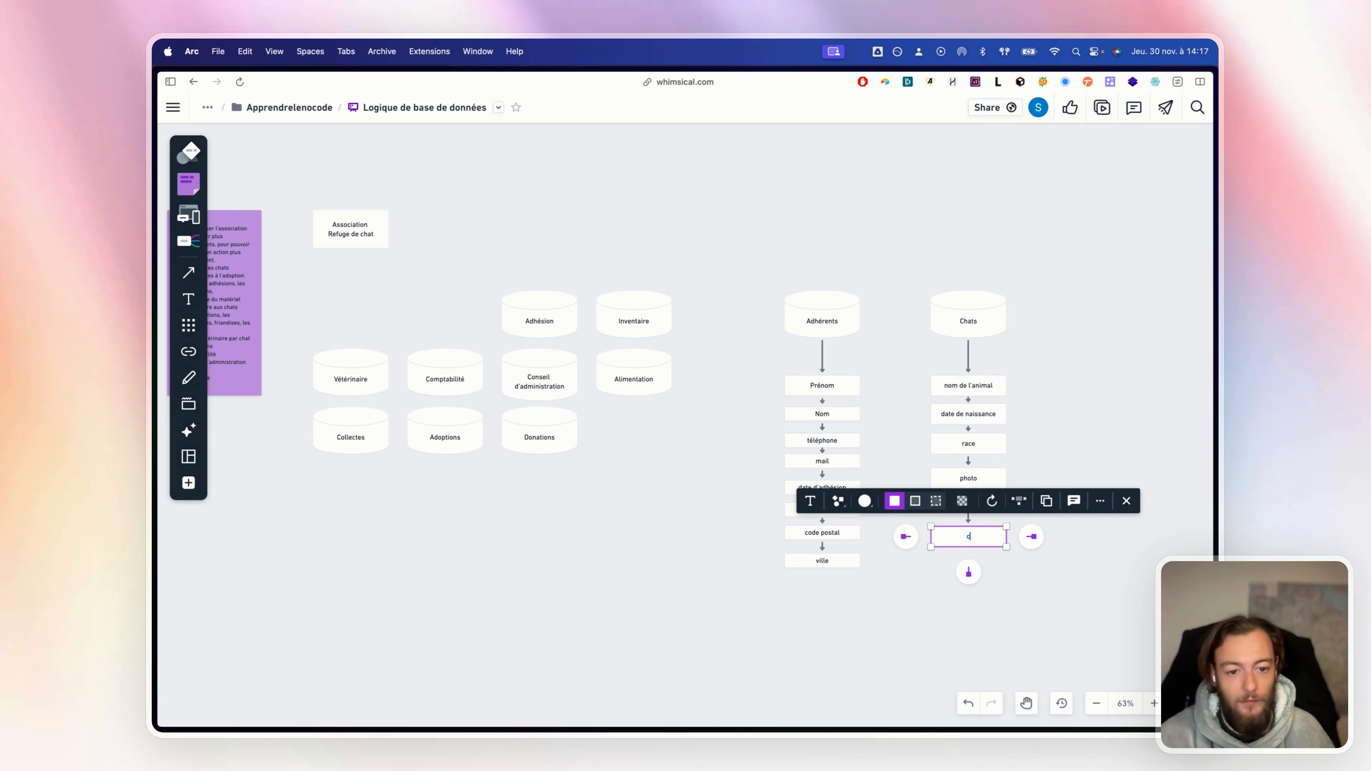
type("carnet de santé")
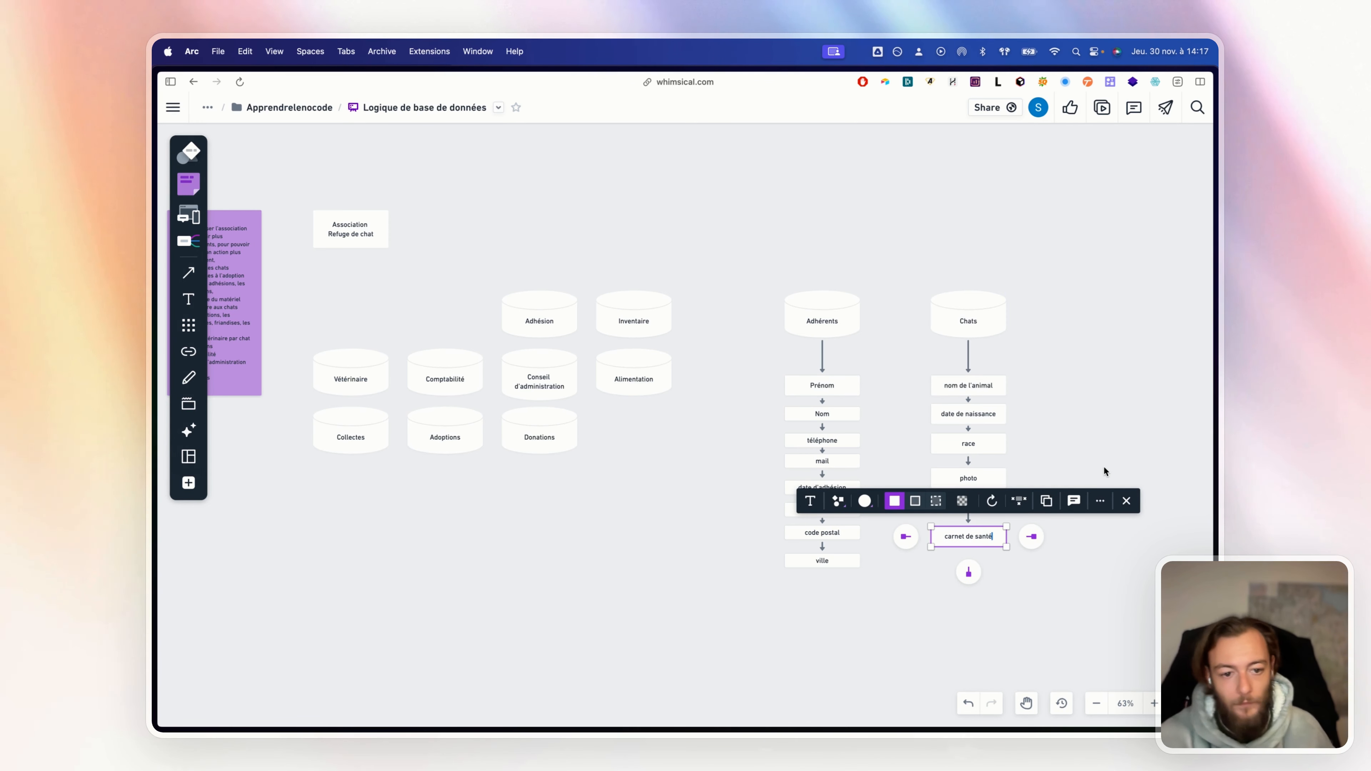
left_click(970, 572)
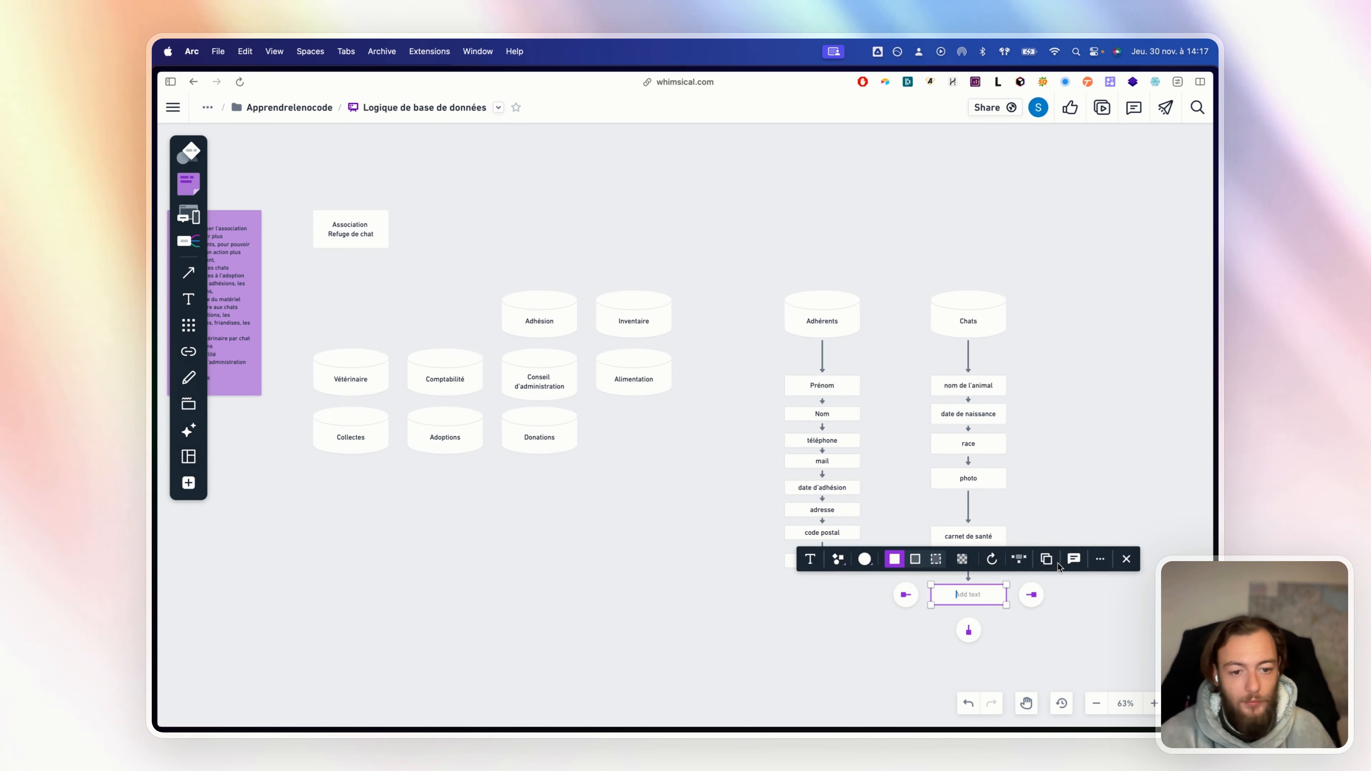
type("le N° de puce")
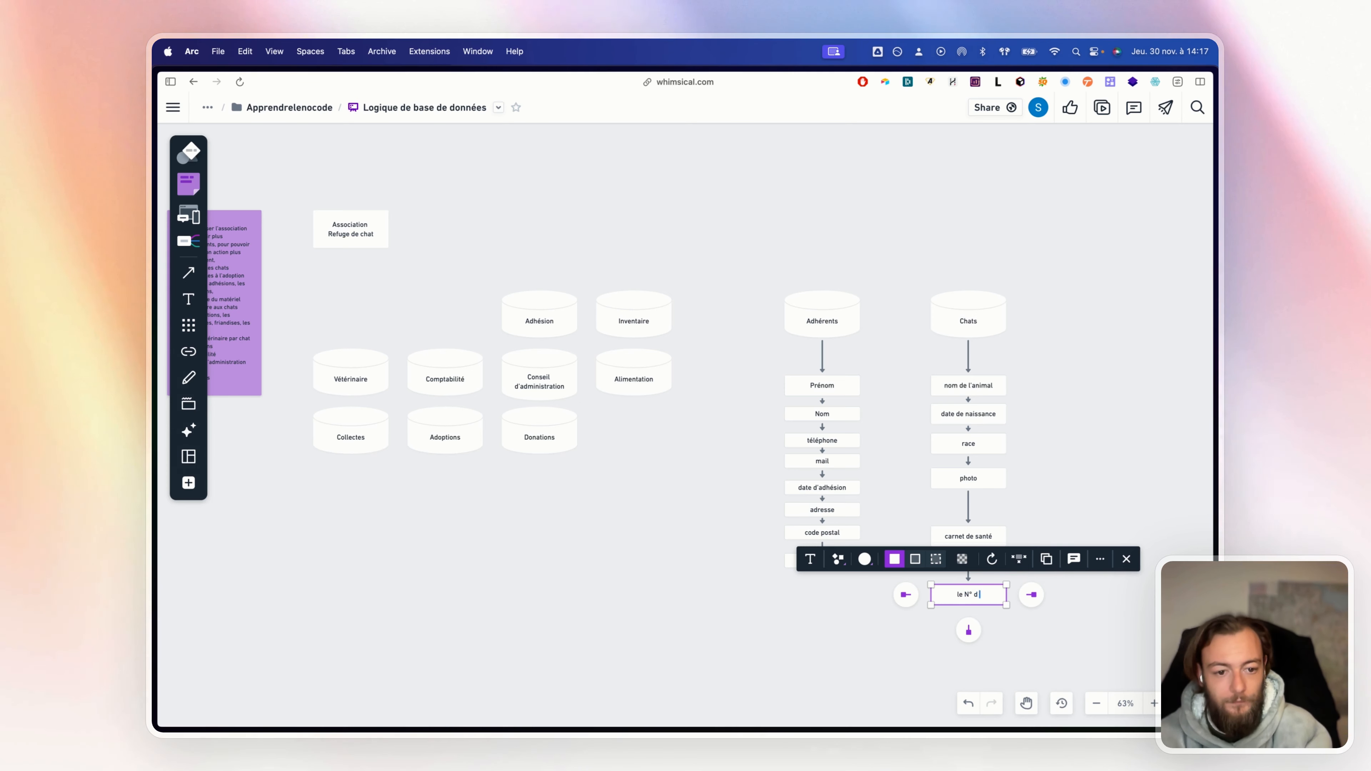
left_click(1056, 523)
left_click(986, 536)
left_click_drag(978, 603, 981, 552)
left_click(1116, 381)
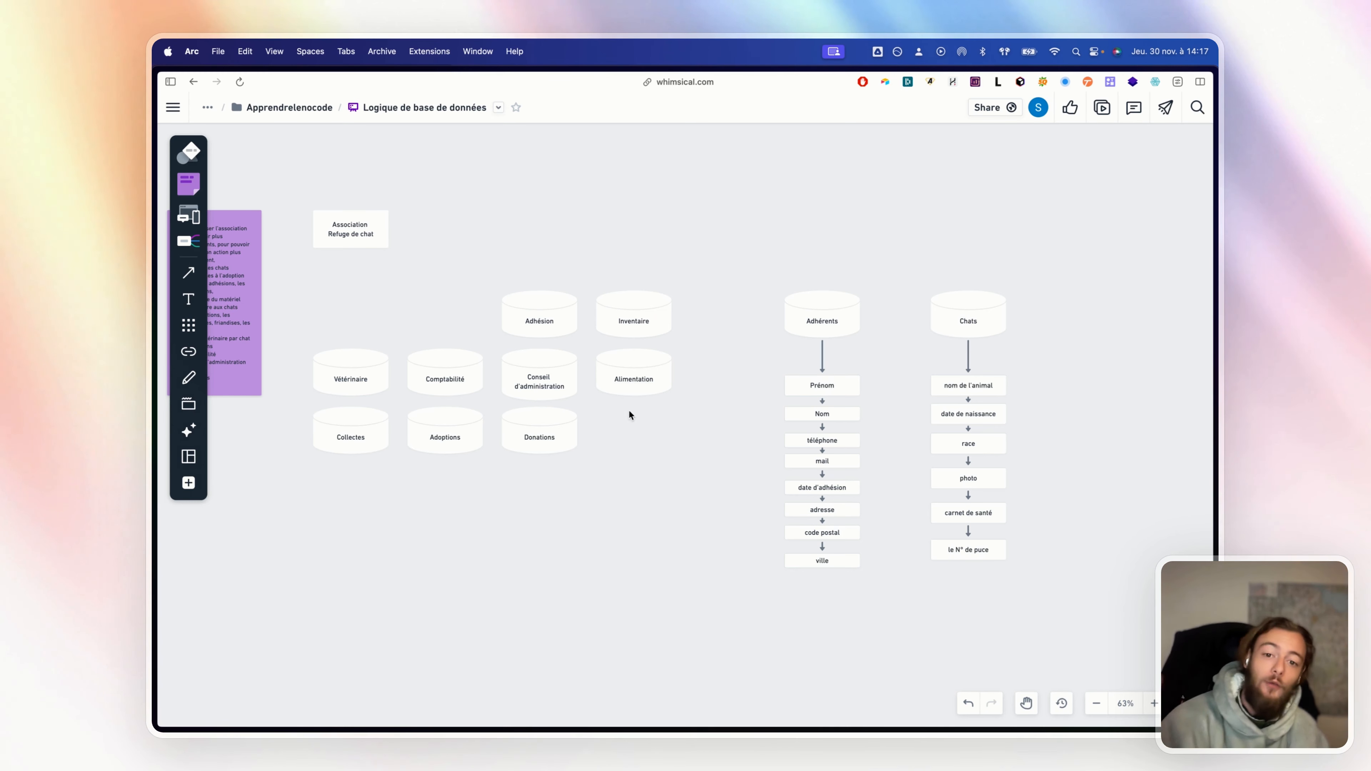
left_click_drag(326, 294, 644, 484)
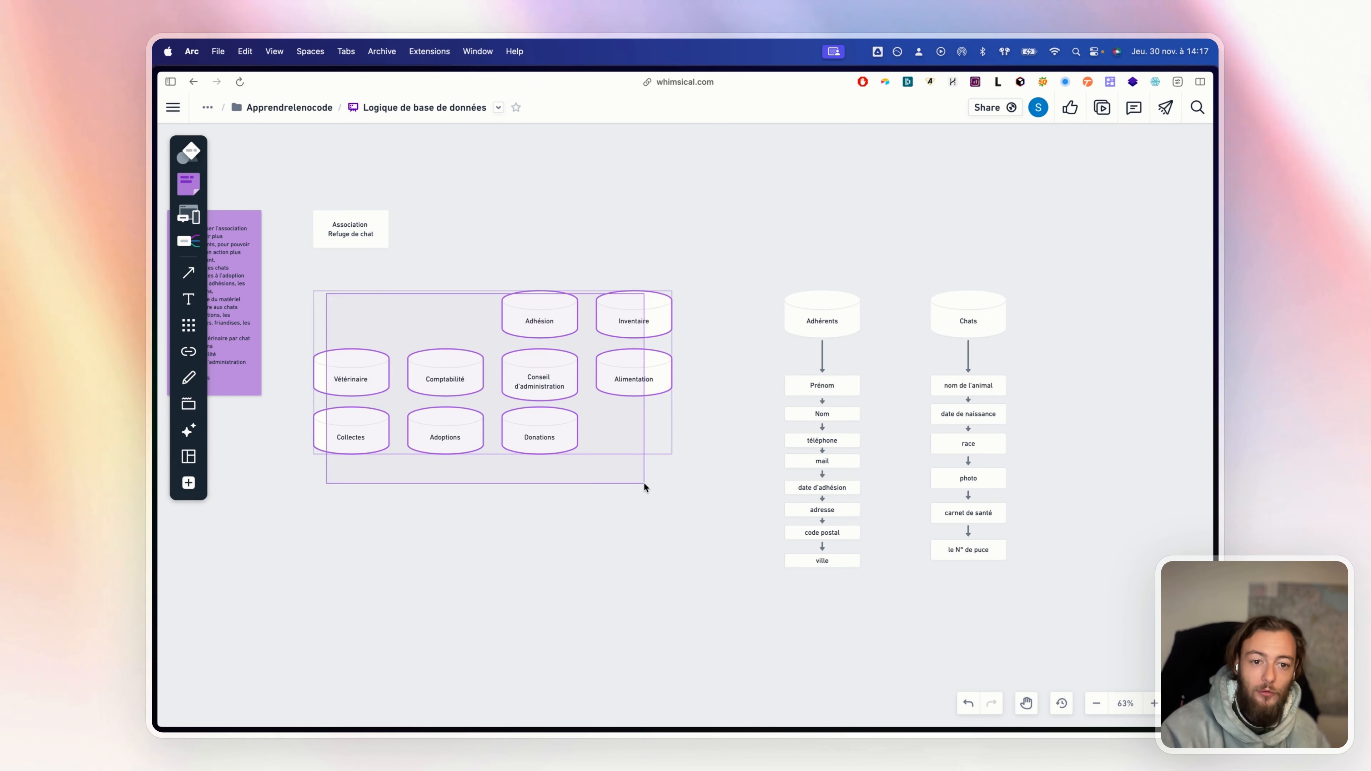
left_click_drag(645, 484, 644, 484)
left_click(718, 523)
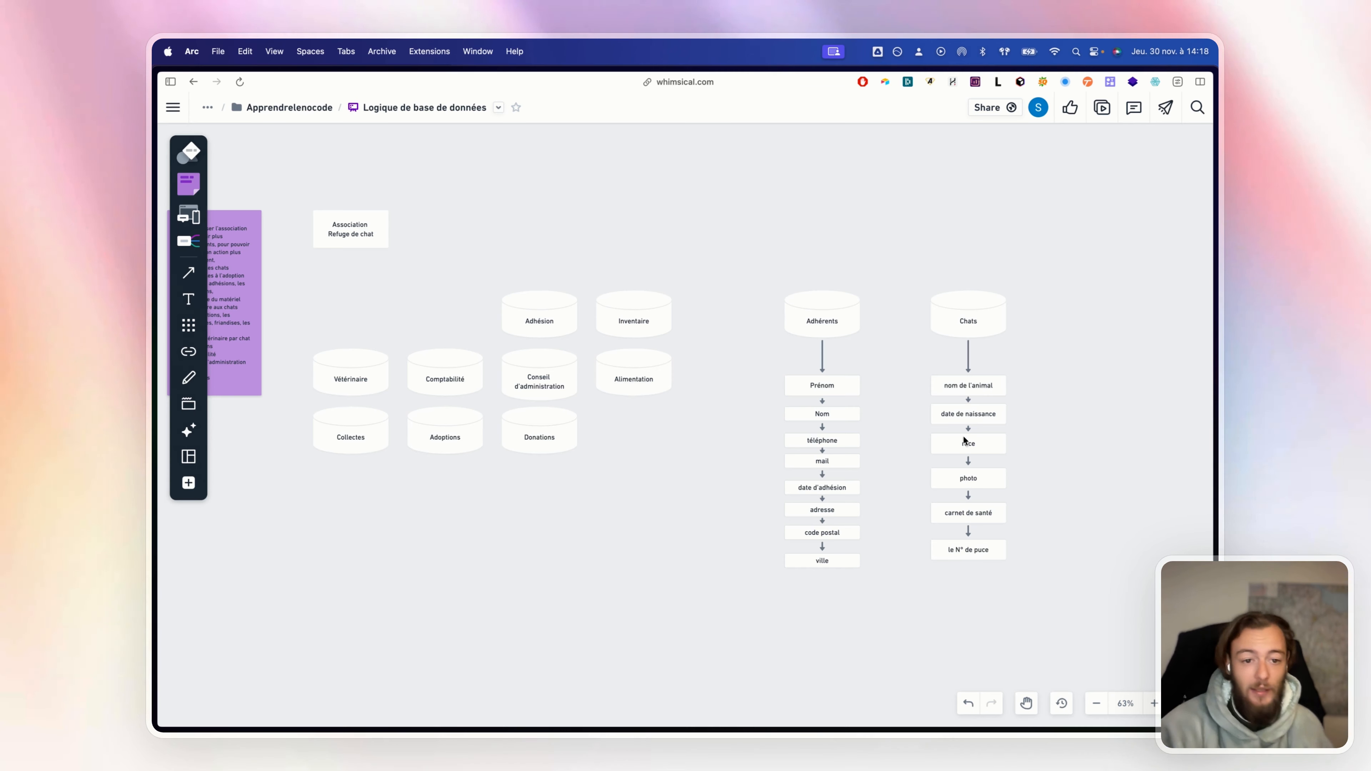
left_click(972, 554)
left_click(969, 581)
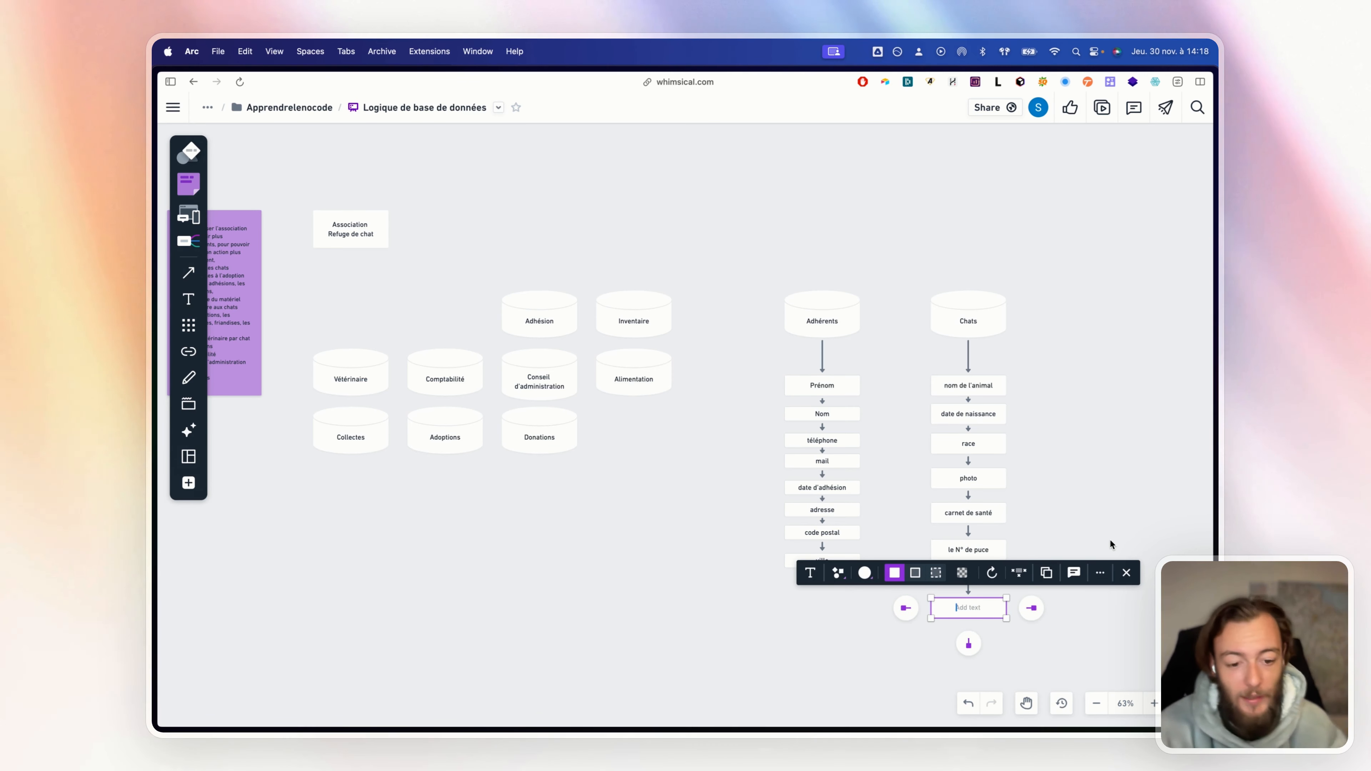
type("âge de ")
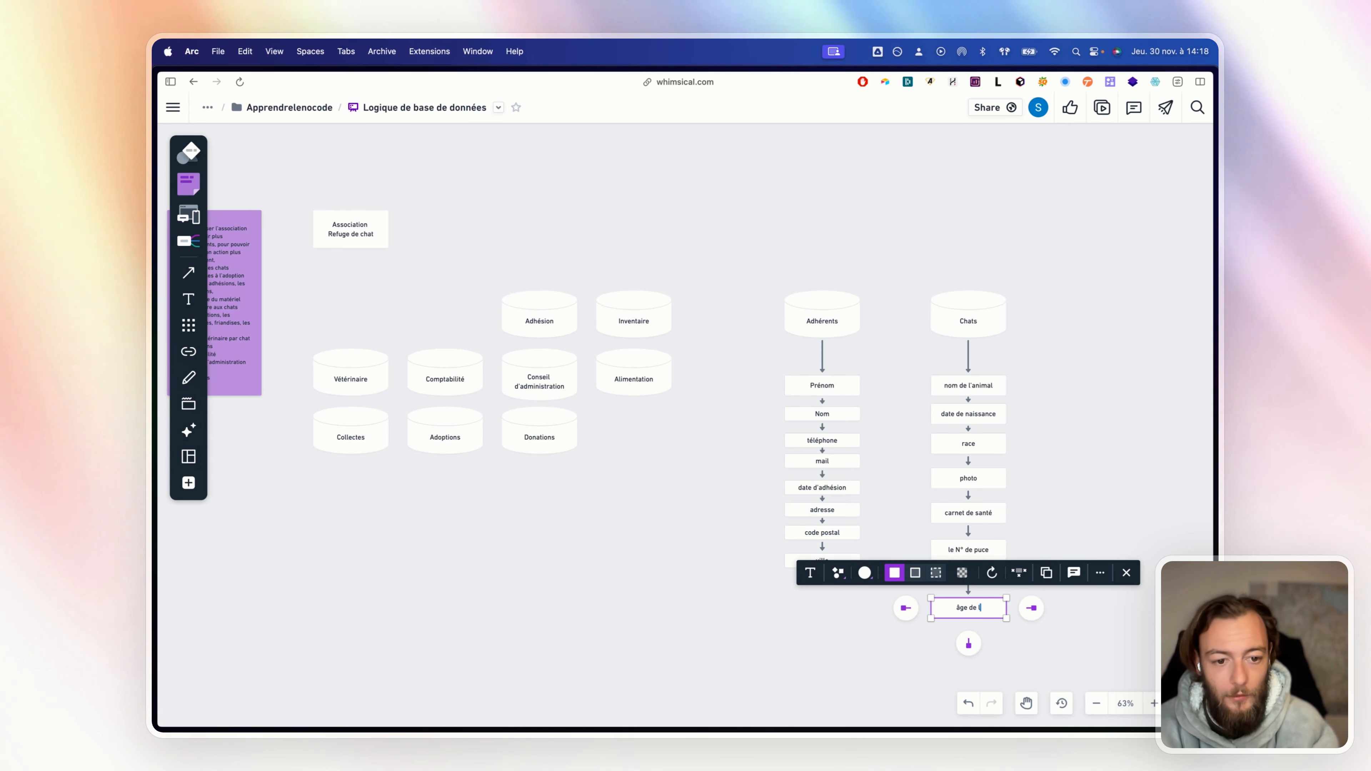
type("l'animal")
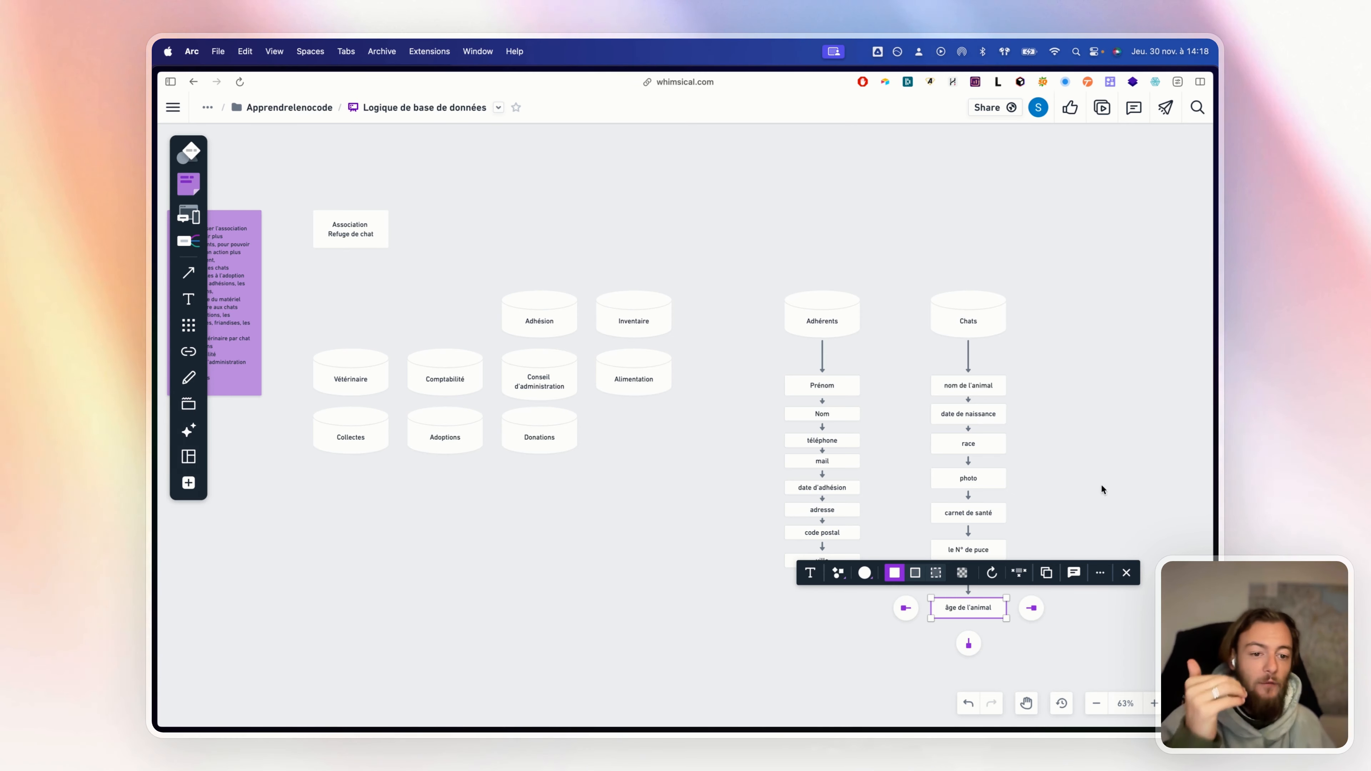
left_click(1057, 608)
left_click_drag(993, 602, 993, 581)
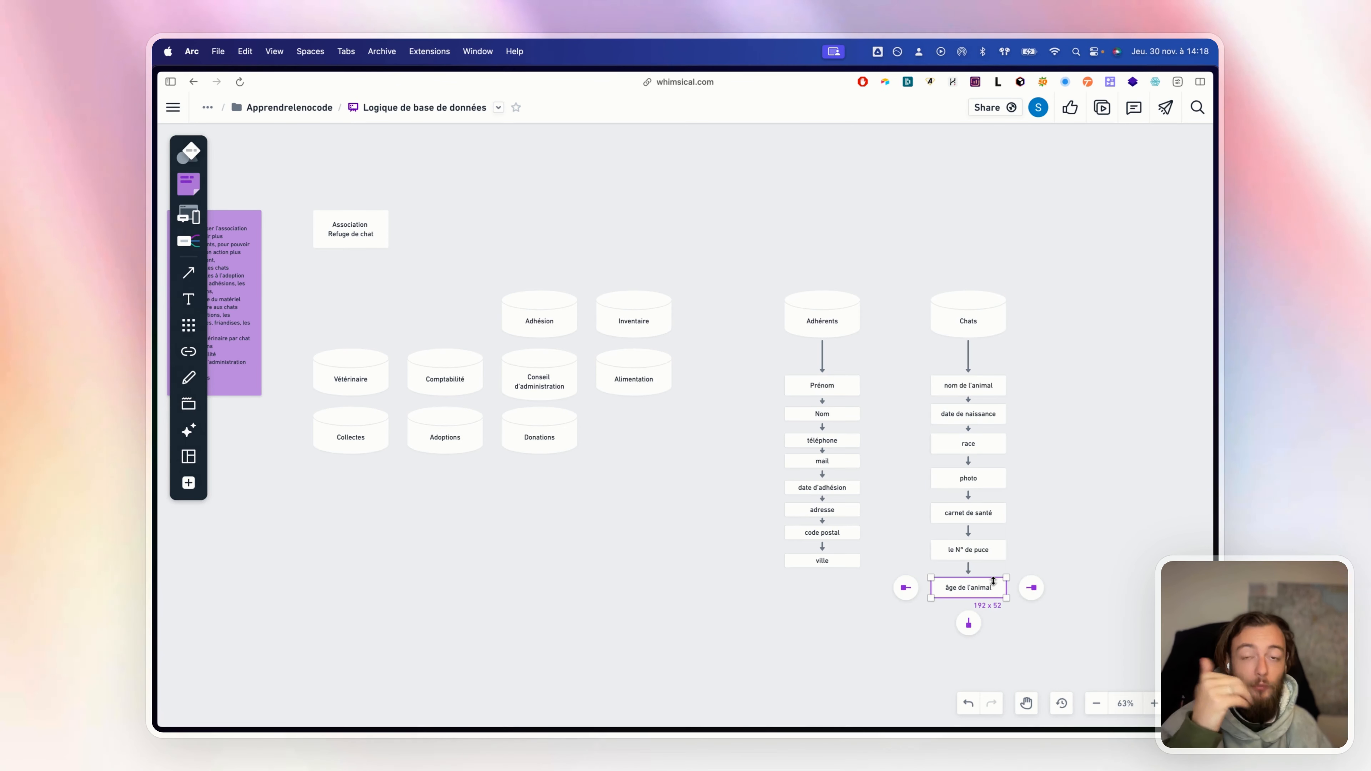
left_click(1031, 427)
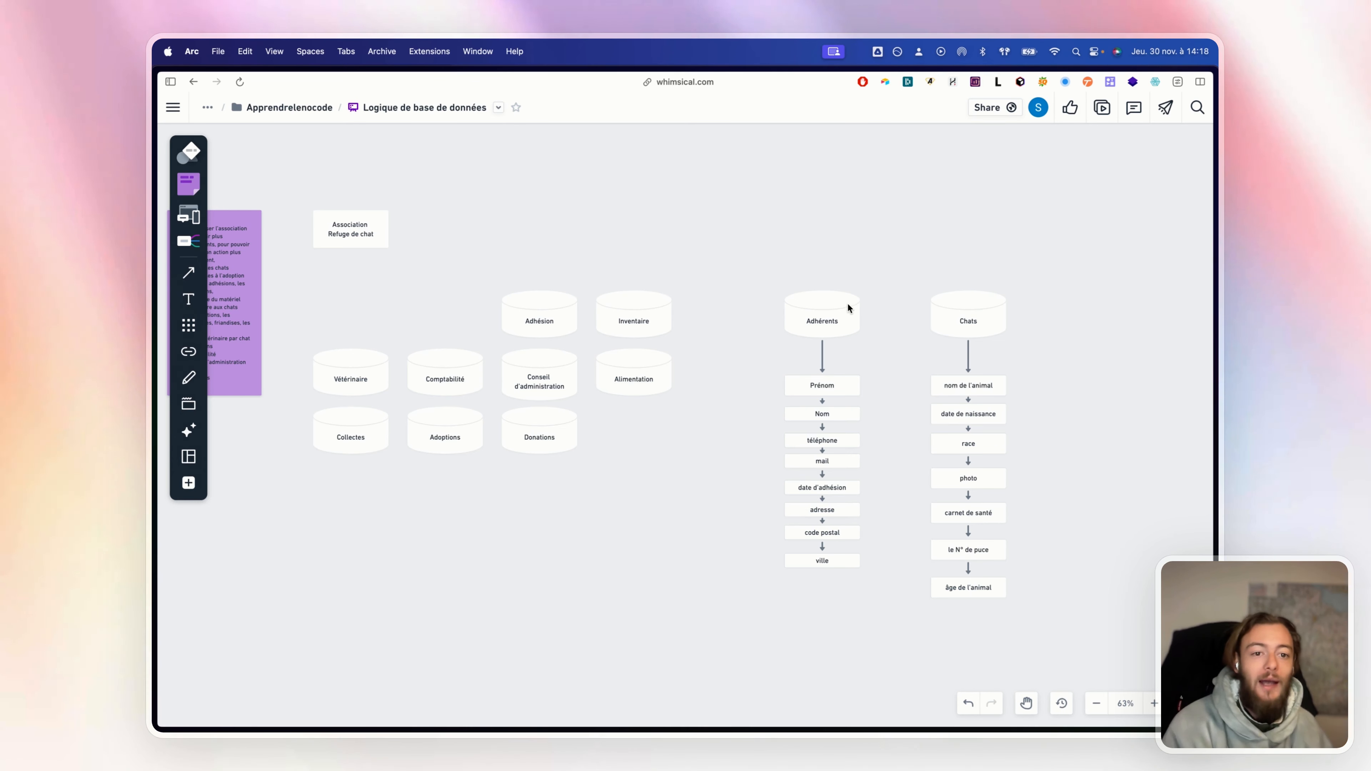
Link the Chats cylinder to Adhérents with a connector arrowed at both ends
left_click(963, 320)
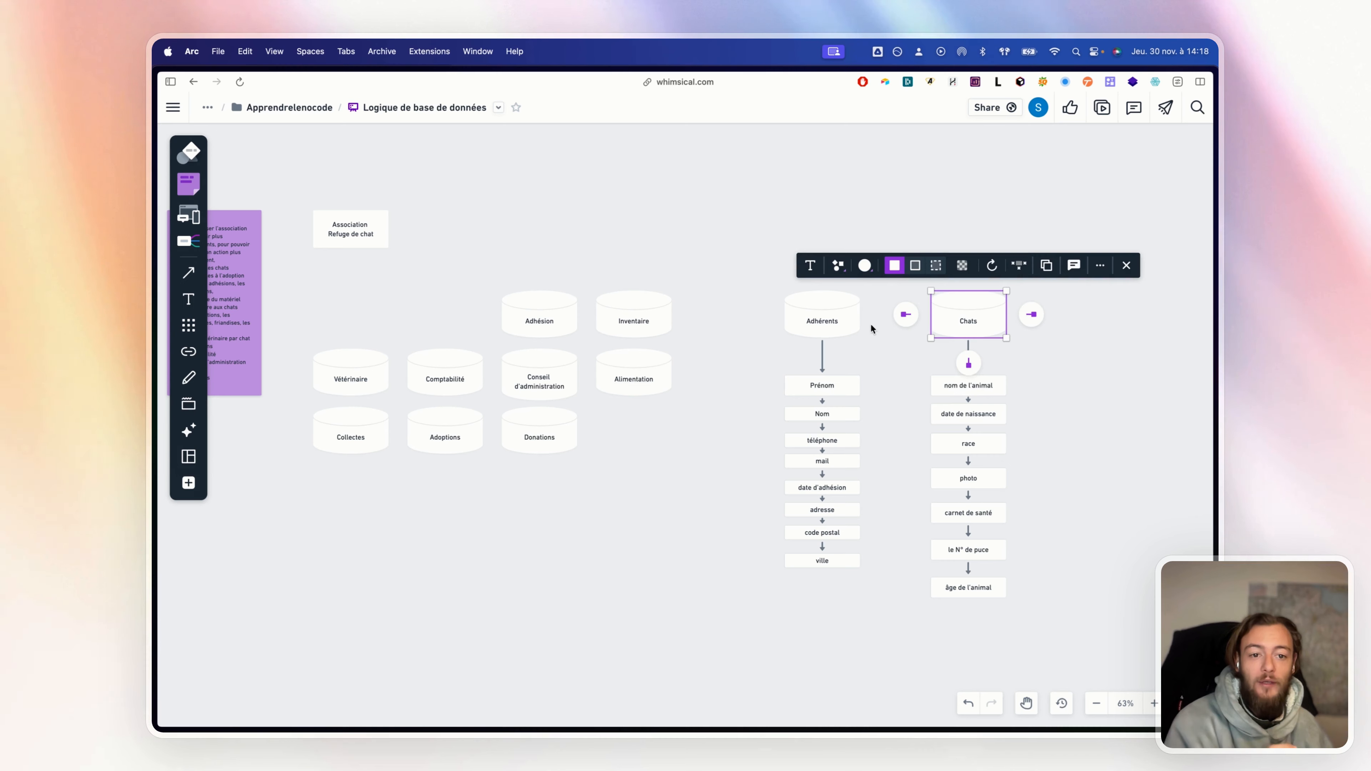
left_click(905, 314)
left_click(866, 283)
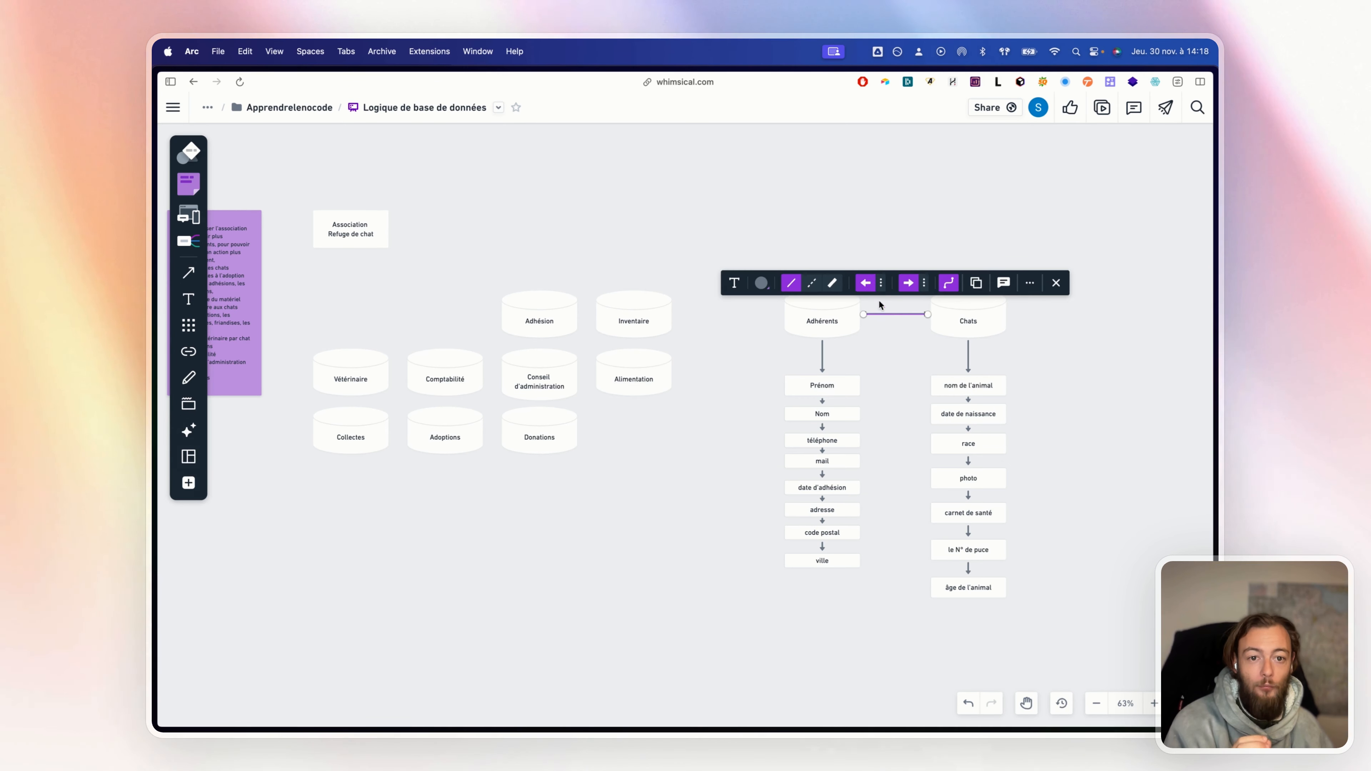
left_click(883, 335)
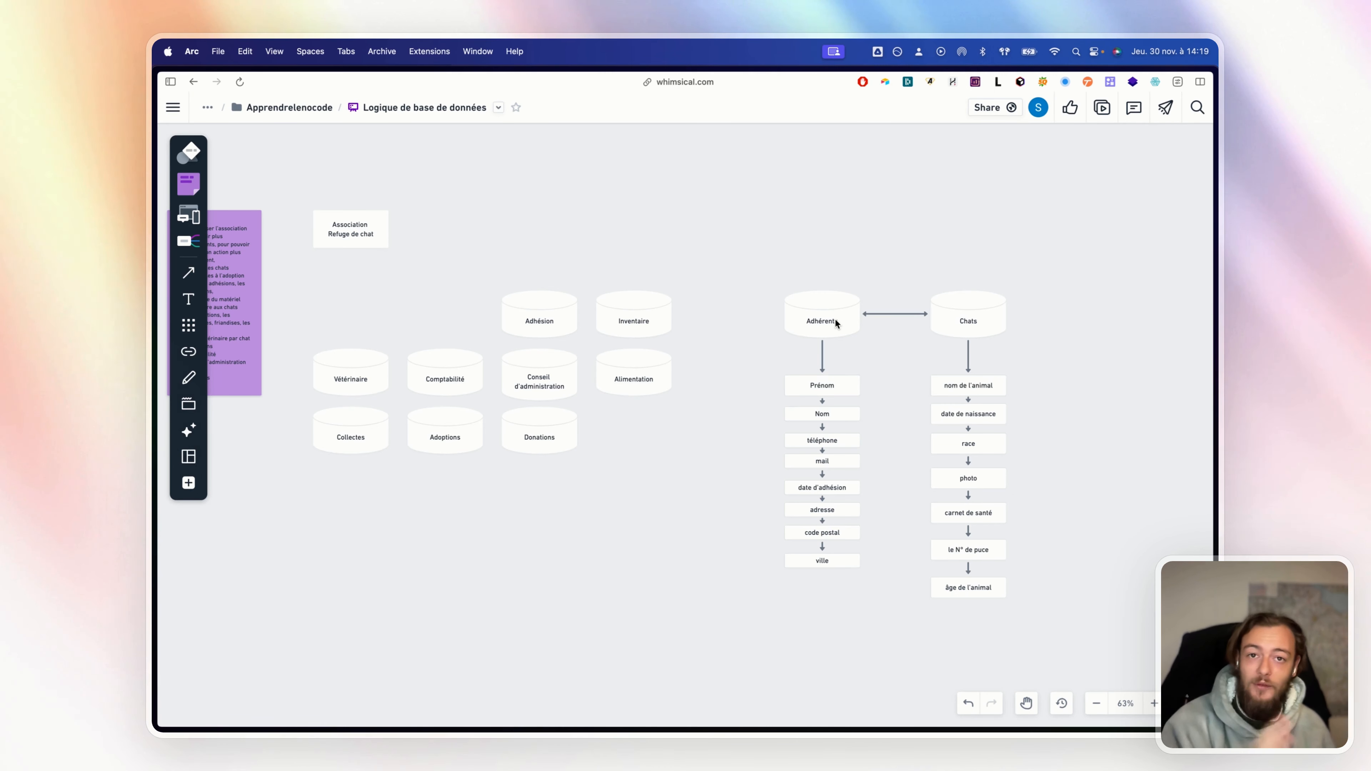
Move the Adoptions cylinder to the right of Chats, in line with it
left_click_drag(1127, 389, 940, 370)
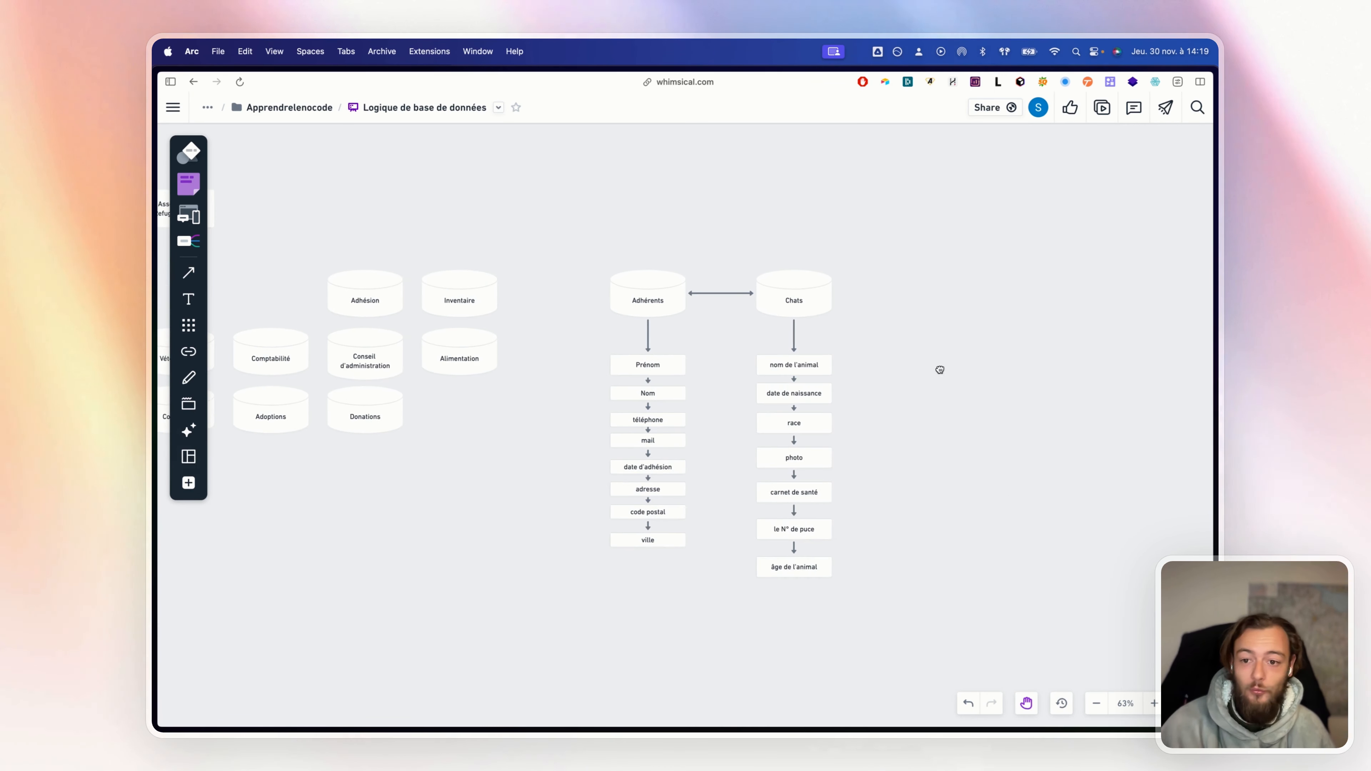
left_click_drag(359, 418, 462, 445)
left_click_drag(373, 418, 1070, 305)
left_click_drag(1093, 409, 867, 441)
left_click(851, 381)
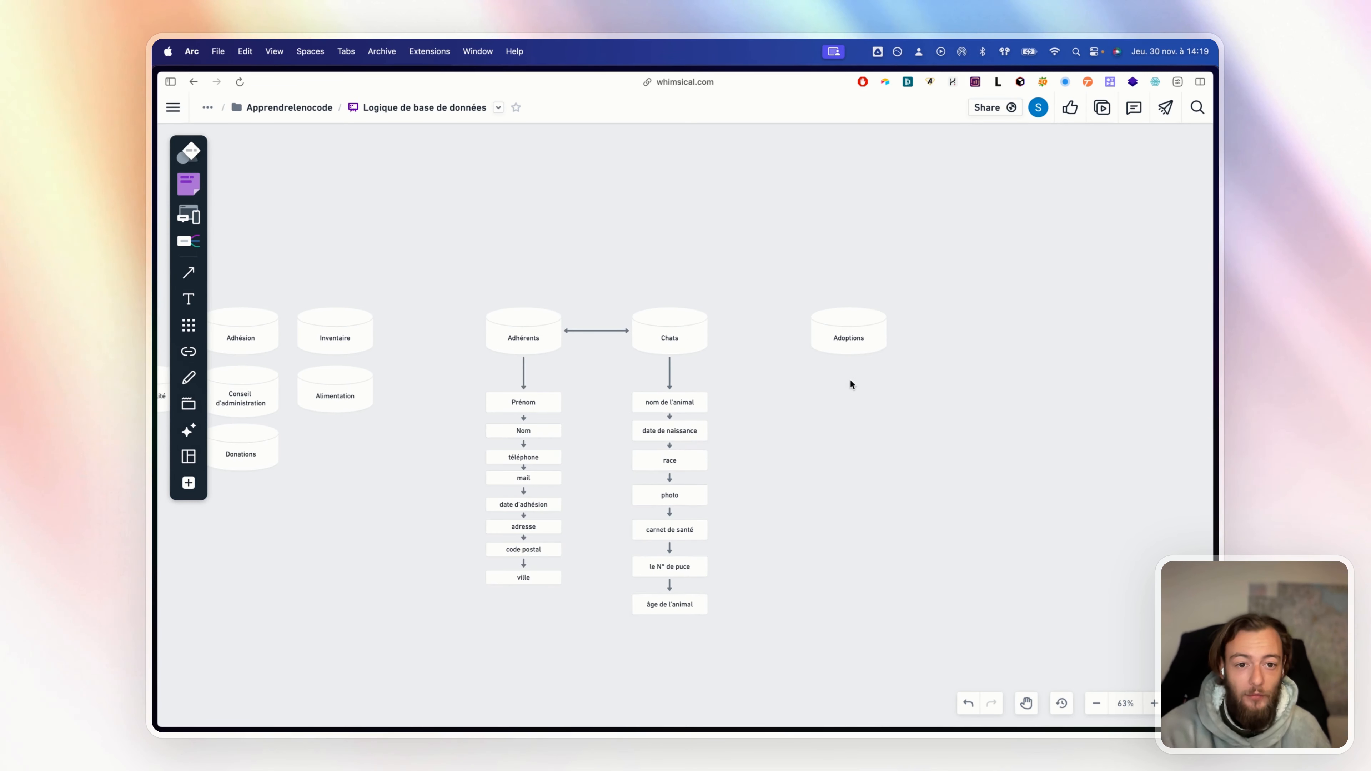
Add a linked ADHERENT cylinder below Adoptions
left_click(849, 343)
left_click(849, 380)
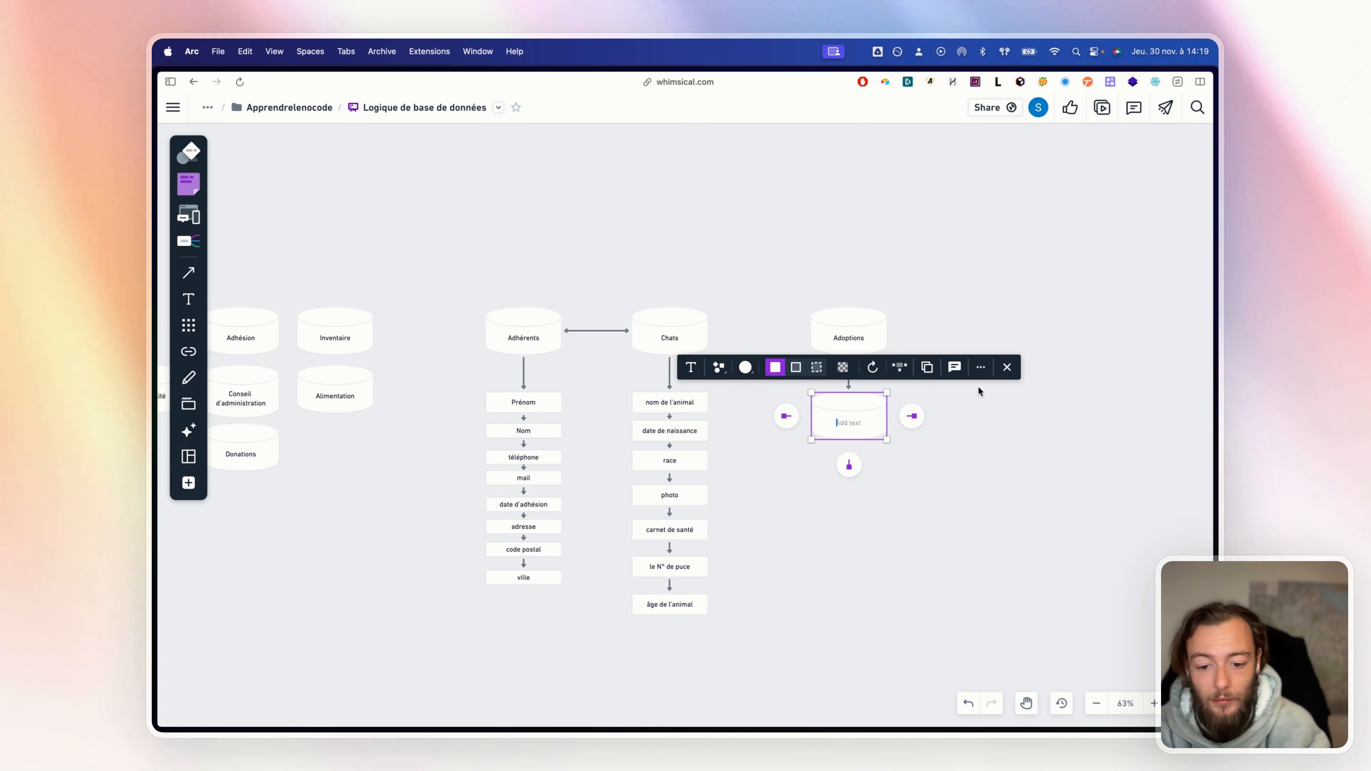
type("ADHEREN")
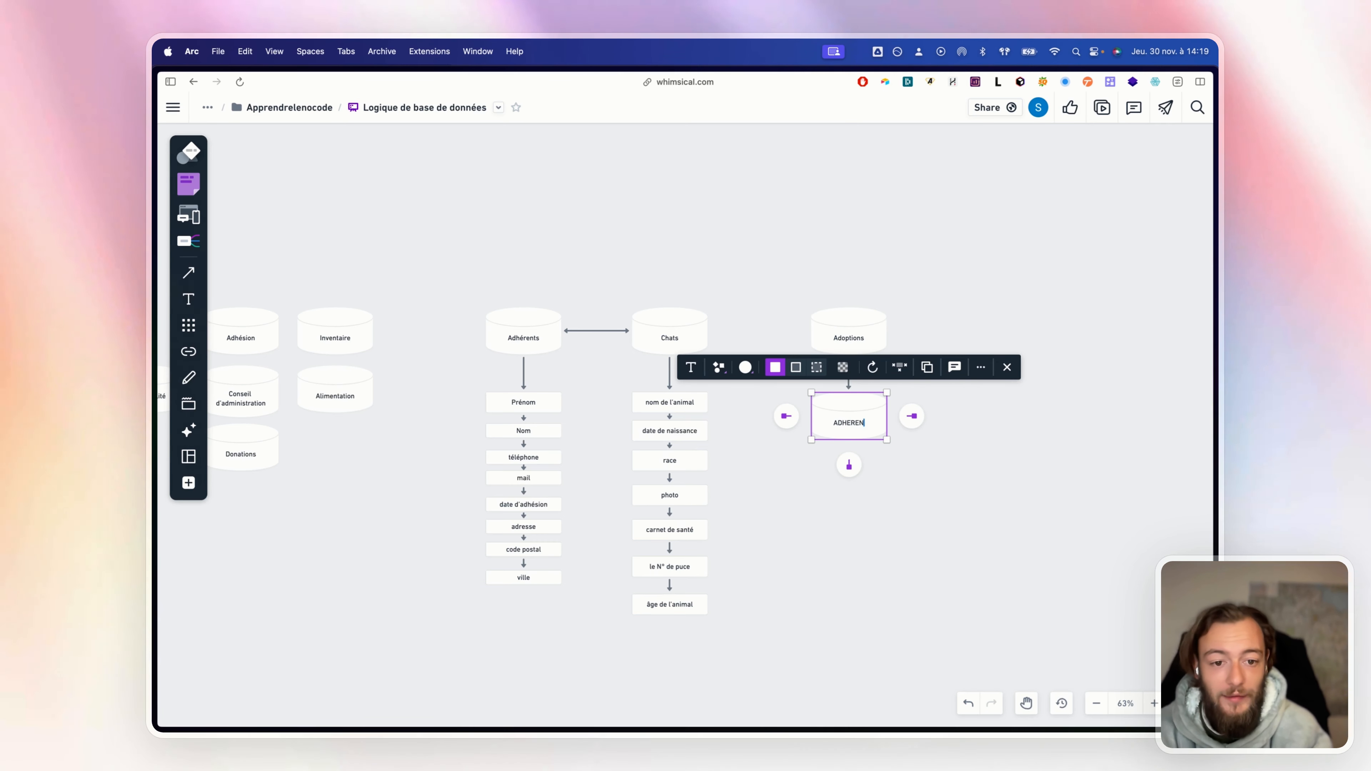
type("T")
left_click(991, 452)
left_click(862, 427)
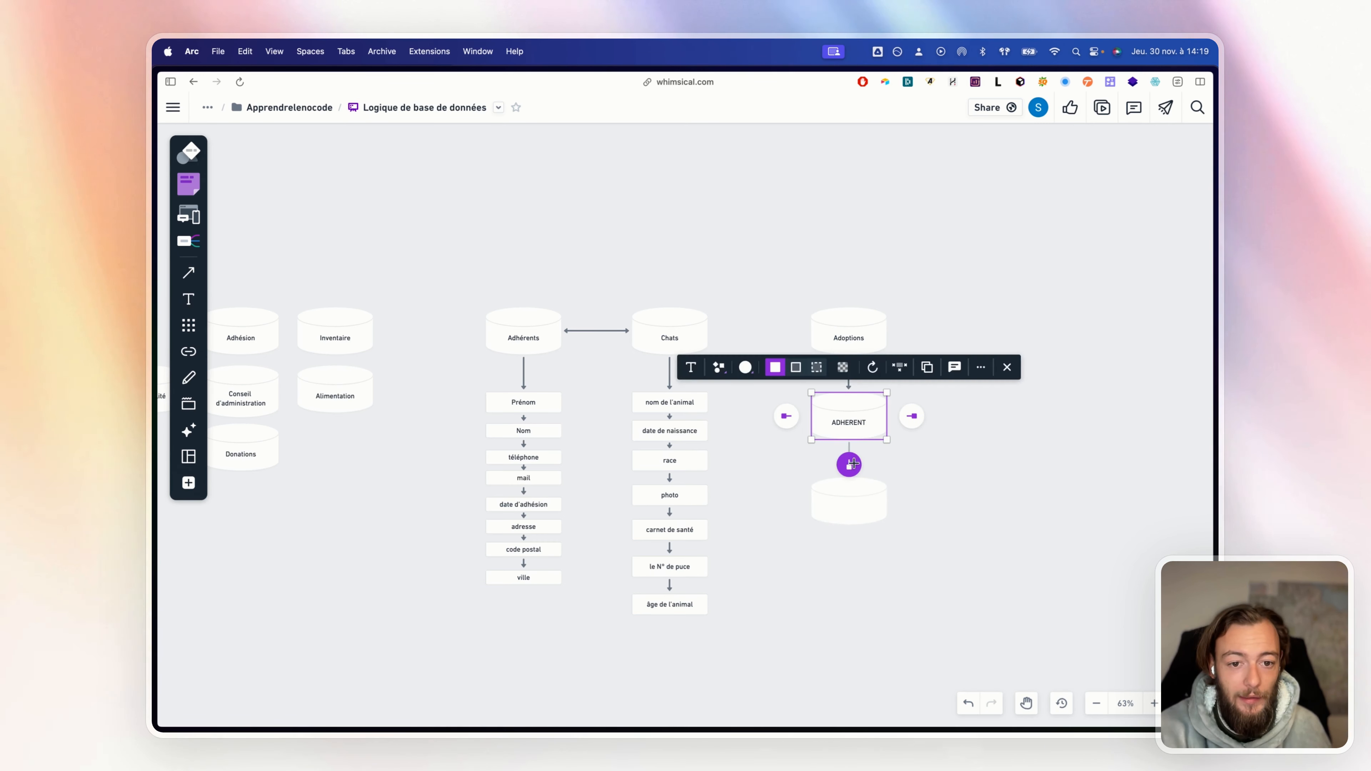
Add a CHAT cylinder below ADHERENT and tighten the column's spacing
left_click(850, 464)
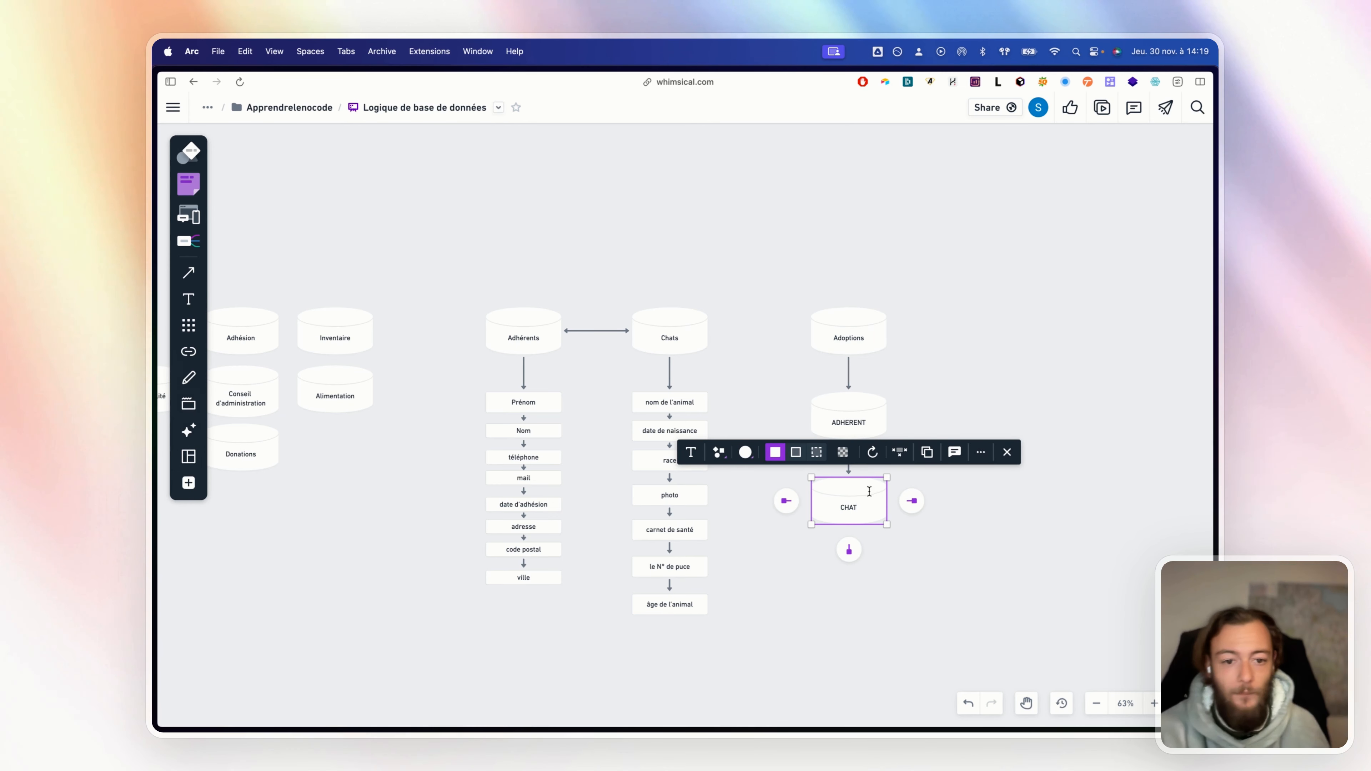
left_click(1004, 530)
left_click(867, 491)
left_click(1013, 534)
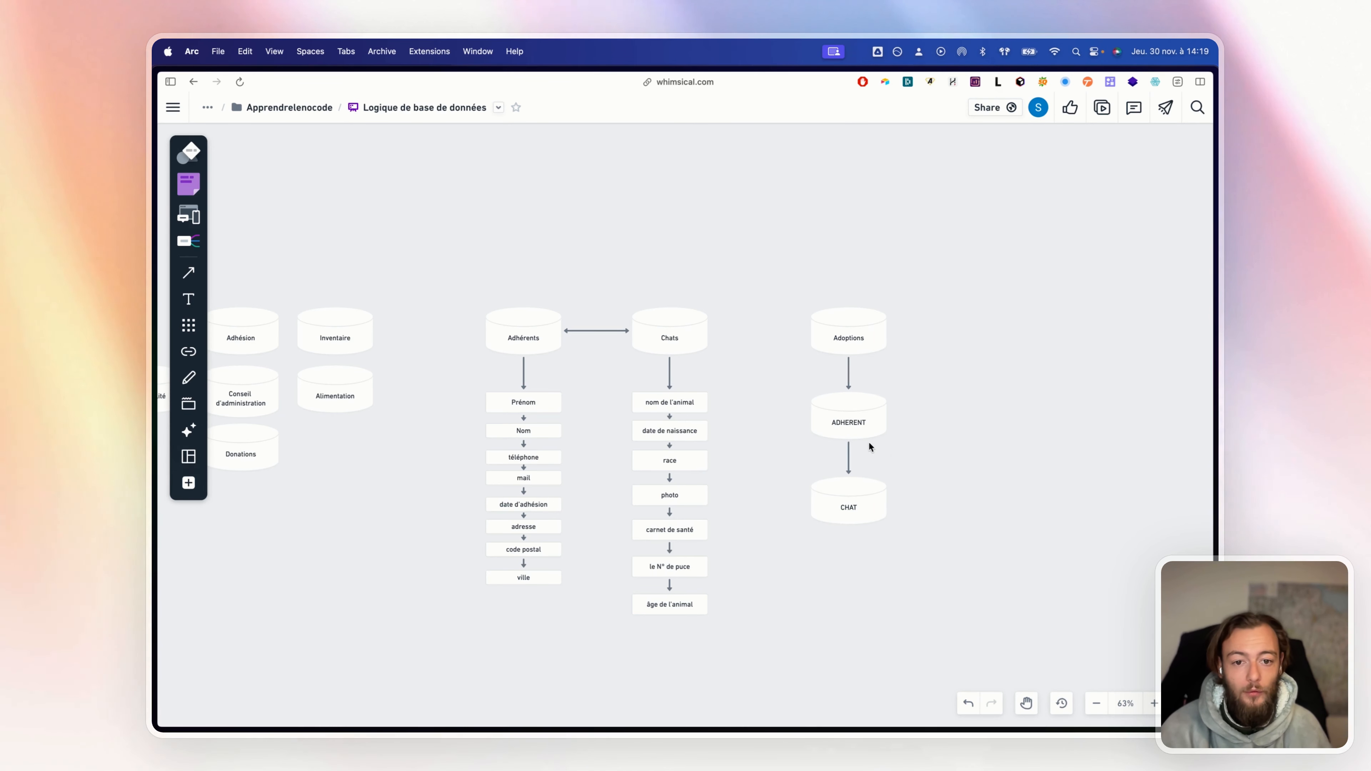
left_click(845, 505)
left_click_drag(845, 505, 849, 468)
left_click(1034, 496)
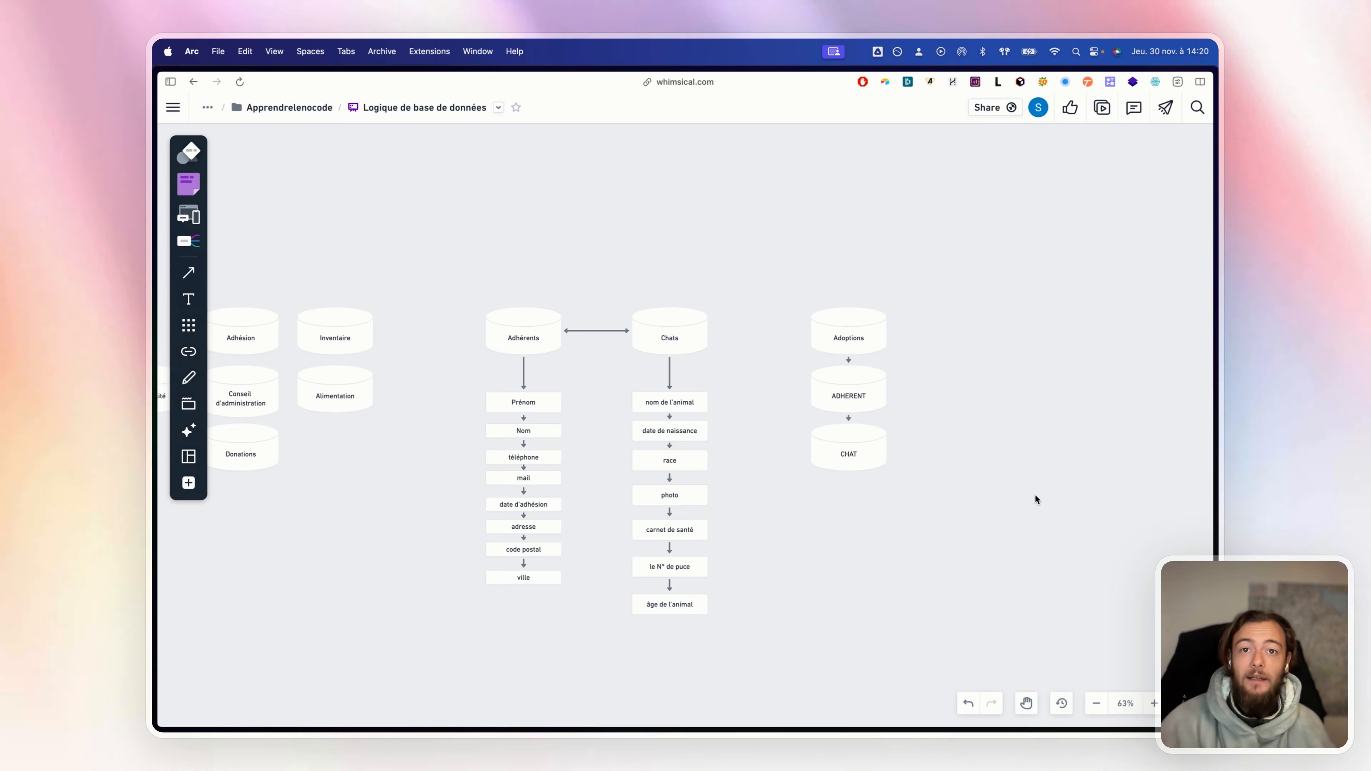
Drop a new cylinder from the diagram shapes onto empty canvas below Vétérinaire and Collectes
left_click_drag(754, 380, 1038, 361)
left_click_drag(506, 260, 474, 273)
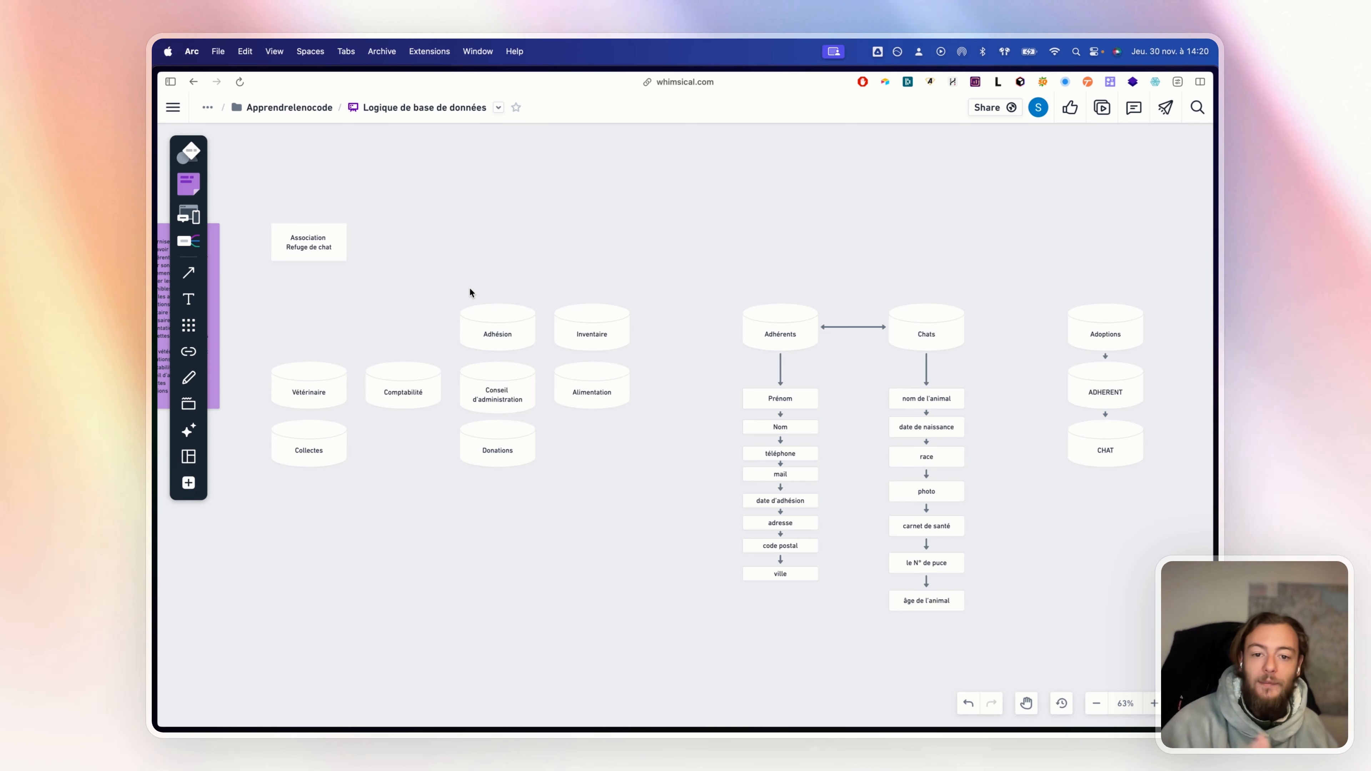
left_click_drag(905, 301, 765, 312)
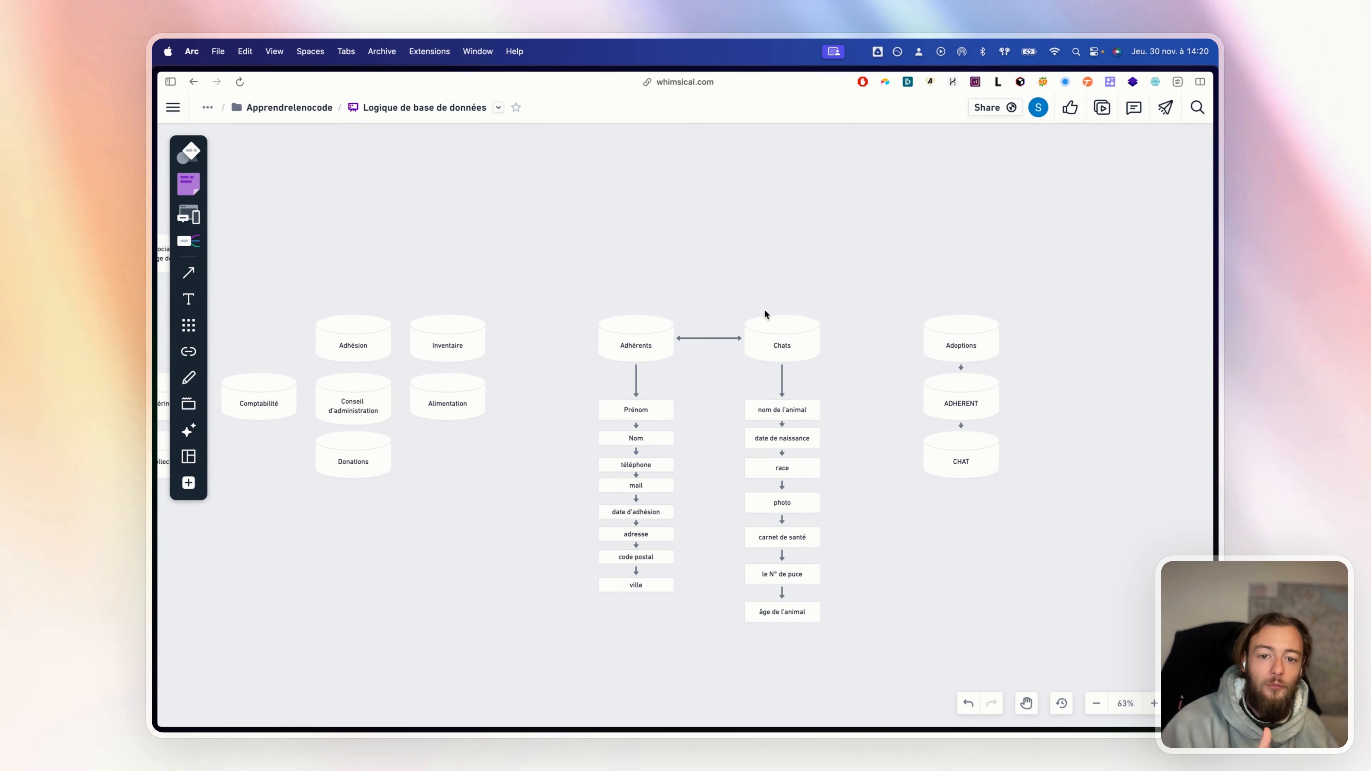
left_click_drag(639, 307, 942, 207)
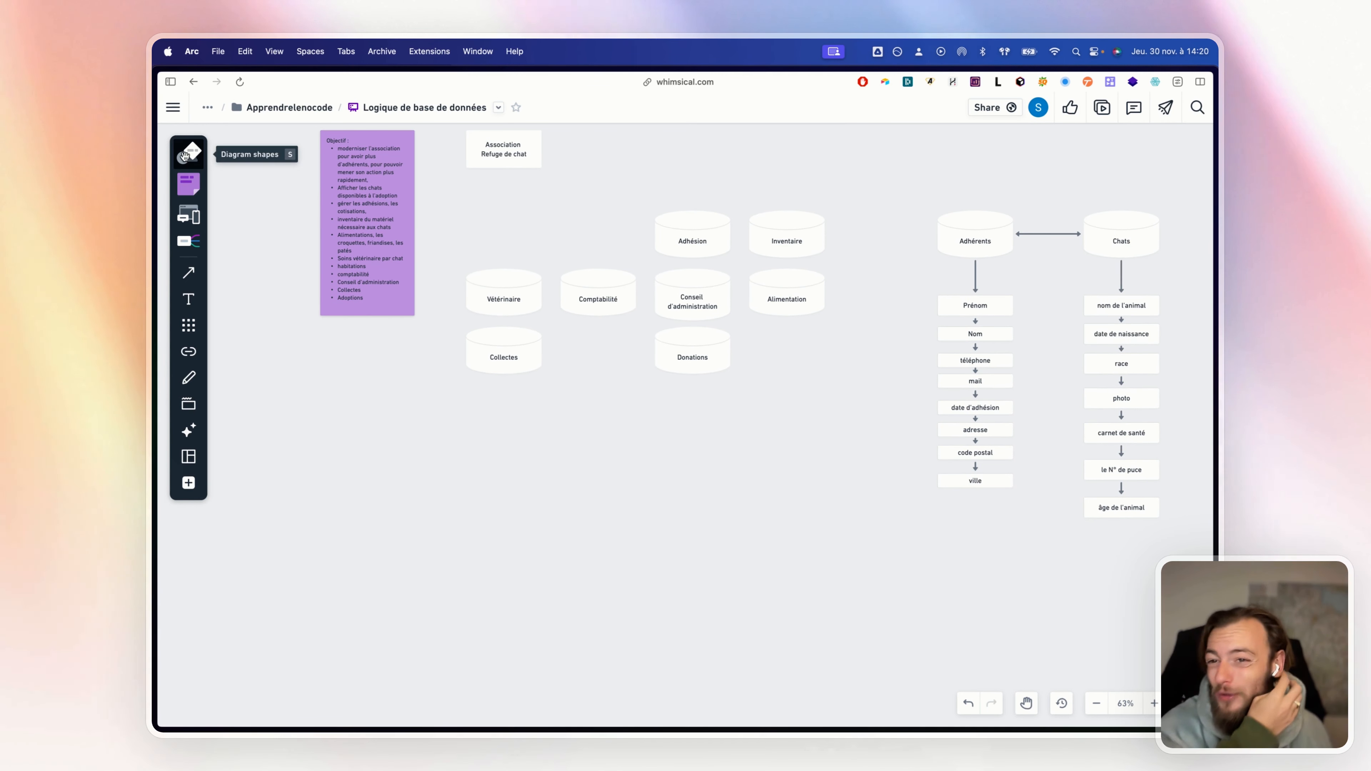
left_click(189, 153)
left_click_drag(187, 349, 522, 542)
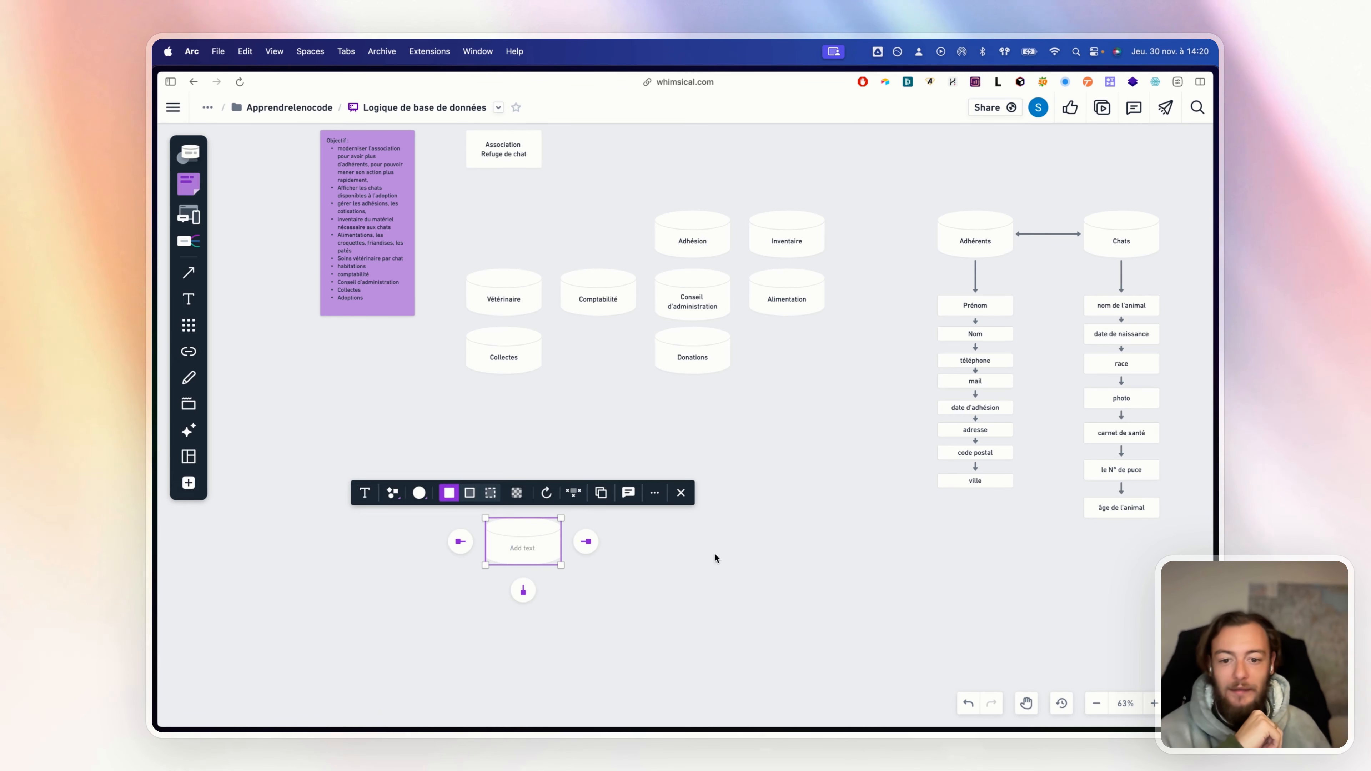
Duplicate the new cylinder twice to make a vertical column of three empty cylinders
left_click(604, 563)
left_click(553, 558)
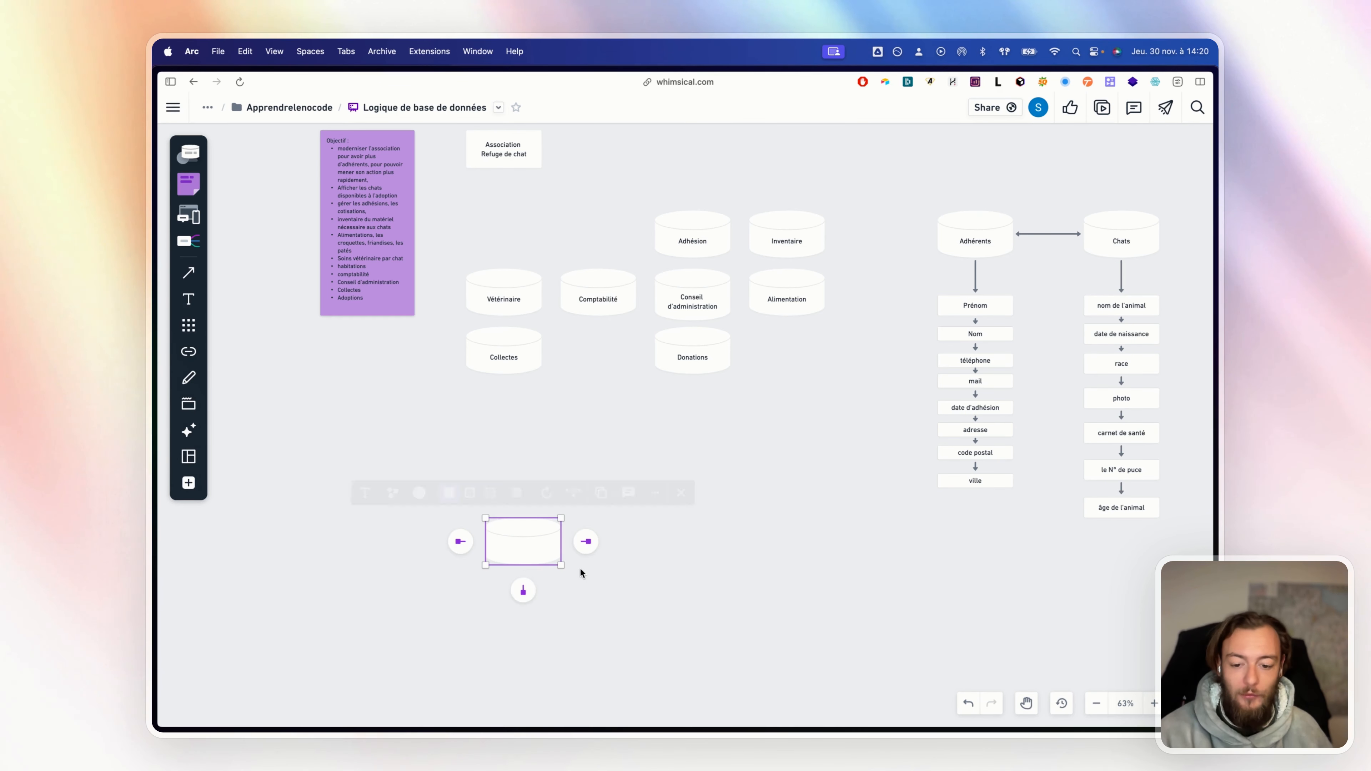
left_click_drag(560, 562, 539, 624)
key("super+d")
left_click(849, 484)
left_click_drag(739, 503, 702, 458)
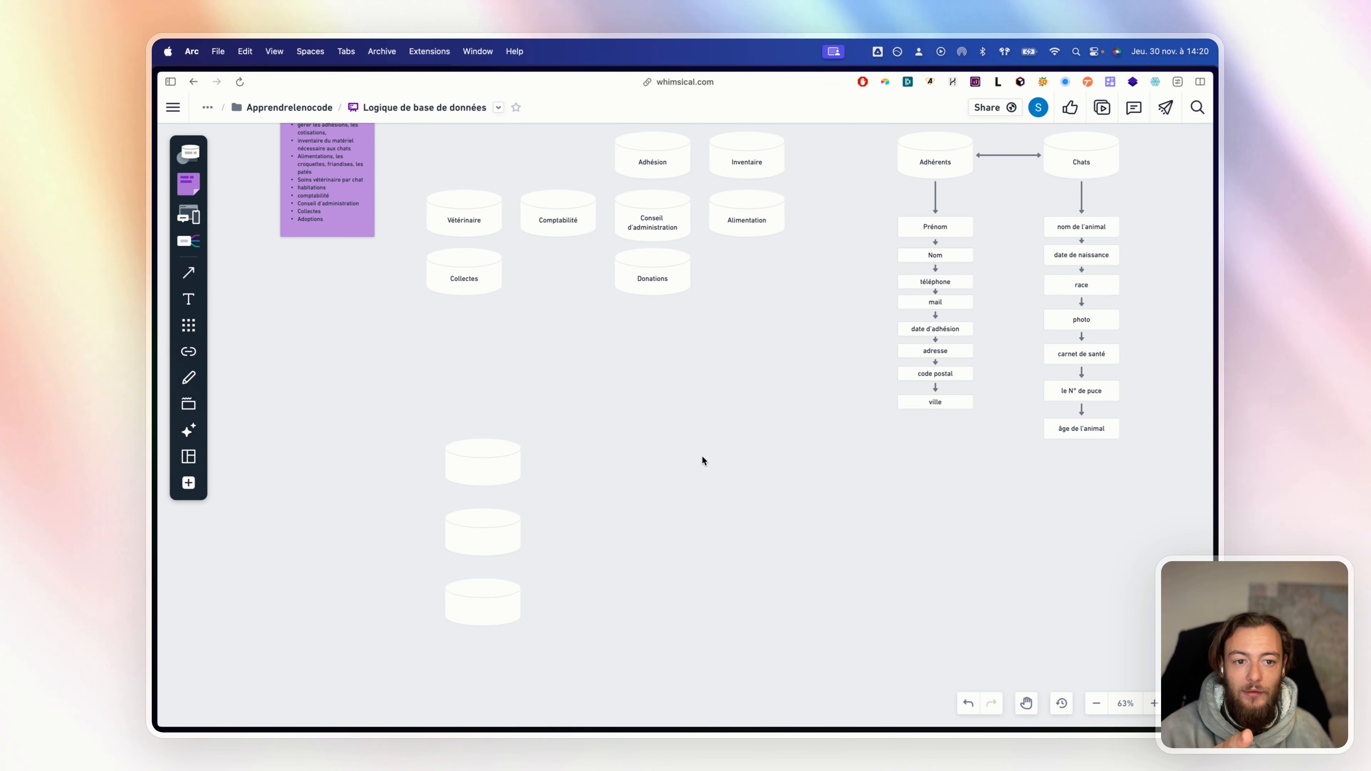
left_click(448, 466)
left_click(751, 508)
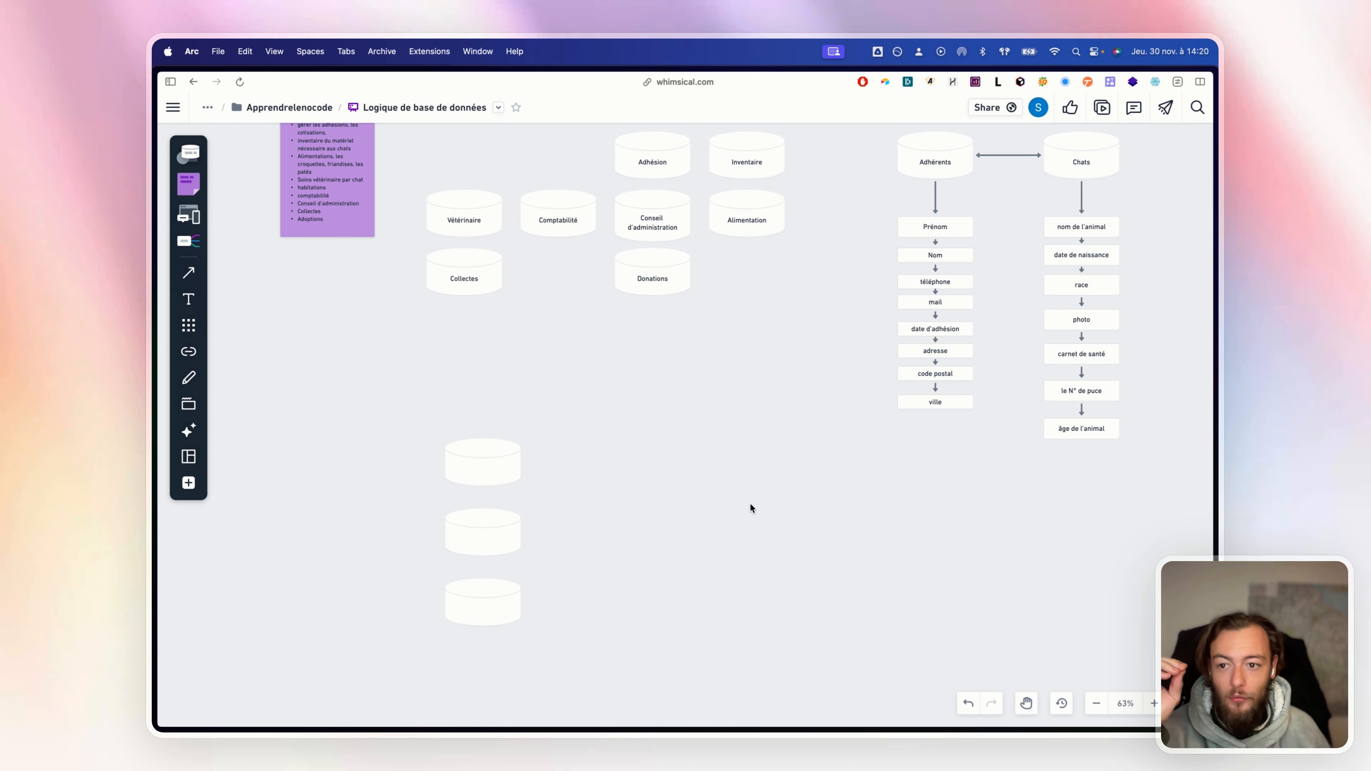
Add a large 6XL '1 : 1' text label beside the empty cylinders
left_click(186, 302)
left_click(595, 460)
type("1")
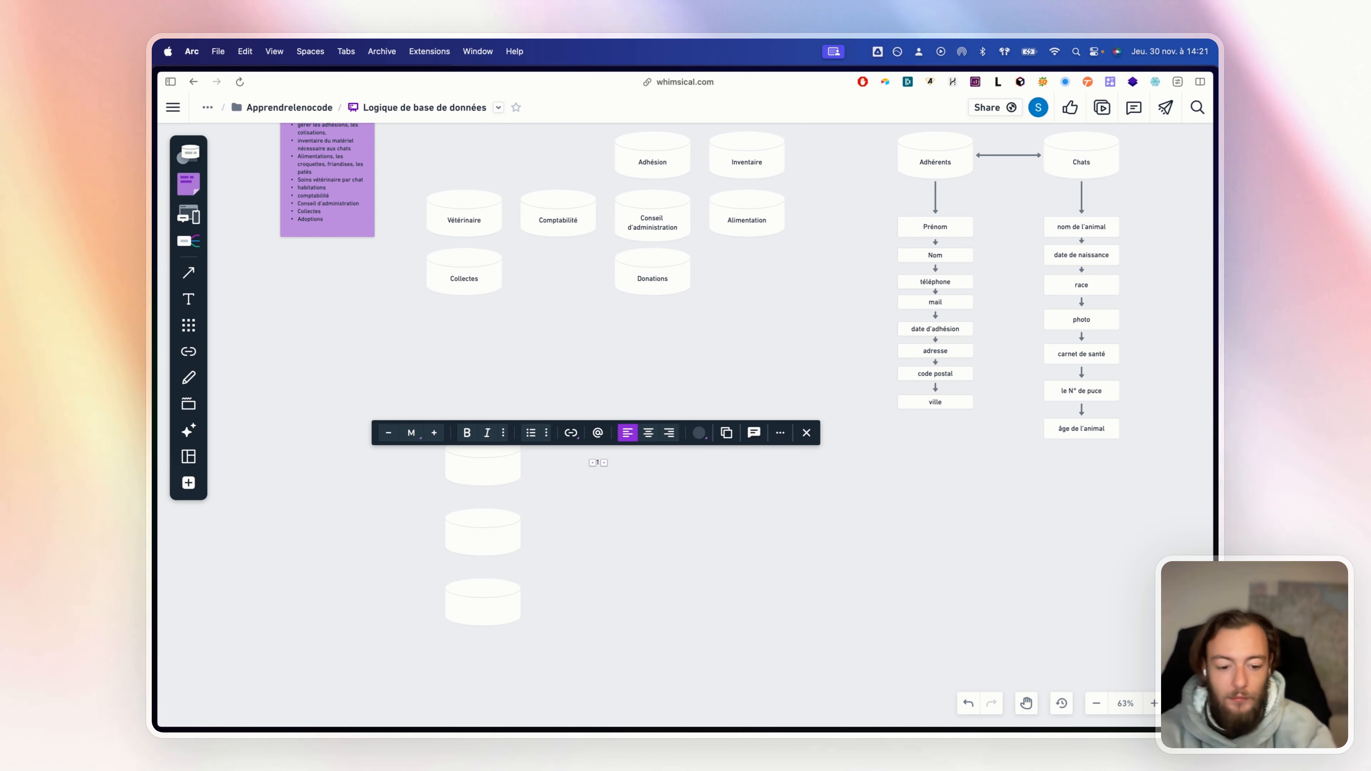
type(" : 1")
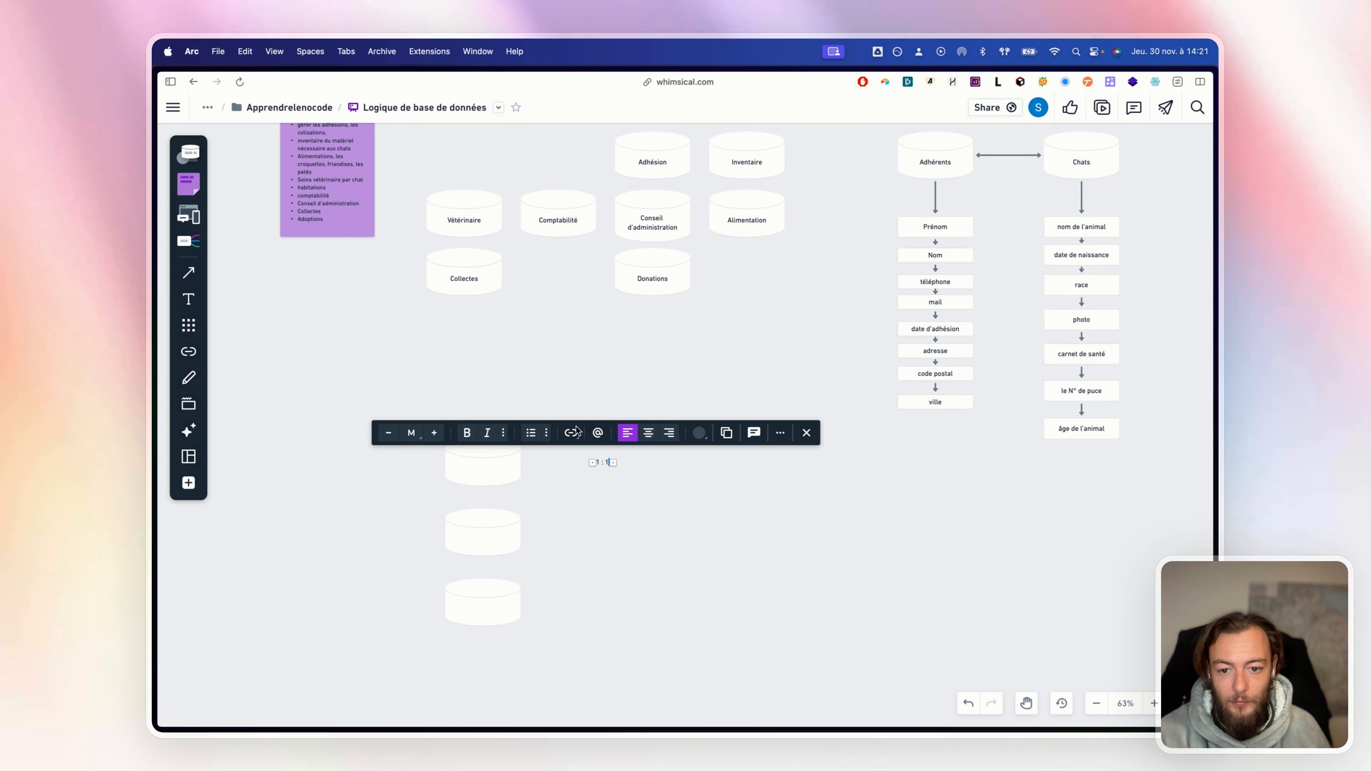
left_click(435, 433)
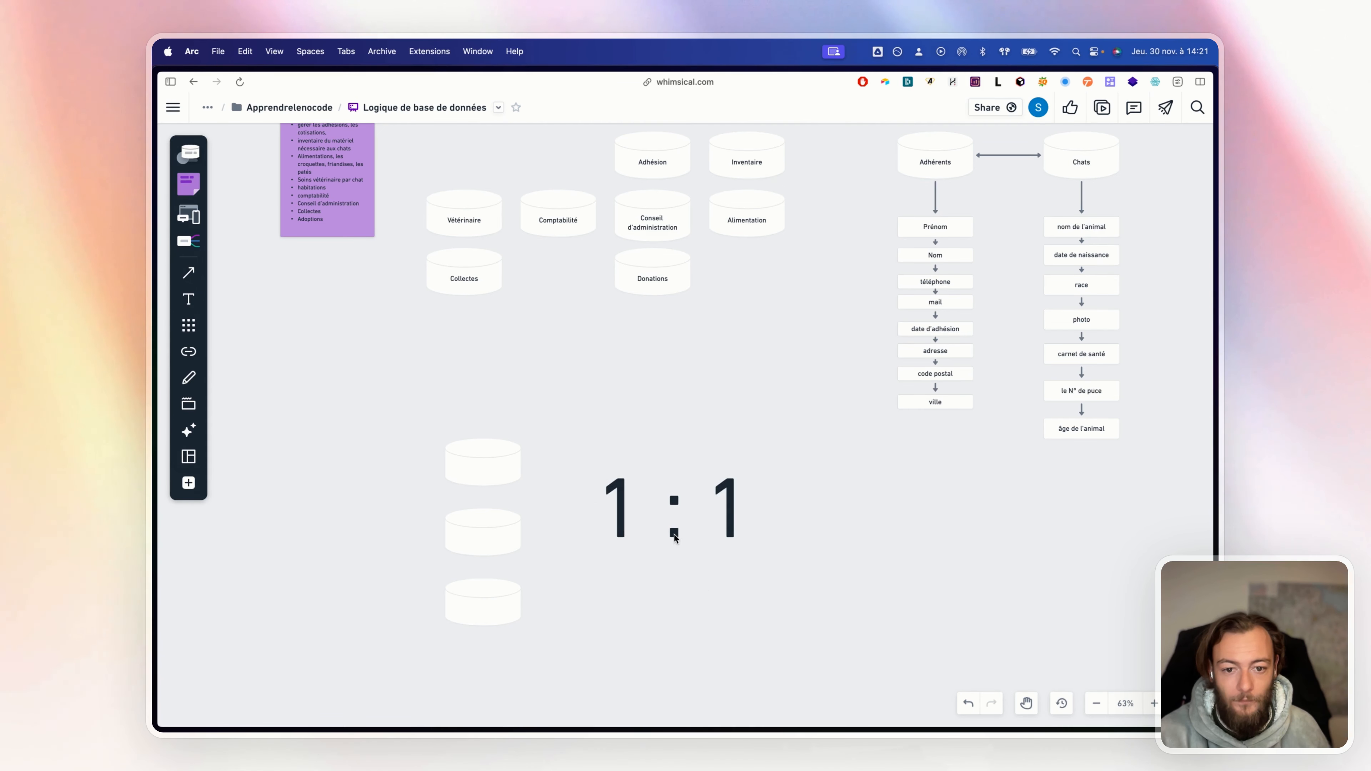
left_click_drag(681, 539, 668, 443)
left_click(697, 445)
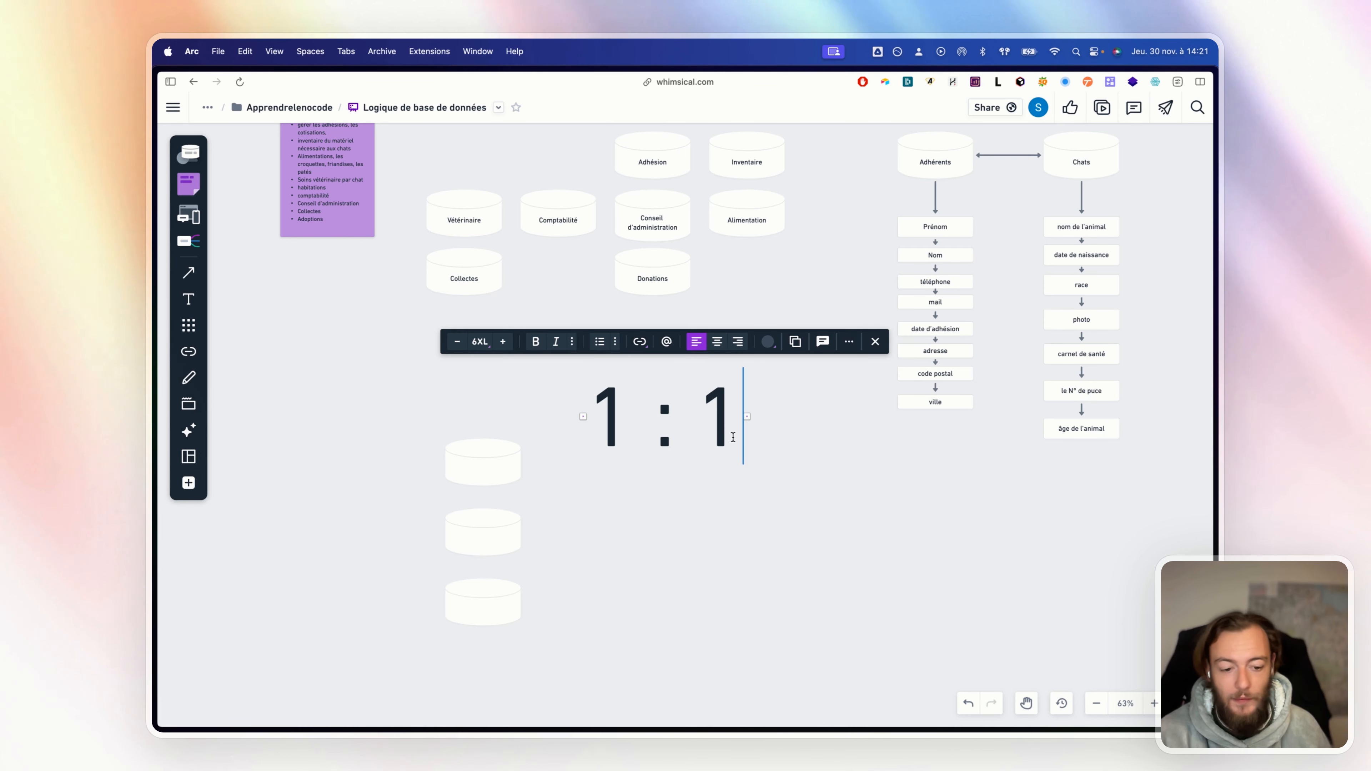
Extend the label with '1 : n' and 'n : n' lines, one per cylinder
type("1:")
key("BackSpace")
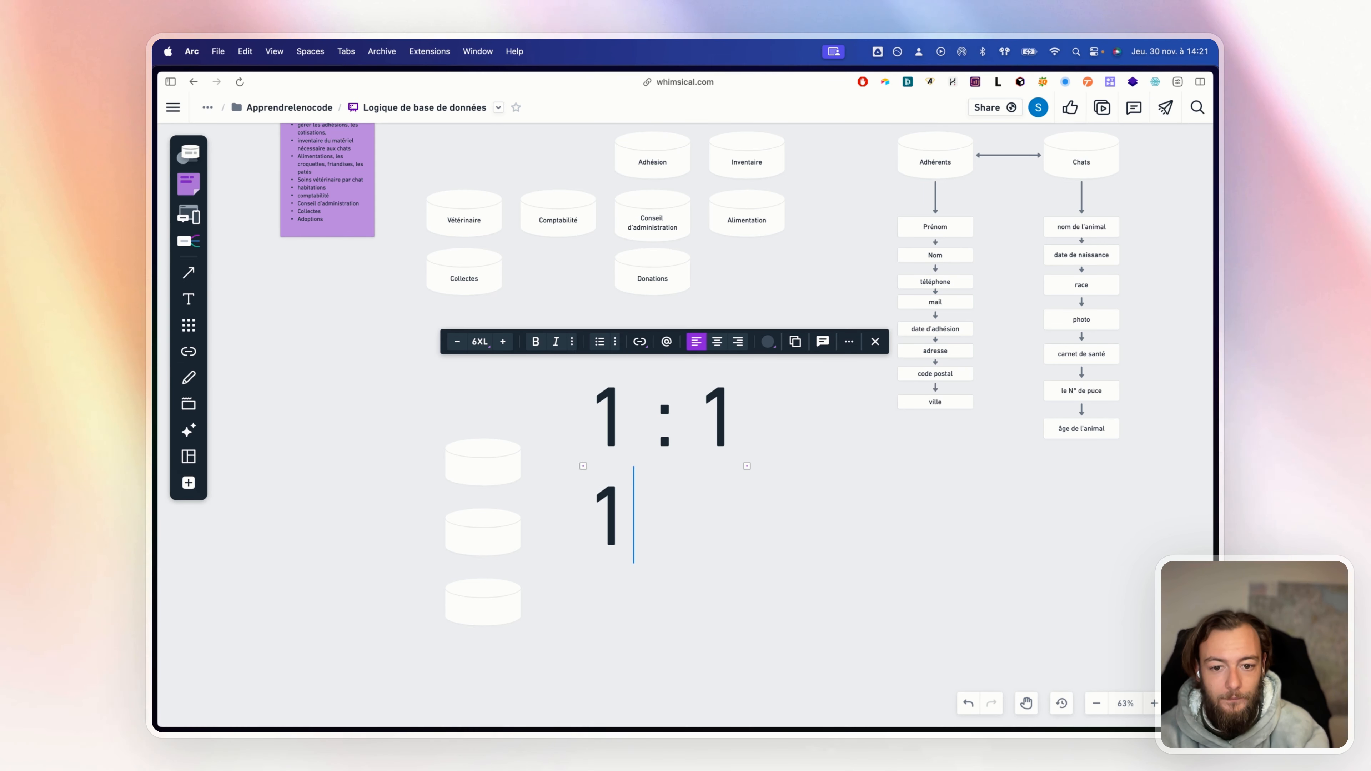
type(": n")
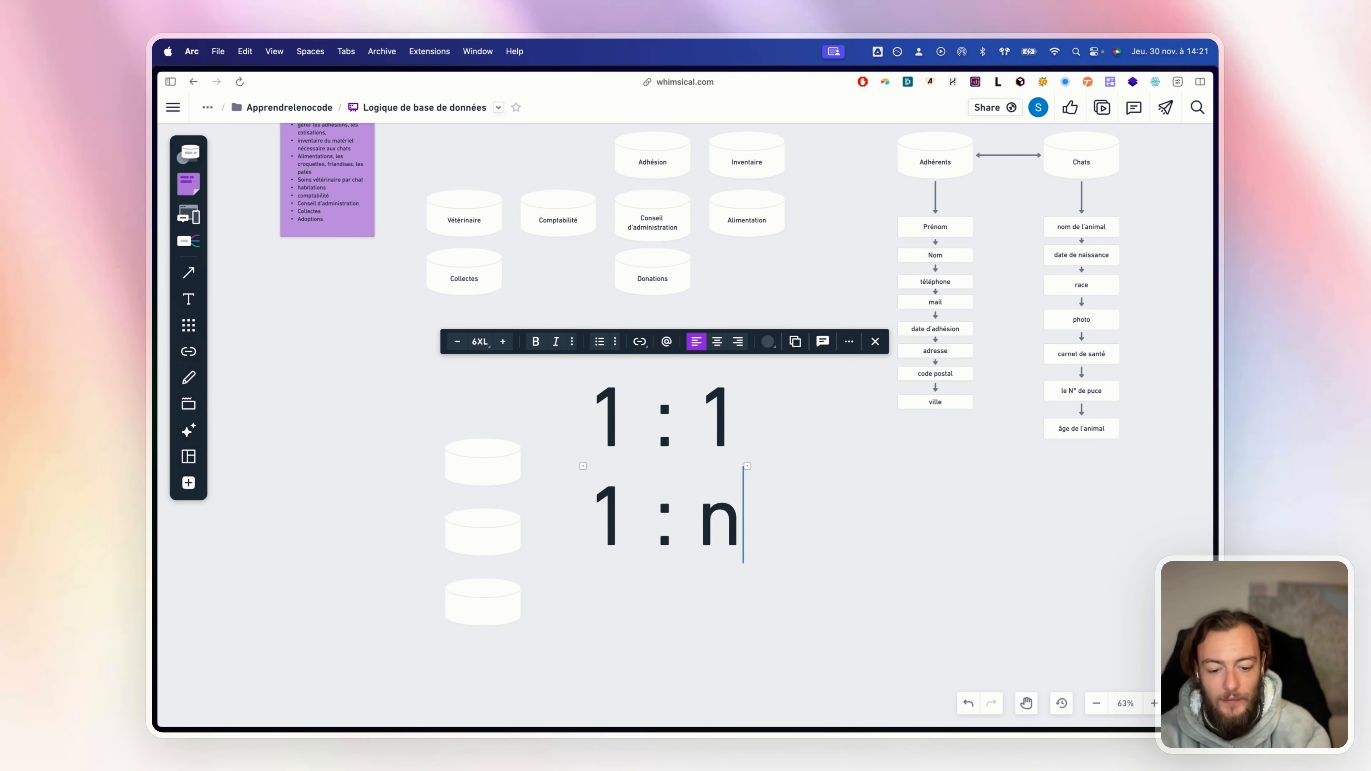
key("Return")
type("n ;")
key("Return")
type(":")
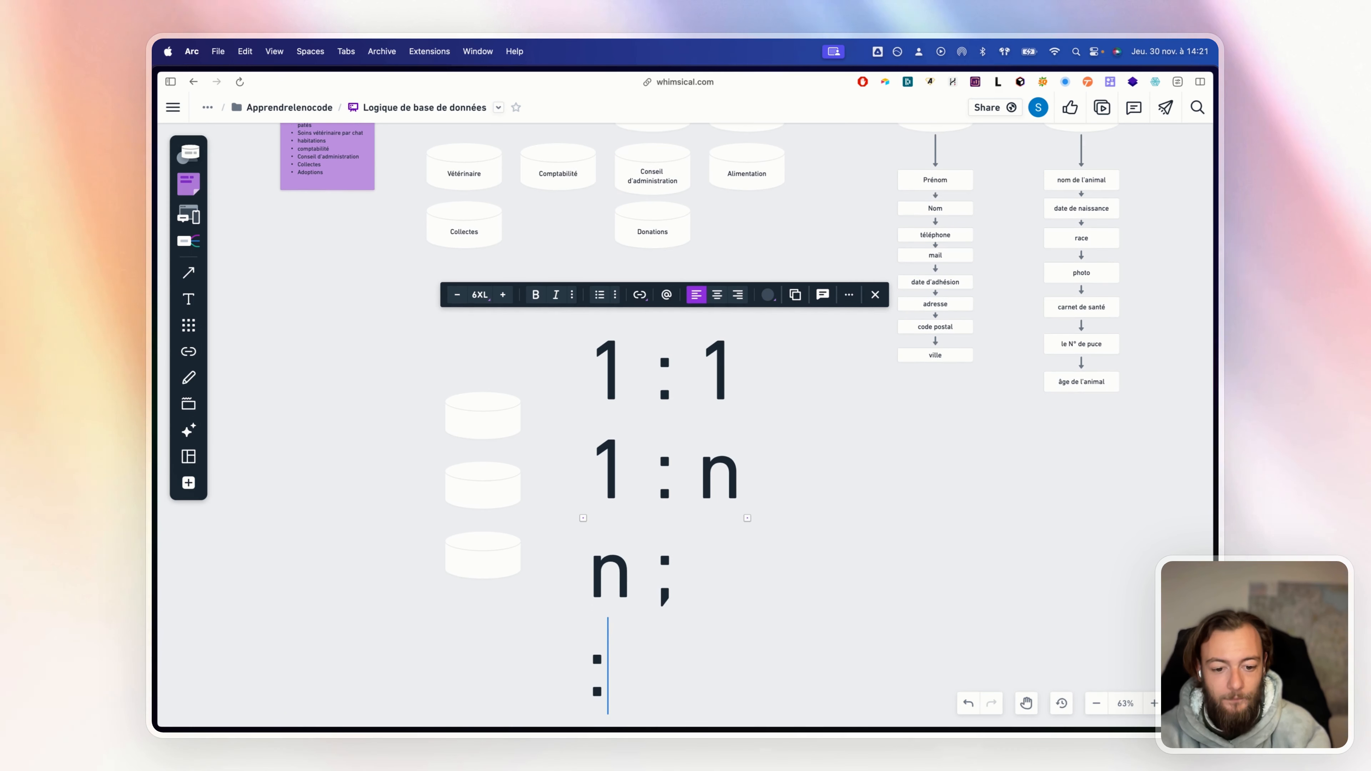
type(" 1 1")
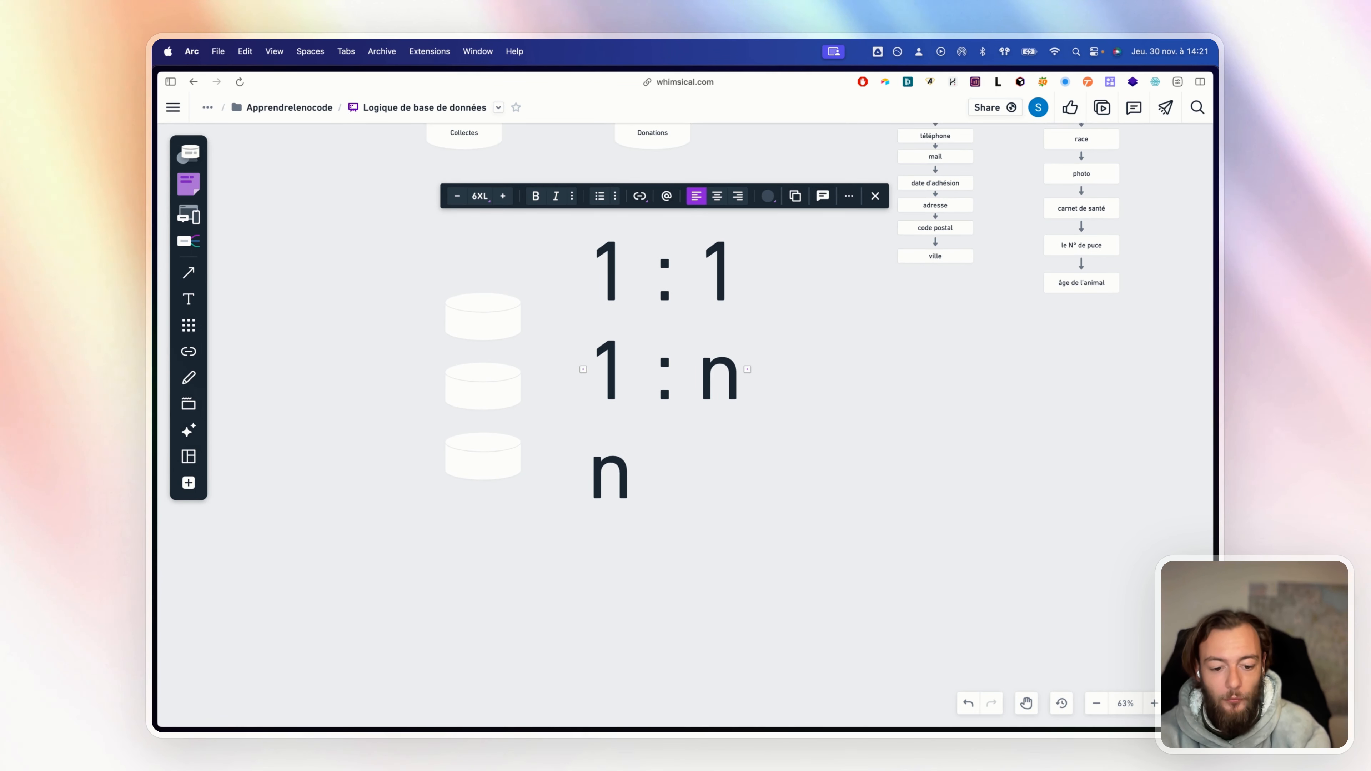
type(" : n")
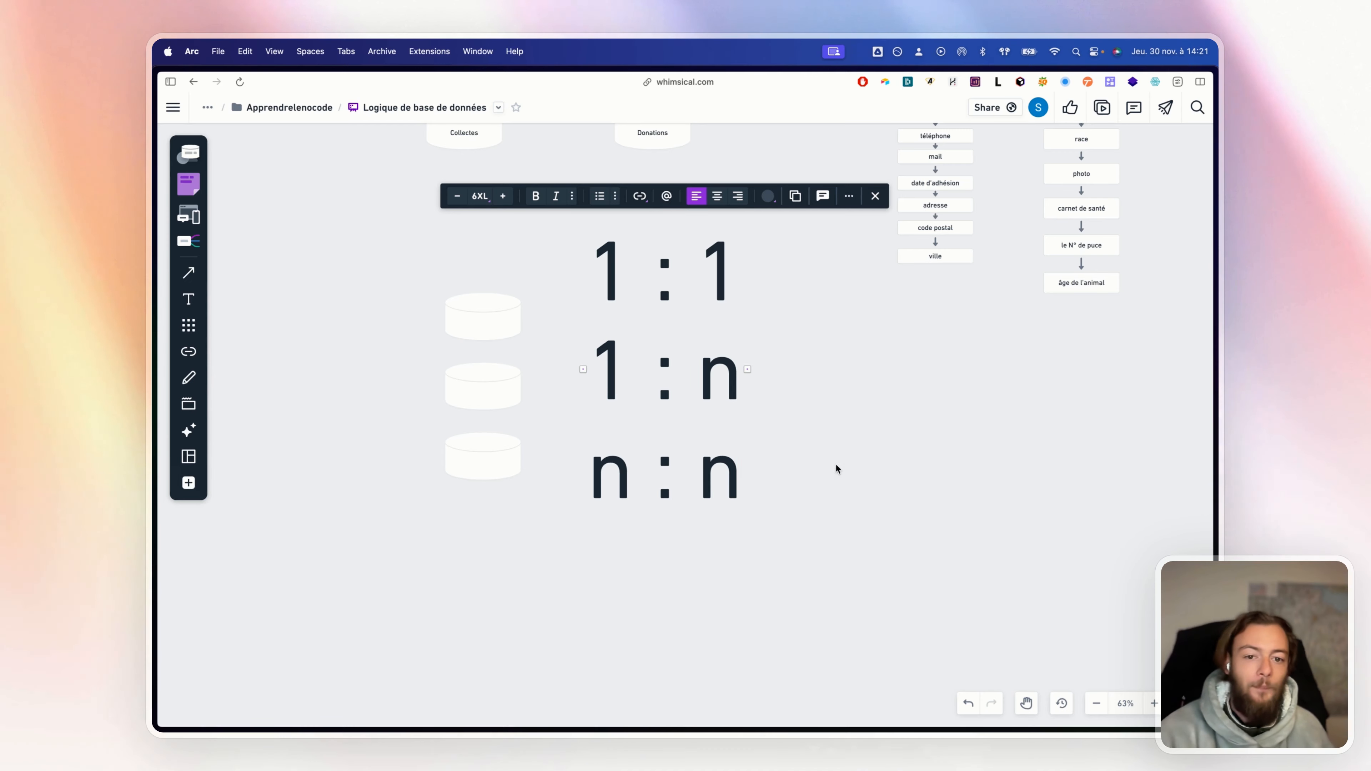
left_click(824, 385)
left_click_drag(824, 384, 784, 413)
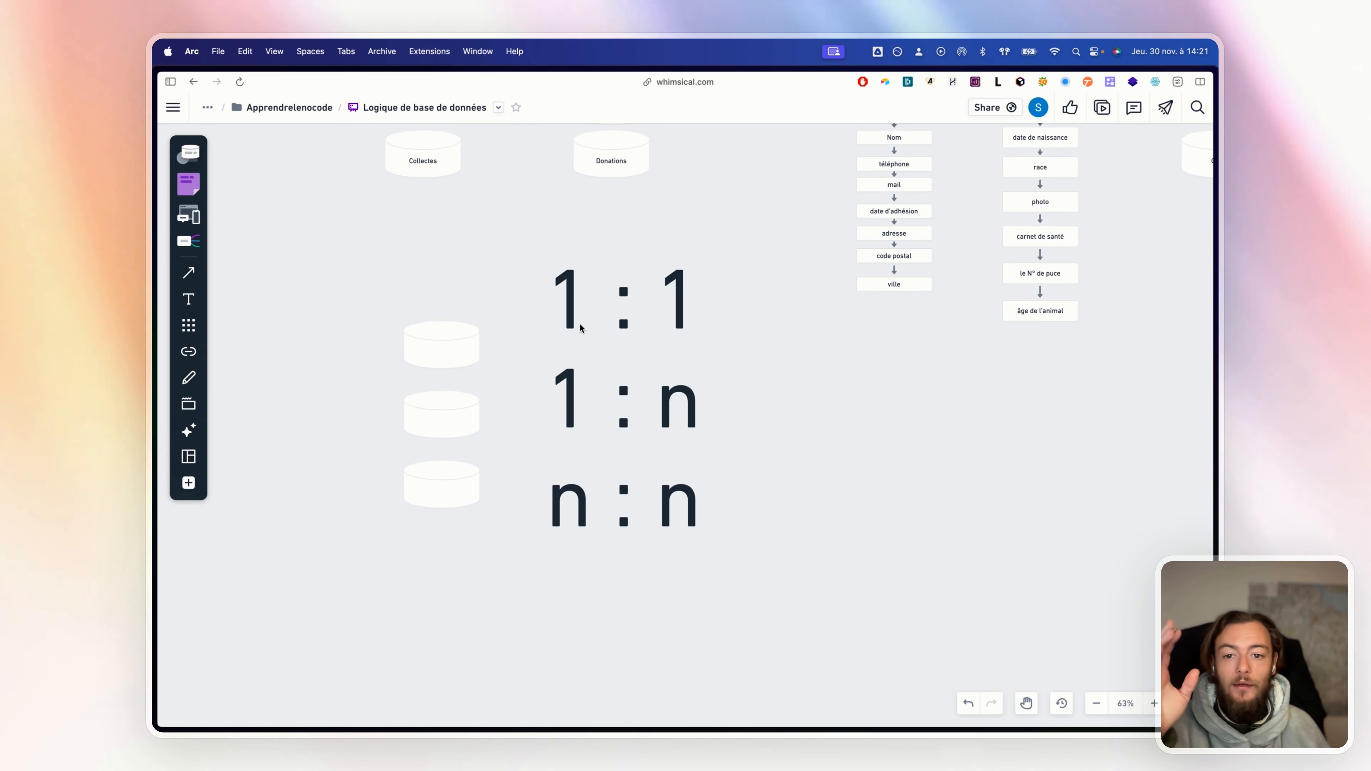
left_click_drag(575, 314, 575, 331)
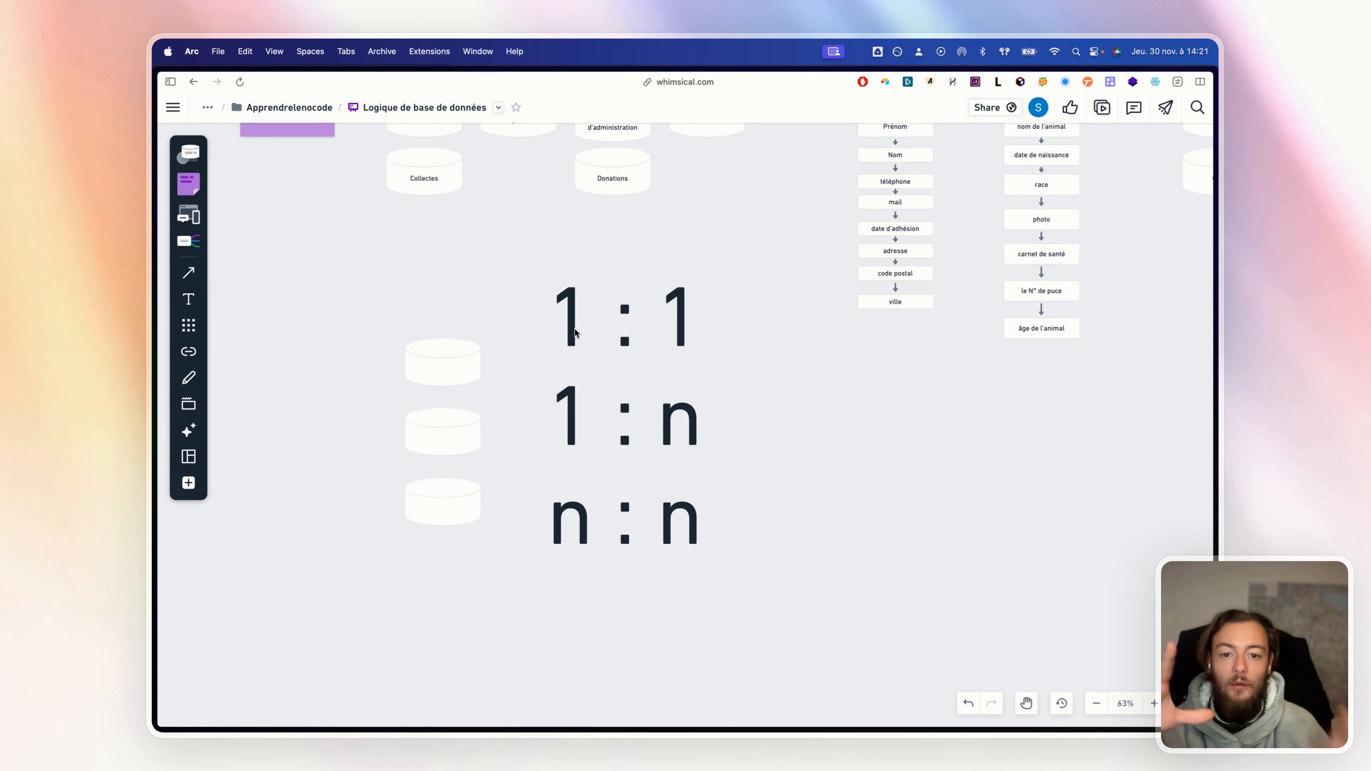
left_click_drag(817, 398, 750, 474)
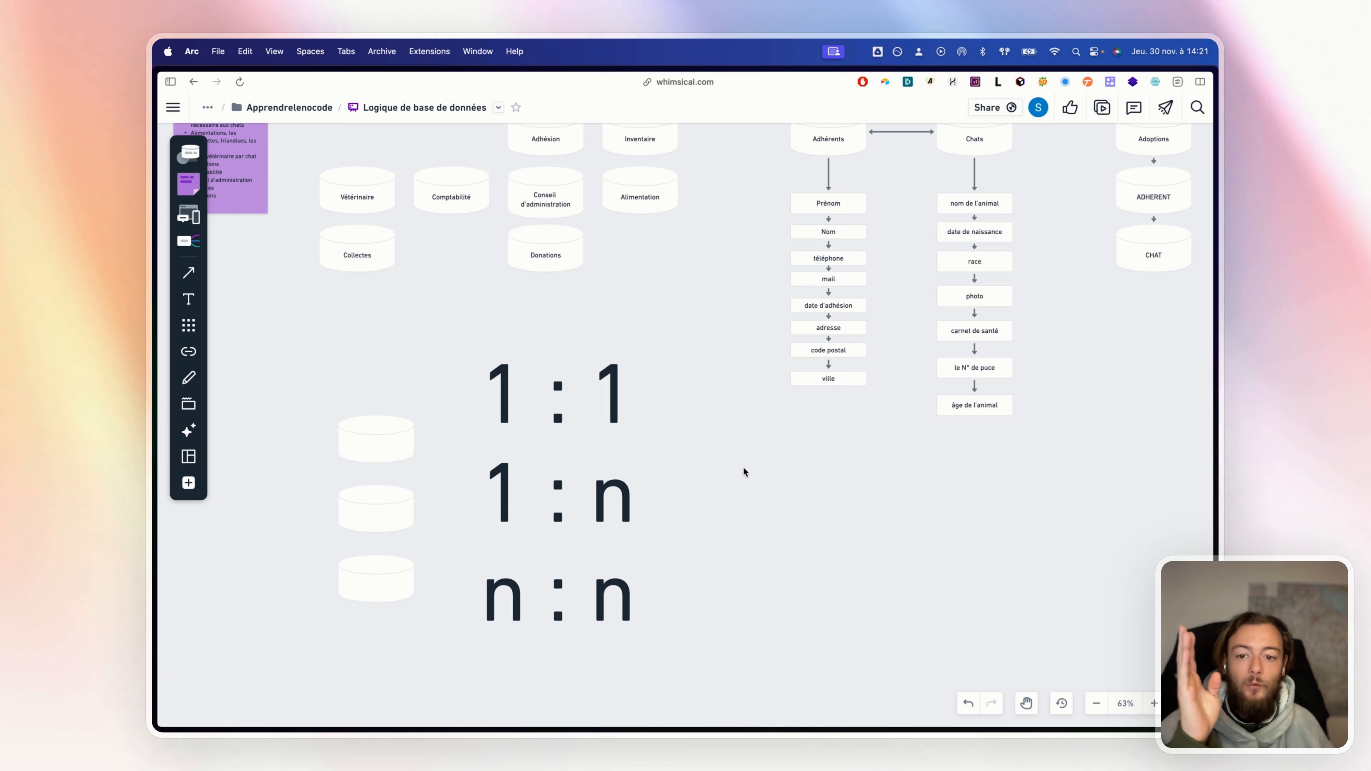
left_click(508, 384)
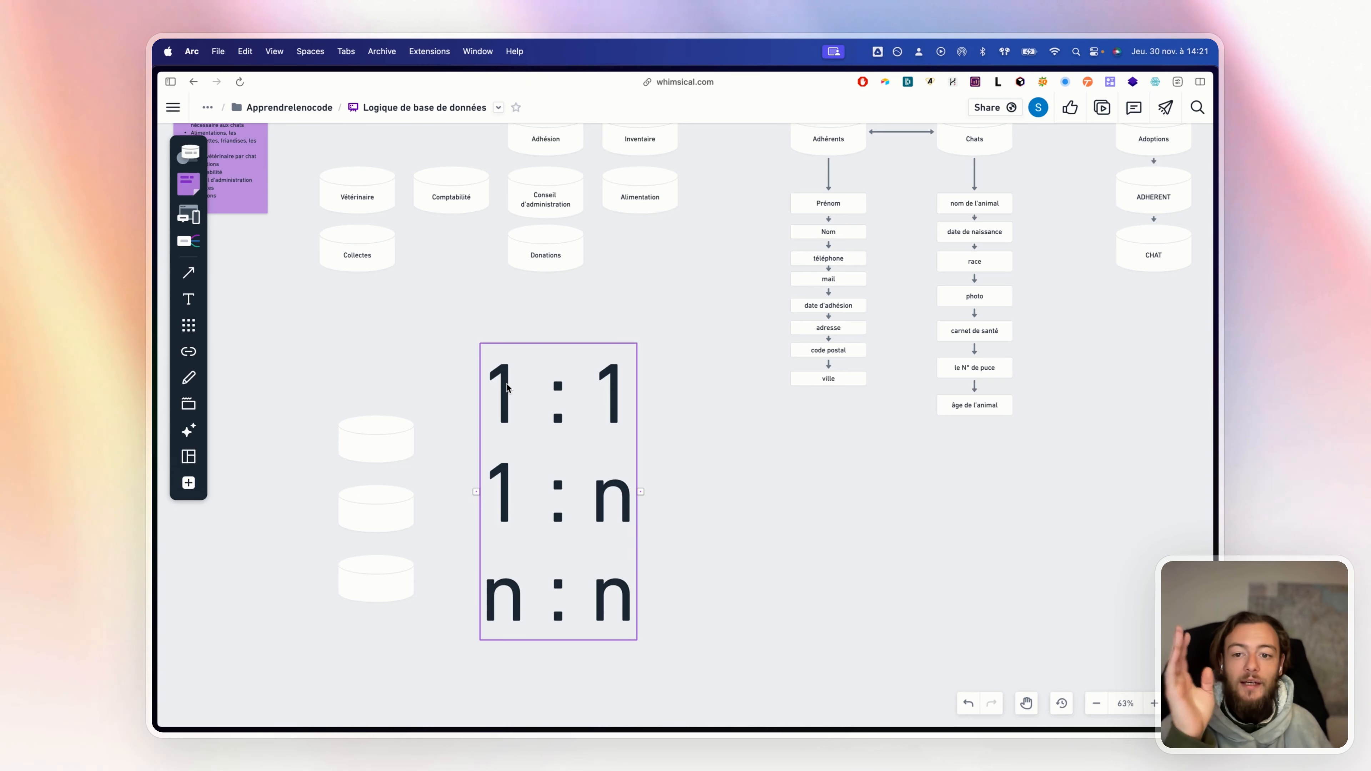
left_click(600, 372)
left_click(651, 417)
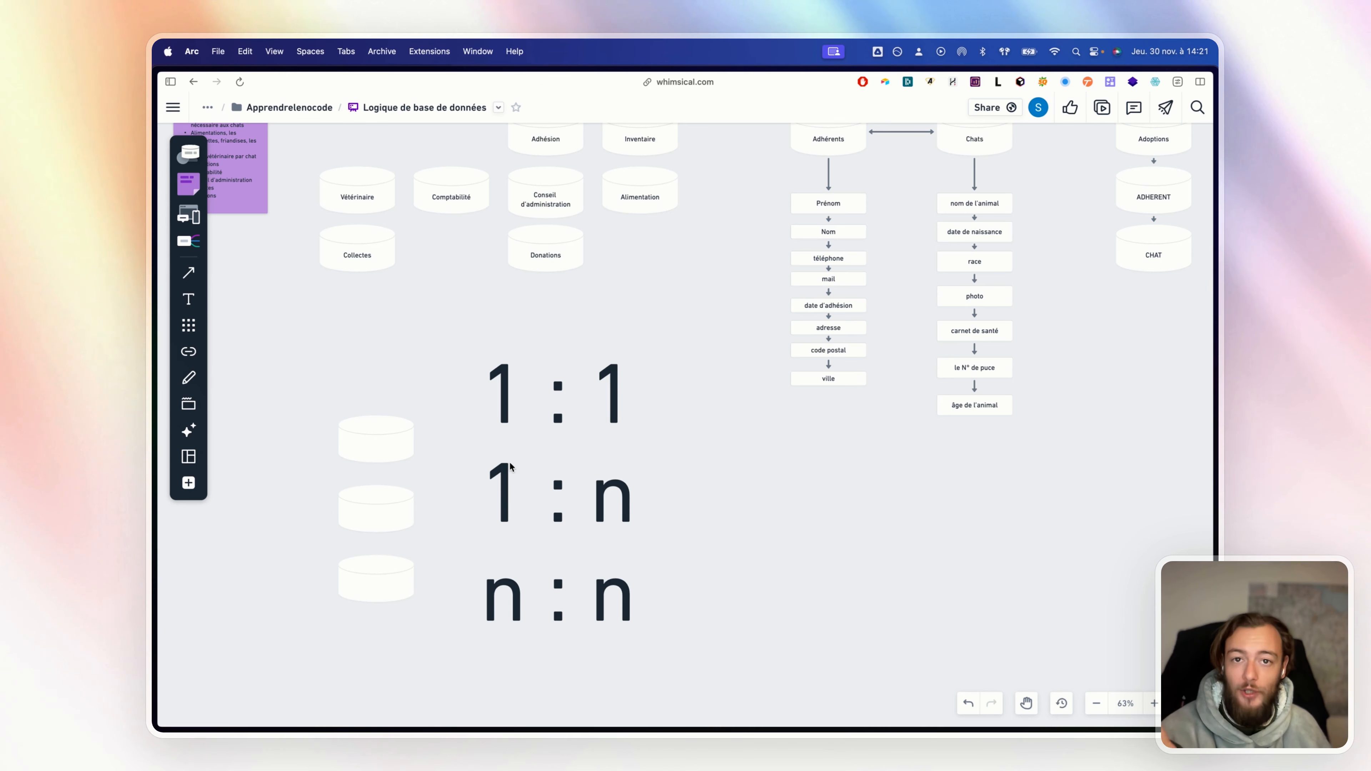
left_click(479, 483)
double_click(613, 496)
left_click(720, 502)
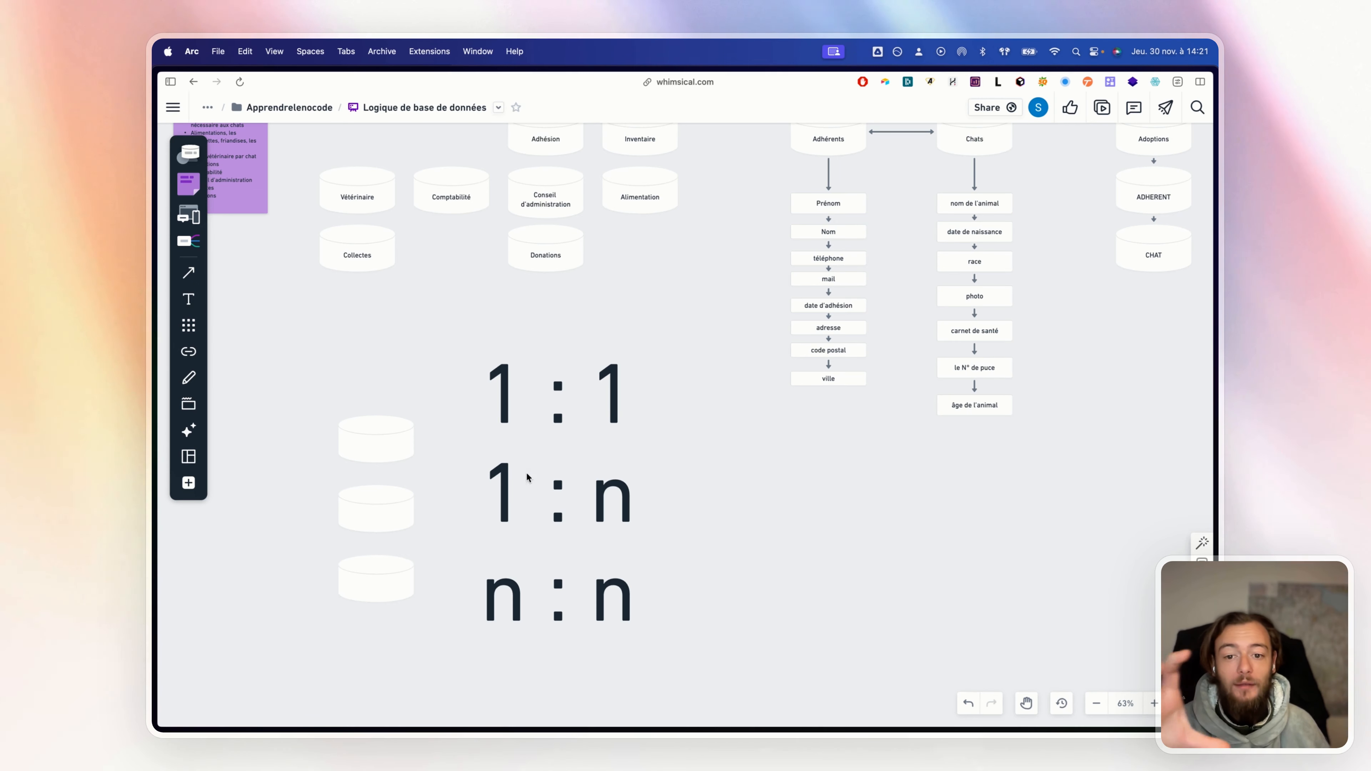
left_click(510, 480)
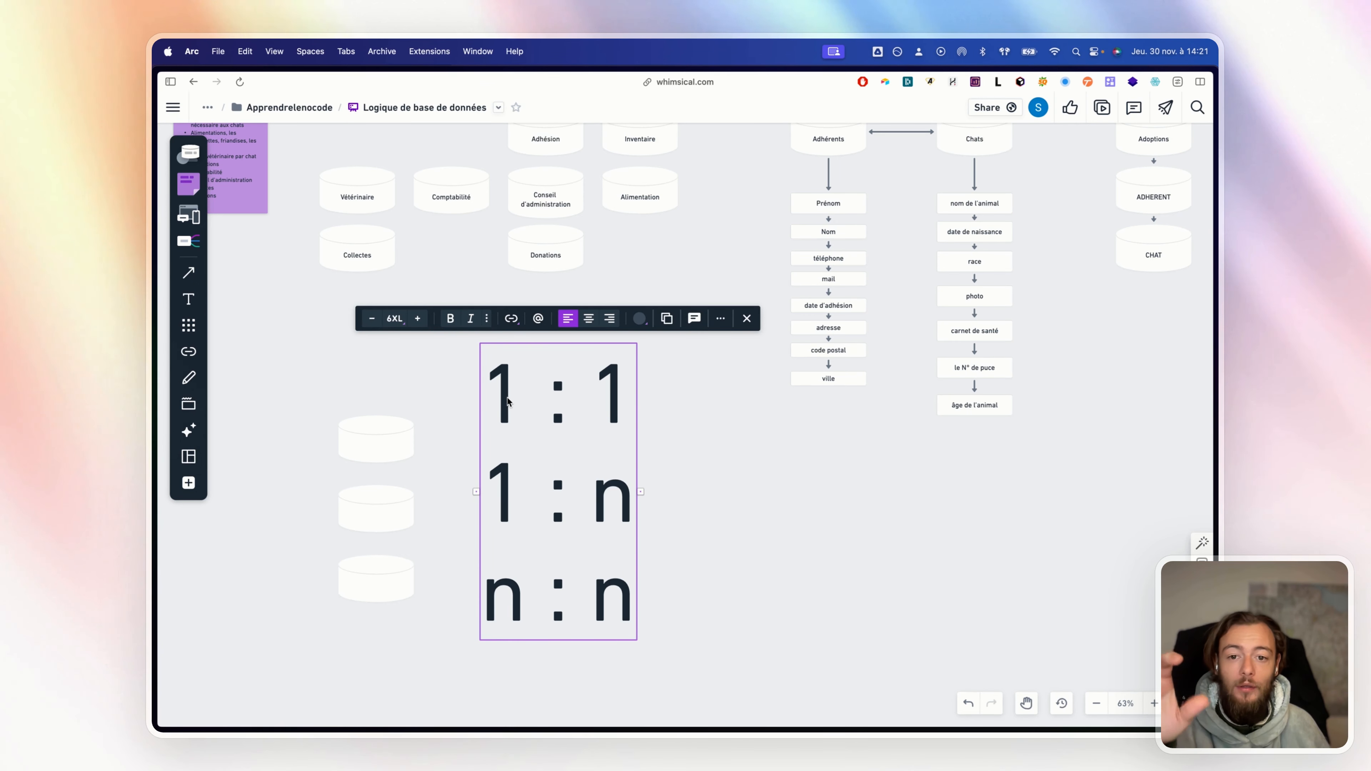
left_click(511, 409)
left_click_drag(481, 389, 623, 388)
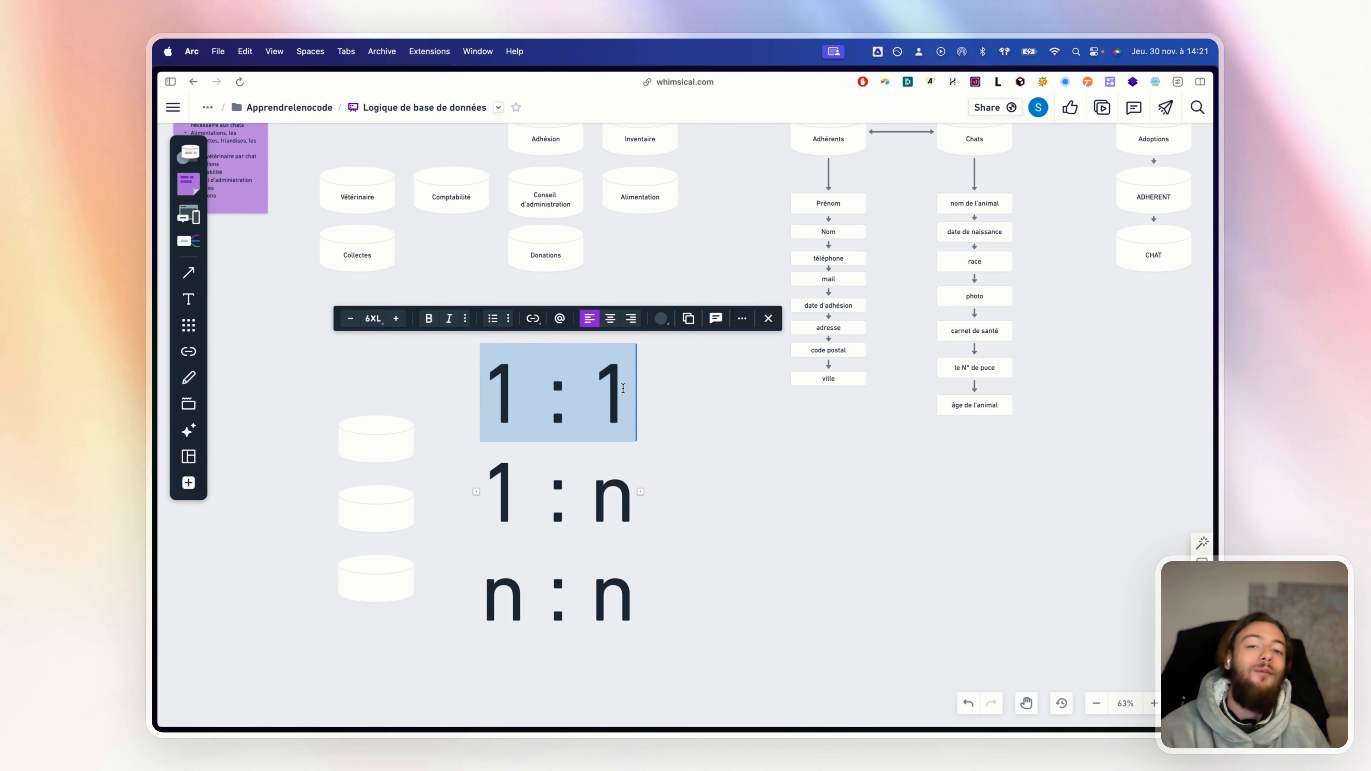
left_click(714, 430)
double_click(529, 478)
left_click_drag(486, 488, 647, 501)
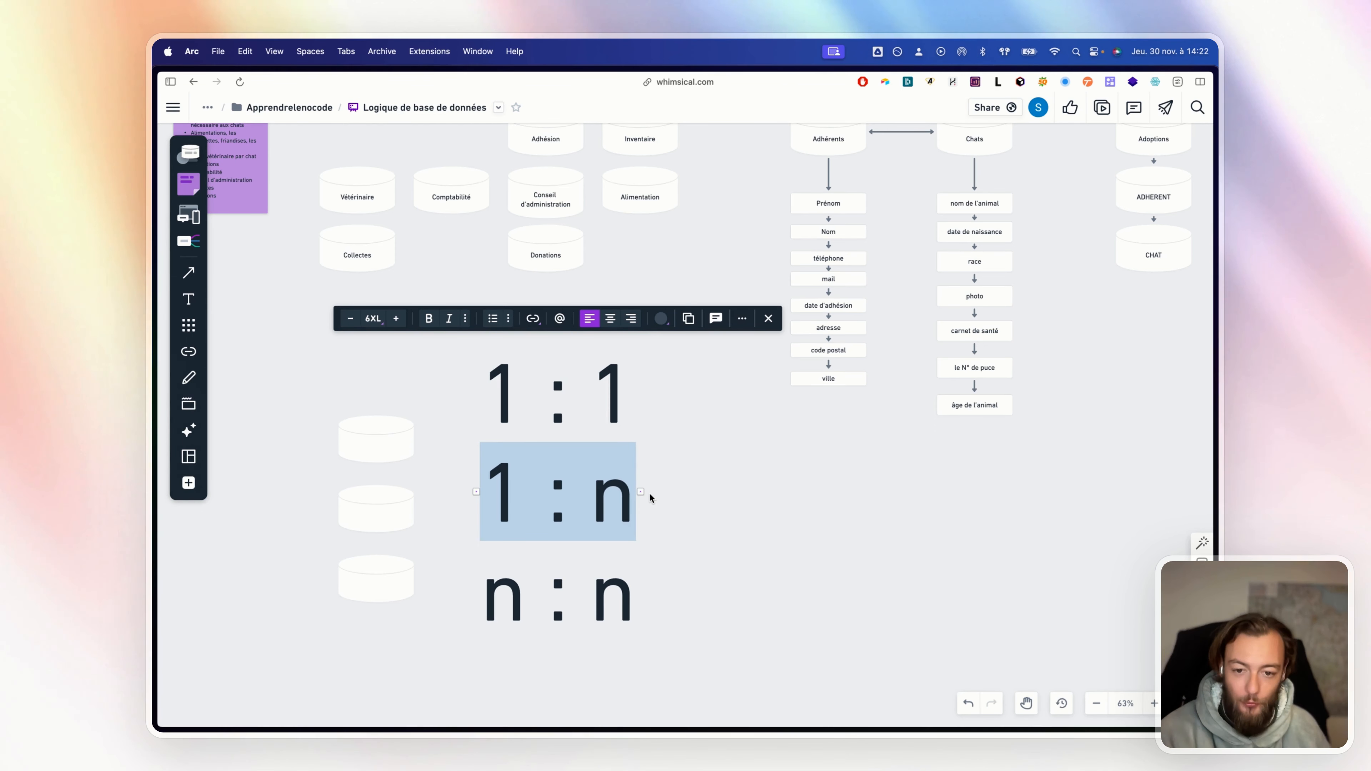
left_click(515, 589)
left_click(492, 594)
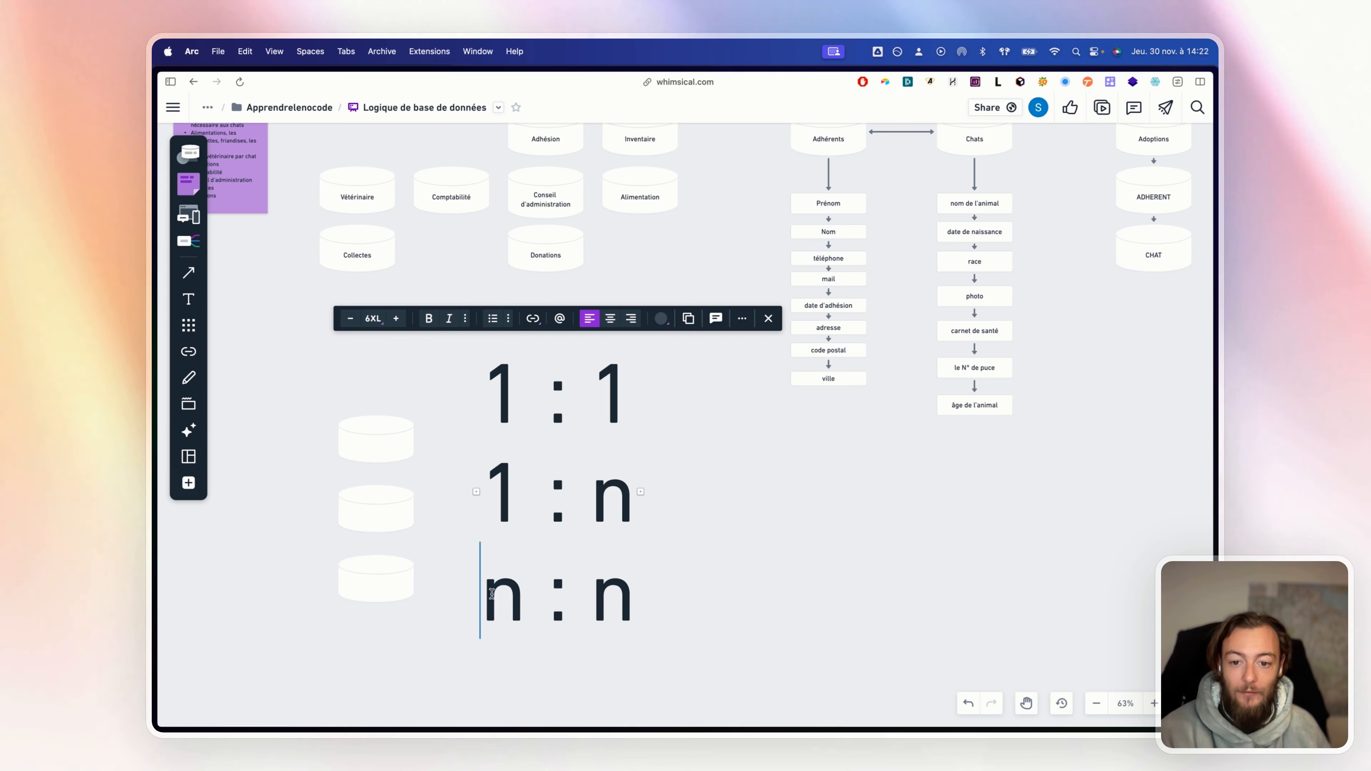
left_click_drag(492, 594, 521, 590)
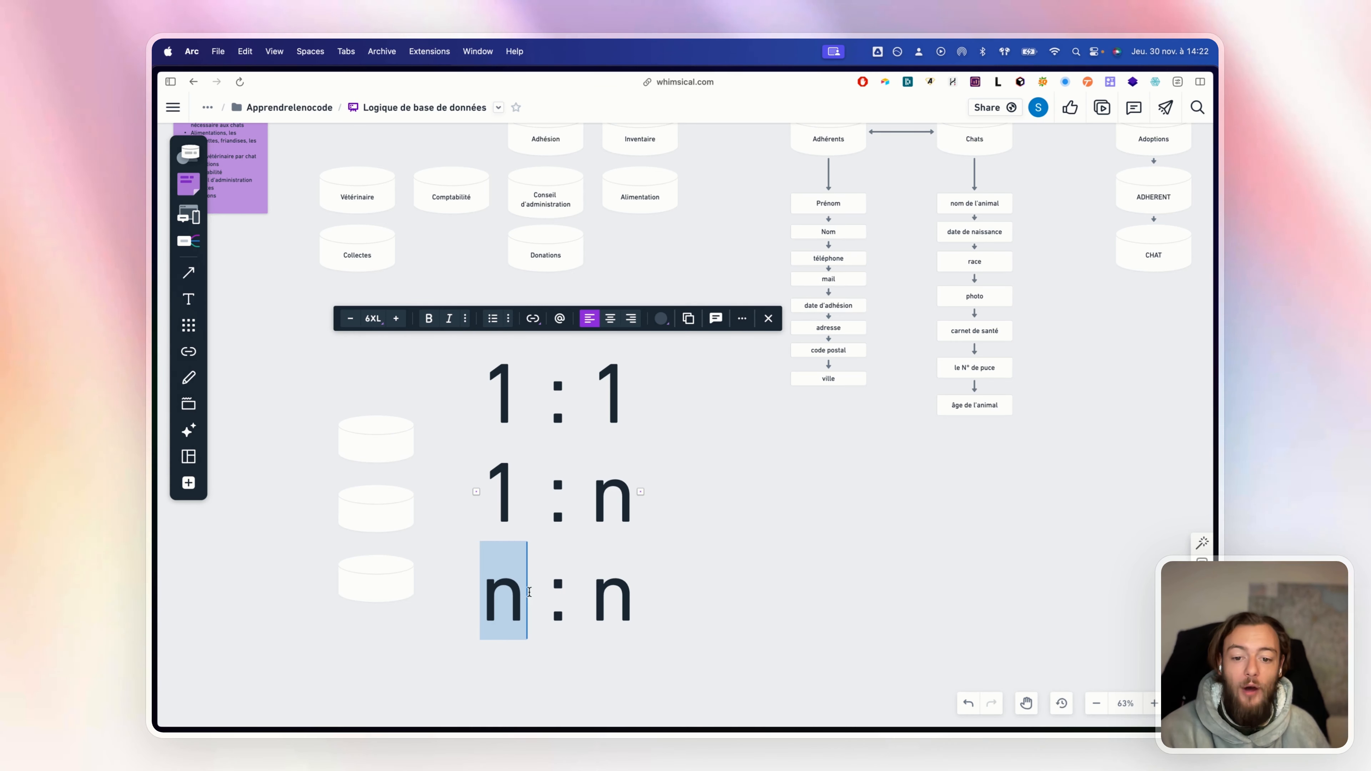
double_click(623, 606)
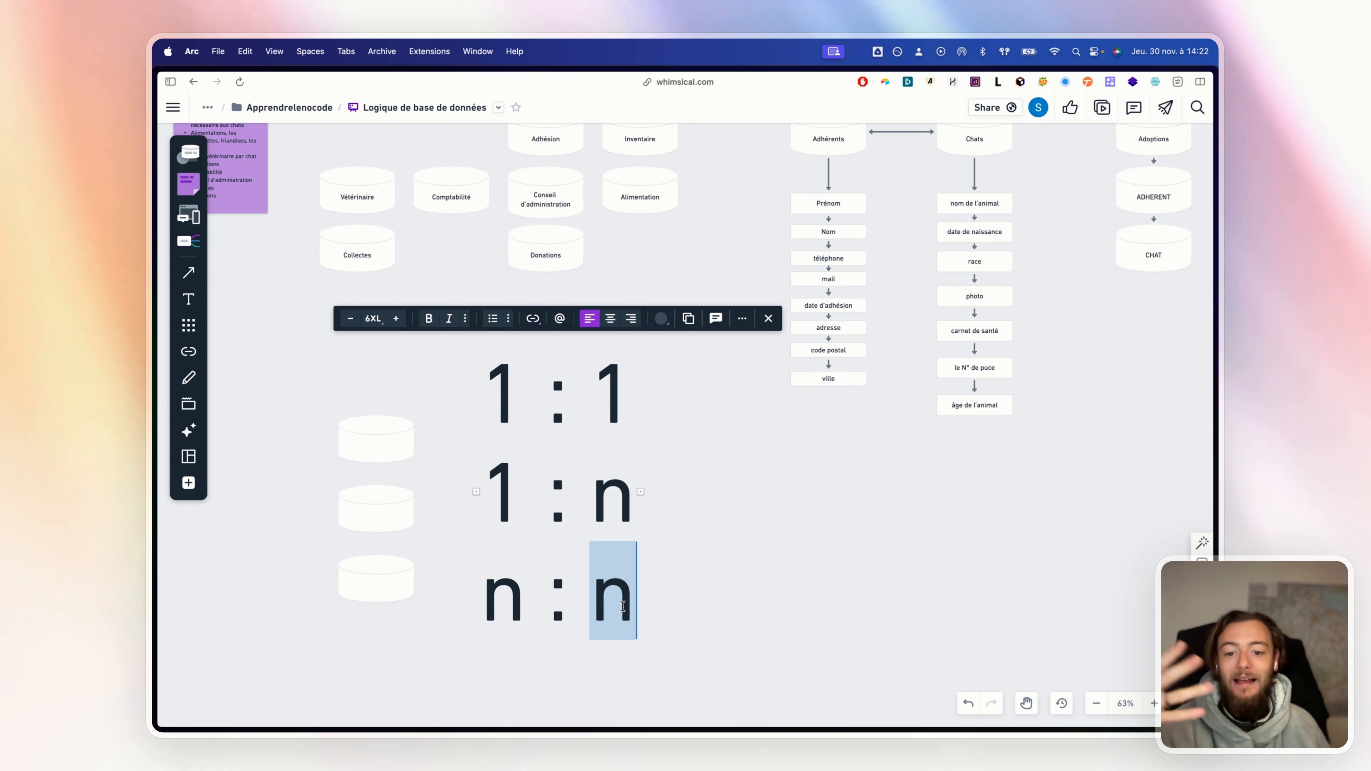
left_click(676, 600)
left_click_drag(689, 596, 449, 591)
left_click(450, 592)
scroll(450, 591, "right", 3)
scroll(450, 591, "up", 2)
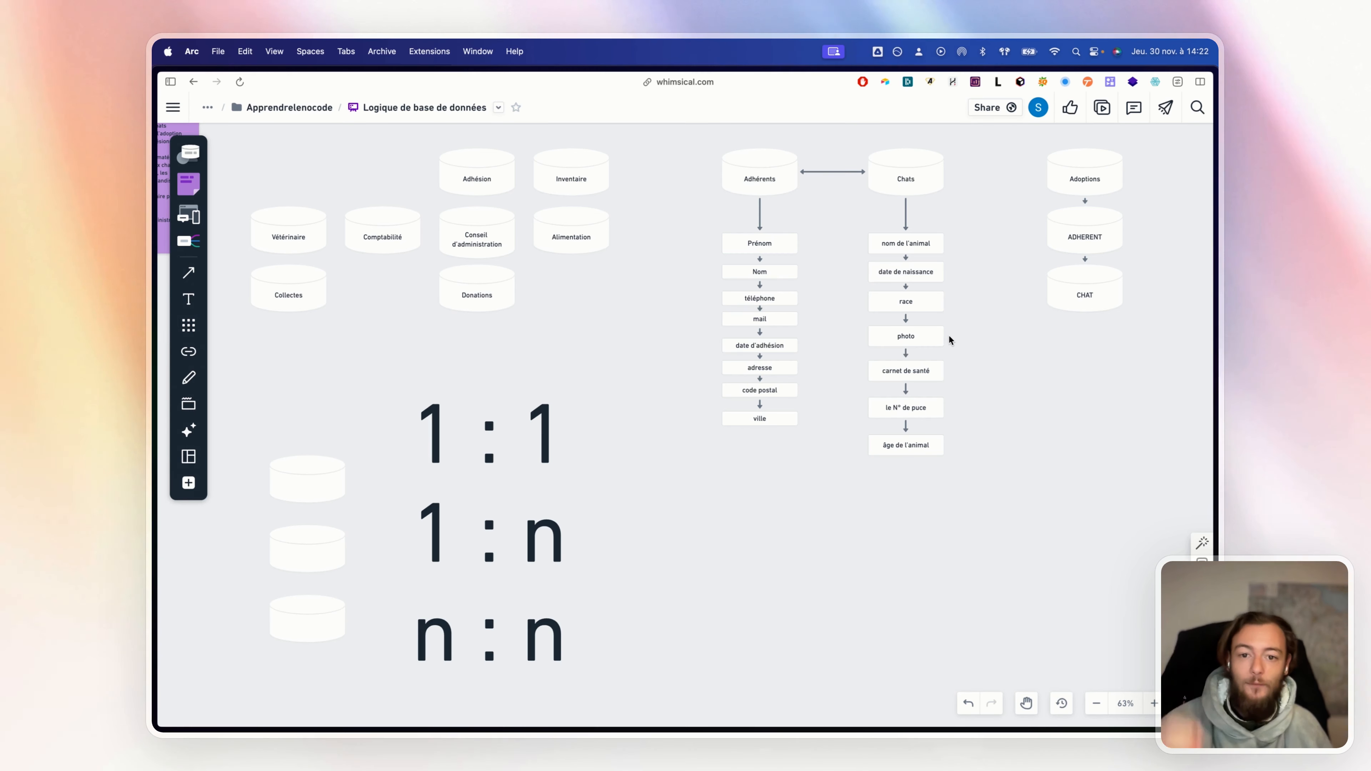
left_click_drag(1032, 528, 1015, 495)
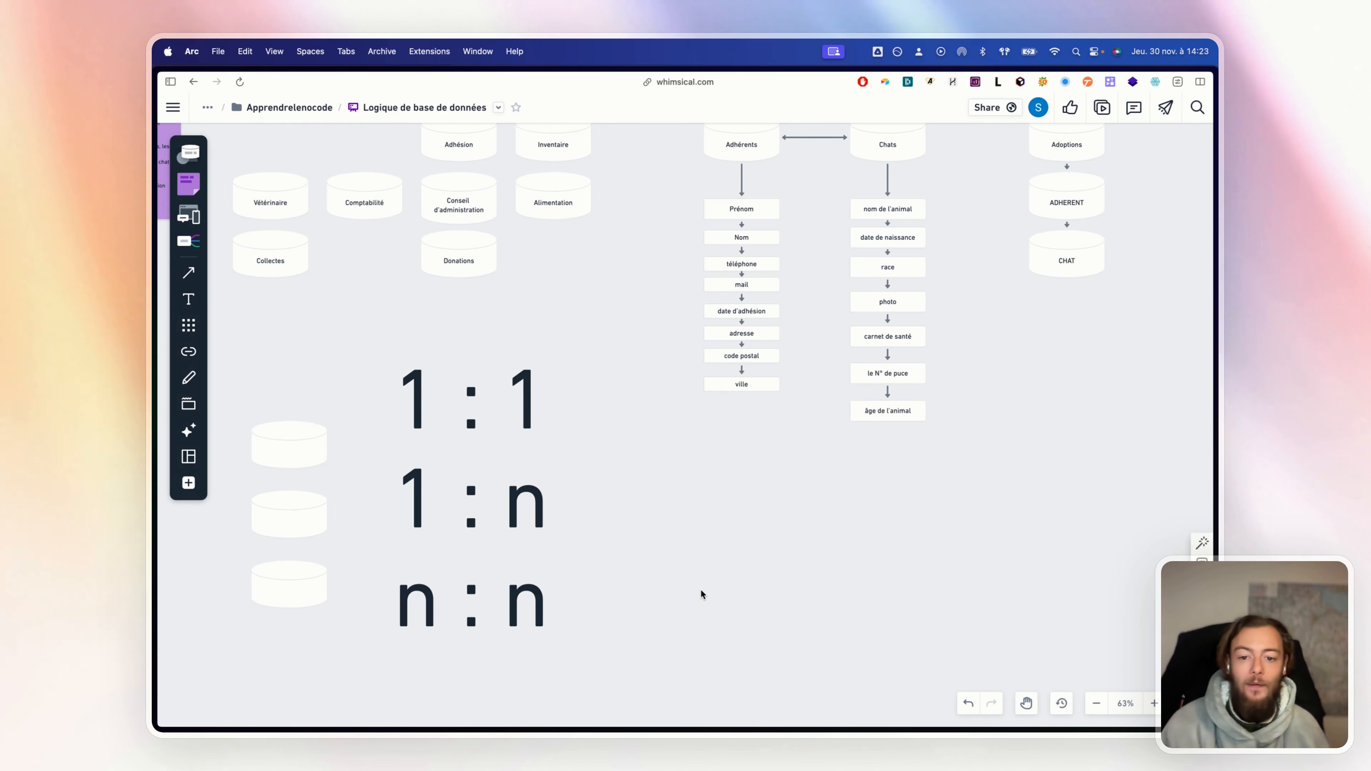
left_click_drag(370, 567, 370, 567)
left_click(806, 565)
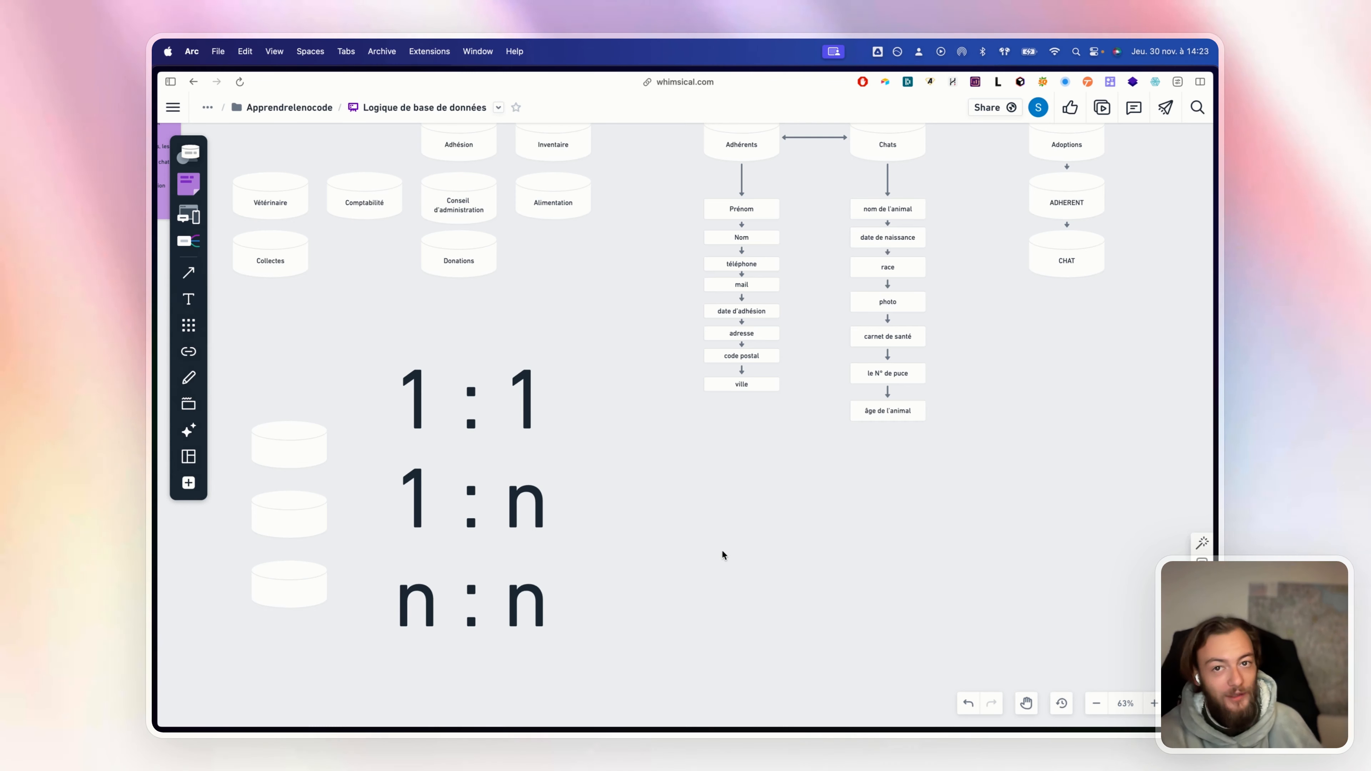
left_click_drag(381, 355, 578, 542)
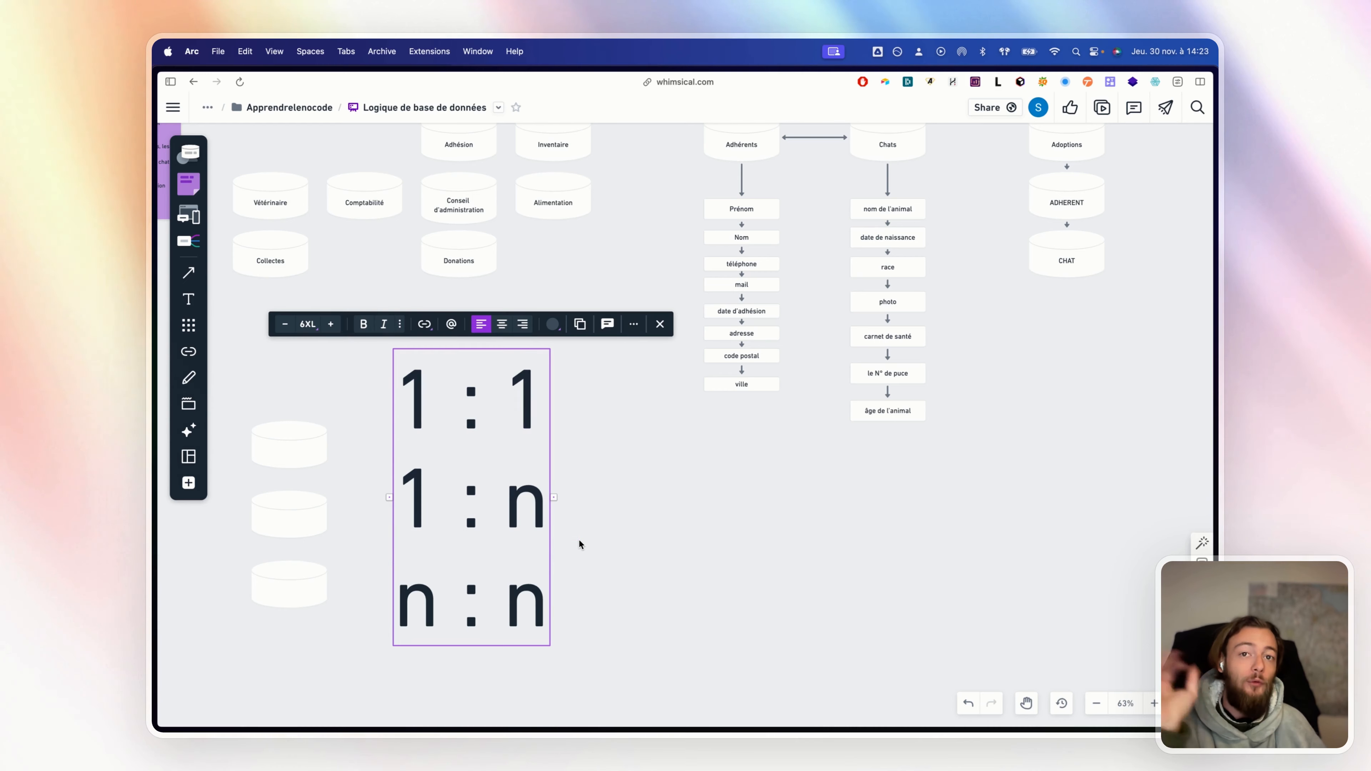
left_click(654, 556)
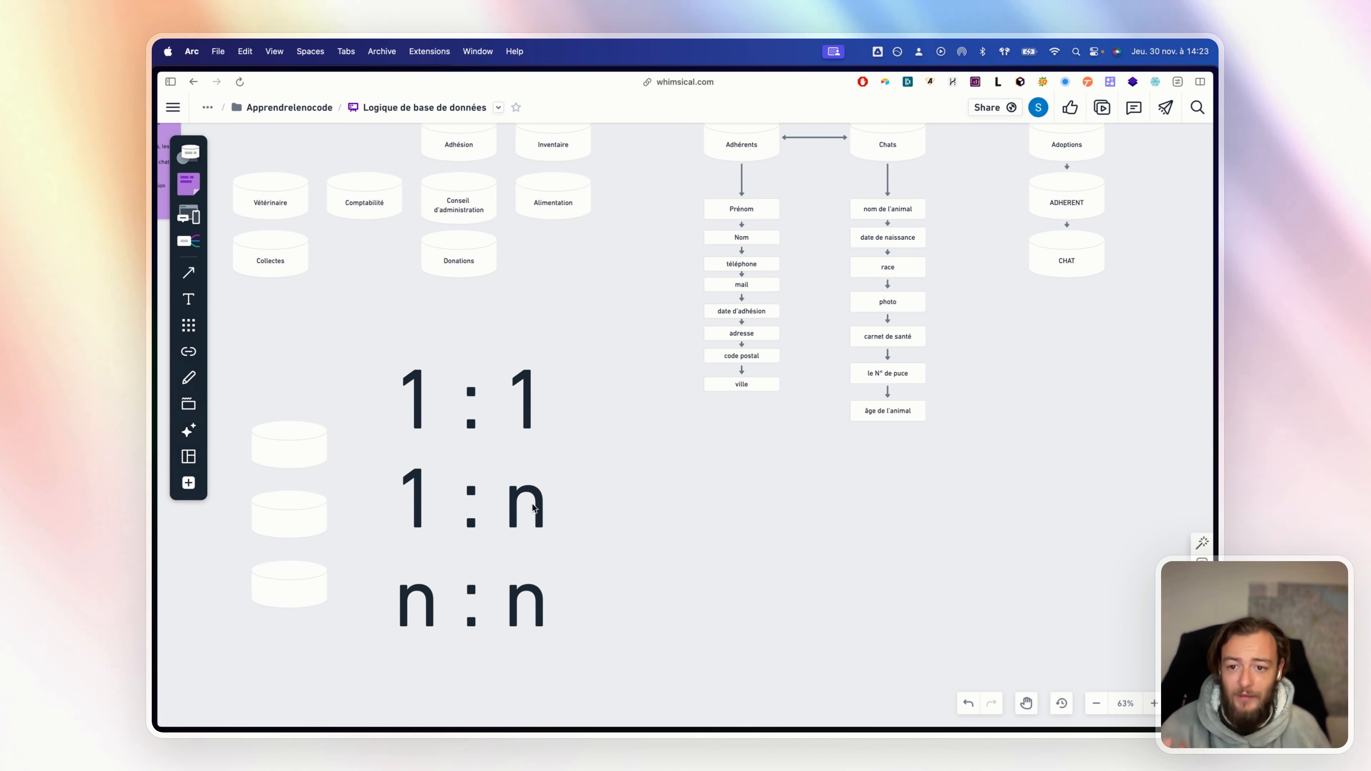
Place two blank cylinders right of 1 : n, labelled Clients and Factures
left_click_drag(281, 449, 730, 516)
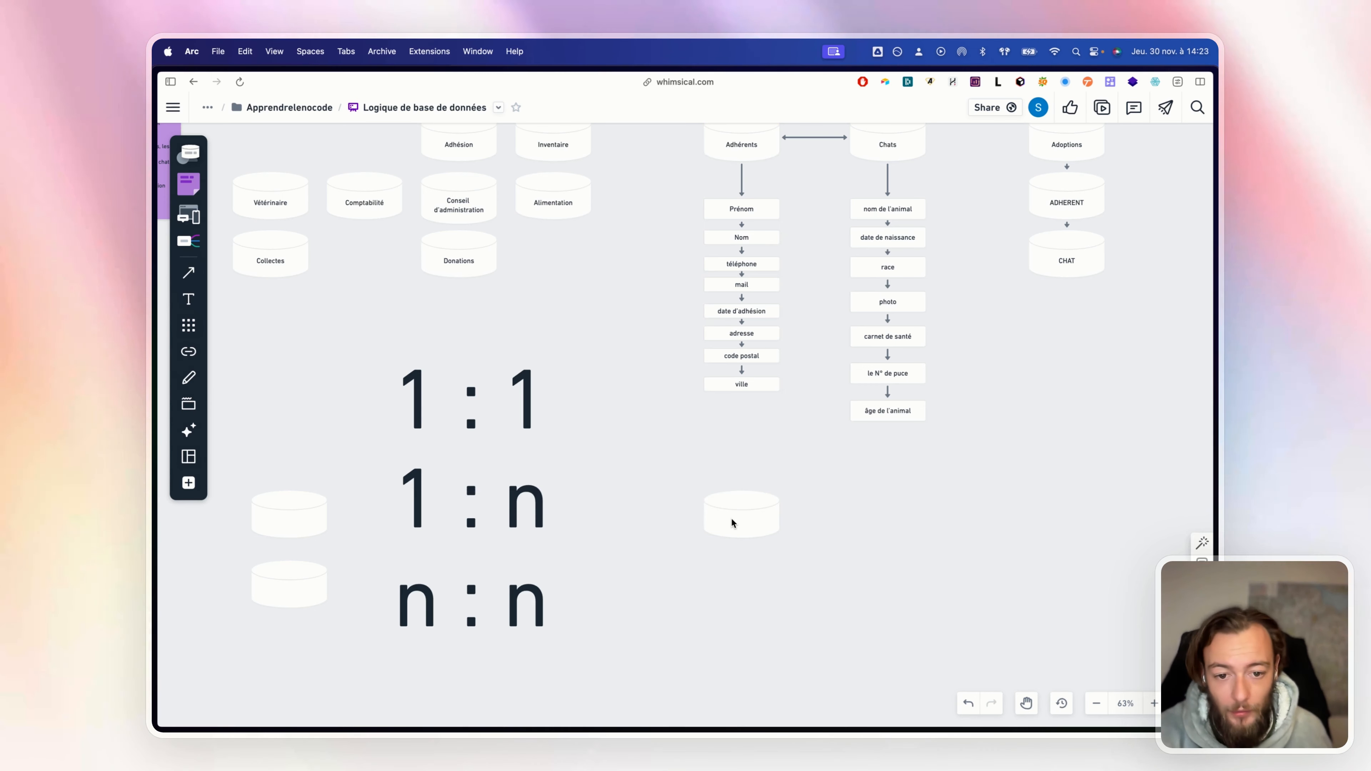
type("Clients")
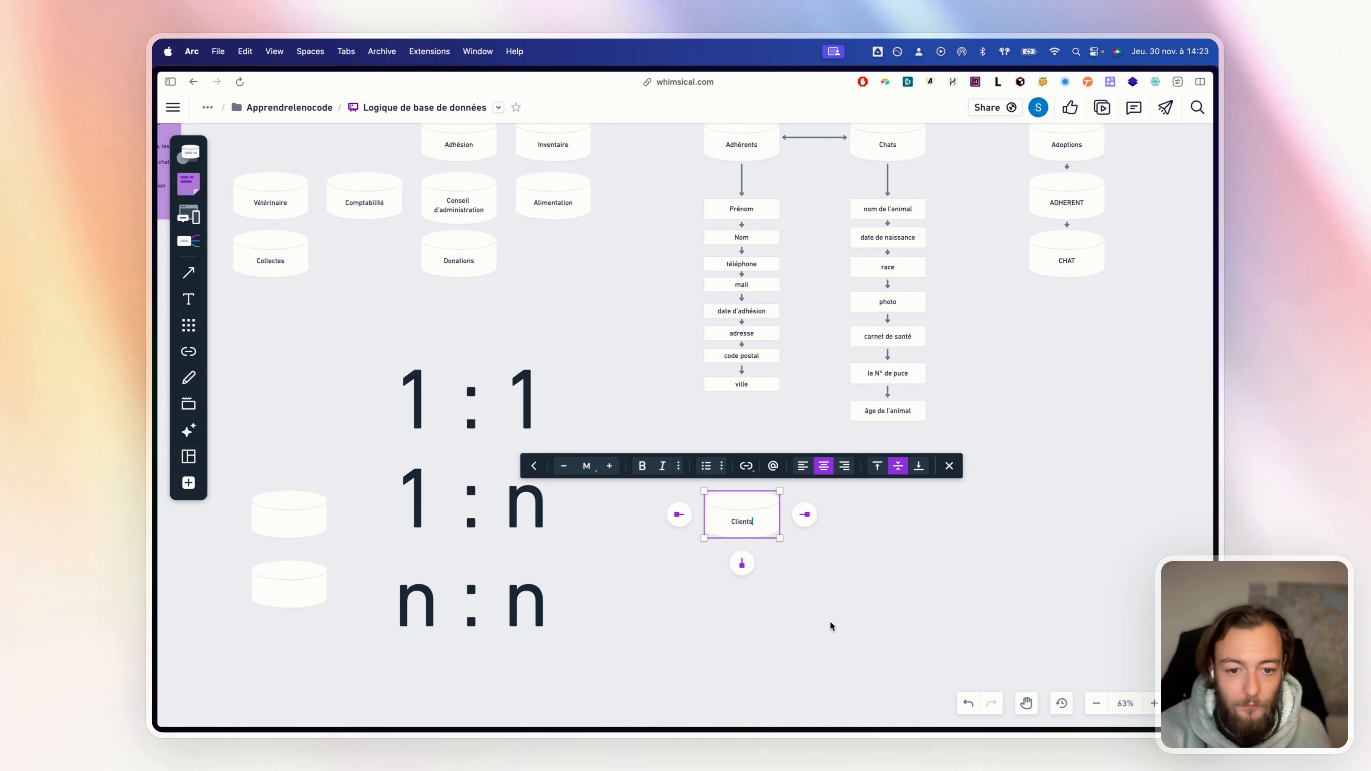
key("Escape")
left_click_drag(296, 527, 910, 526)
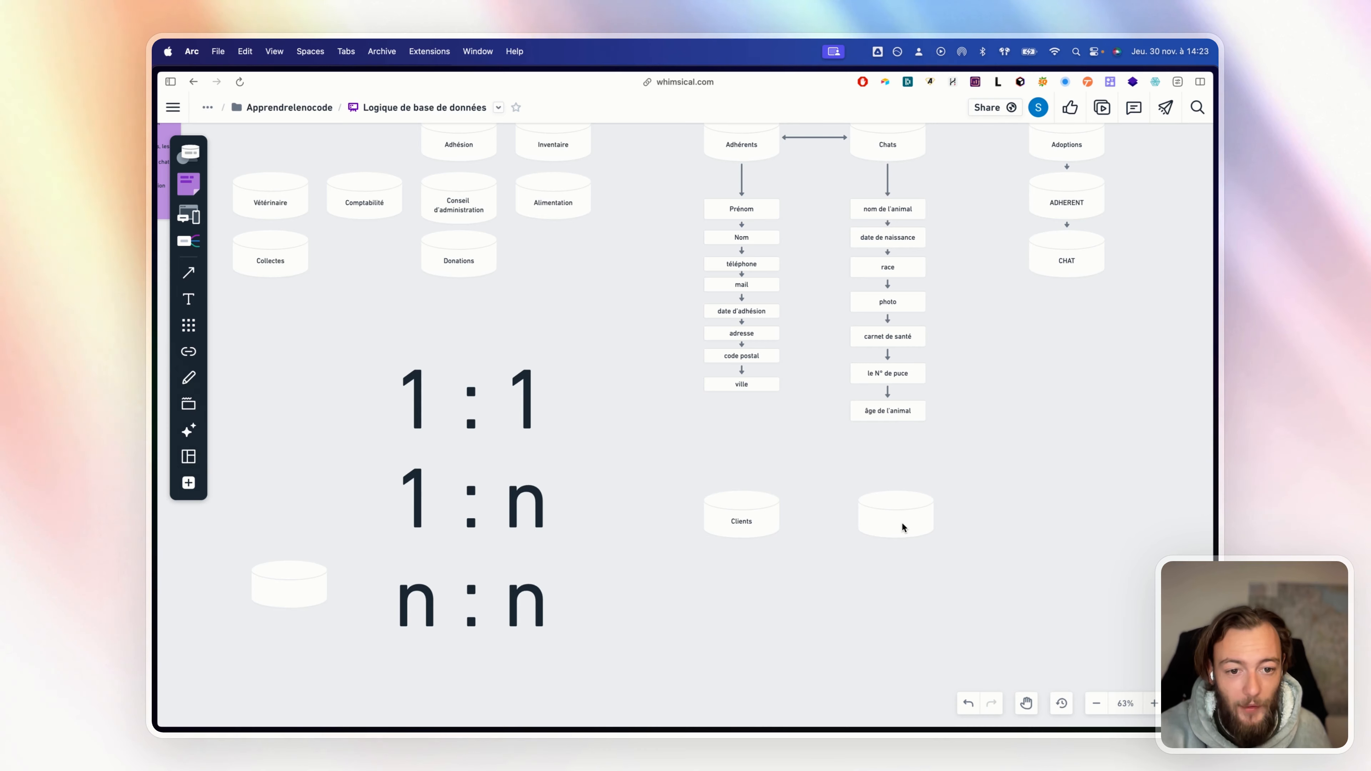
double_click(903, 527)
type("Factur")
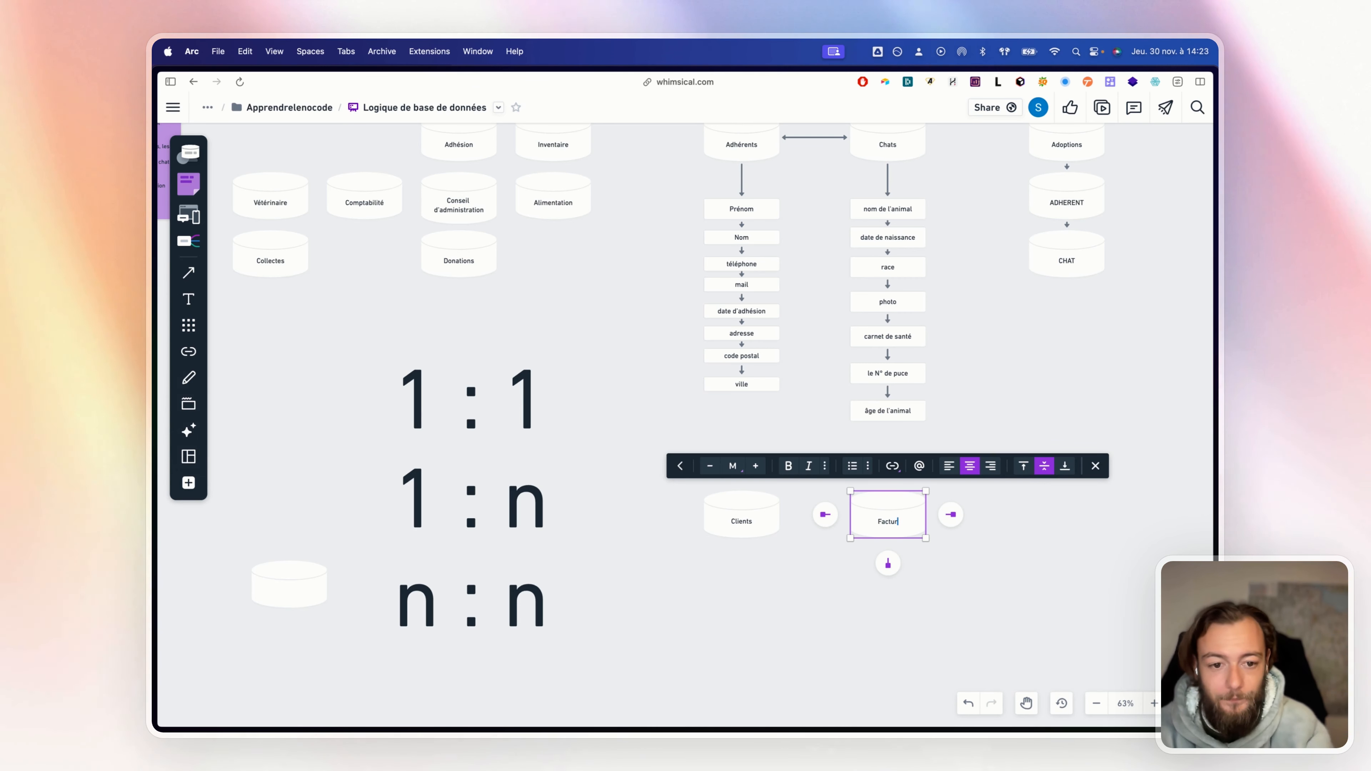
type("es")
left_click(975, 605)
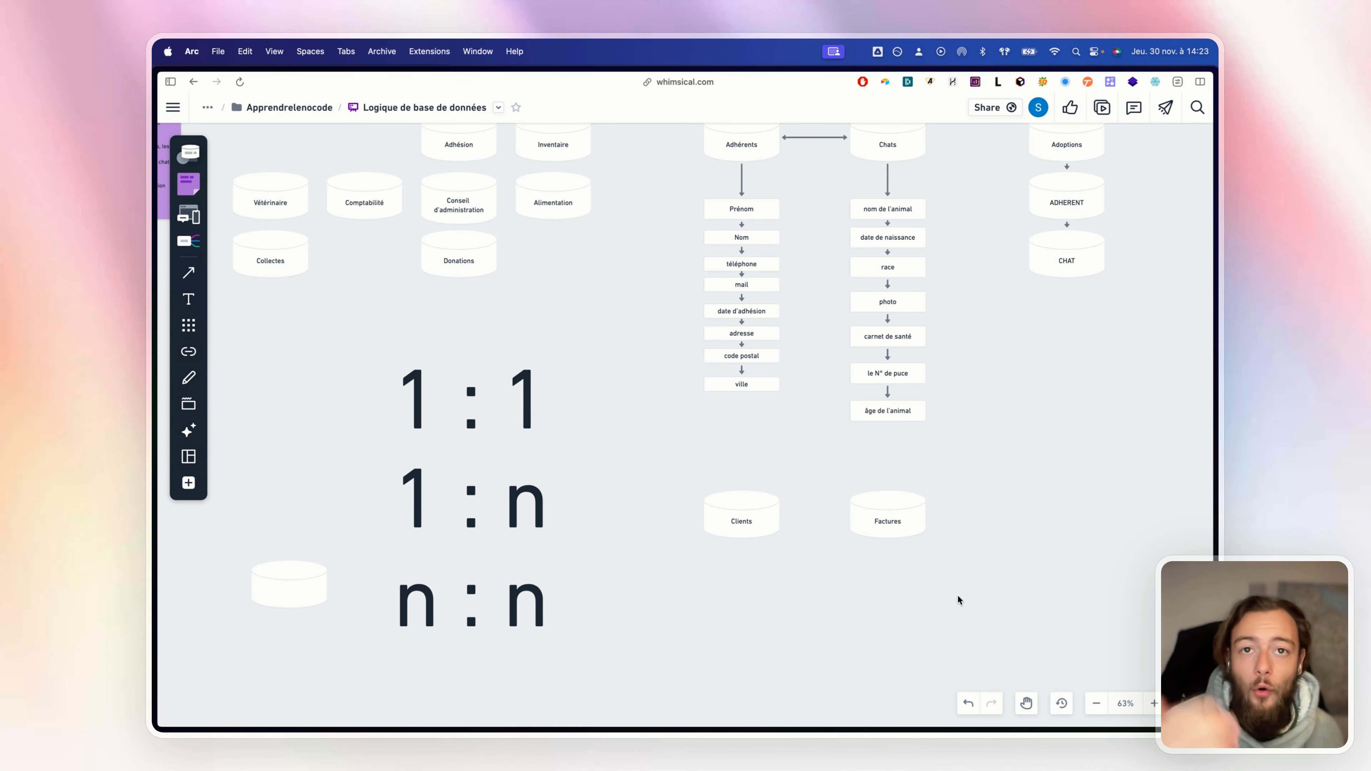
Connect the Clients cylinder to the Factures cylinder with an arrow
scroll(948, 582, "up", 5)
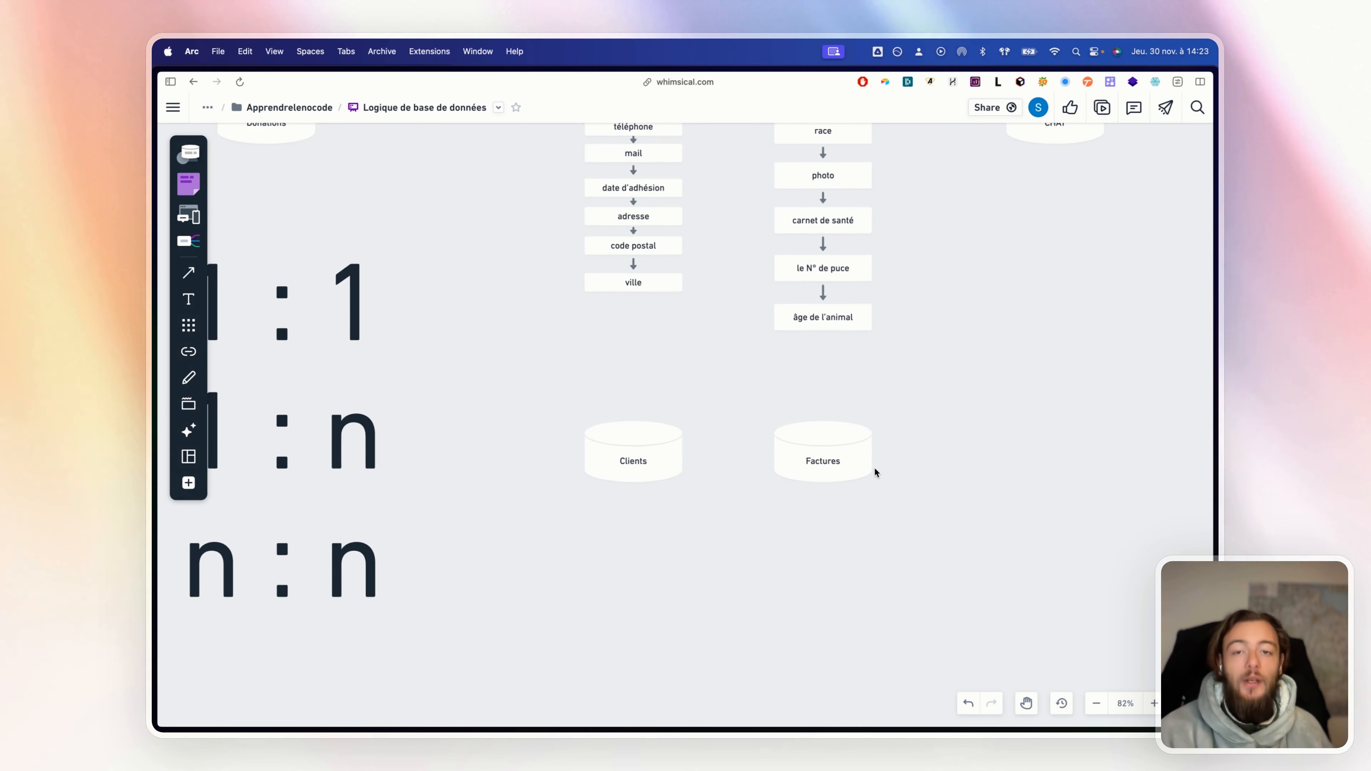
scroll(875, 472, "up", 3)
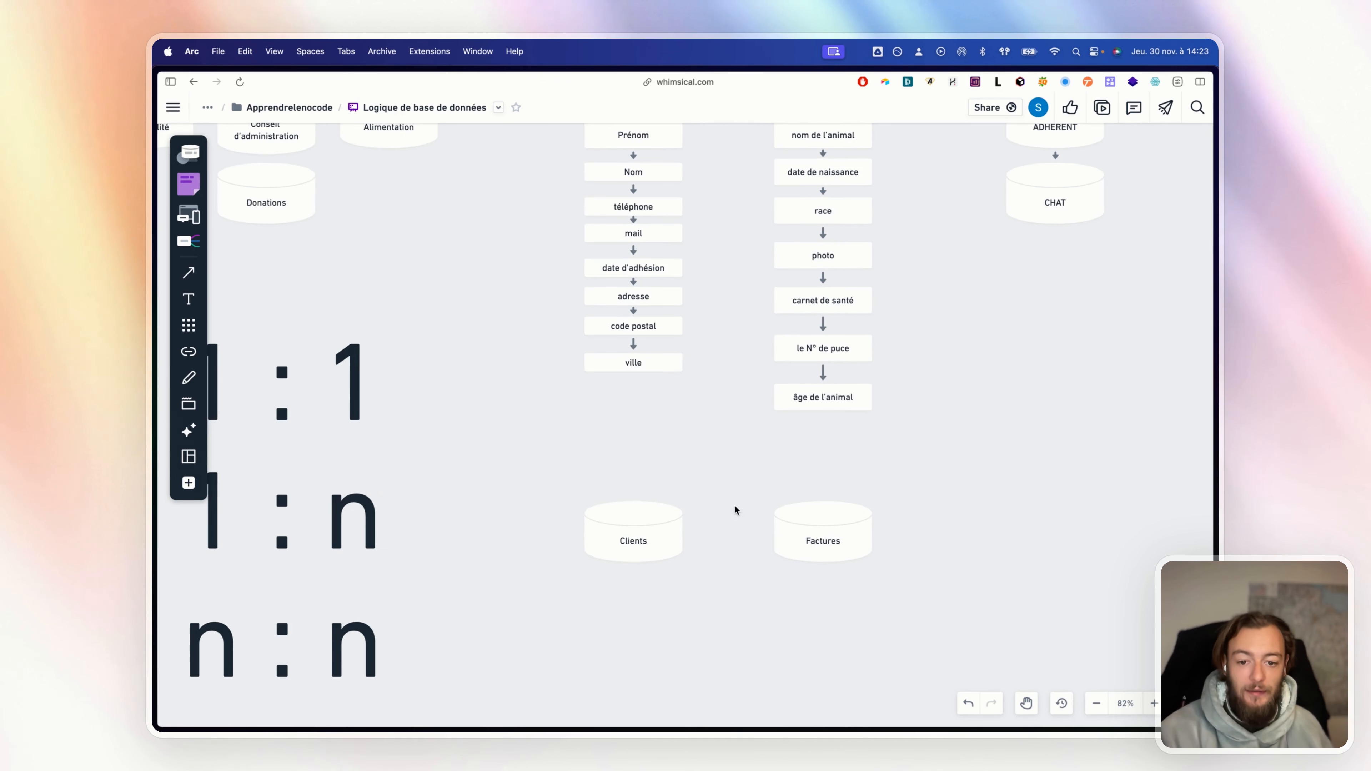
left_click(658, 536)
left_click(782, 531)
left_click(783, 531)
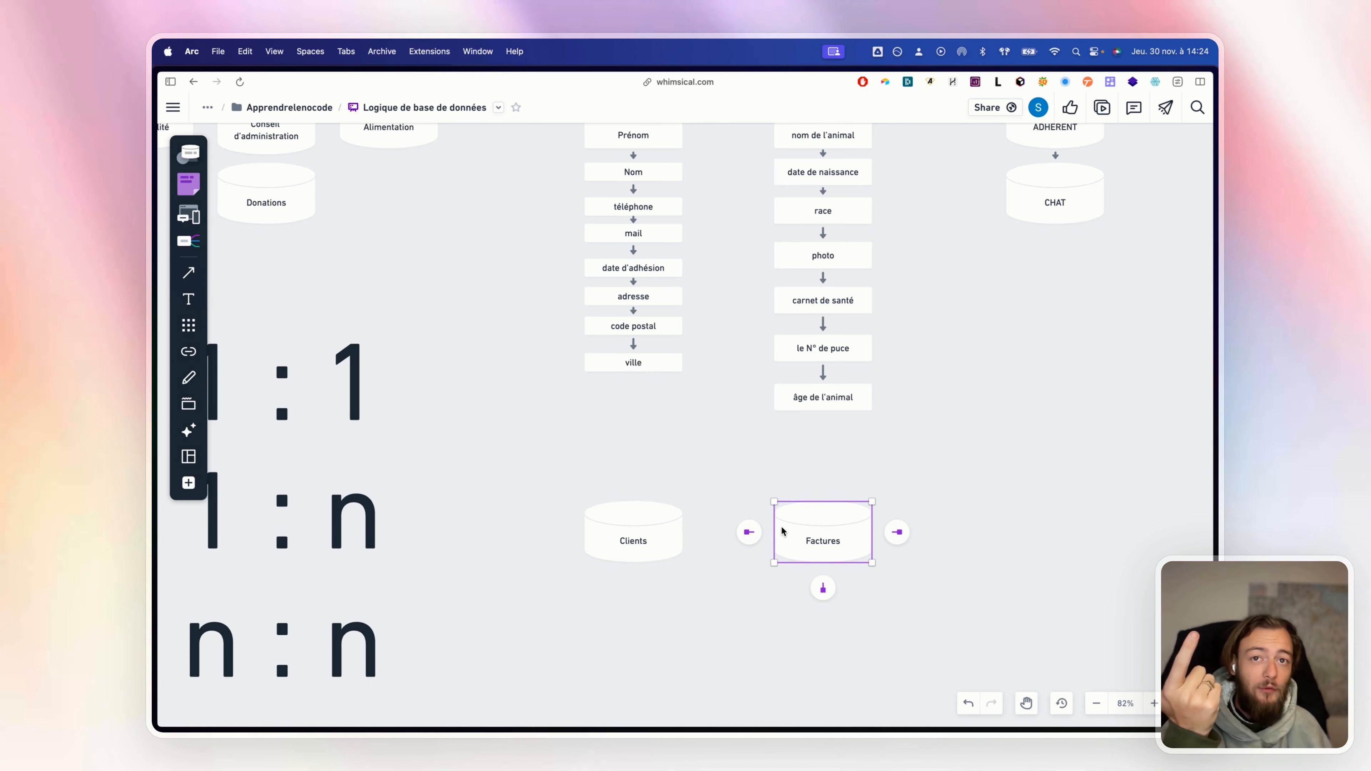
left_click(748, 609)
left_click_drag(740, 596, 738, 481)
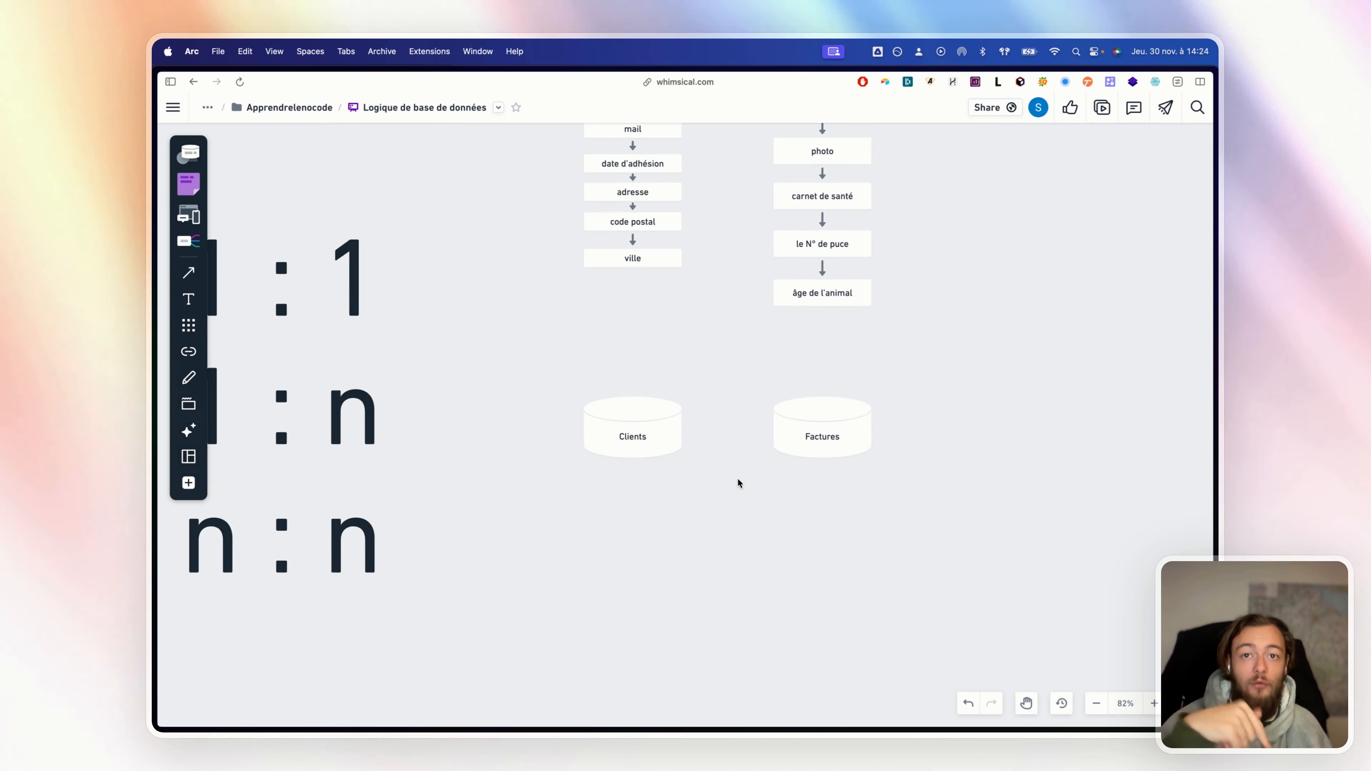
scroll(738, 479, "left", 5)
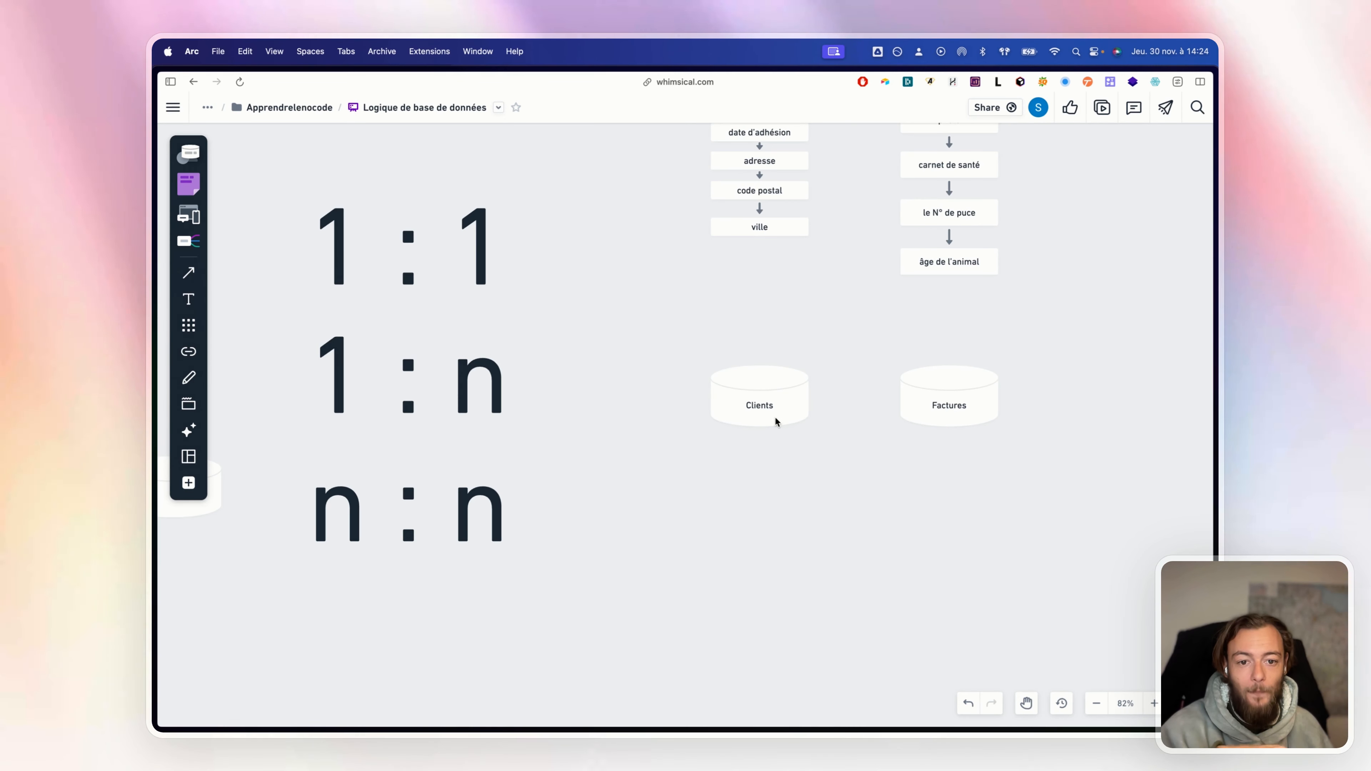
left_click(776, 420)
left_click(834, 397)
Copy the Clients–Factures pair with its arrow and place the copy below the original
left_click(875, 467)
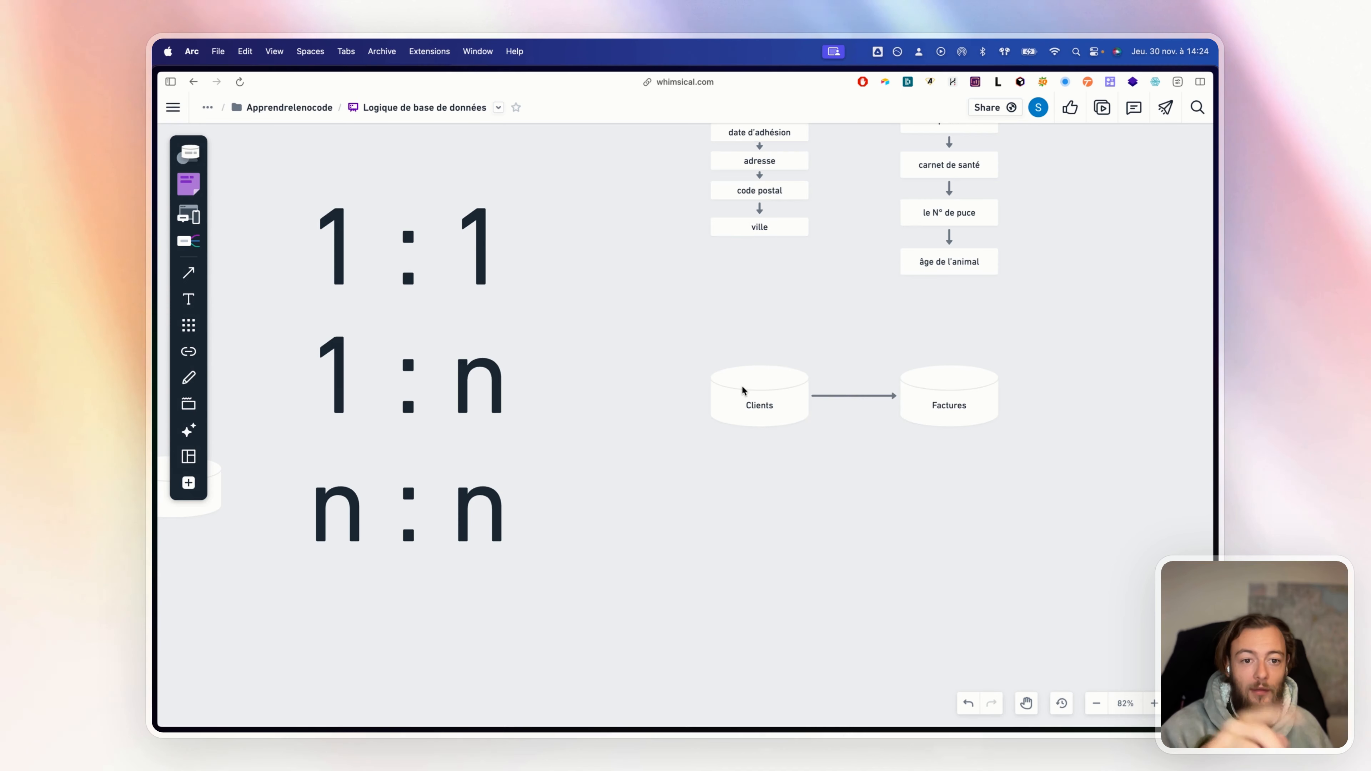
left_click(911, 405)
left_click(927, 438)
left_click_drag(996, 488, 725, 349)
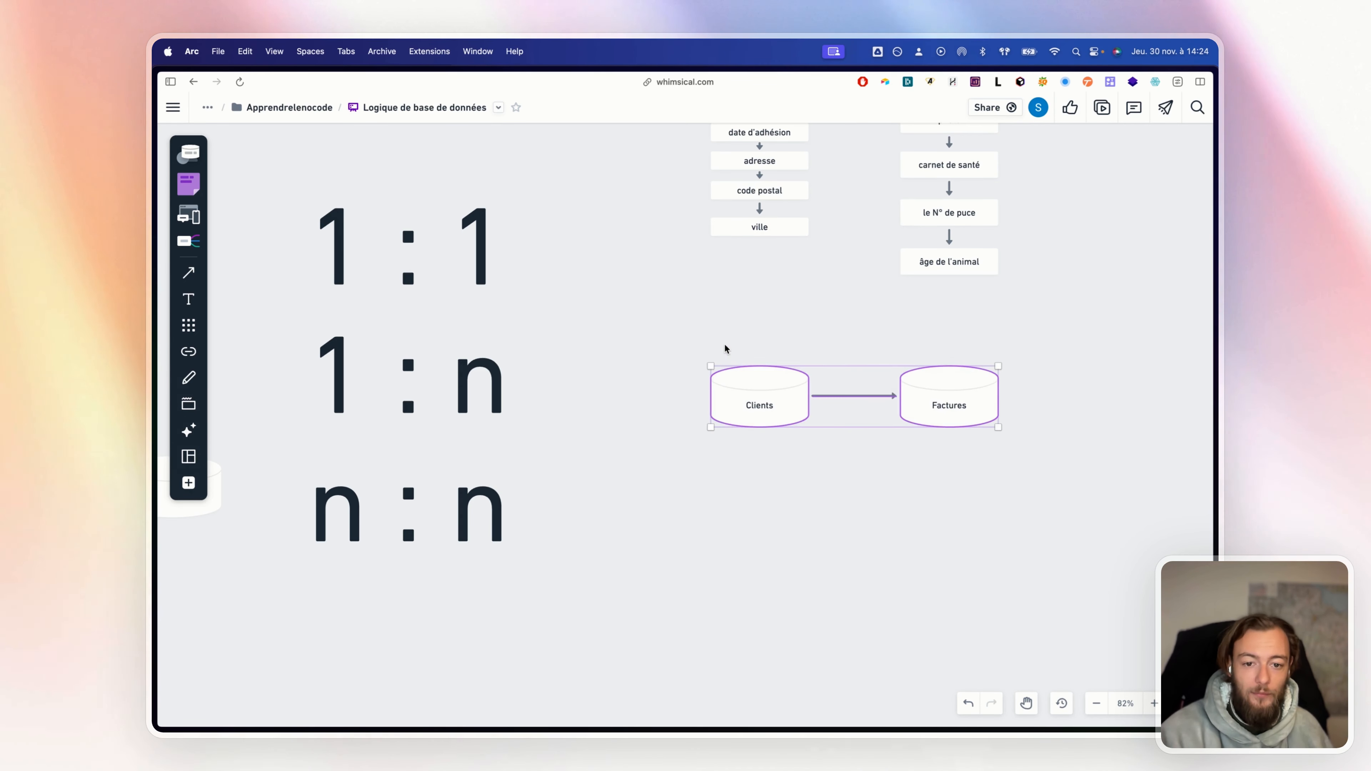
key("super+c")
key("super+v")
left_click_drag(782, 421, 783, 523)
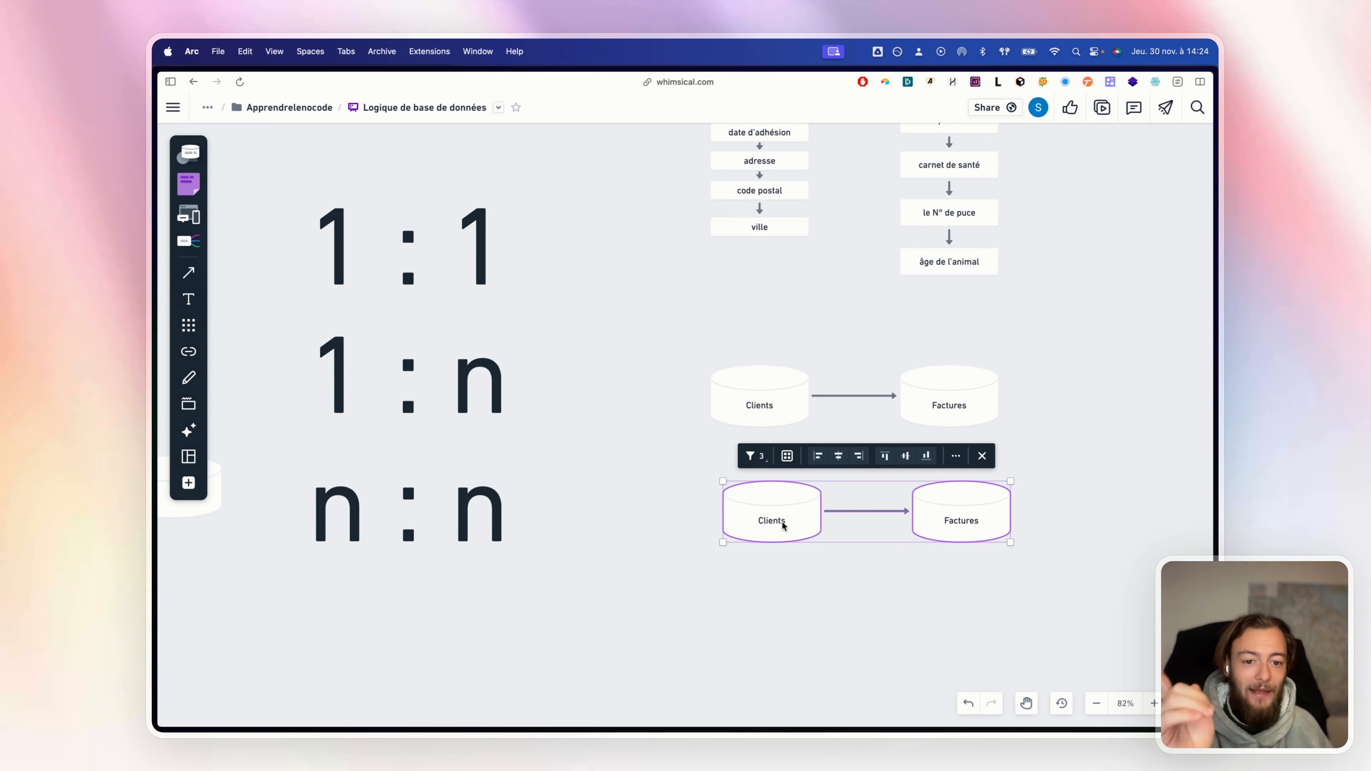
left_click(887, 581)
Give the lower relation line a start arrowhead pointing at Clients
left_click(869, 511)
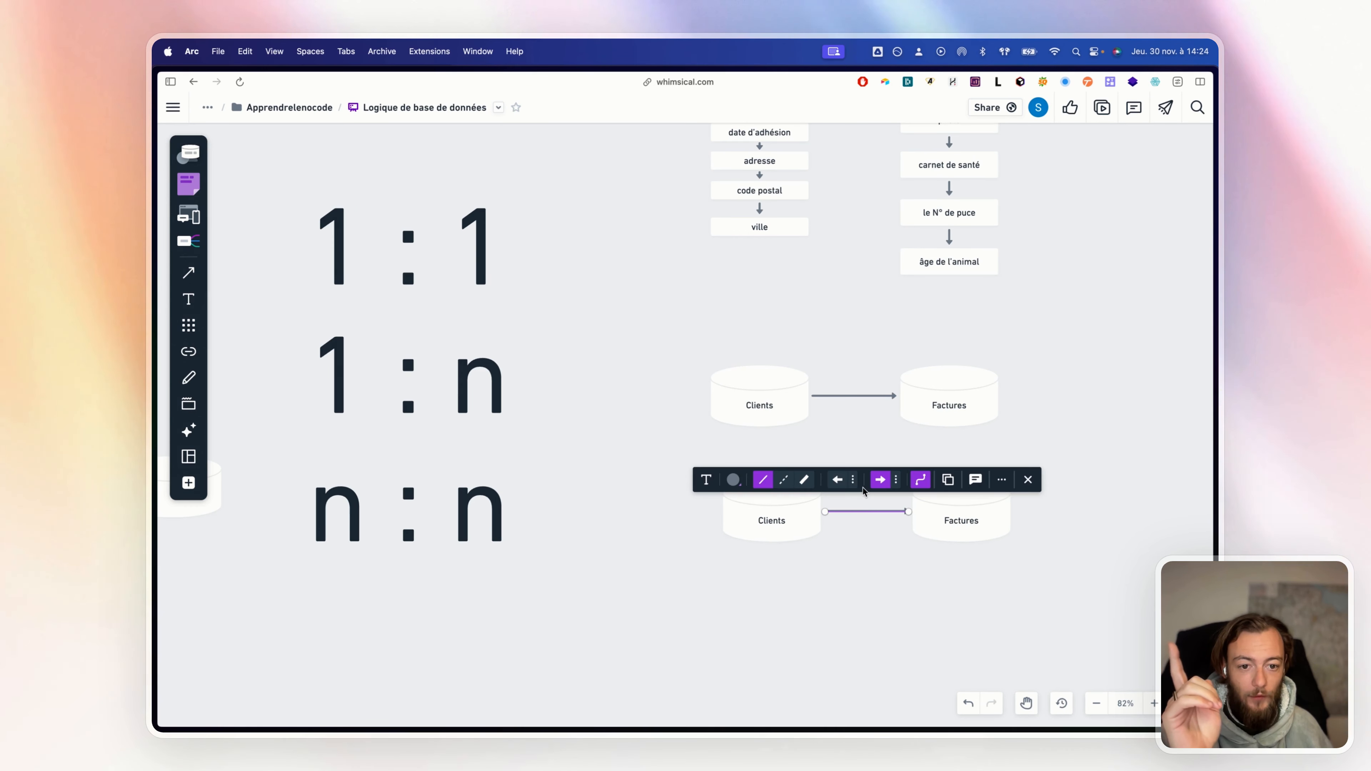
left_click(837, 480)
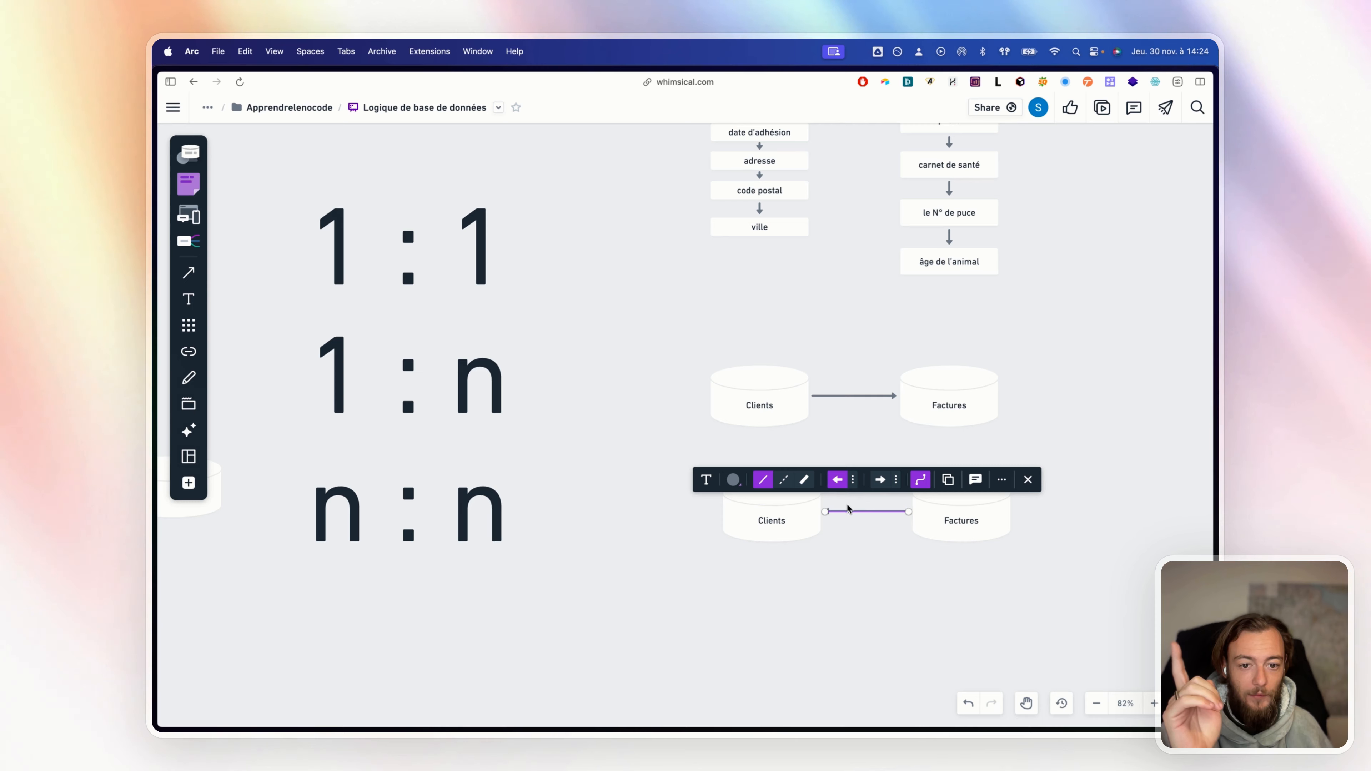
left_click(854, 481)
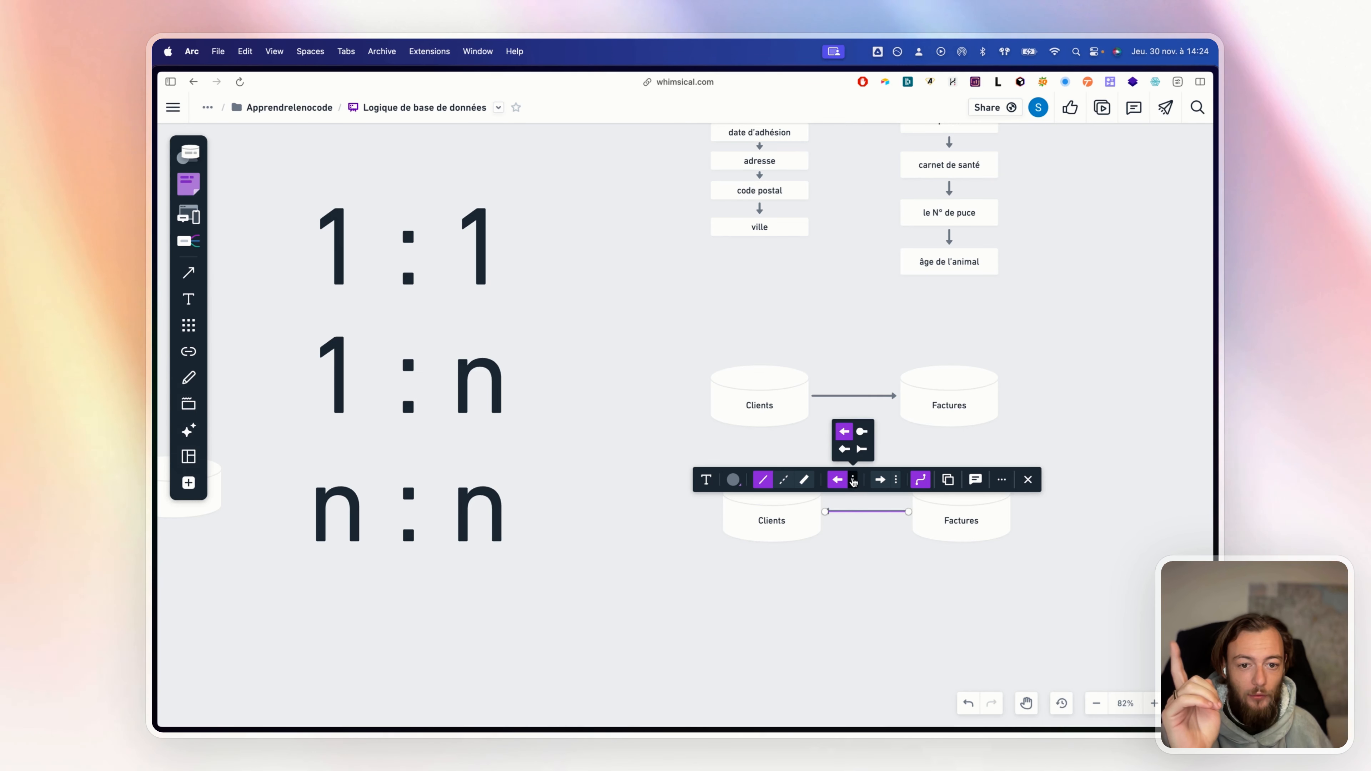
left_click(897, 570)
scroll(874, 519, "down", 2)
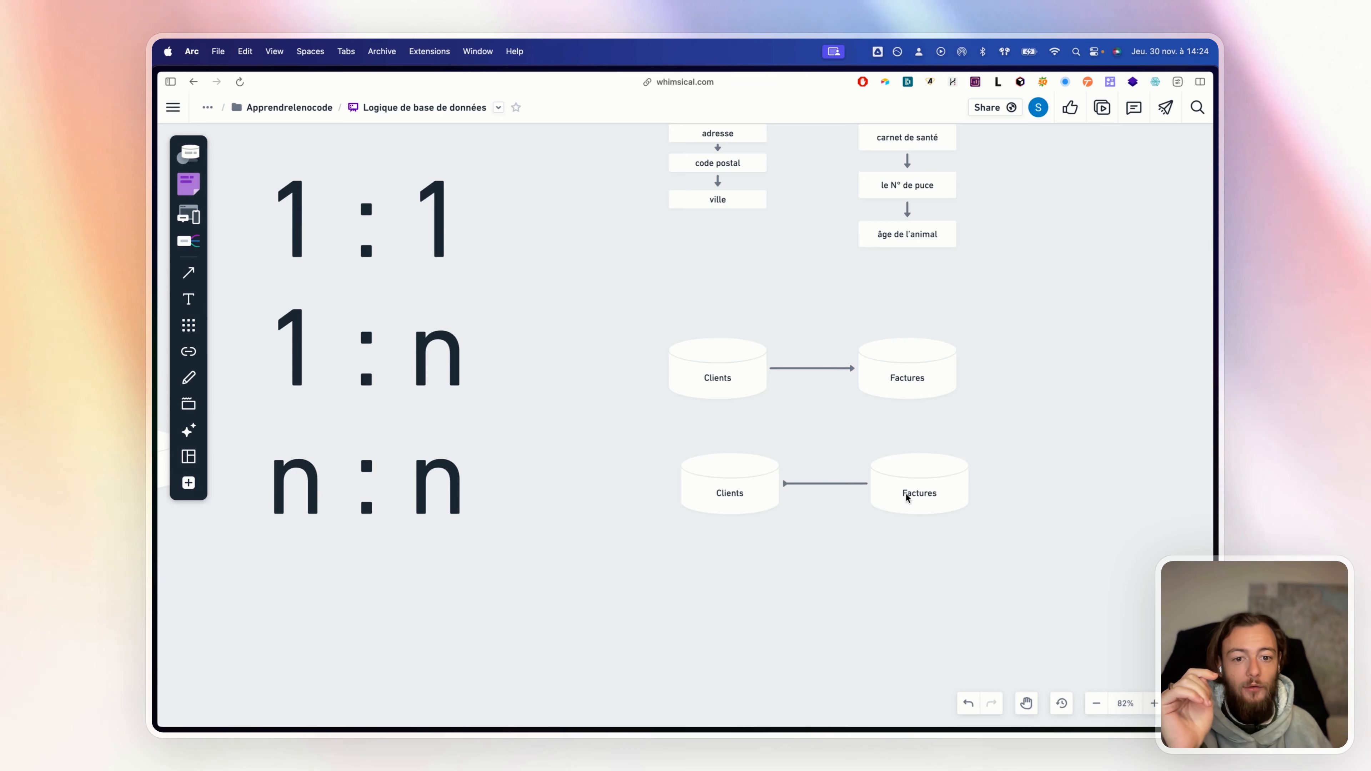
left_click(786, 484)
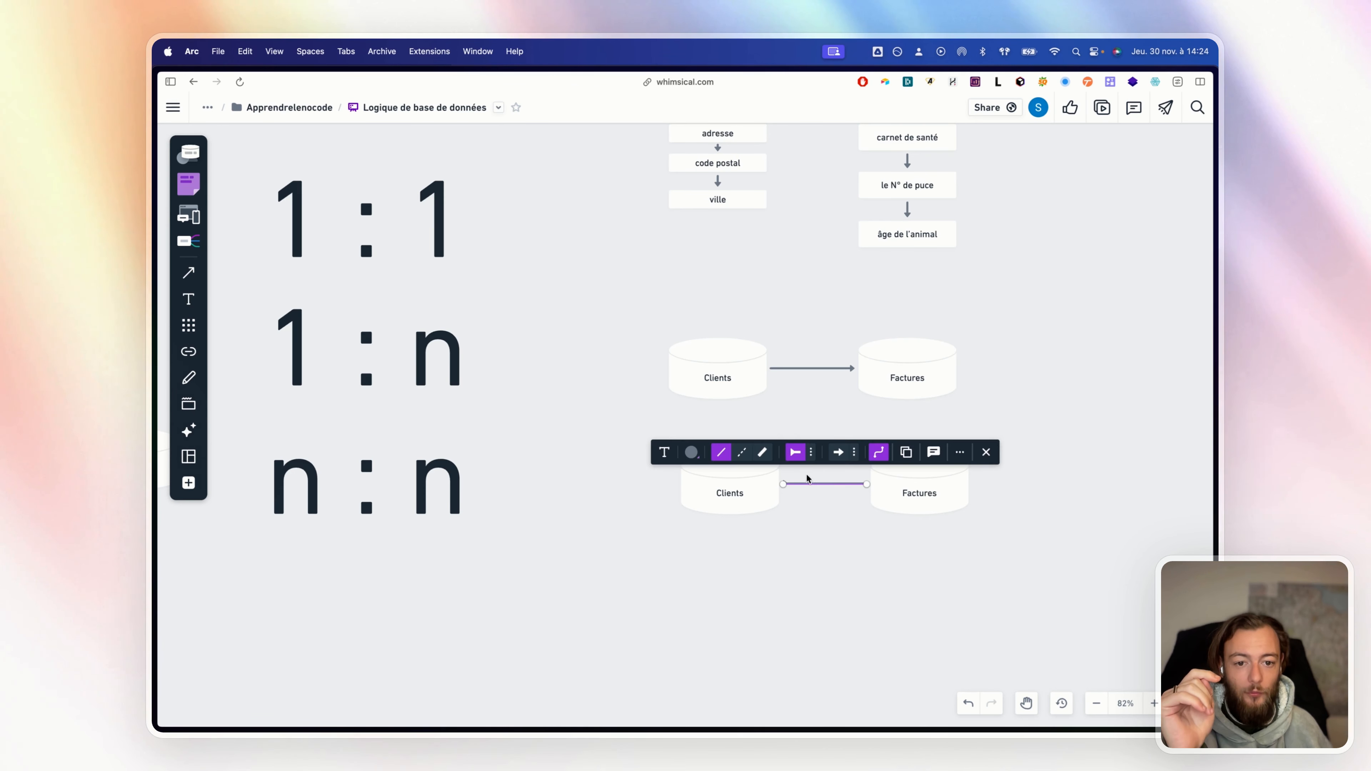
left_click(812, 453)
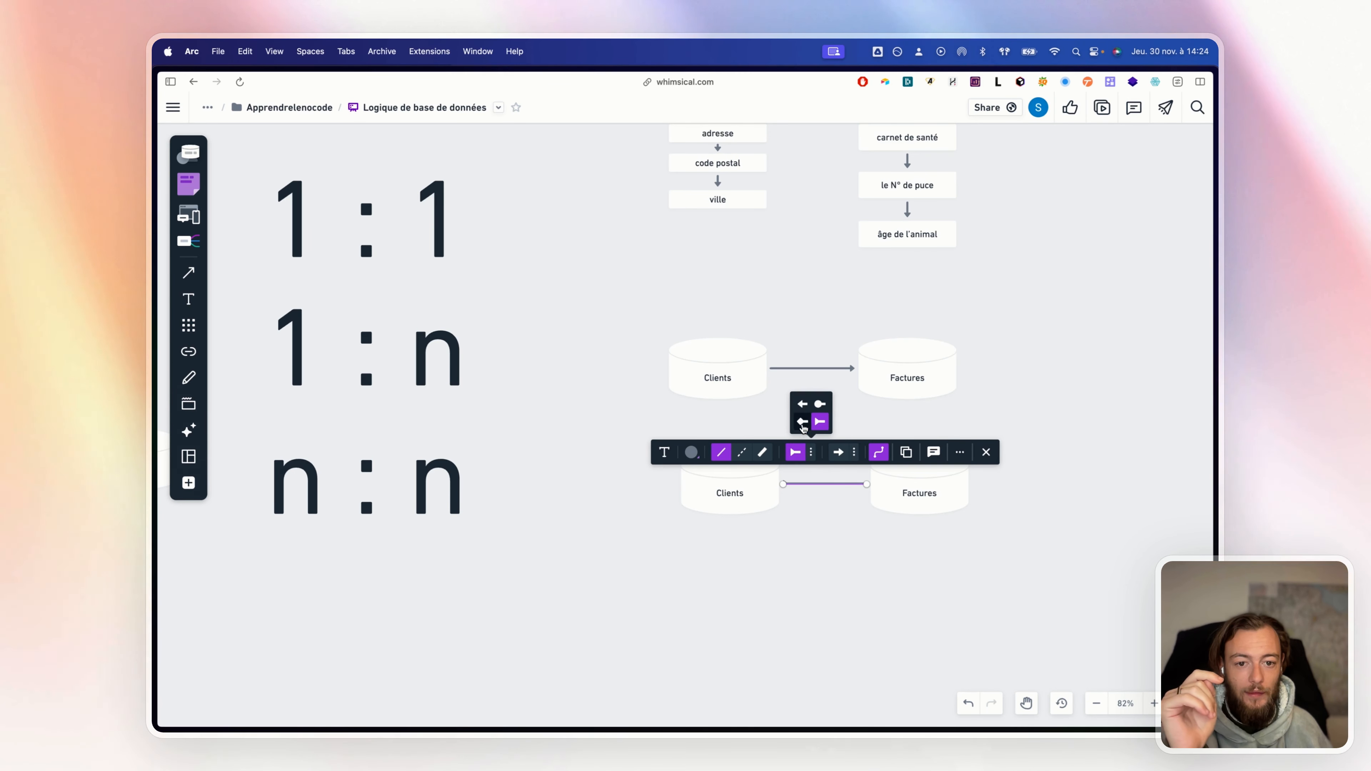
left_click(803, 422)
left_click(851, 555)
Give the upper line a crow's-foot end at Factures and nudge the lower Clients left
left_click(855, 369)
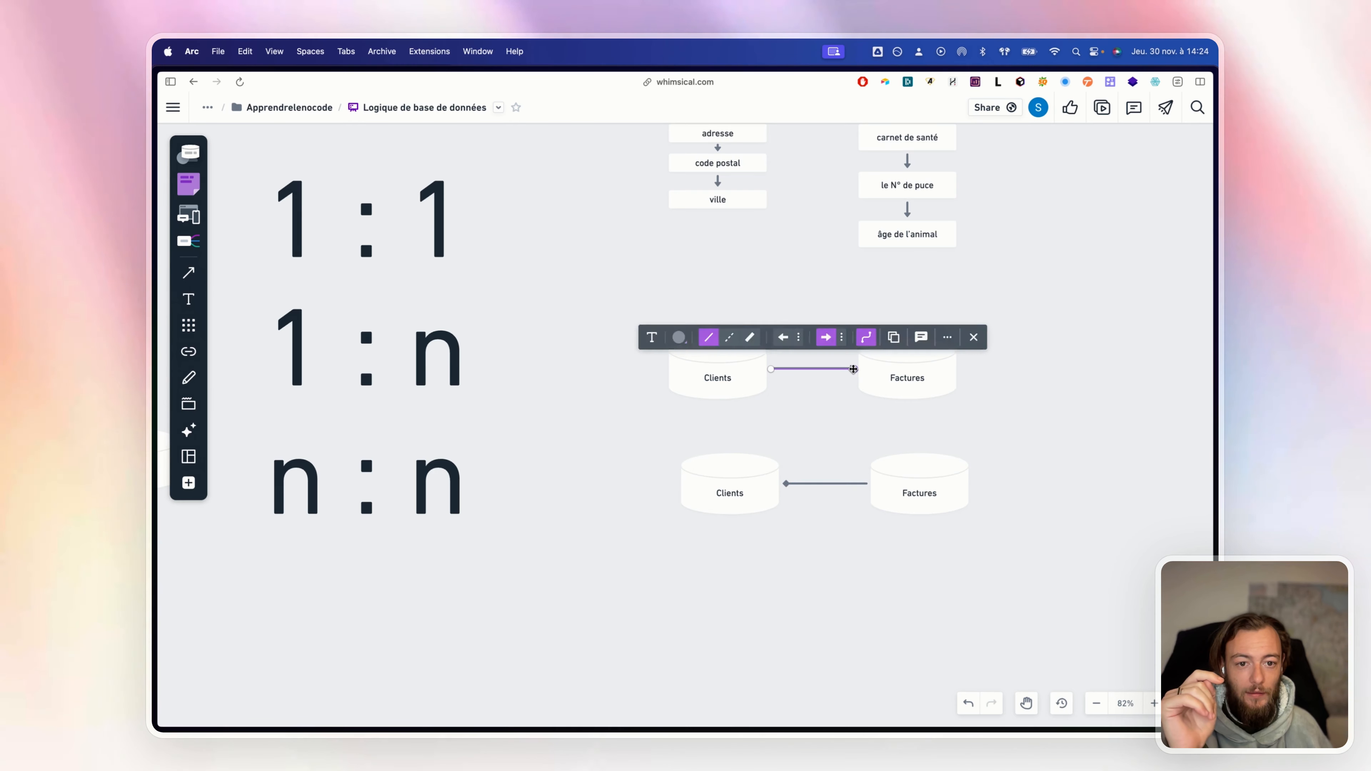
left_click(842, 337)
left_click(850, 308)
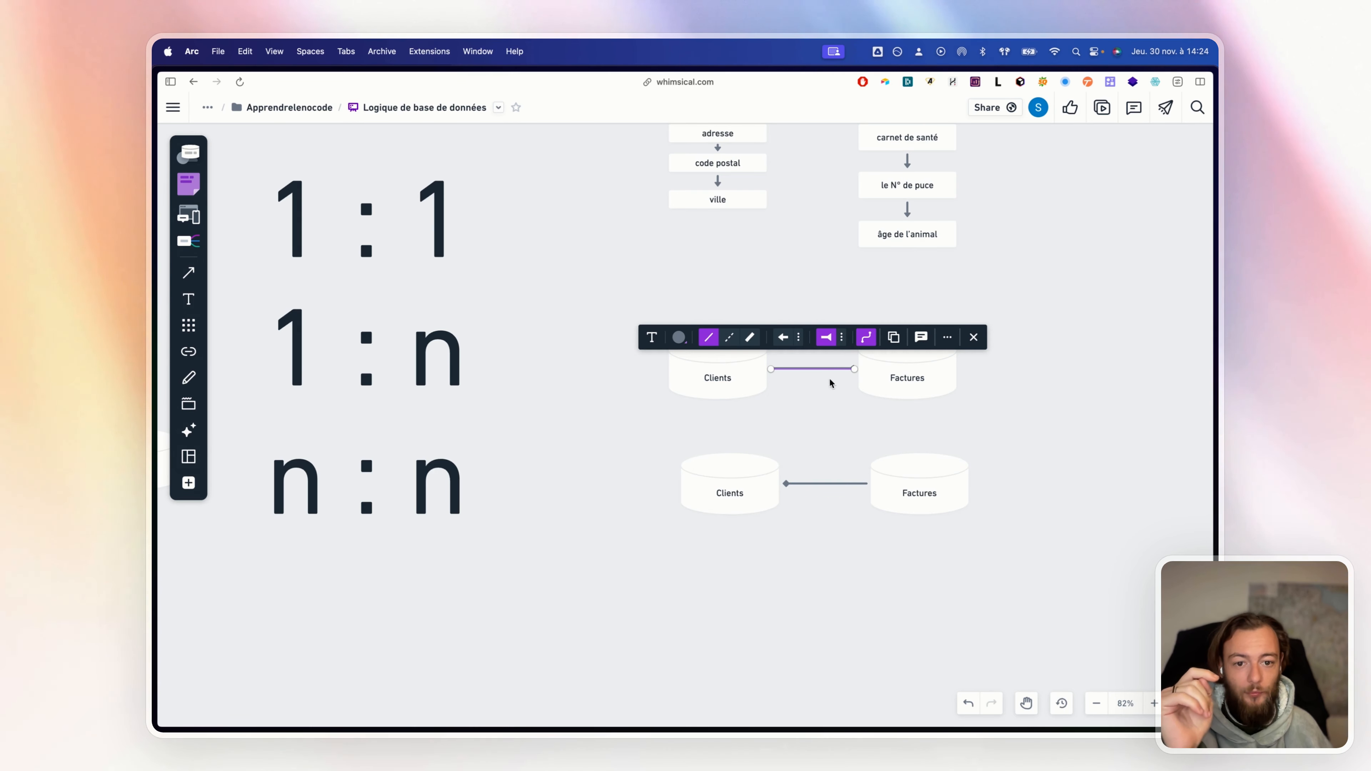
left_click(829, 380)
left_click(831, 369)
left_click(841, 337)
left_click(850, 307)
left_click(832, 402)
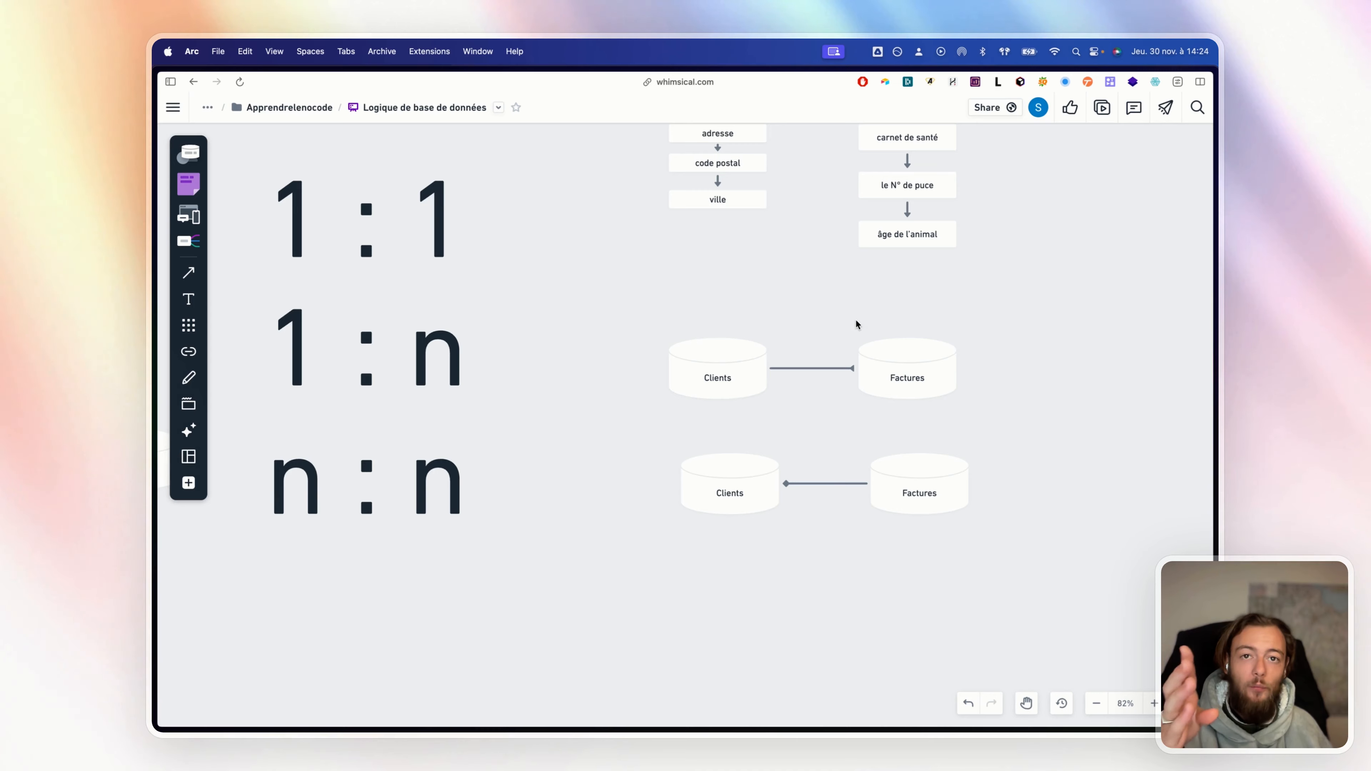
left_click(940, 402)
left_click(1015, 432)
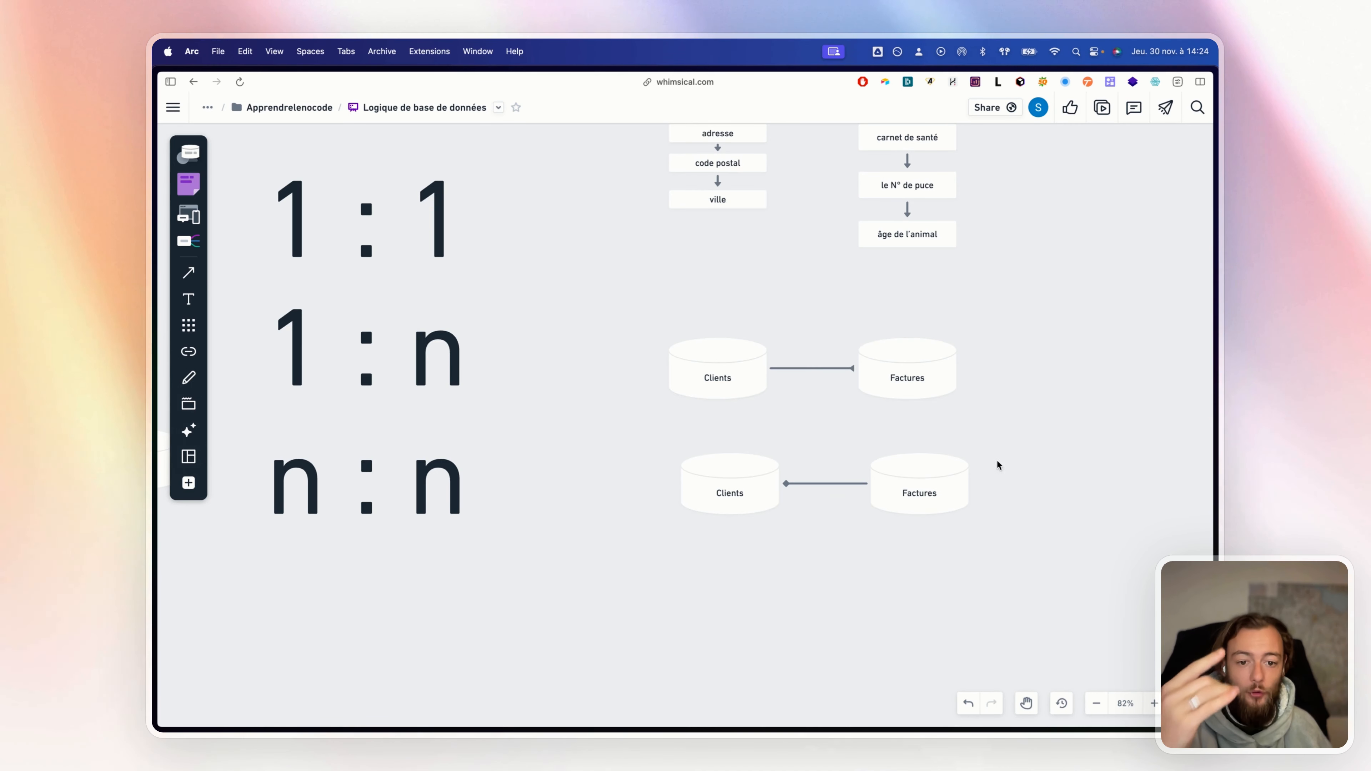
left_click(796, 488)
left_click_drag(747, 490, 727, 497)
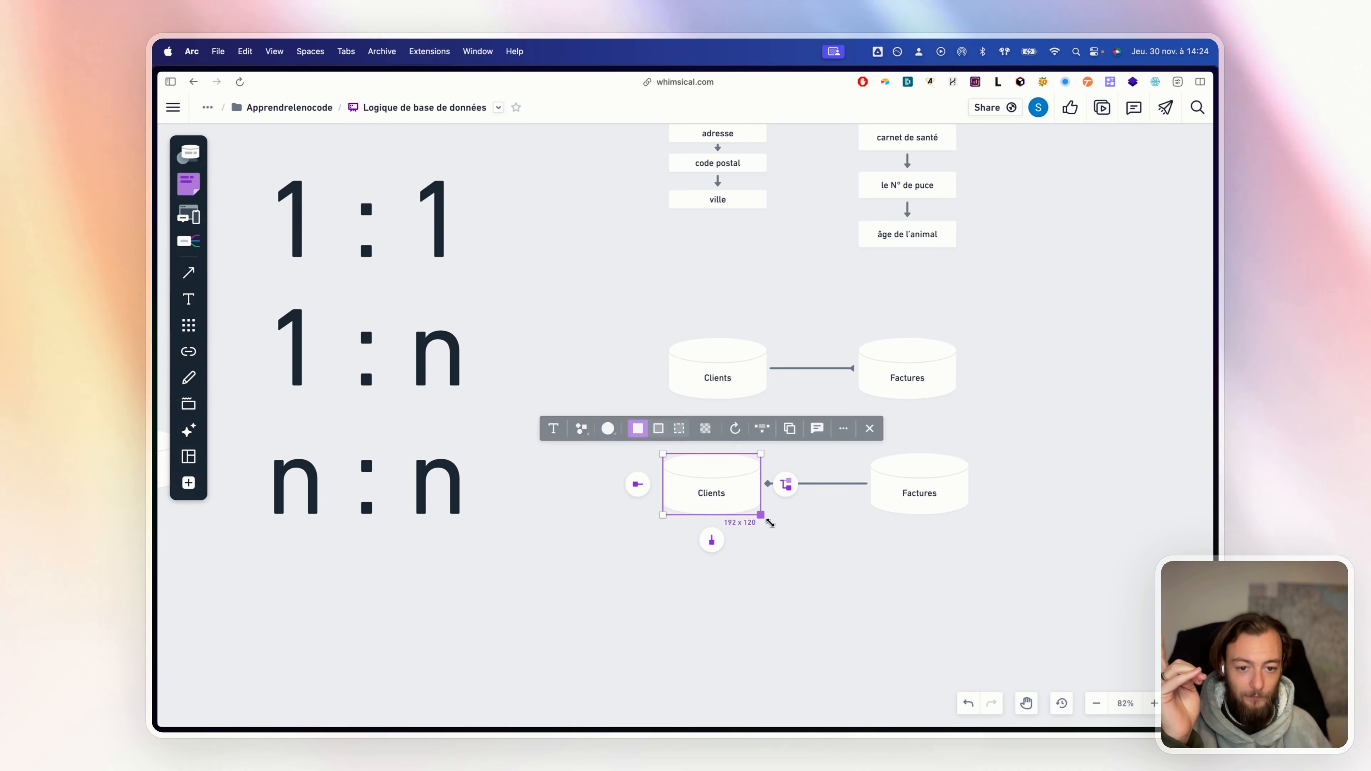
Pan and zoom out to show the note, cylinders, field lists and cardinality labels together
left_click(830, 521)
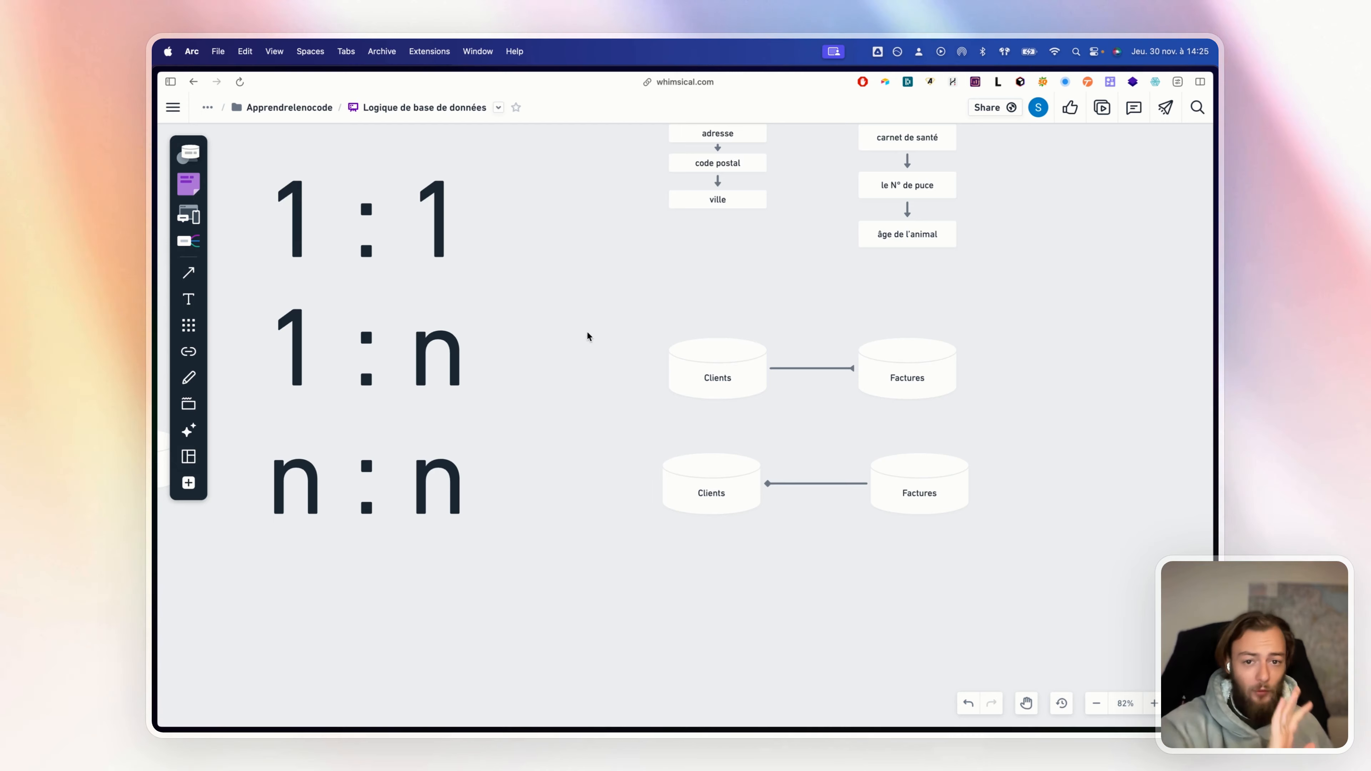
left_click_drag(585, 330, 772, 555)
scroll(784, 529, "down", 3)
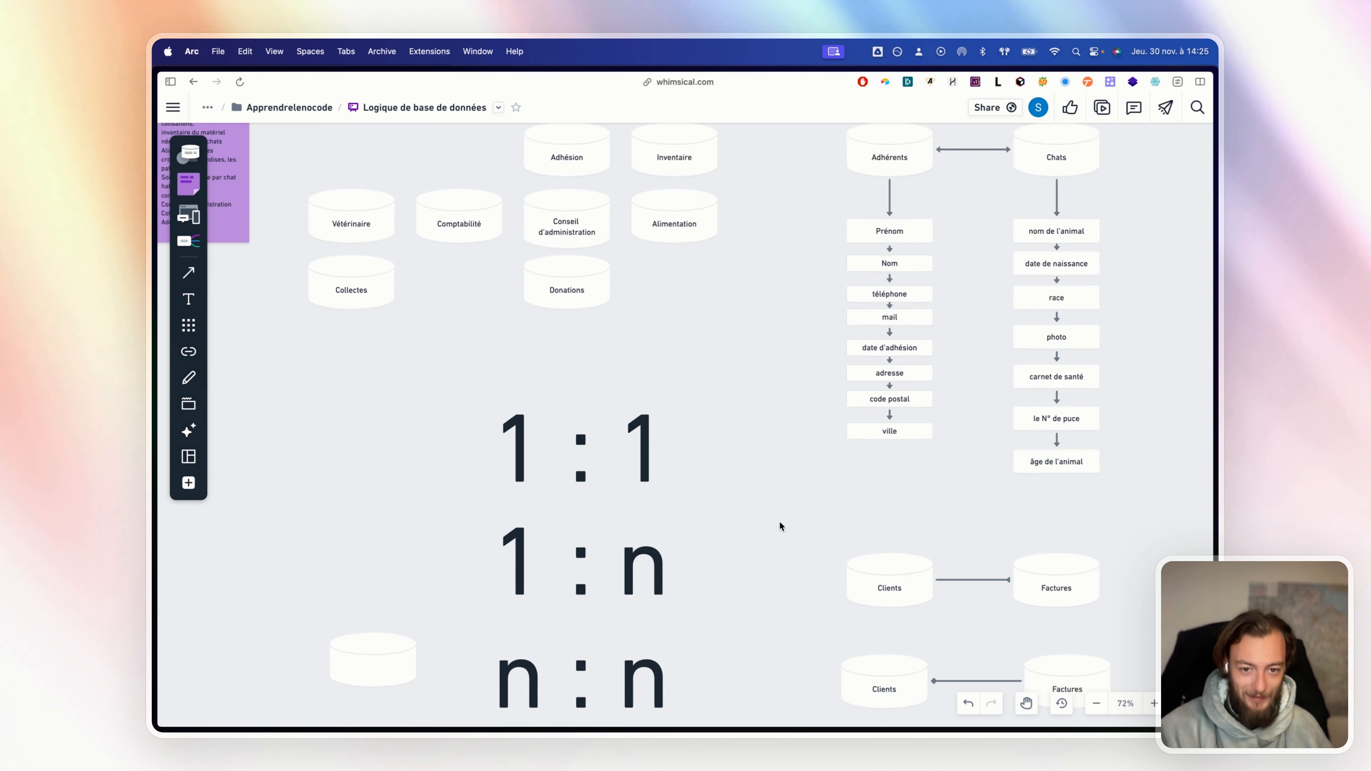
left_click_drag(761, 531, 861, 652)
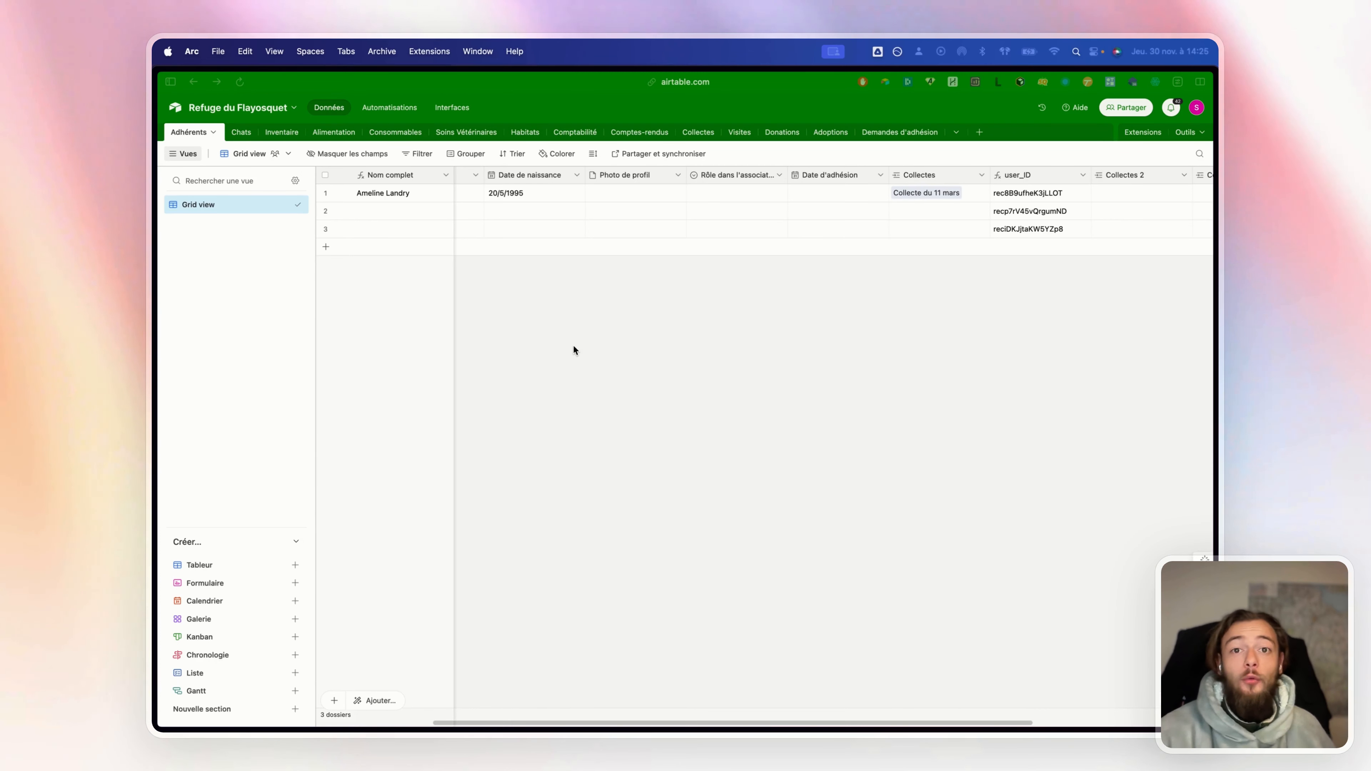
In Airtable's Adhérents table, move the user_ID column to the end after the Collectes copies
scroll(573, 346, "left", 3)
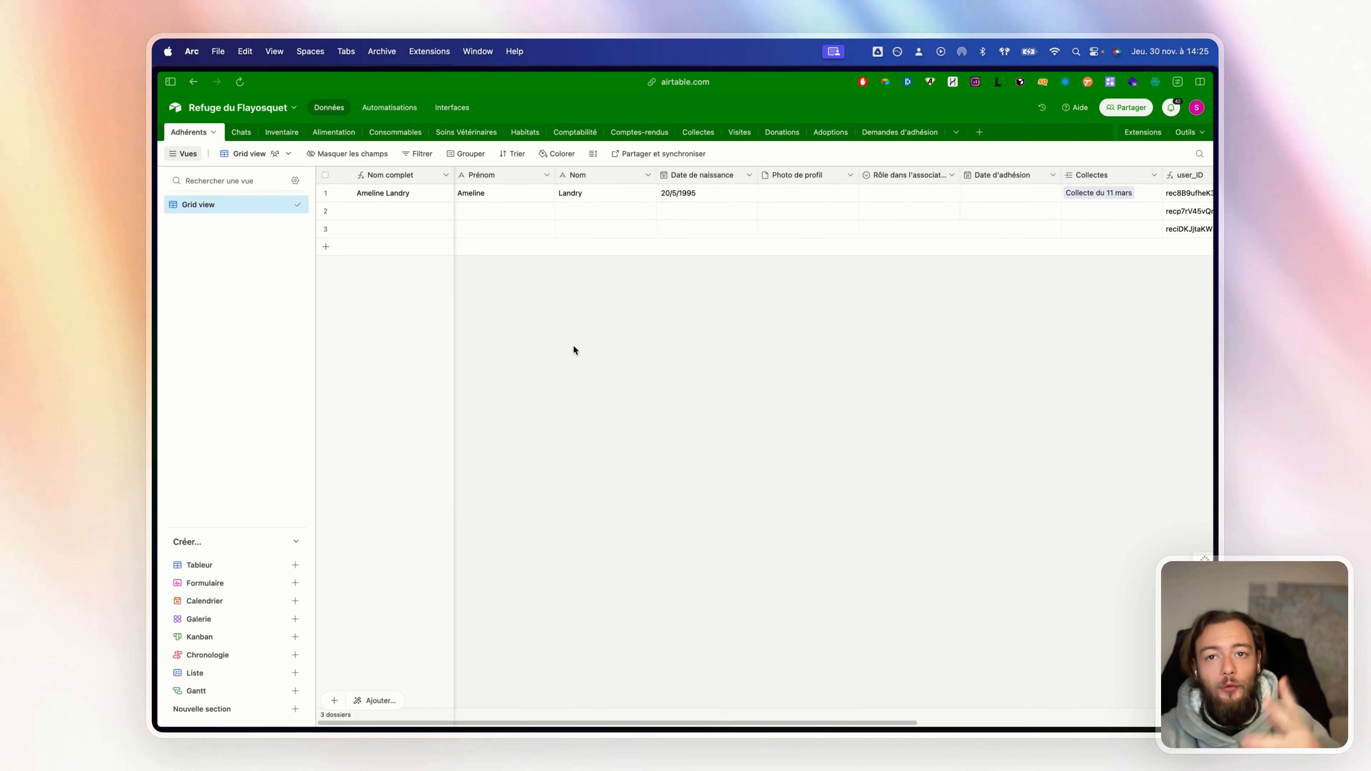
mouse_move(153, 317)
left_click(198, 285)
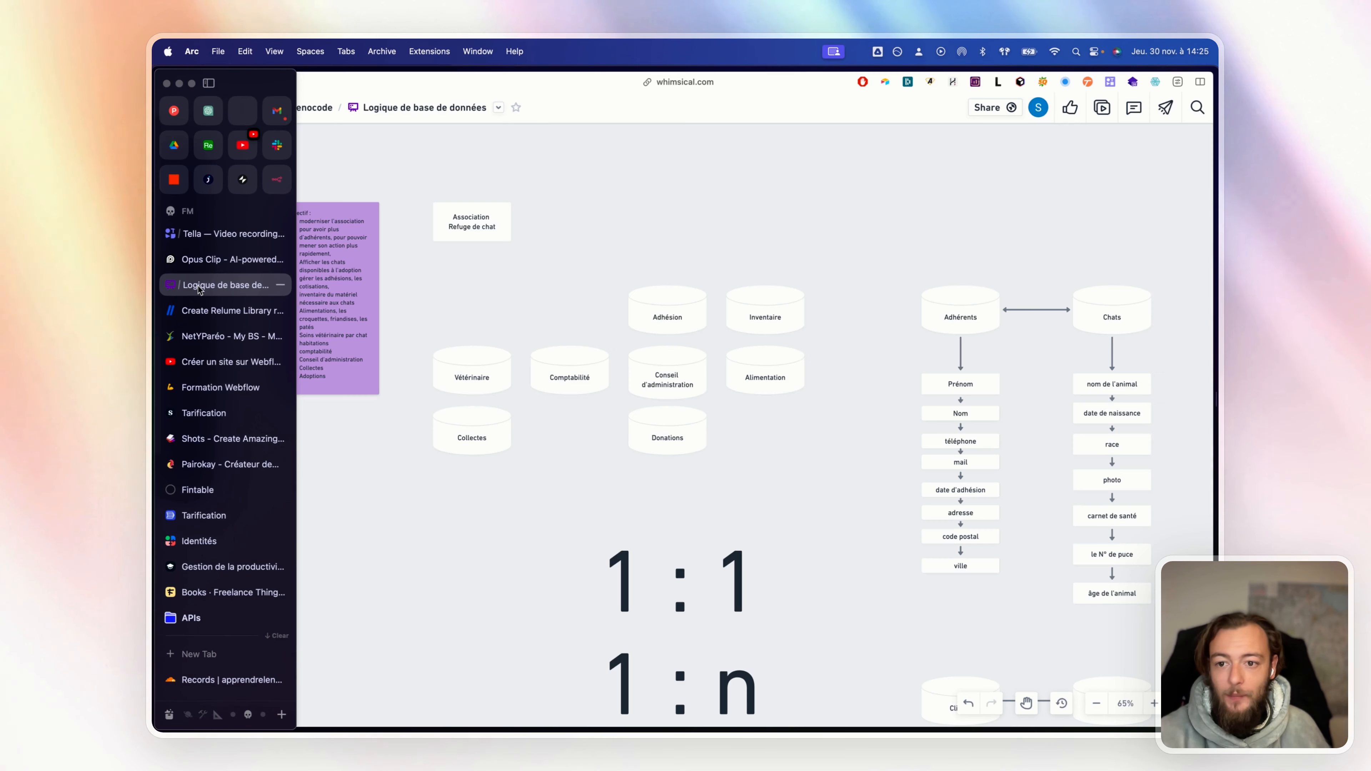
left_click(209, 145)
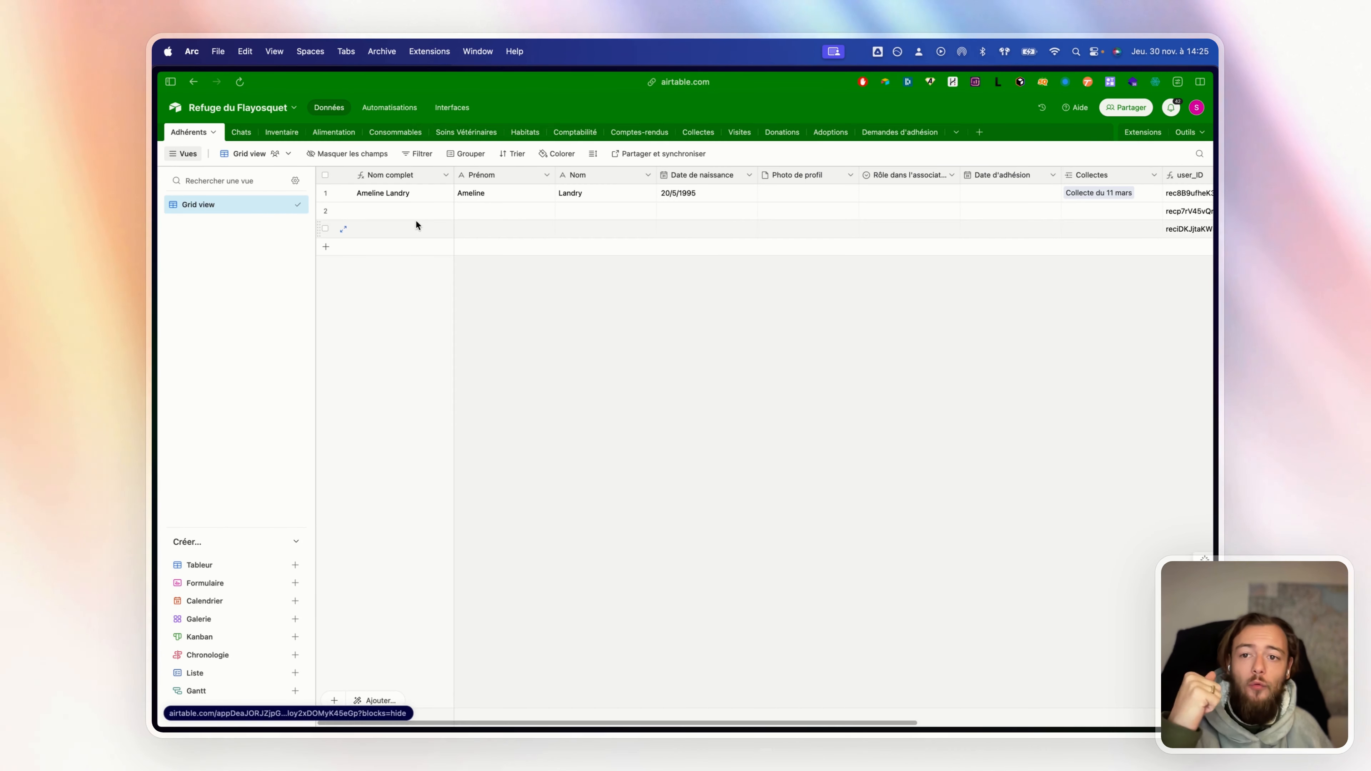
scroll(643, 201, "right", 10)
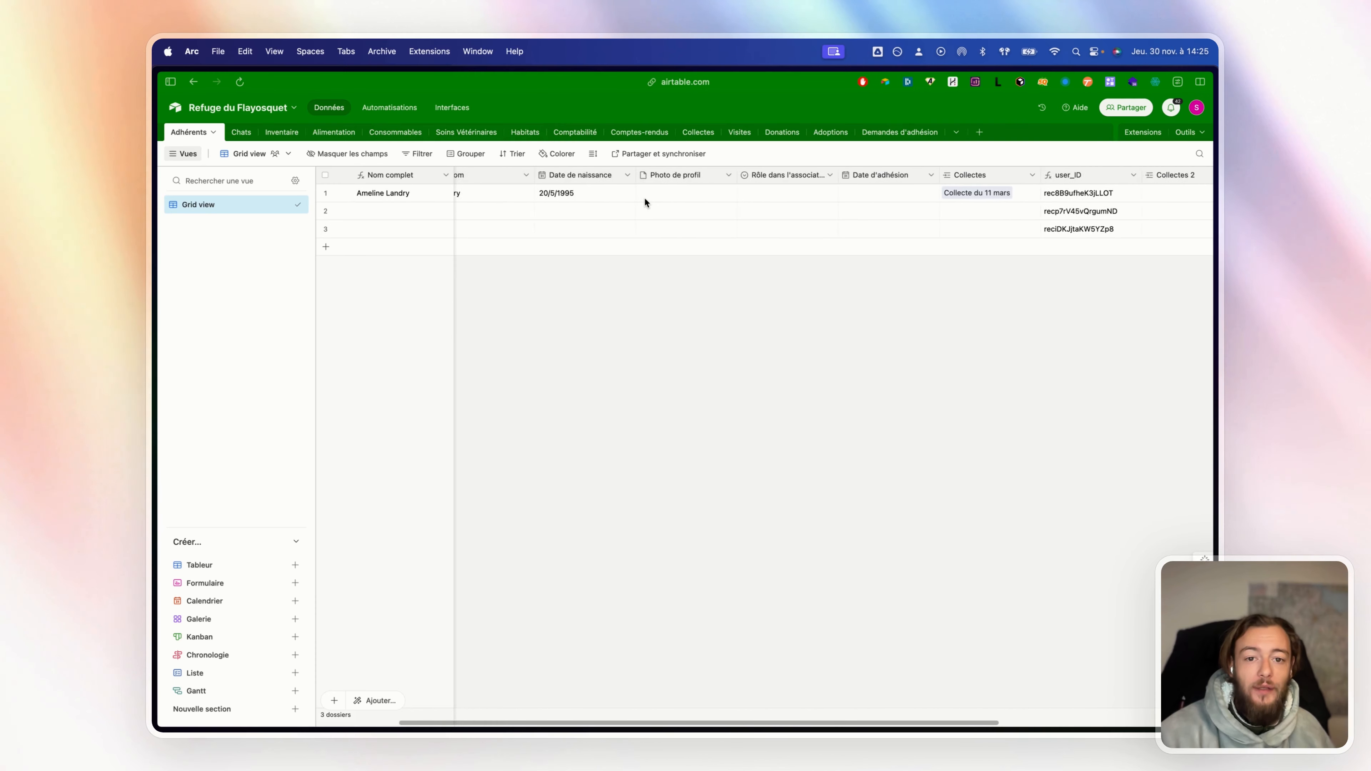
scroll(644, 201, "right", 3)
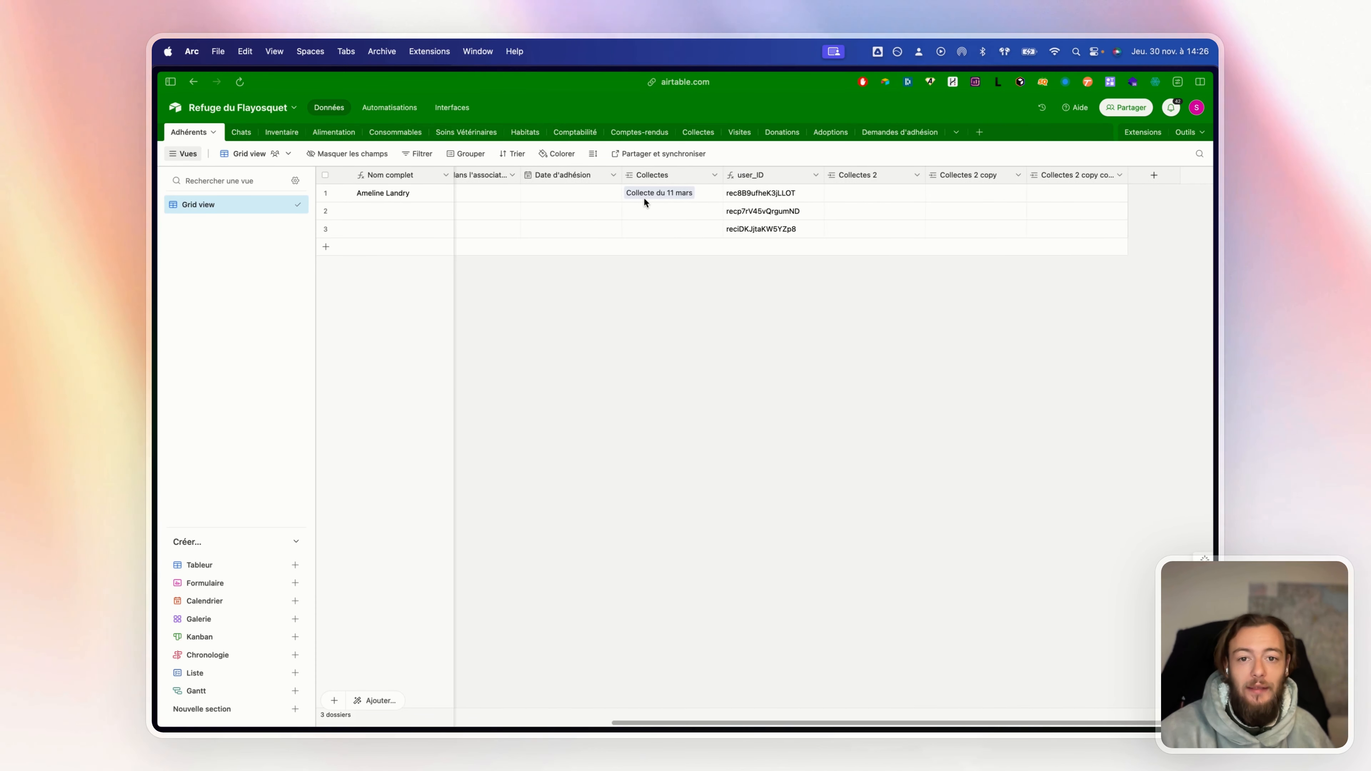
left_click_drag(773, 171, 1129, 177)
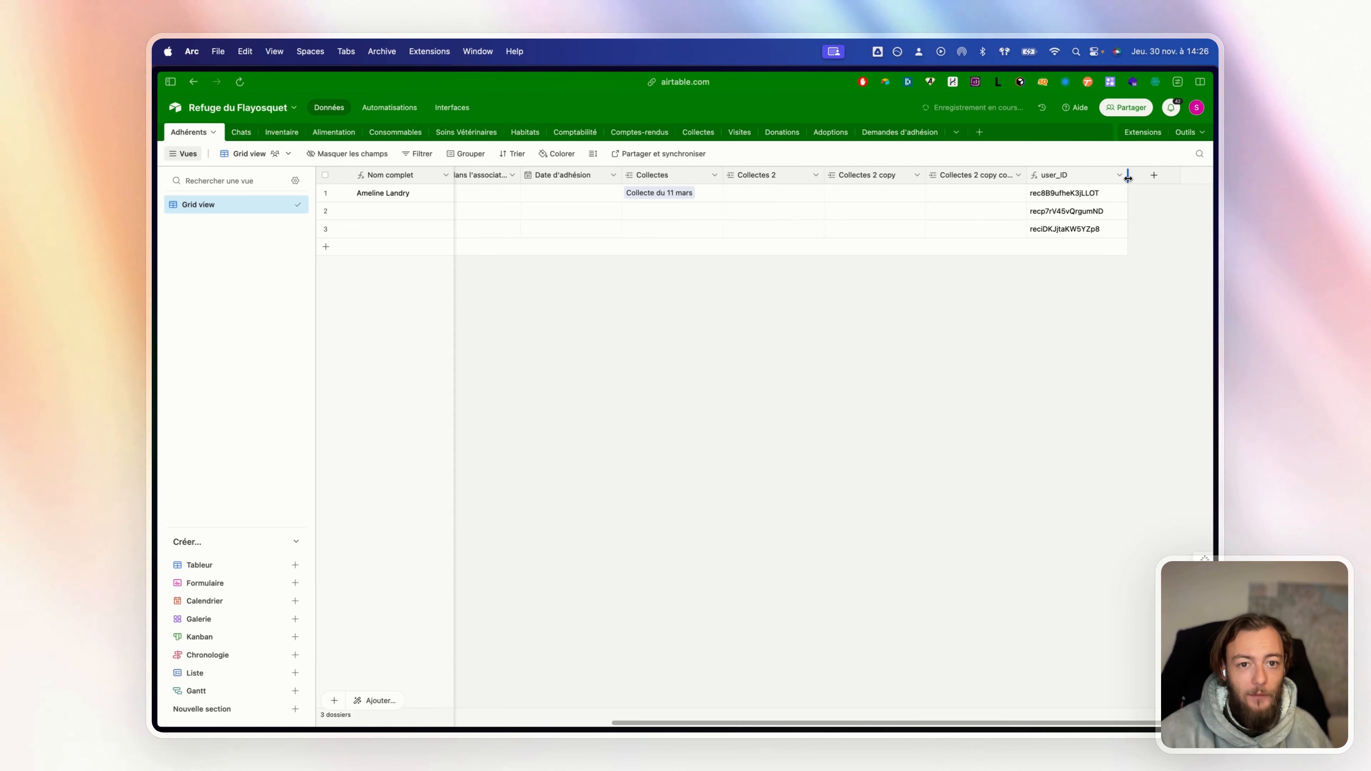
scroll(730, 218, "left", 5)
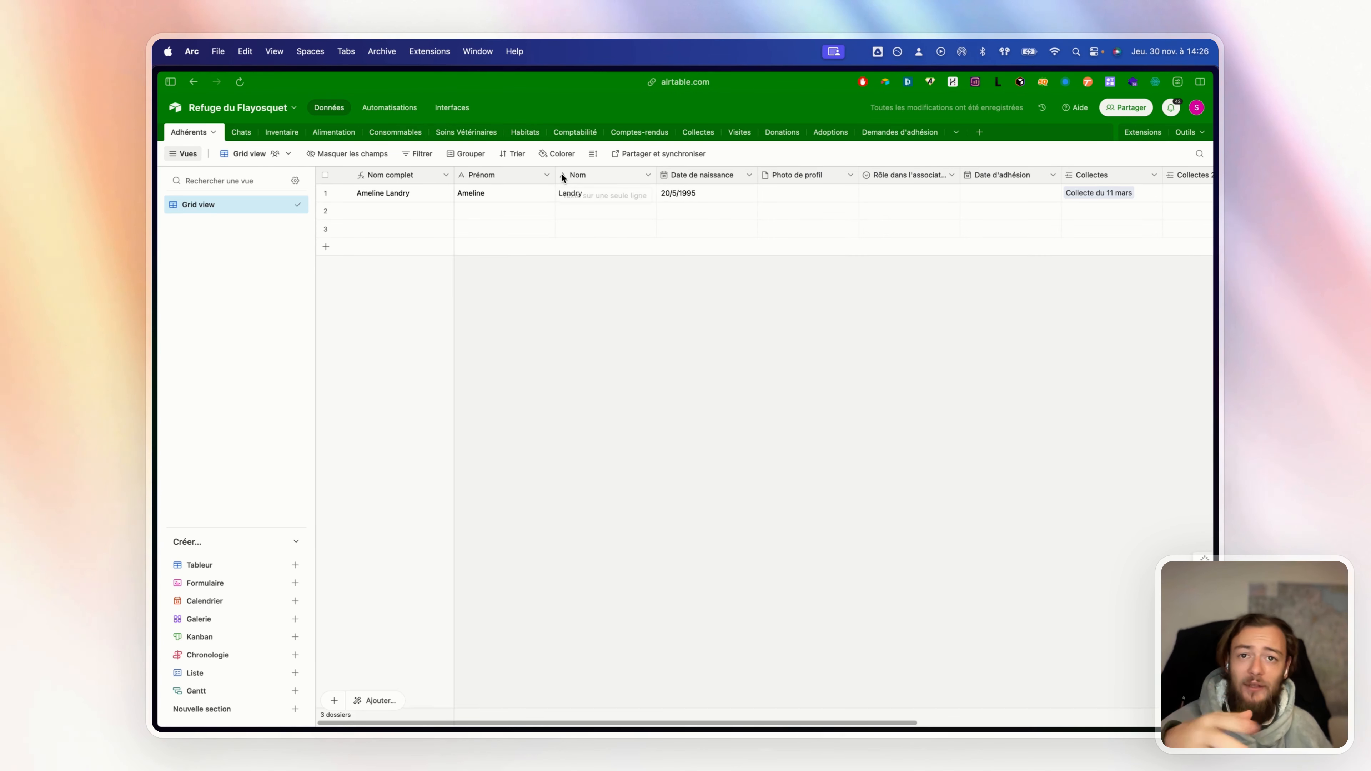
left_click(445, 182)
left_click(432, 202)
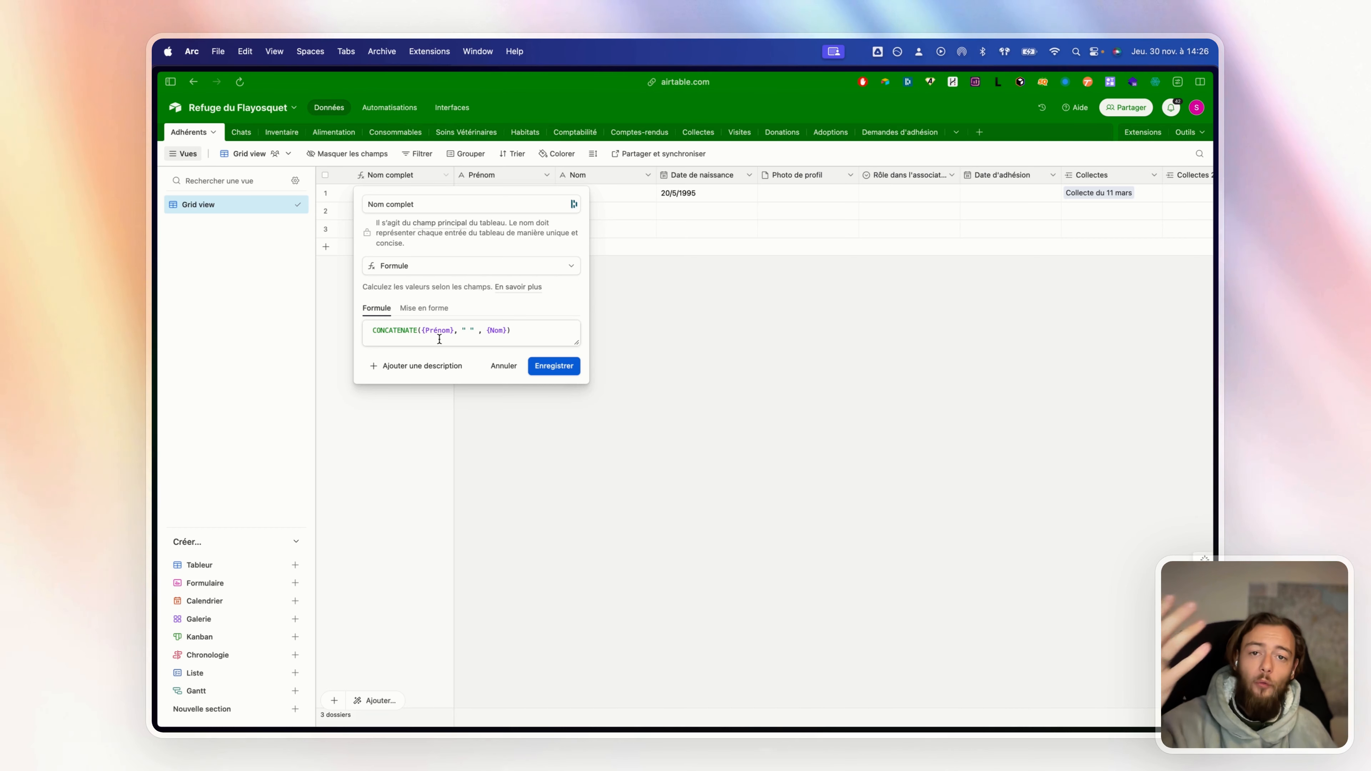
left_click(510, 367)
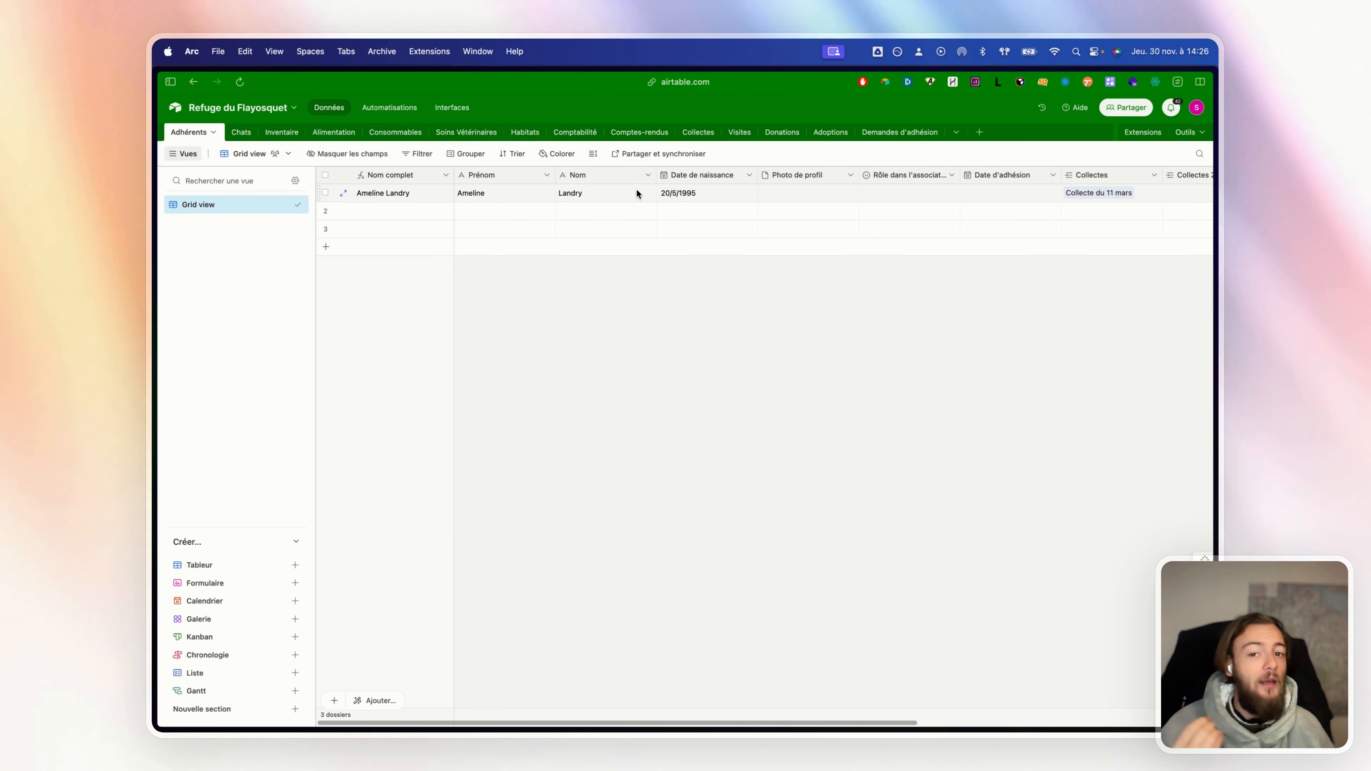
Highlight the Prénom and Nom columns in the Adhérents table
left_click(534, 178)
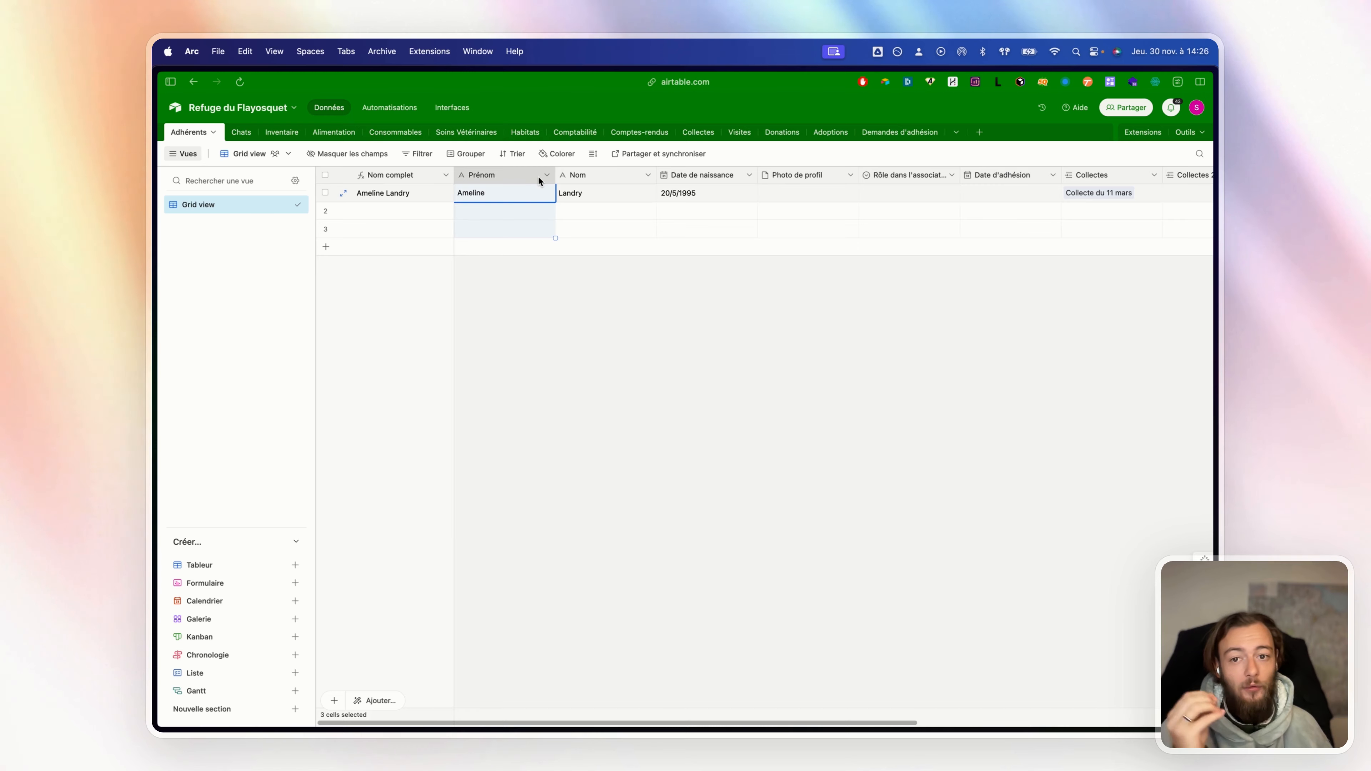
left_click(607, 173)
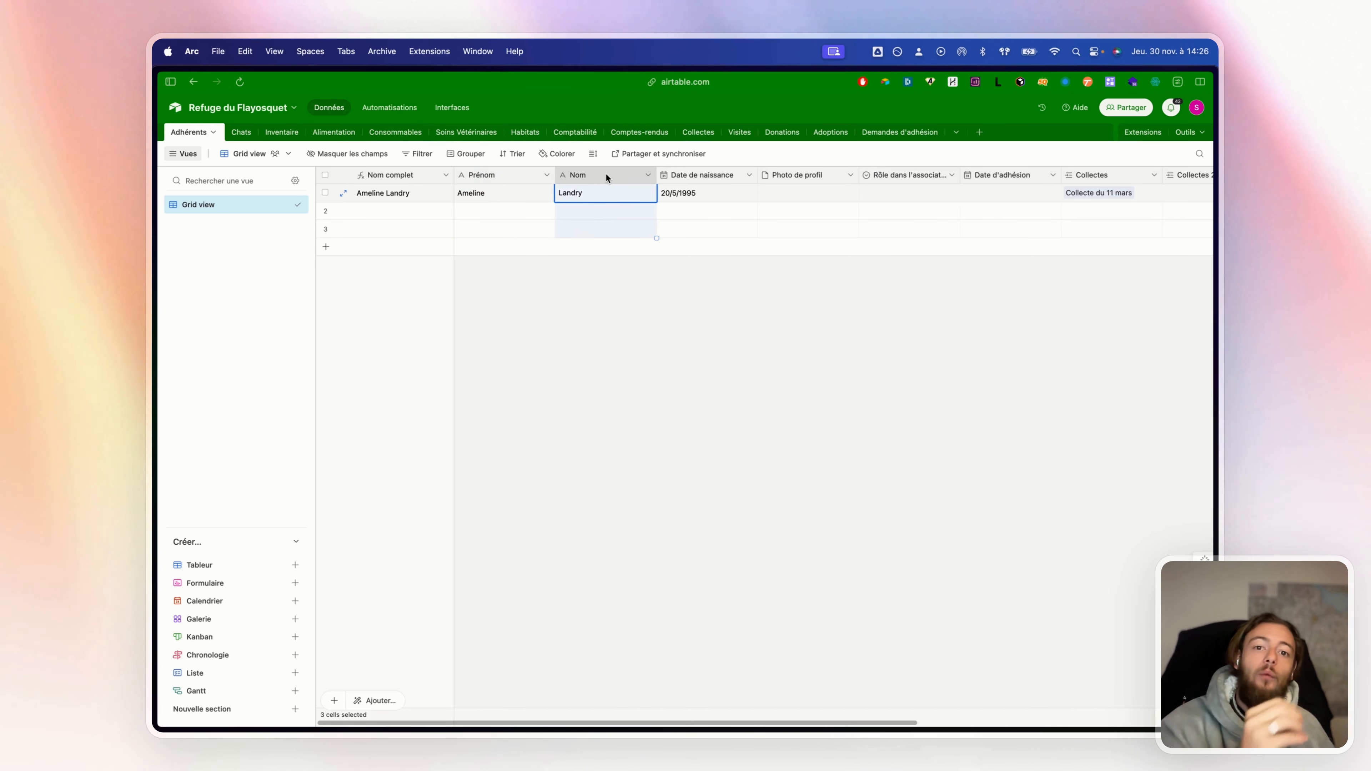
left_click(711, 288)
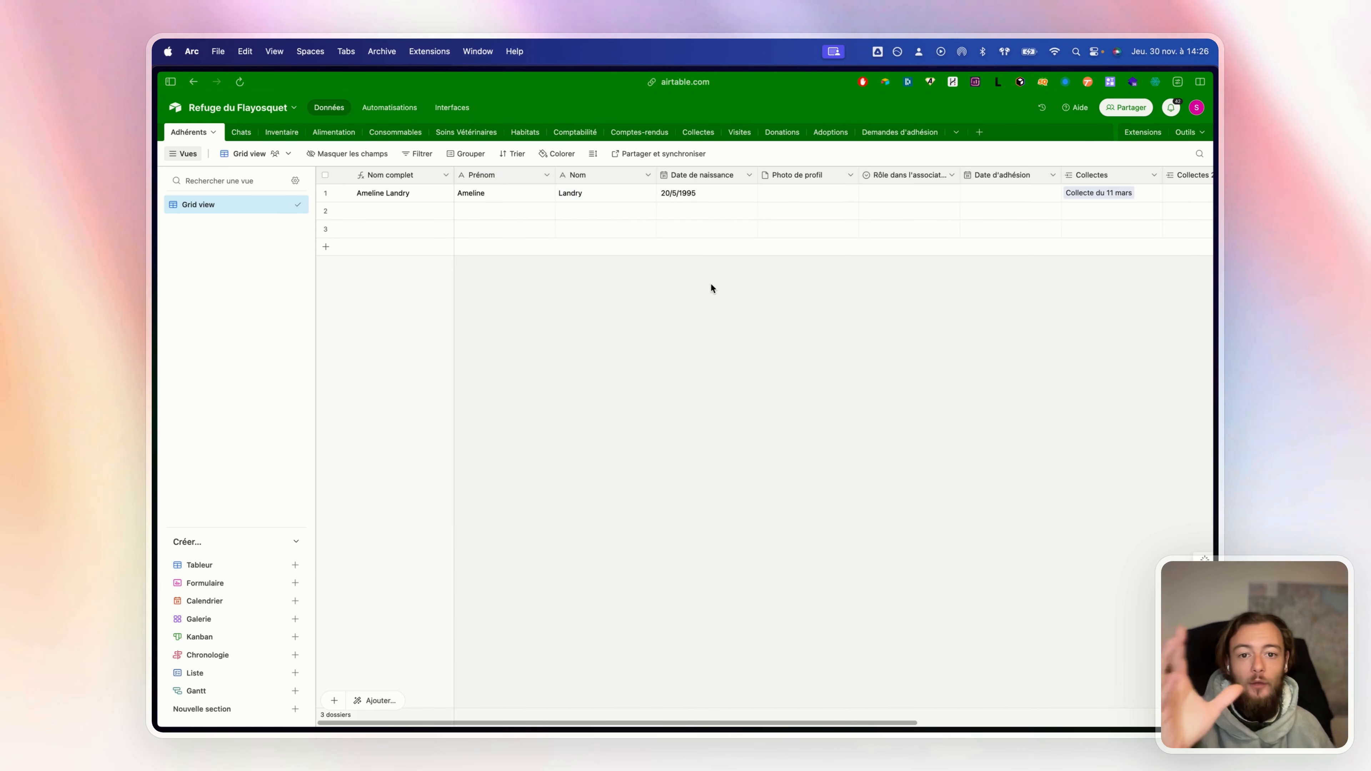
Open the Collectes field's settings, showing its link to the Collectes table
scroll(710, 283, "right", 2)
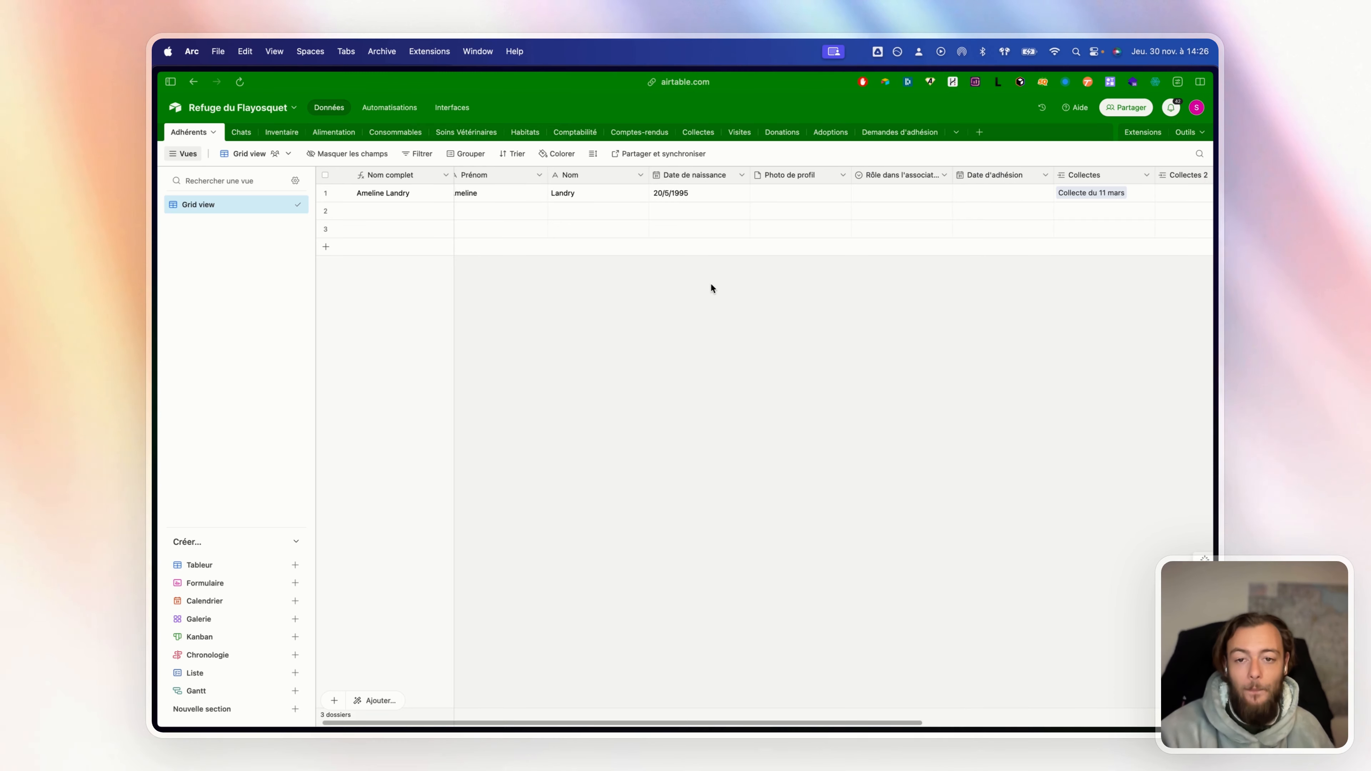
scroll(711, 288, "right", 1)
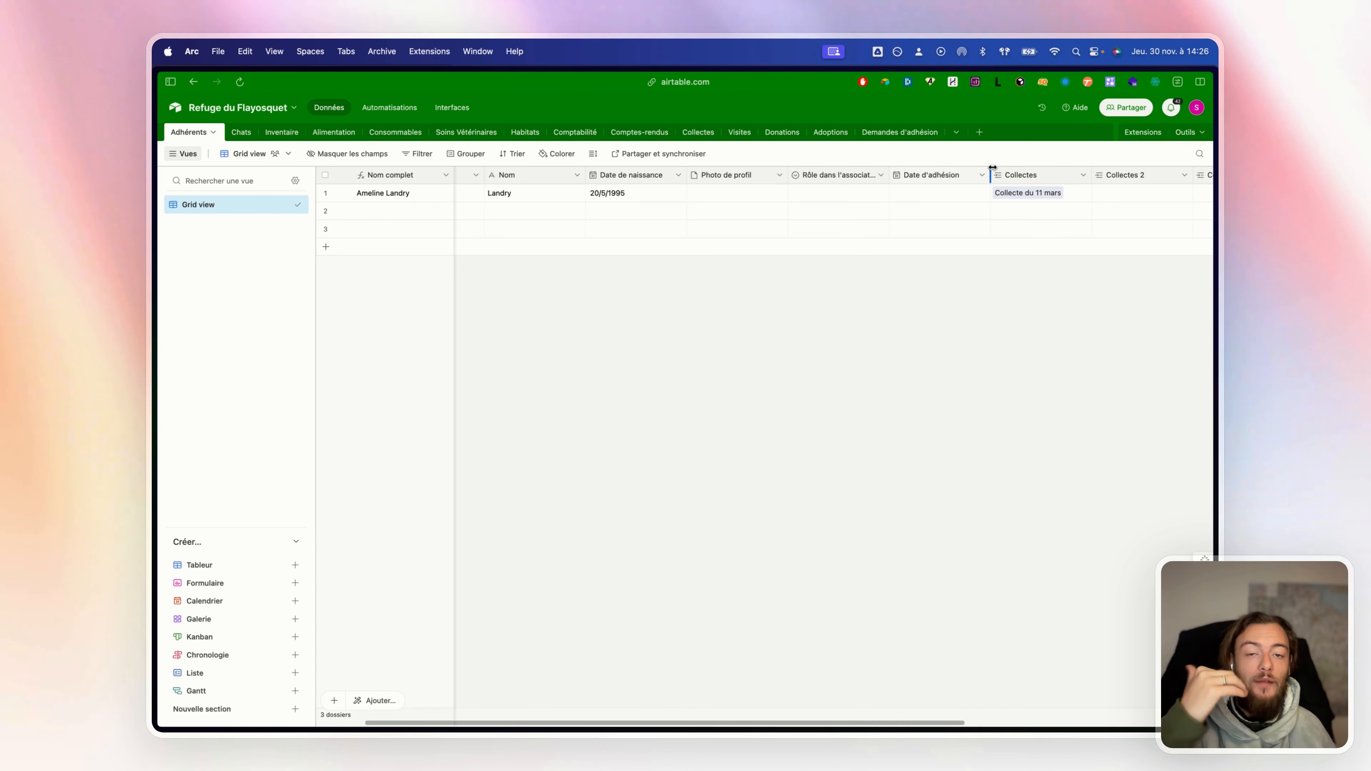
left_click(1010, 173)
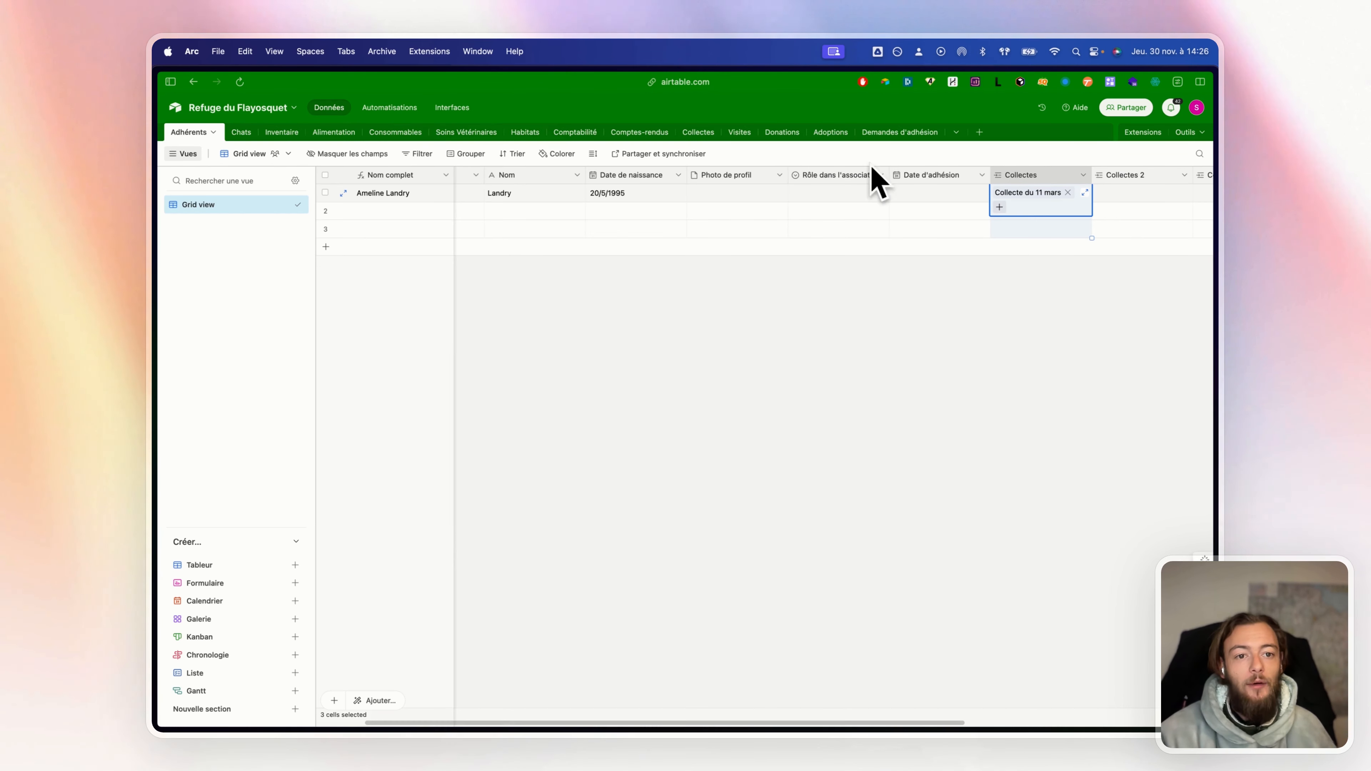
left_click(1083, 176)
left_click(1061, 201)
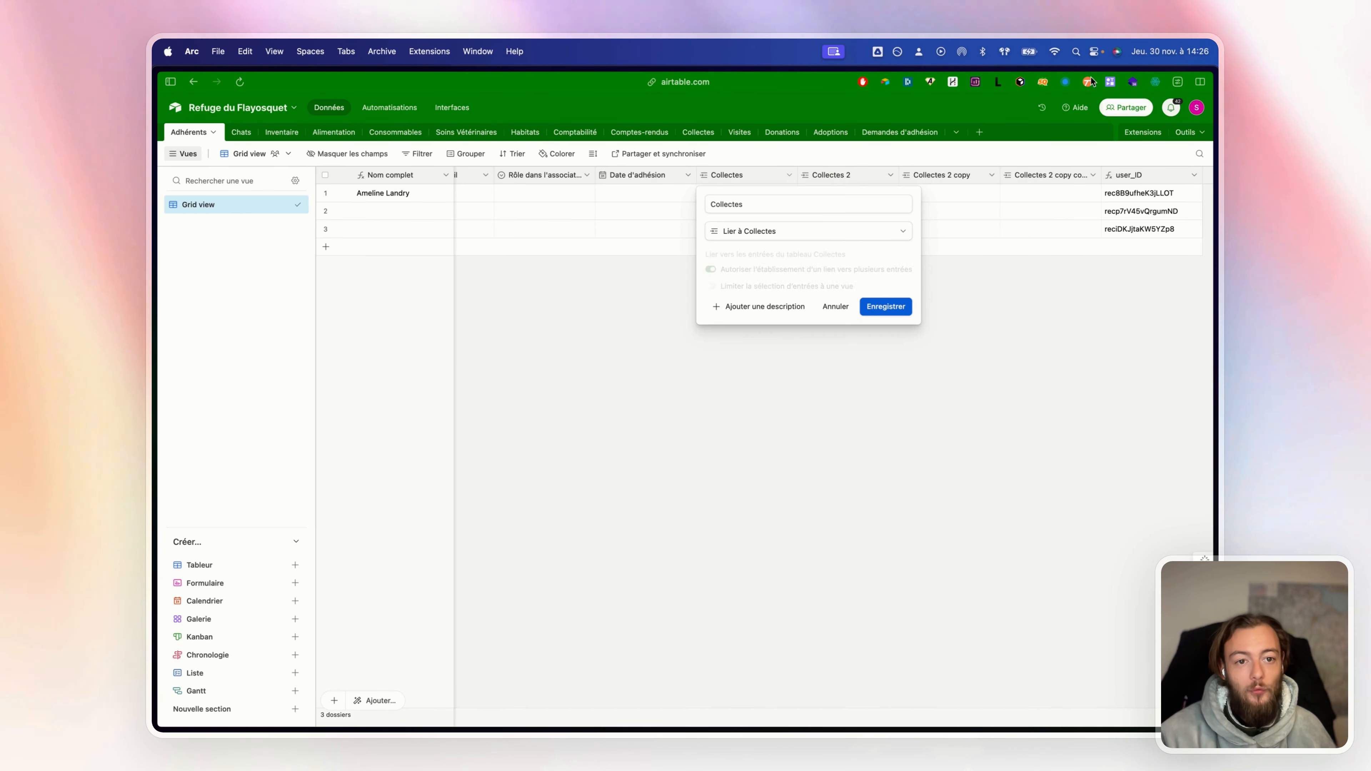
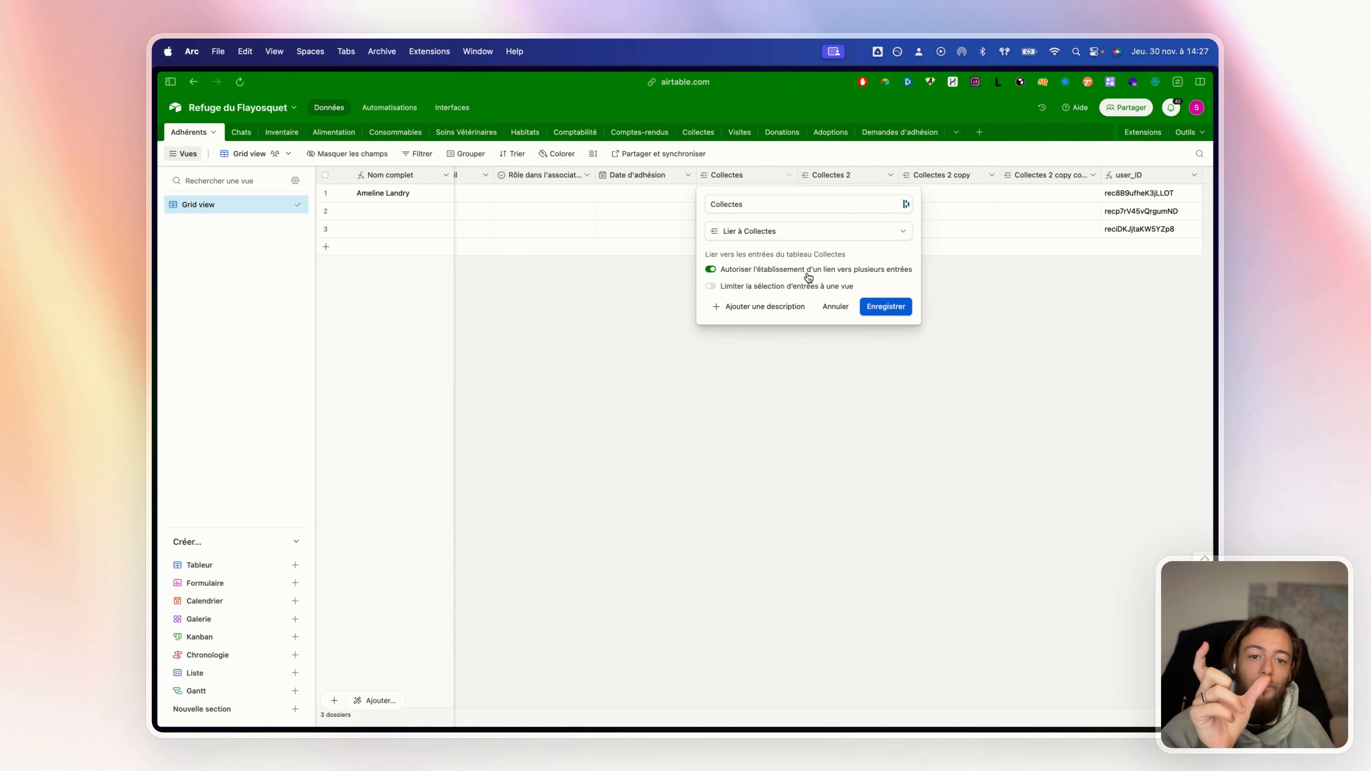
Save the Collectes field settings and link two unnamed collection records to row 1
left_click(886, 306)
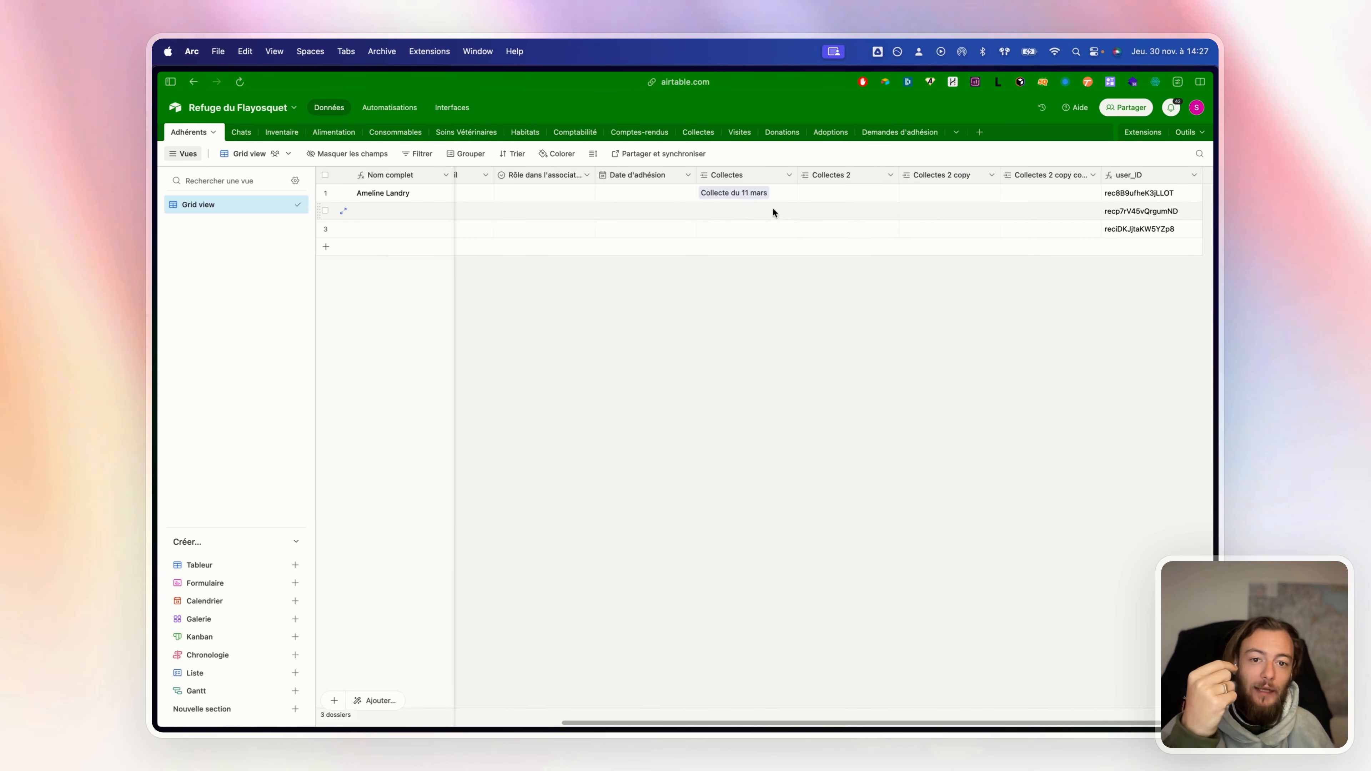
left_click(778, 195)
left_click(705, 208)
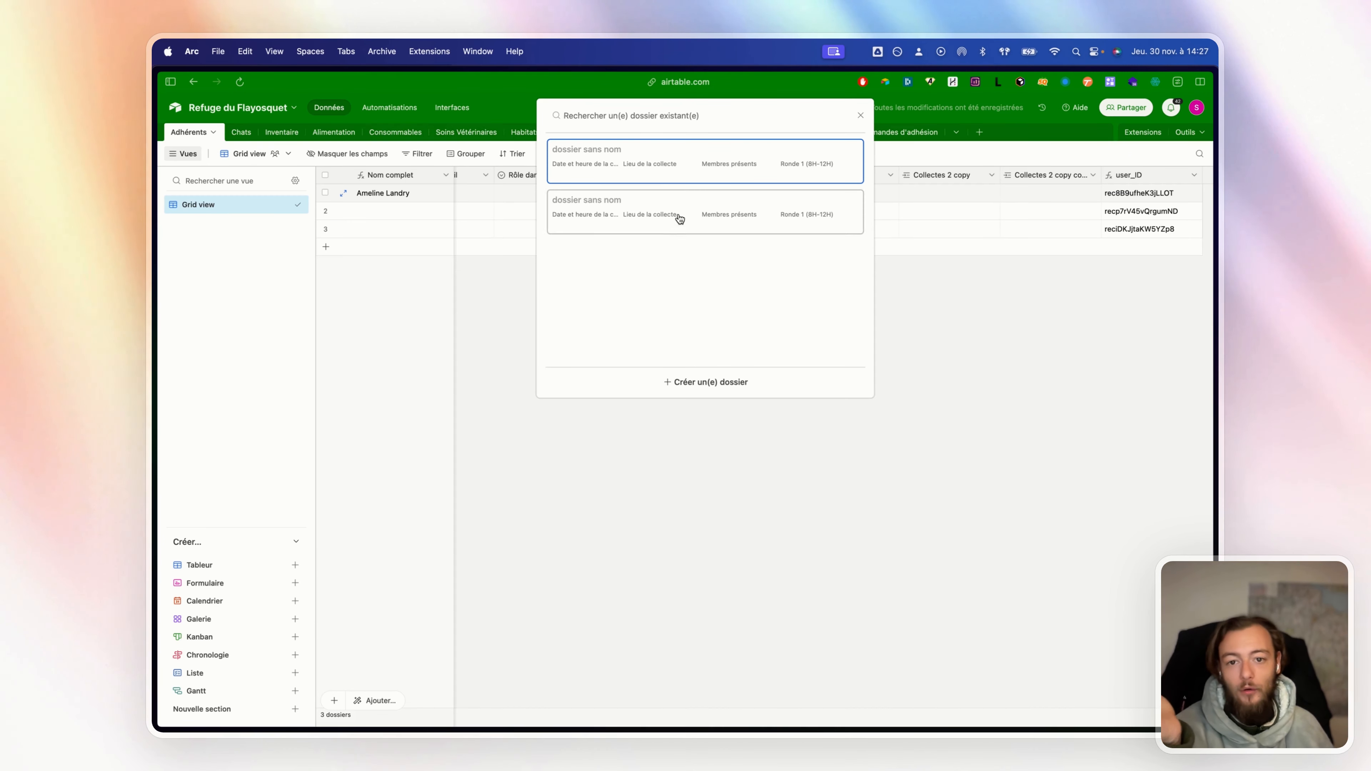
left_click(680, 219)
left_click(786, 209)
left_click(710, 181)
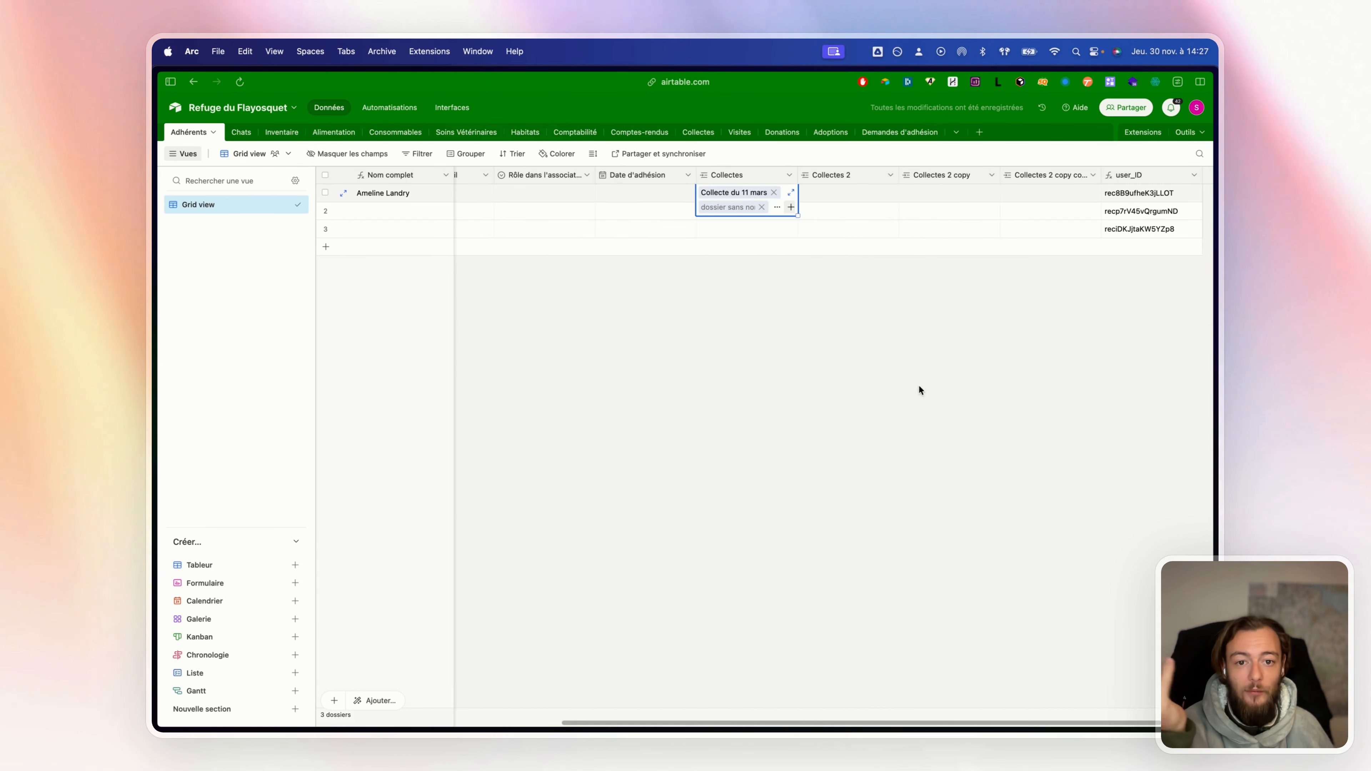
left_click(921, 390)
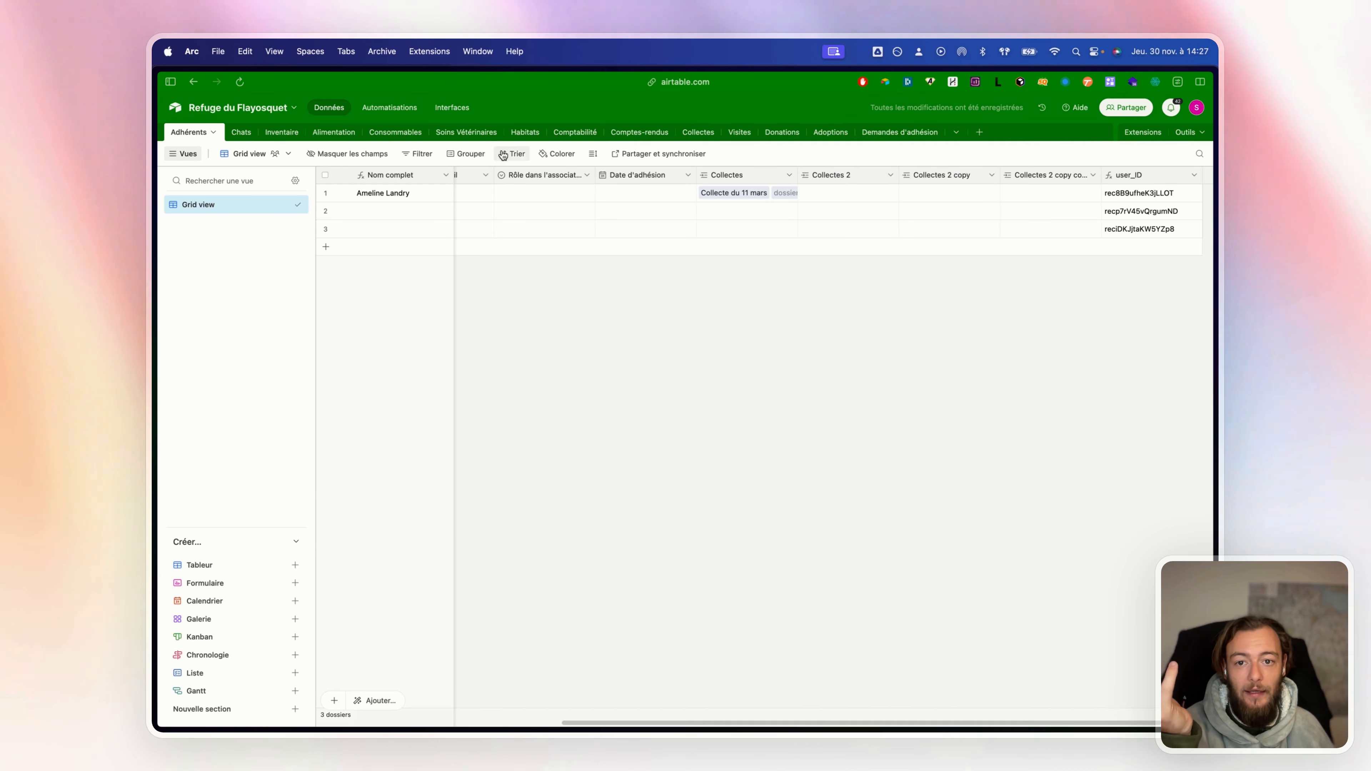
Set the grid row height to Grande and remove the unnamed collection link from row 1
left_click(594, 155)
left_click(616, 225)
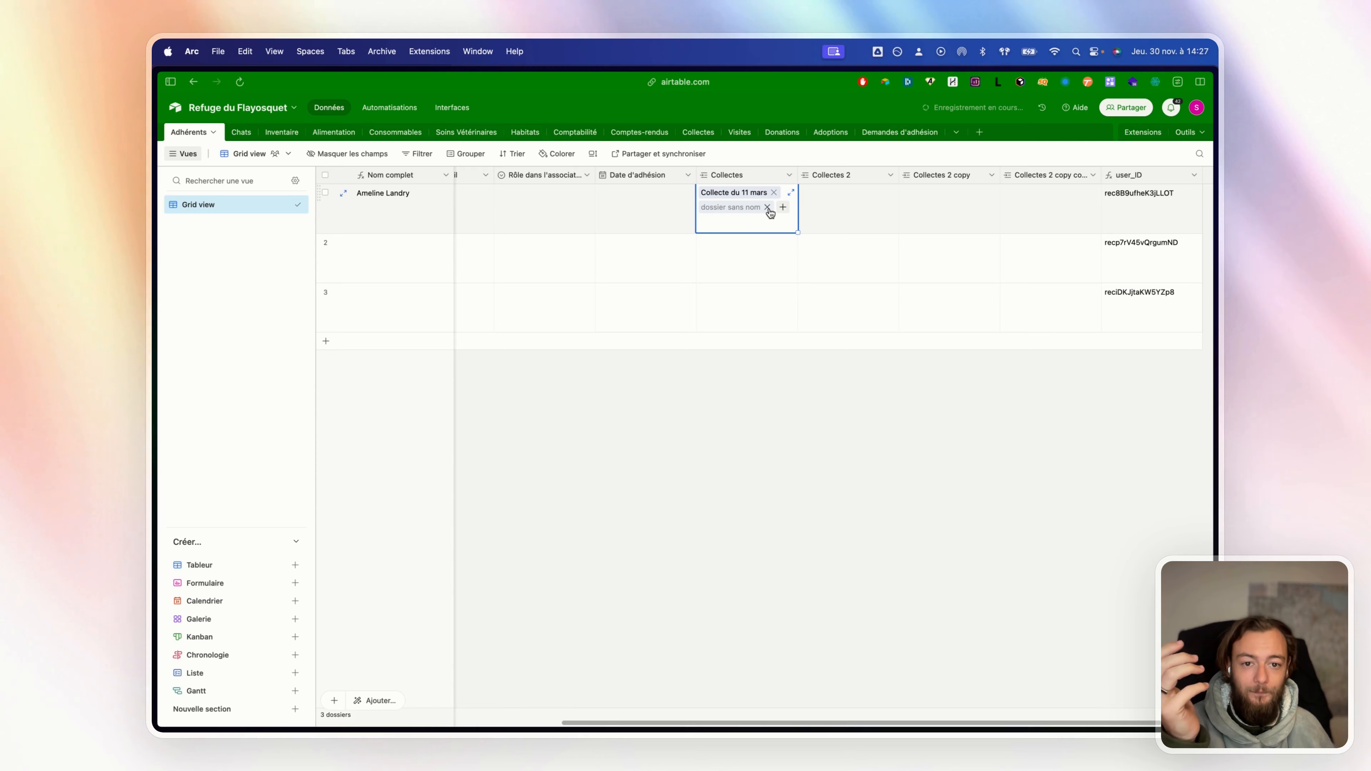
left_click(767, 208)
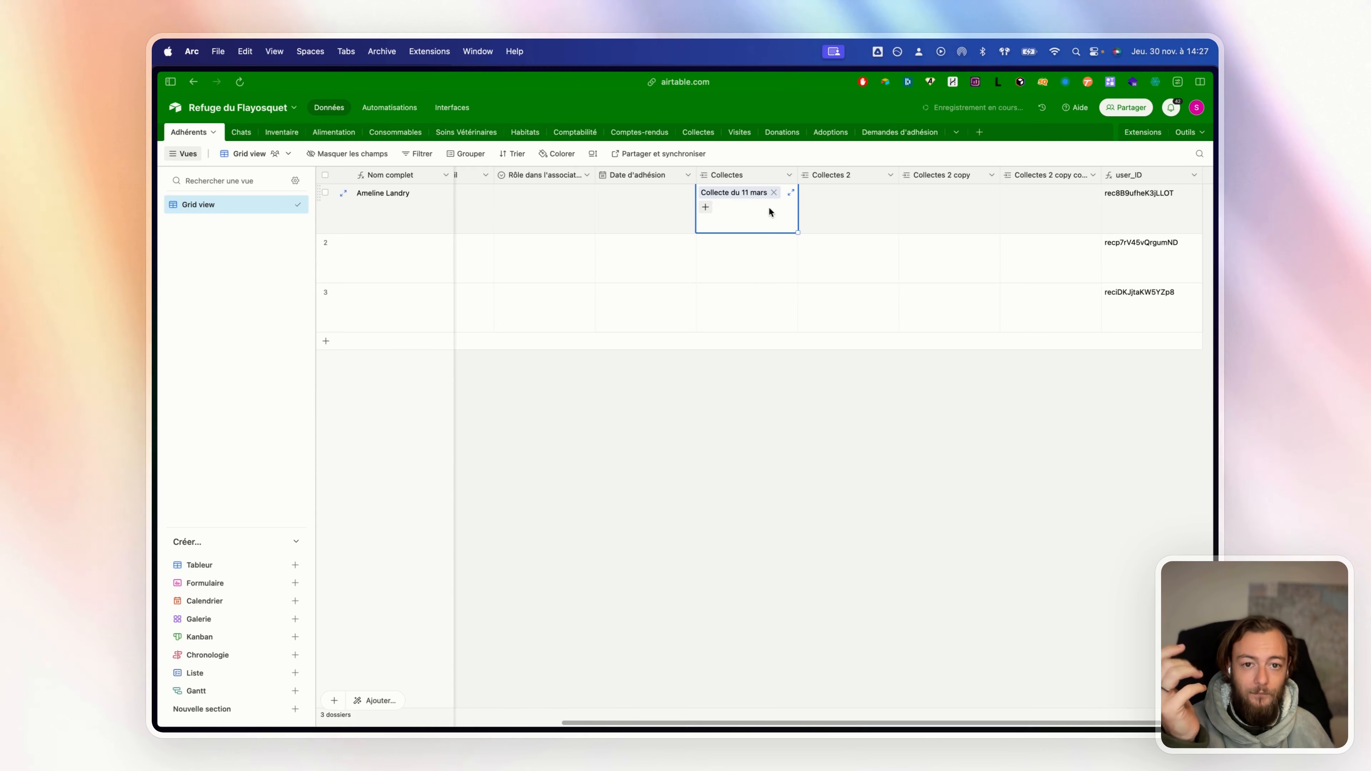
Turn off multiple linked records on the Collectes field and save the change
left_click(789, 176)
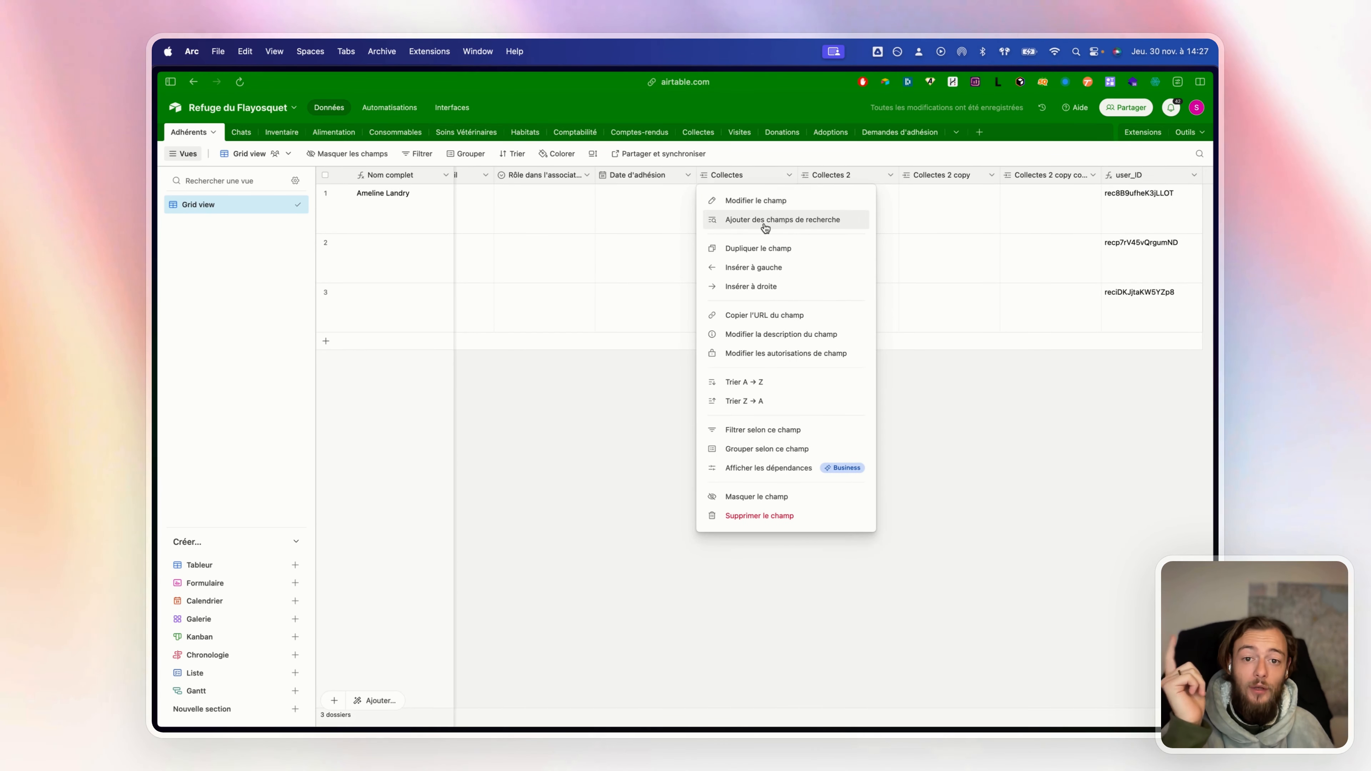
left_click(763, 220)
left_click(802, 235)
left_click(788, 175)
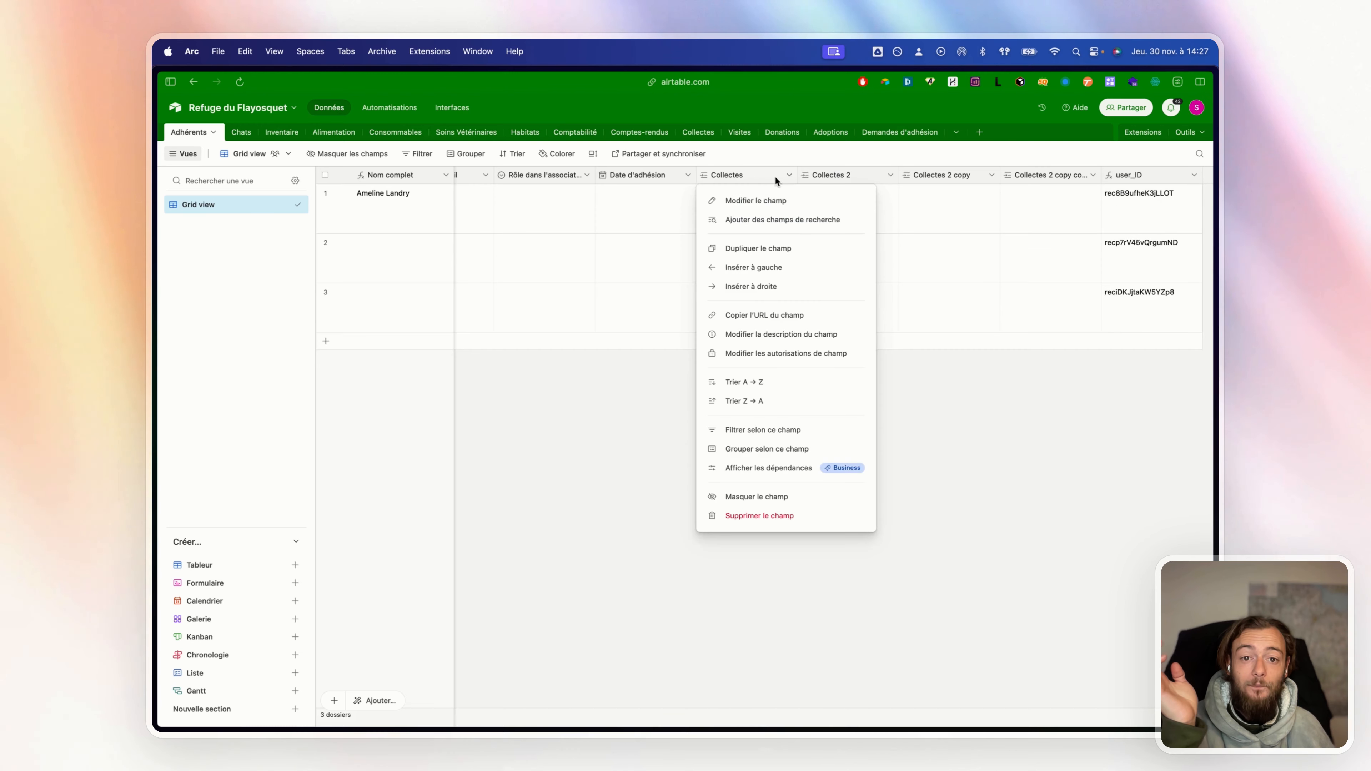
left_click(758, 200)
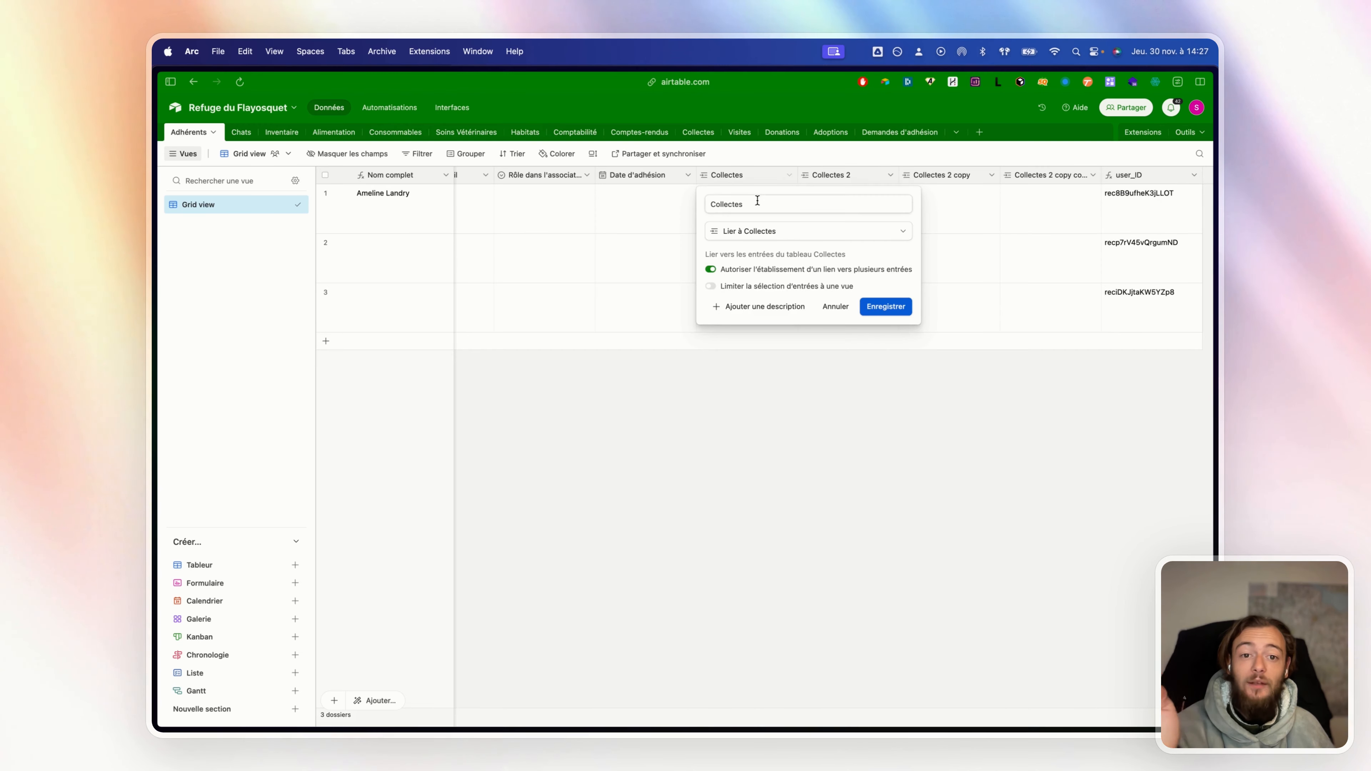
left_click(770, 273)
left_click(868, 310)
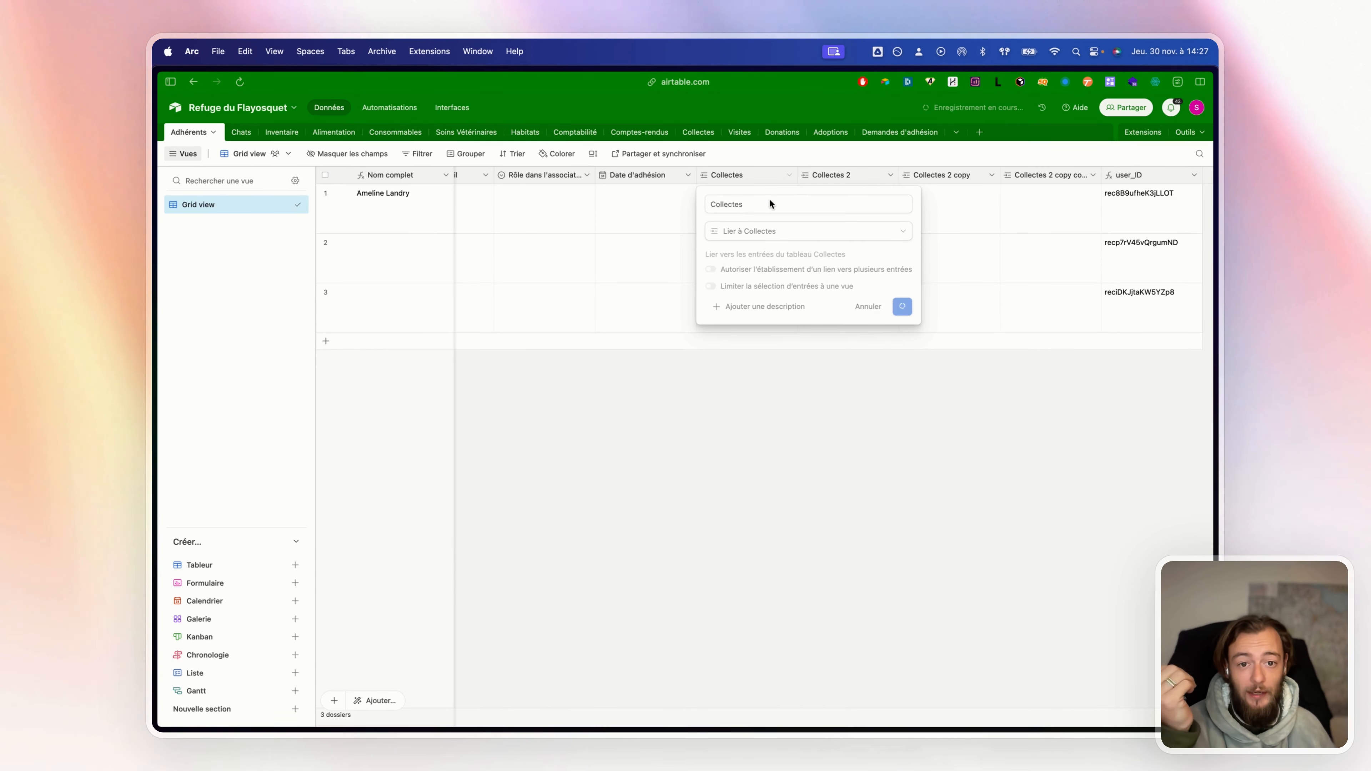
left_click(777, 197)
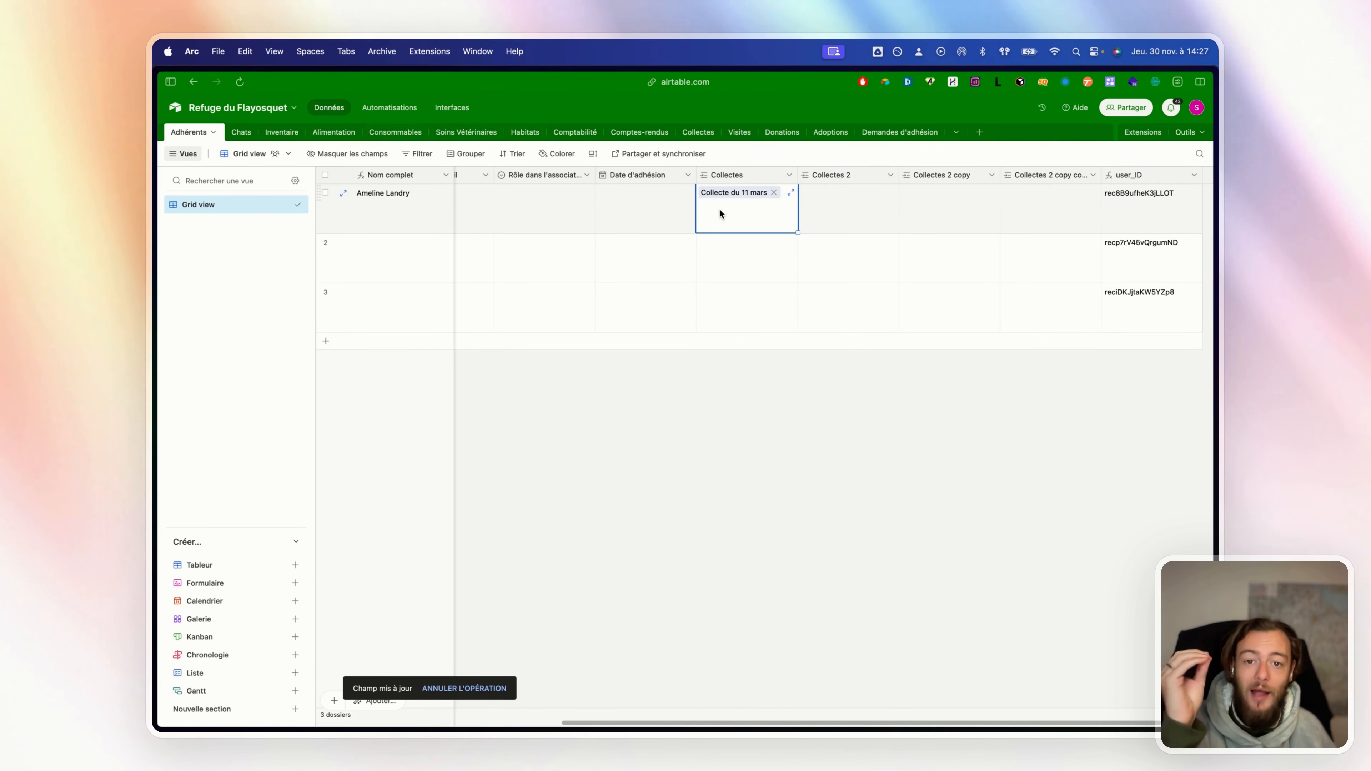
In the Collectes table, link two more members to the first collection's Membres présents
left_click(698, 138)
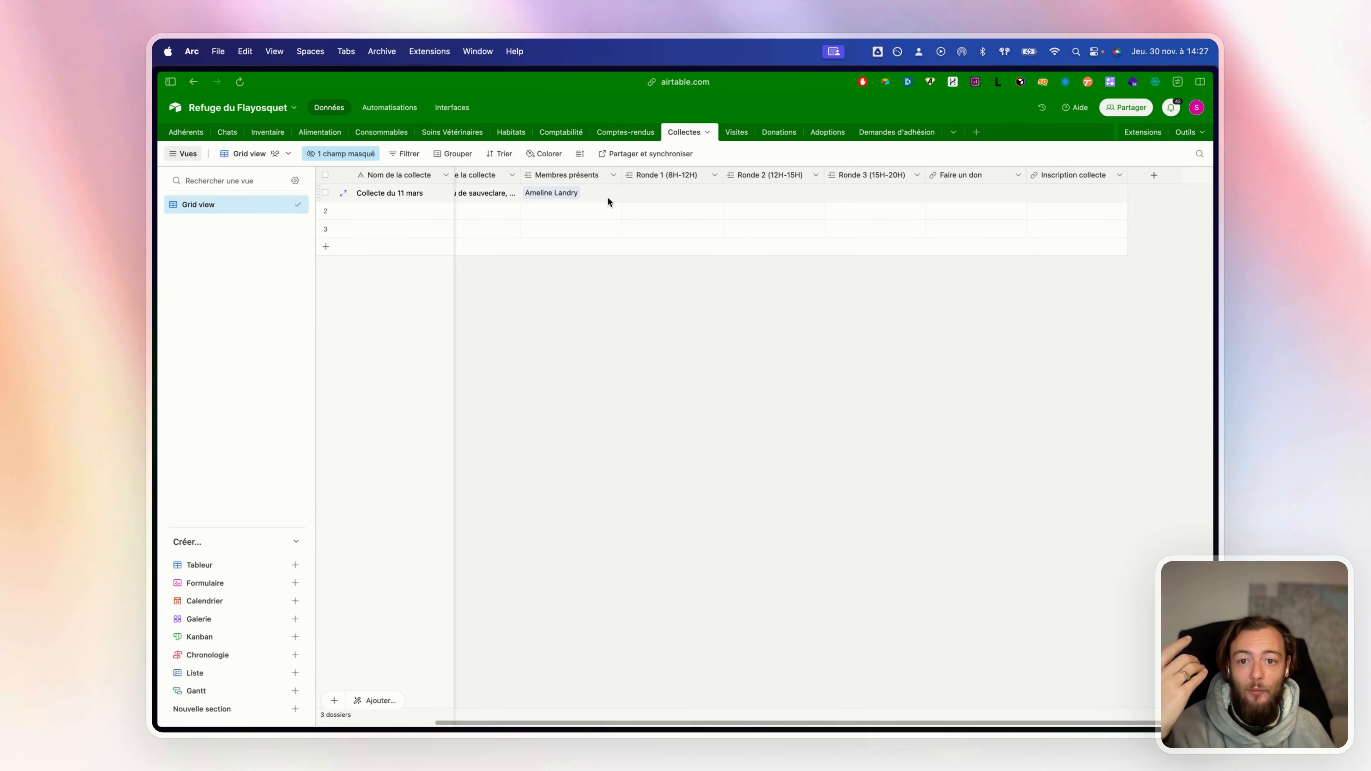
left_click(603, 196)
left_click(613, 175)
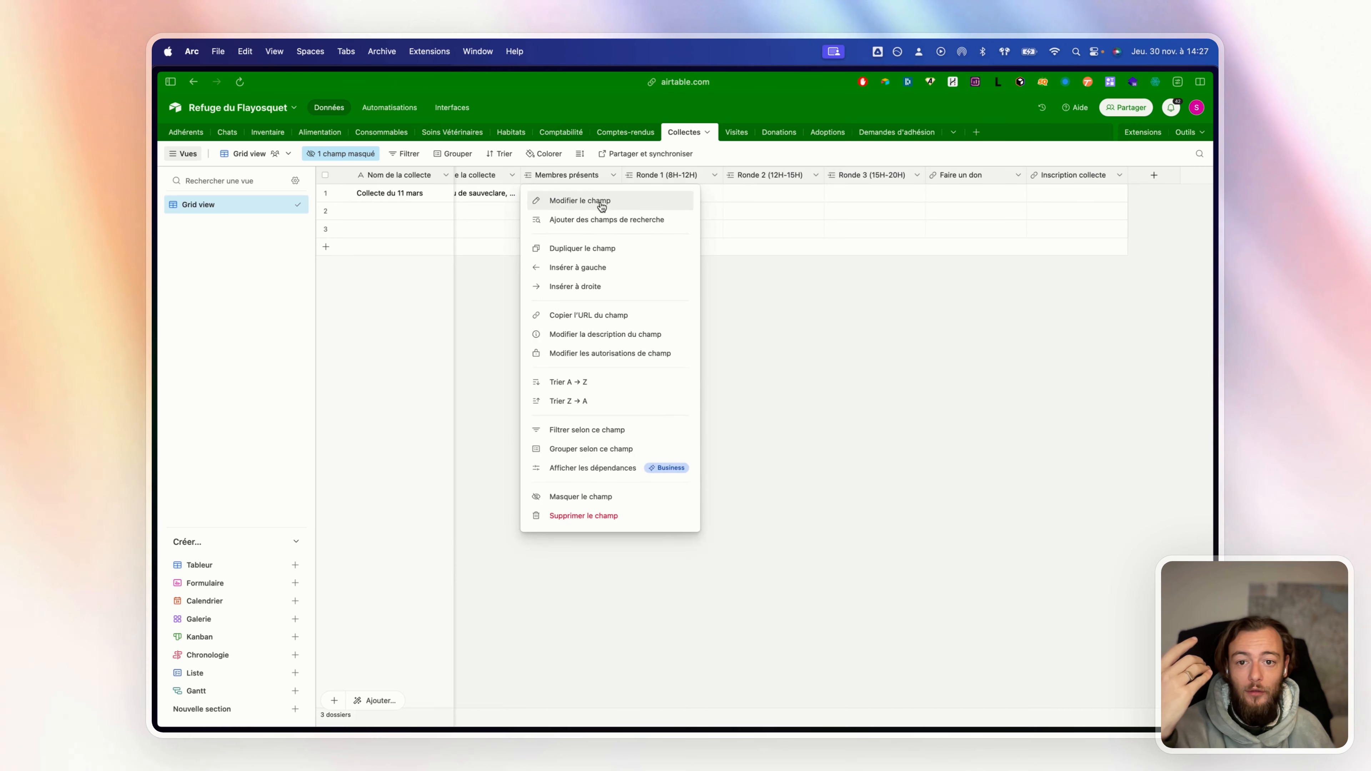
left_click(595, 204)
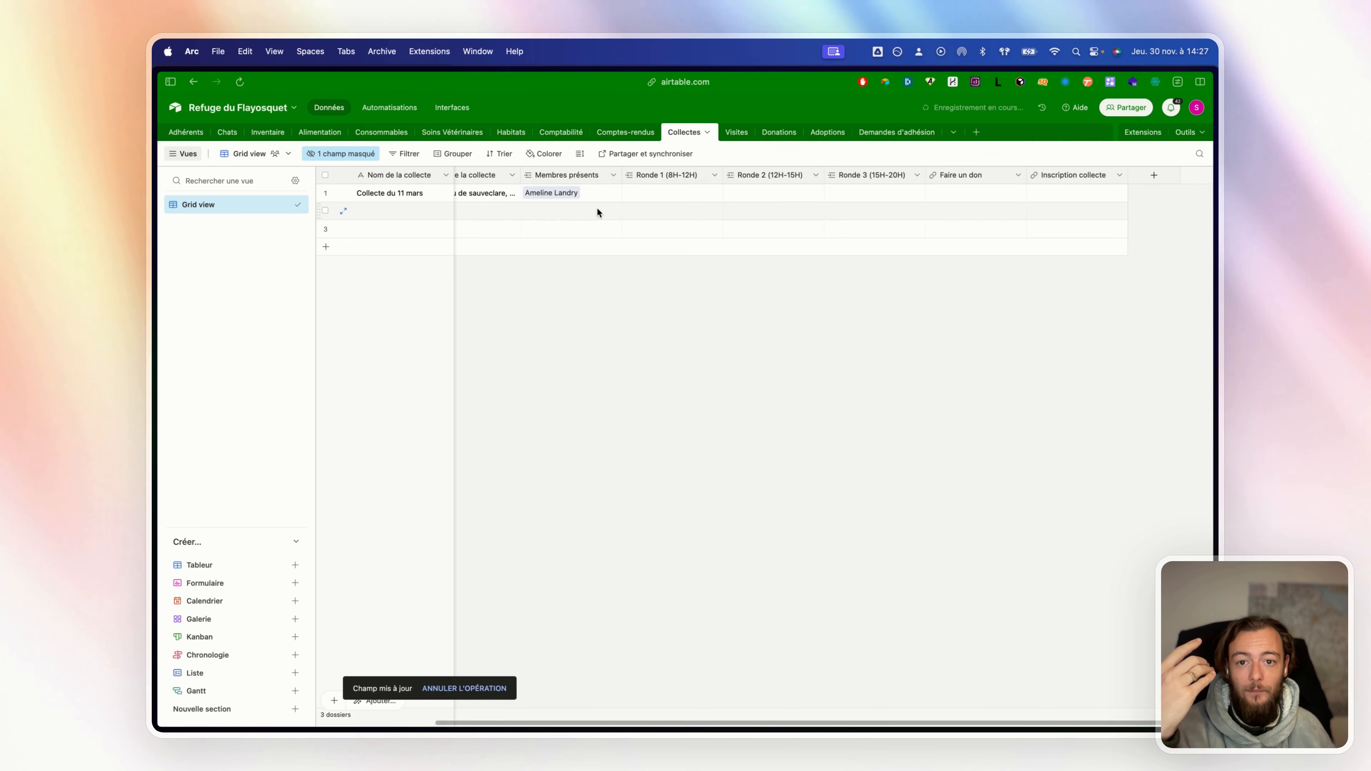
left_click(594, 195)
left_click(603, 194)
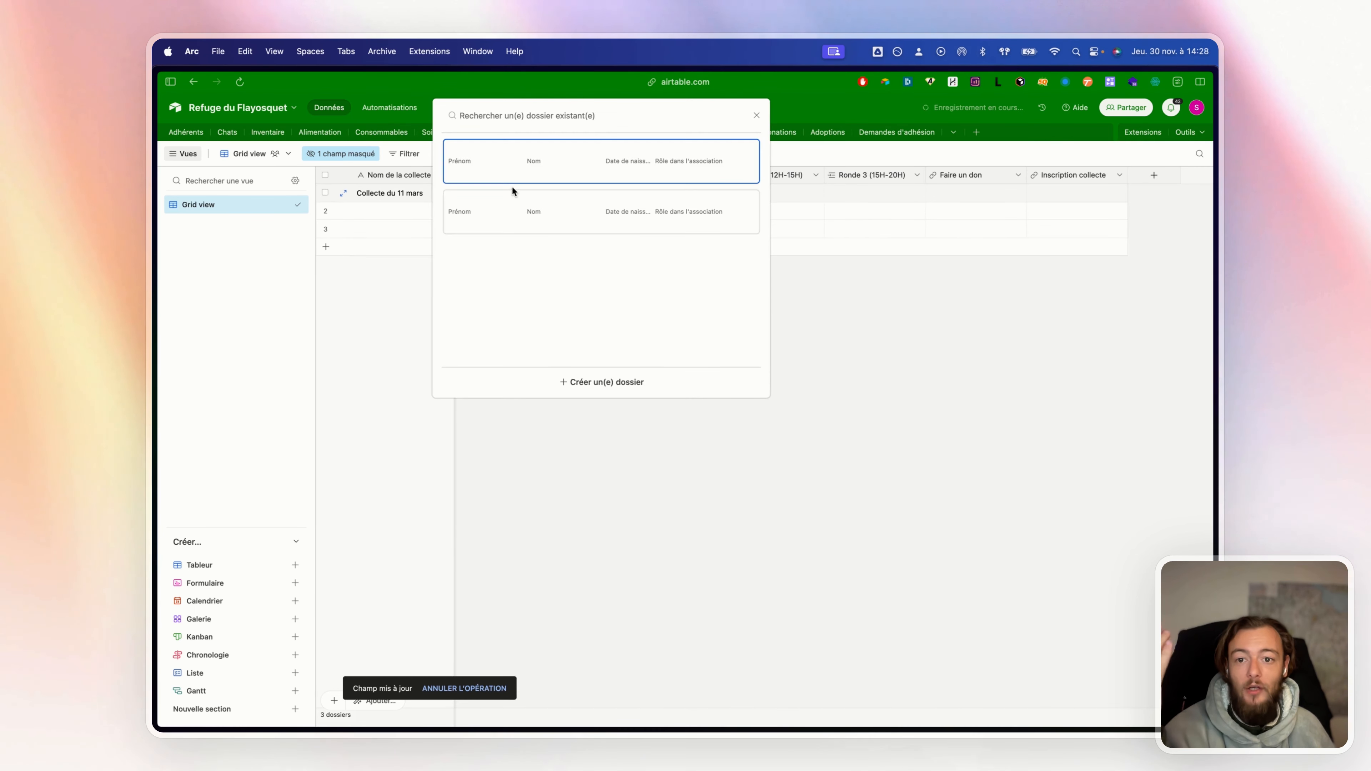
left_click(513, 183)
left_click(529, 207)
key("Escape")
key("Escape")
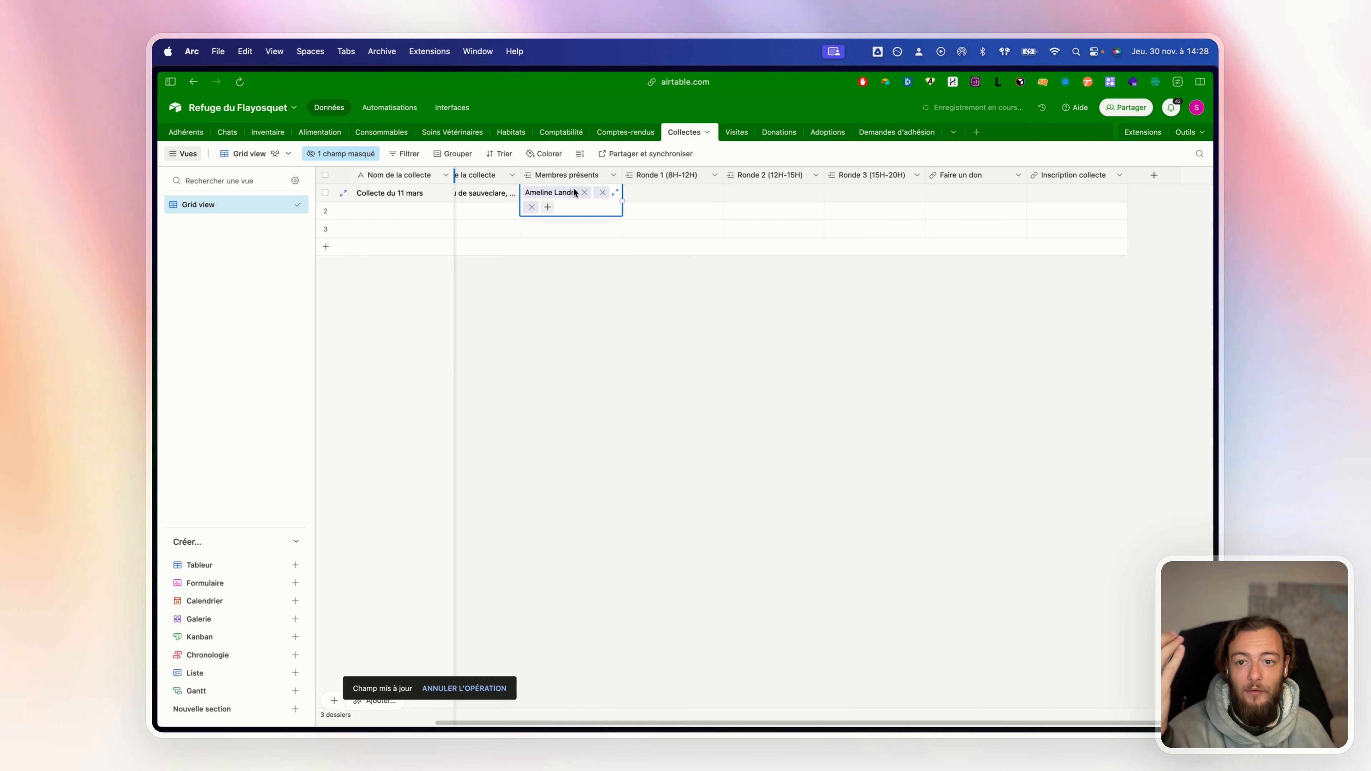
Back in Adhérents, review the Collectes field settings and close them unchanged
left_click(204, 135)
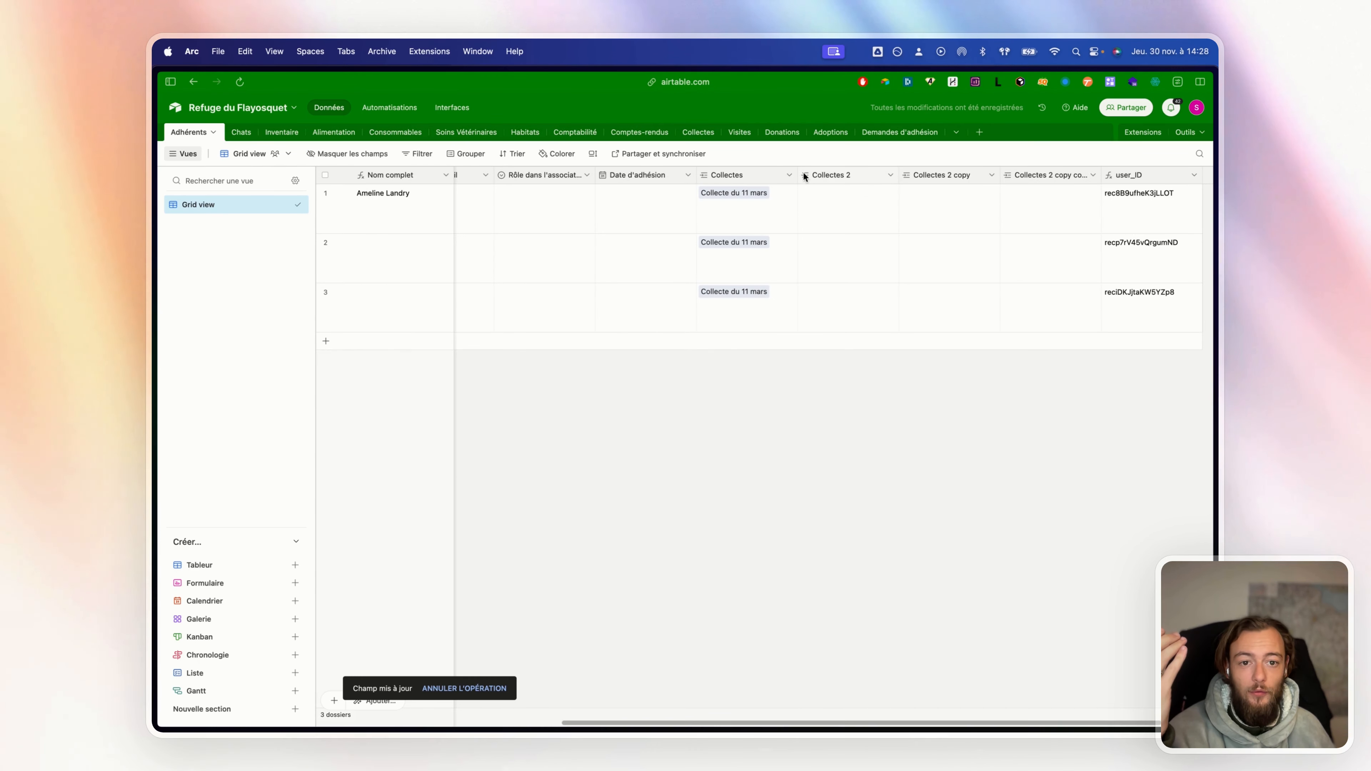
left_click(788, 177)
left_click(764, 204)
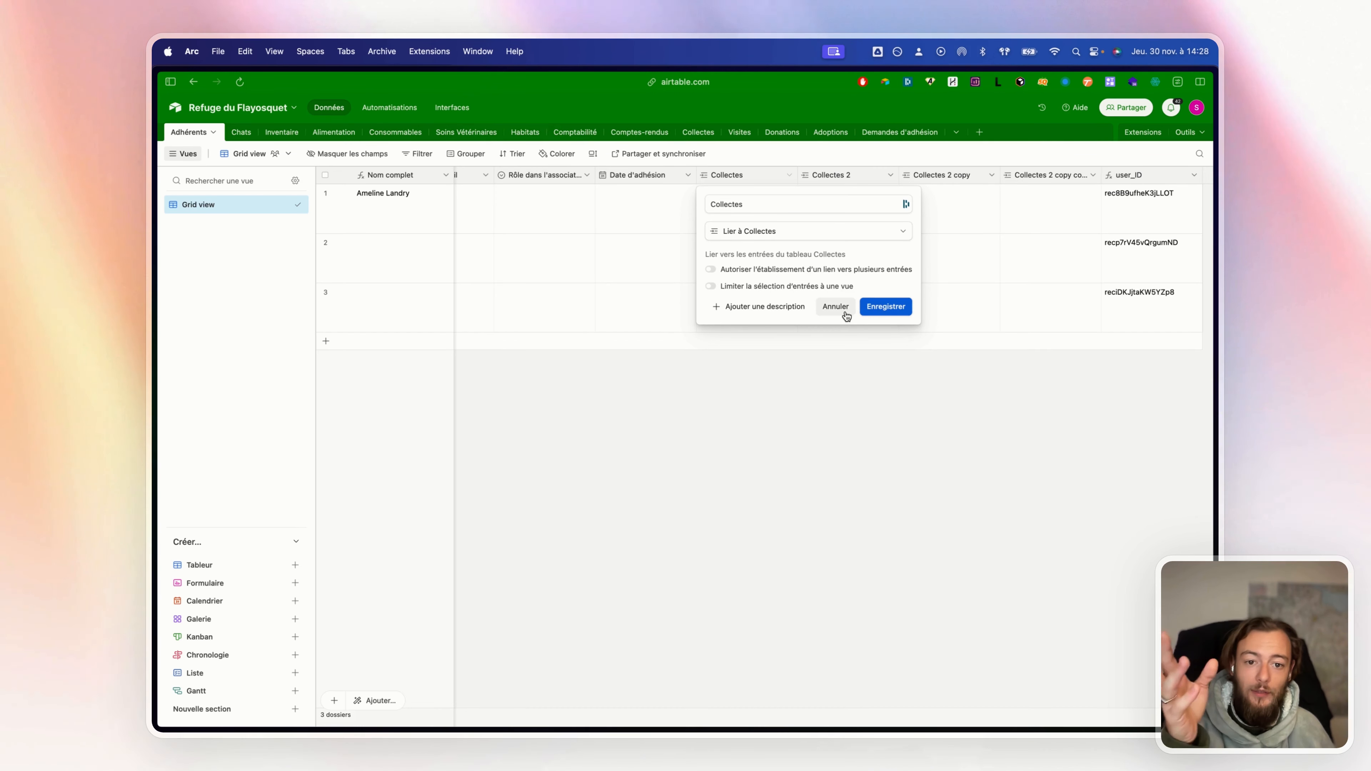
left_click(836, 306)
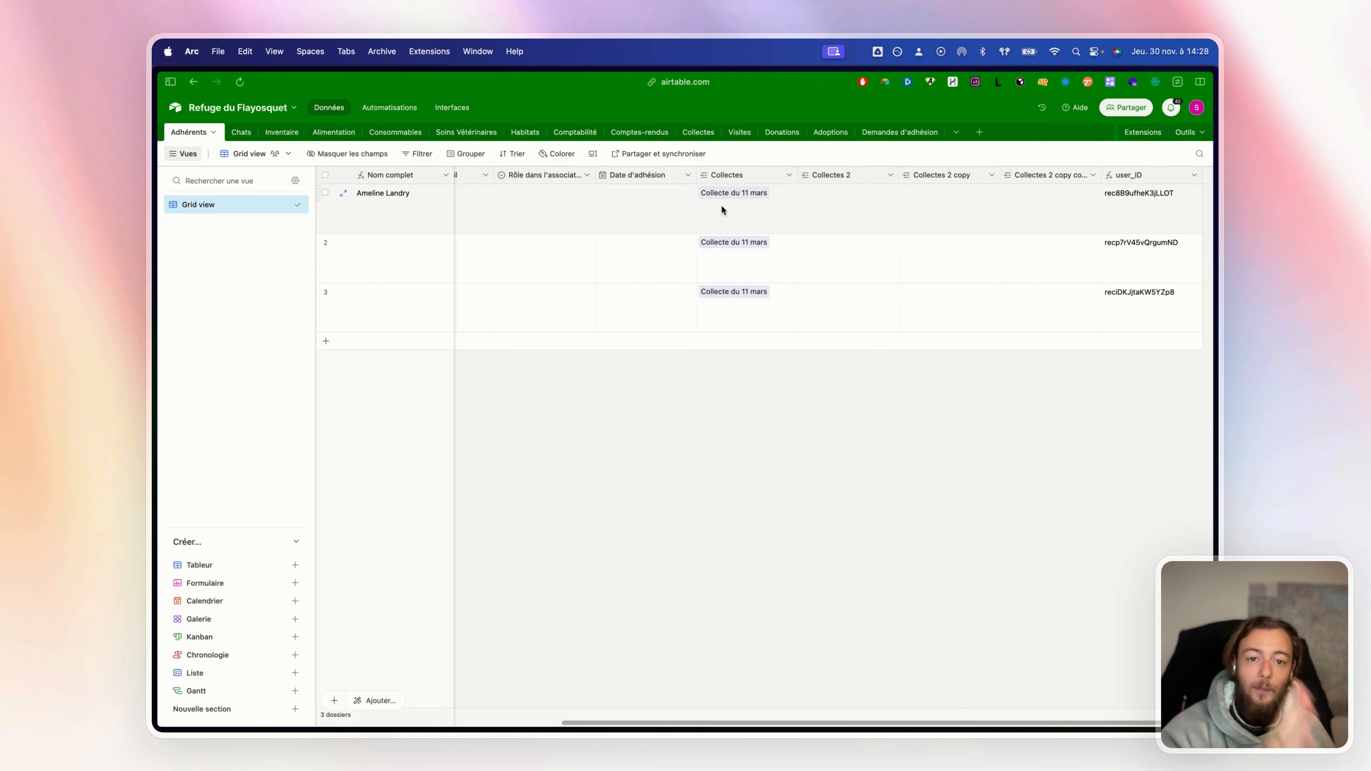
Enter the first names 'Sacha' and 'Mic' for Adhérents rows 2 and 3
scroll(742, 252, "left", 5)
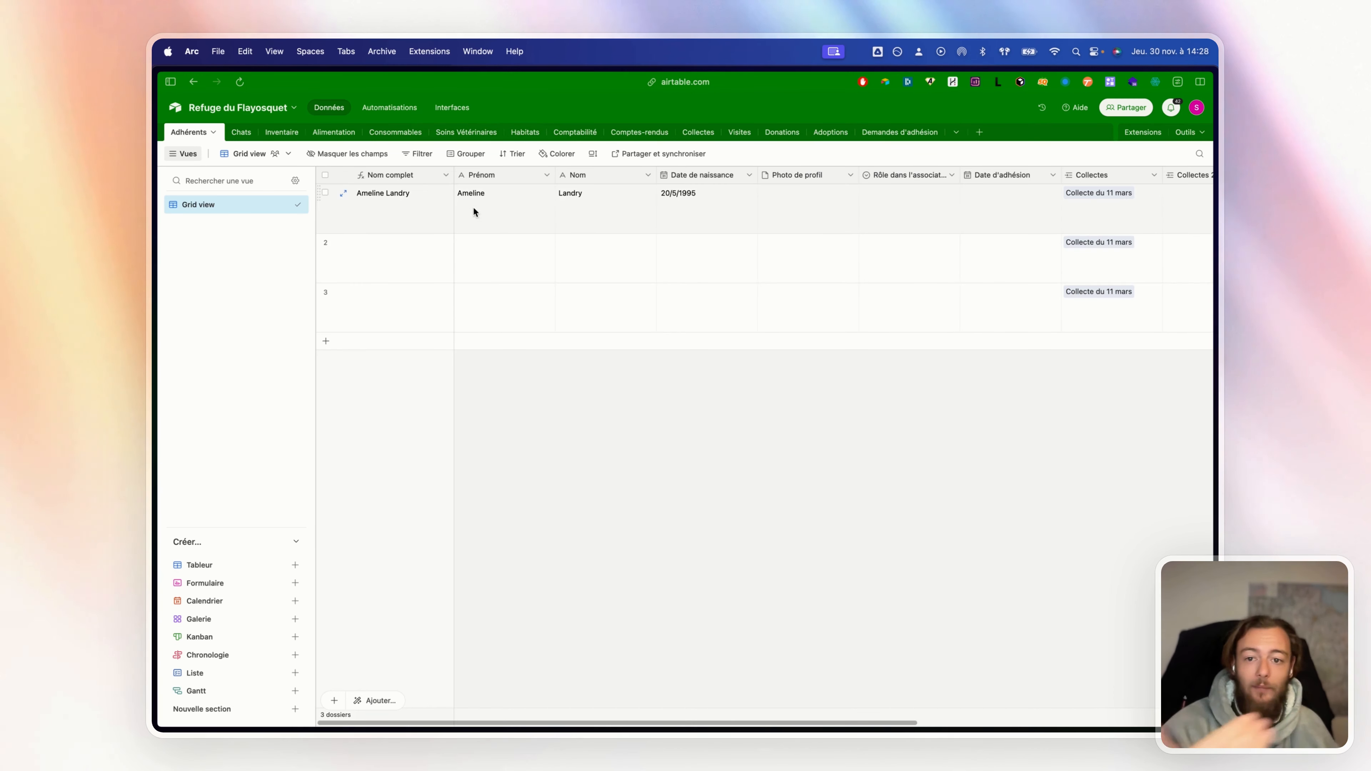
double_click(491, 273)
type("Sac")
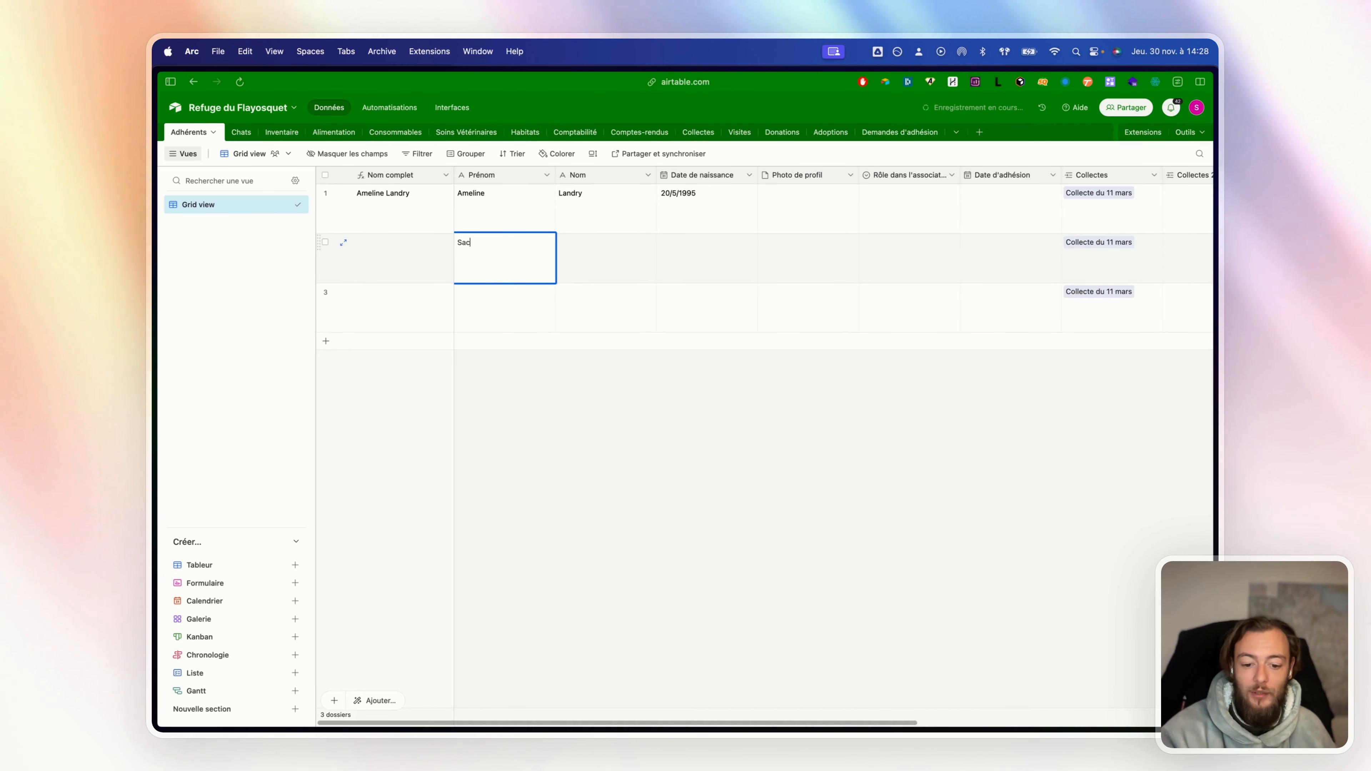
type("ha")
left_click(512, 312)
type("Michel")
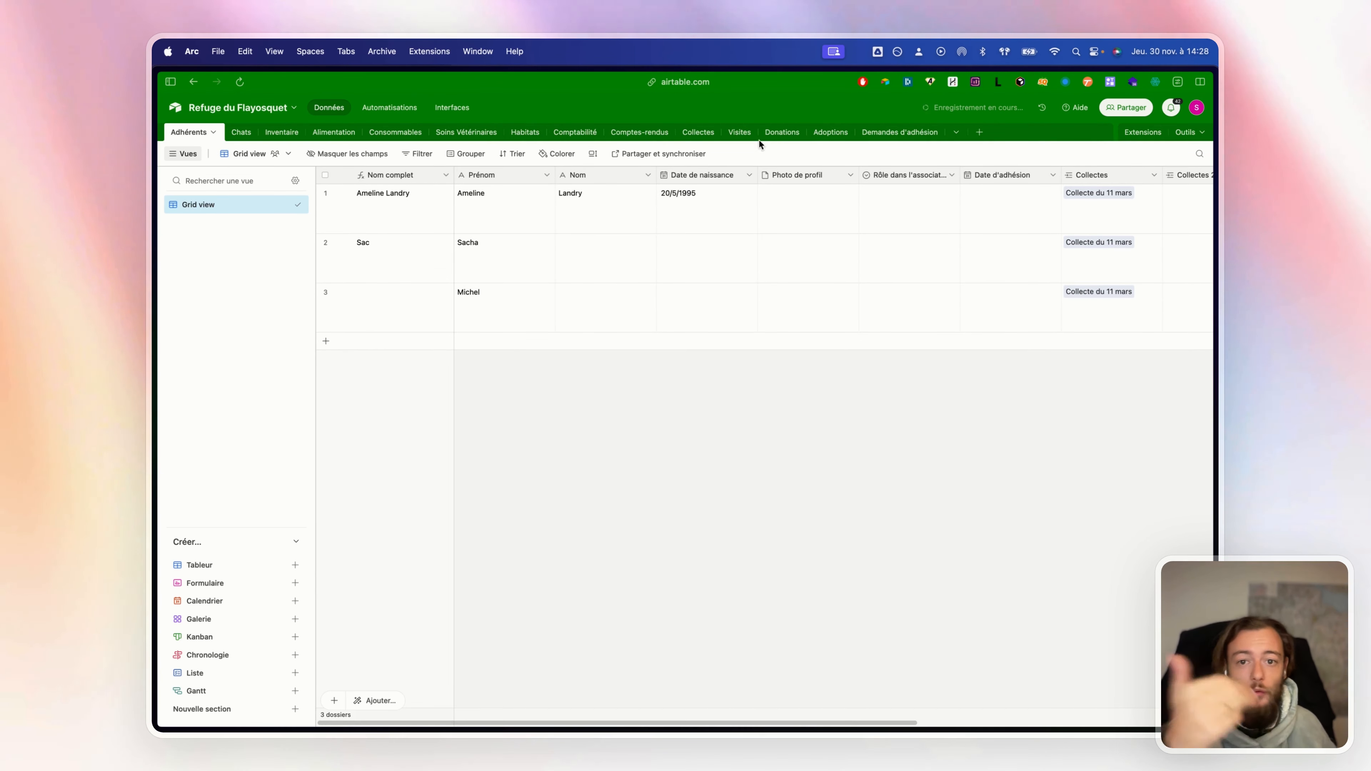
In Collectes, set row height to Grande and remove the second and third members
left_click(684, 134)
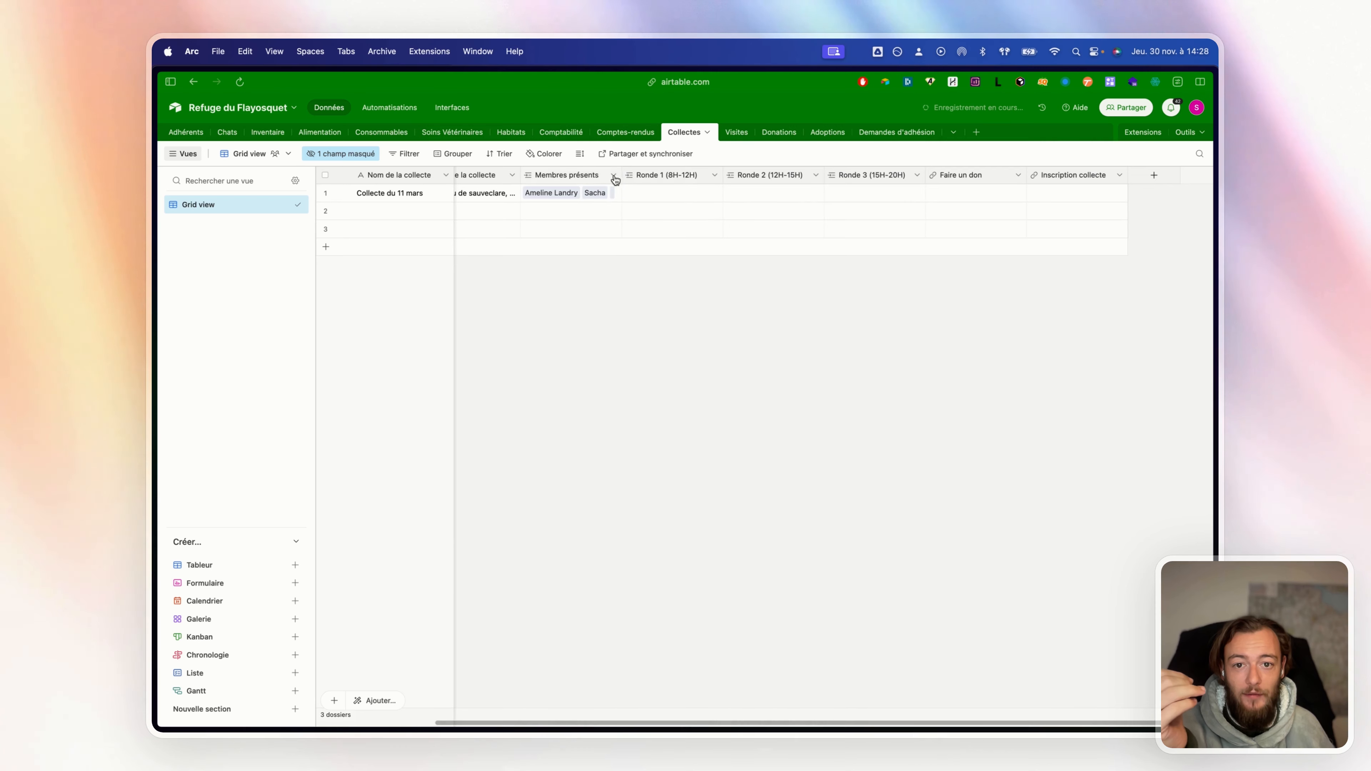
left_click(580, 153)
left_click(605, 225)
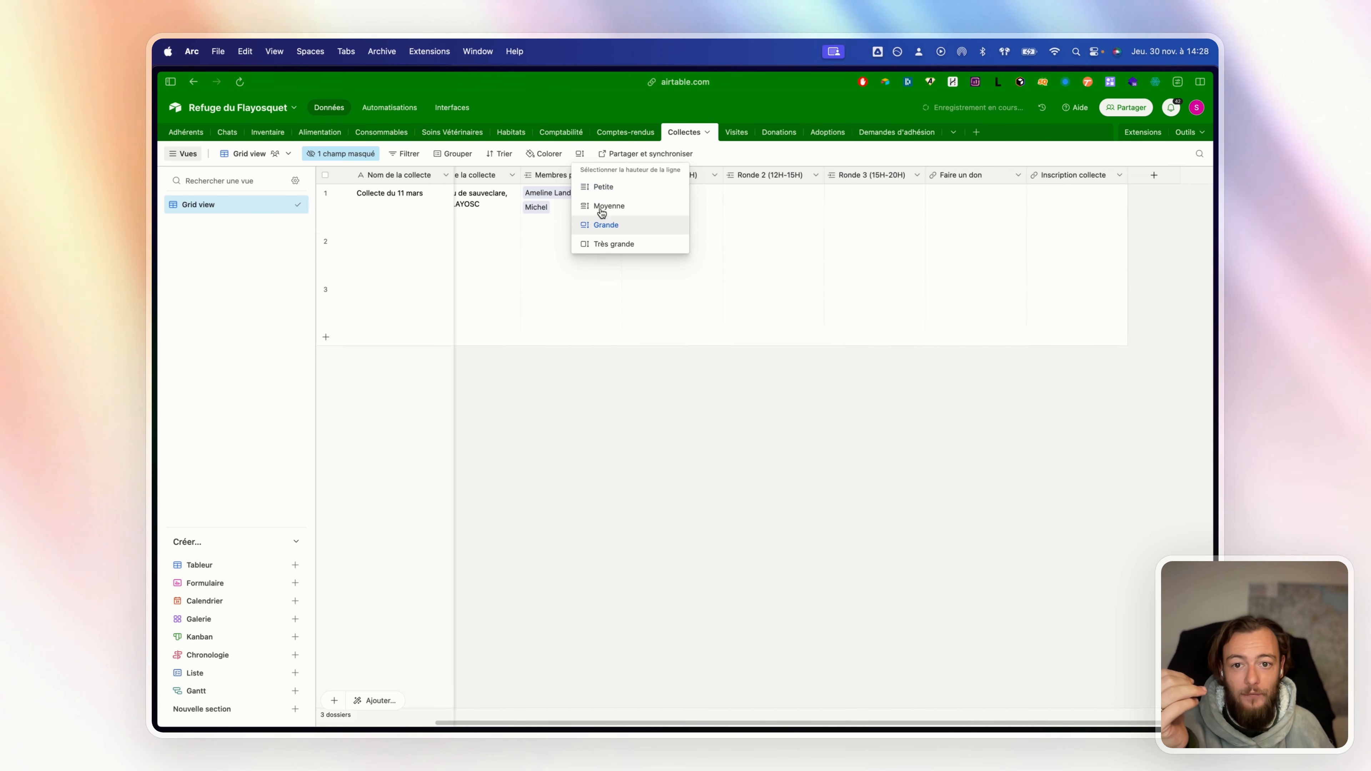
left_click(597, 212)
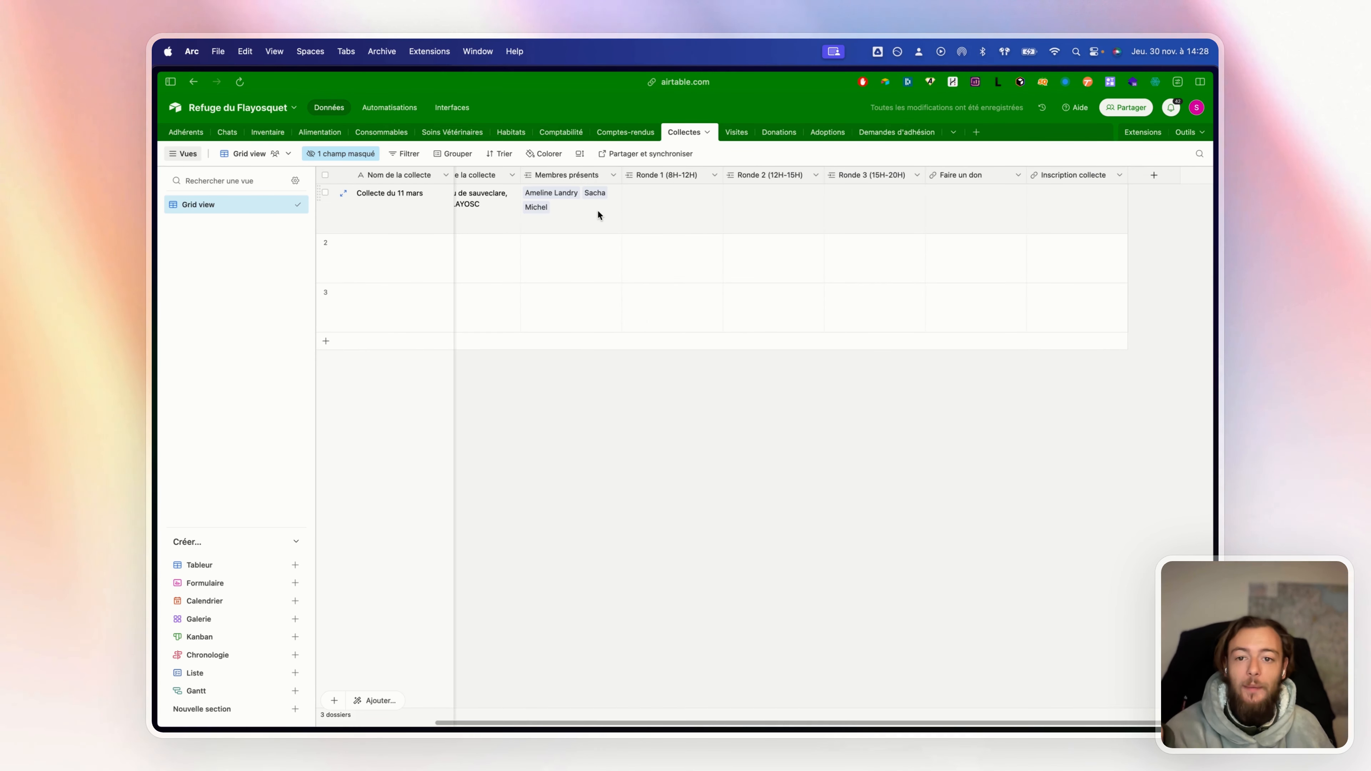
left_click(554, 207)
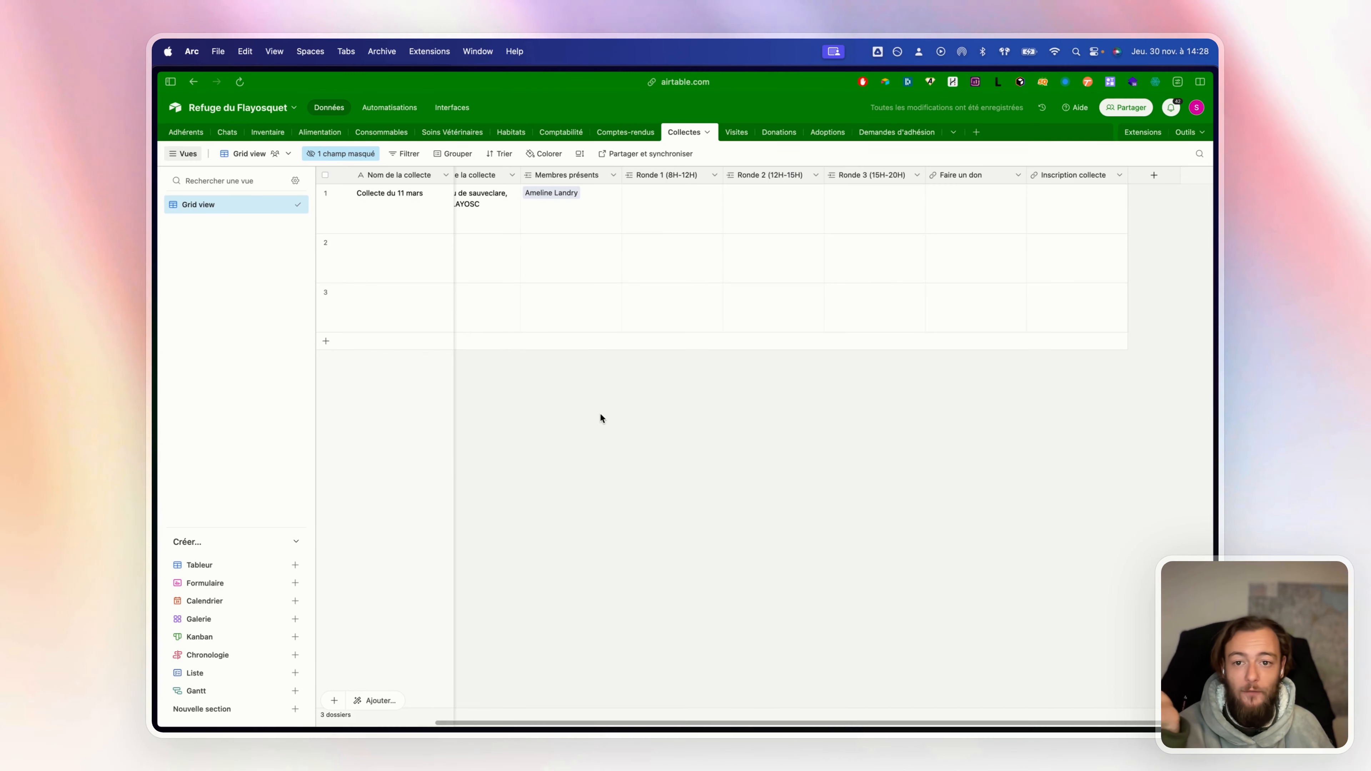
left_click(600, 414)
left_click(171, 137)
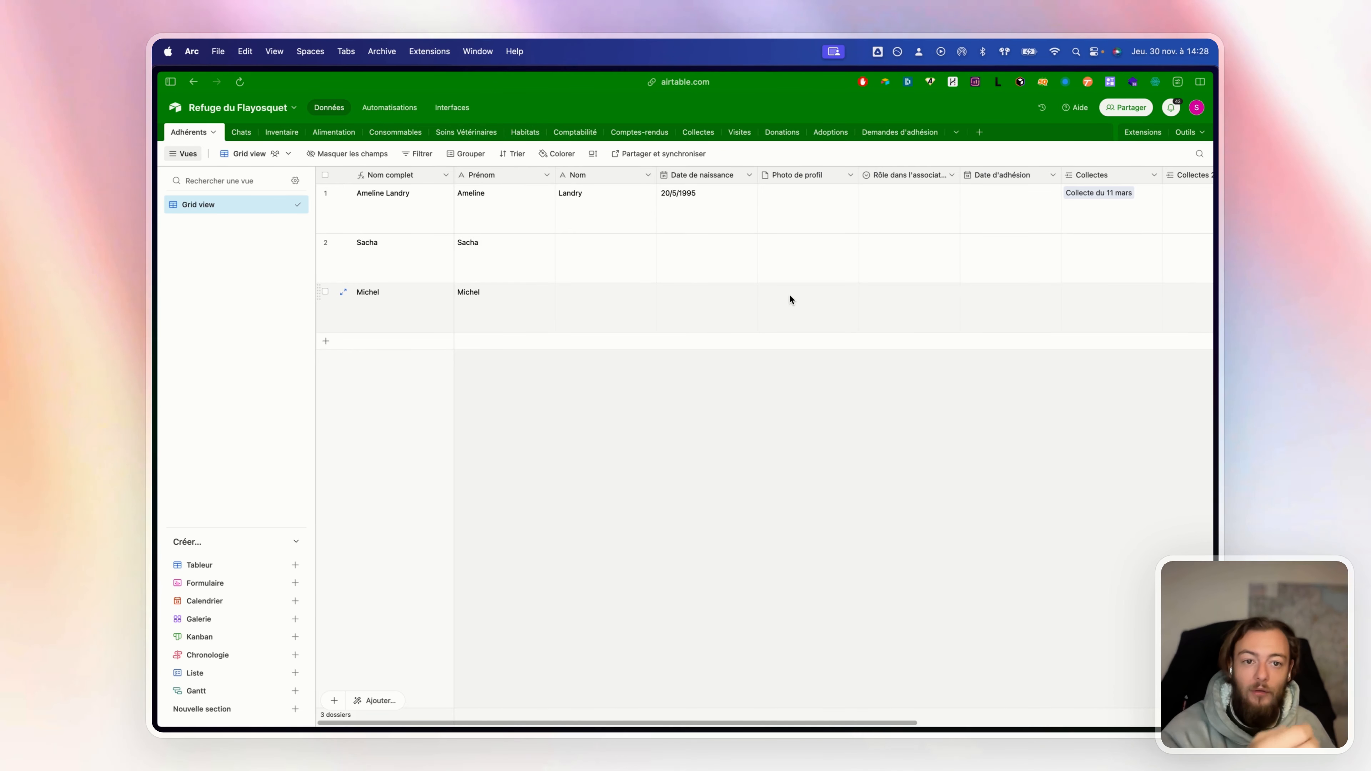
Browse the Chats table of cats, scrolling across its columns
scroll(790, 295, "right", 5)
scroll(789, 295, "right", 2)
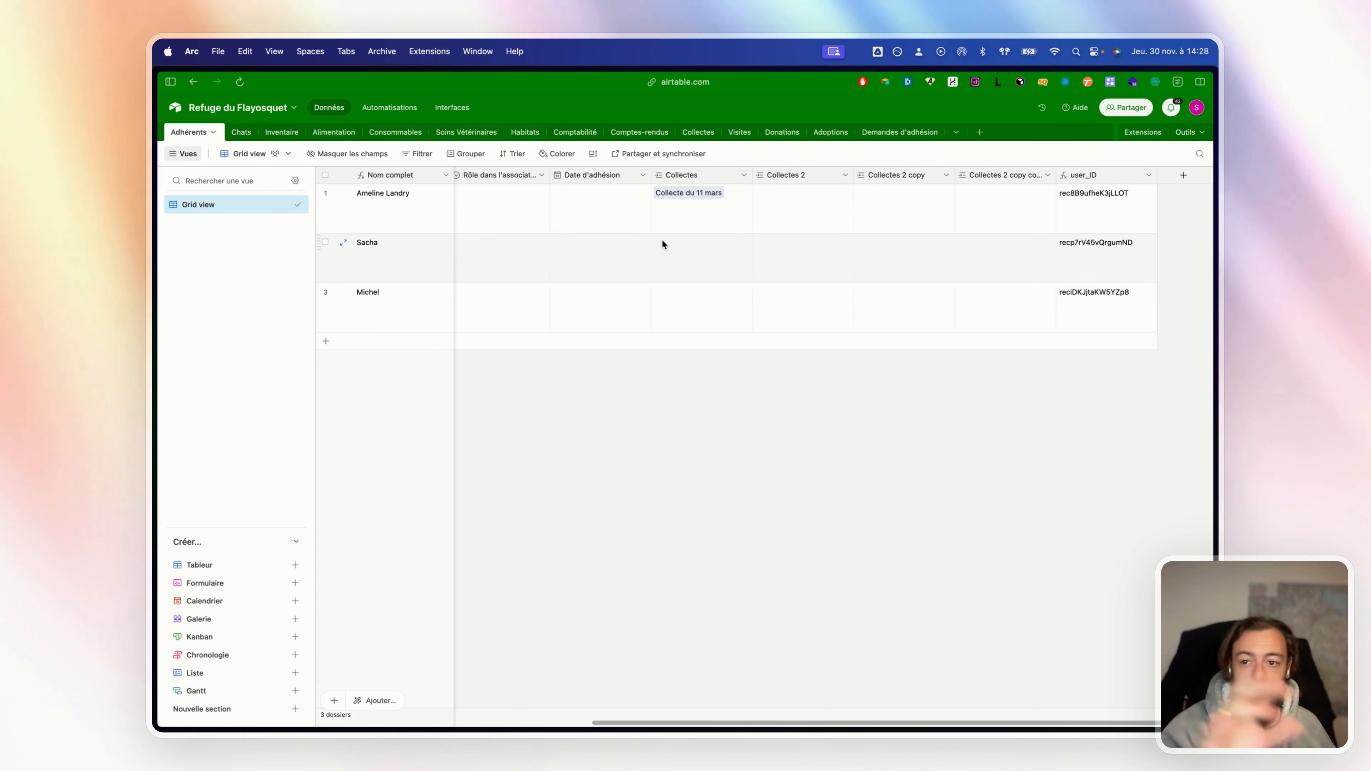
left_click(248, 132)
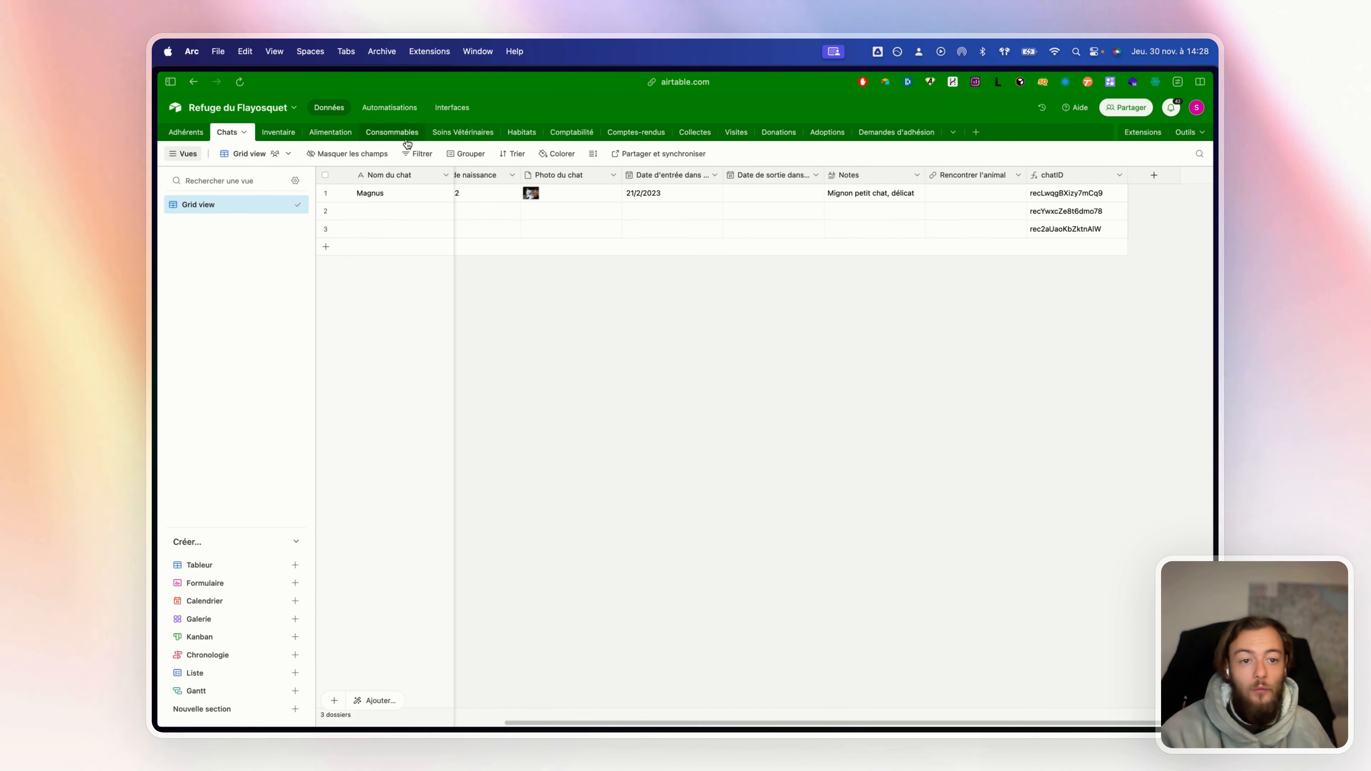
scroll(577, 191, "left", 4)
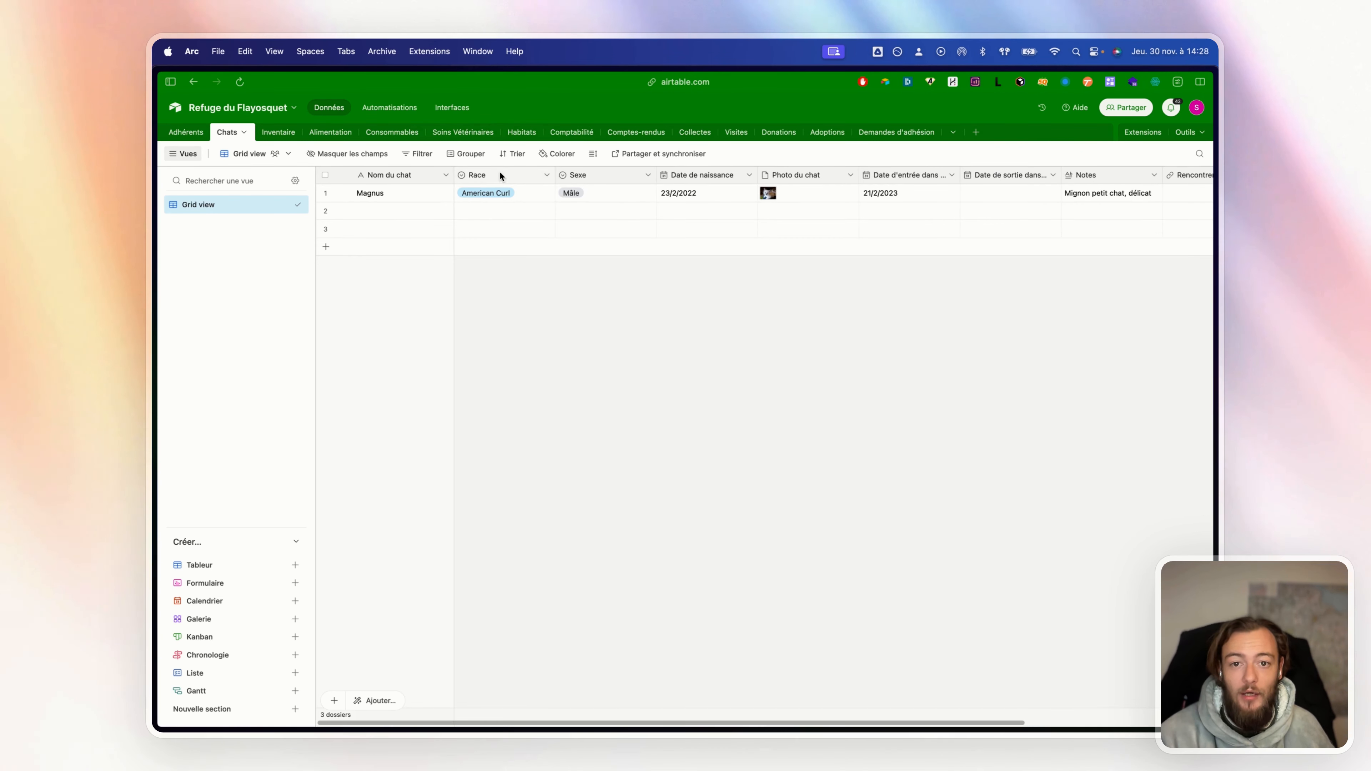
scroll(539, 184, "right", 5)
scroll(539, 181, "right", 1)
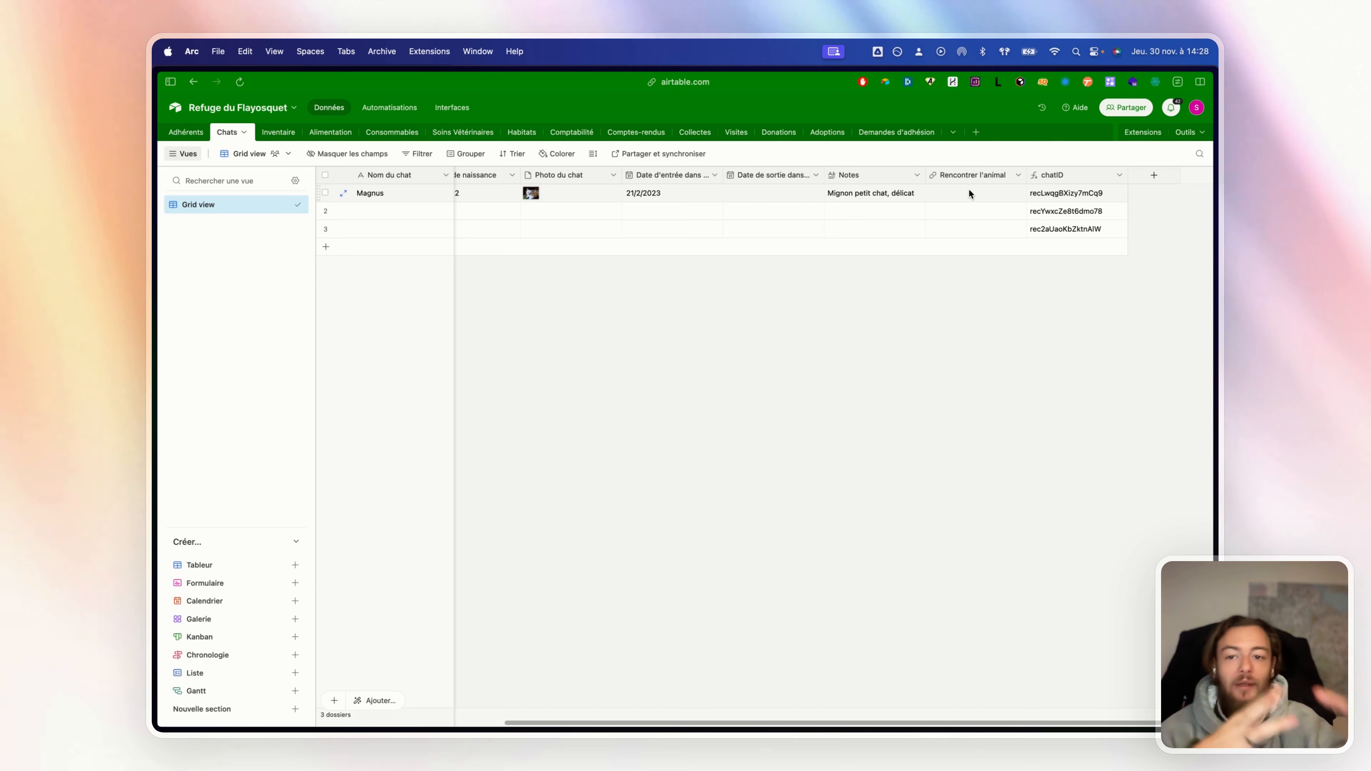
Look through each table from Inventaire to Demandes d'adhésion, then return to Adhérents
left_click(294, 138)
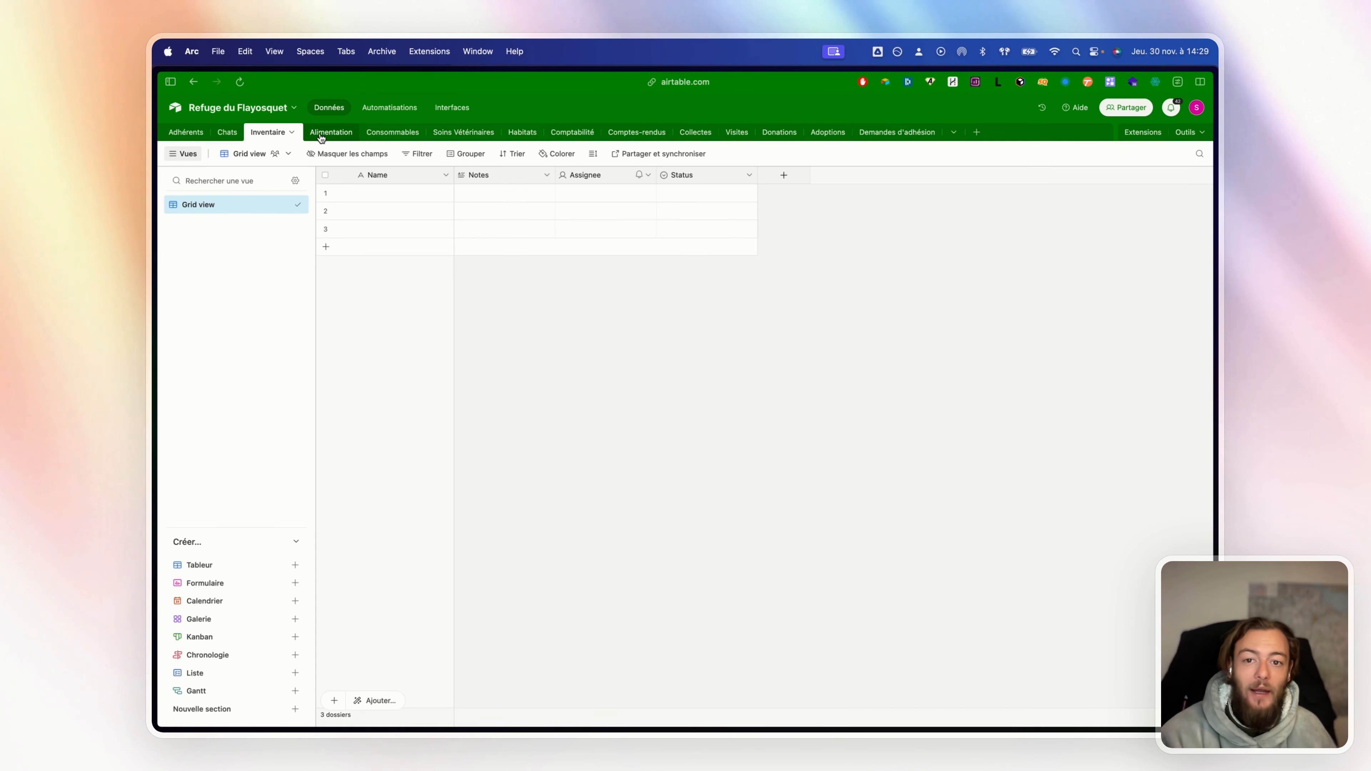
left_click(338, 134)
left_click(400, 134)
left_click(458, 139)
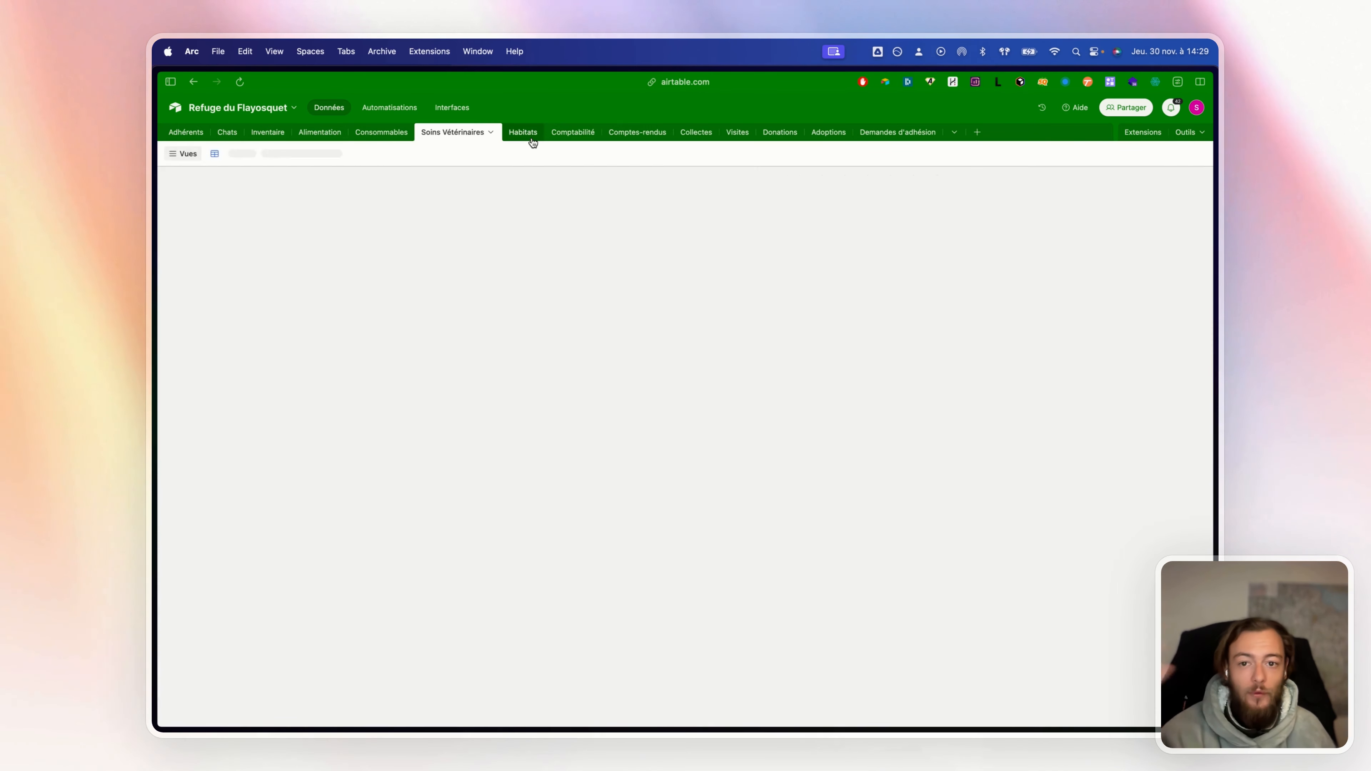
left_click(533, 140)
left_click(564, 136)
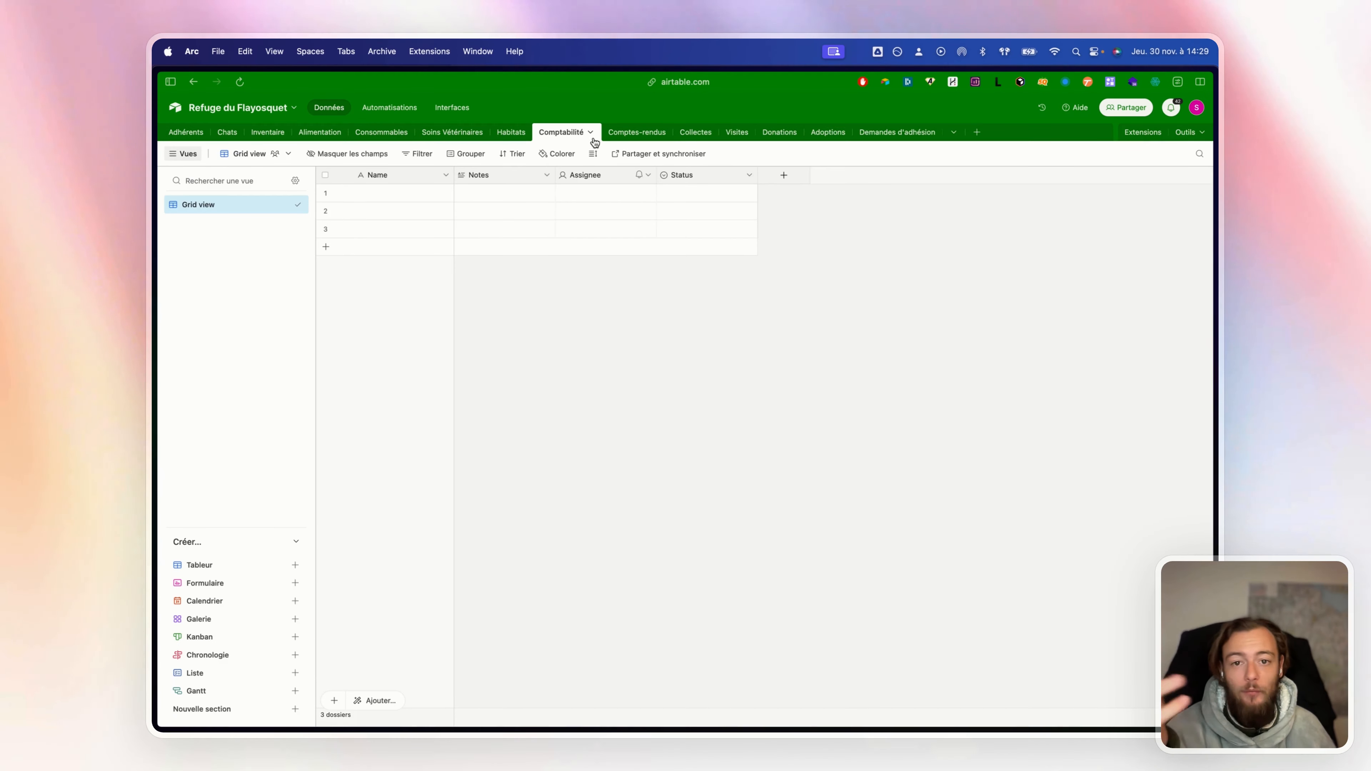
left_click(634, 136)
left_click(694, 135)
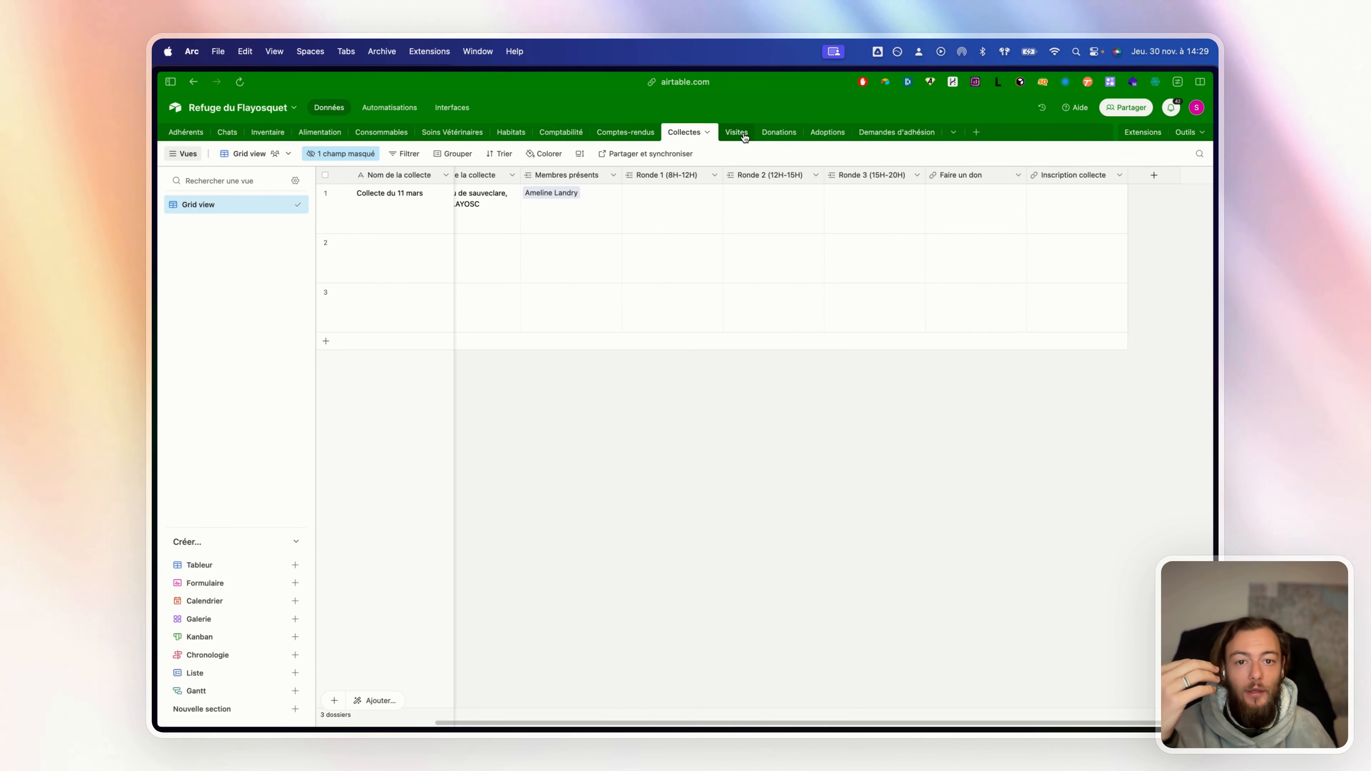
left_click(736, 135)
left_click(791, 136)
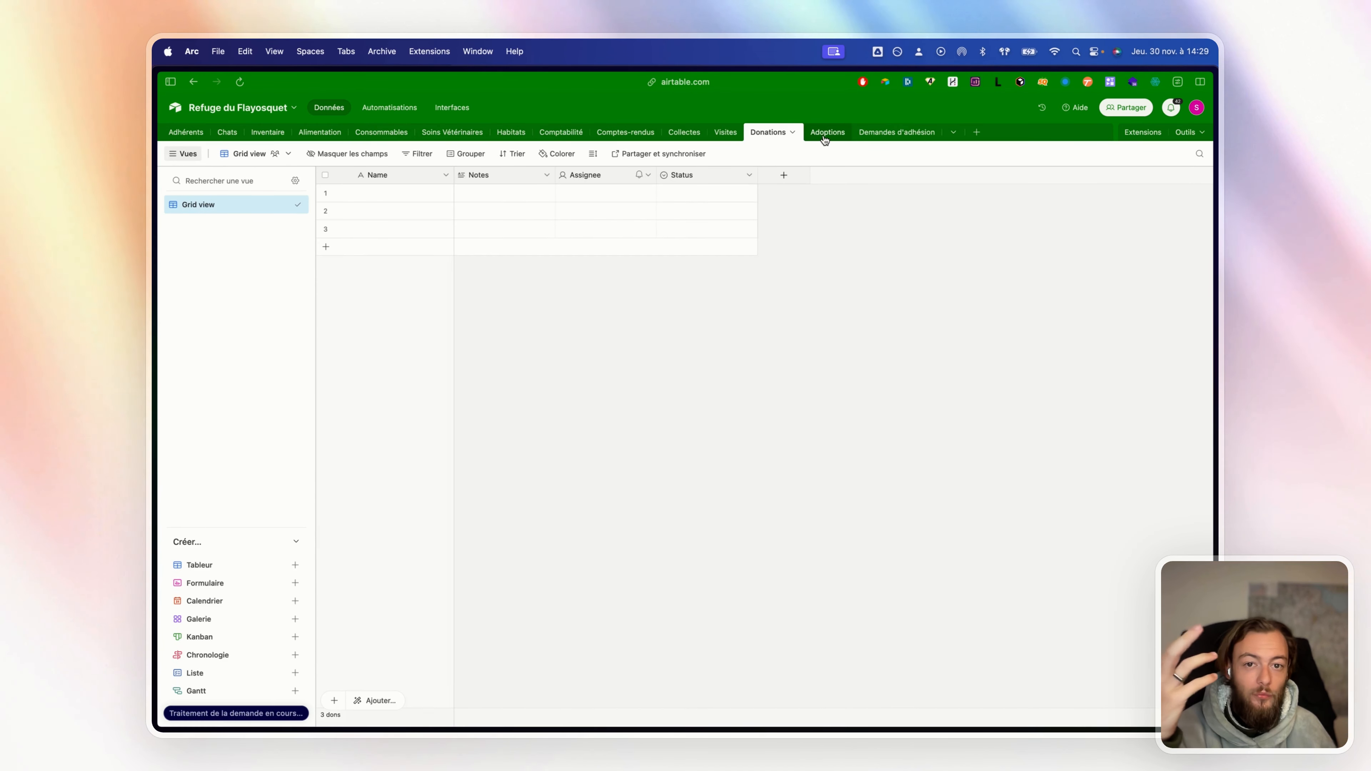
left_click(826, 138)
left_click(875, 138)
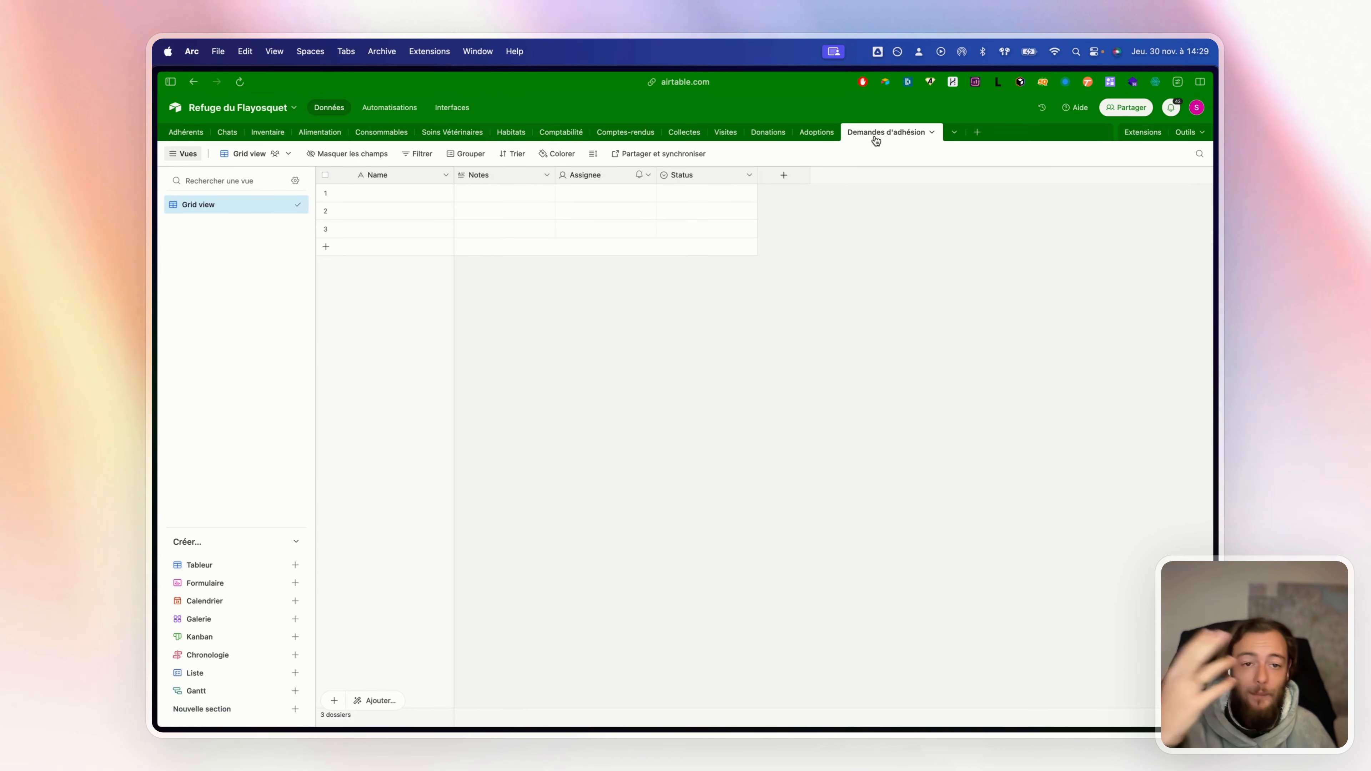
left_click(188, 136)
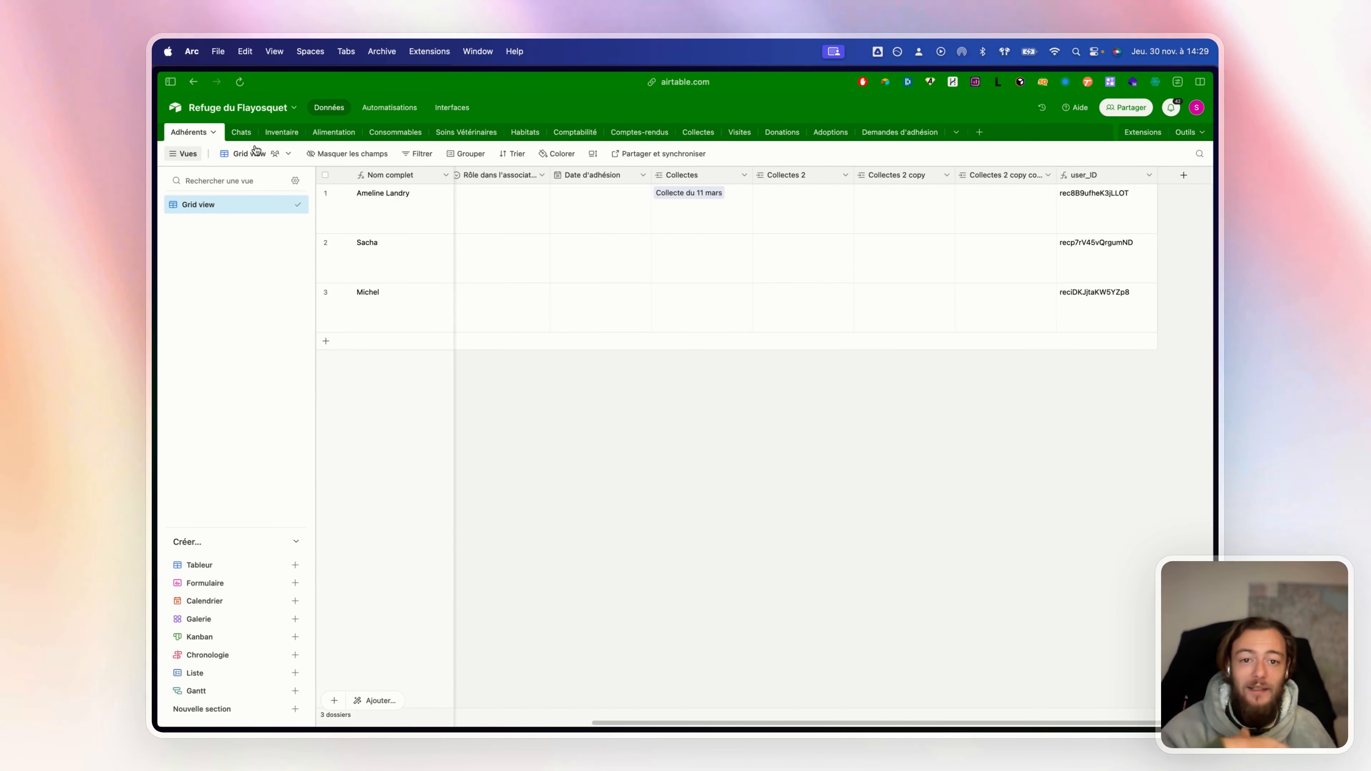
Open the ArcaDéco base and view the Commandes table's Toutes les commandes grid and ArcaCommande form
left_click(175, 109)
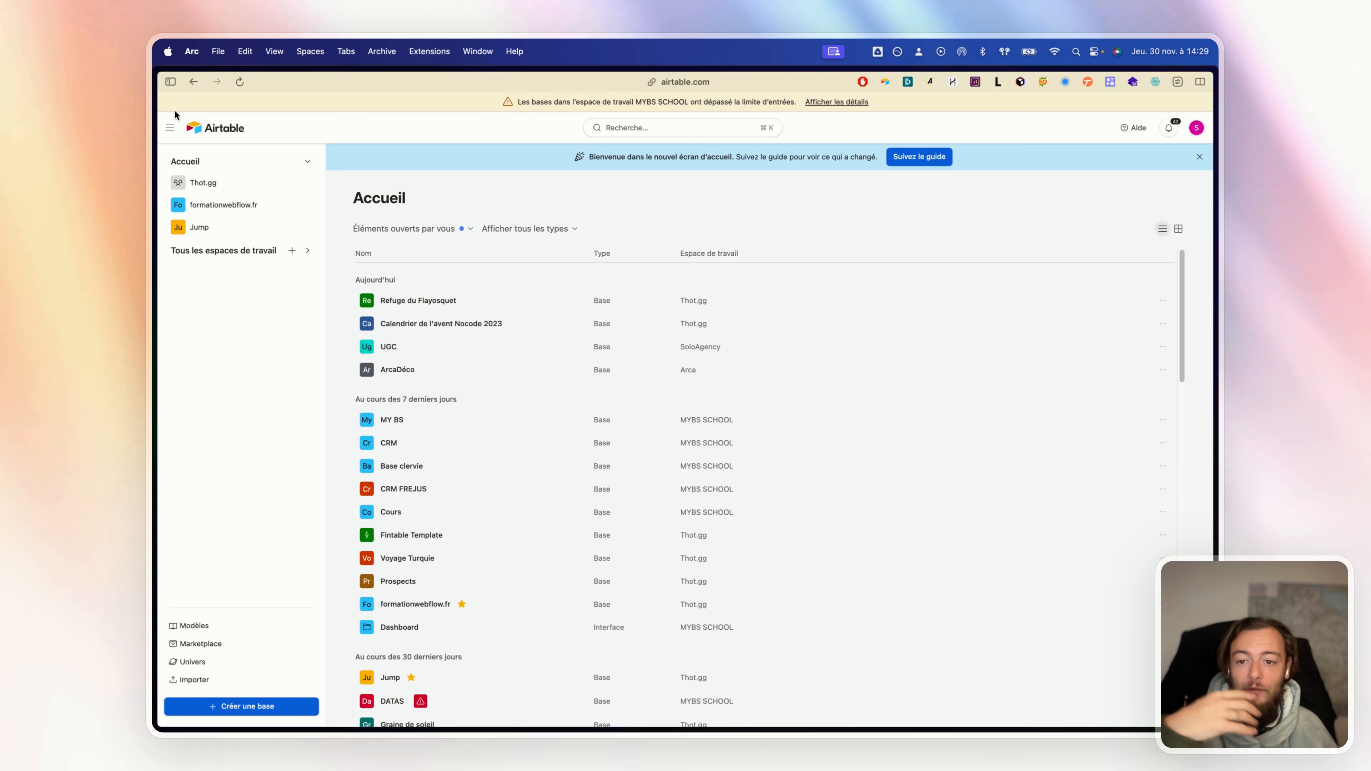
left_click(536, 371)
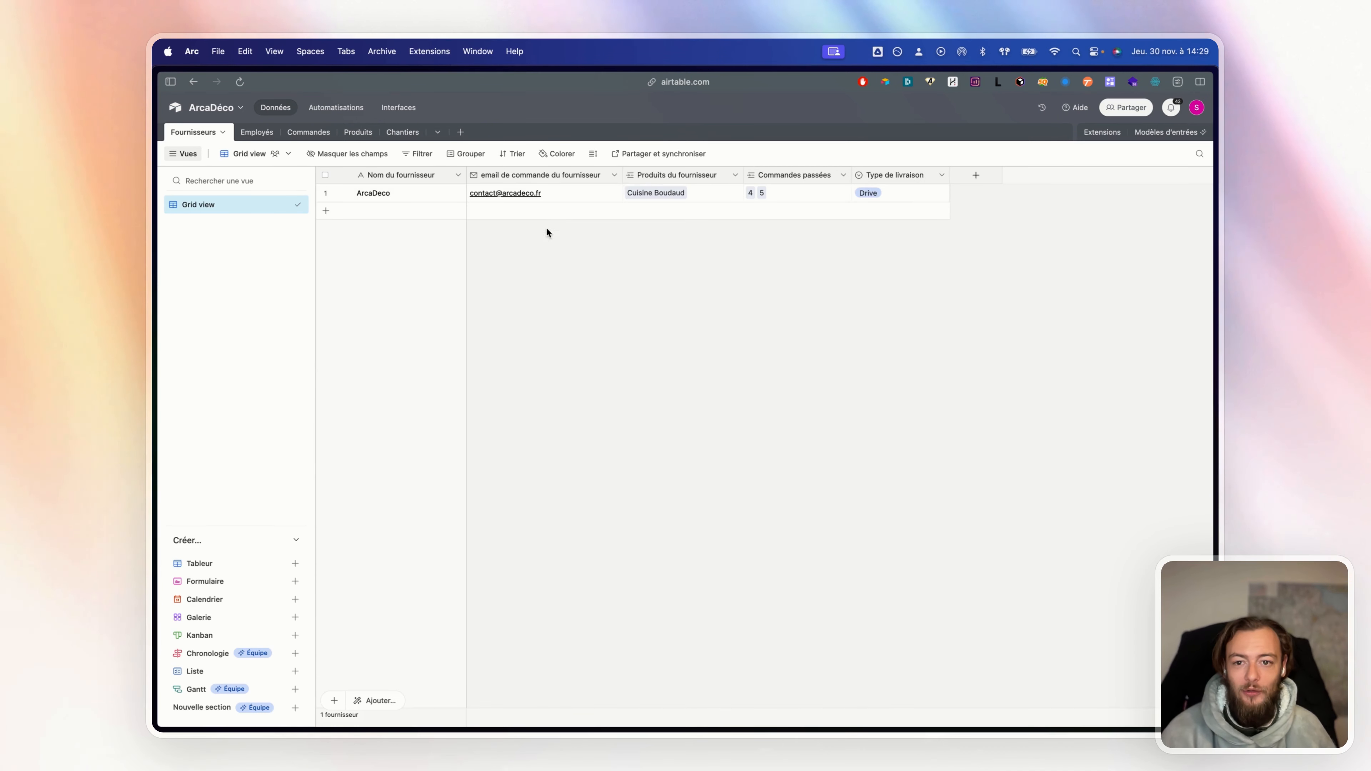
left_click(304, 133)
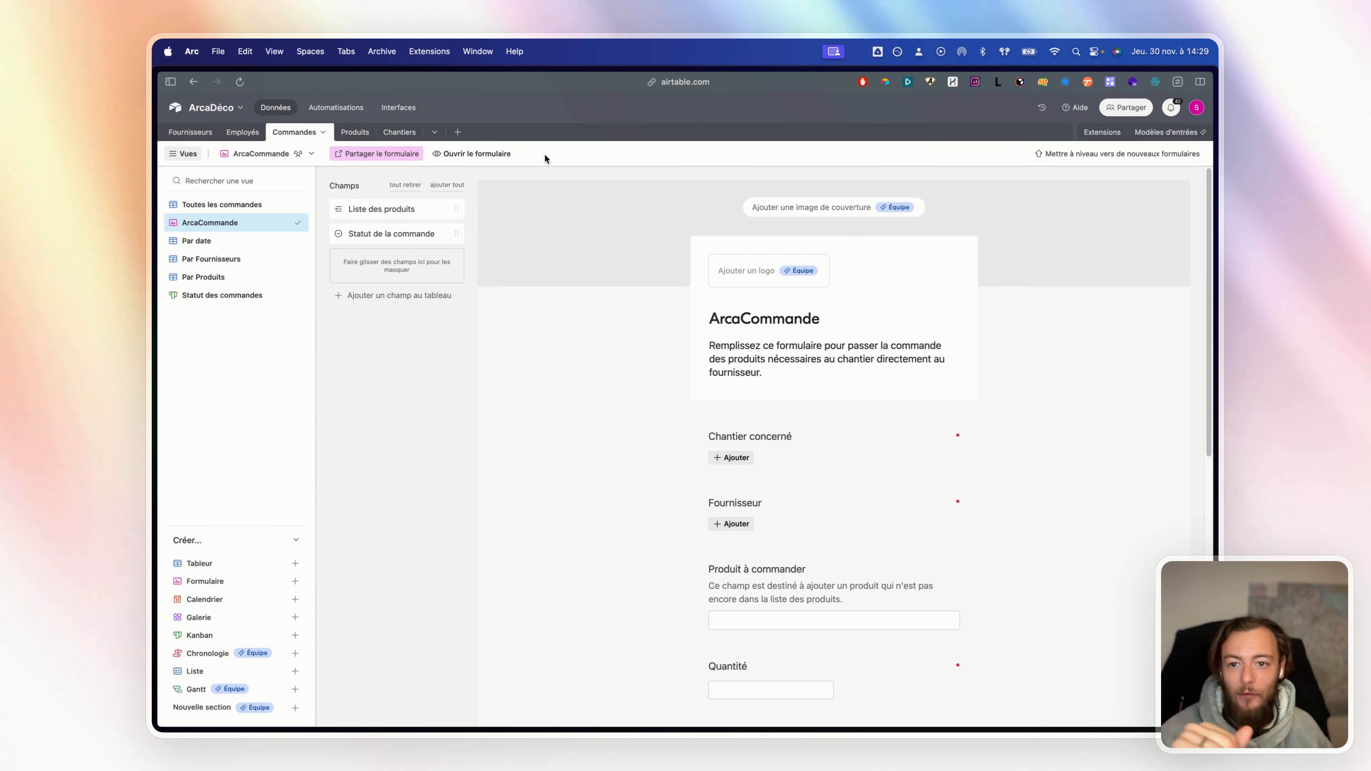
left_click(228, 209)
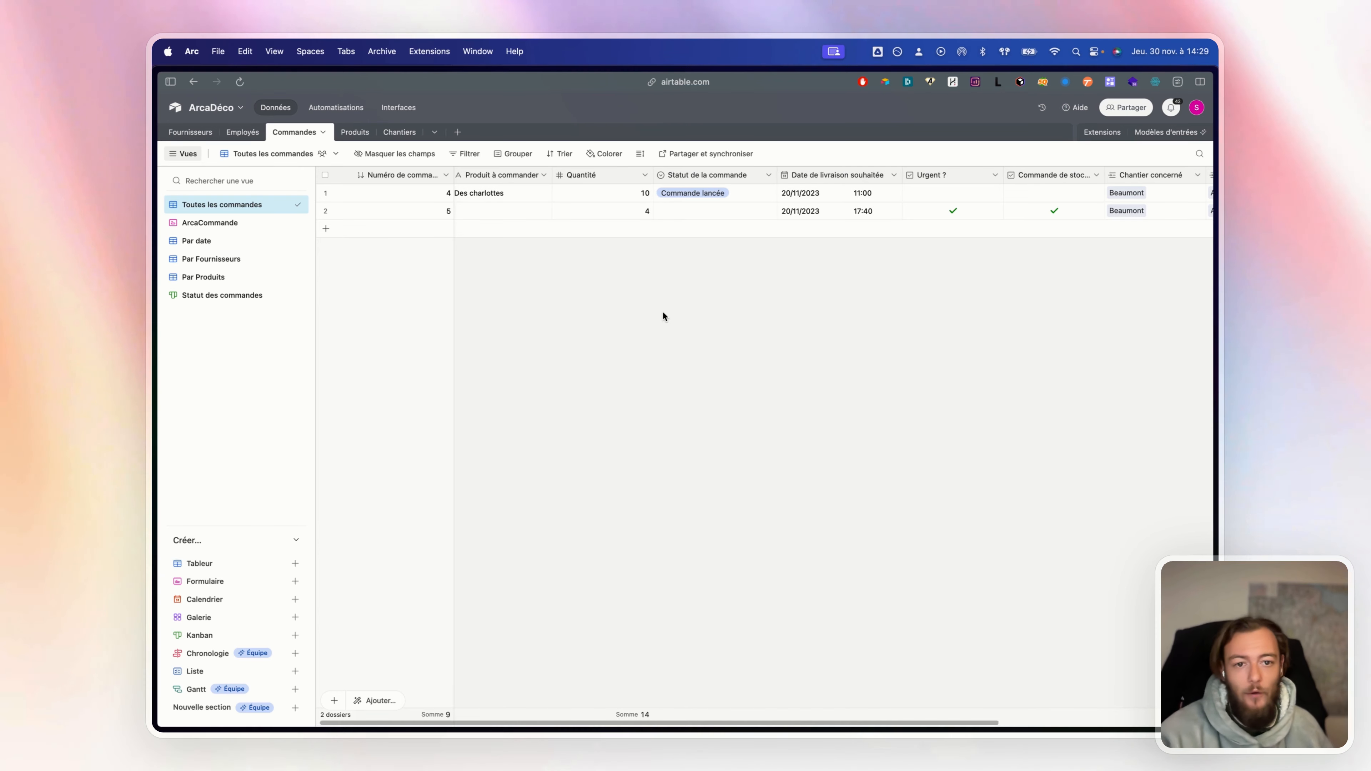
scroll(663, 316, "right", 5)
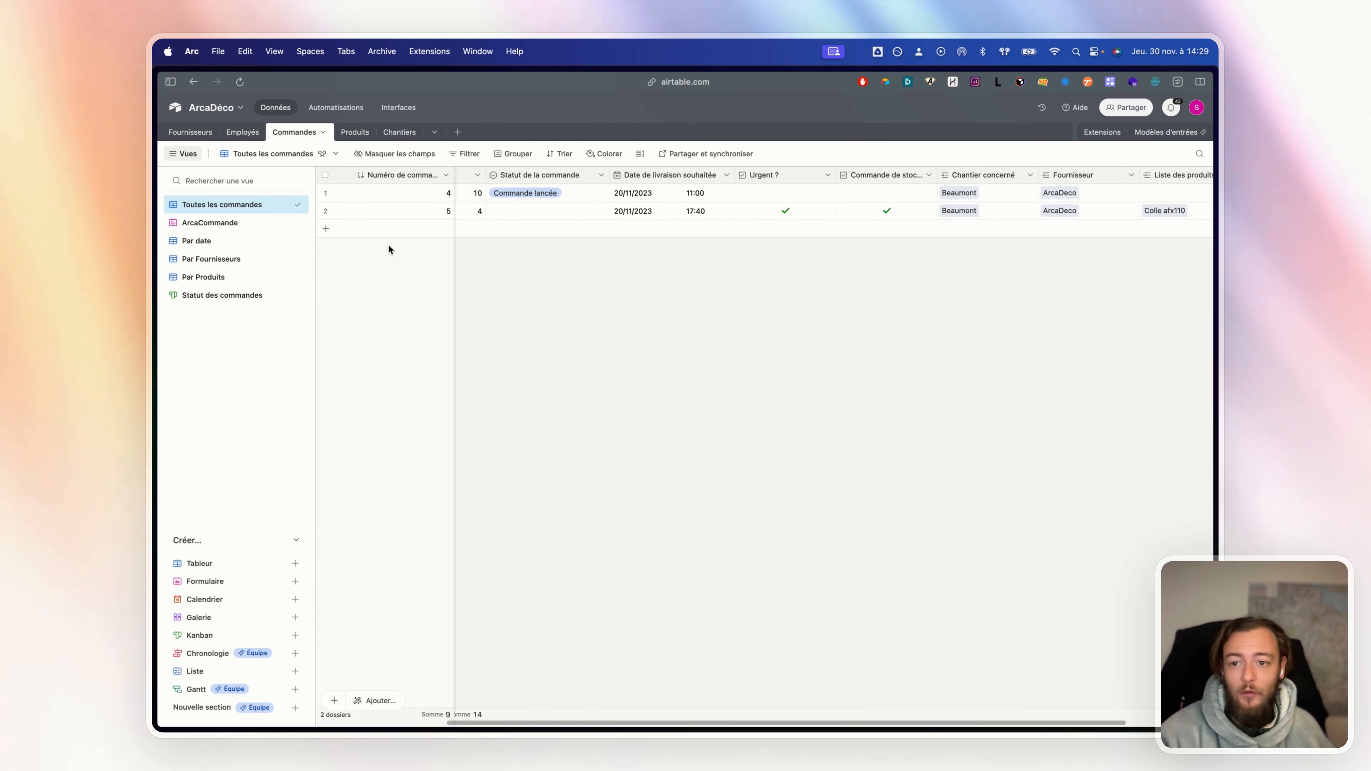
left_click(213, 224)
scroll(728, 366, "down", 3)
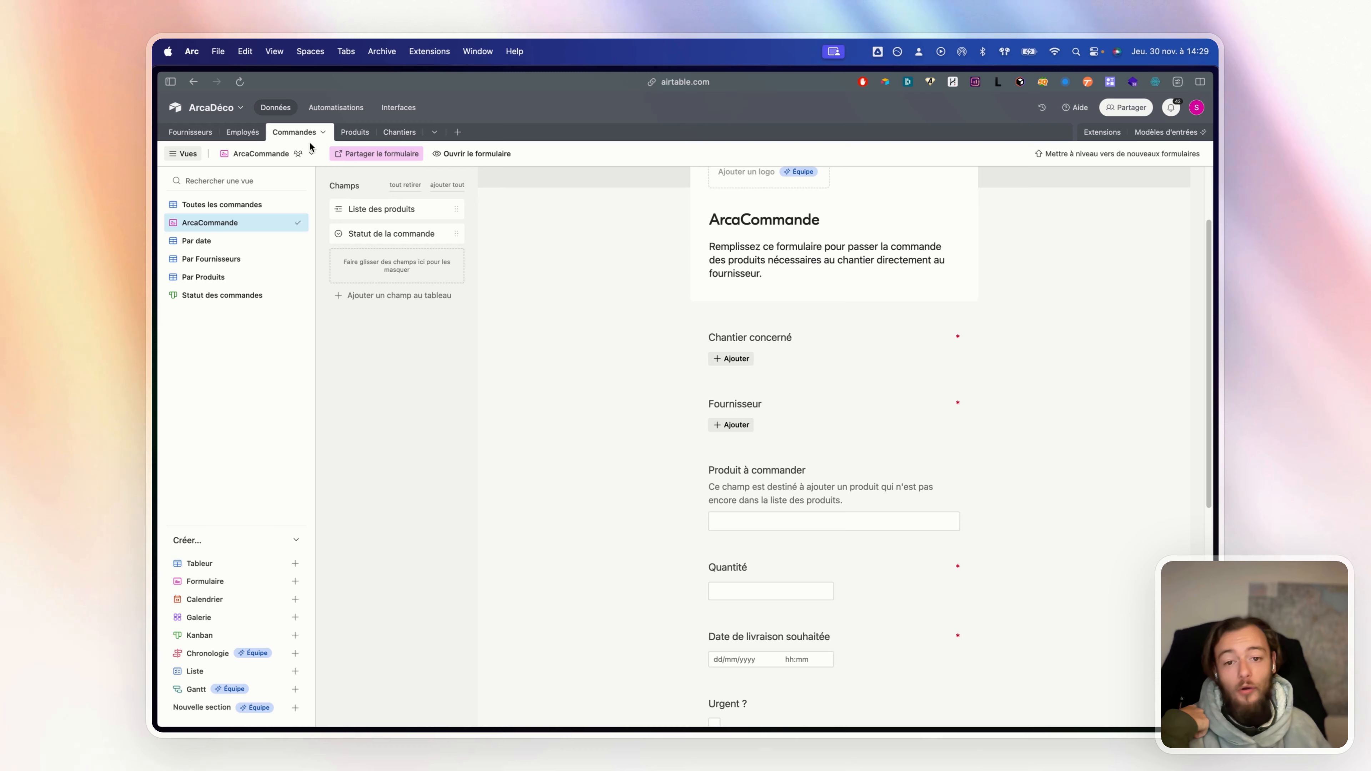
Browse the Chantiers, Employés and Fournisseurs tables, then return to the Commandes ArcaCommande form
left_click(410, 133)
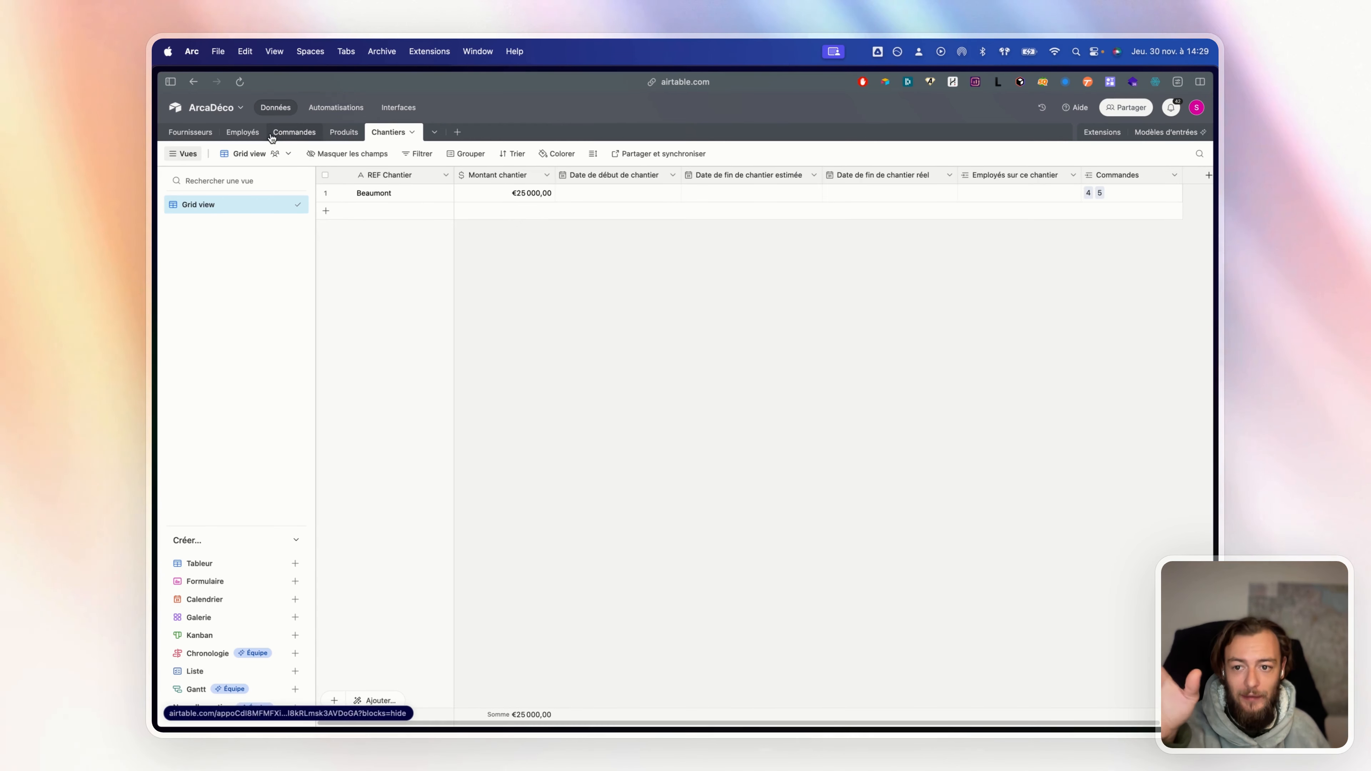
left_click(244, 133)
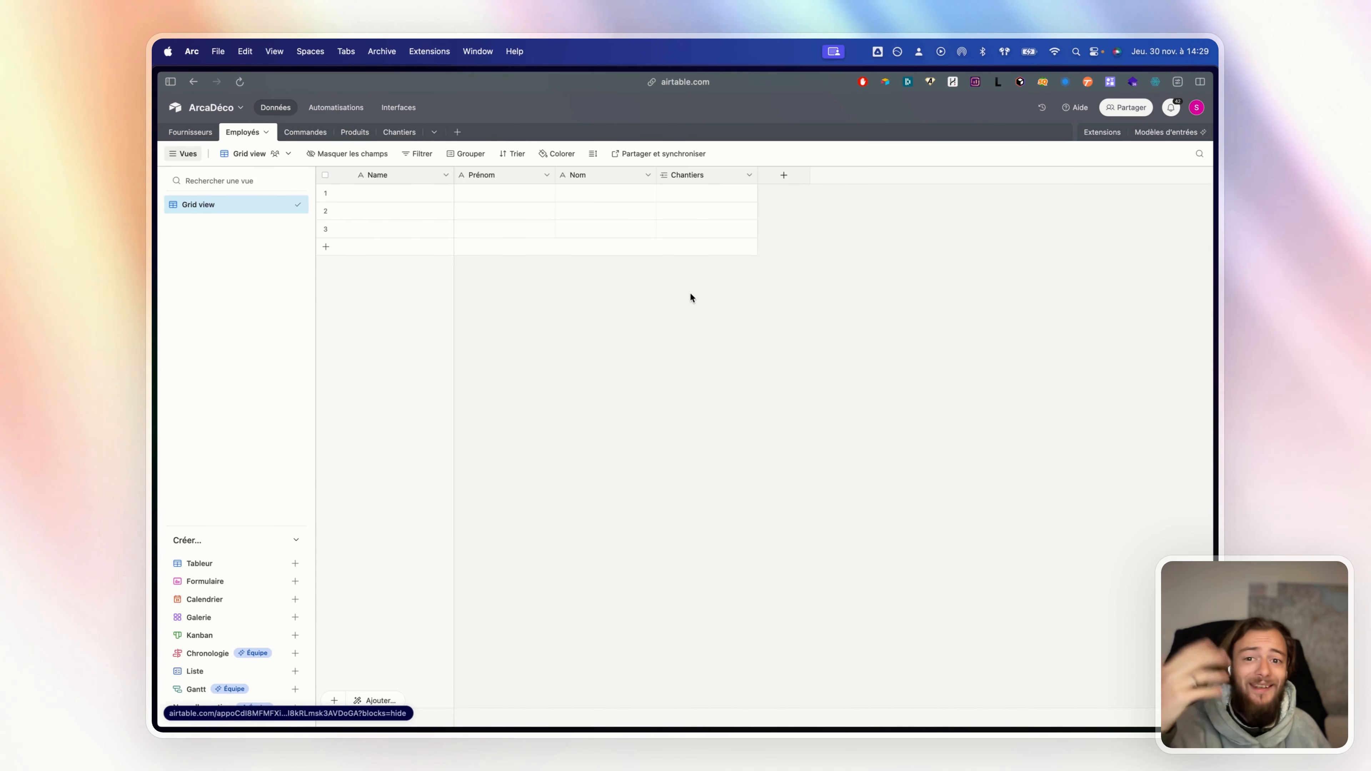
left_click(306, 133)
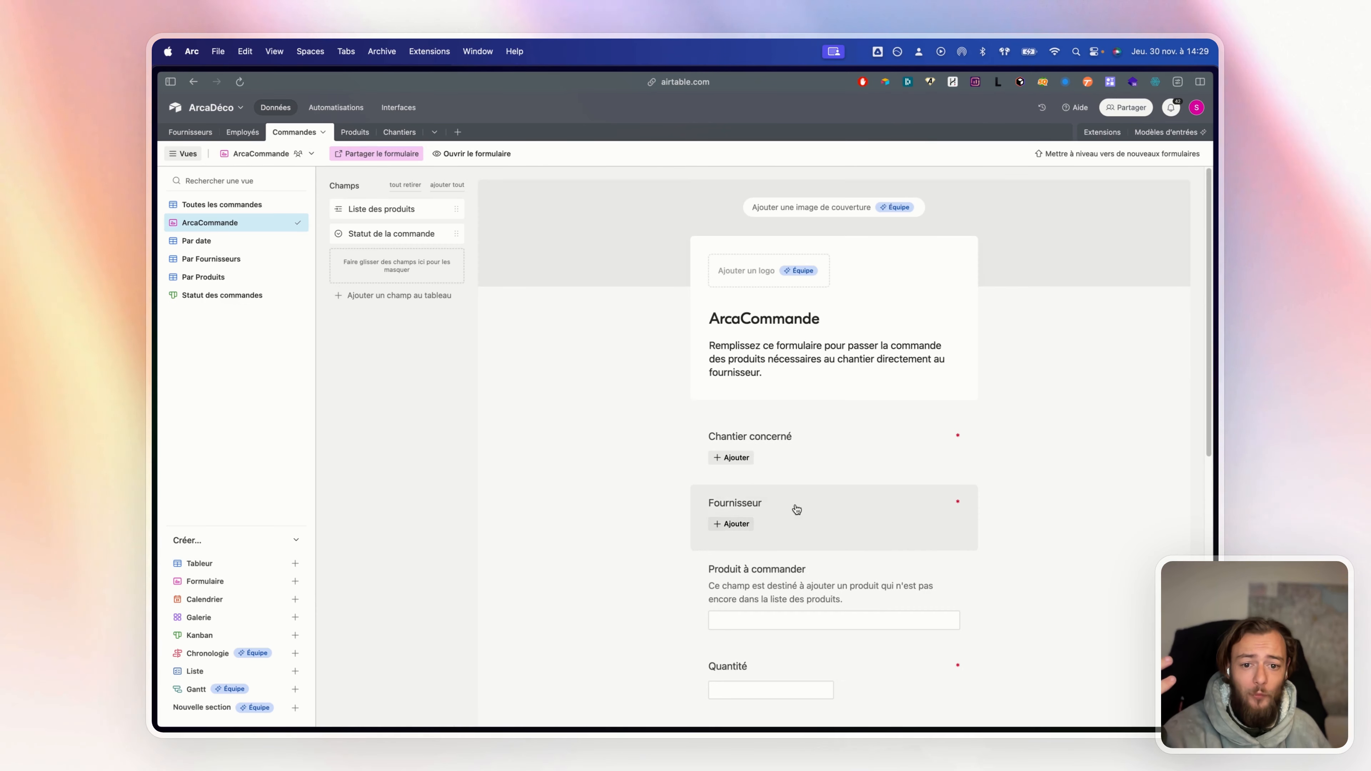
left_click(190, 133)
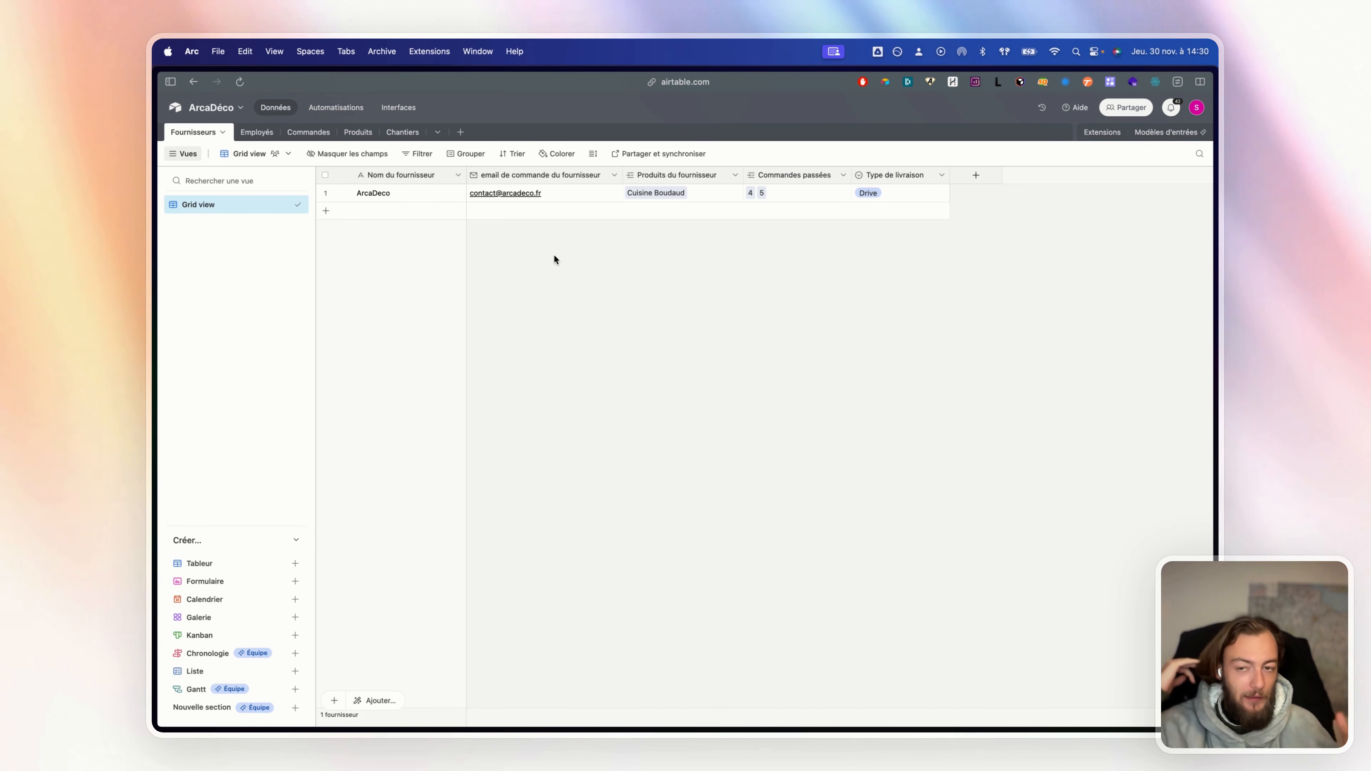
left_click(315, 134)
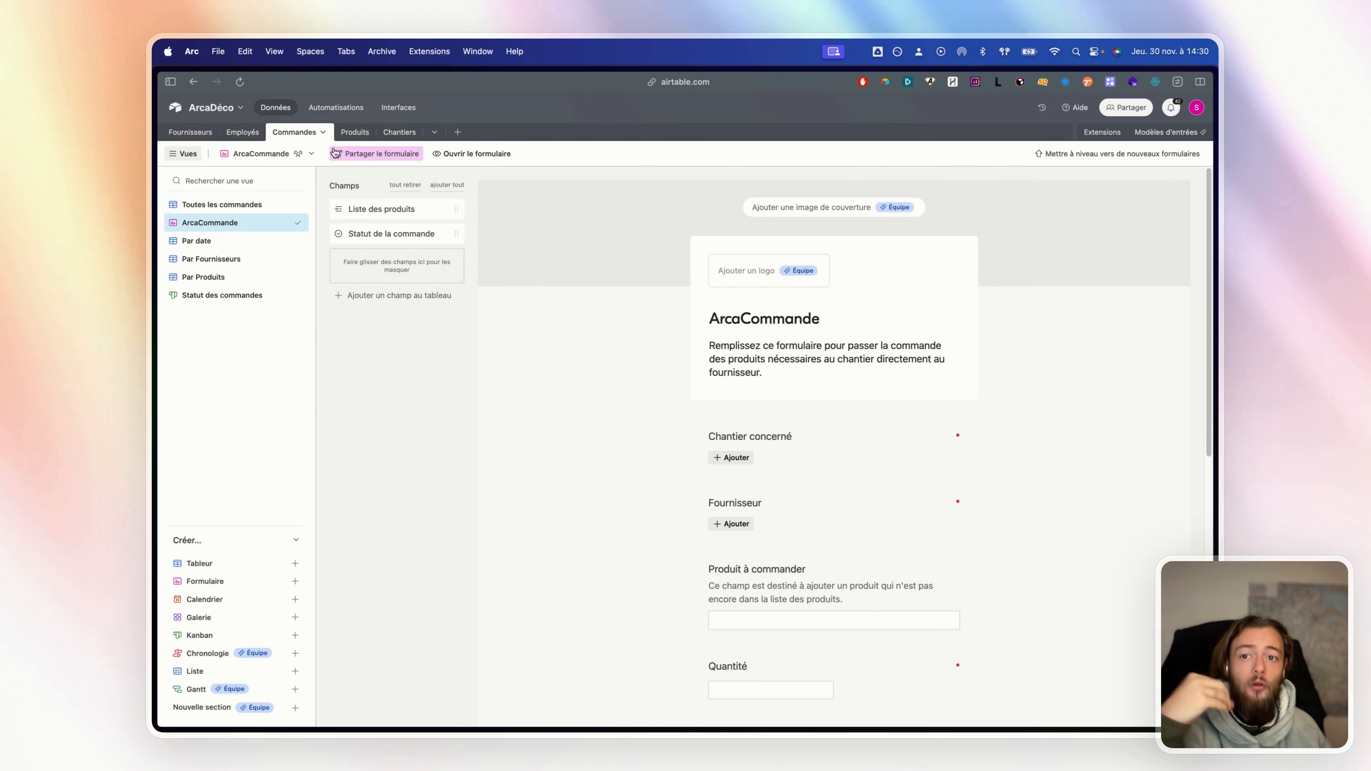
left_click(199, 203)
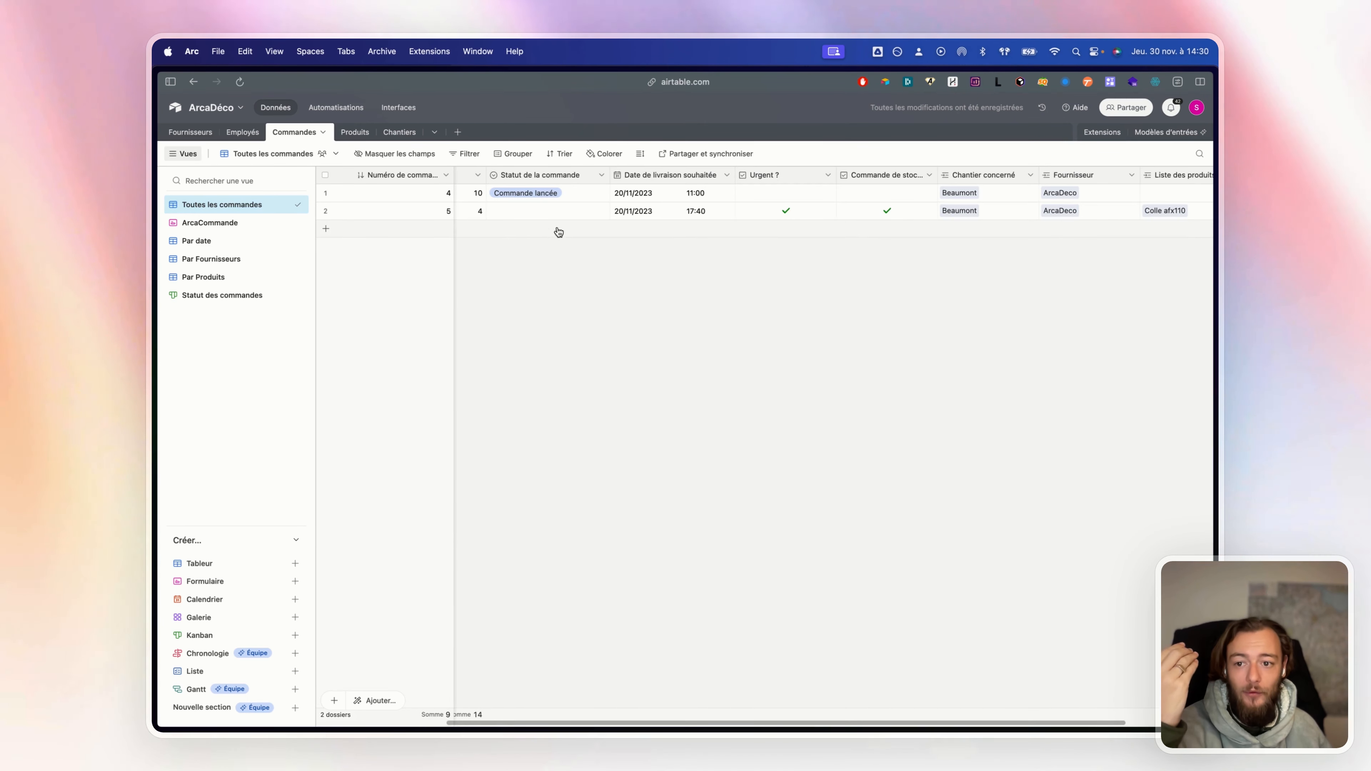
left_click(280, 223)
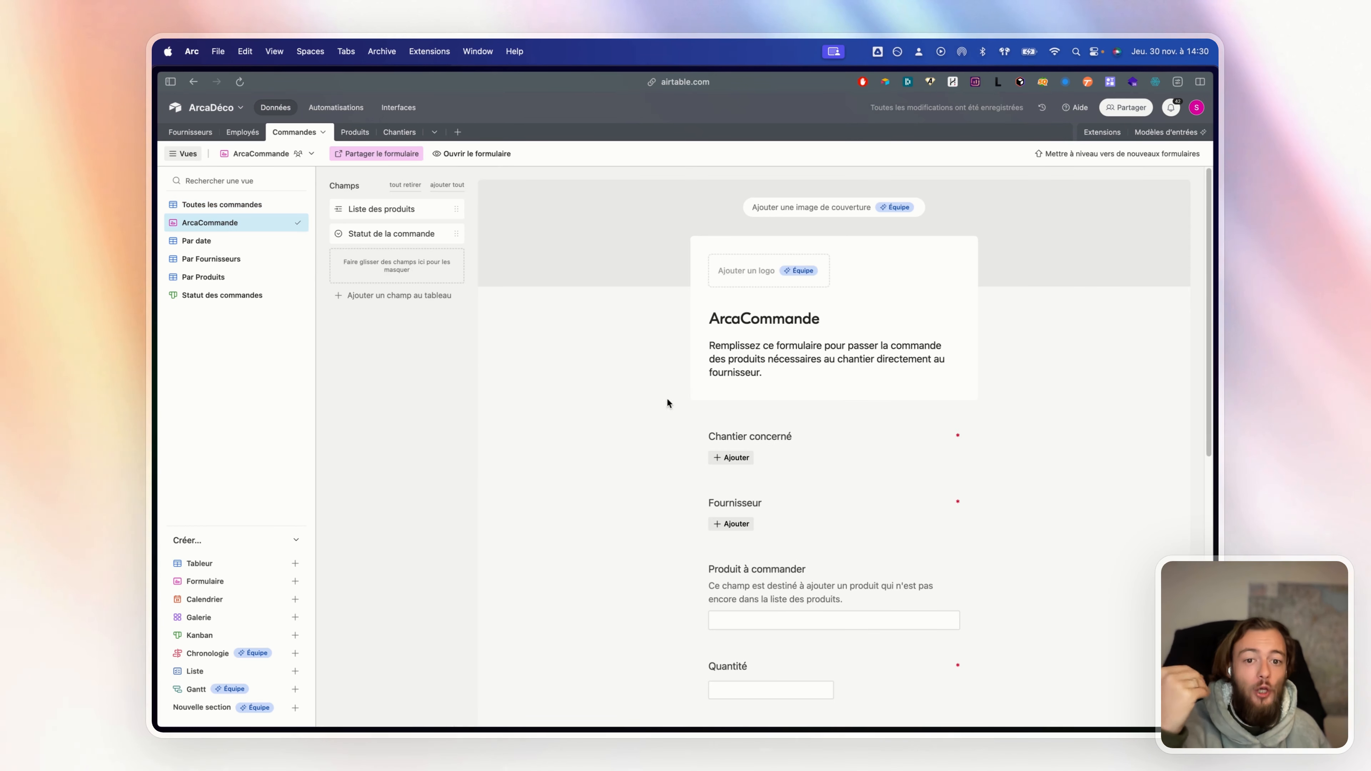
Fill the order form with Chantier Beaumont, Fournisseur ArcaDeco and product text 'dsdvds'
left_click(742, 458)
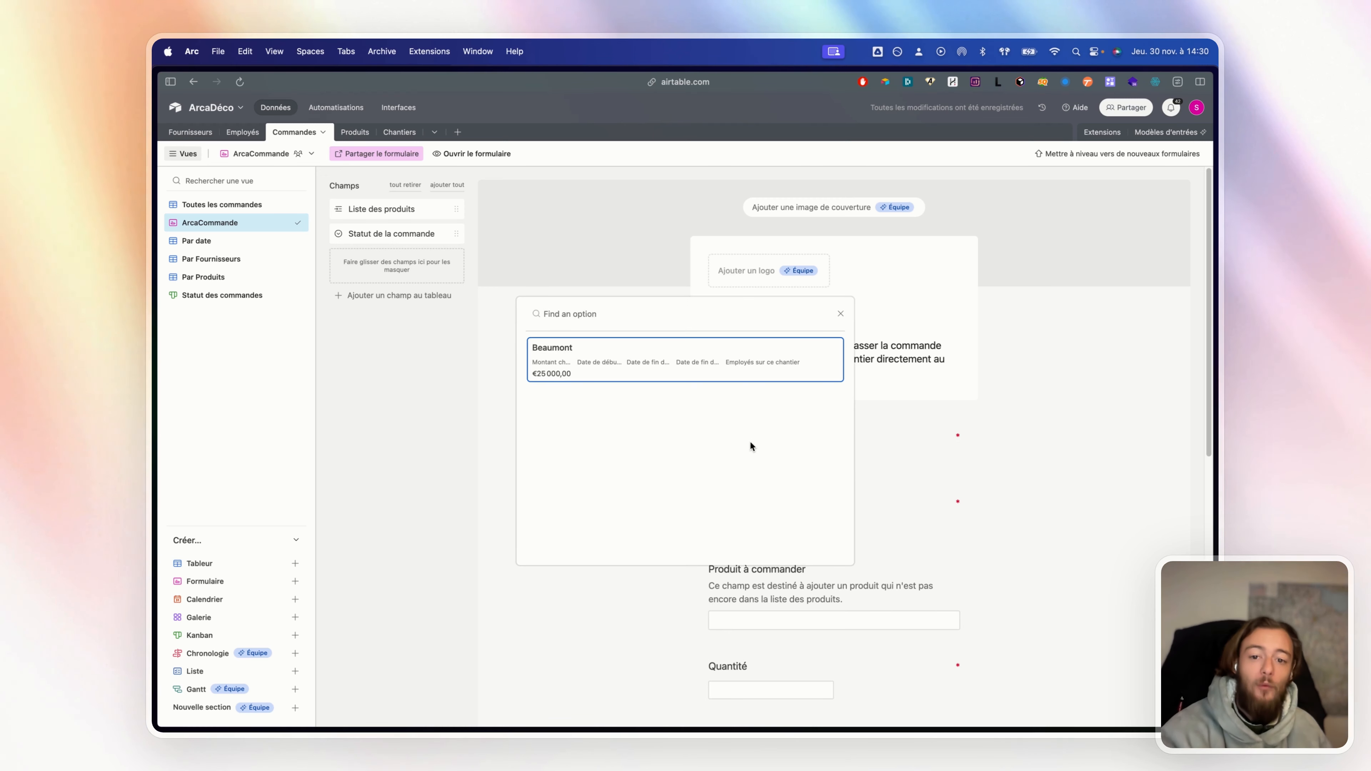
left_click(595, 368)
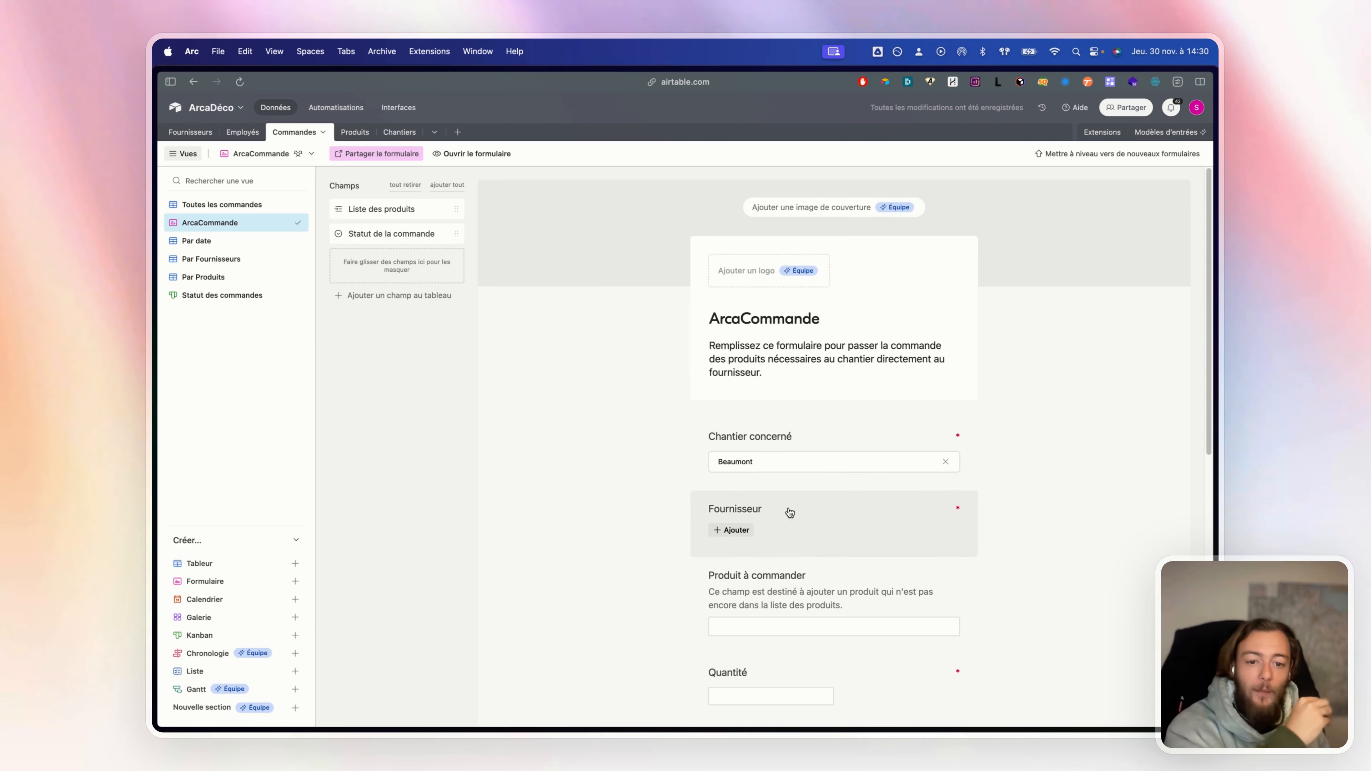
left_click(735, 530)
left_click(596, 434)
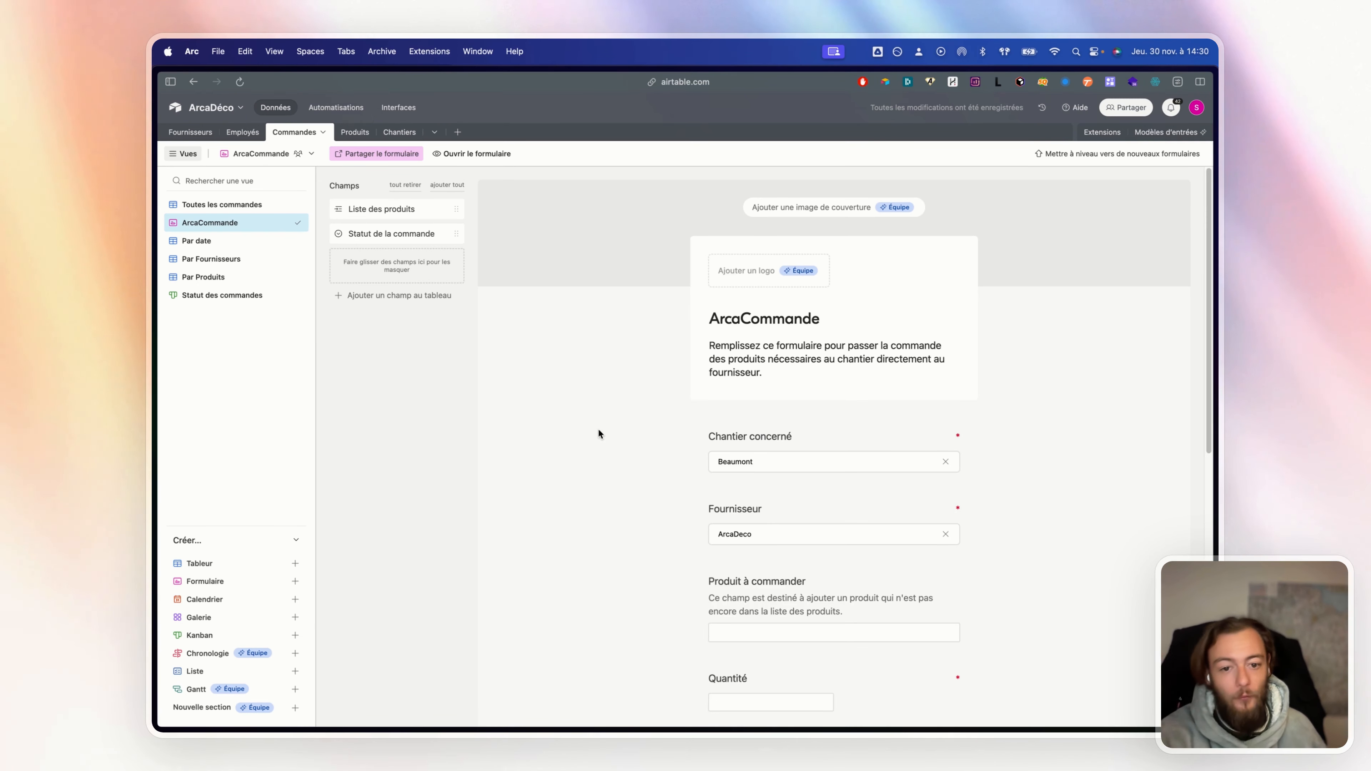
scroll(893, 536, "down", 2)
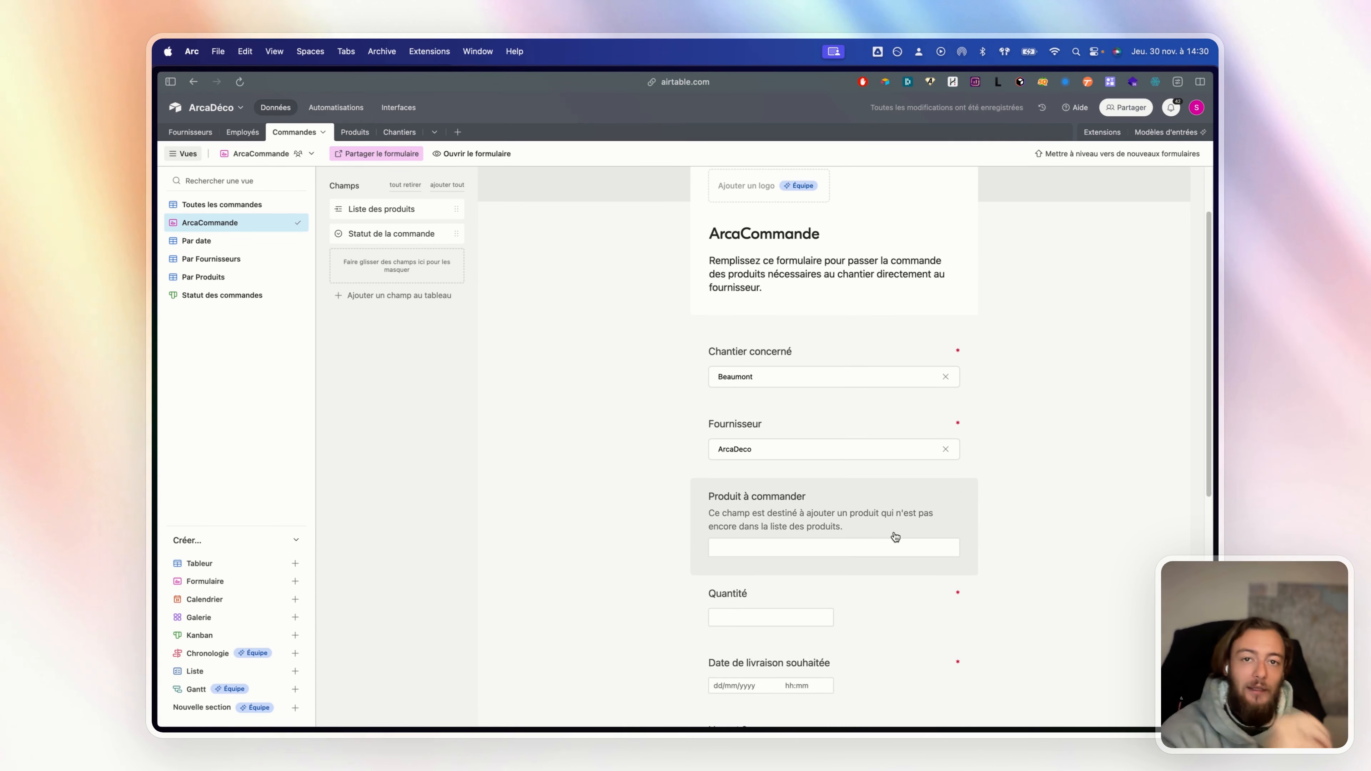
left_click(844, 542)
scroll(939, 527, "down", 1)
type("dsdvds")
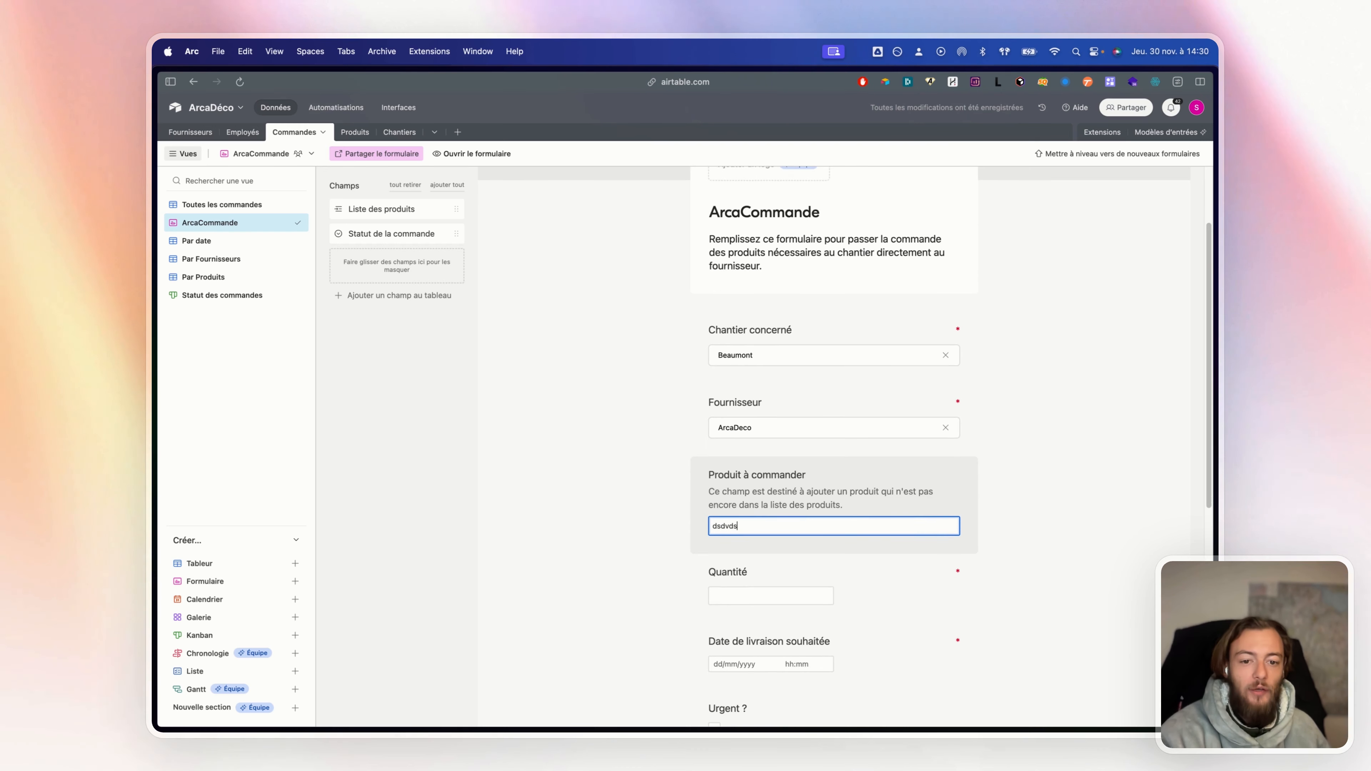
Check the Produits table and the Toutes les commandes grid, then reopen the ArcaCommande form
left_click(351, 135)
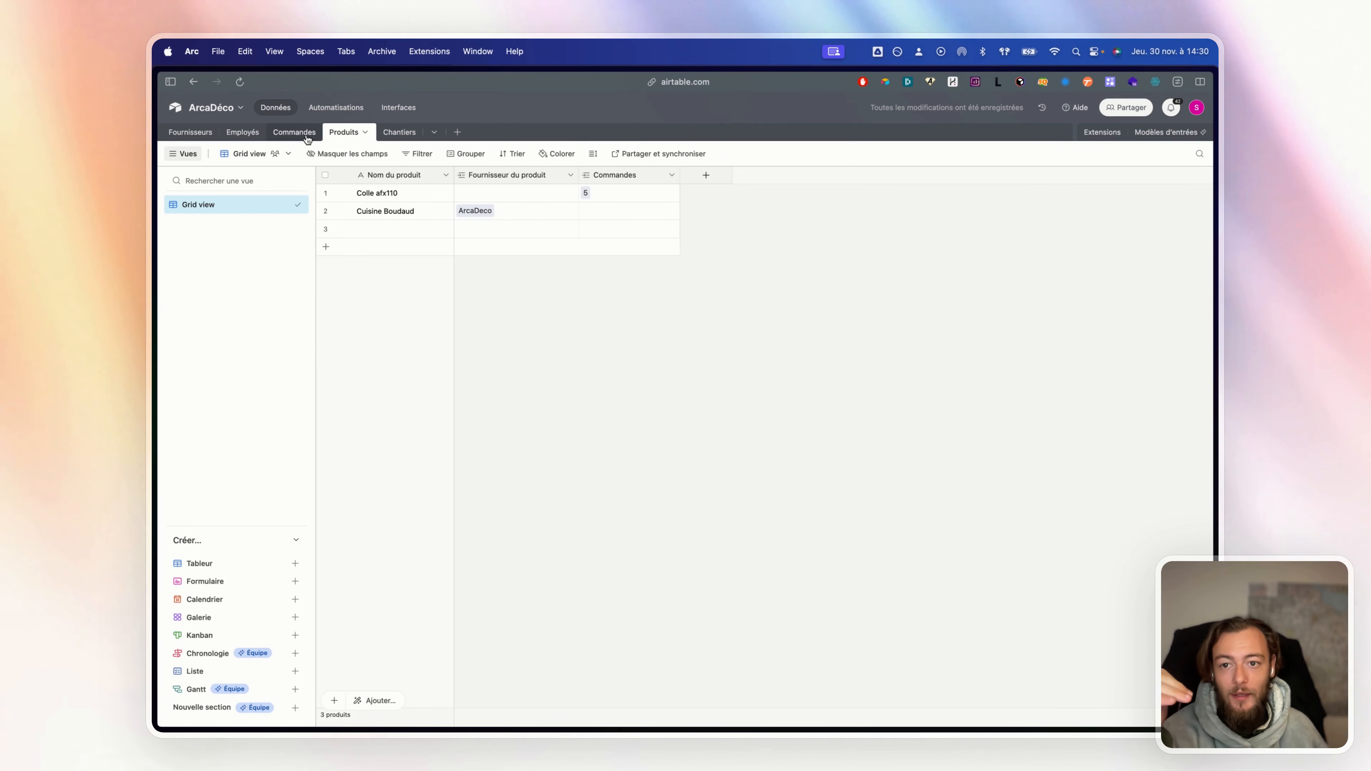
left_click(295, 131)
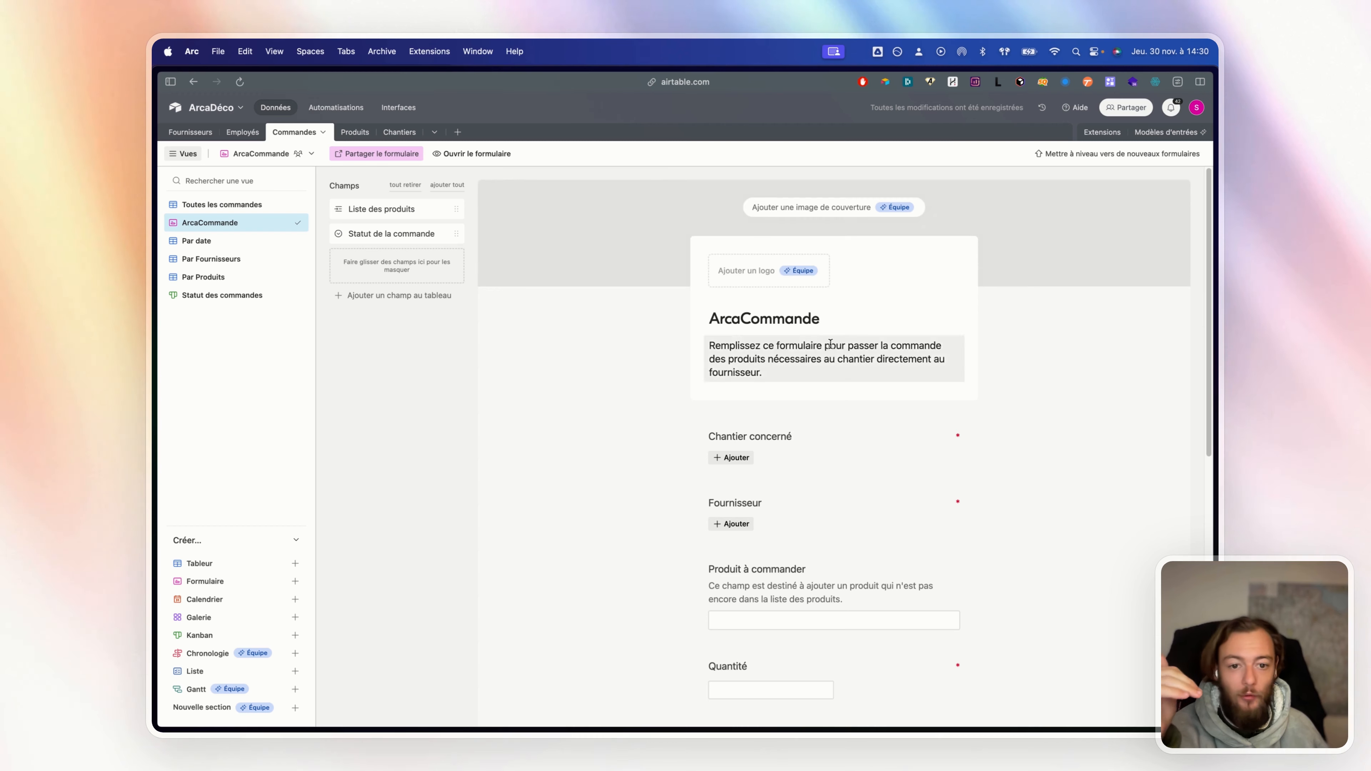
left_click(210, 202)
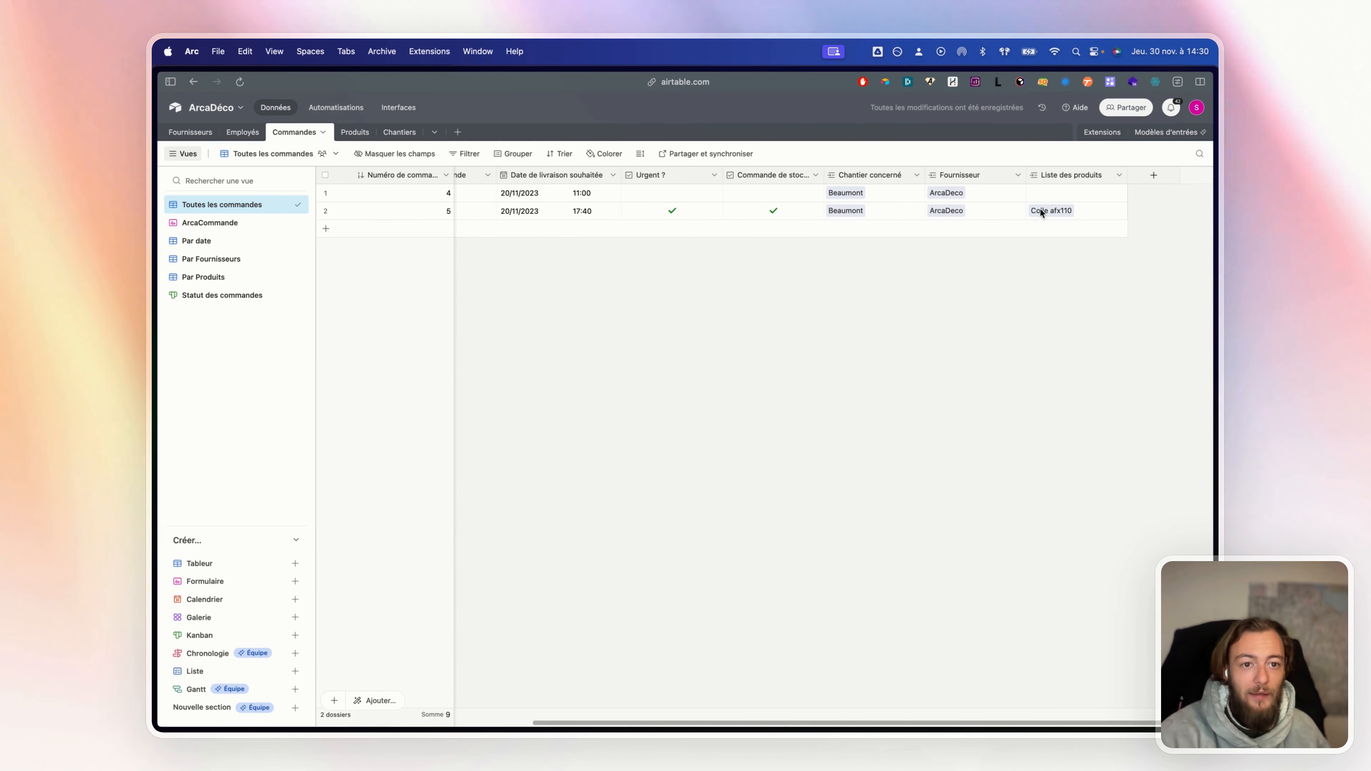
left_click(376, 129)
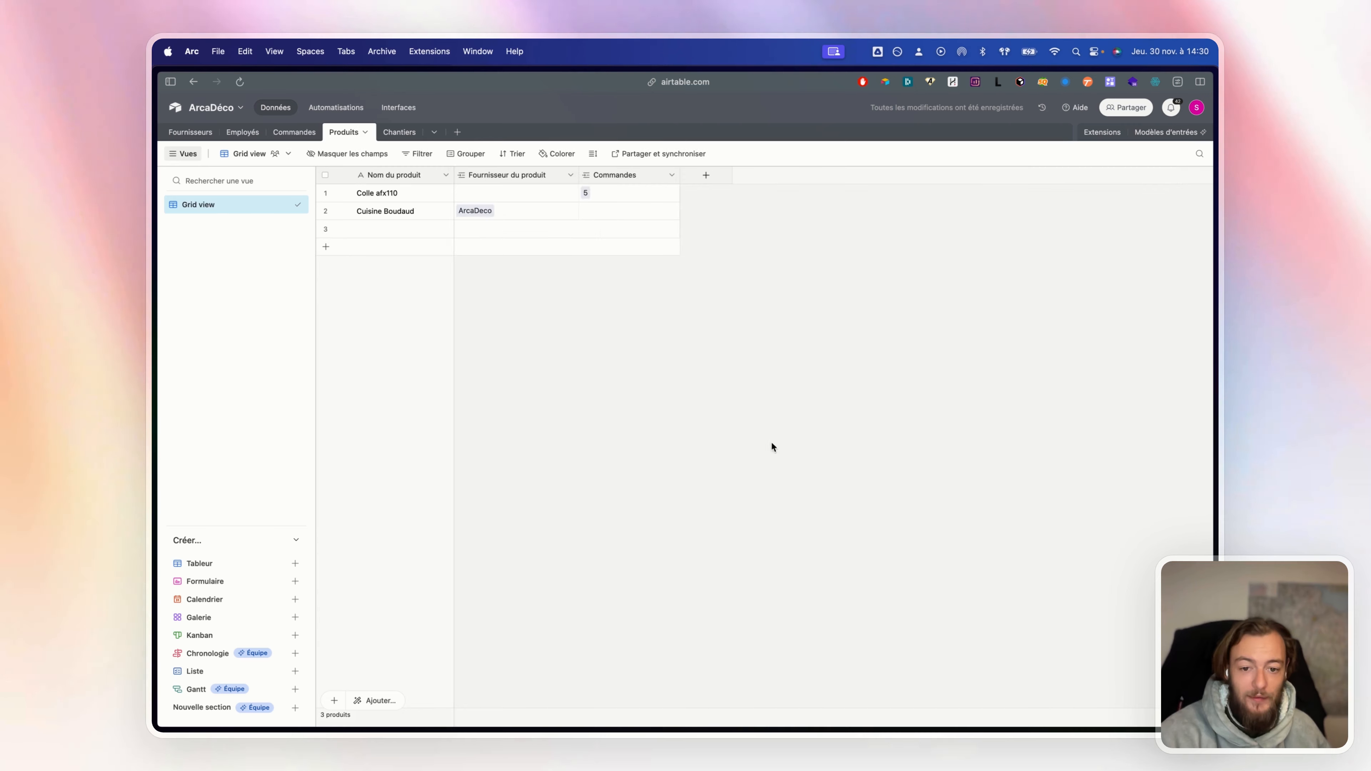
left_click(294, 131)
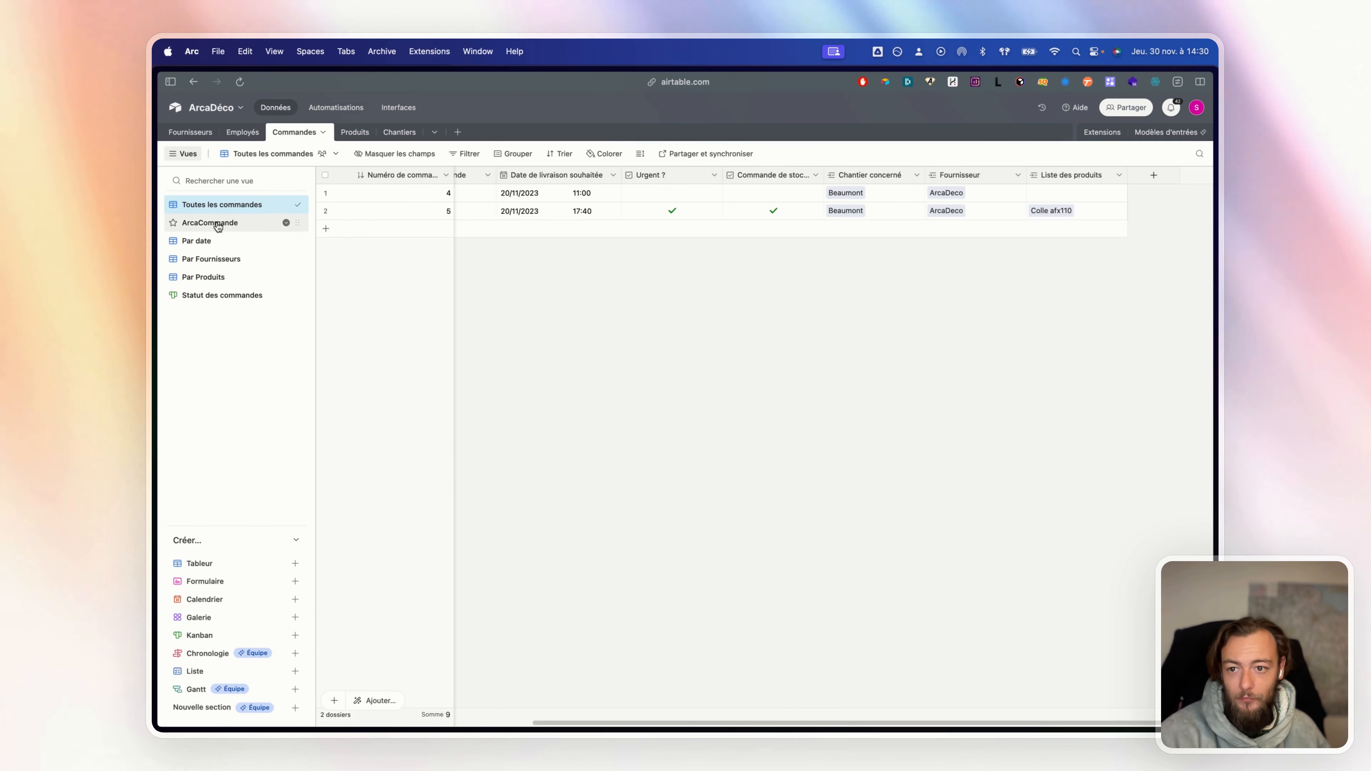
left_click(212, 222)
Add the Liste des produits field to the ArcaCommande form and preview its product picker
left_click_drag(402, 210, 803, 629)
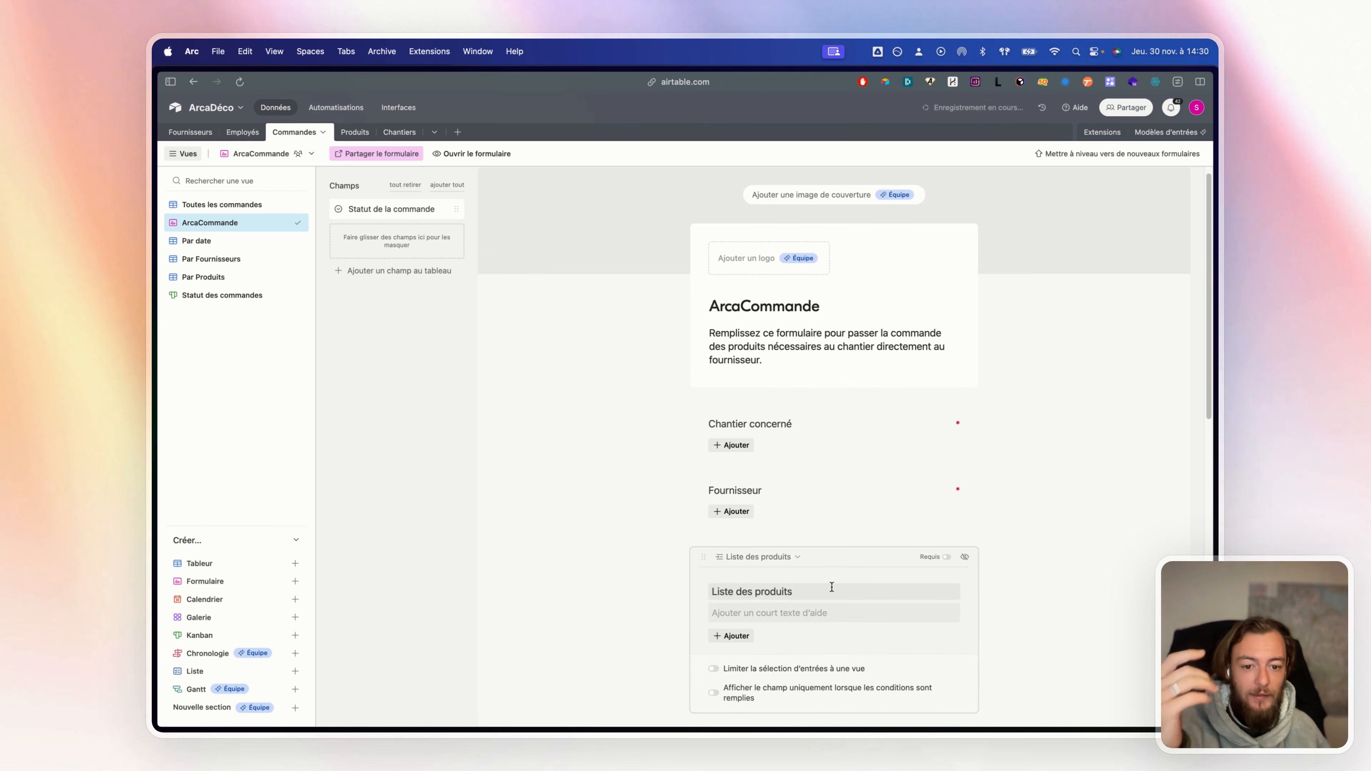
scroll(827, 585, "down", 5)
left_click(729, 357)
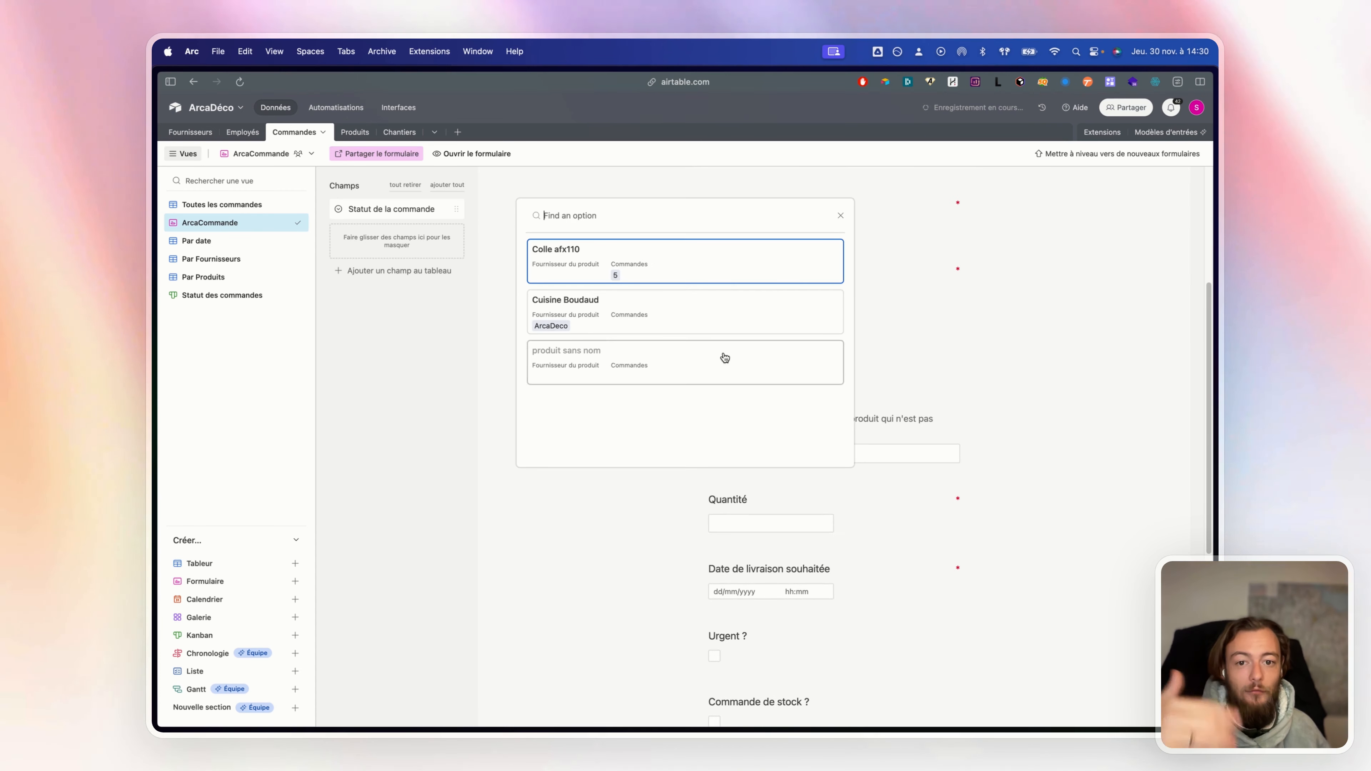
key("Escape")
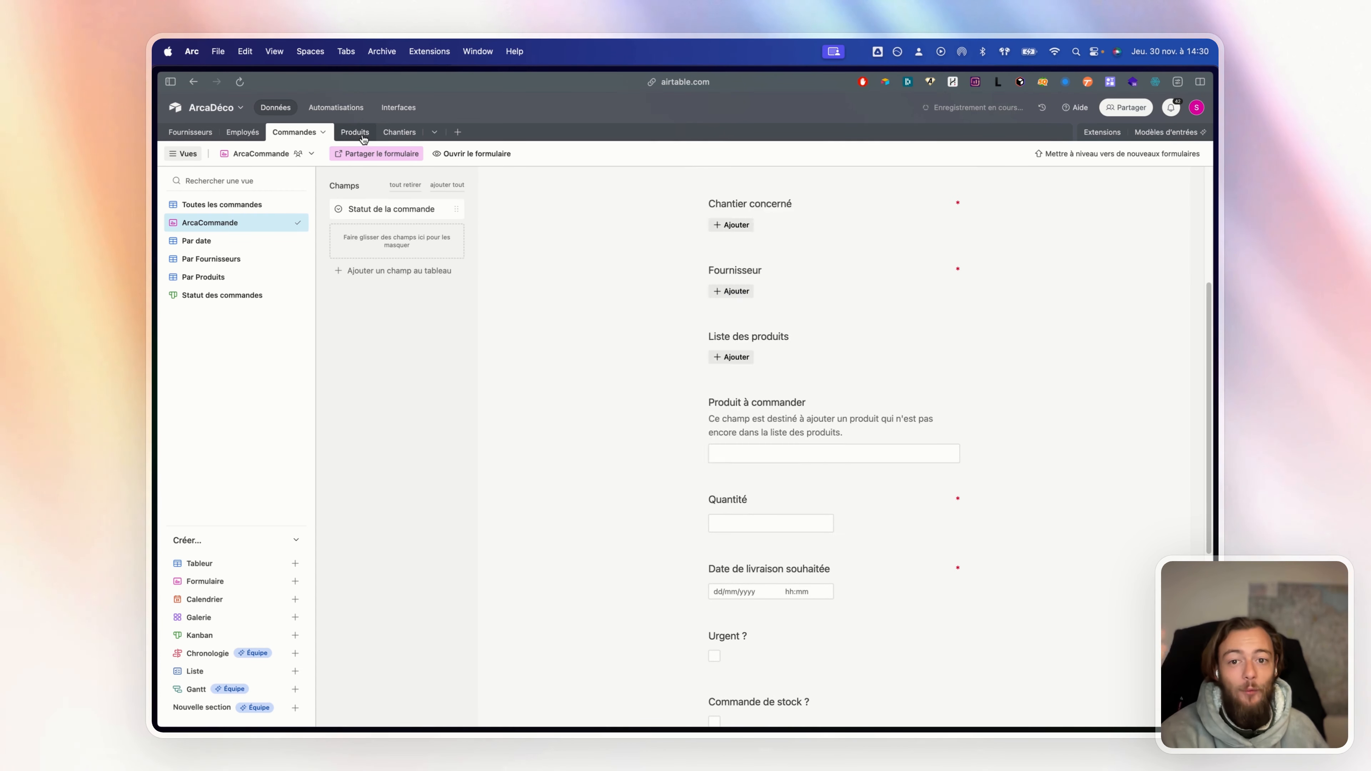
Check the Produits table, then preview the form's product picker again and close it
left_click(370, 135)
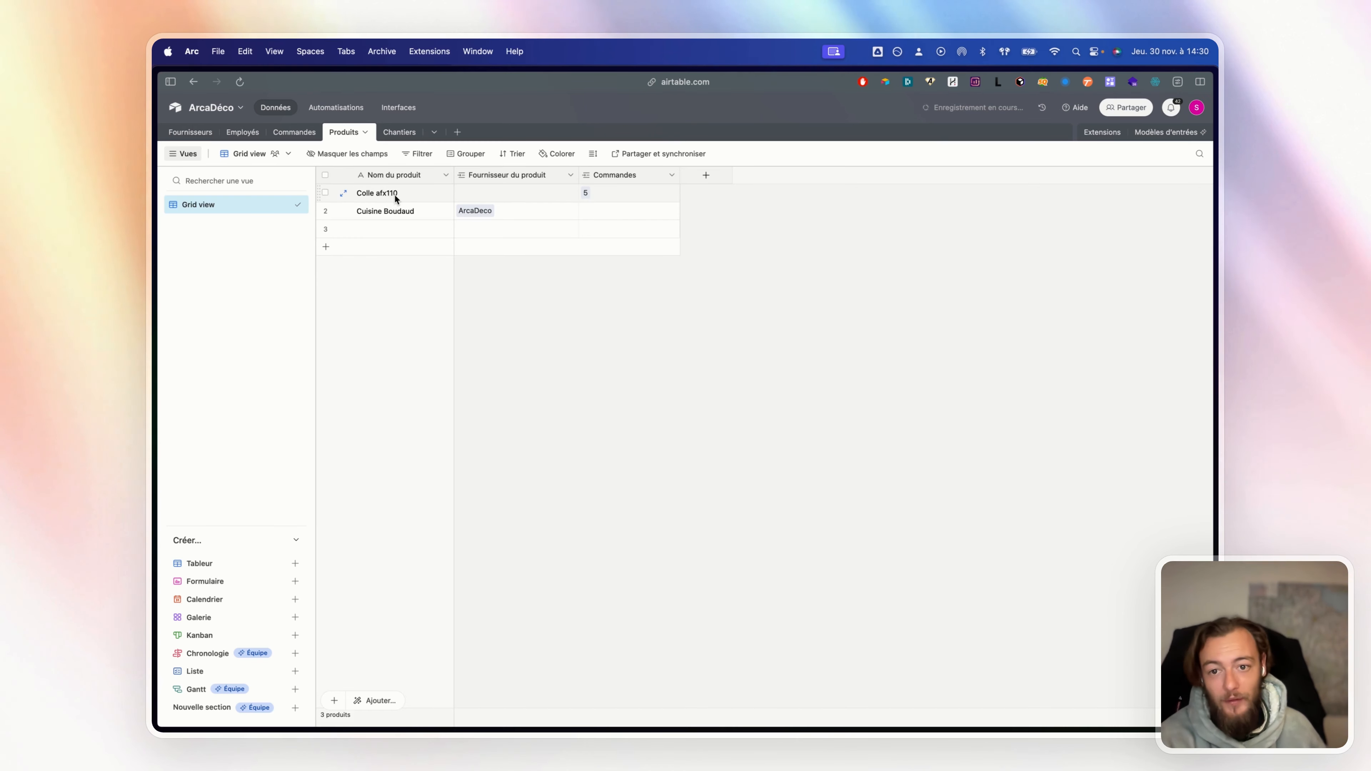
left_click(294, 133)
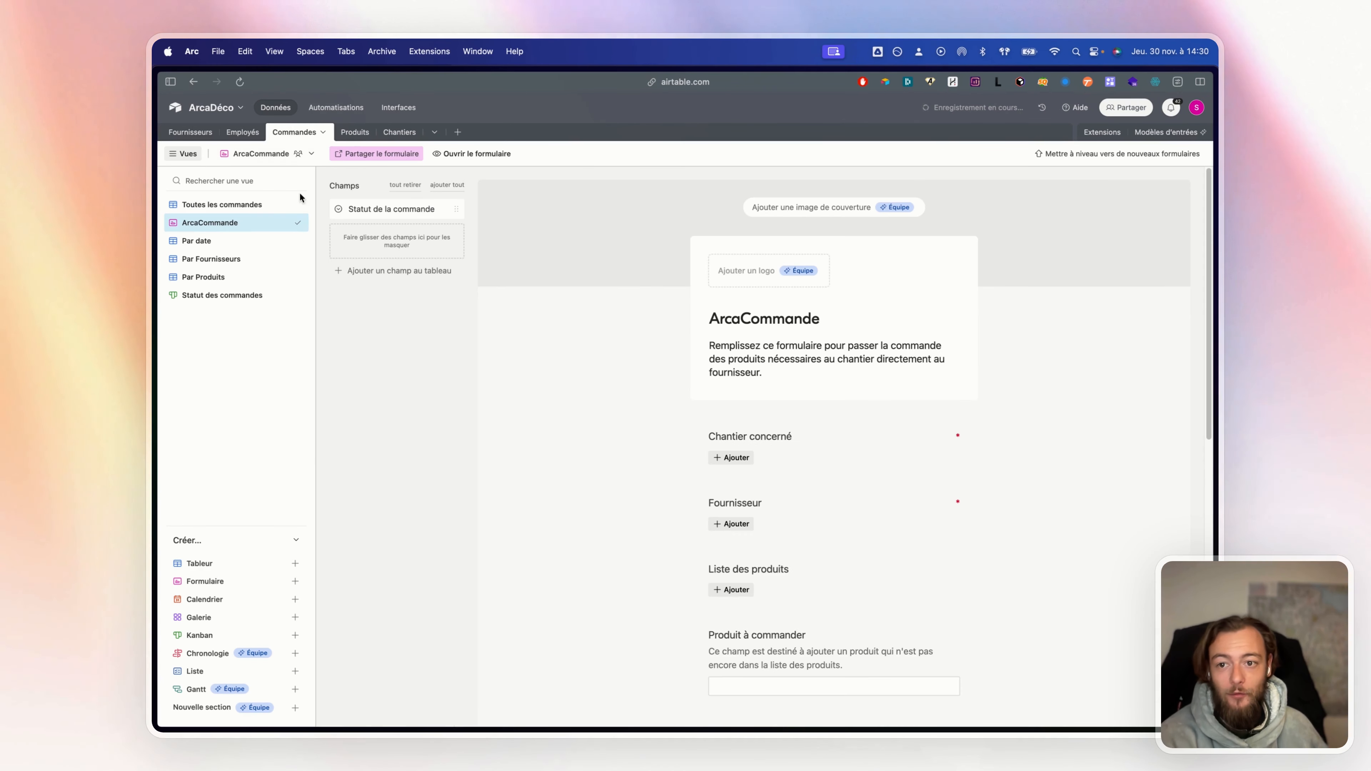
scroll(747, 470, "down", 3)
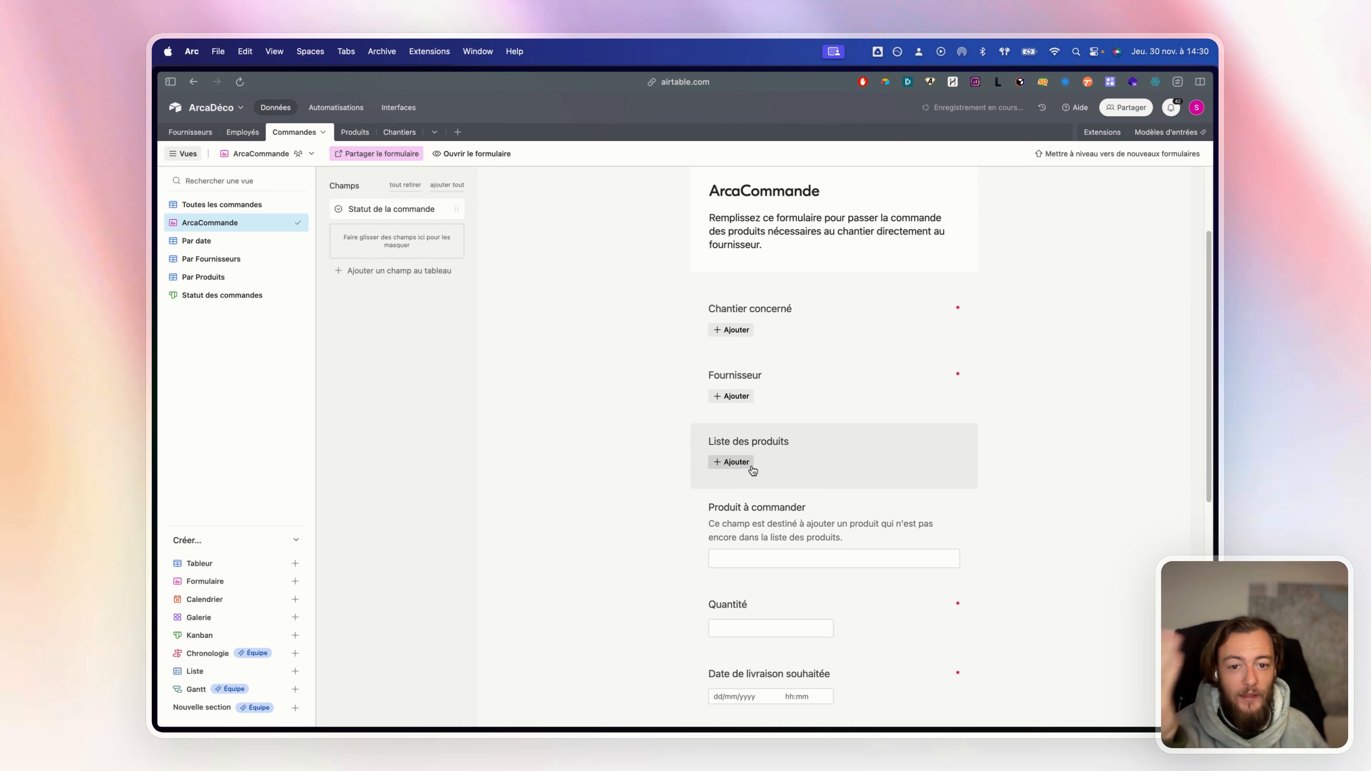
left_click(748, 468)
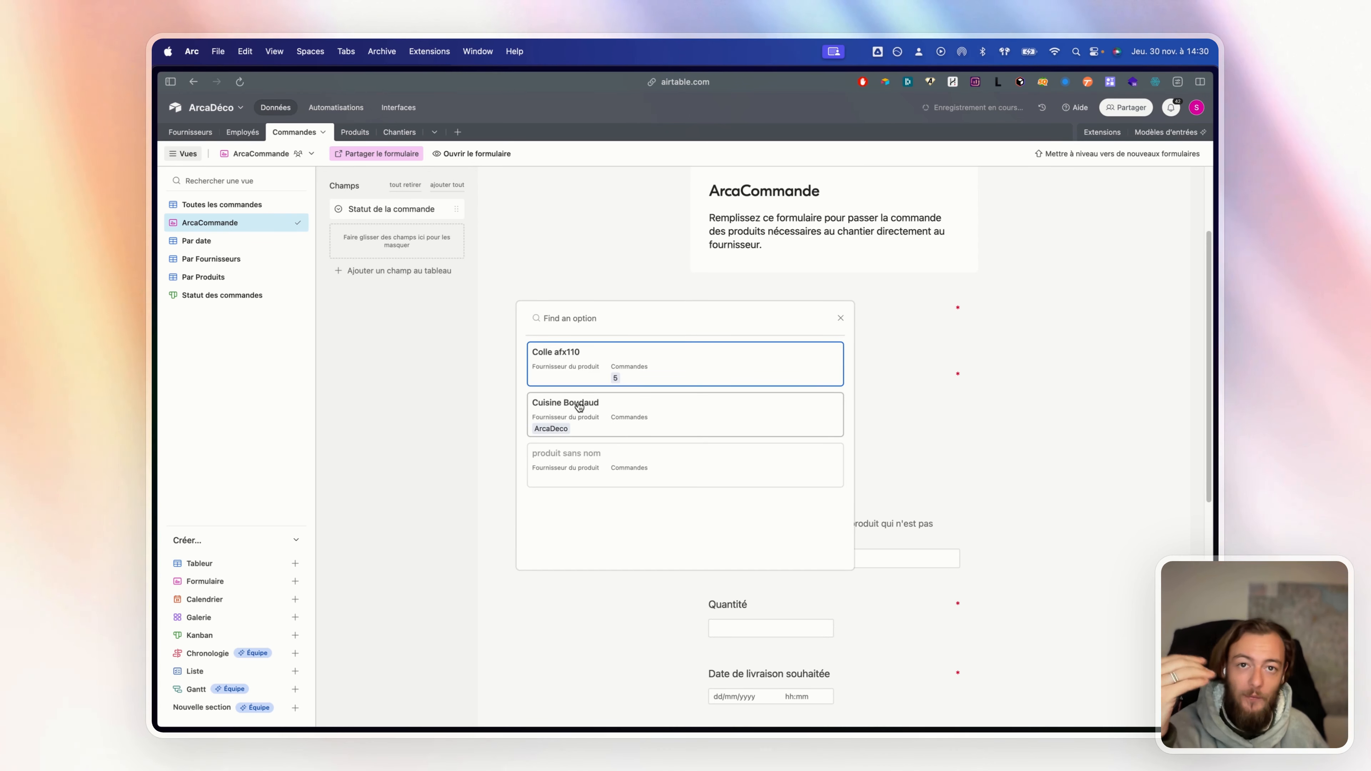
left_click(1014, 391)
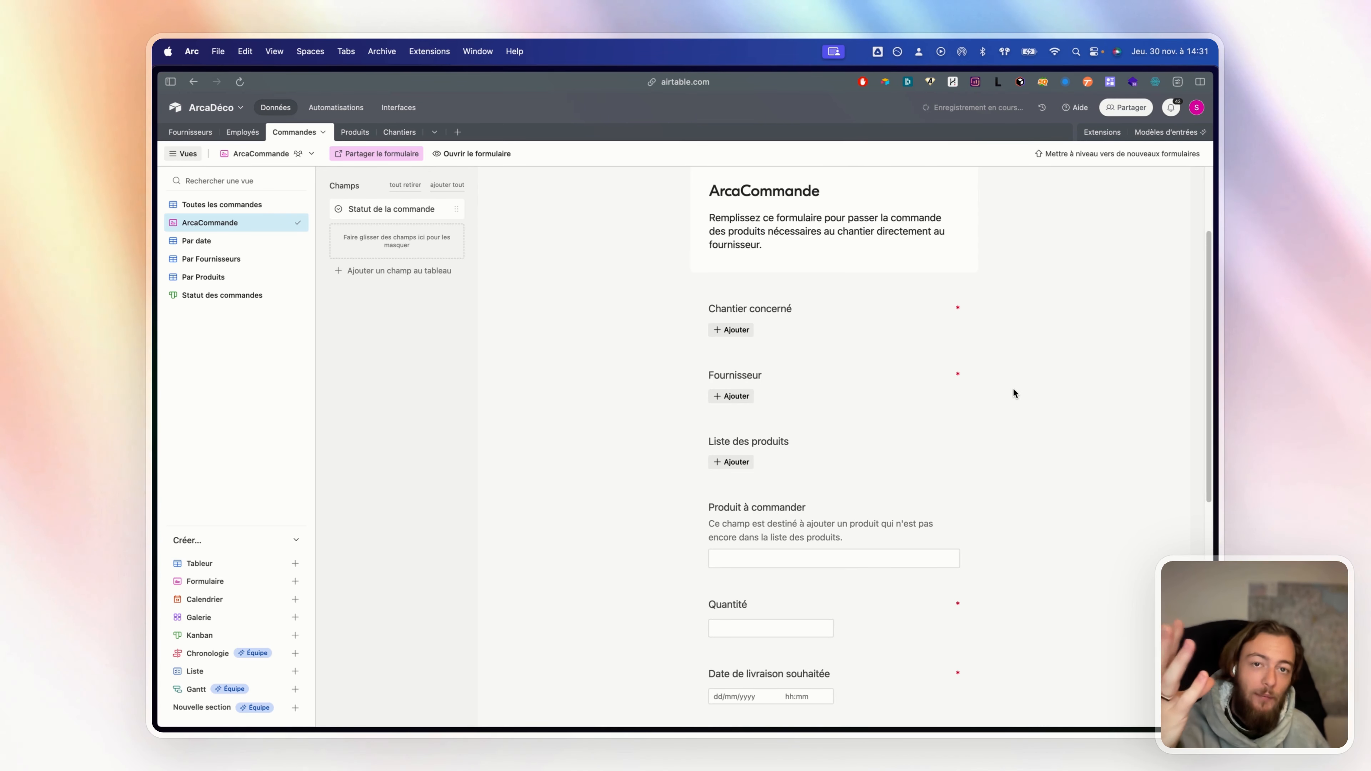
scroll(985, 413, "down", 10)
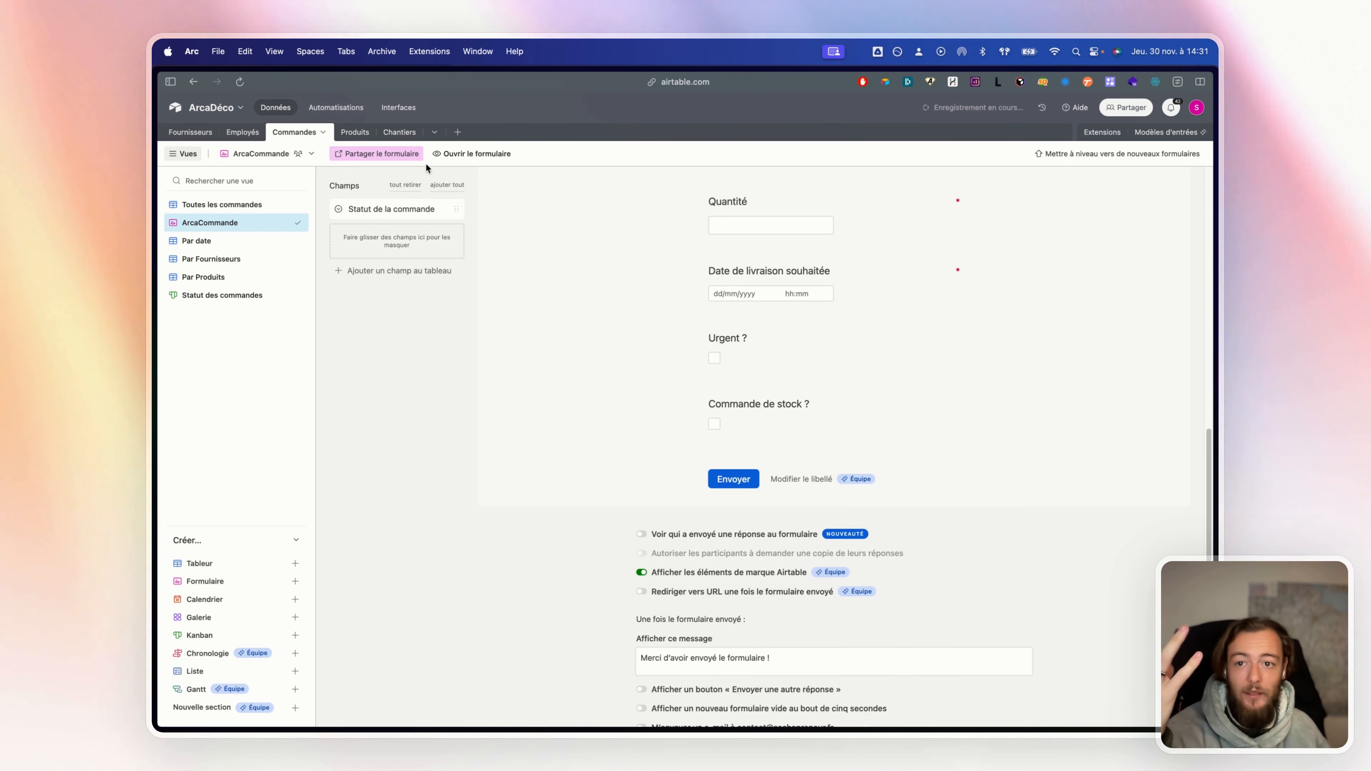
Copy the ArcaCommande form's public link and load it in a new browser tab
left_click(378, 154)
left_click(521, 199)
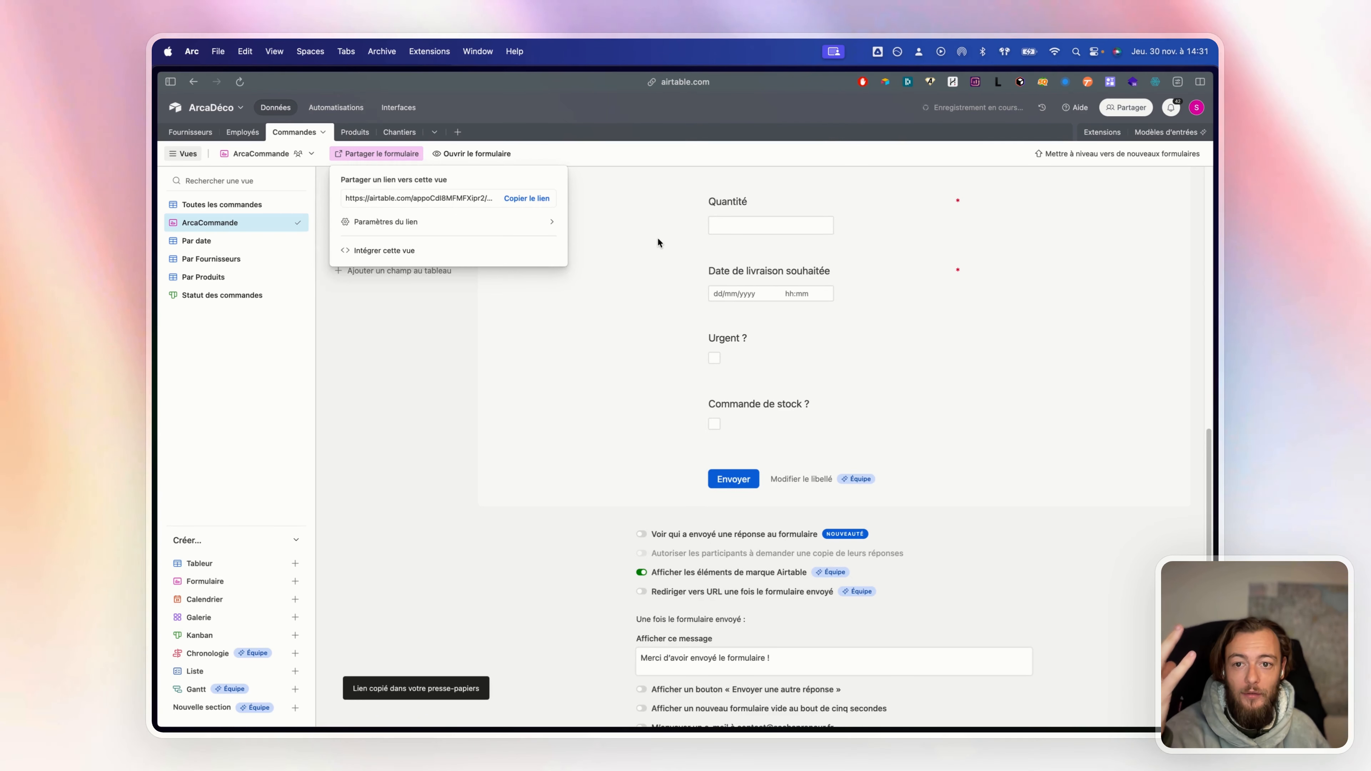
key("super+t")
key("Return")
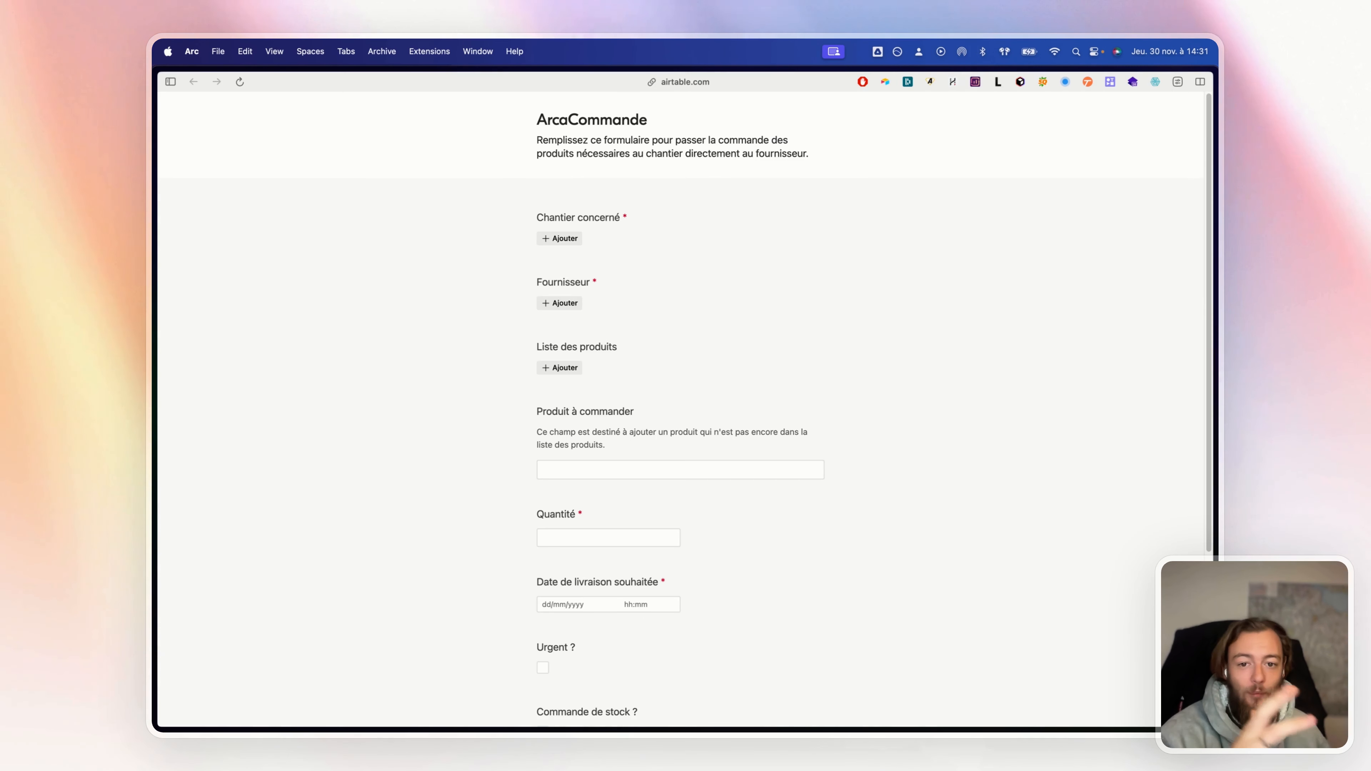
Submit the form with Beaumont, ArcaDeco, Cuisine Boudaud, quantity 5 and delivery 16 November 2023
left_click(562, 238)
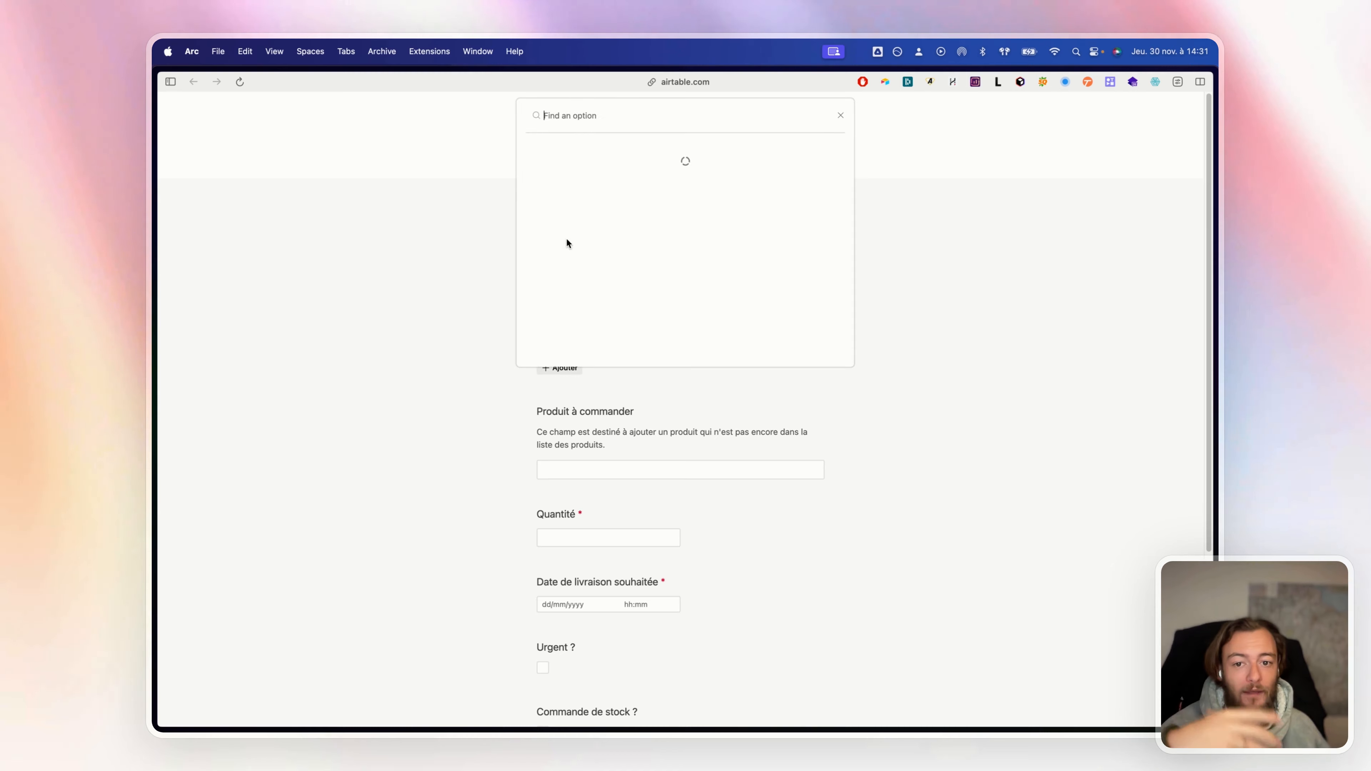
left_click(608, 154)
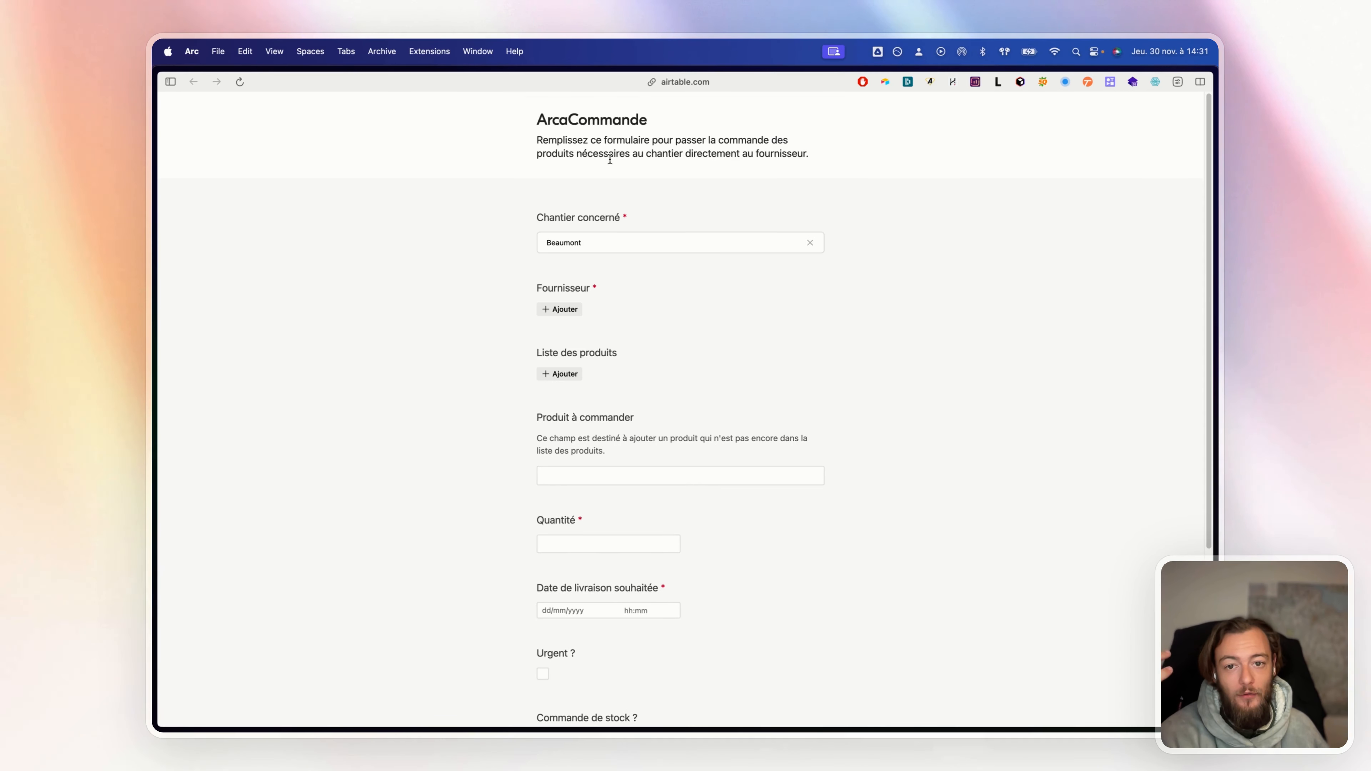
left_click(551, 309)
left_click(607, 210)
left_click(572, 383)
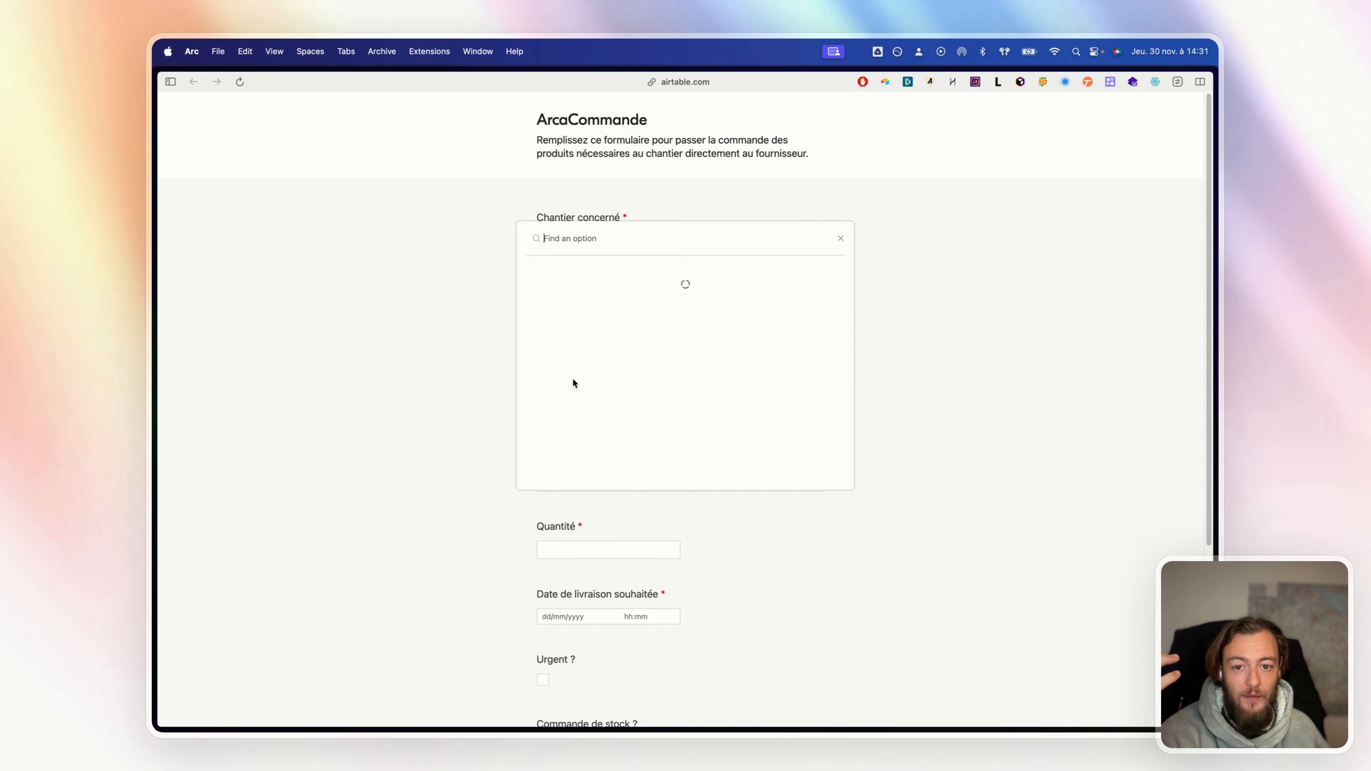
left_click(595, 301)
scroll(836, 437, "down", 1)
left_click(617, 530)
type("5")
scroll(675, 534, "down", 3)
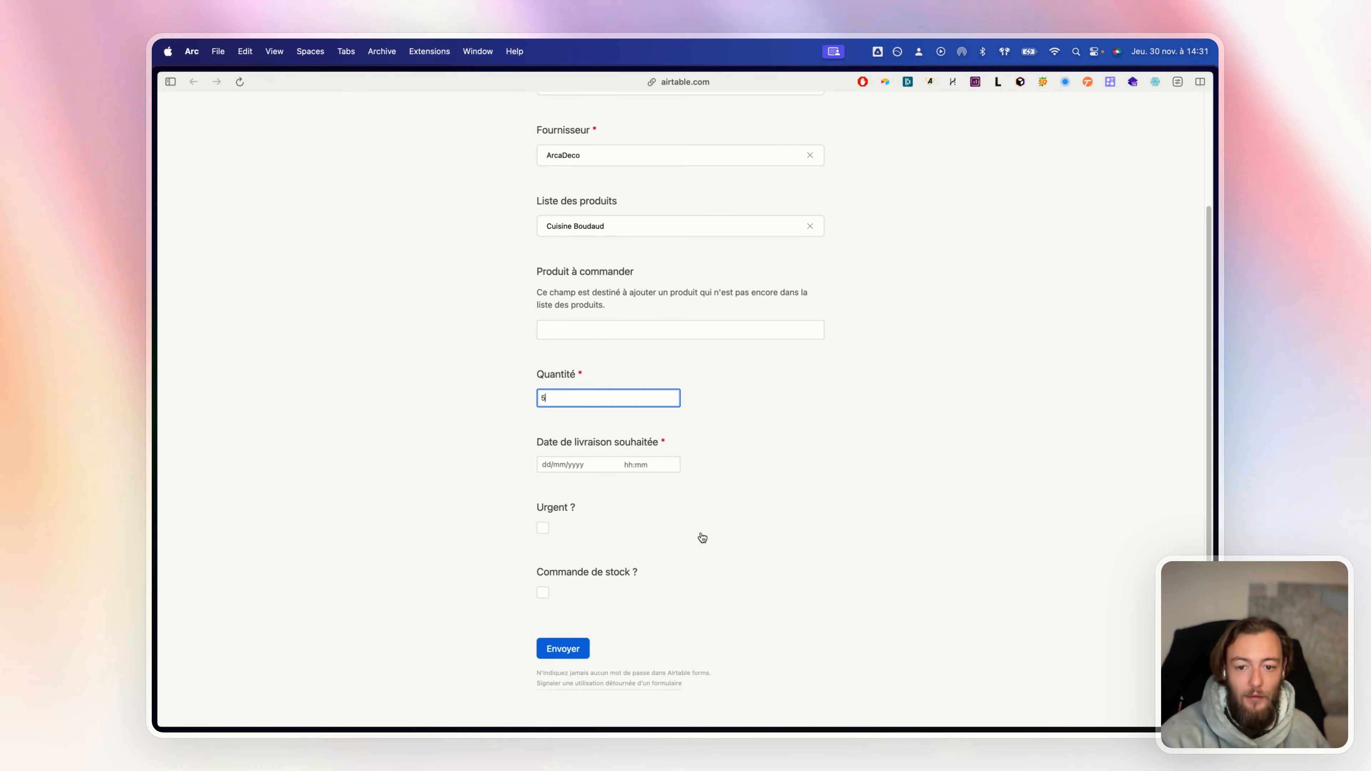
left_click(560, 465)
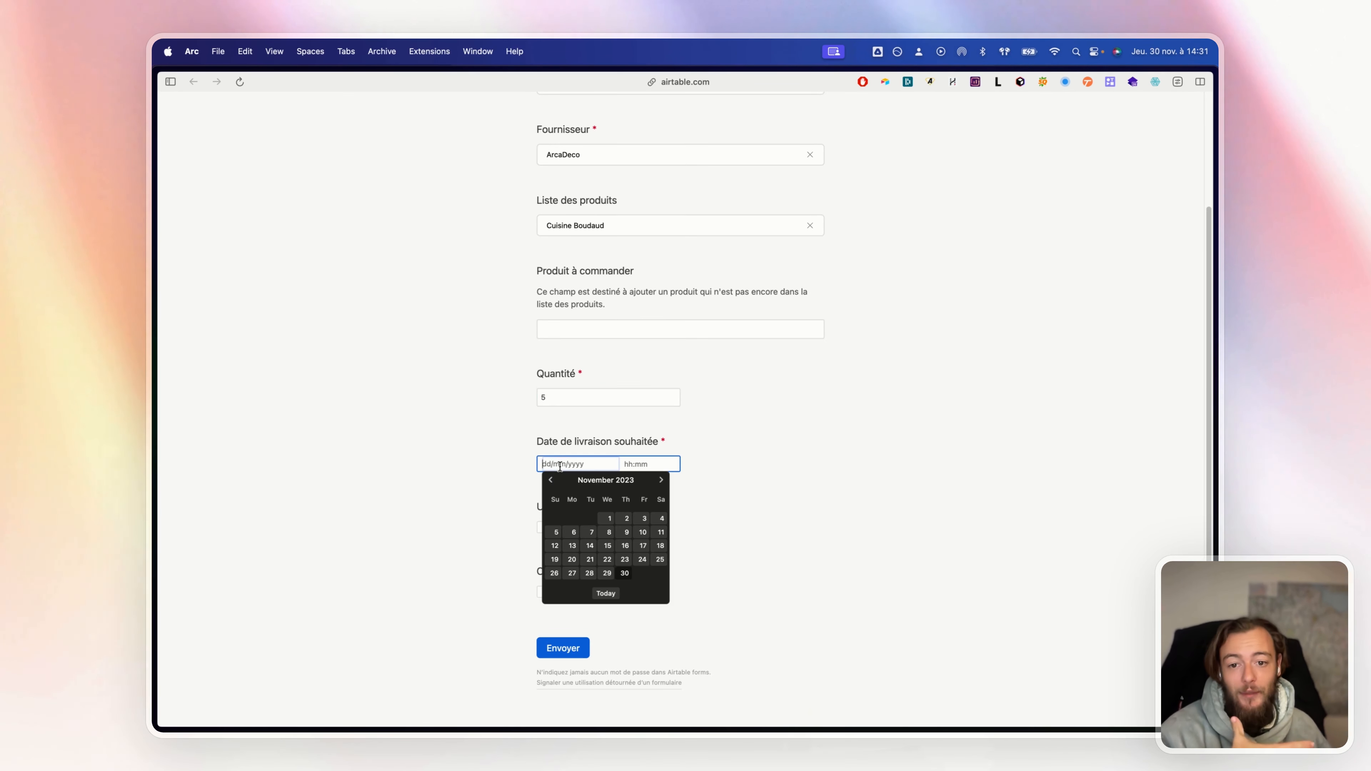
left_click(624, 545)
left_click(588, 643)
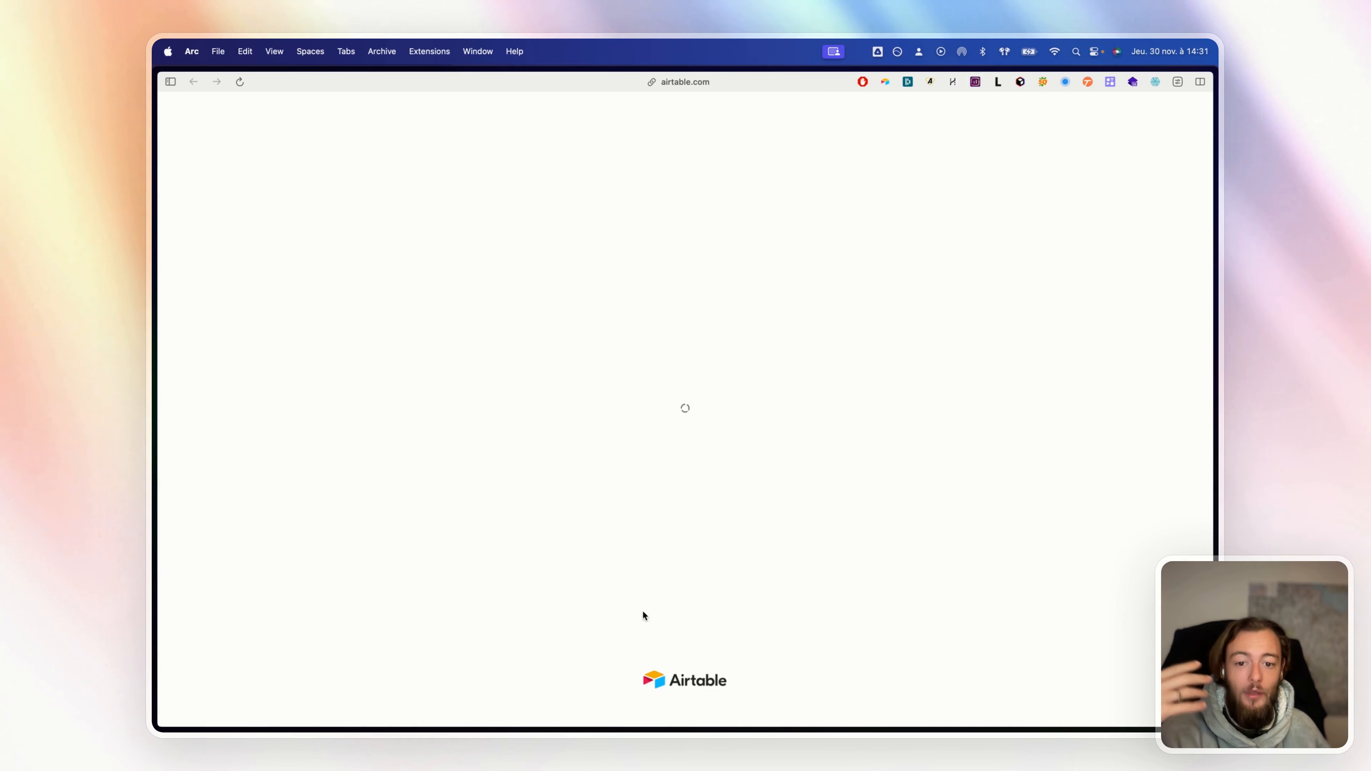
Back in the ArcaDéco base, show Toutes les commandes to see the new order 6
mouse_move(156, 286)
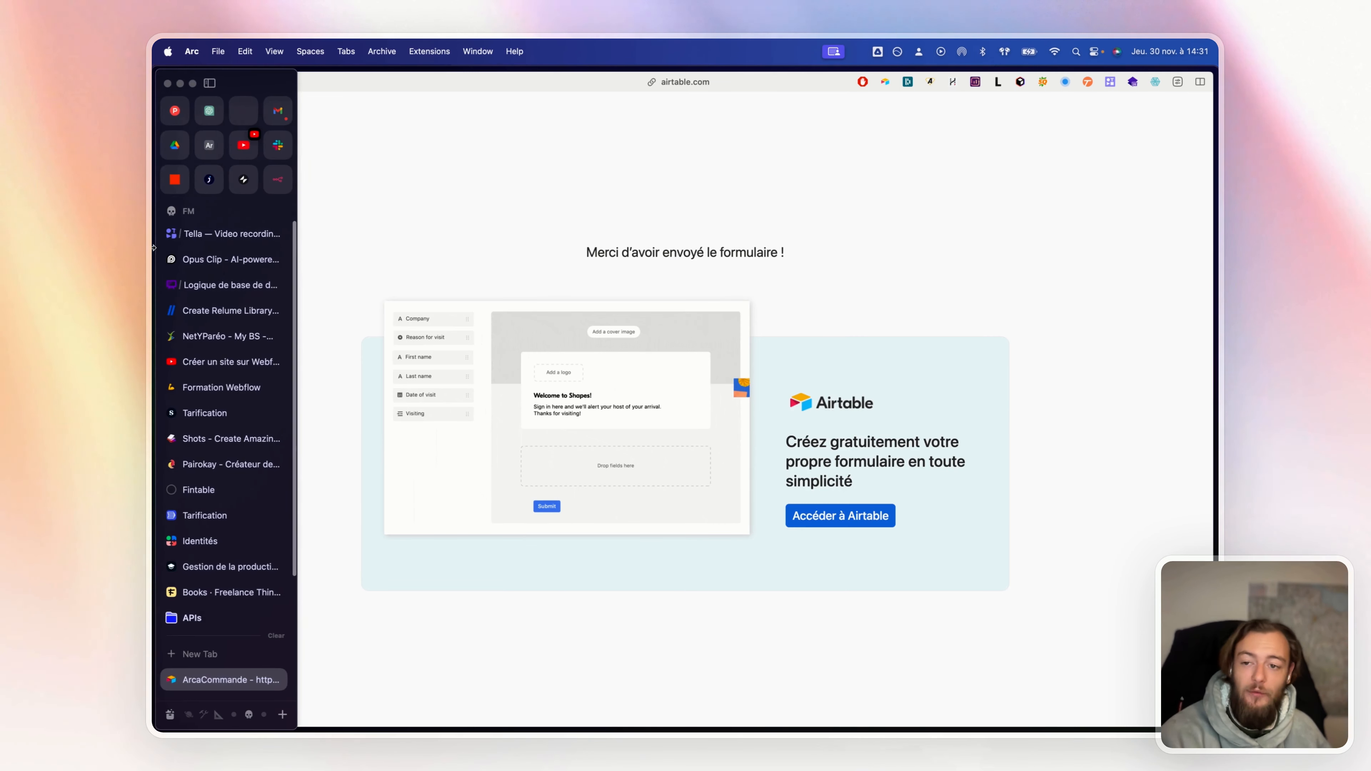
left_click(208, 158)
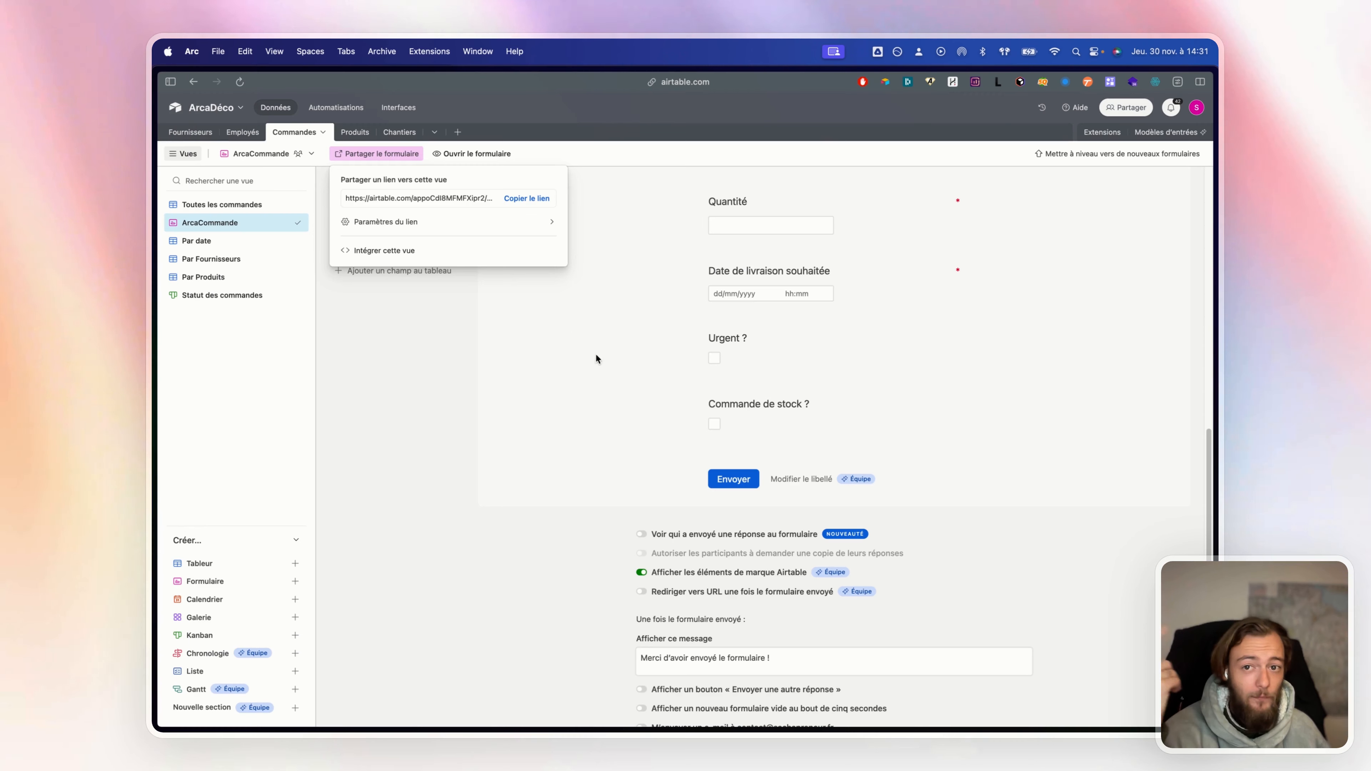
left_click(241, 205)
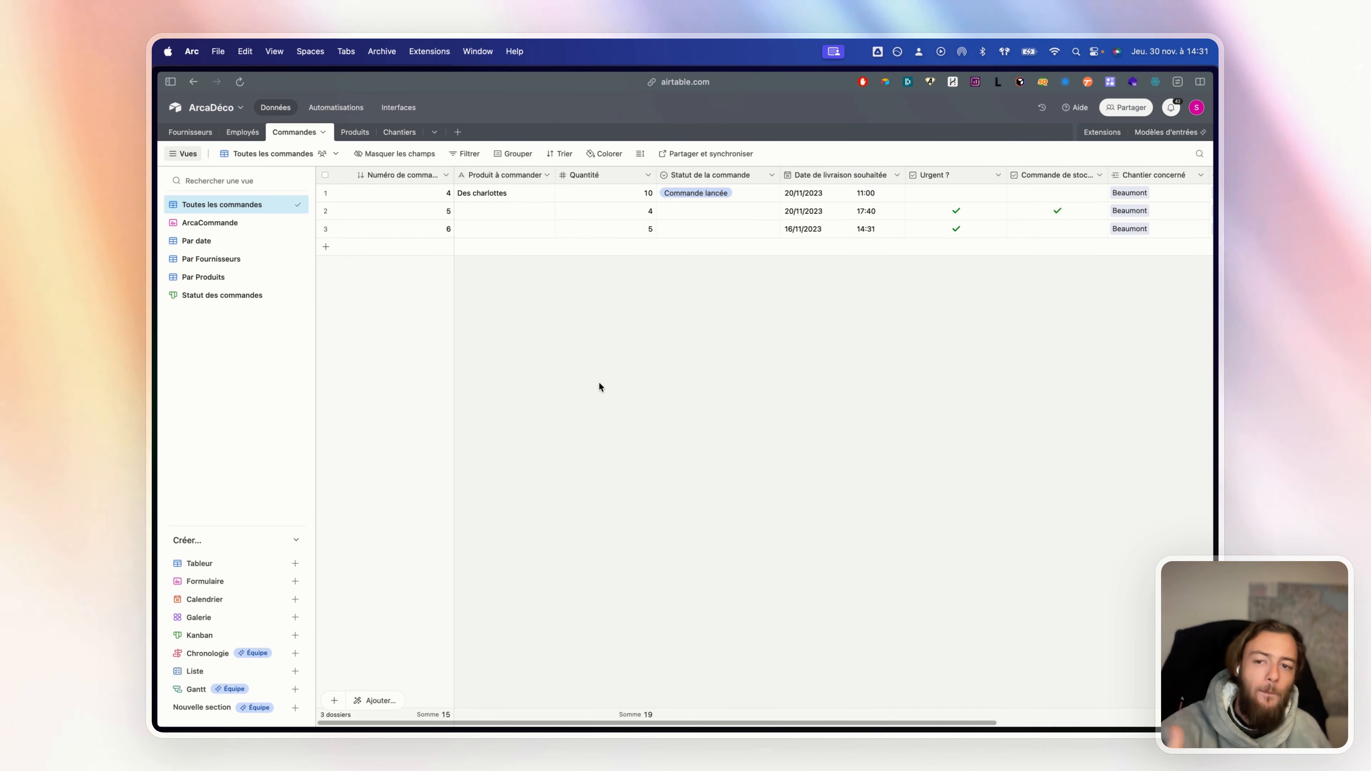
Open the Logique de base de données board in Whimsical and place a mind map node
mouse_move(155, 205)
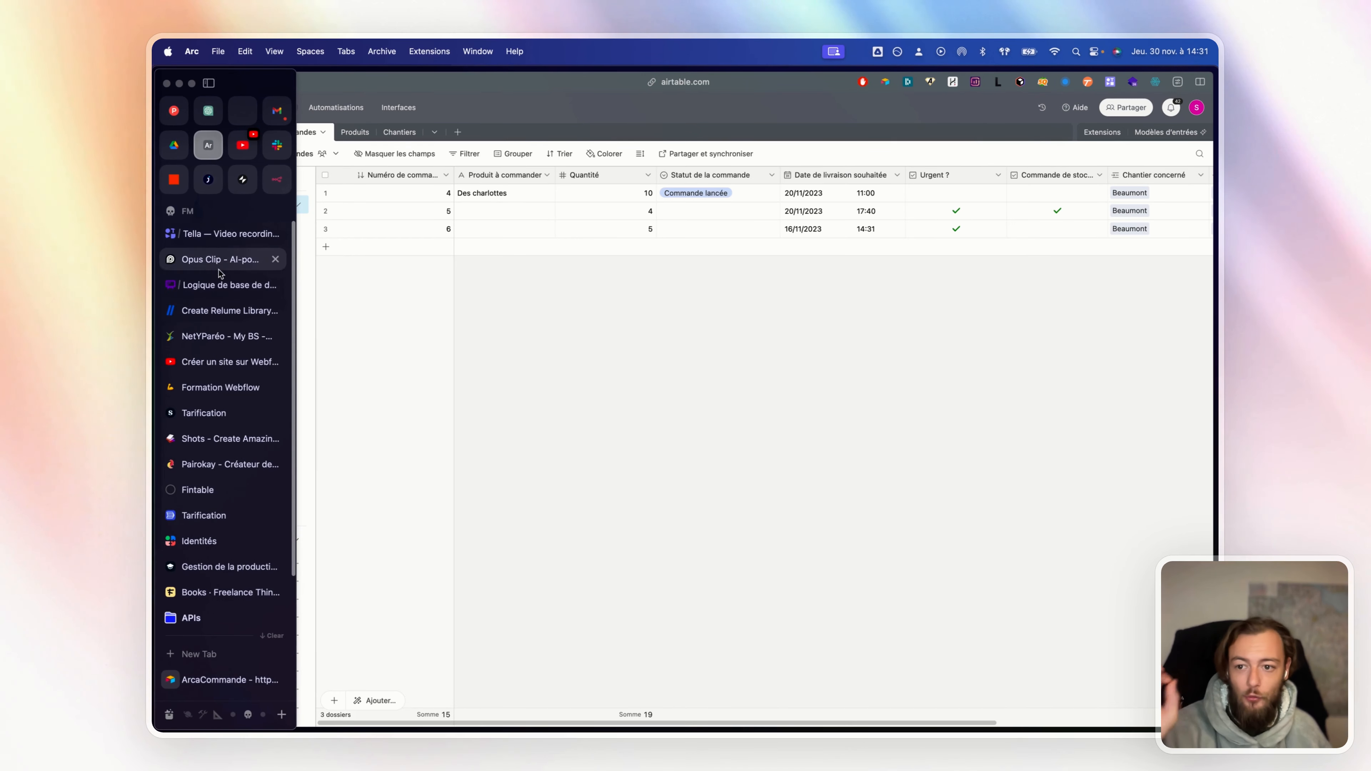
left_click(270, 284)
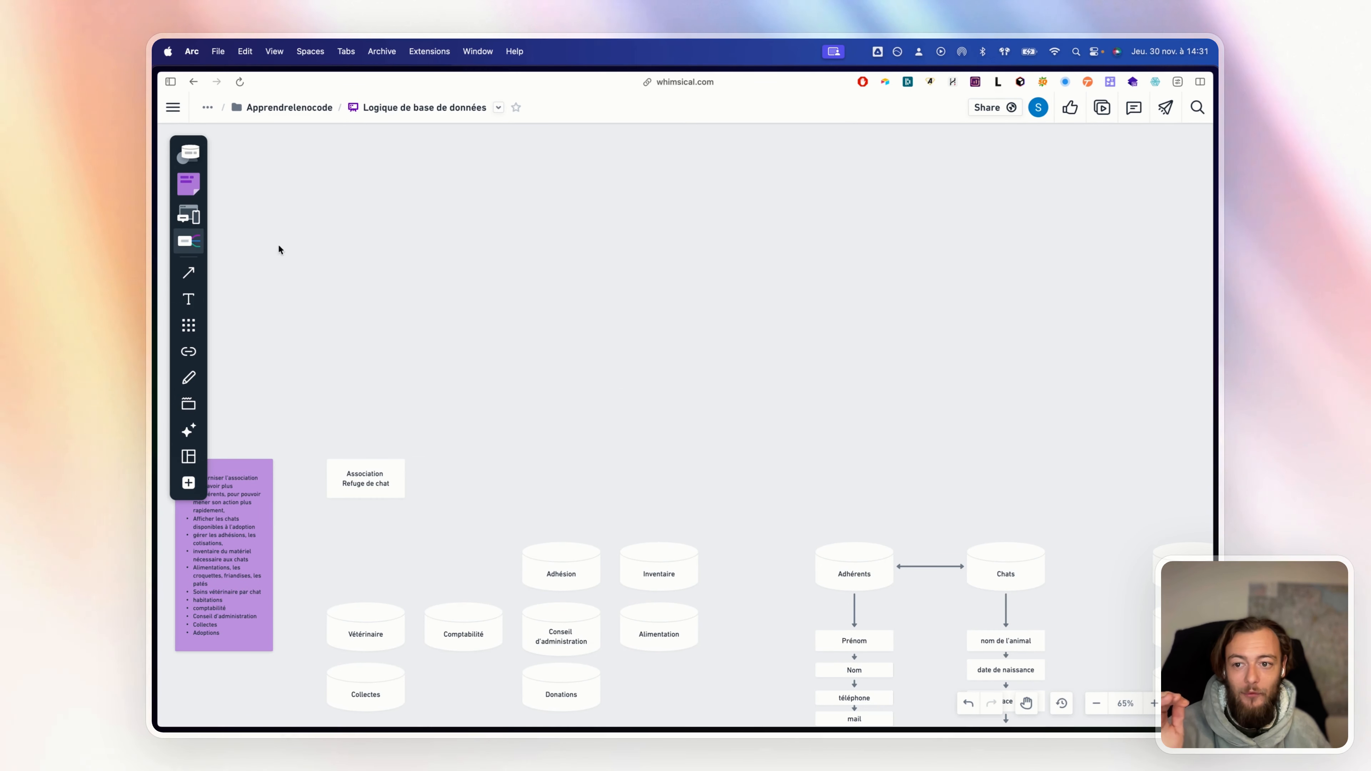
left_click(189, 241)
left_click(634, 282)
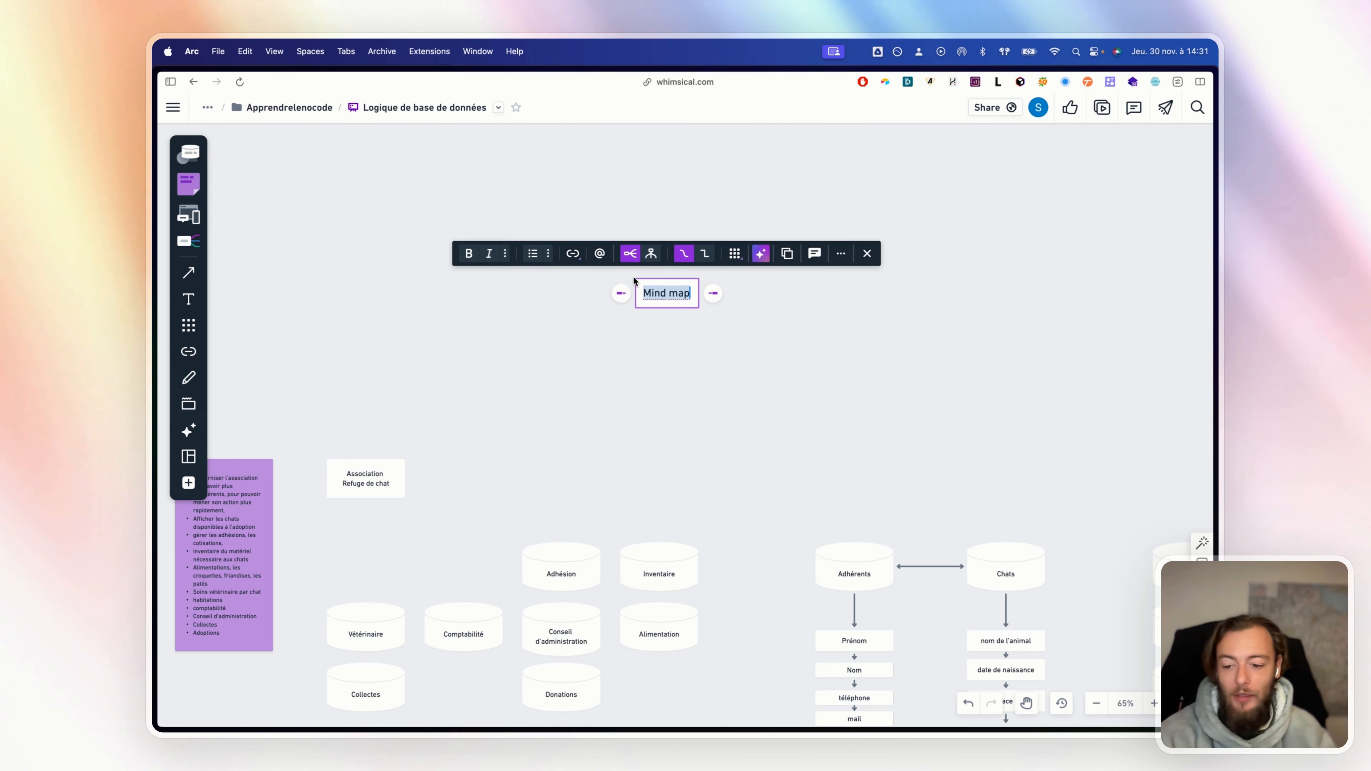
Name the mind map root Termes and add its first two branches, C and R
type("Termes")
key("Tab")
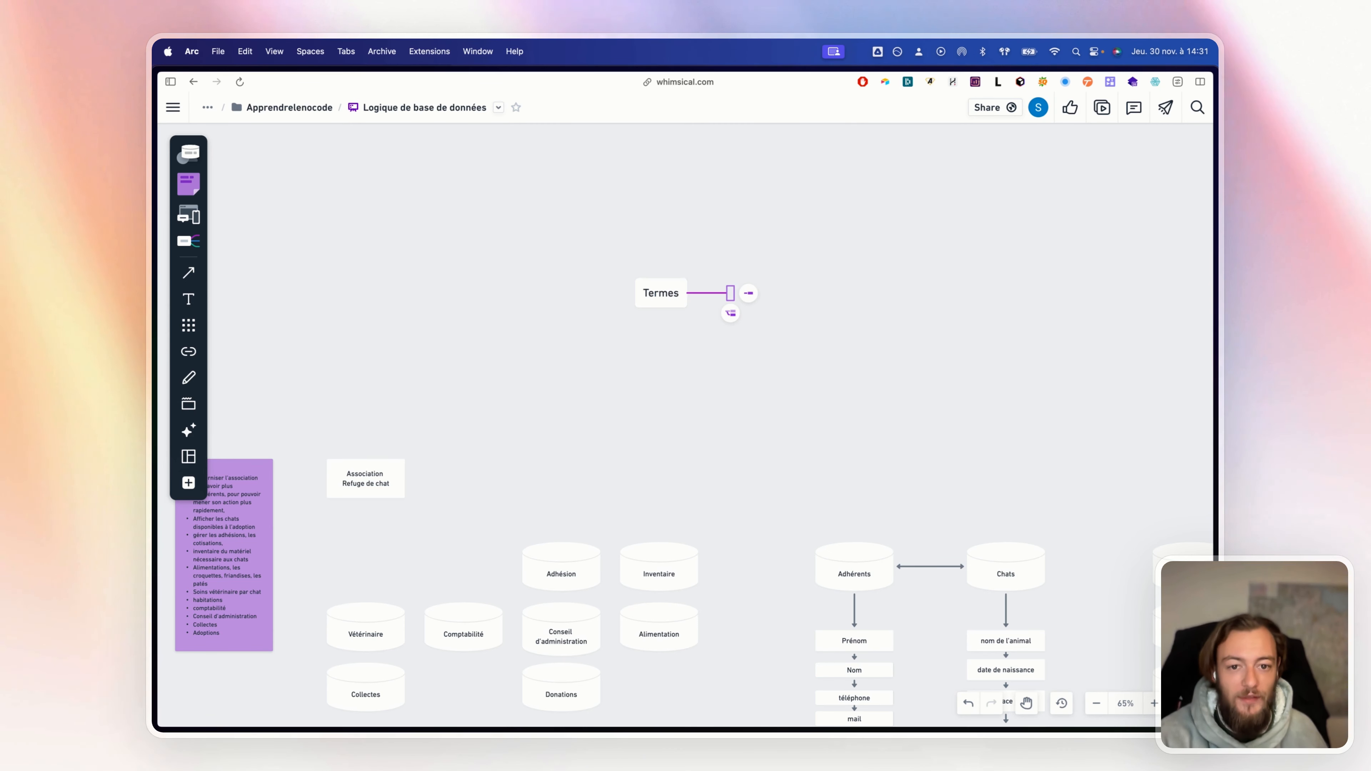
left_click(673, 313)
left_click(671, 300)
key("Tab")
type("R")
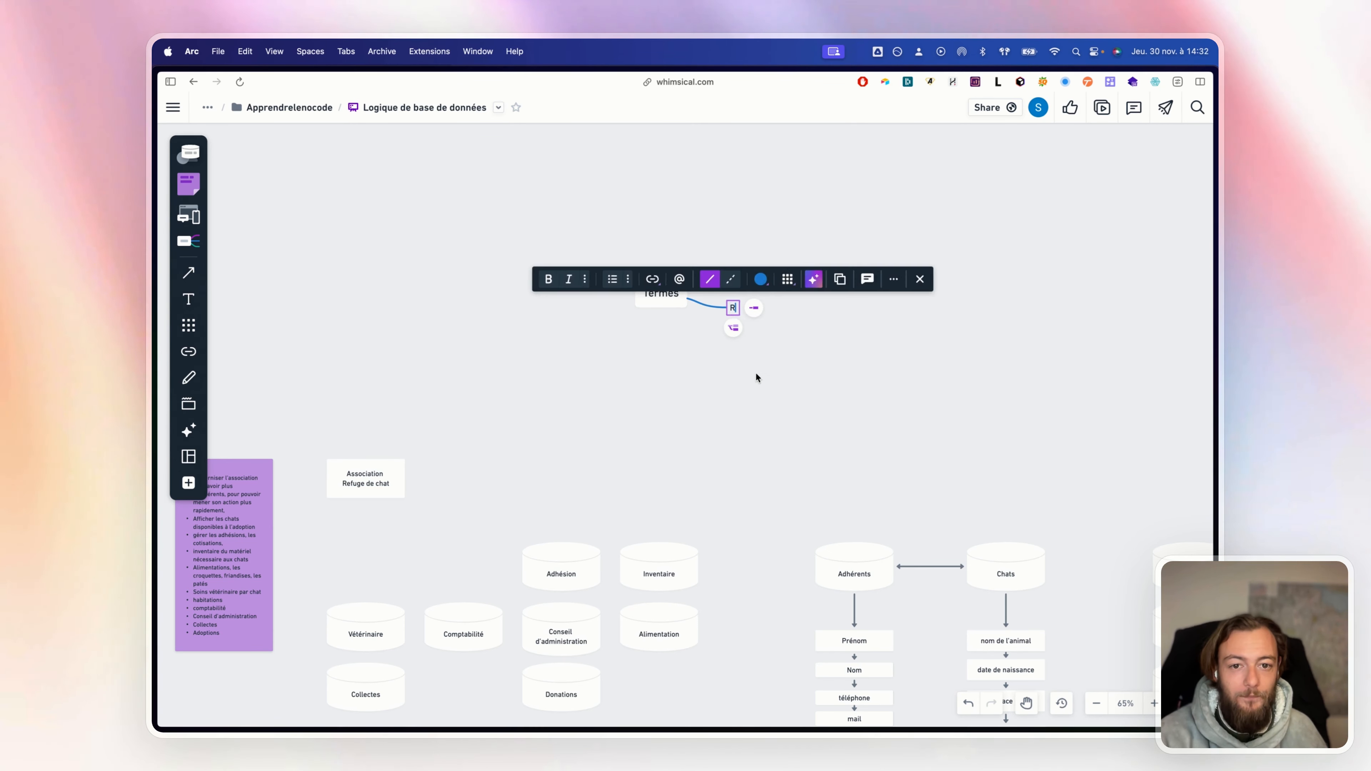
left_click(761, 367)
Add the U and D branches under Termes
left_click(644, 298)
key("Tab")
type("U")
left_click(781, 377)
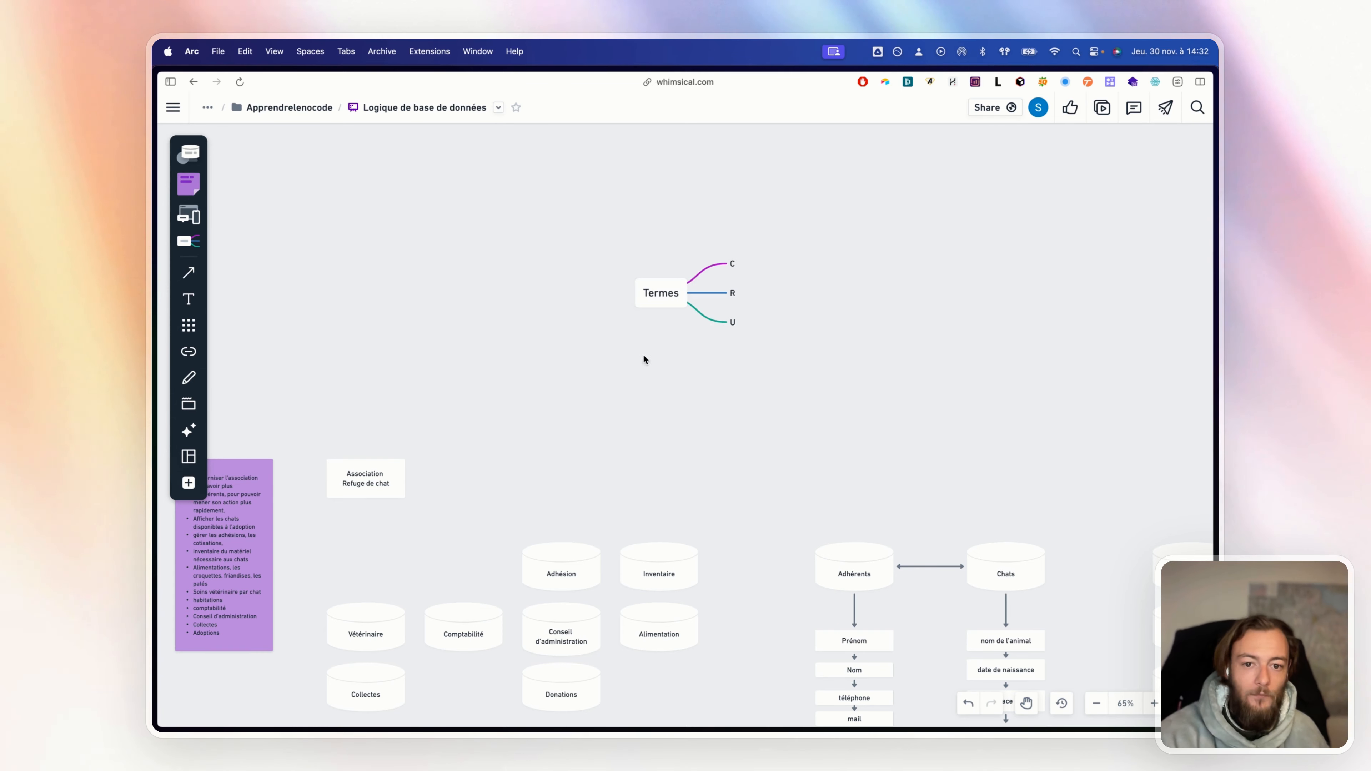
left_click(651, 301)
key("Tab")
type("D")
left_click(713, 372)
scroll(732, 251, "up", 5)
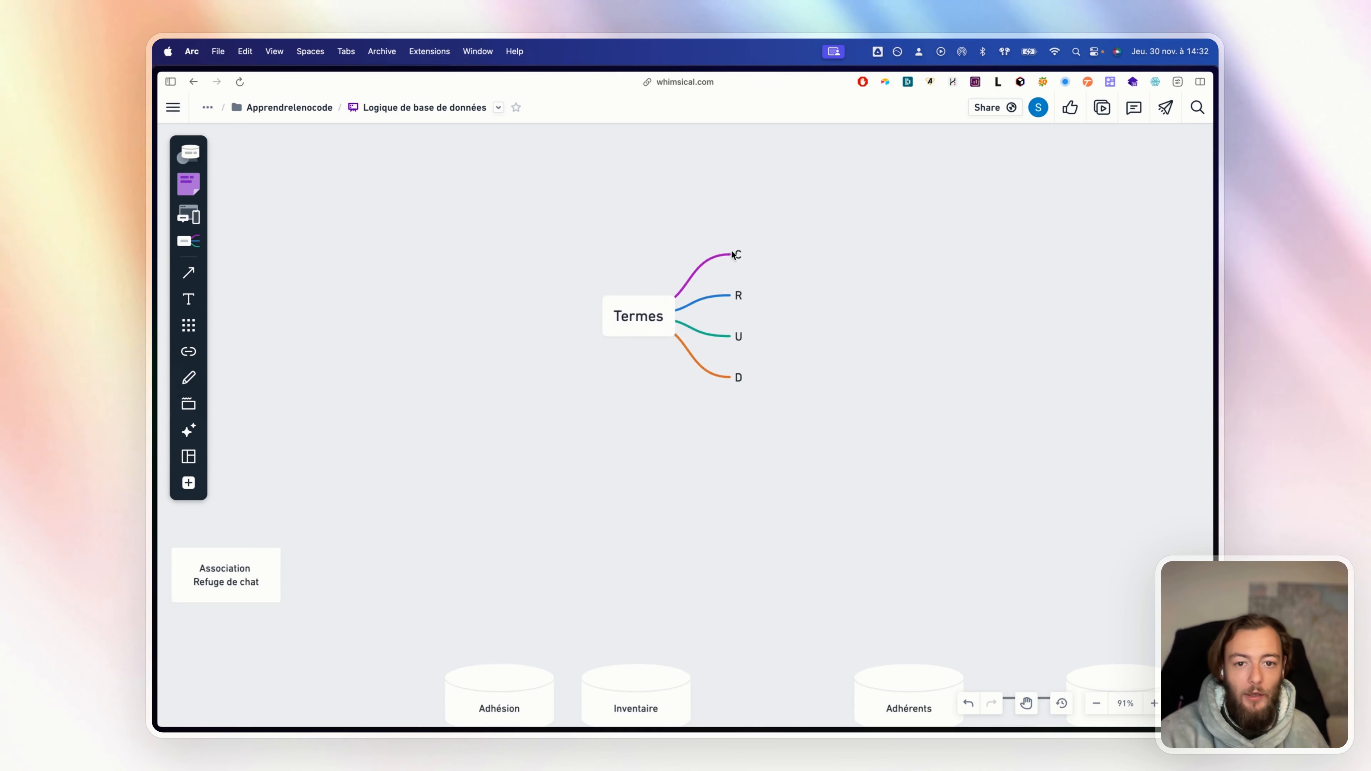
scroll(731, 254, "up", 5)
scroll(728, 260, "down", 4)
Rename the C branch to Create
left_click(615, 215)
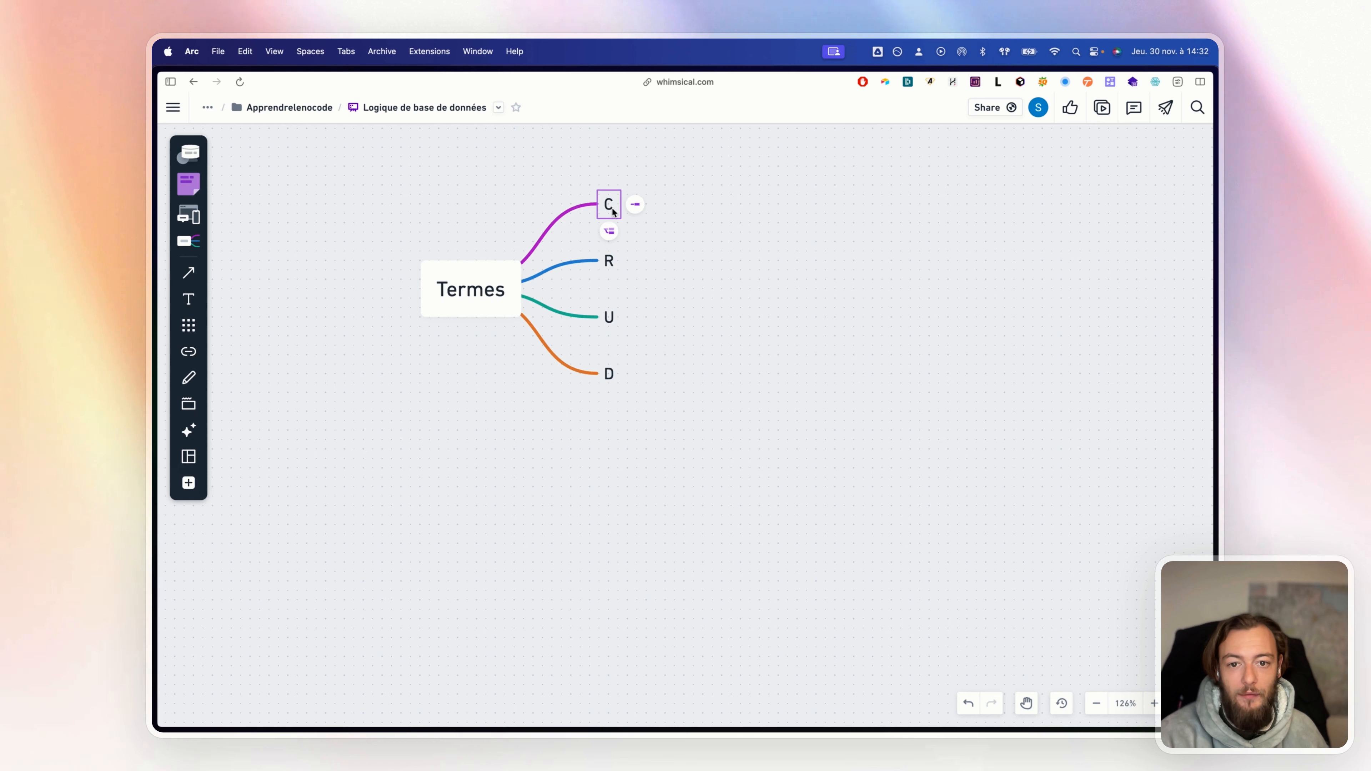
type("reate")
left_click(684, 232)
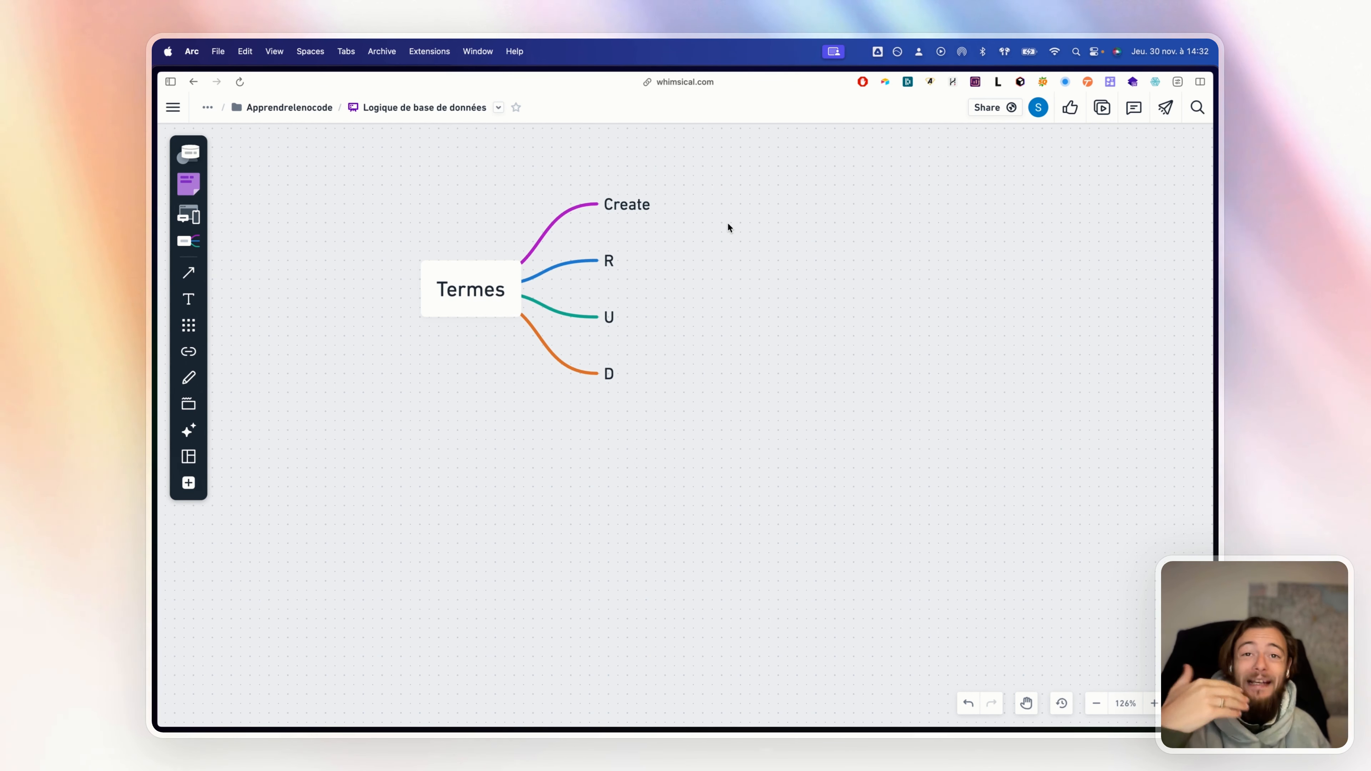
Place an orange rectangle to the right of the branches
left_click(609, 261)
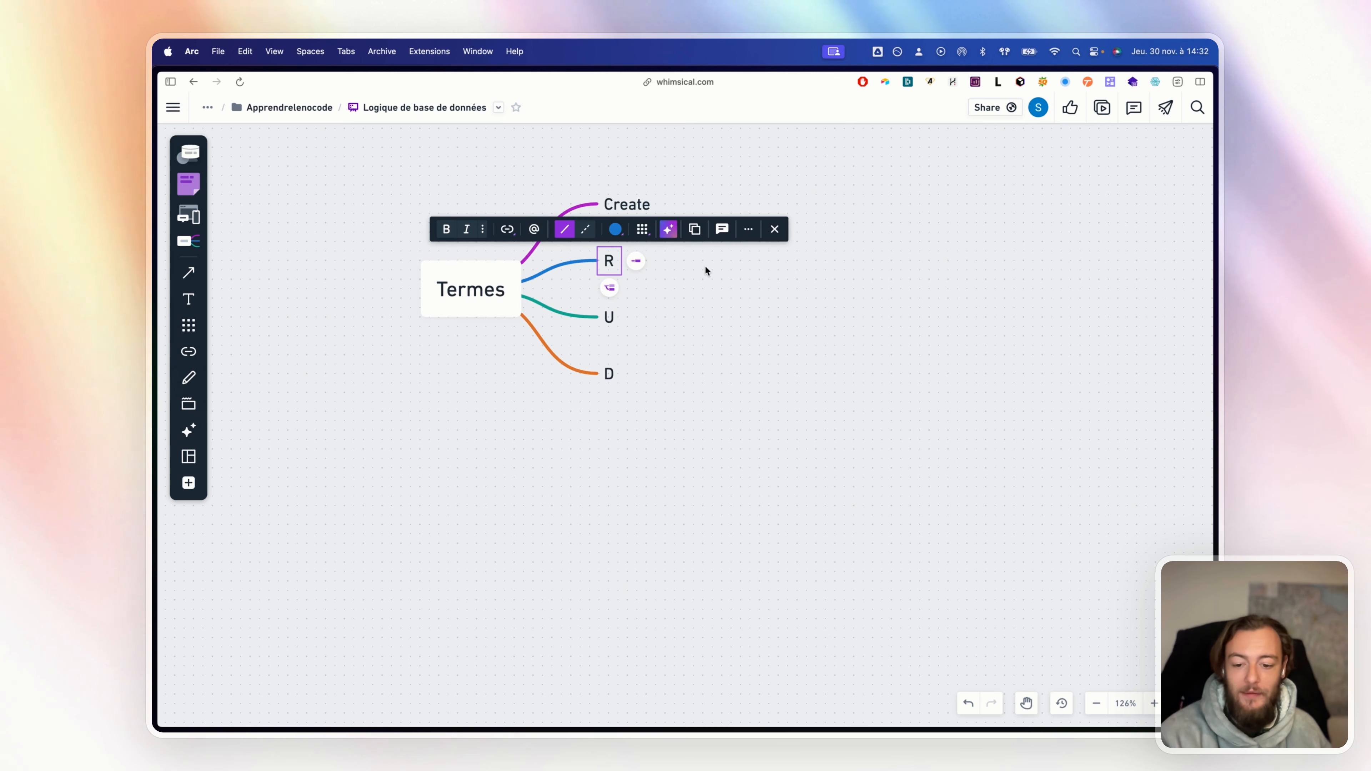
key("r")
left_click(790, 355)
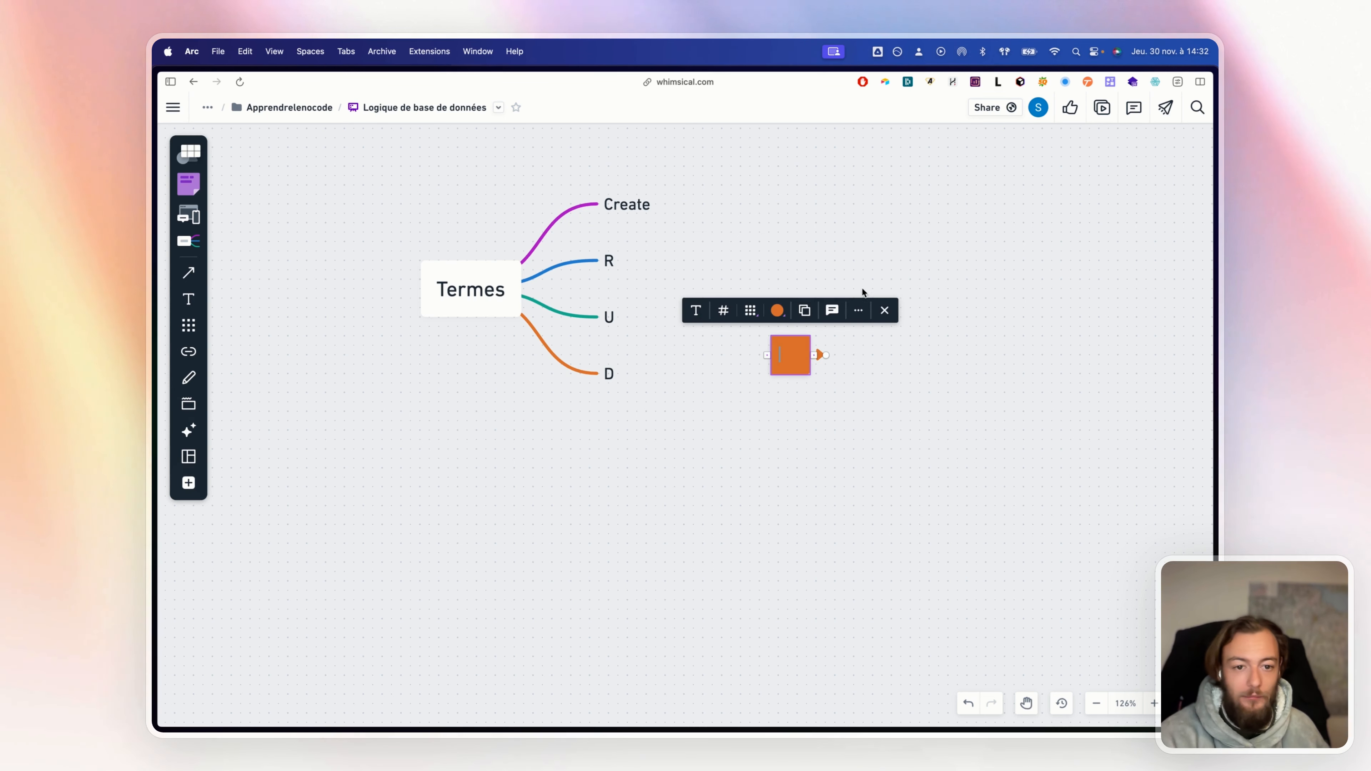
left_click(847, 307)
Rename the R branch to Read
left_click(609, 261)
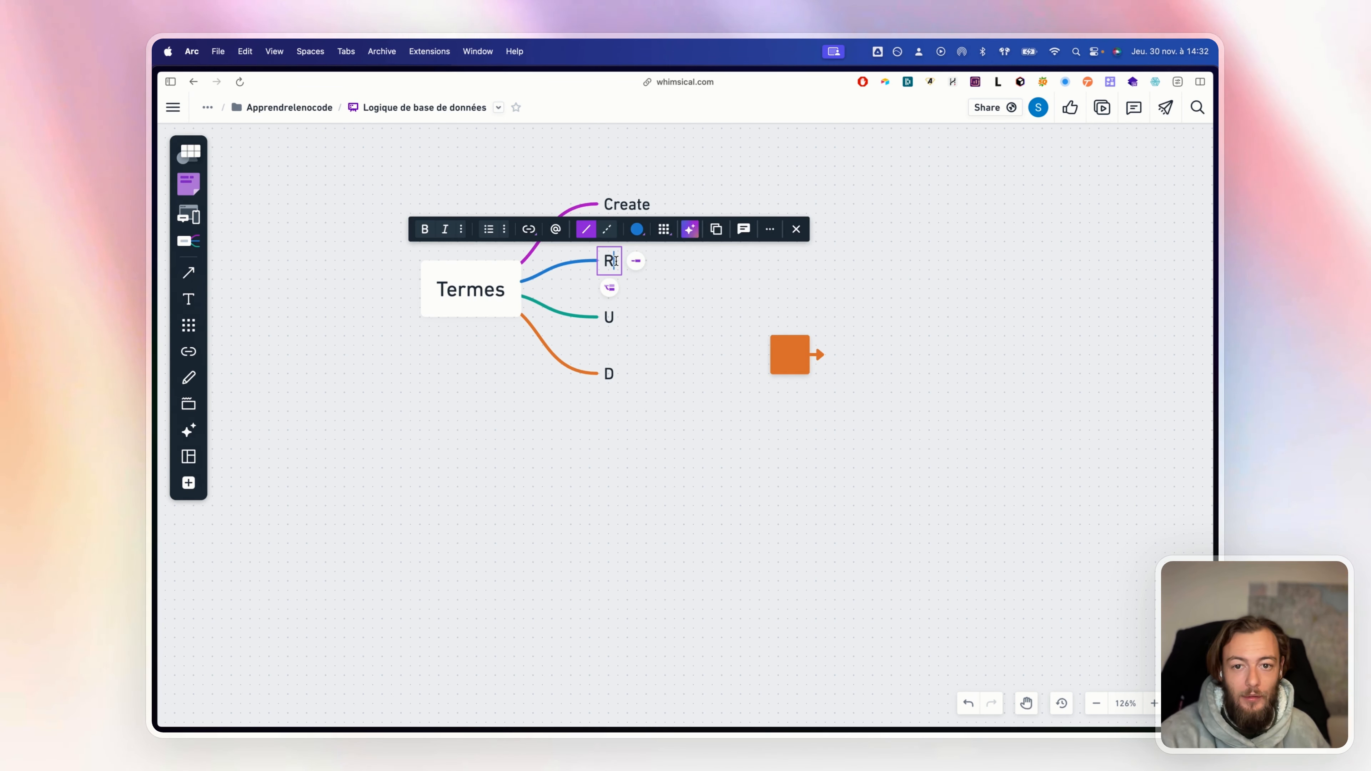
type("ead")
left_click(668, 306)
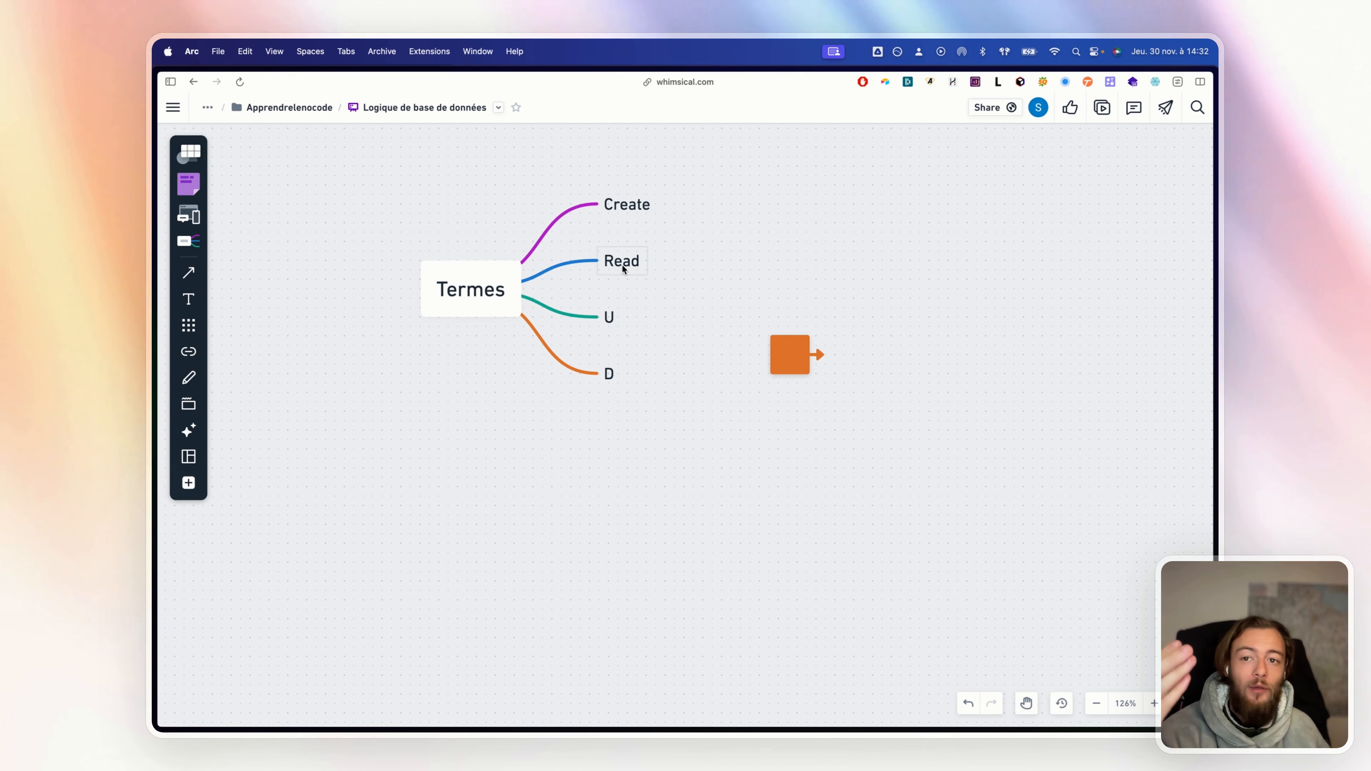
Create a share link for the Statut des commandes Kanban view with data copying disabled, and copy it
mouse_move(160, 231)
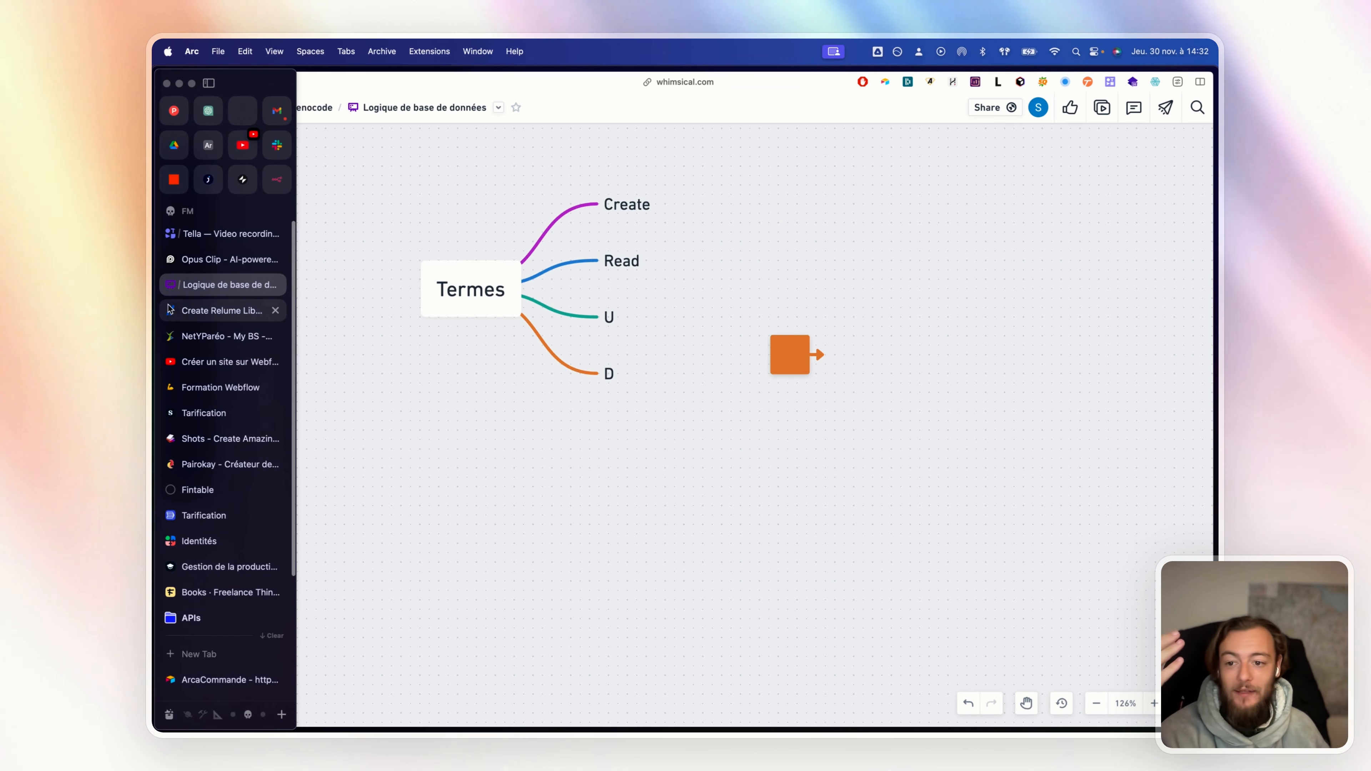
left_click(220, 150)
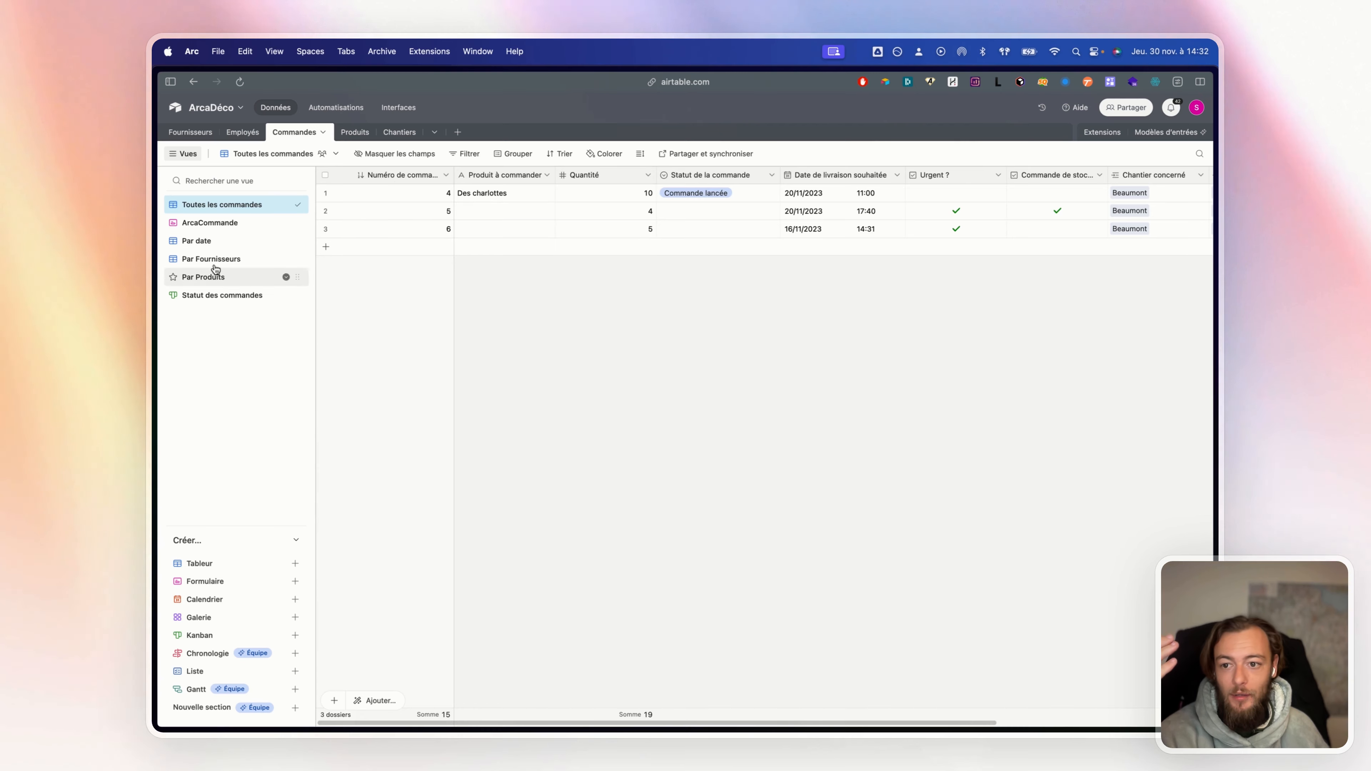
left_click(205, 241)
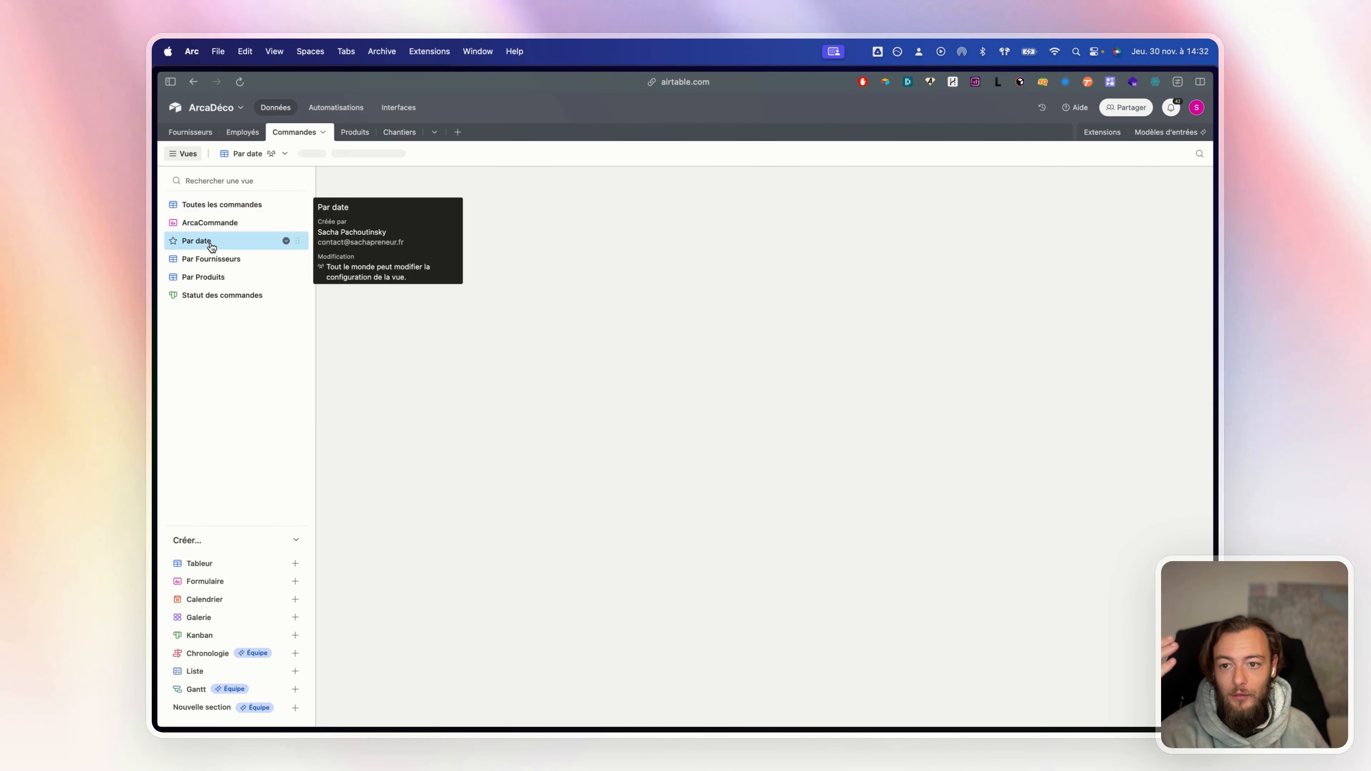
left_click(222, 297)
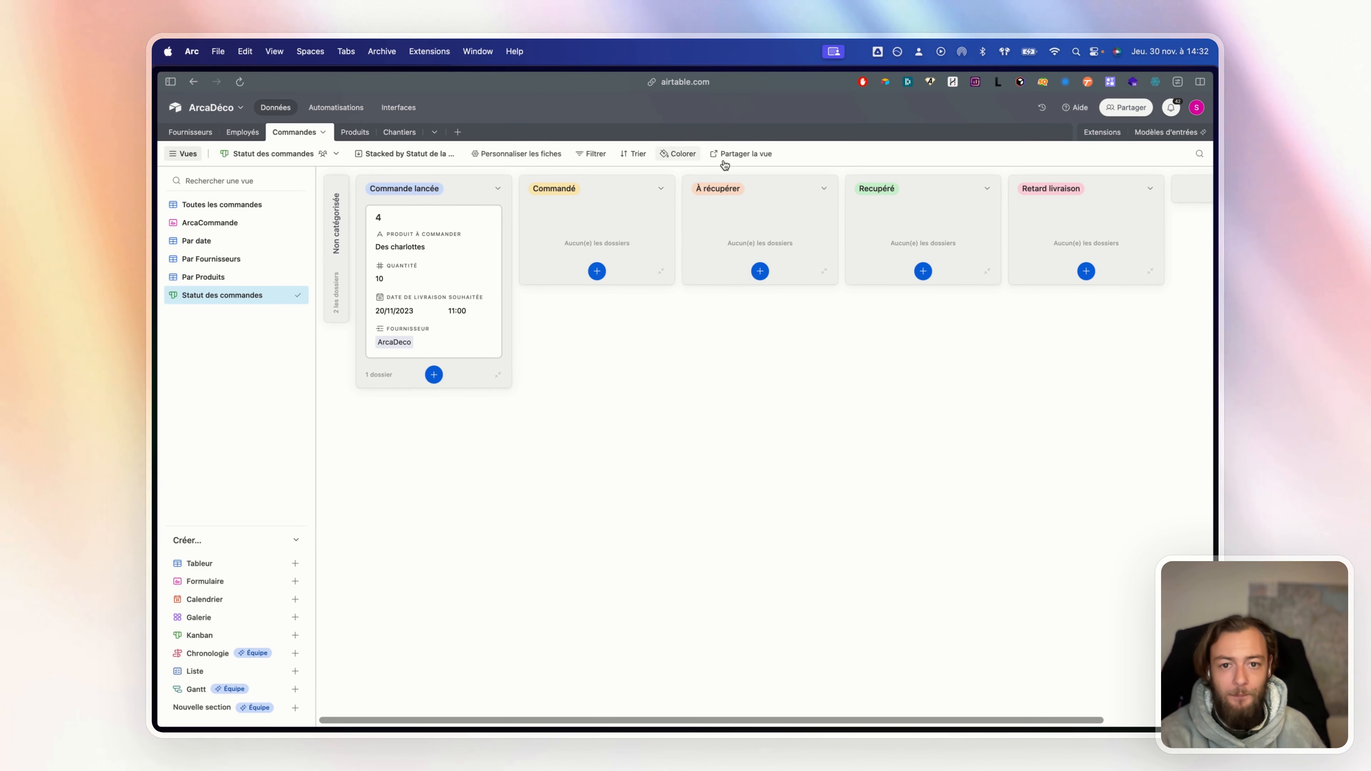
left_click(753, 155)
left_click(775, 182)
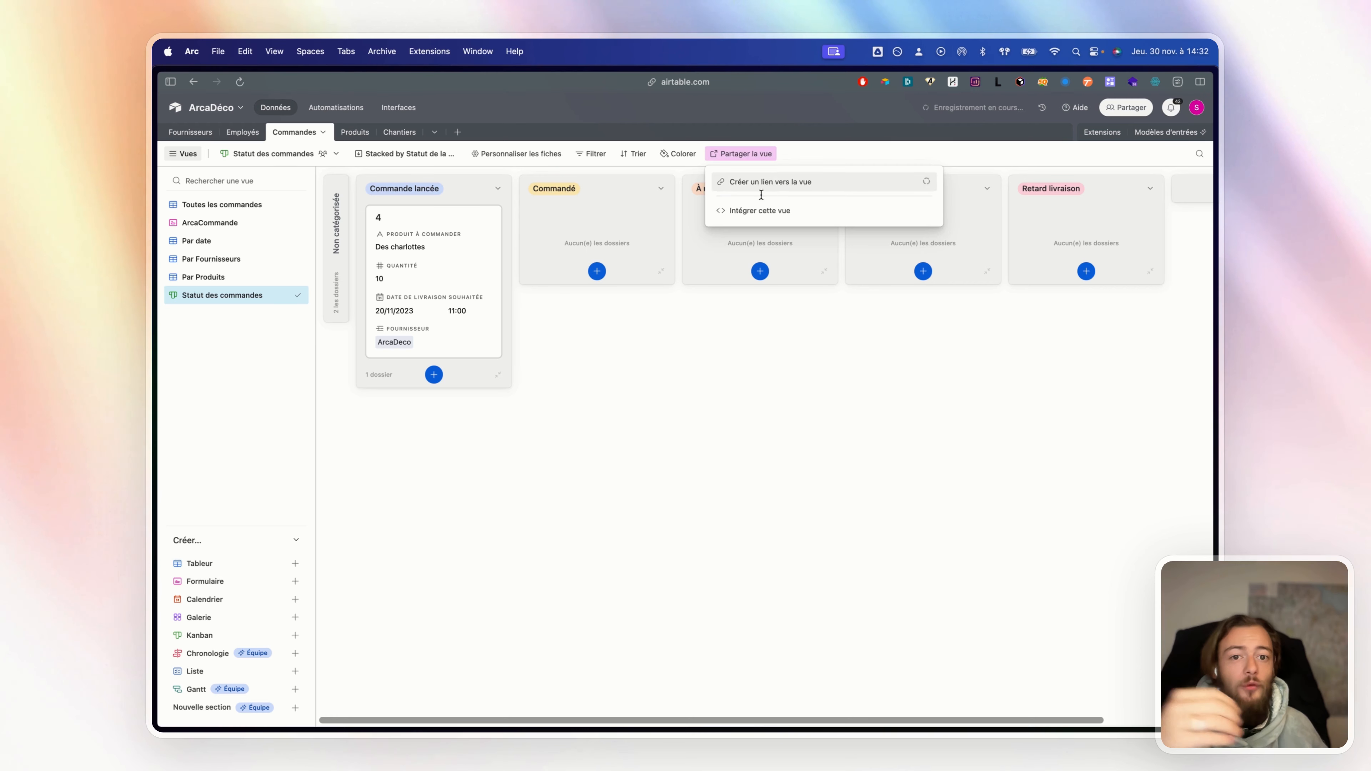
left_click(864, 221)
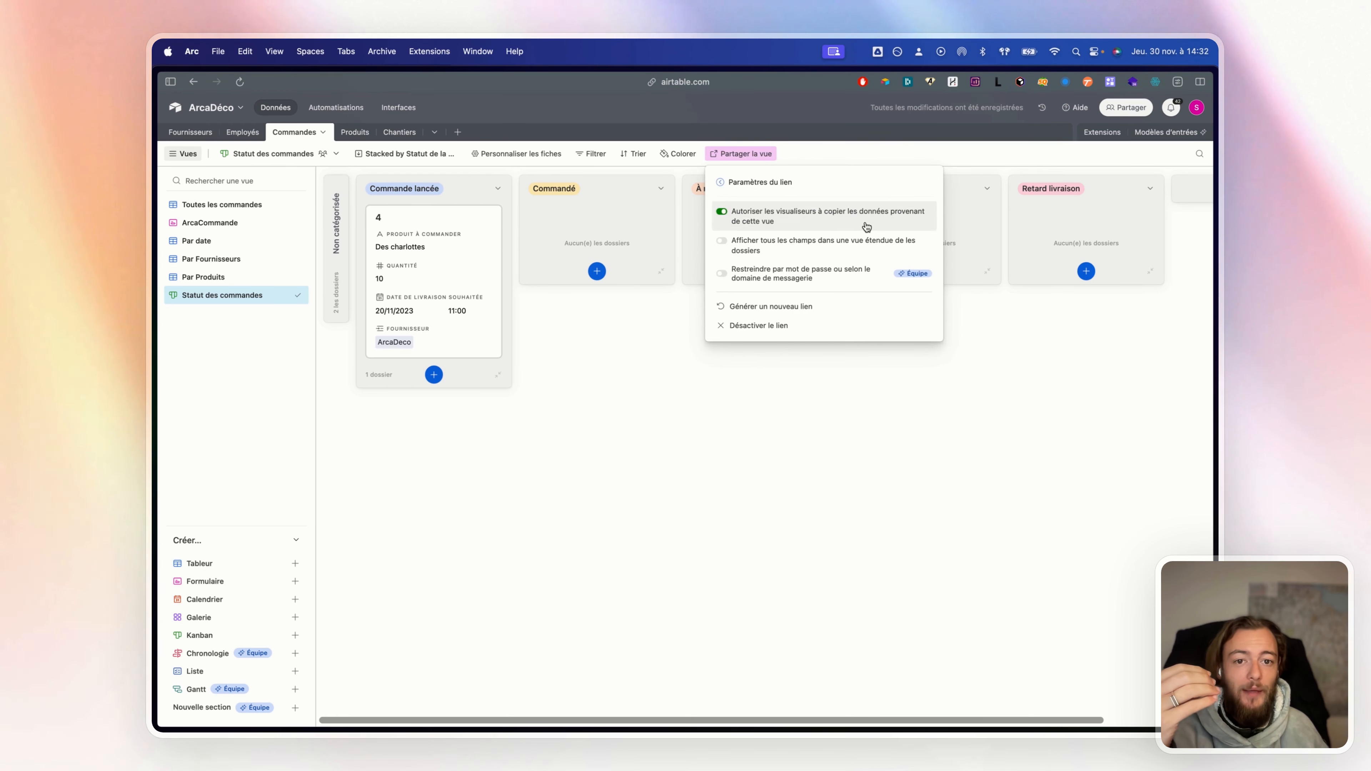
left_click(726, 211)
left_click(721, 183)
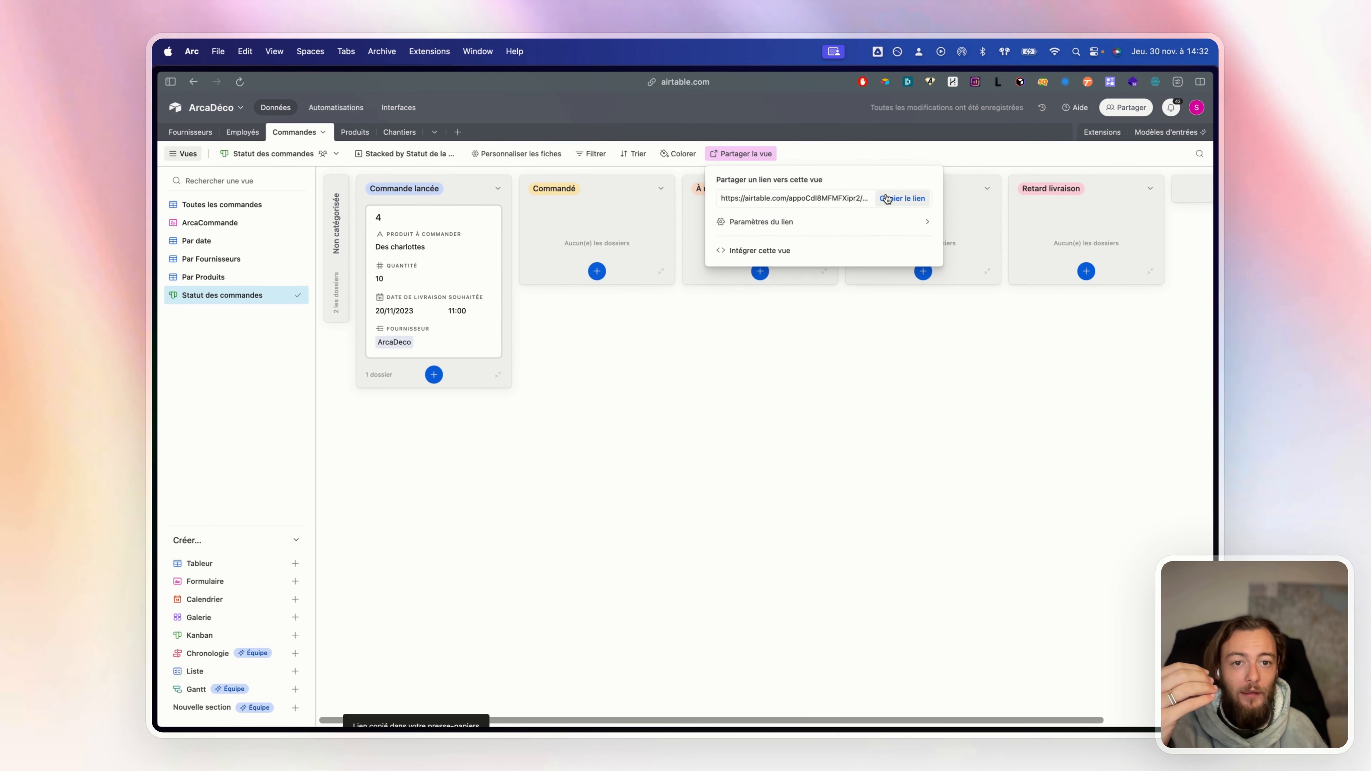
left_click(898, 198)
Test the shared view in a private window by trying to move order 4, then close it
left_click(223, 52)
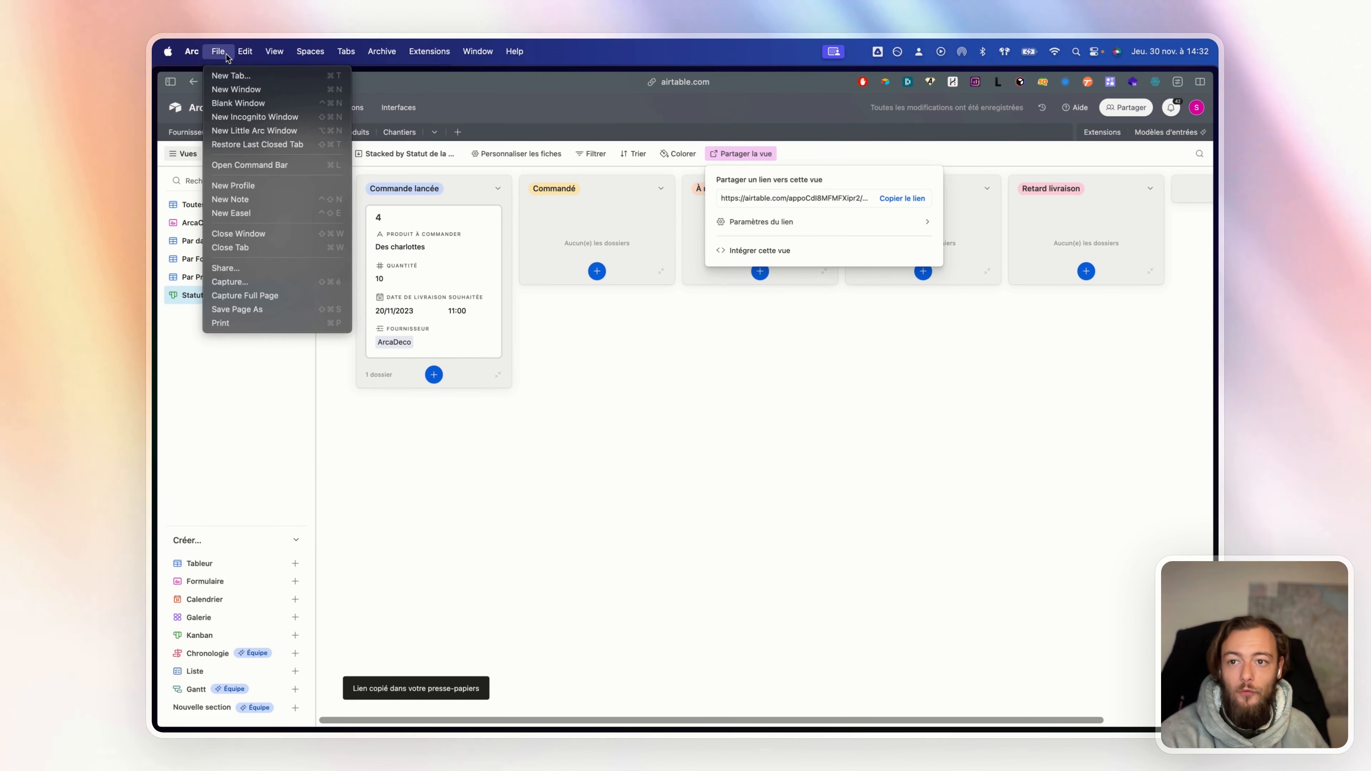
left_click(255, 117)
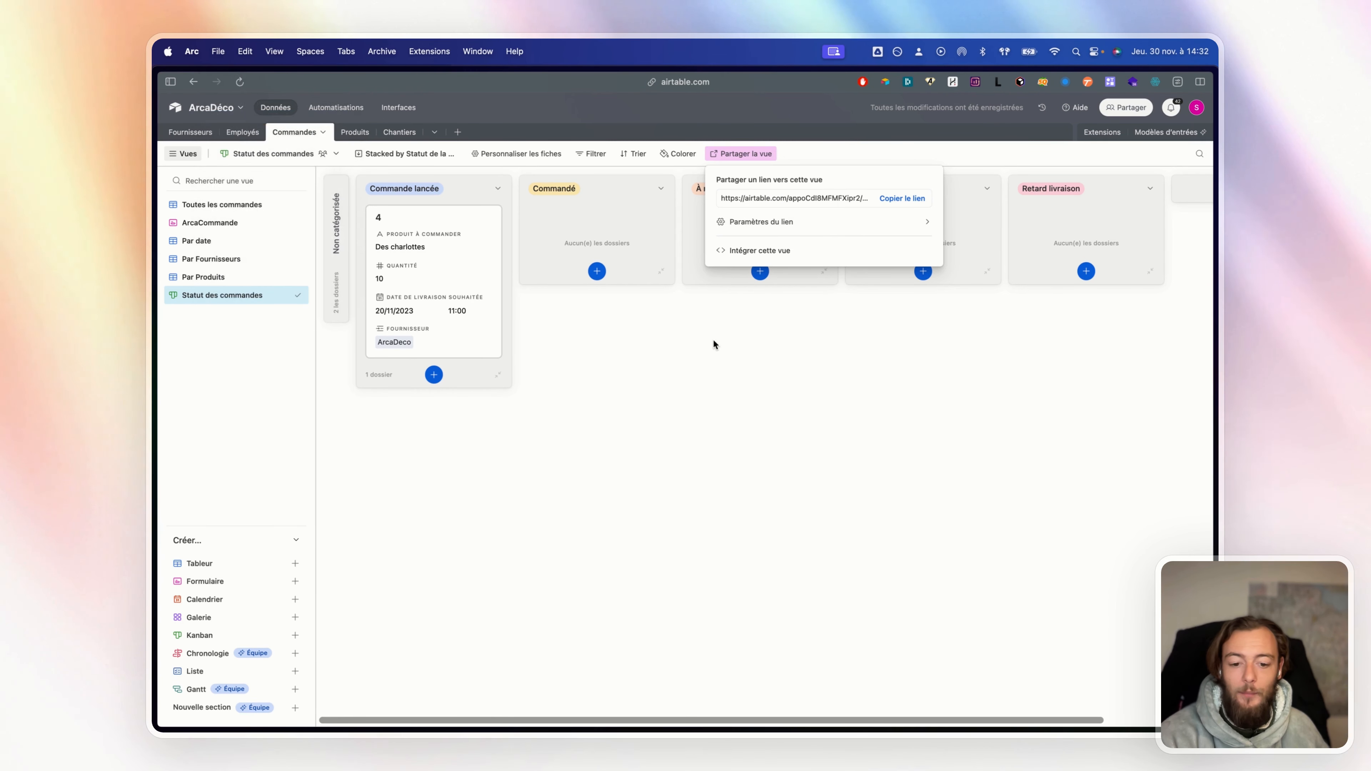
key("Return")
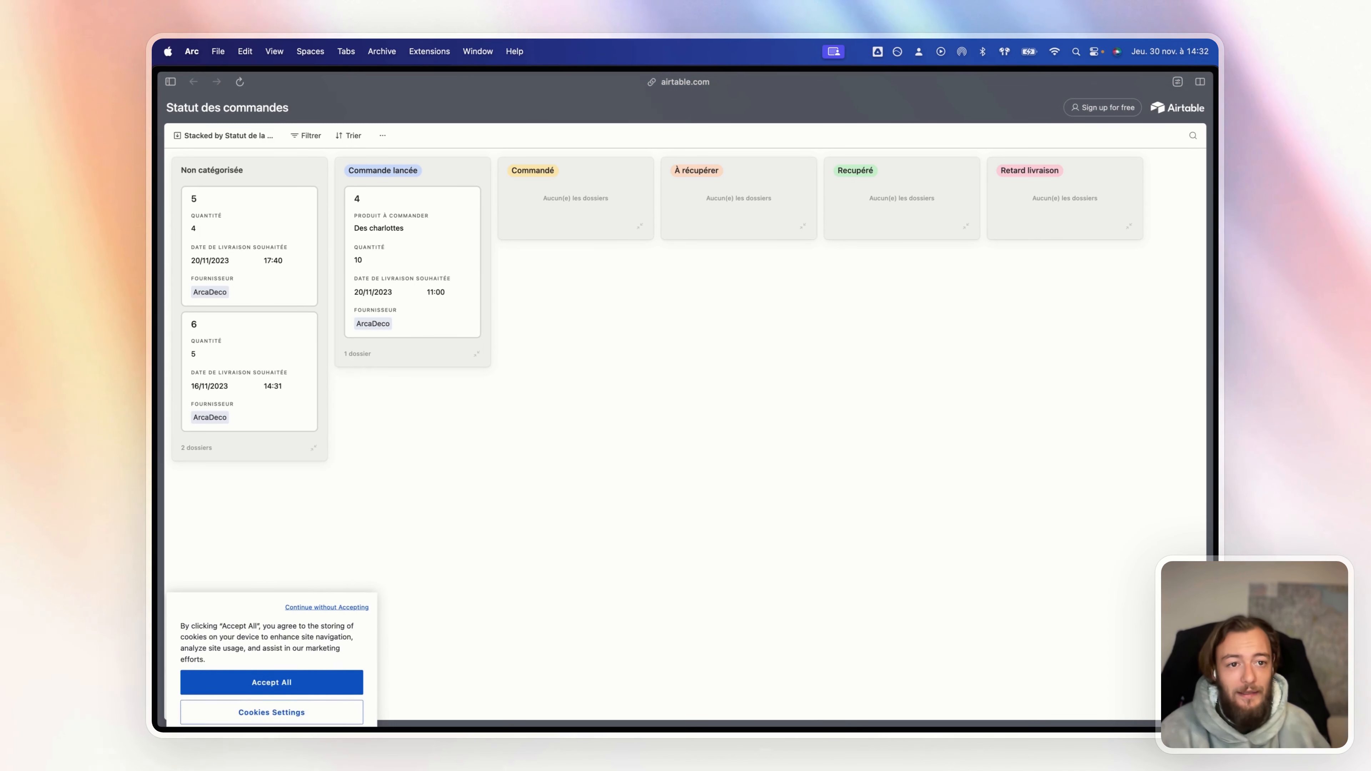
left_click_drag(611, 200, 598, 190)
left_click_drag(426, 221, 583, 177)
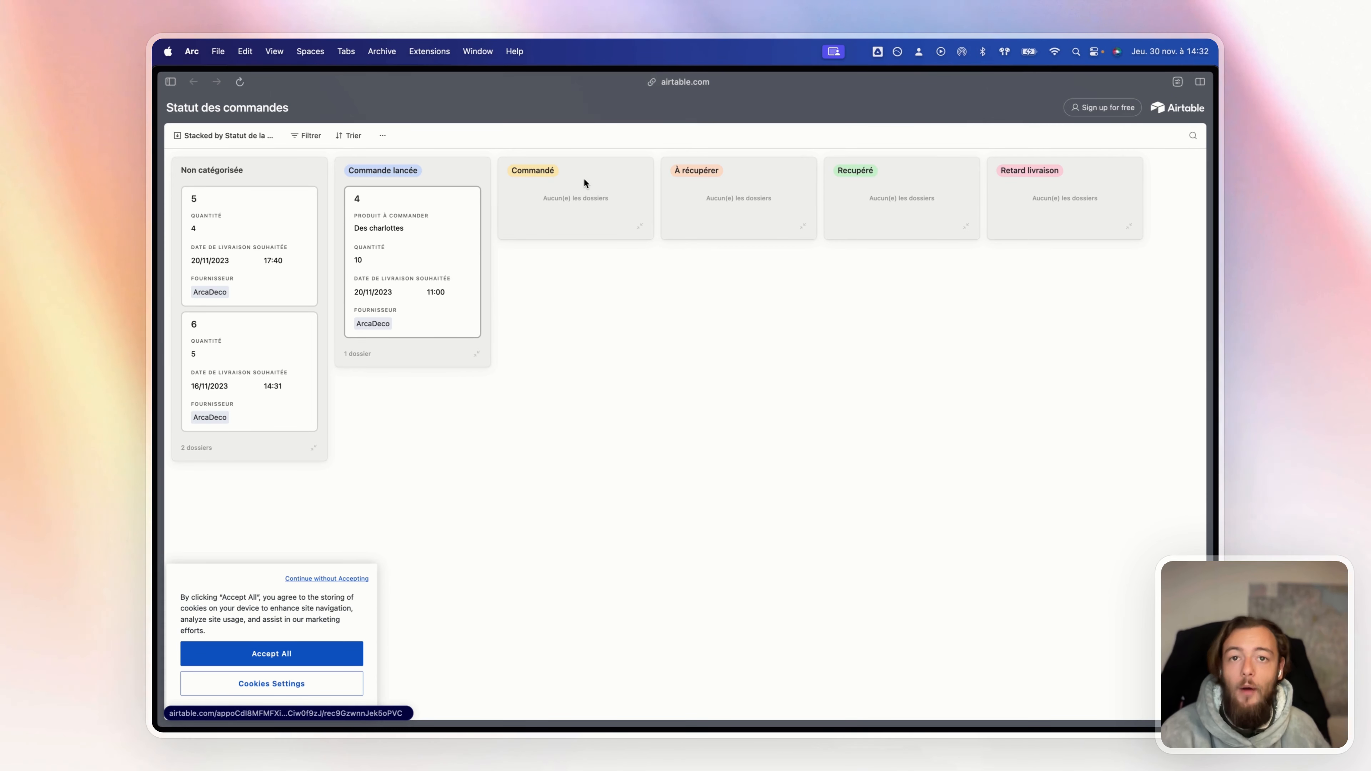
mouse_move(157, 195)
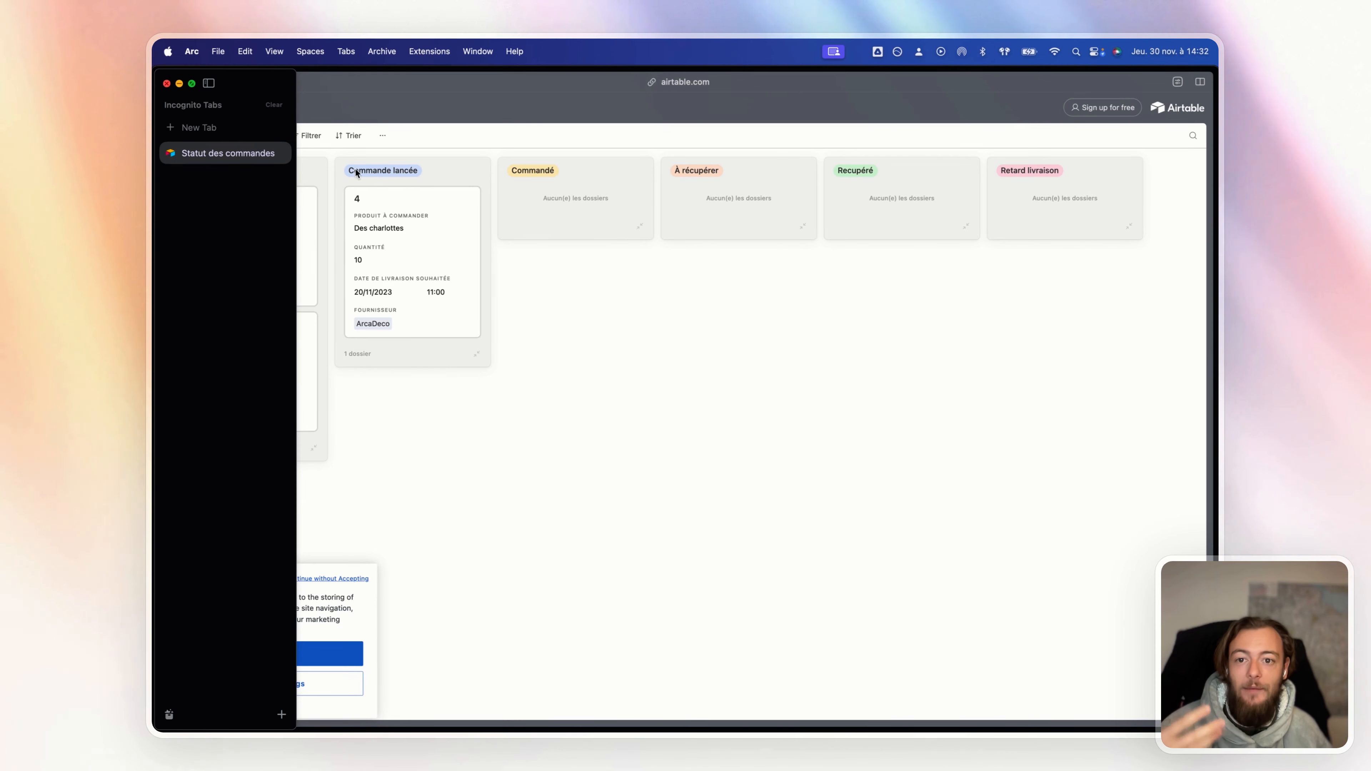
left_click(167, 83)
mouse_move(156, 178)
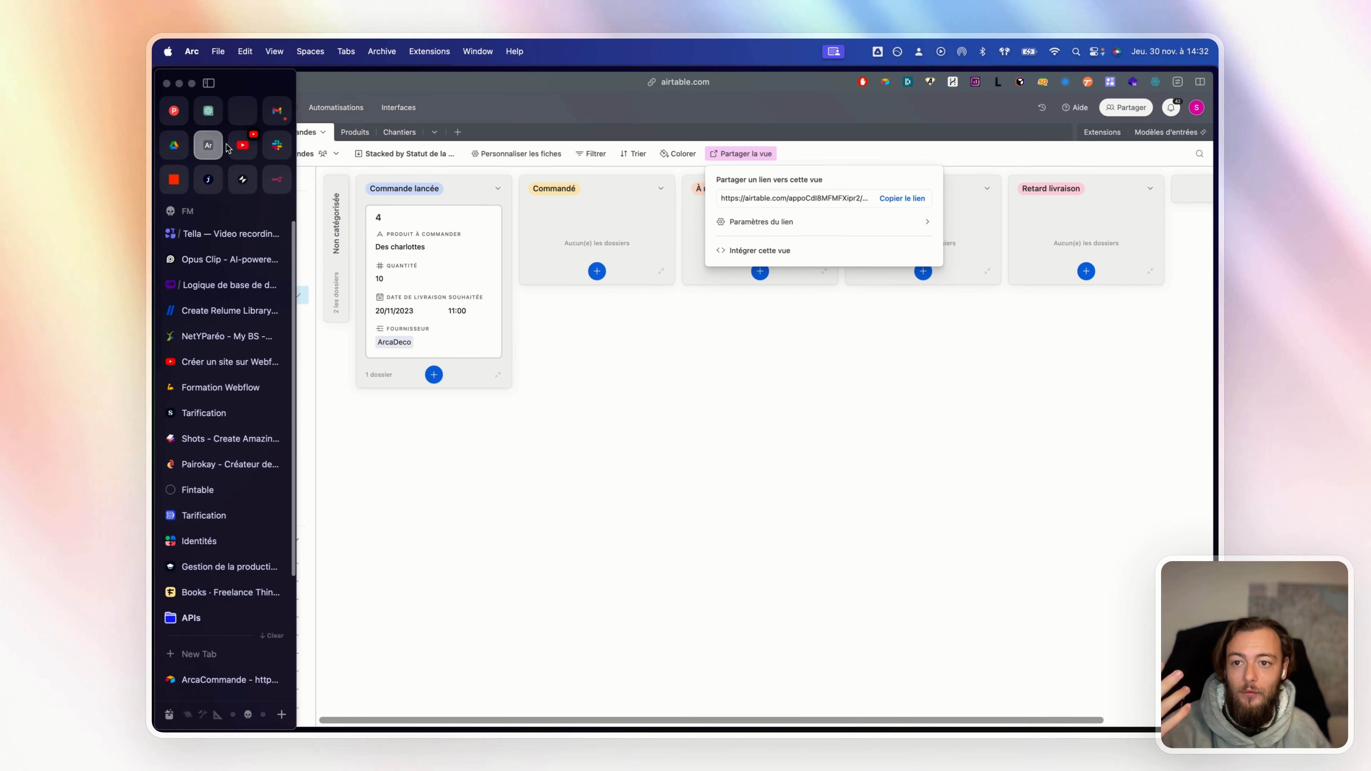
Complete the U branch label so it reads Update
left_click(217, 290)
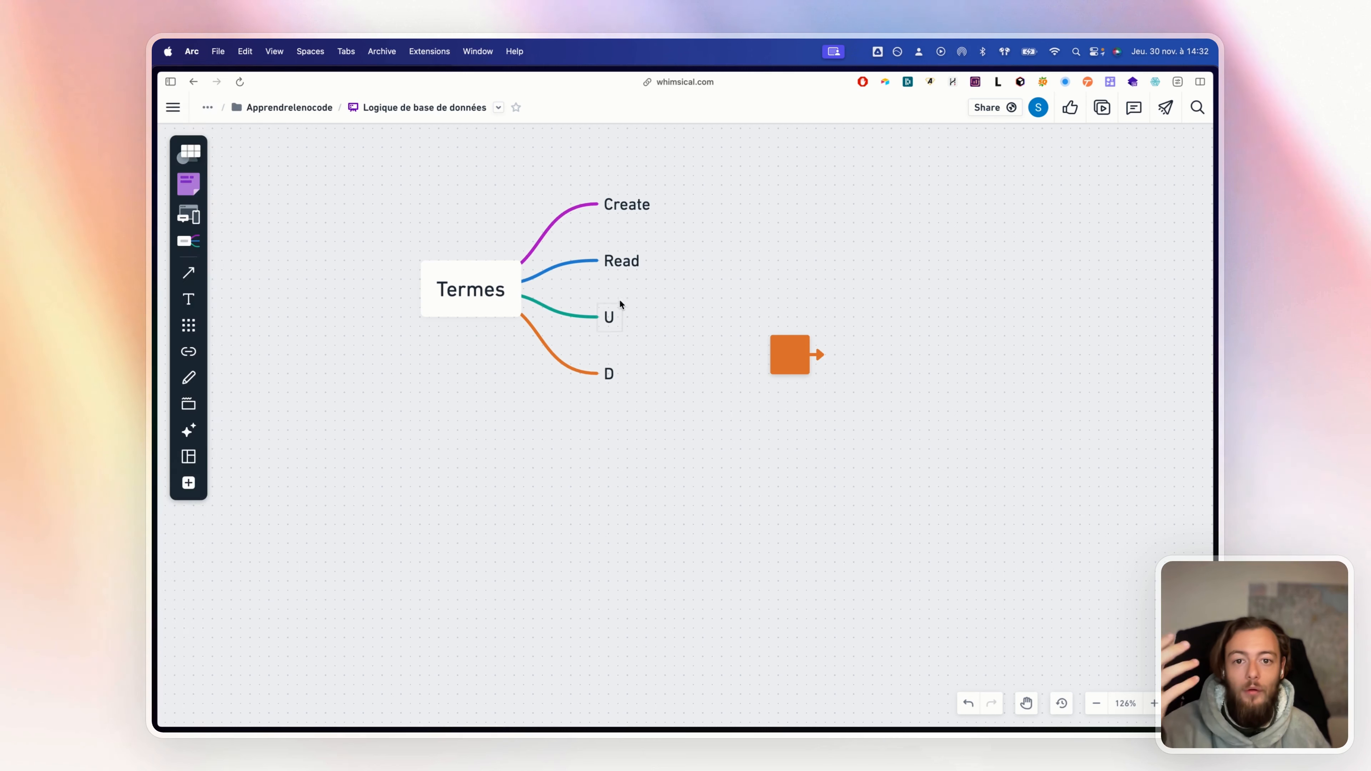
double_click(609, 317)
type("pda")
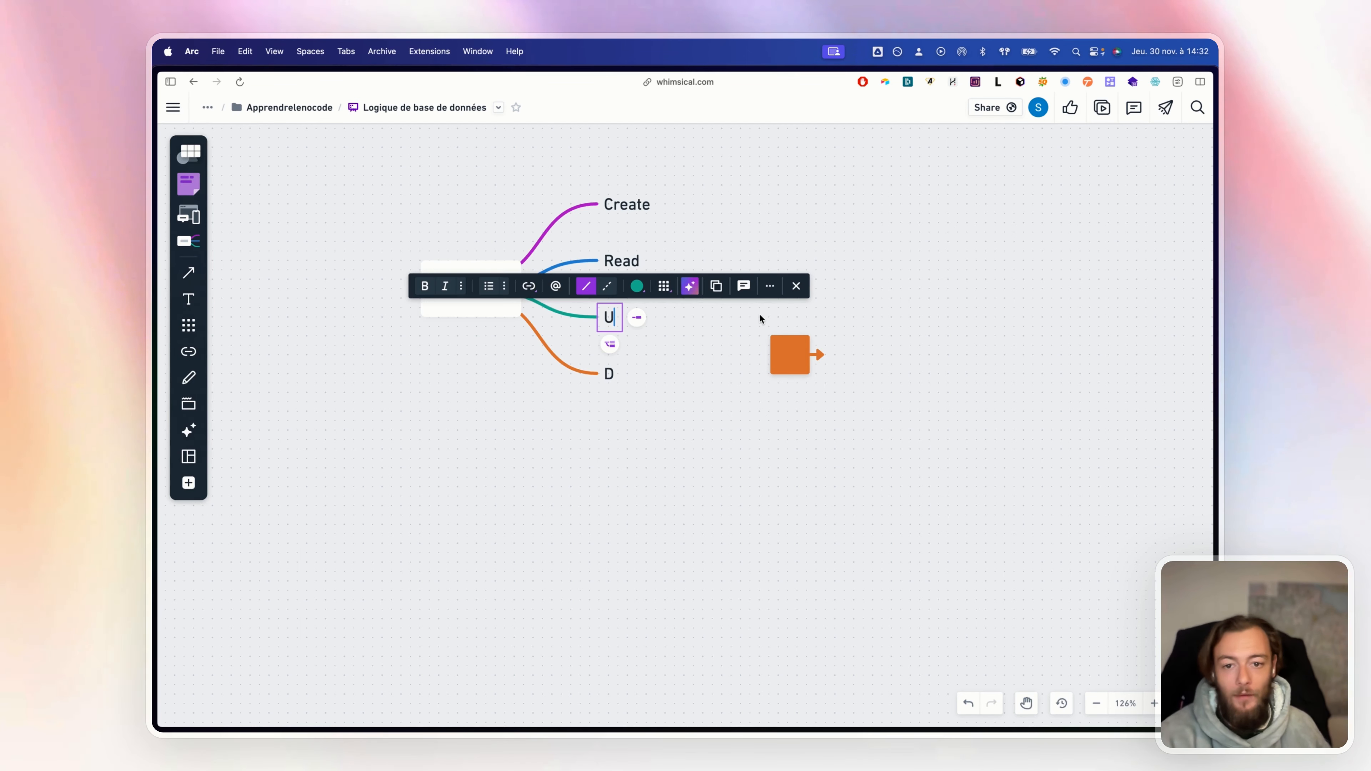
type("te")
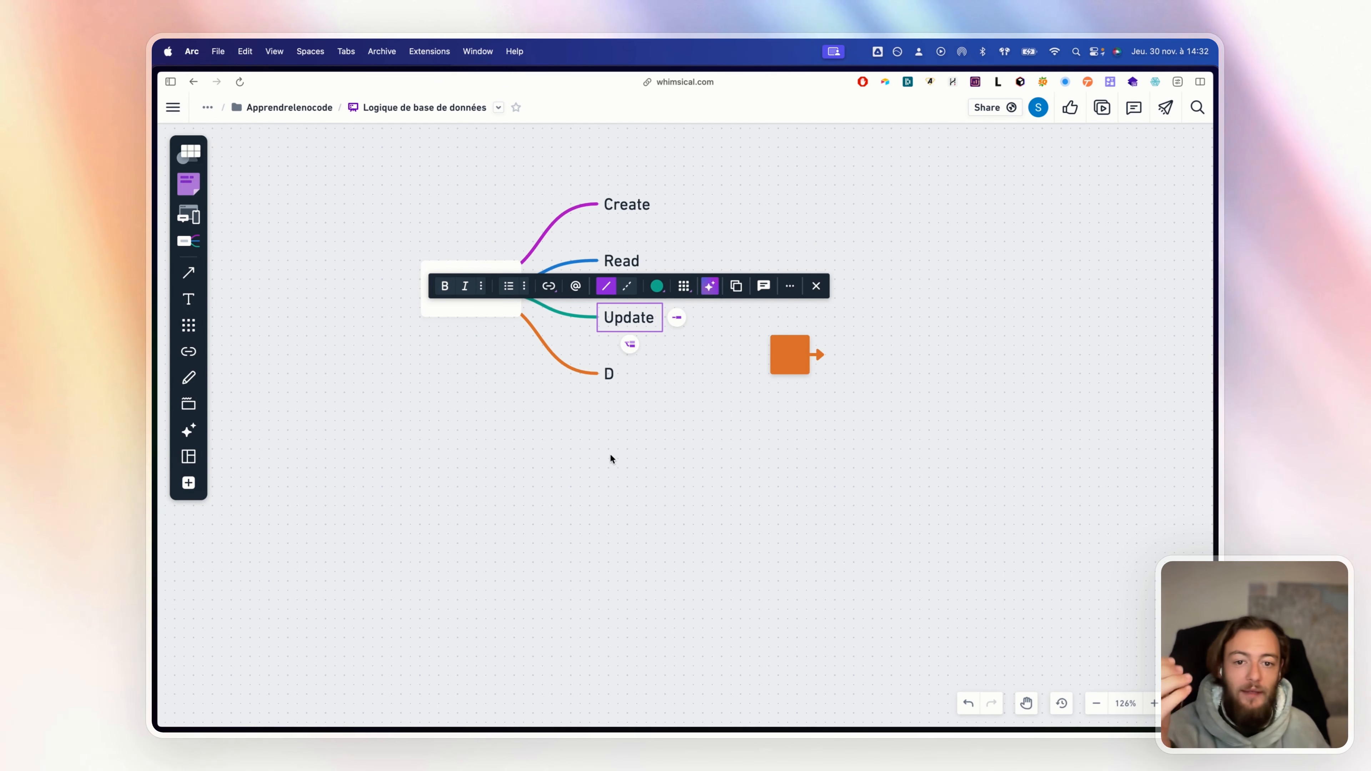
left_click(715, 410)
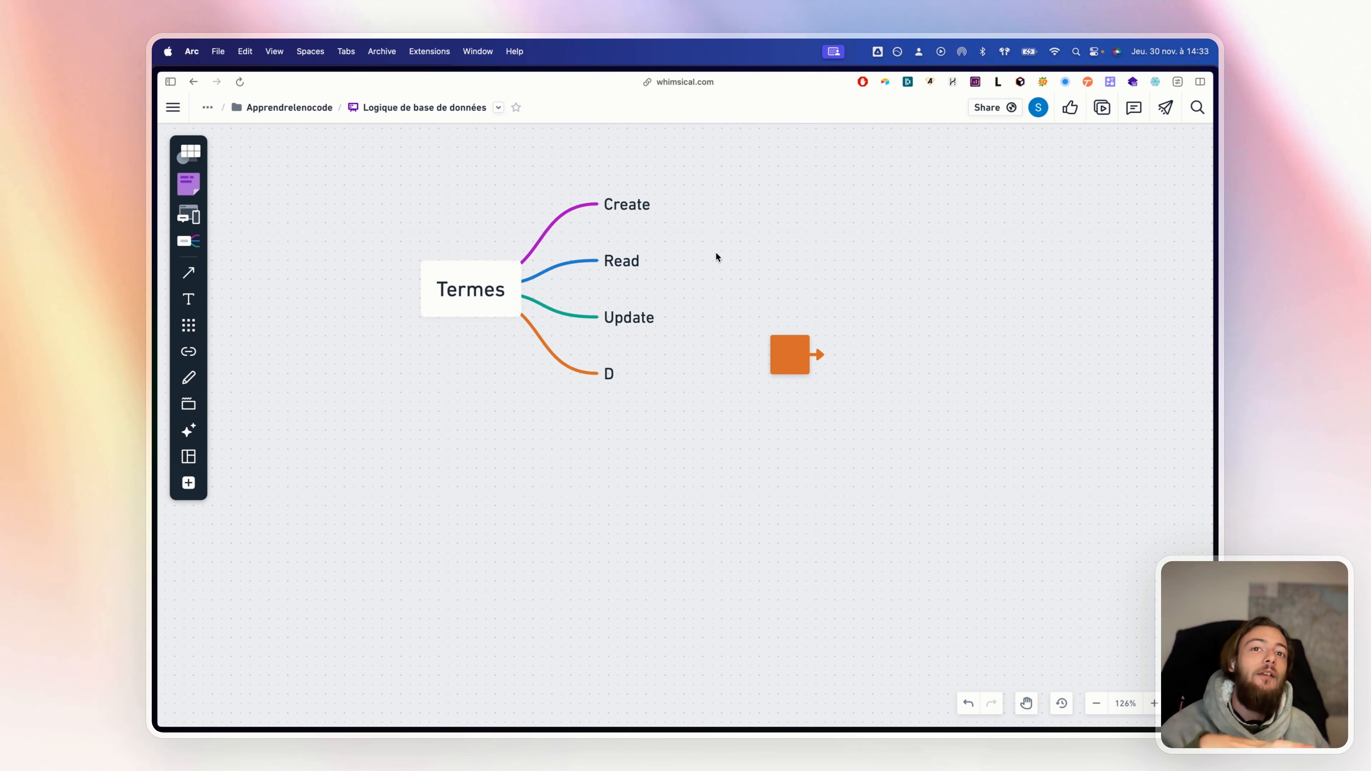
Look at the Chantiers table's add-field option, then return to Commandes
mouse_move(157, 162)
left_click(209, 146)
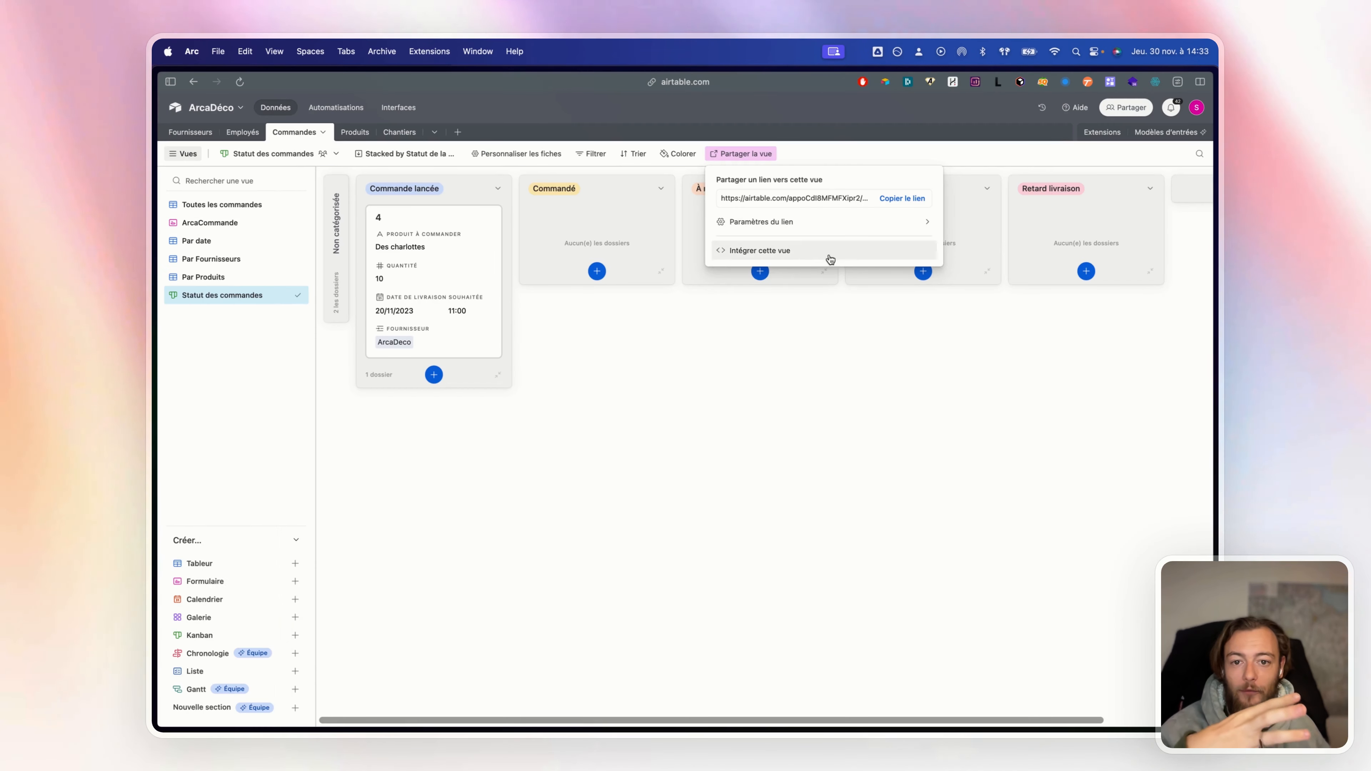
left_click(400, 133)
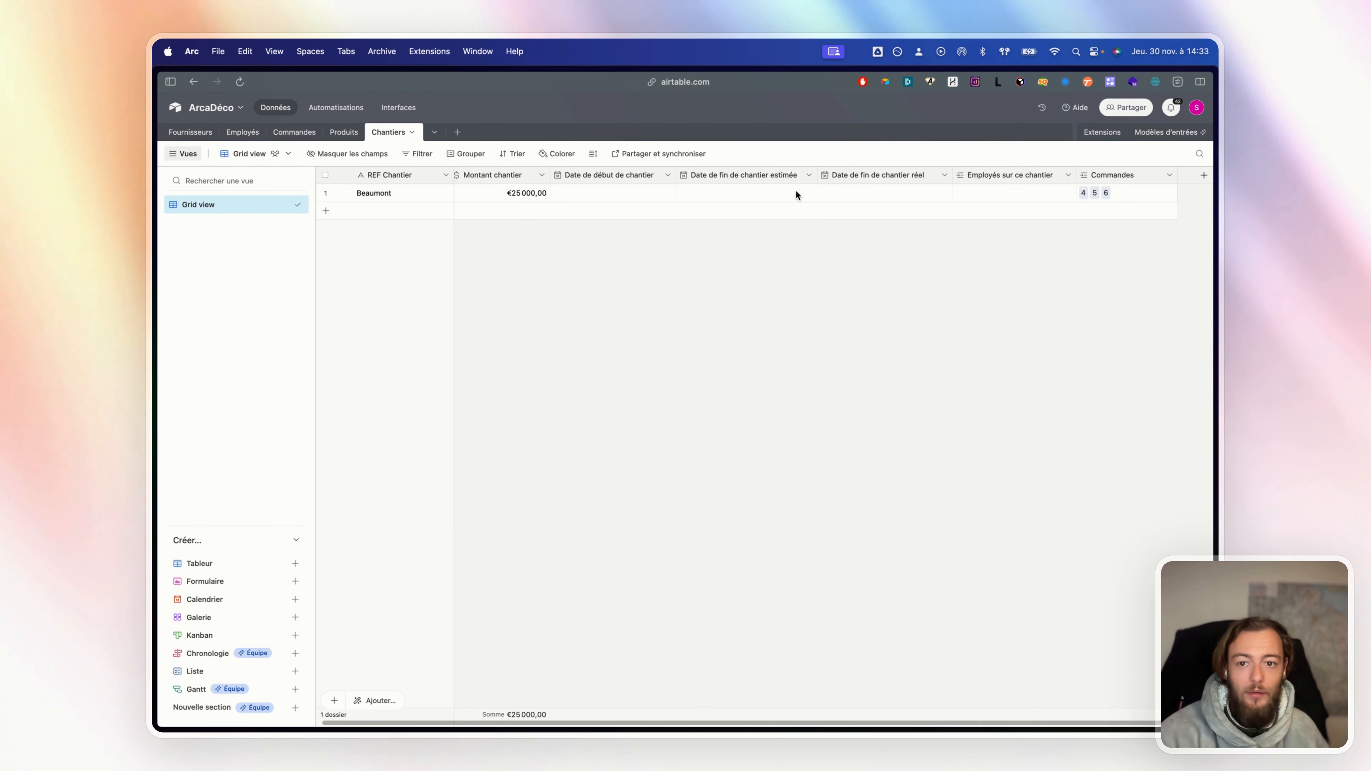
scroll(864, 192, "right", 2)
left_click(1154, 175)
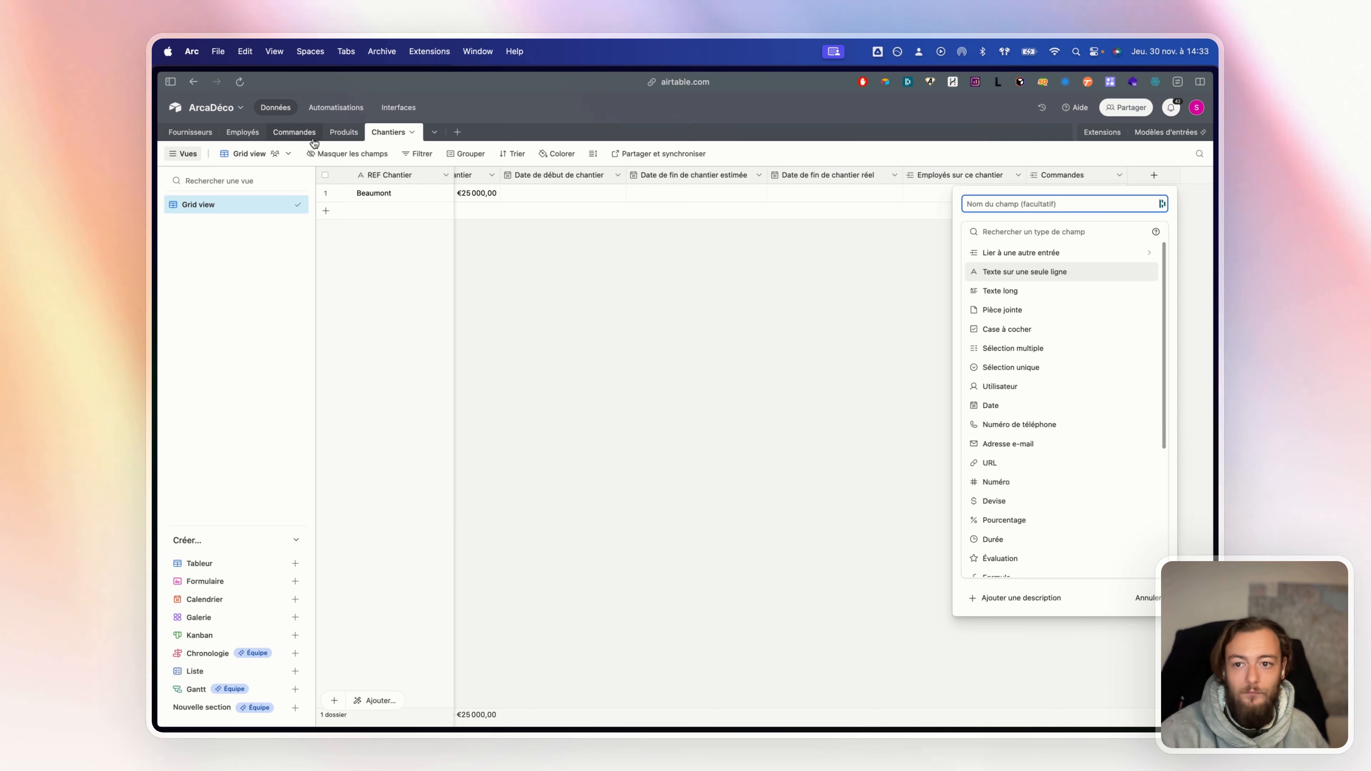
left_click(284, 136)
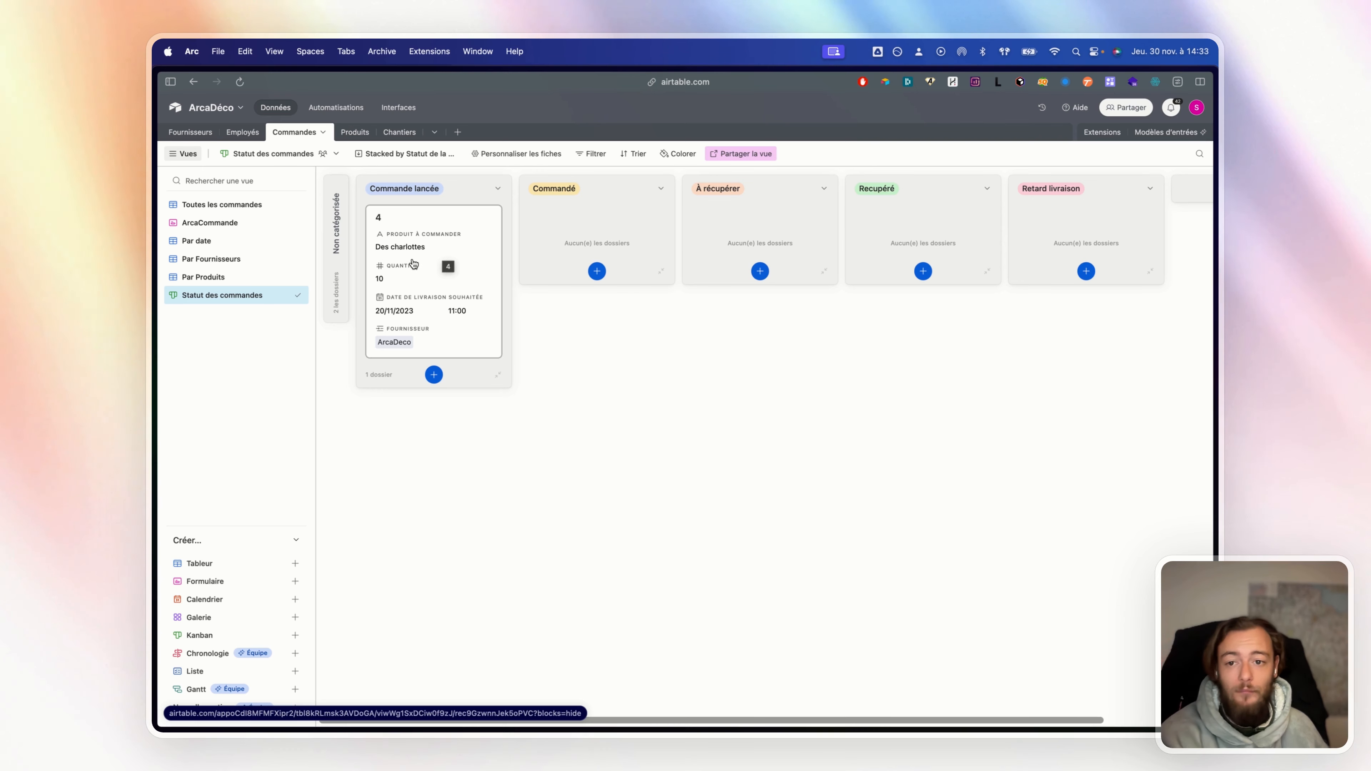
Drag order 4 through Commandé and Recupéré, then reset it to Commande lancée in the grid
left_click_drag(413, 264, 721, 213)
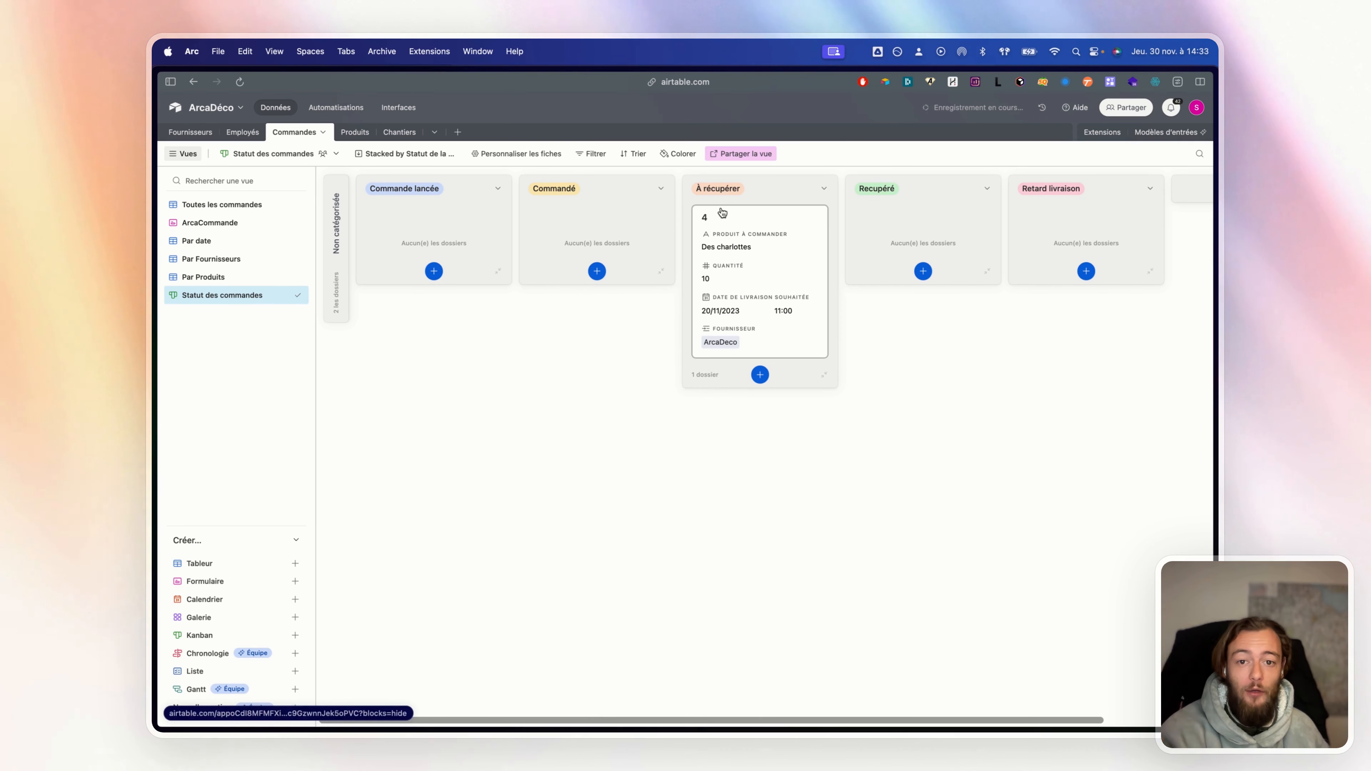
left_click_drag(816, 232, 925, 213)
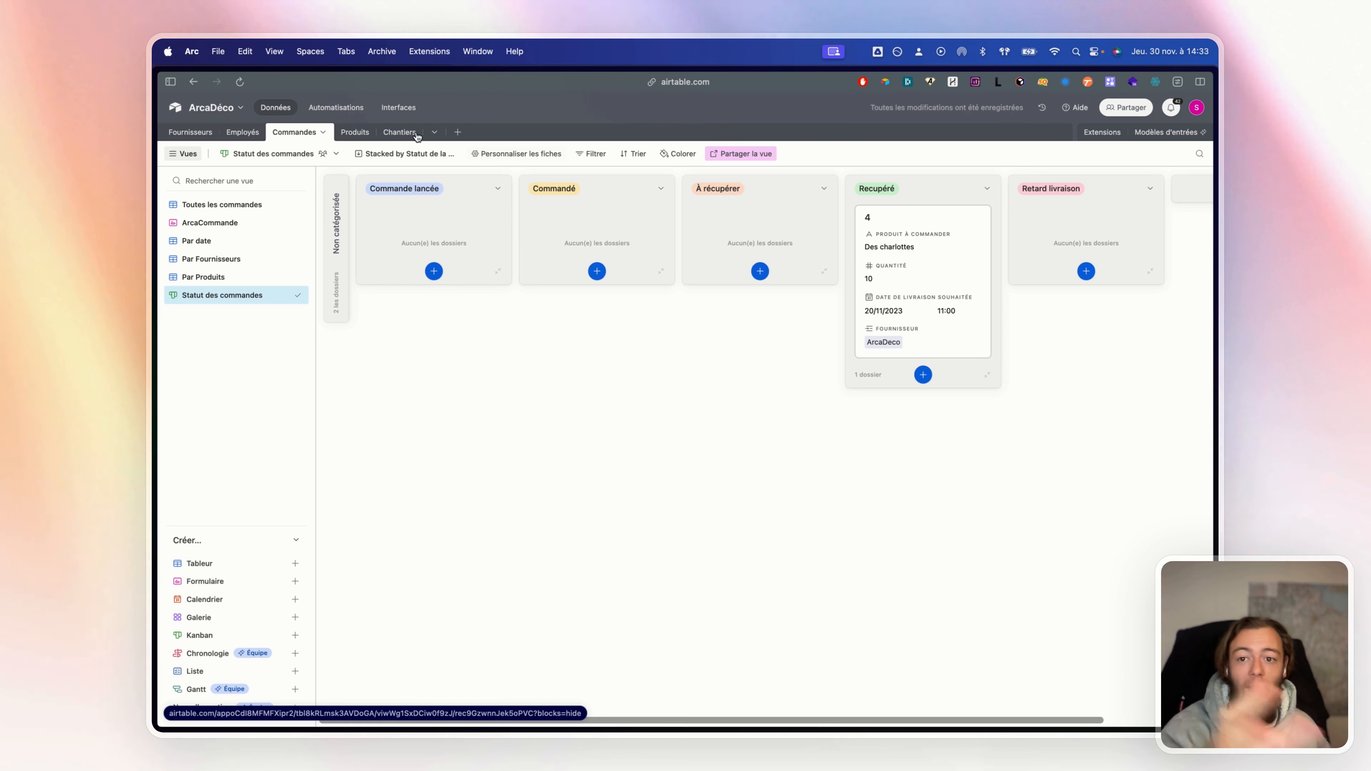
left_click(227, 204)
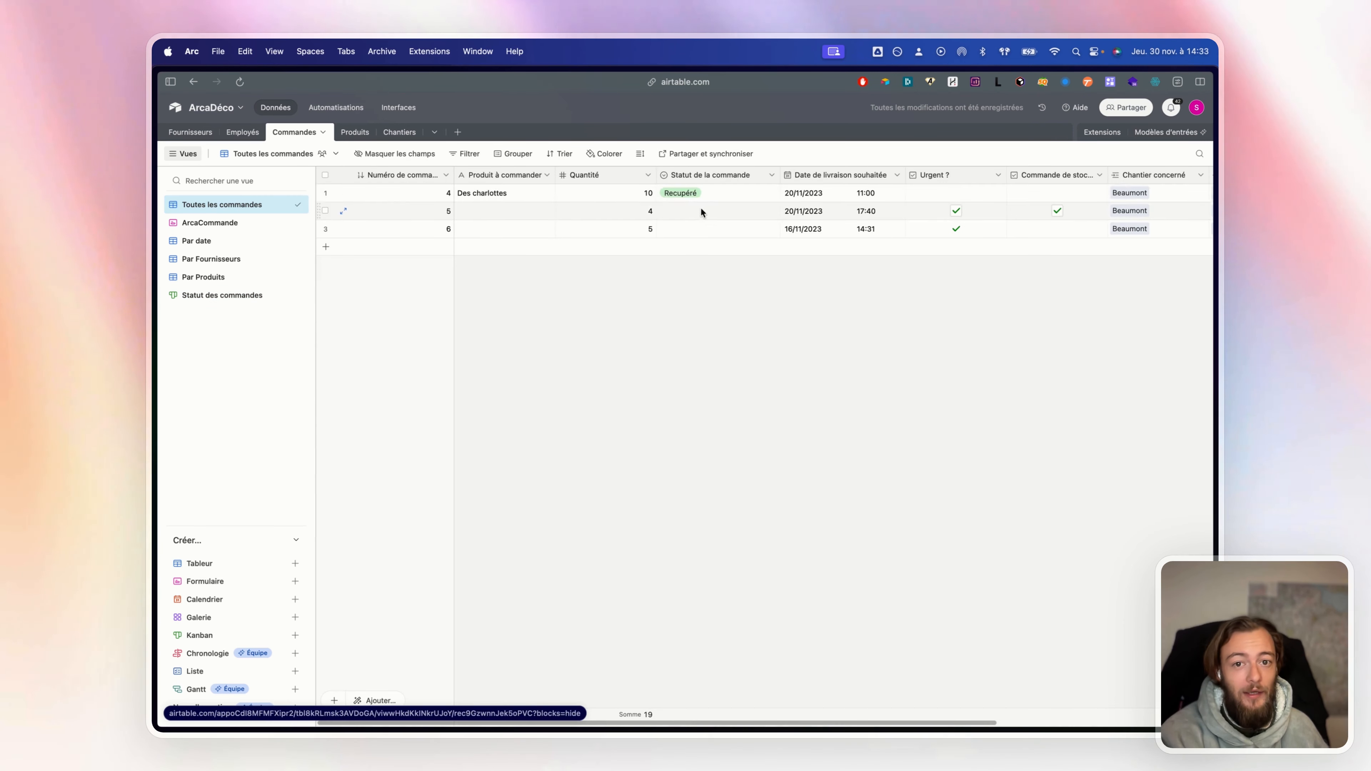
left_click(696, 198)
left_click(697, 197)
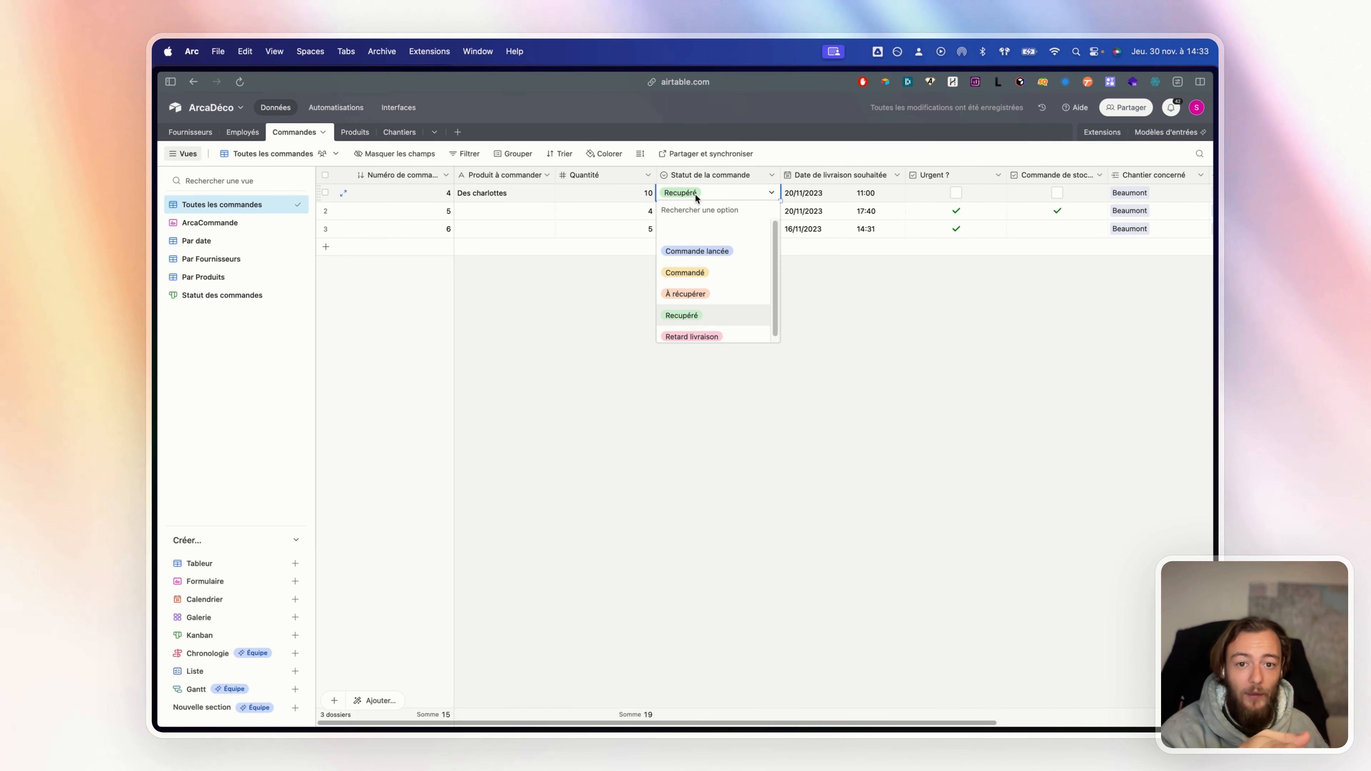
left_click(705, 252)
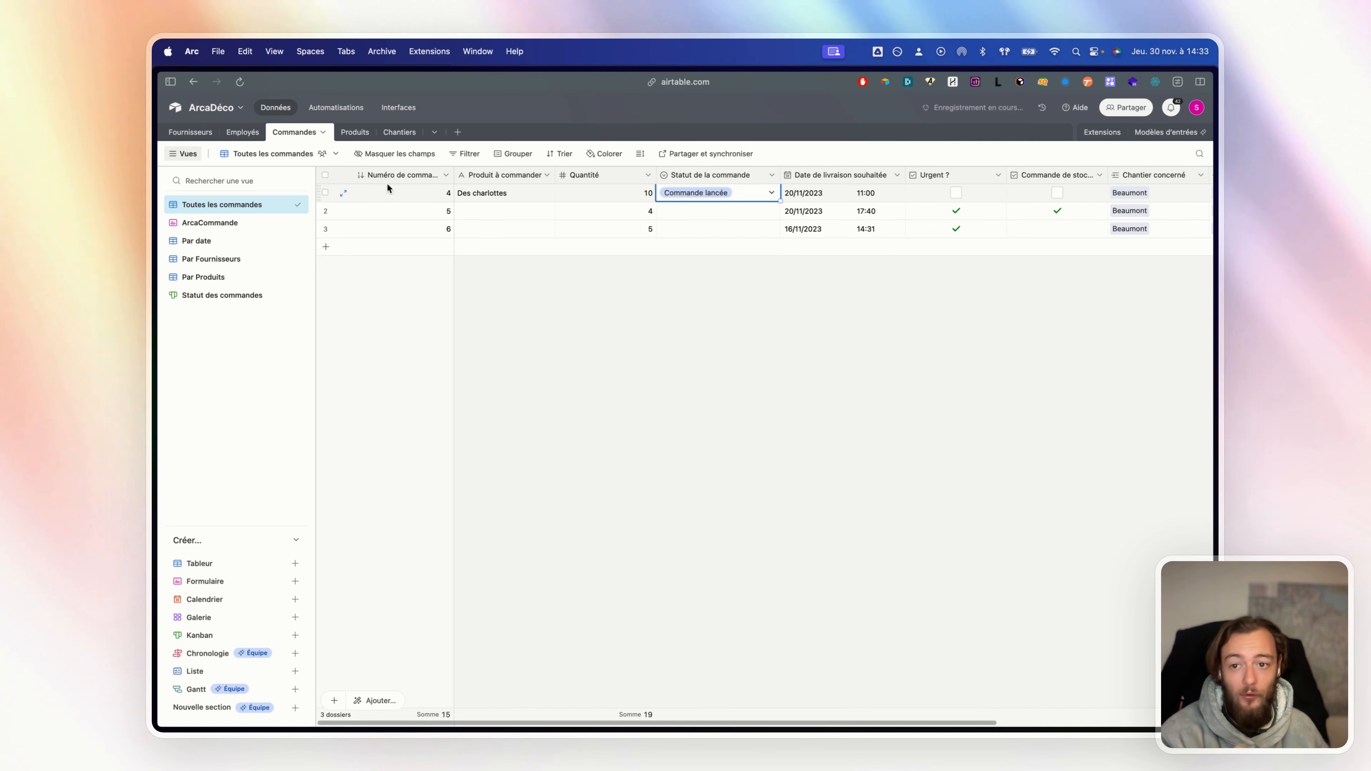
left_click(232, 297)
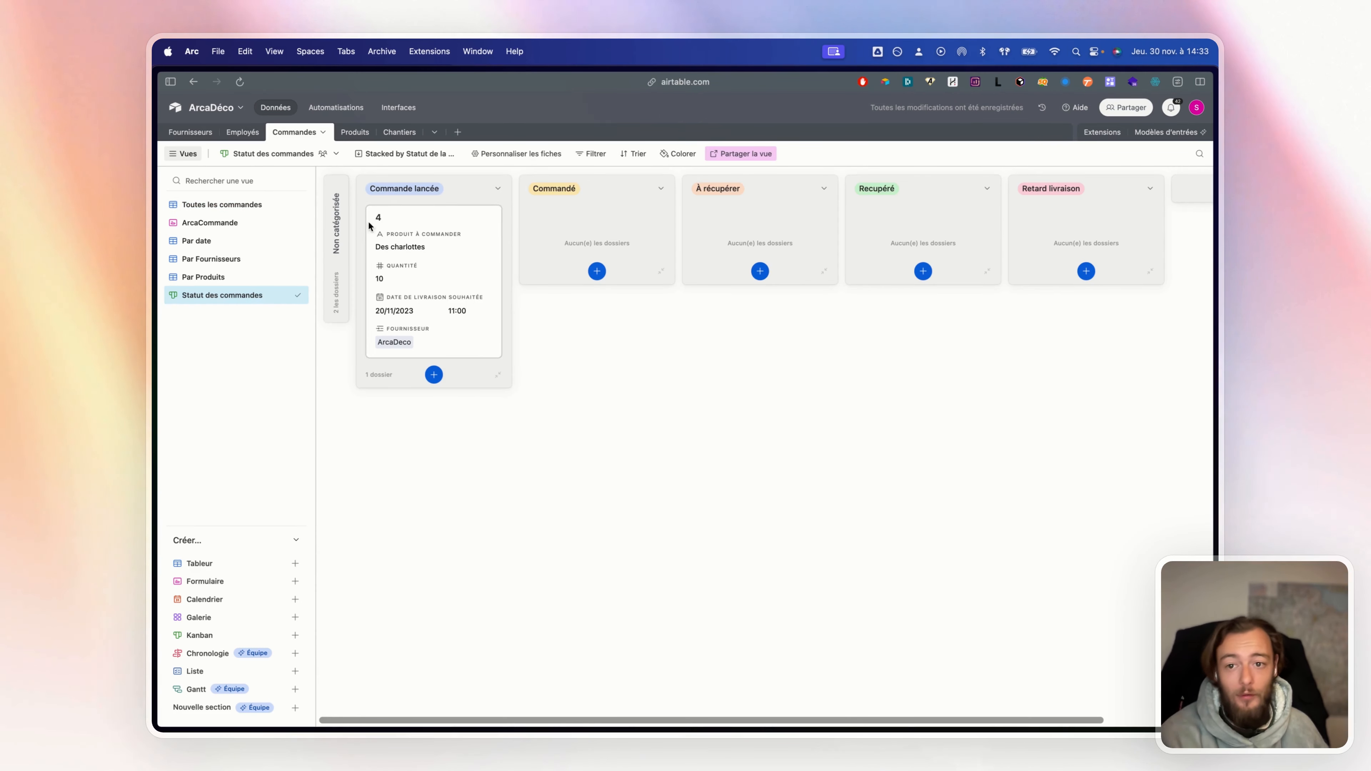
Change the D branch label to Delete
mouse_move(153, 149)
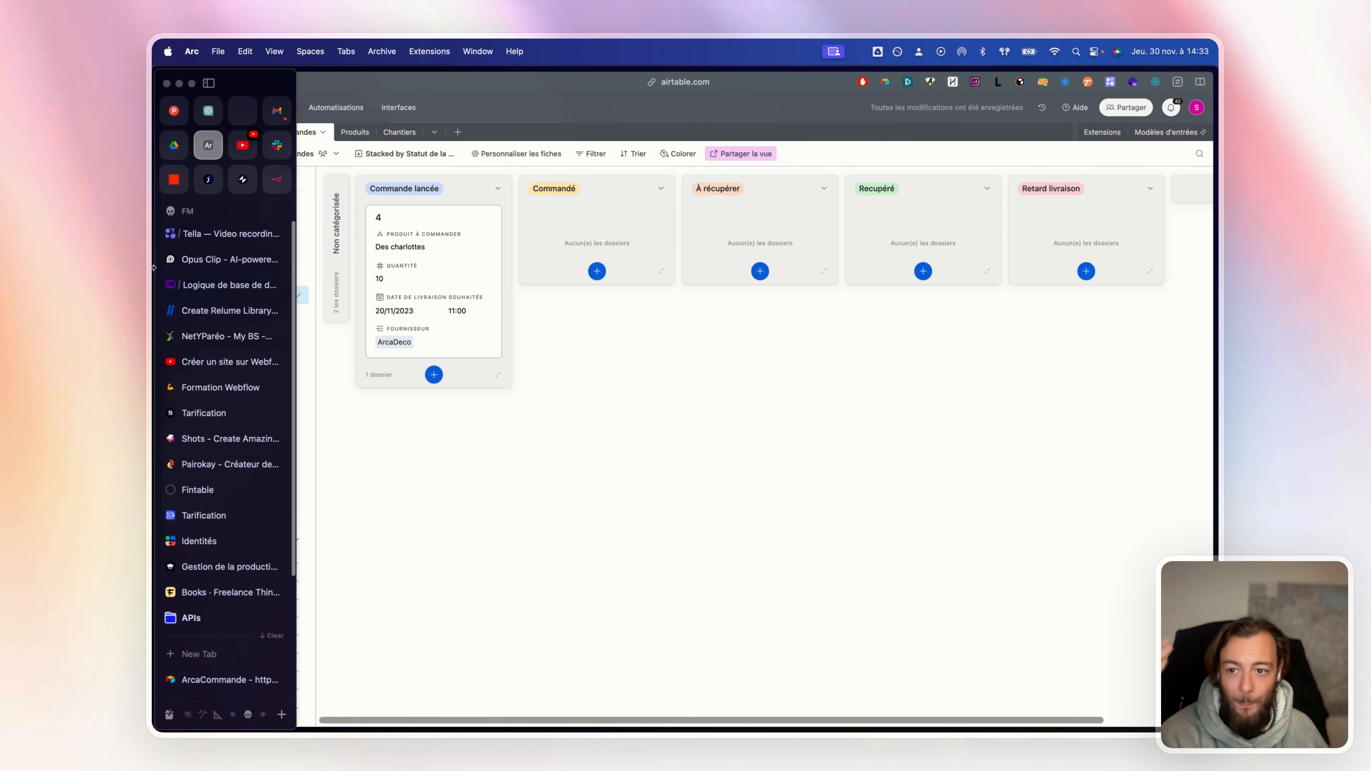
left_click(226, 284)
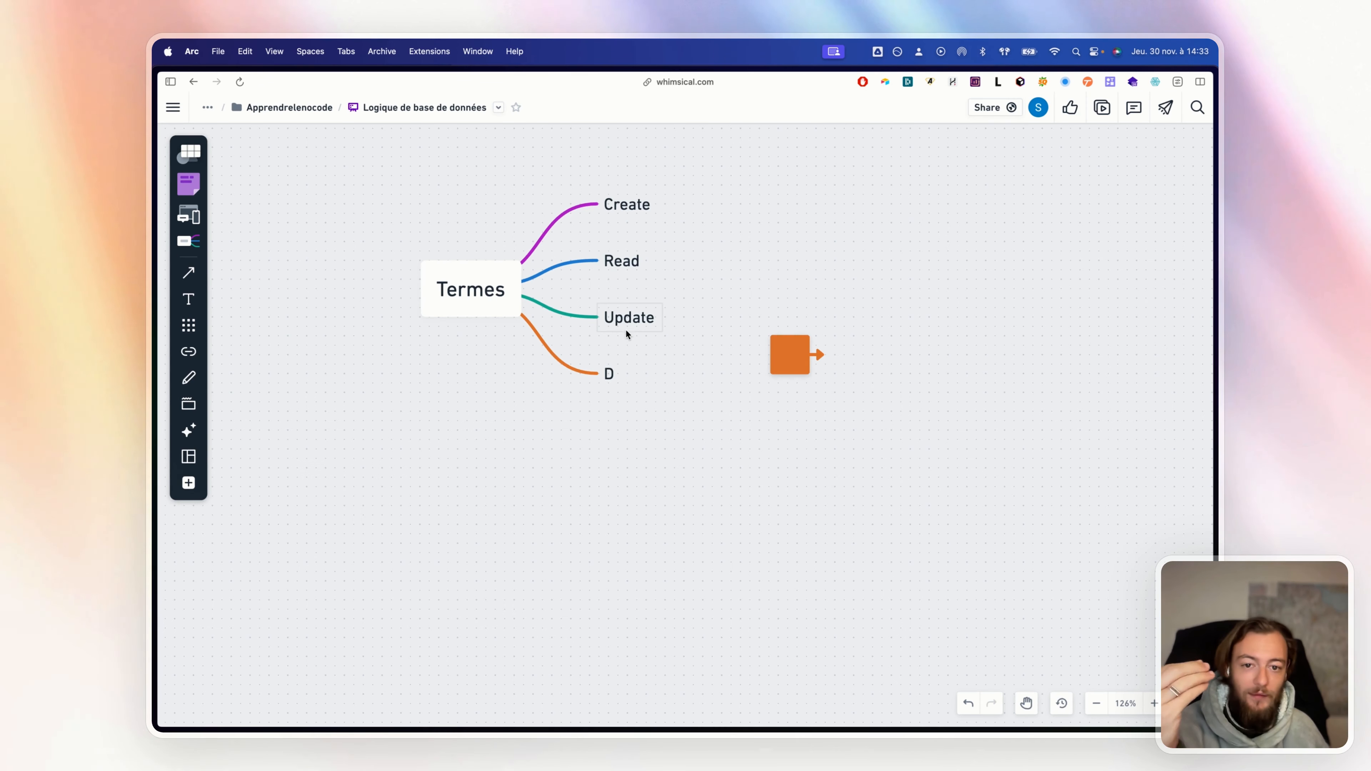
double_click(609, 373)
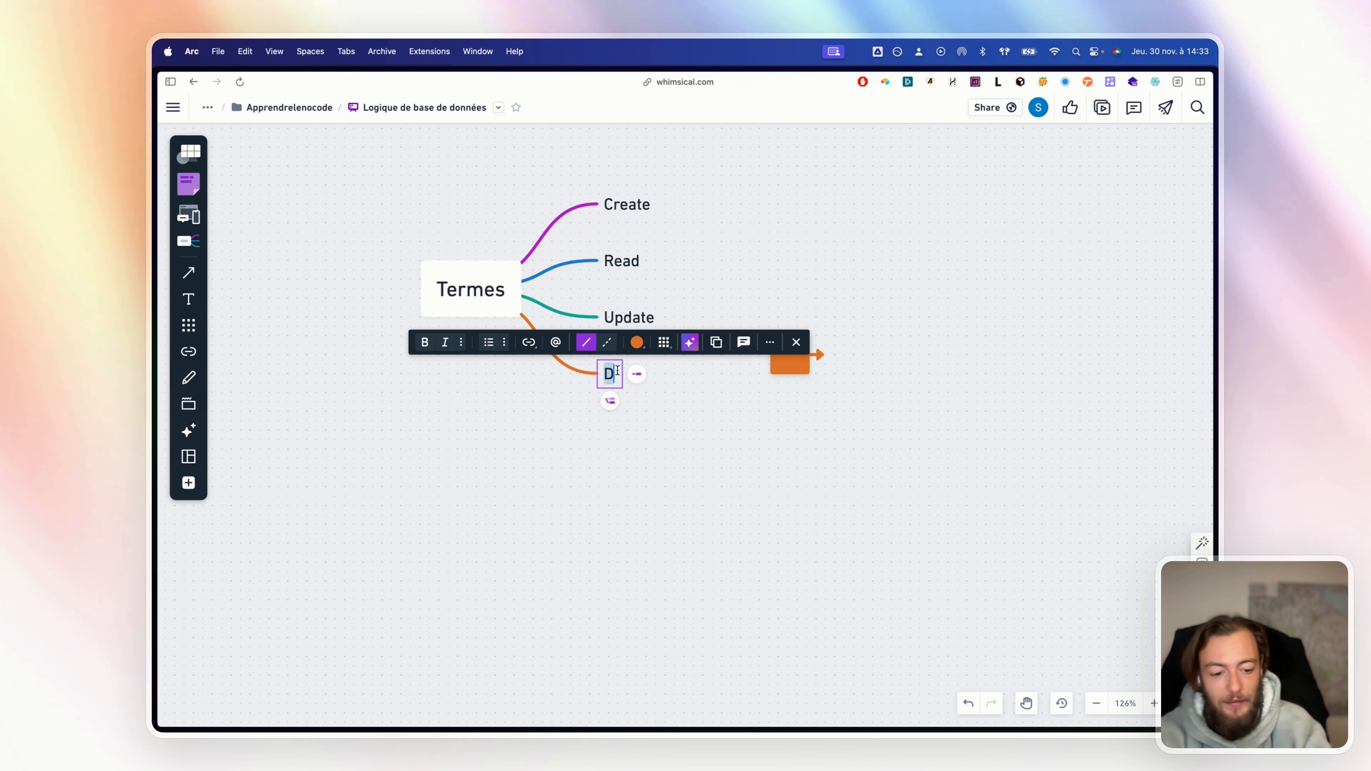
type("Delete")
left_click(791, 482)
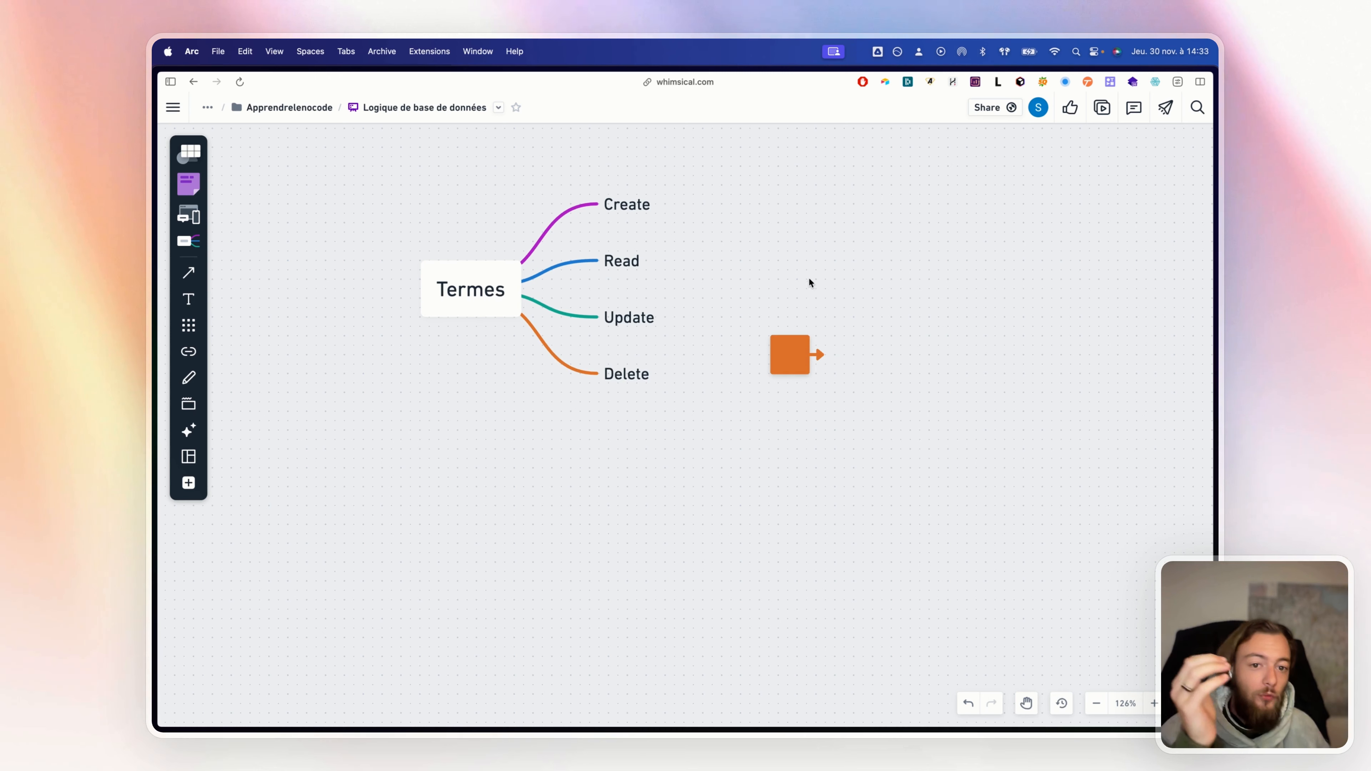
left_click(814, 347)
Delete the order 6 record from the Toutes les commandes grid
left_click(888, 315)
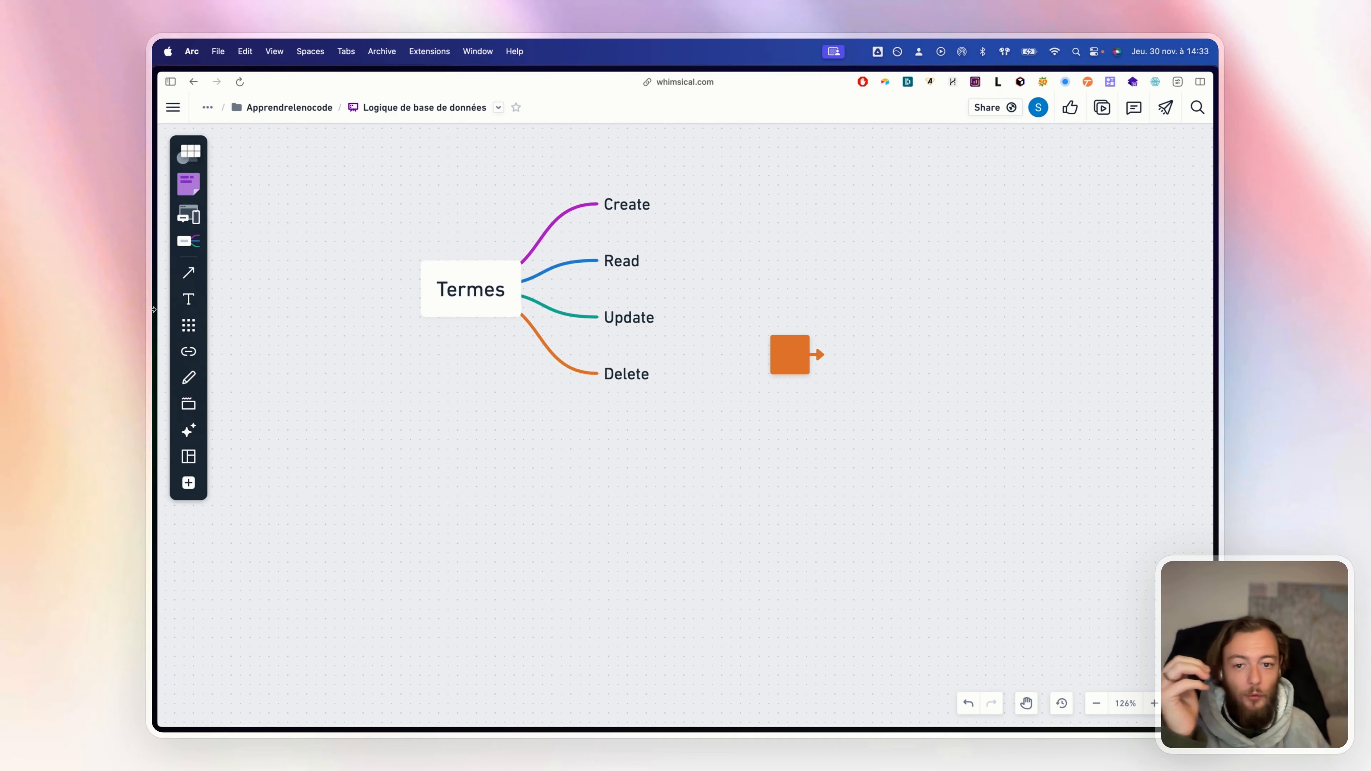
mouse_move(155, 306)
left_click(184, 145)
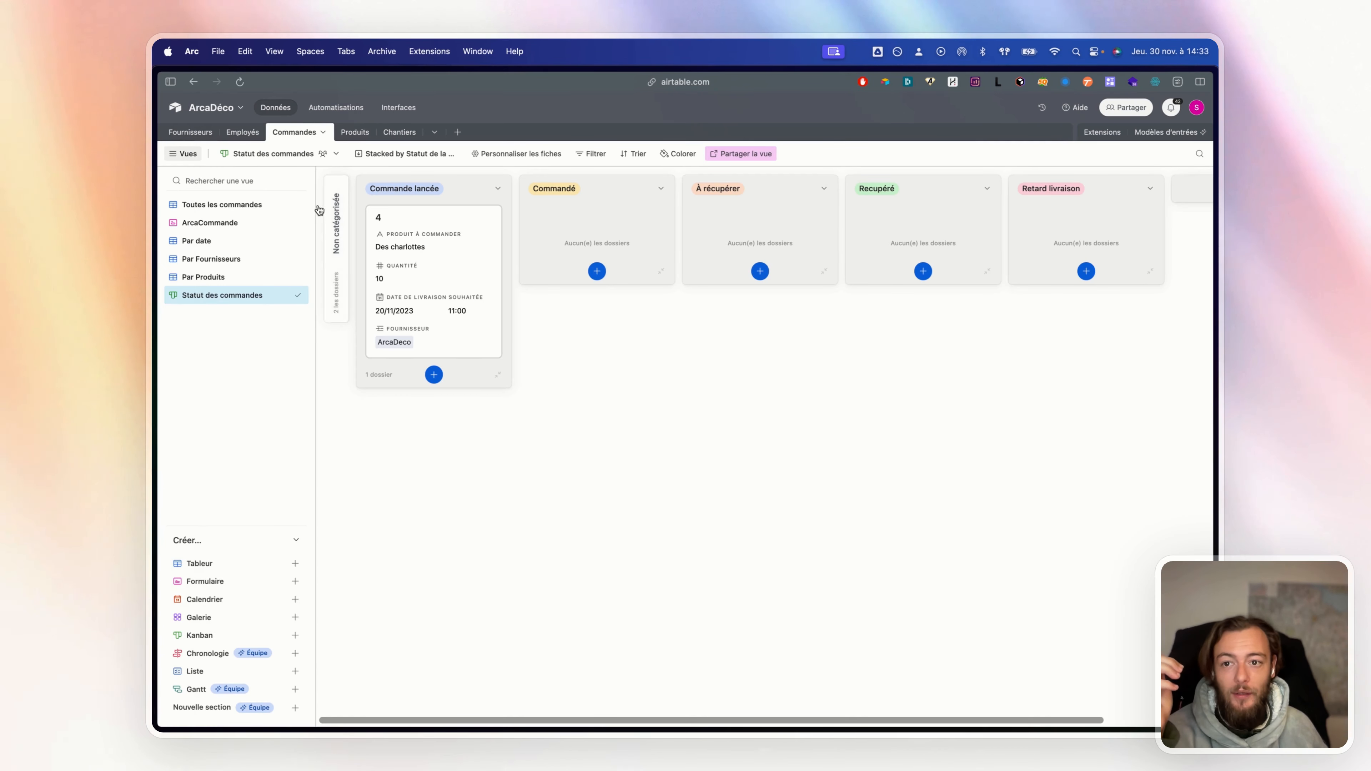
left_click(238, 205)
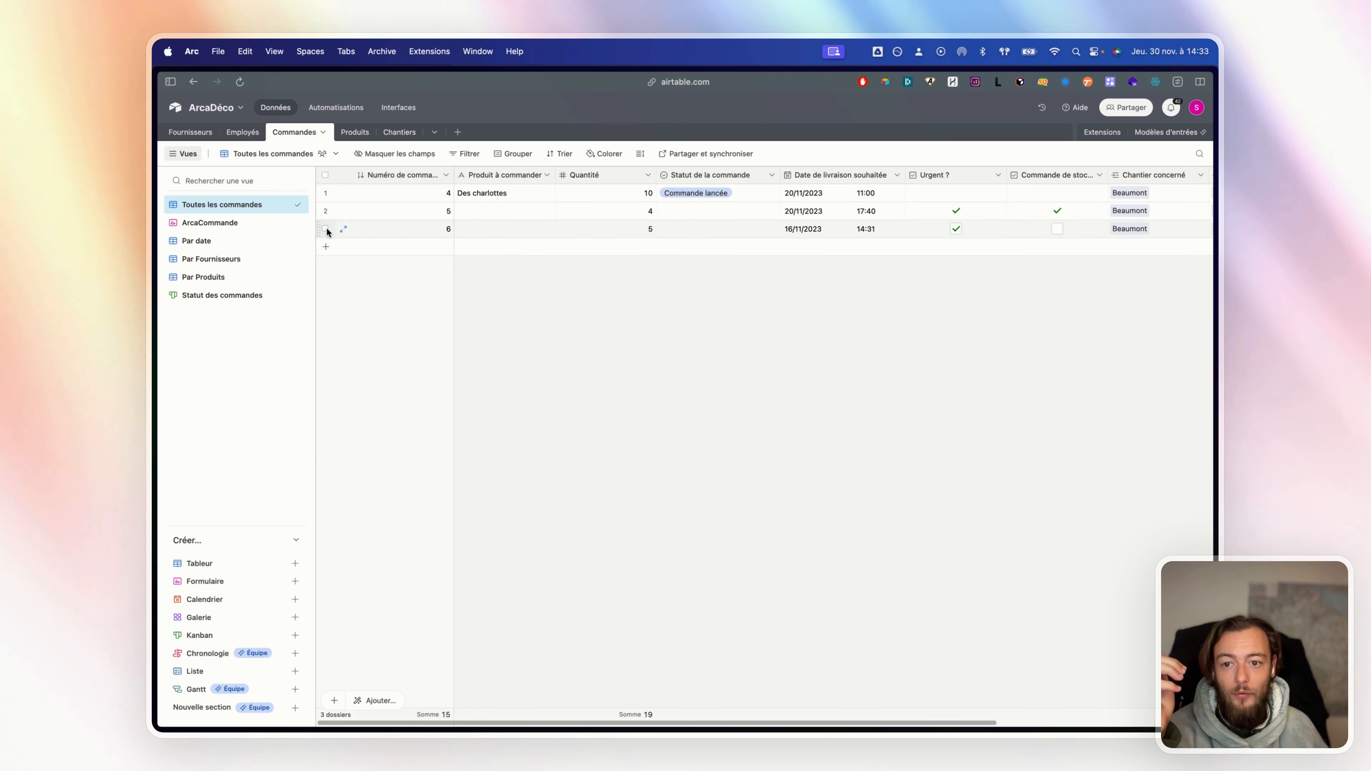
left_click(326, 228)
key("BackSpace")
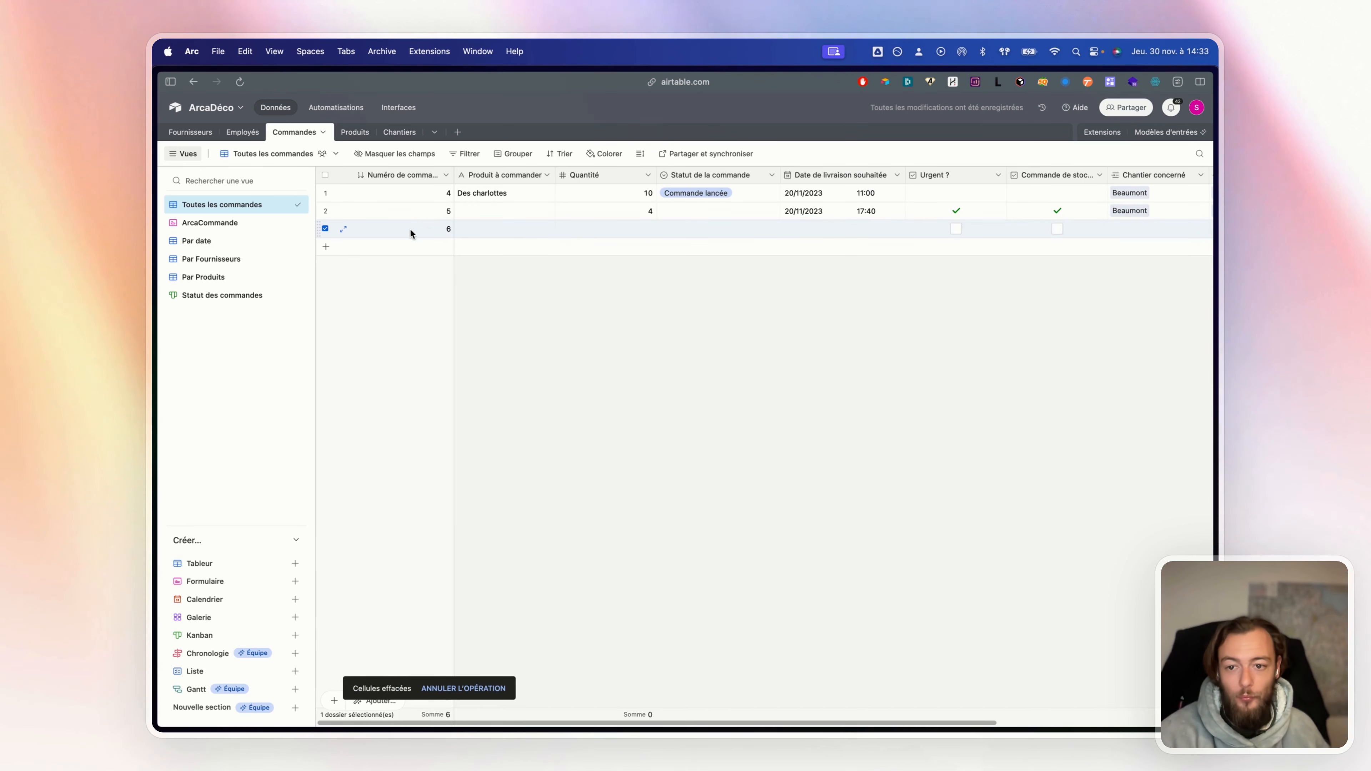
right_click(410, 234)
left_click(464, 427)
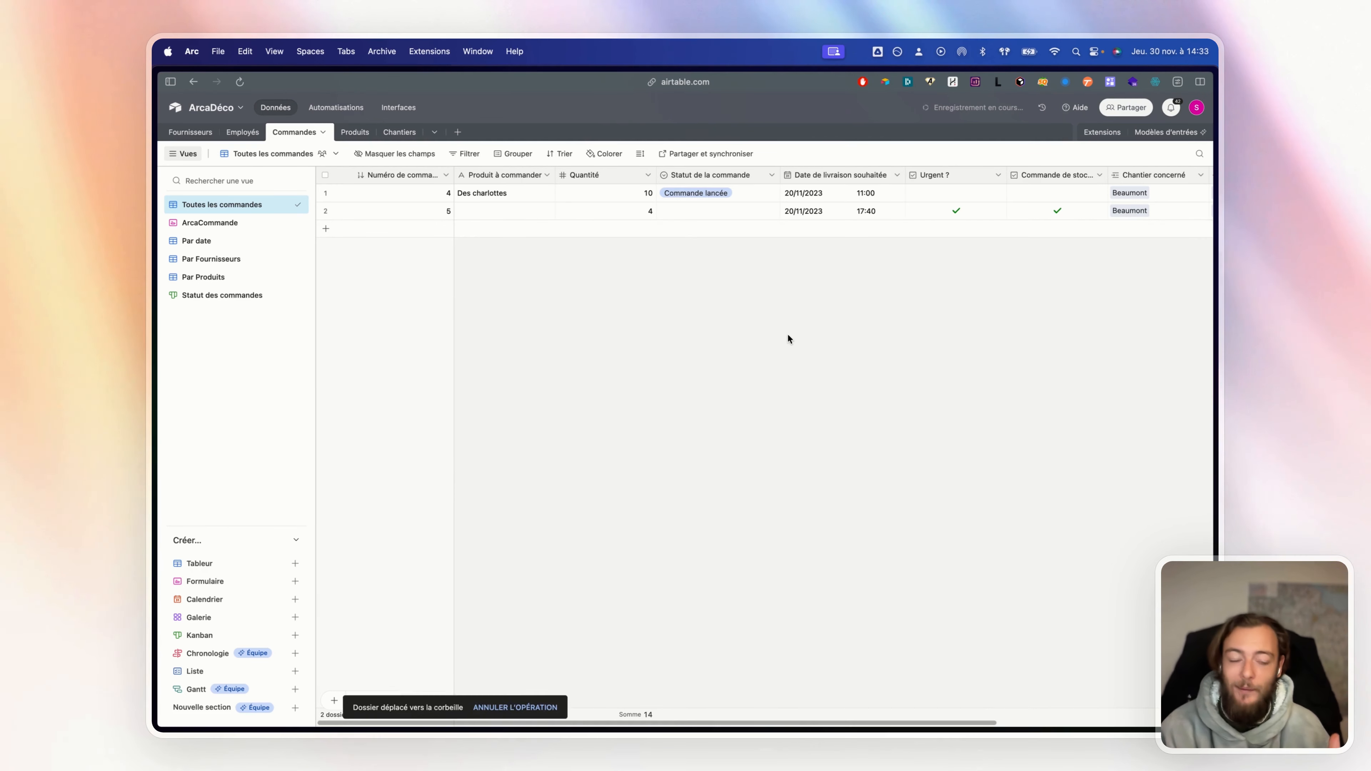
mouse_move(157, 243)
left_click(197, 287)
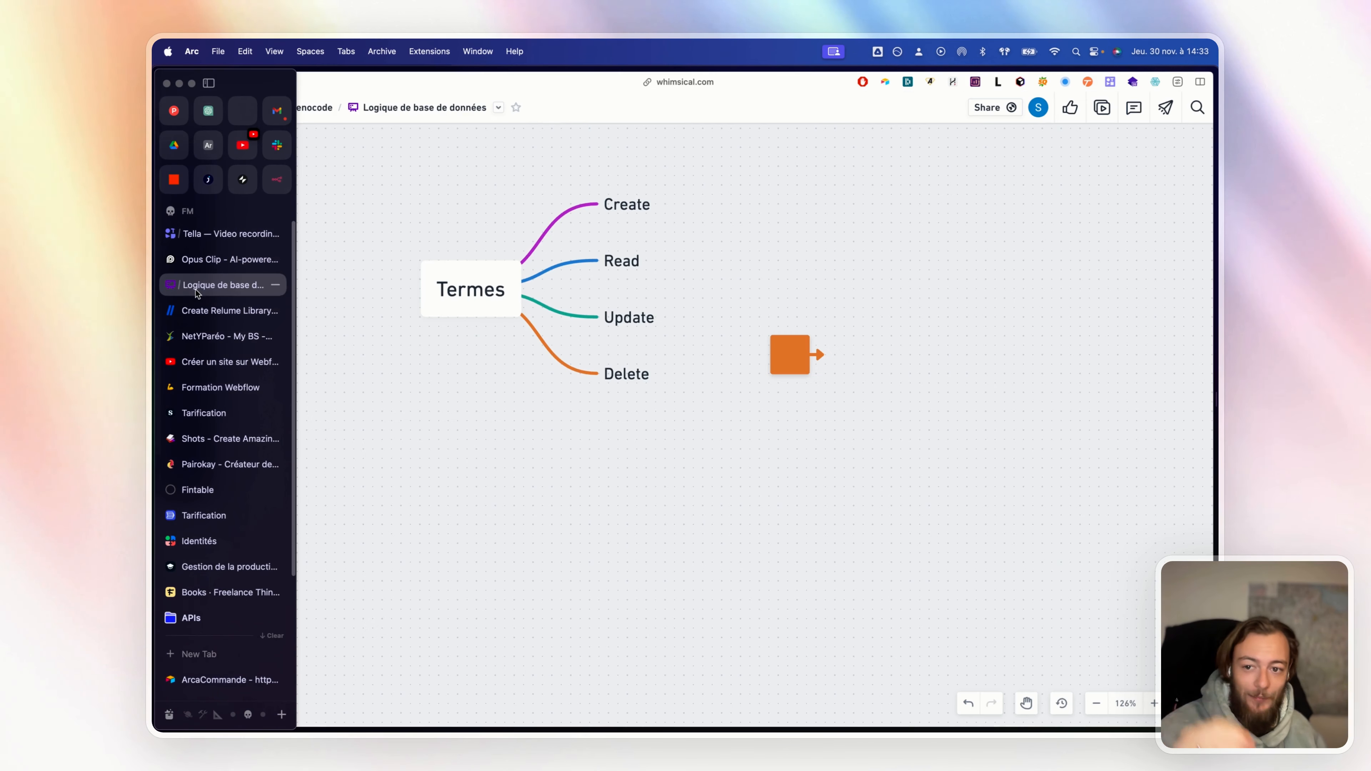
left_click_drag(729, 270, 880, 504)
left_click(911, 417)
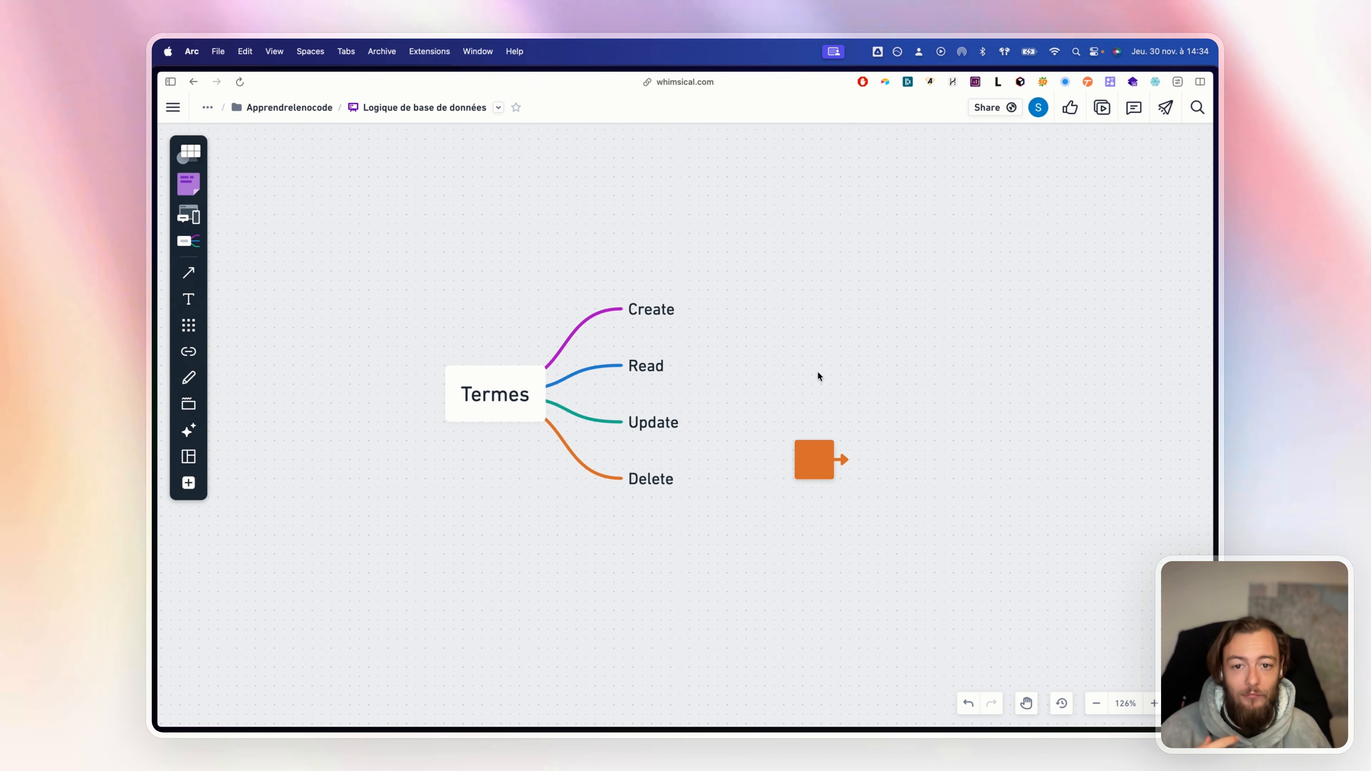
left_click(822, 460)
left_click(840, 449)
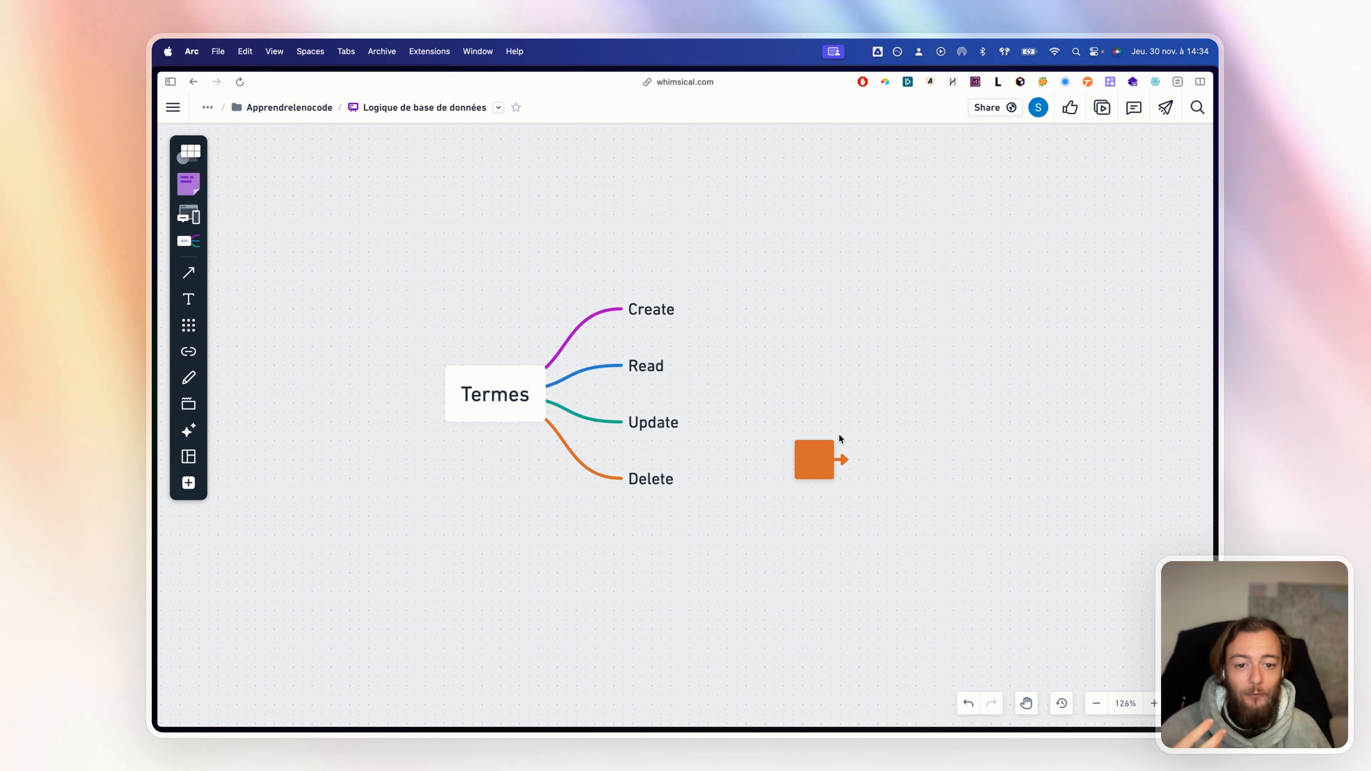
left_click(839, 450)
left_click(908, 415)
left_click_drag(778, 395, 852, 527)
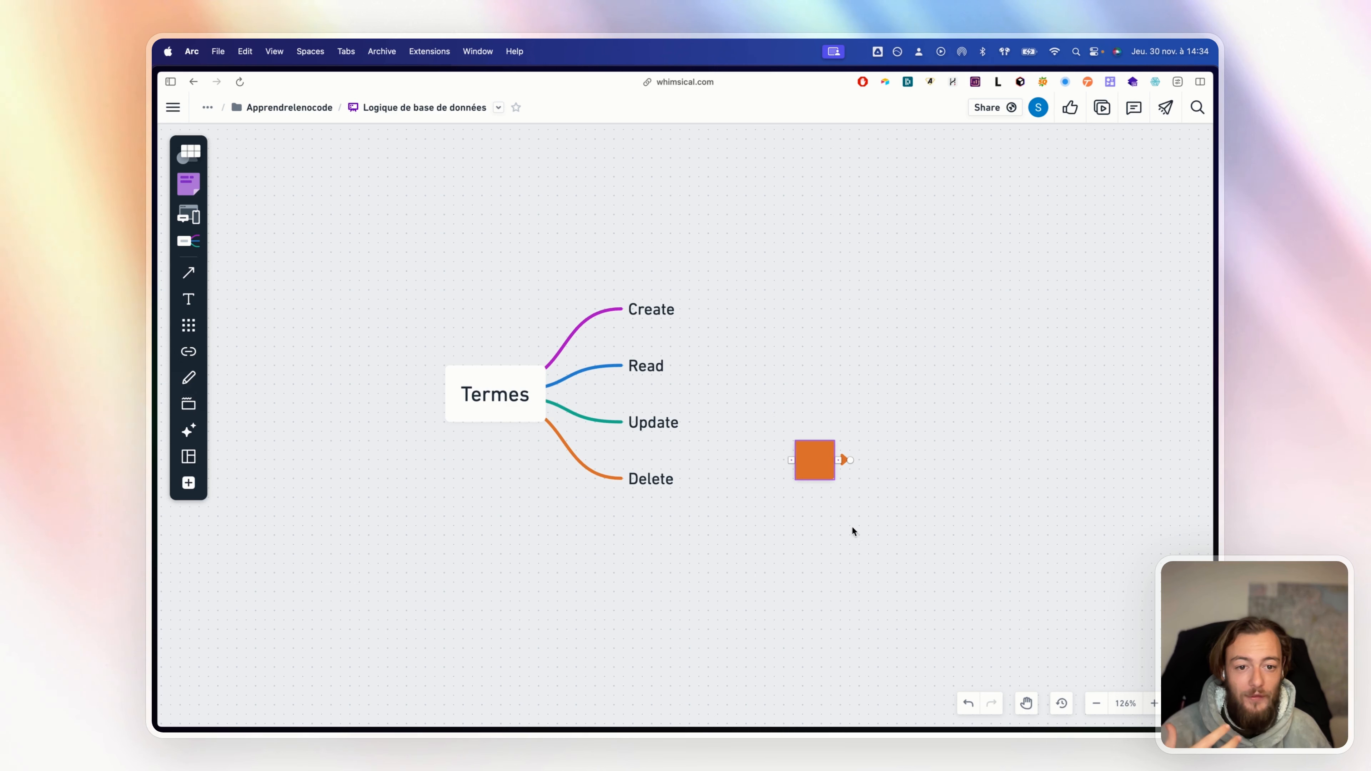
left_click(907, 415)
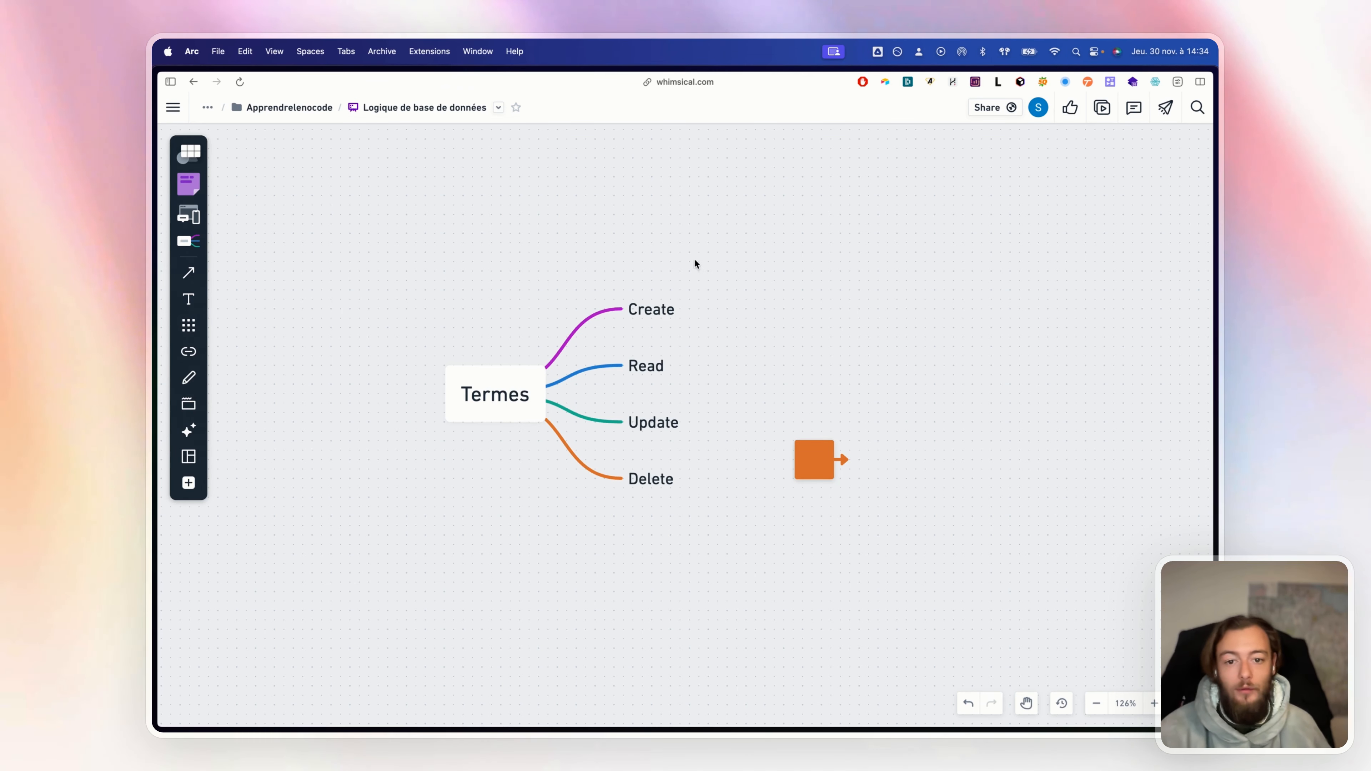
left_click_drag(585, 263, 735, 393)
left_click(630, 275)
left_click_drag(630, 275, 712, 324)
left_click_drag(773, 370, 587, 369)
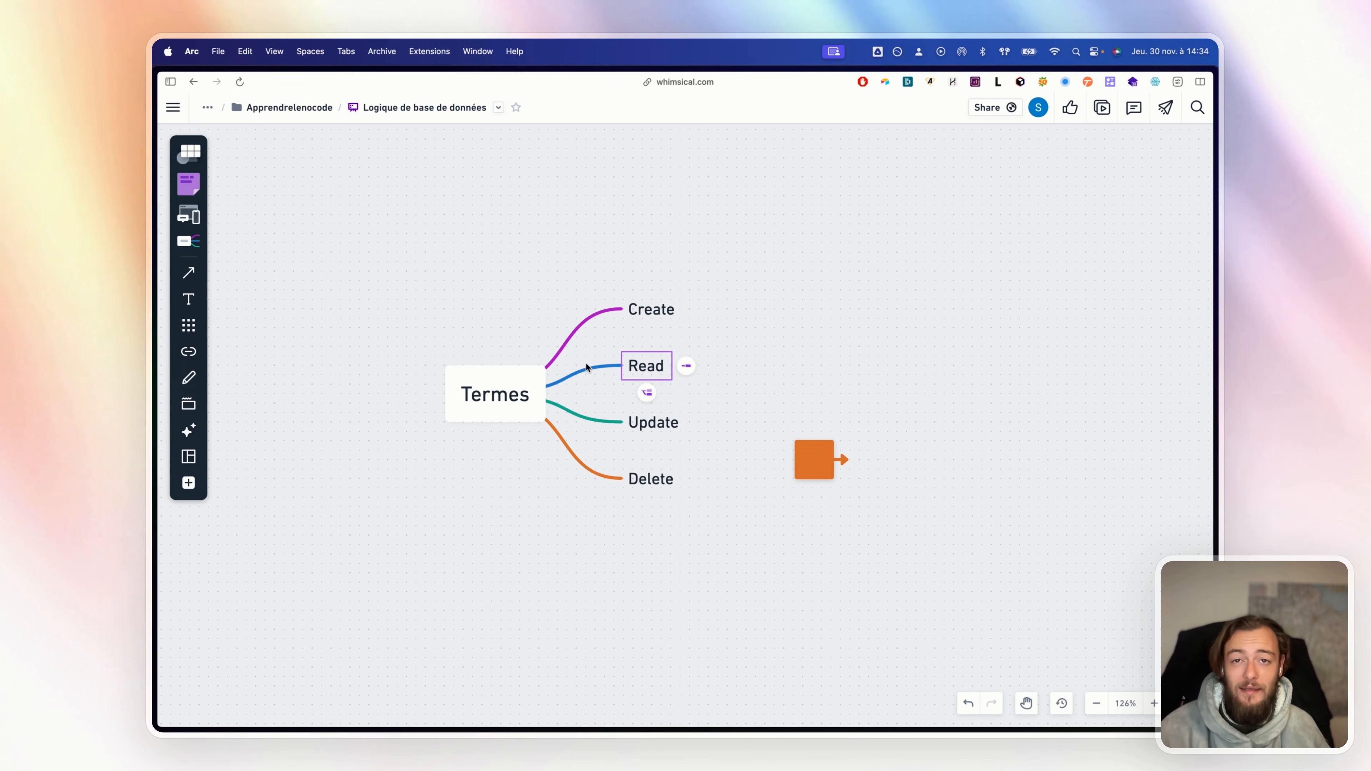
left_click_drag(754, 451, 634, 415)
left_click(724, 525)
left_click_drag(724, 524, 628, 468)
left_click(781, 575)
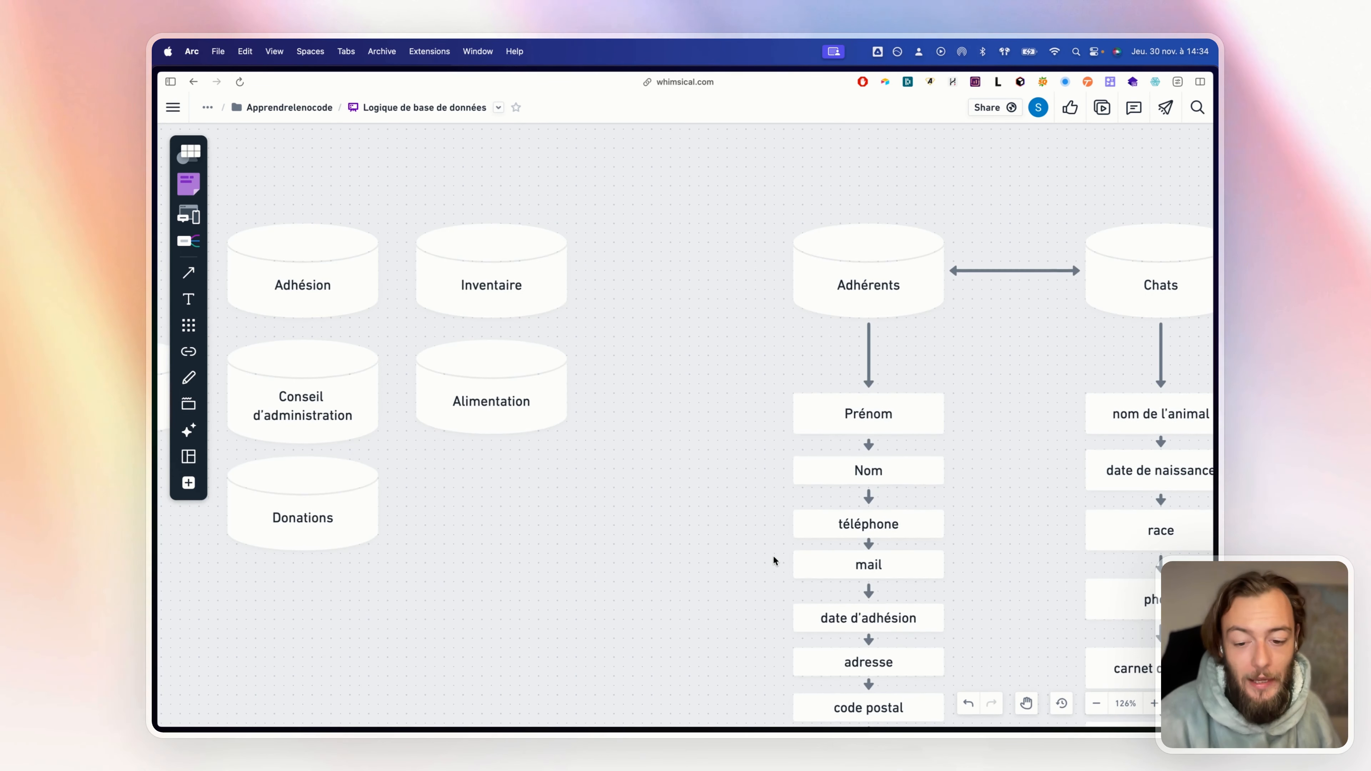
Zoom out and pan so the board shows everything from the Termes map to the relationship notes
scroll(772, 556, "down", 10)
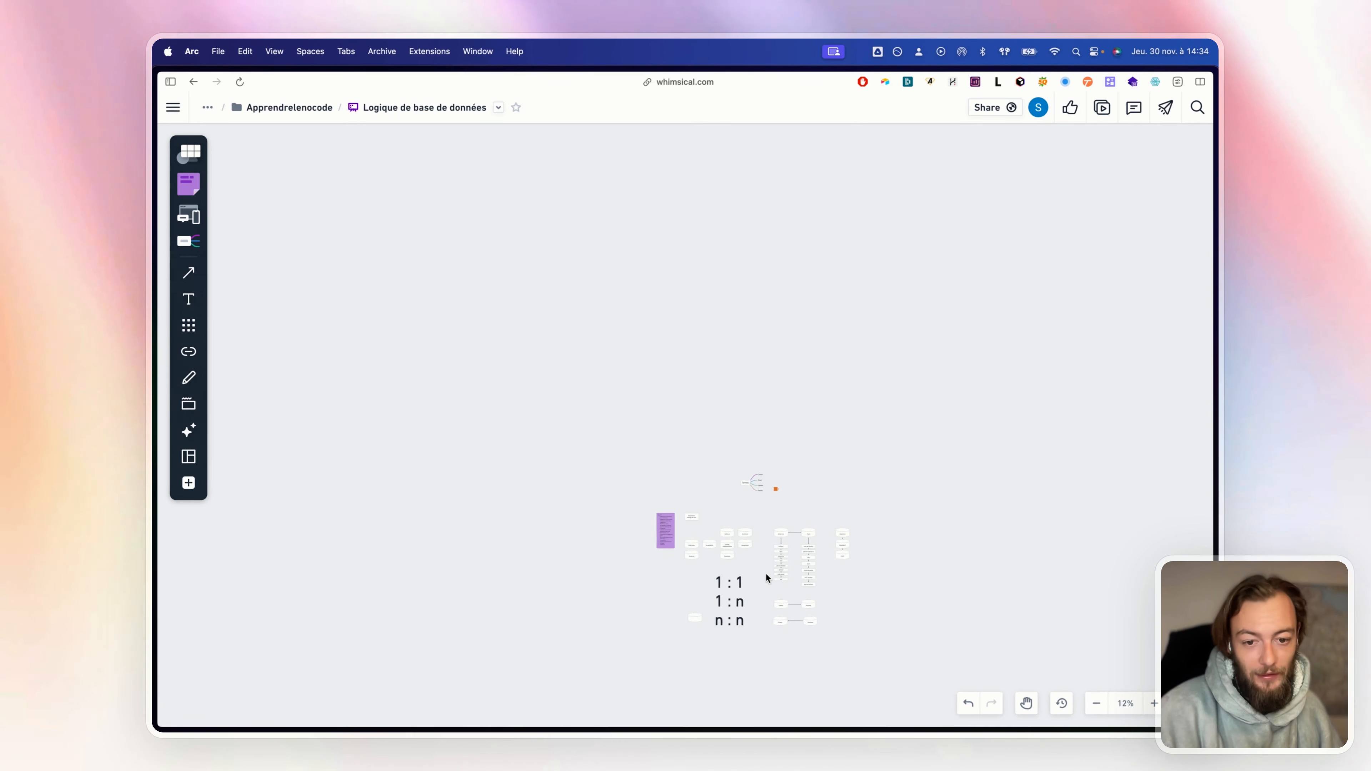
scroll(766, 576, "up", 5)
left_click_drag(765, 576, 595, 468)
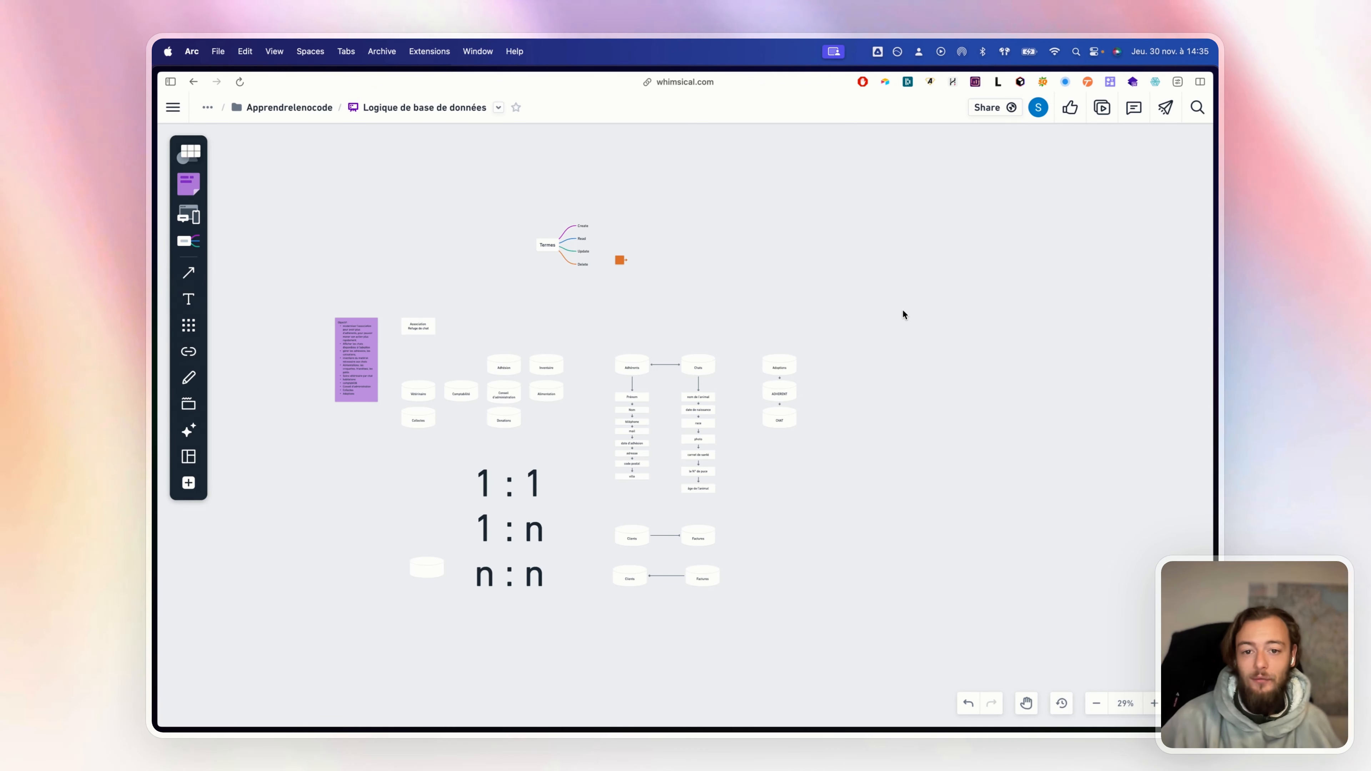
Add a phone-number field named Fournisseur contact to the Commandes table
mouse_move(157, 140)
left_click(210, 146)
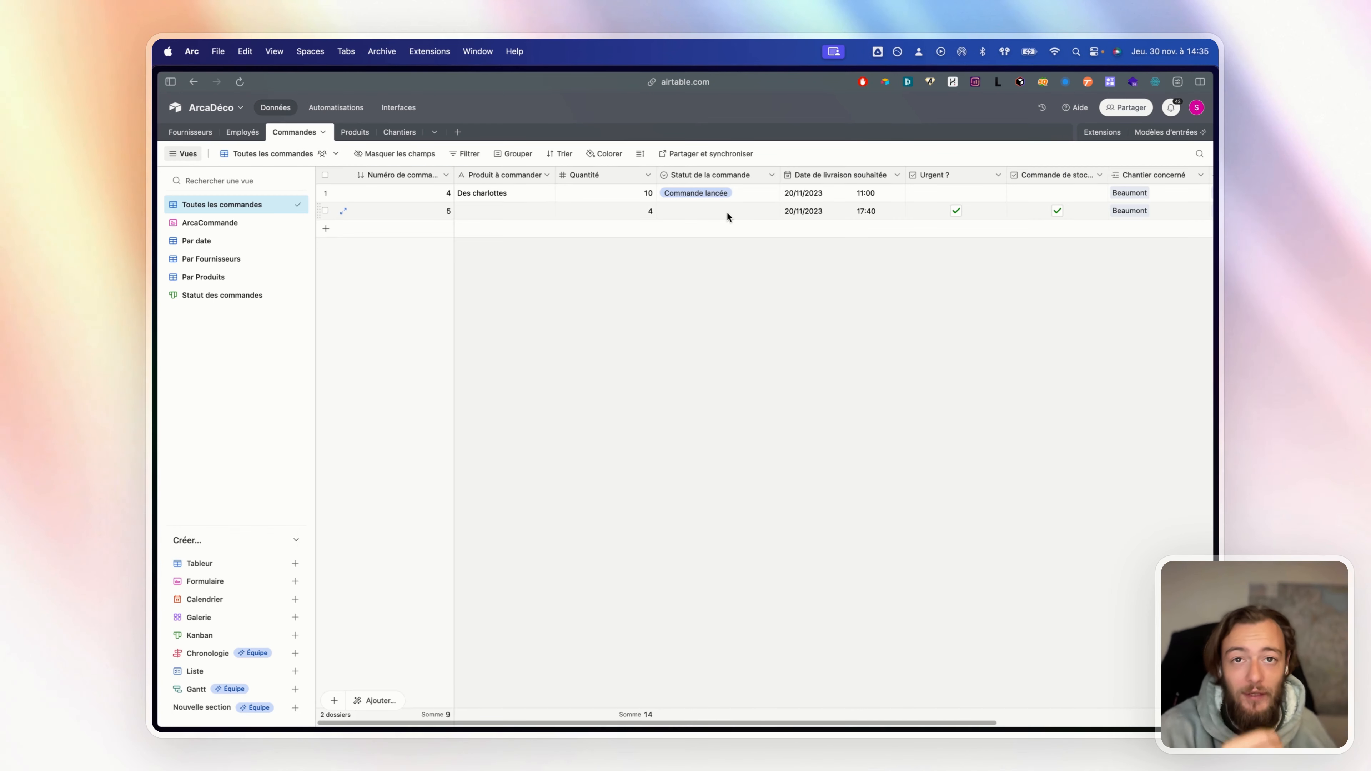
scroll(726, 211, "right", 5)
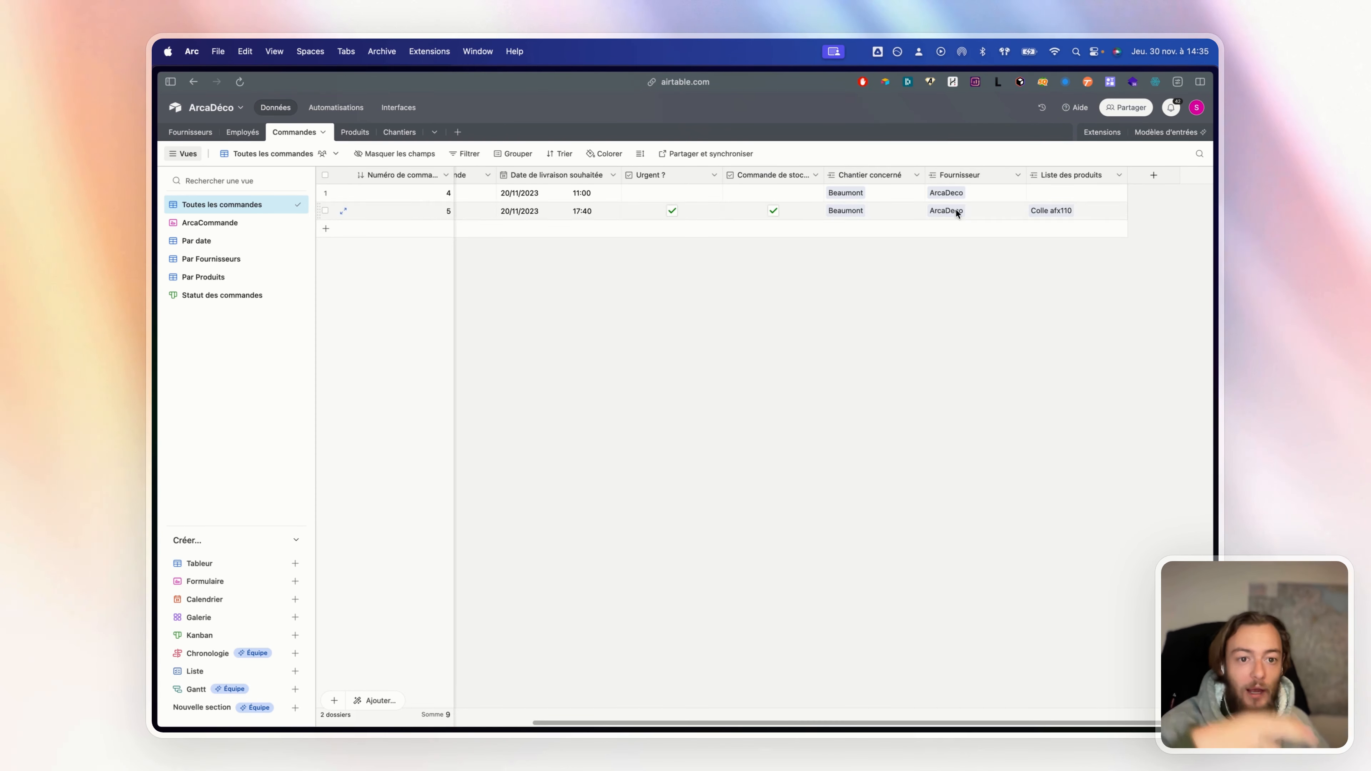
left_click(1154, 175)
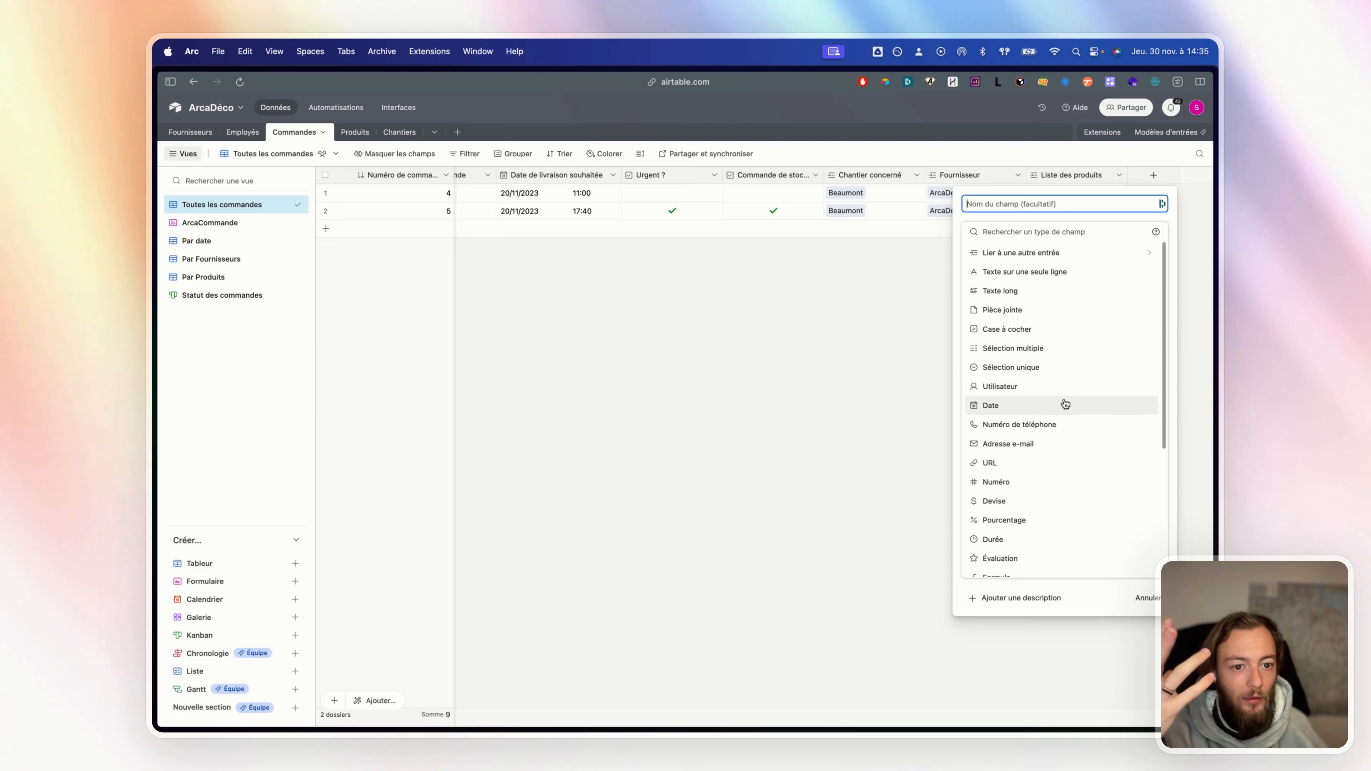
left_click(1056, 425)
left_click(1028, 205)
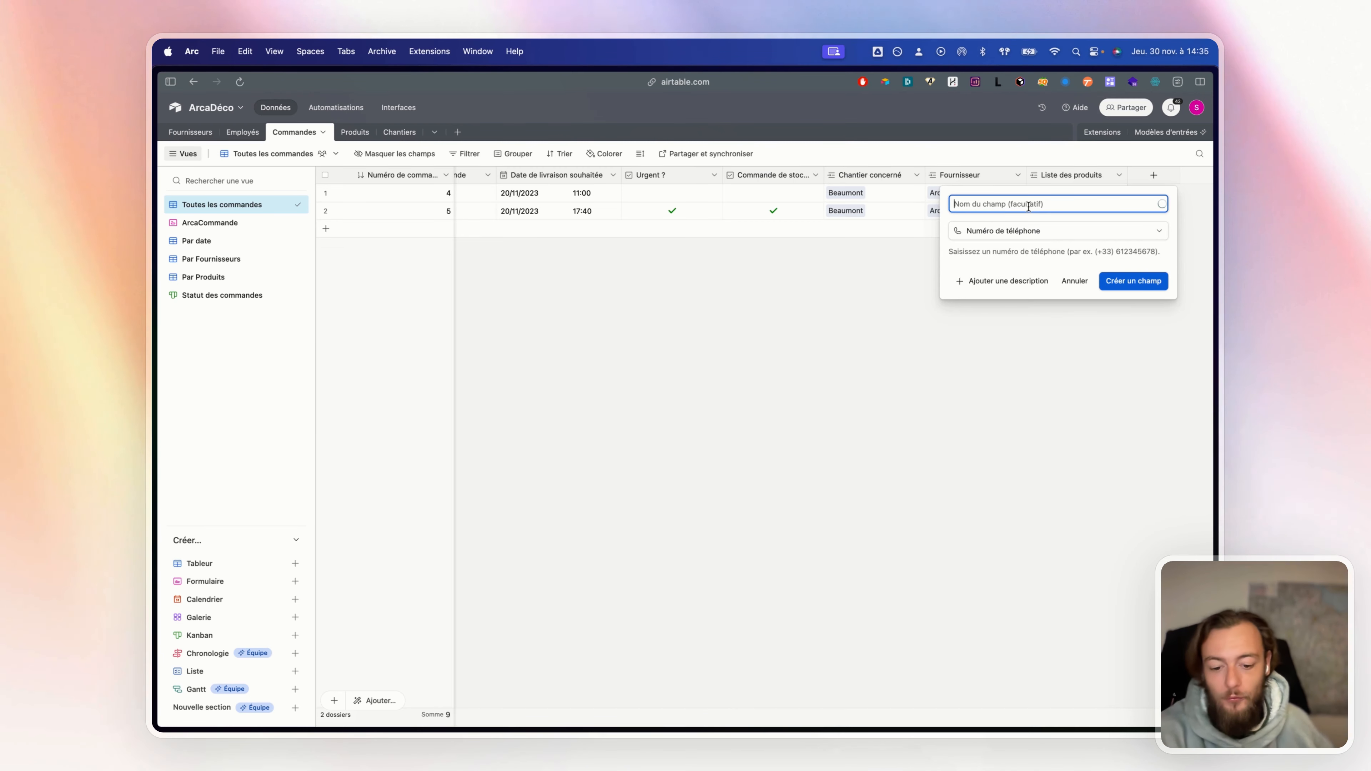
type("Fournisseur")
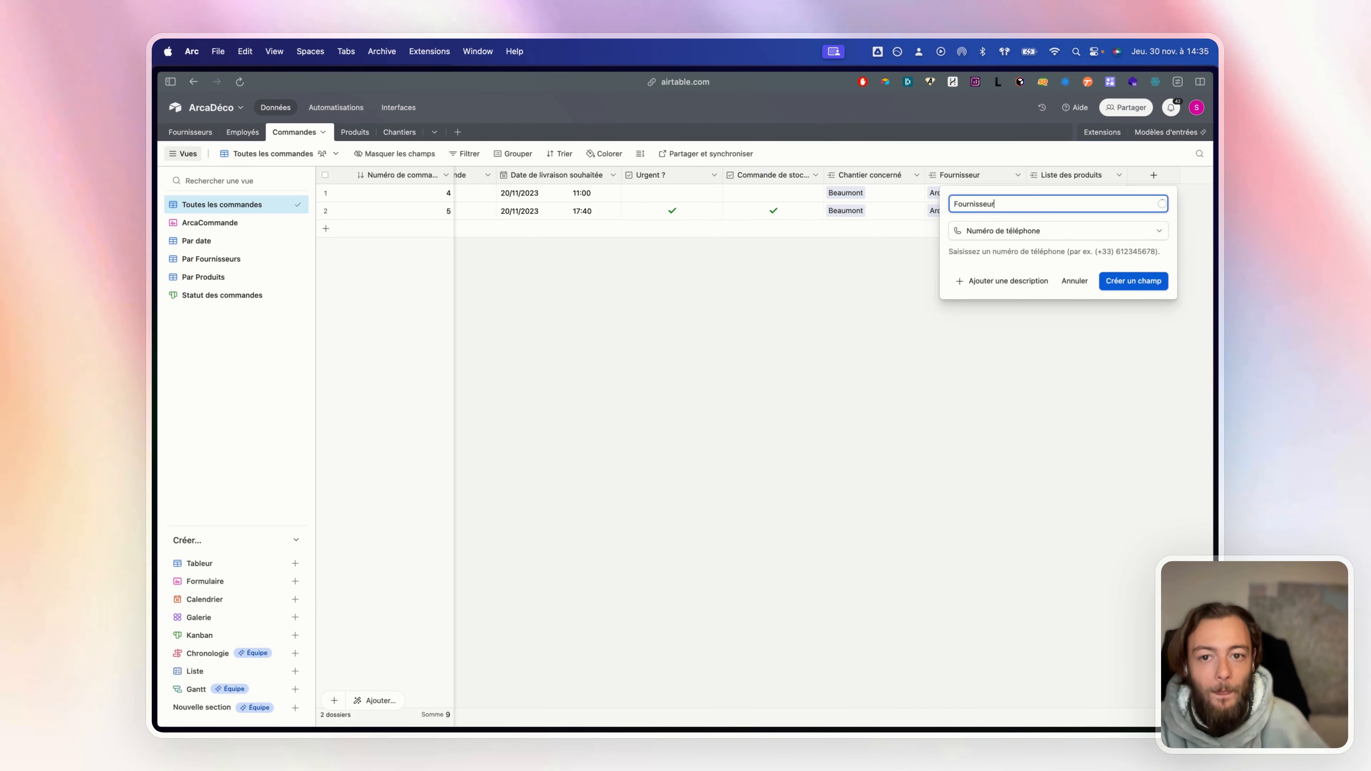
type(" contact")
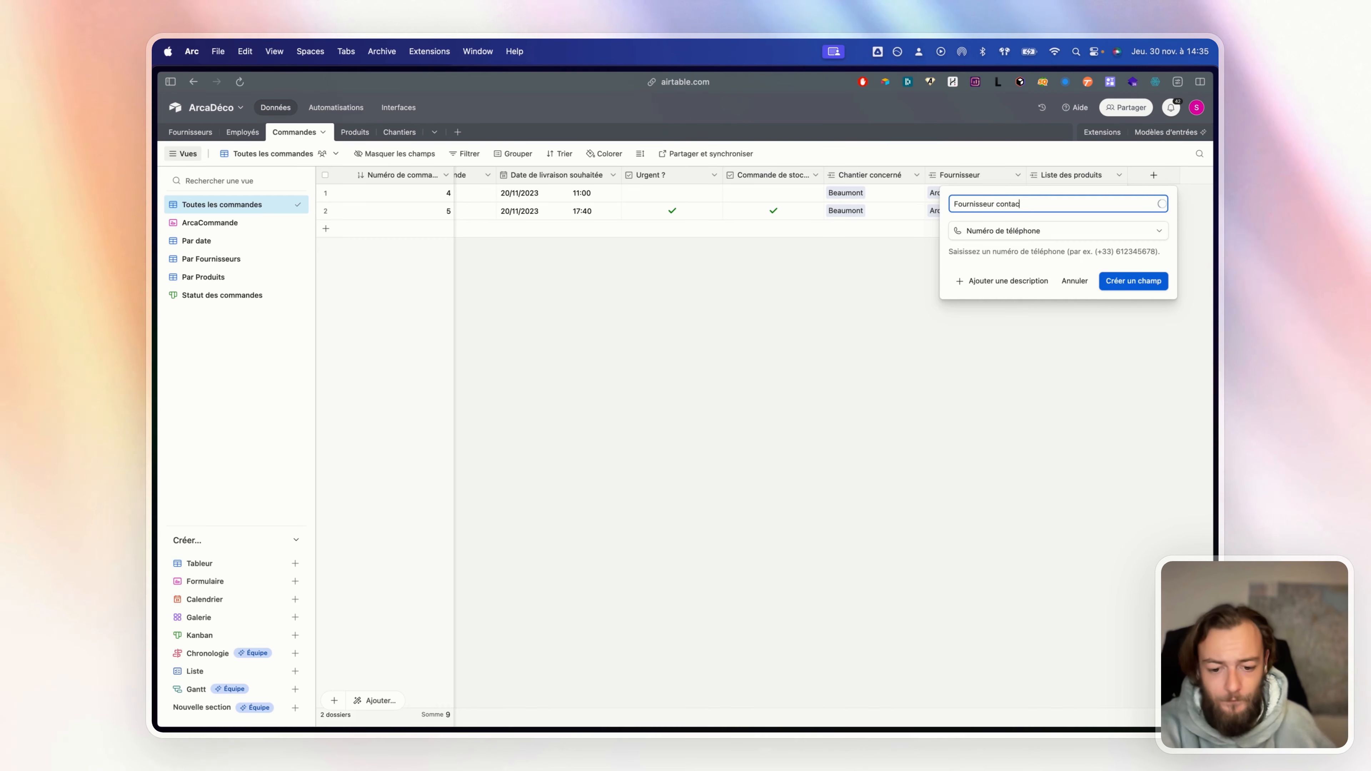
left_click(1137, 289)
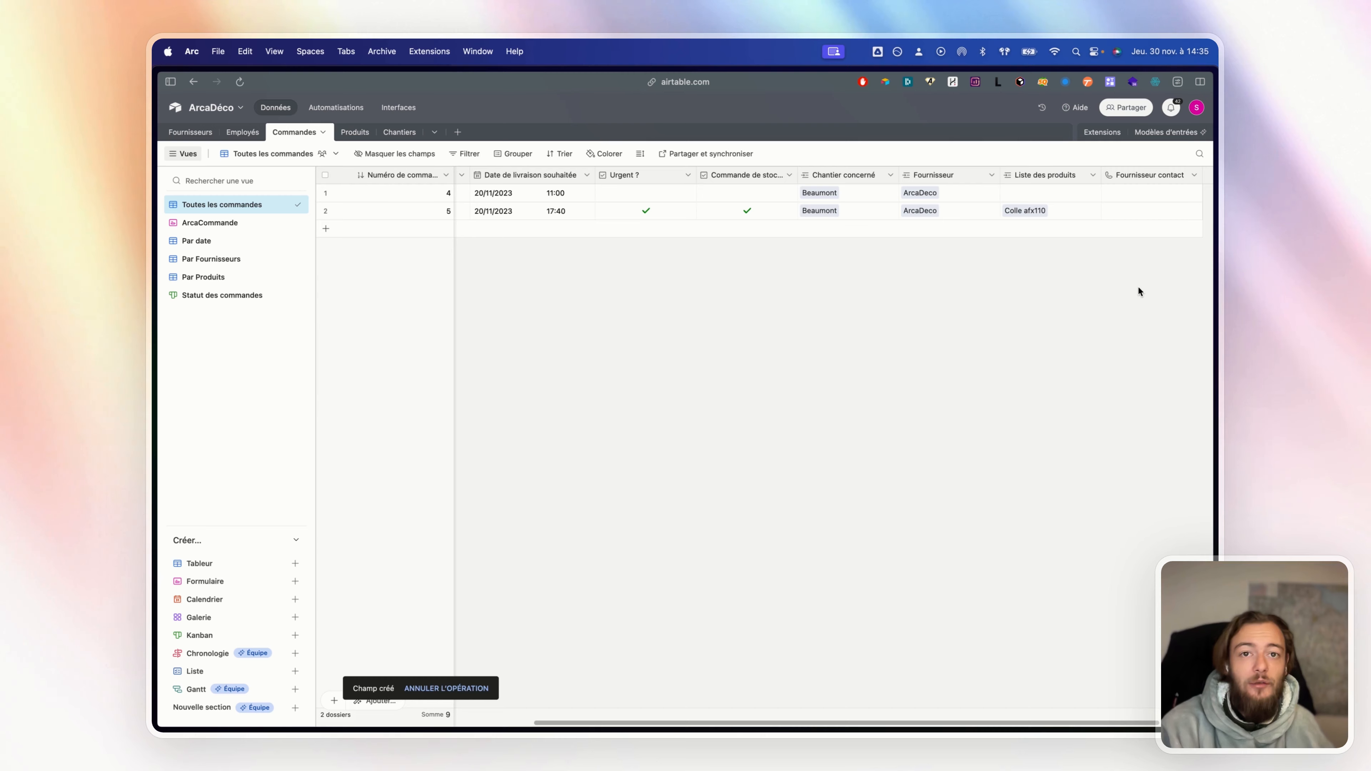
Delete the Fournisseur contact field
scroll(1138, 287, "right", 3)
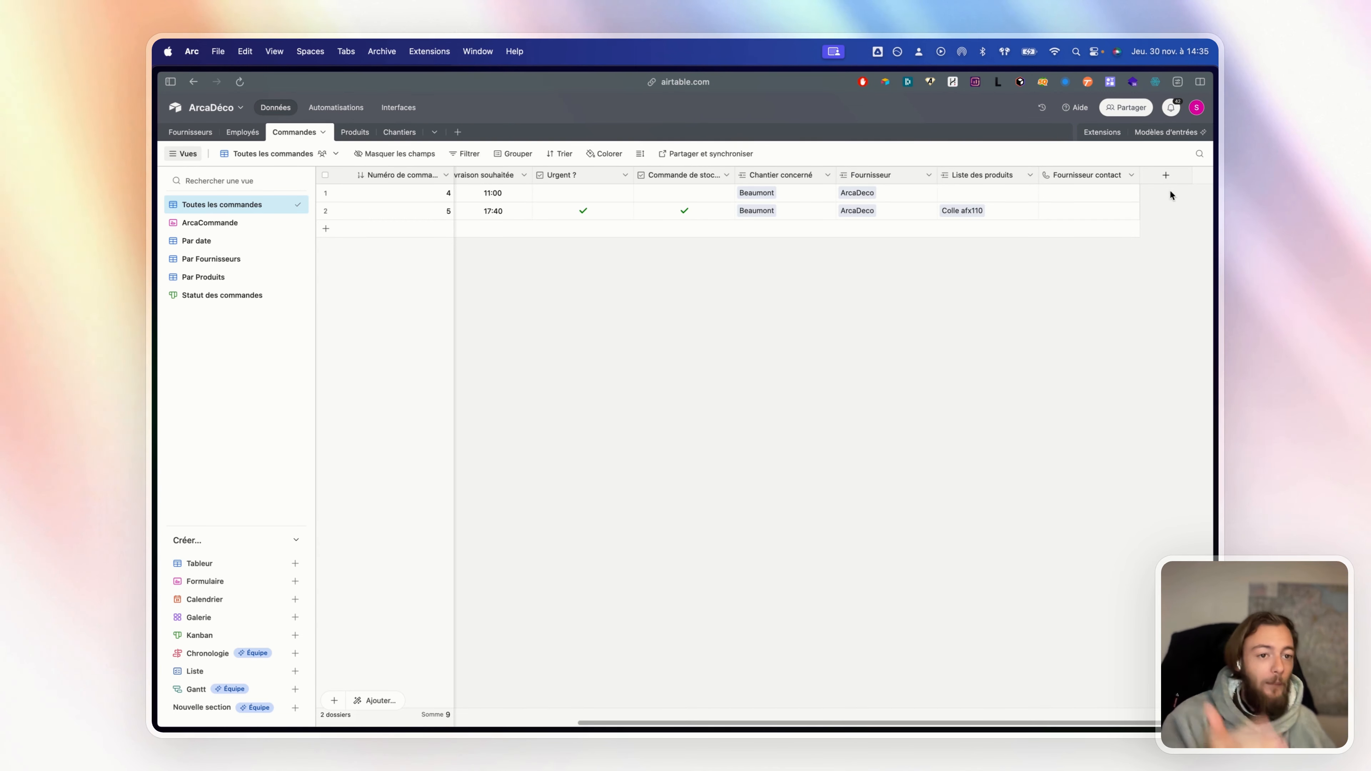
left_click(1167, 175)
left_click(735, 508)
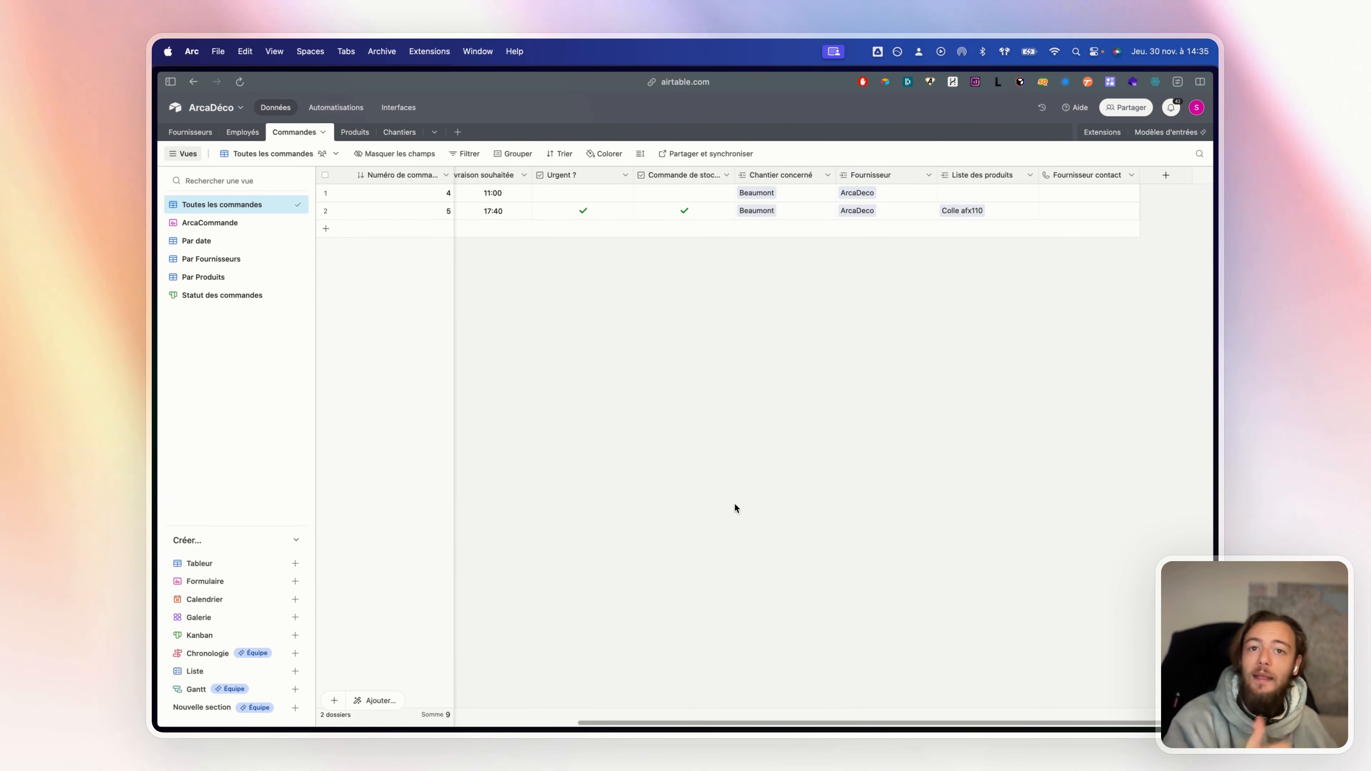
right_click(1056, 175)
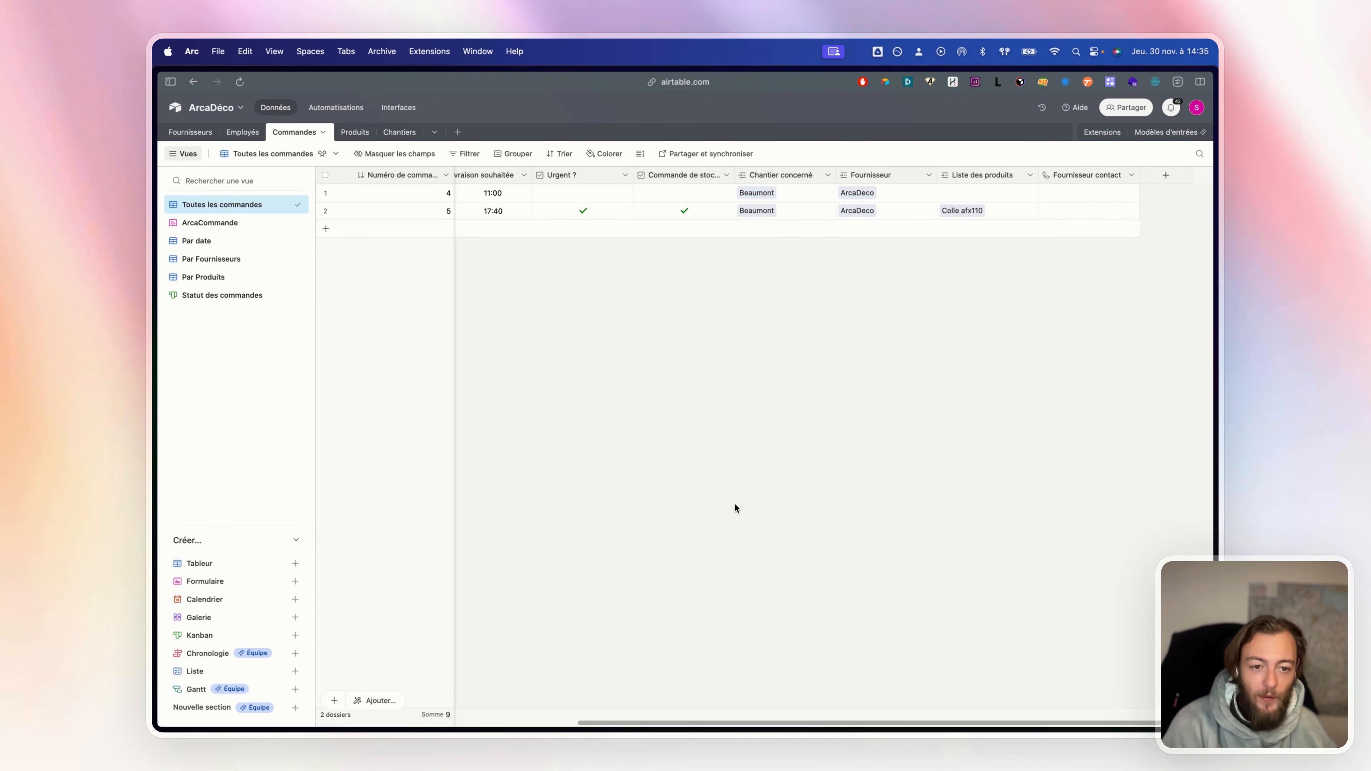
right_click(1096, 176)
left_click(1026, 477)
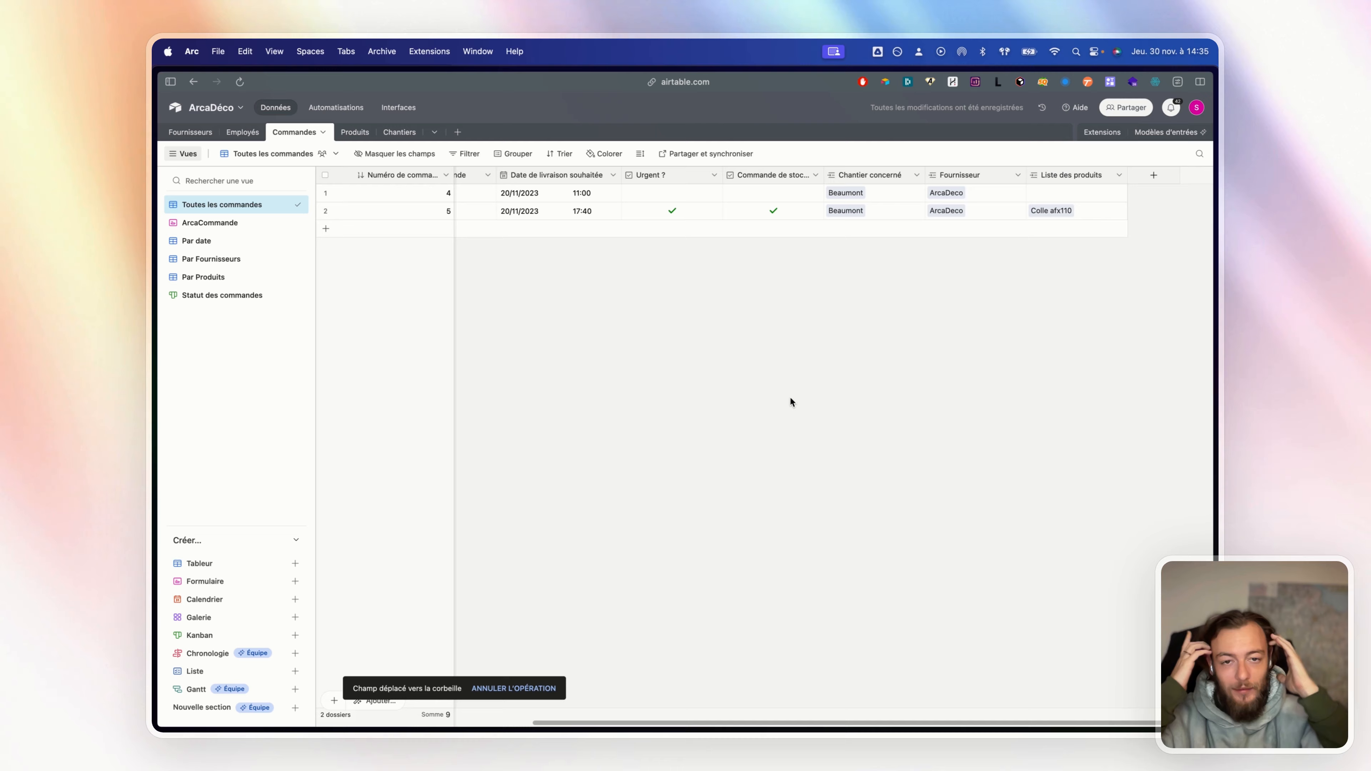
Pan the board past the Objectif note to Adhésion, Donations, Inventaire and Adhérents
mouse_move(155, 178)
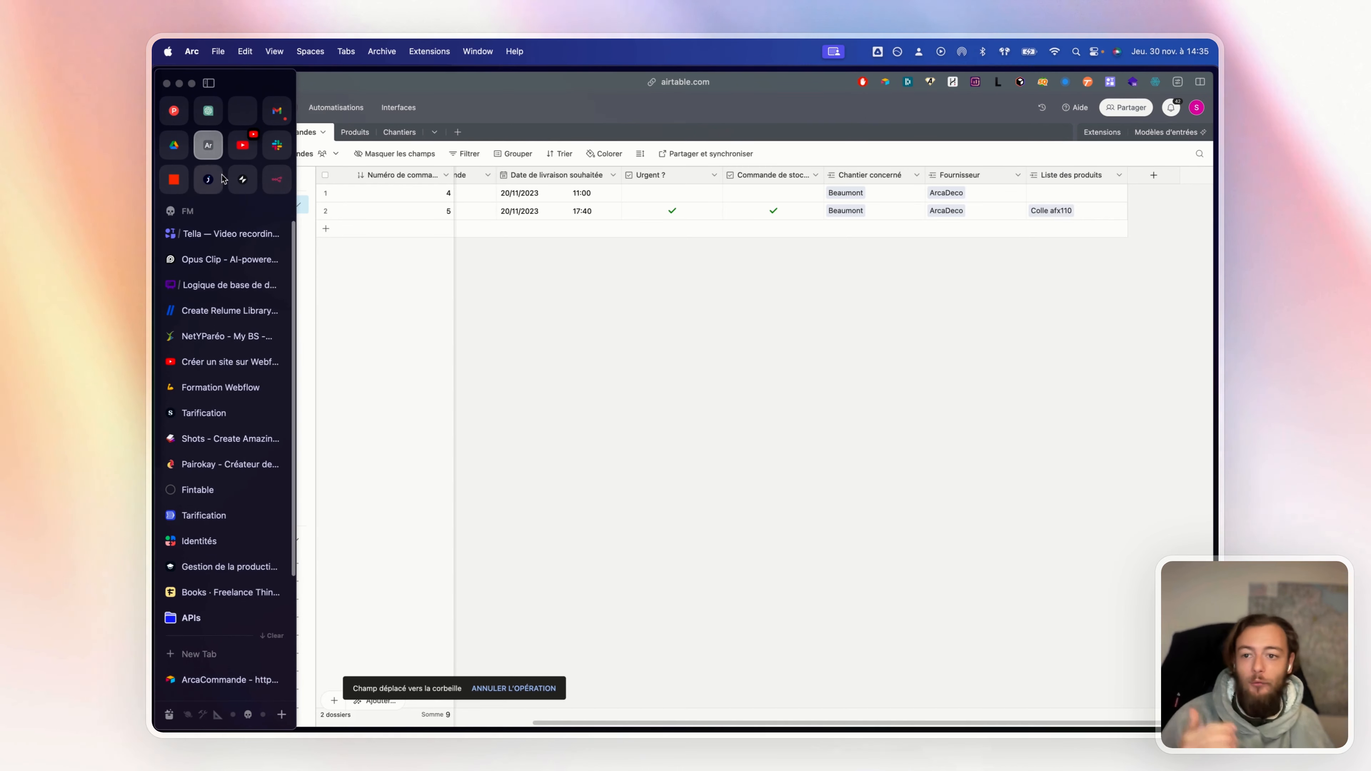
left_click(229, 284)
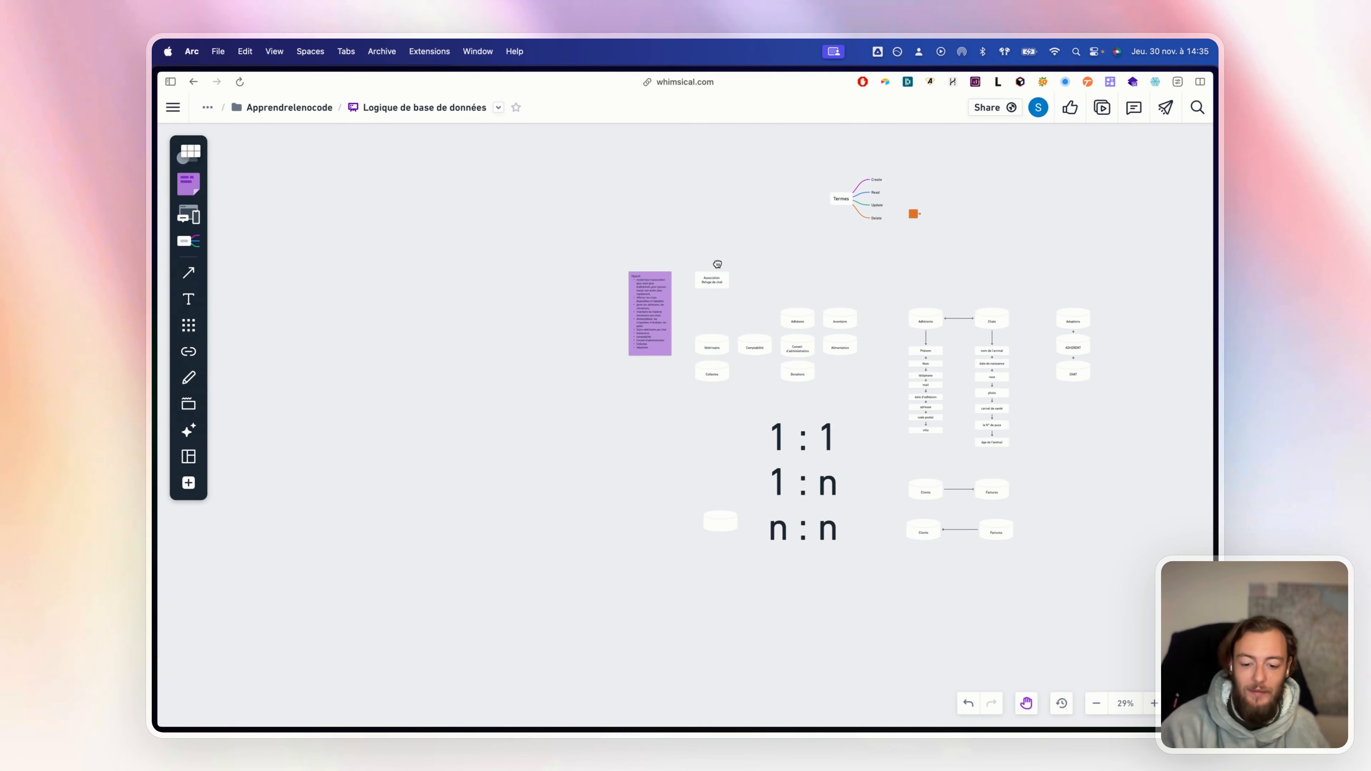
scroll(659, 305, "up", 10)
scroll(660, 308, "down", 3)
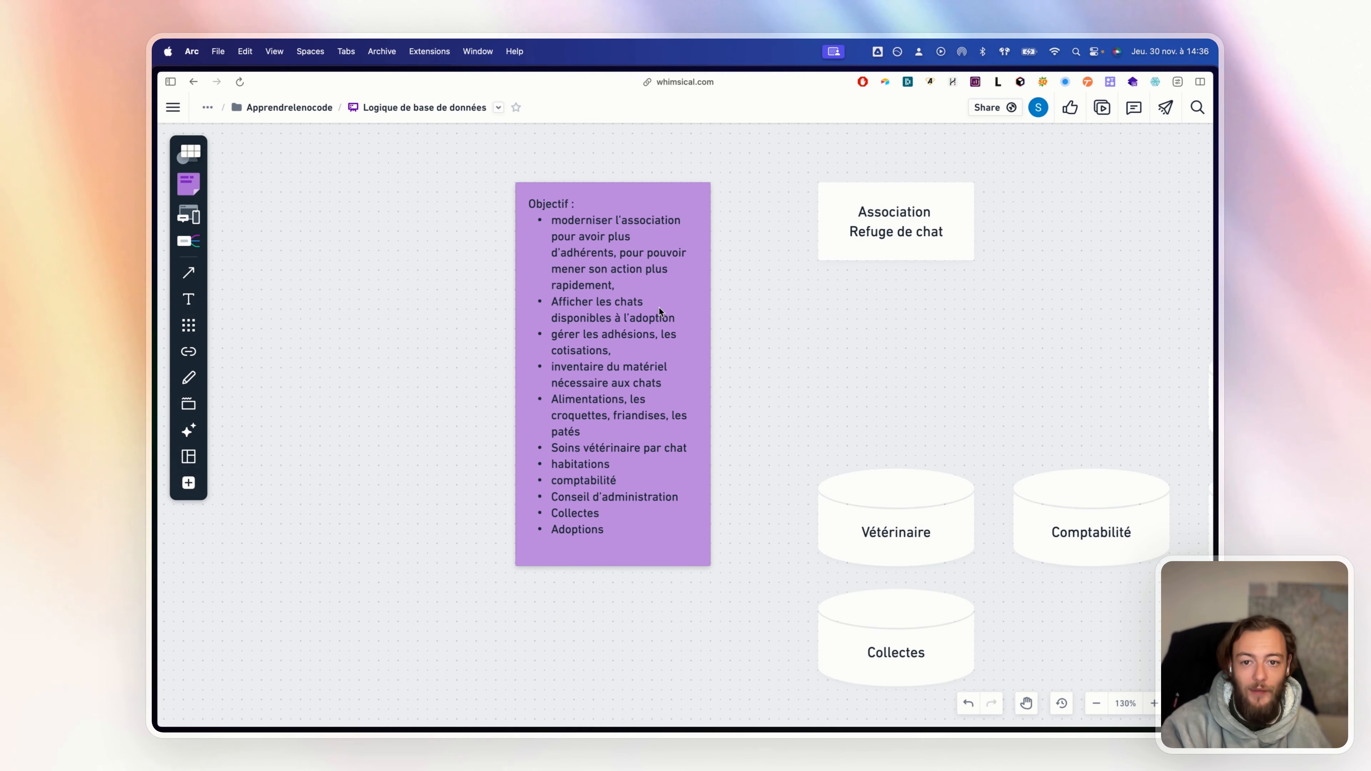
key("space")
left_click_drag(689, 315, 653, 354)
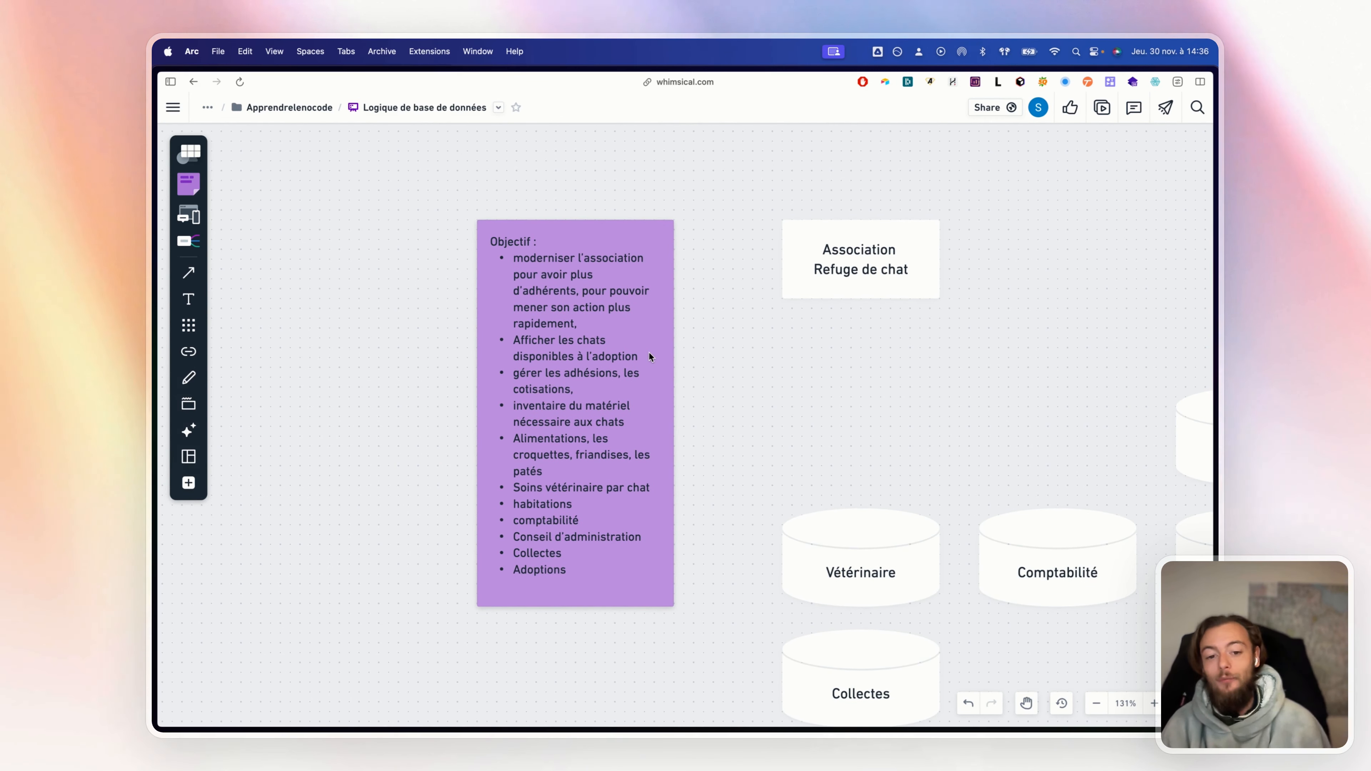
key("space")
left_click_drag(798, 451, 576, 326)
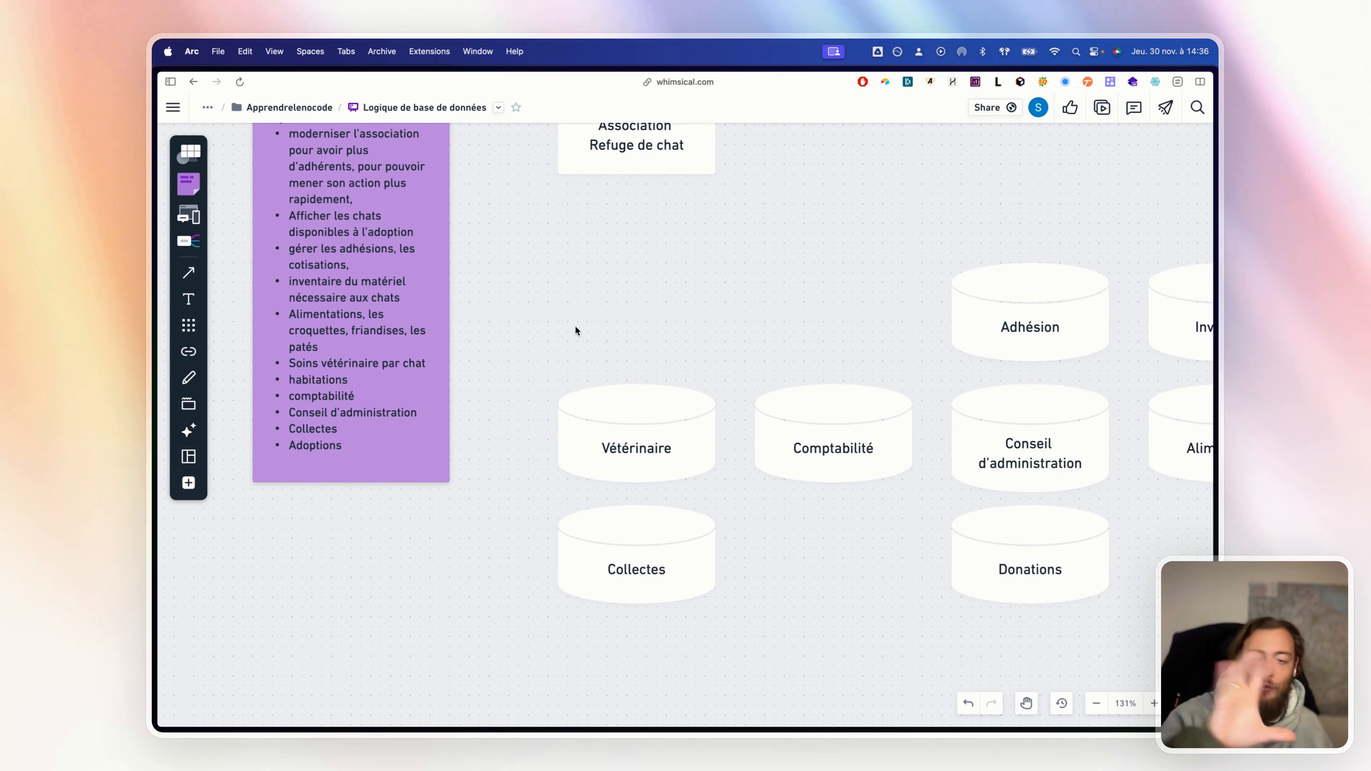
key("space")
left_click_drag(925, 371, 522, 298)
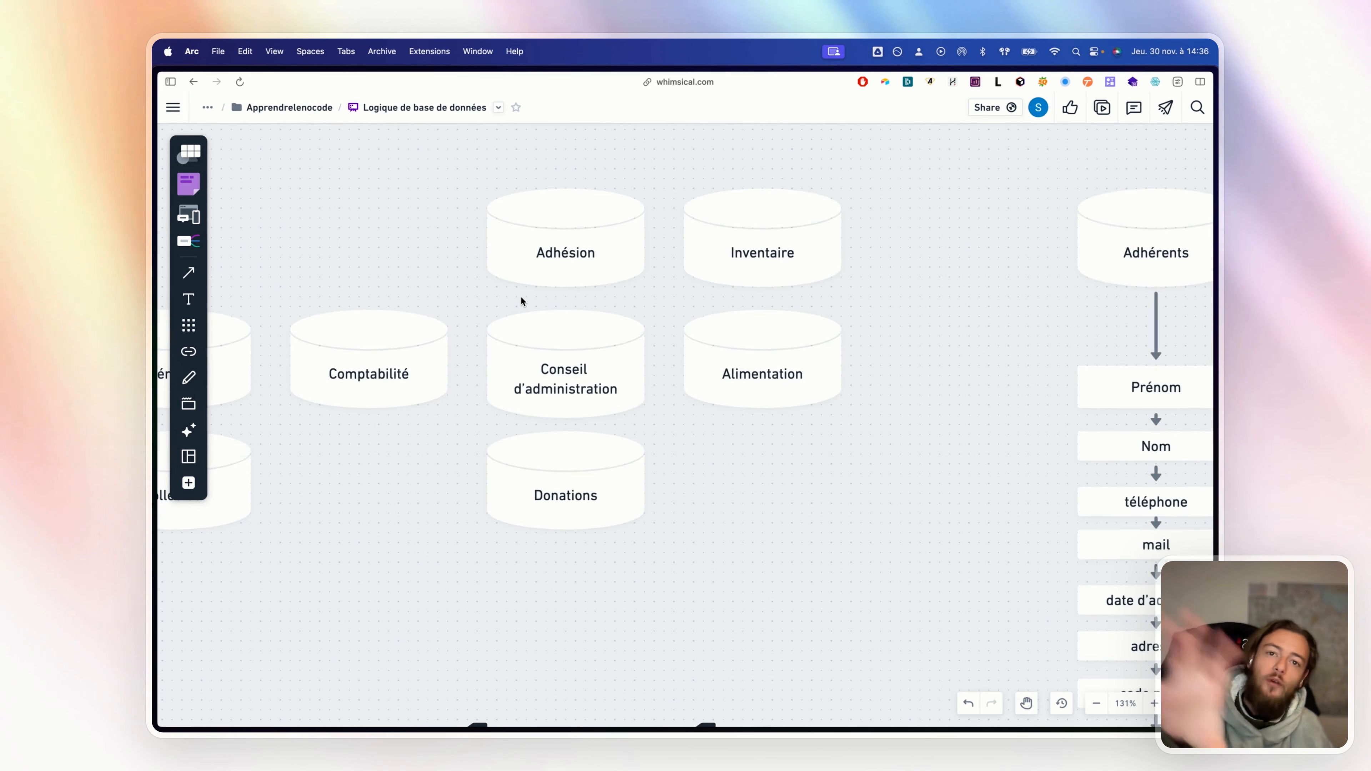
Continue panning past the Adhérents and Chats lists to the Clients–Factures relationship diagrams
key("space")
left_click_drag(958, 272, 523, 211)
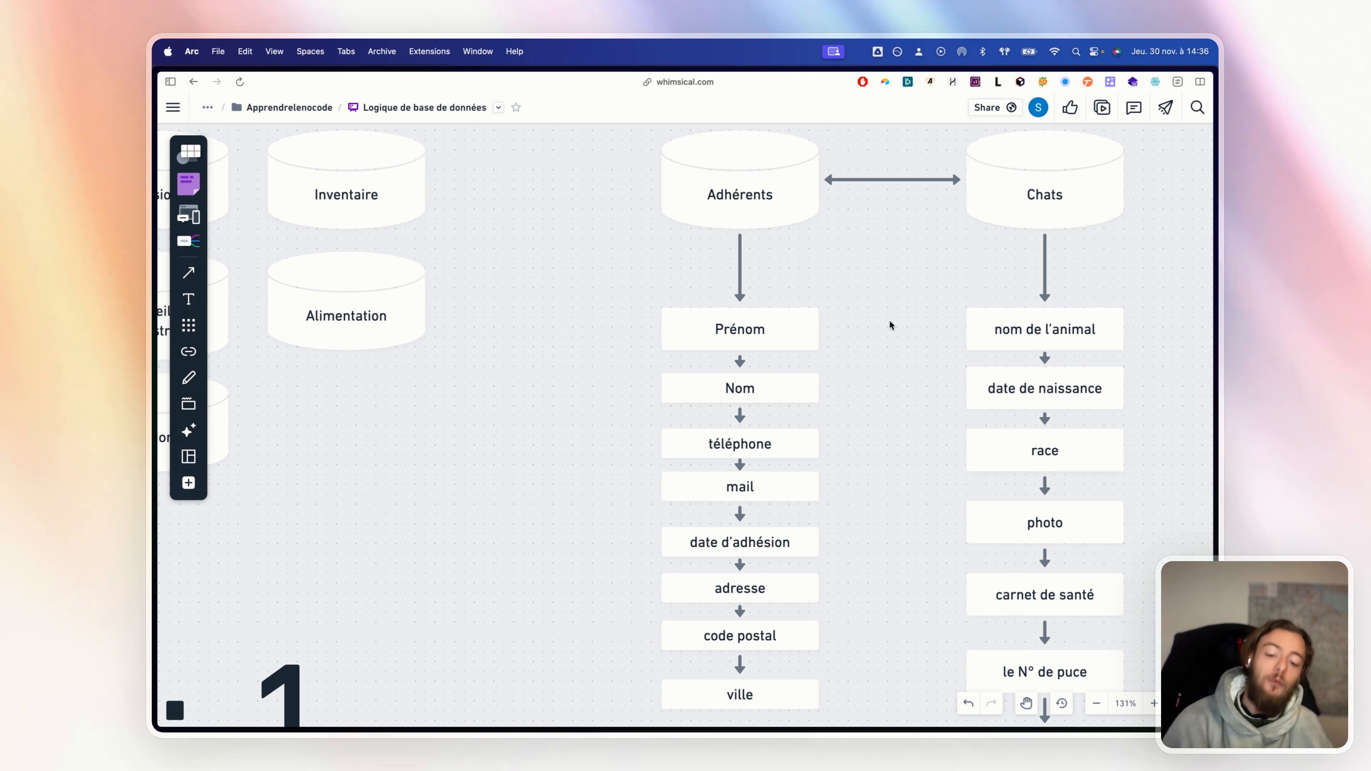
scroll(889, 321, "down", 5)
key("space")
left_click_drag(887, 366, 806, 301)
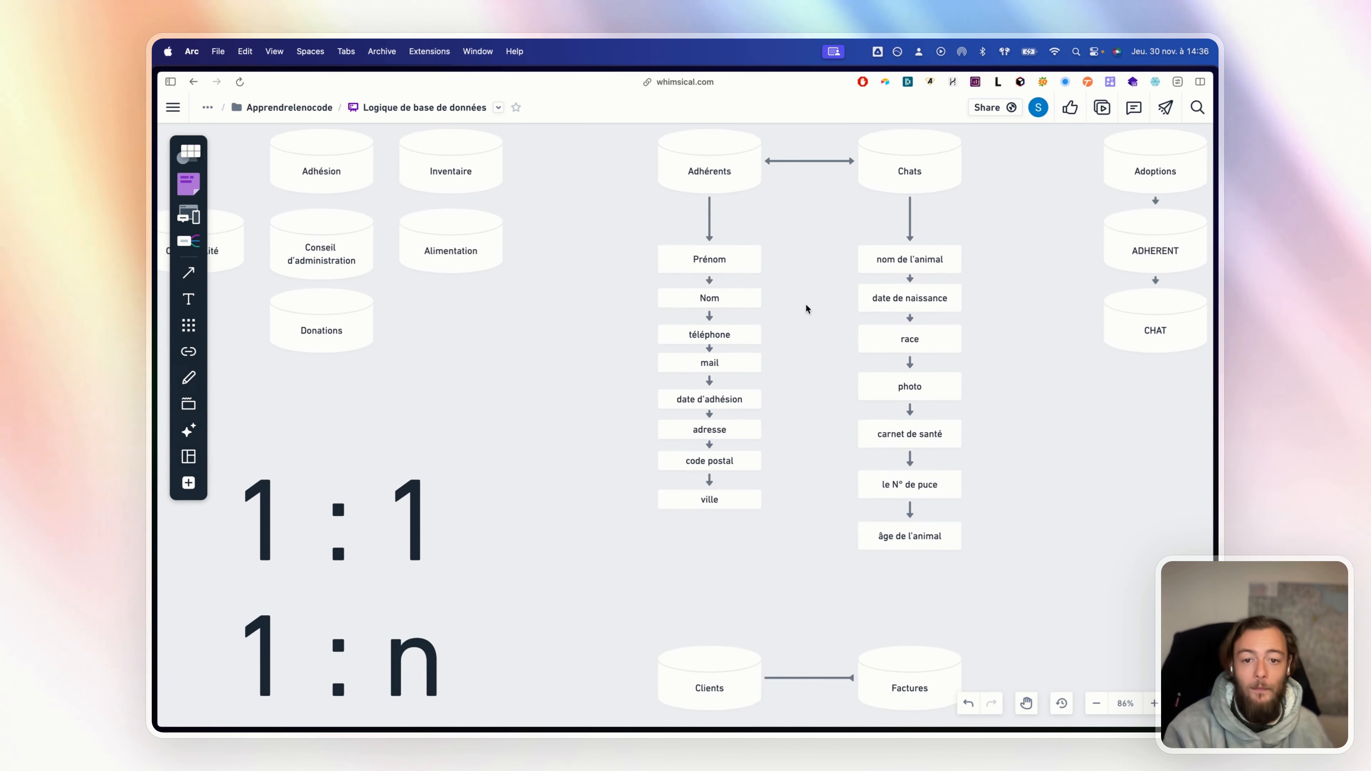
scroll(806, 303, "down", 1)
left_click_drag(788, 383, 798, 284)
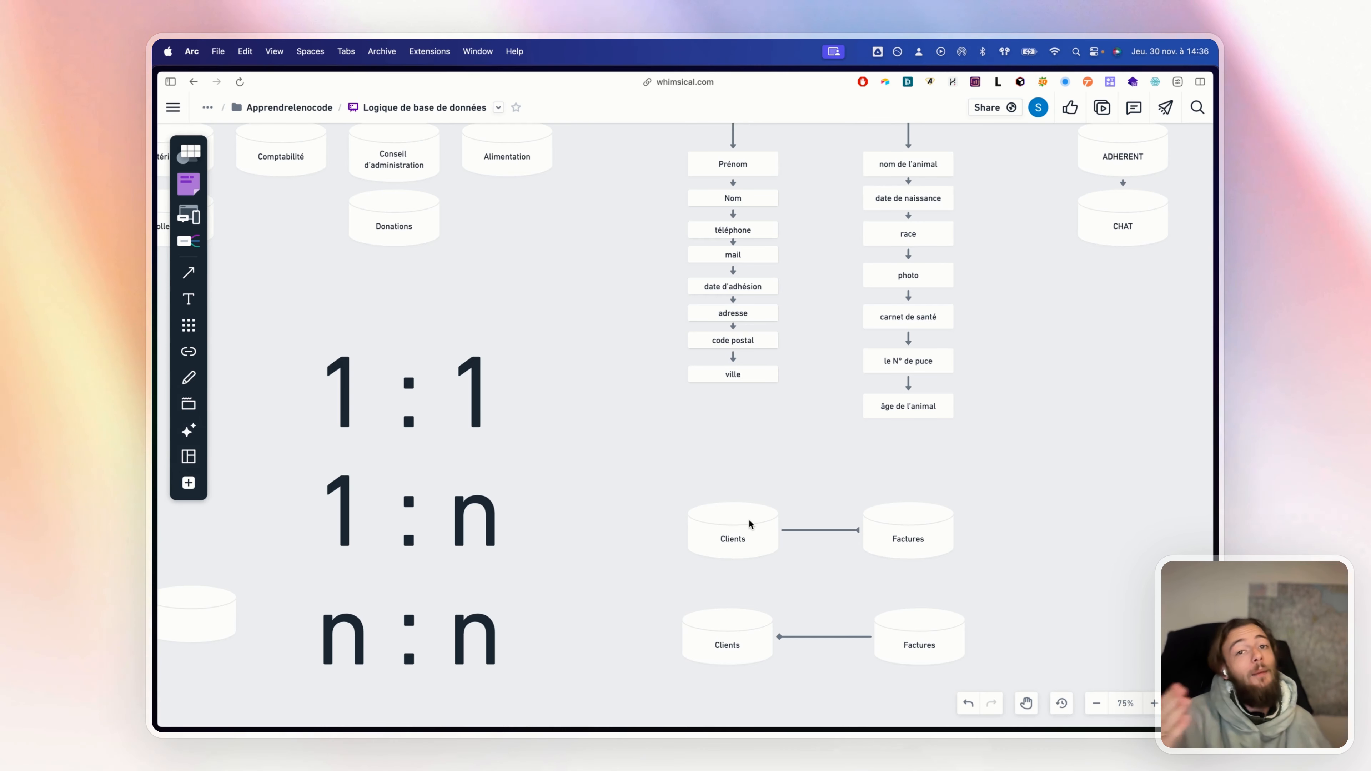
Adjust the view of the relationship diagrams, then go back to the Airtable Commandes grid
scroll(821, 583, "down", 2)
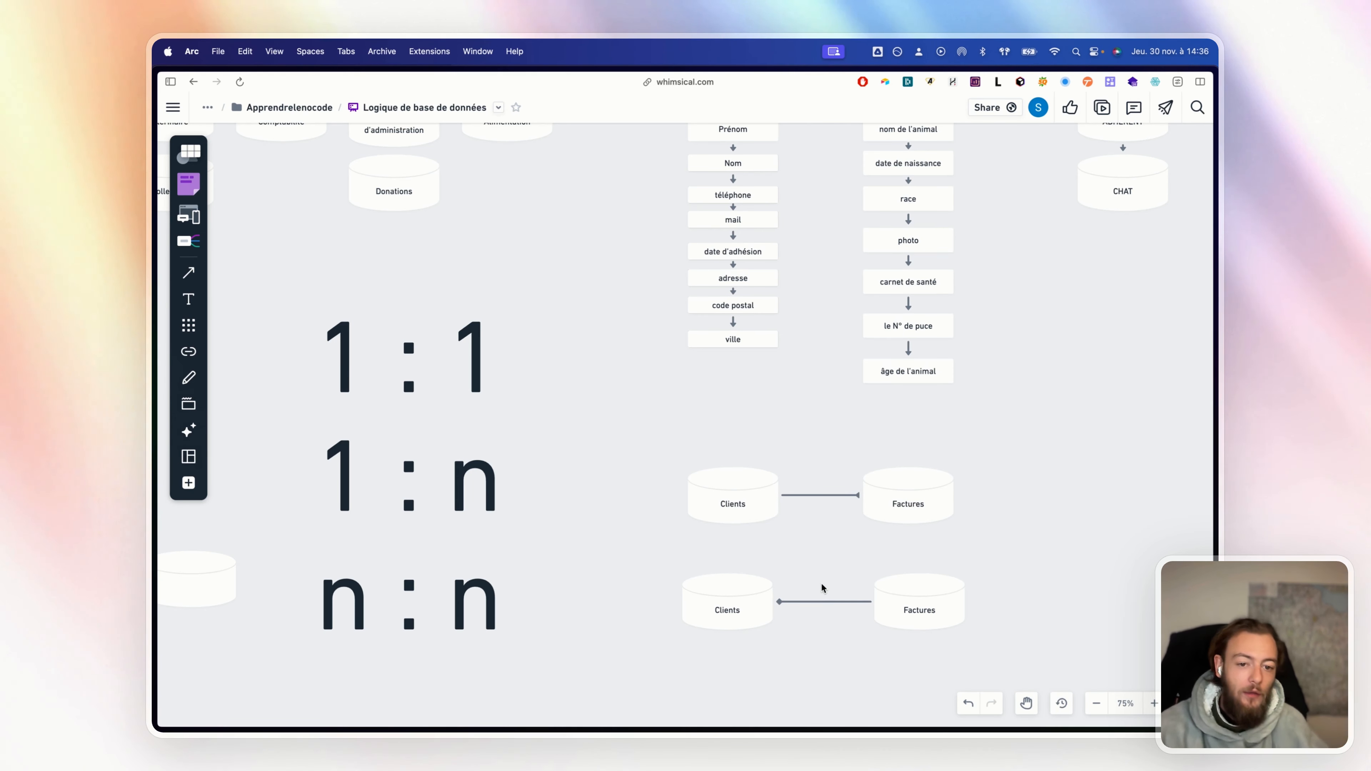
scroll(1024, 474, "down", 1)
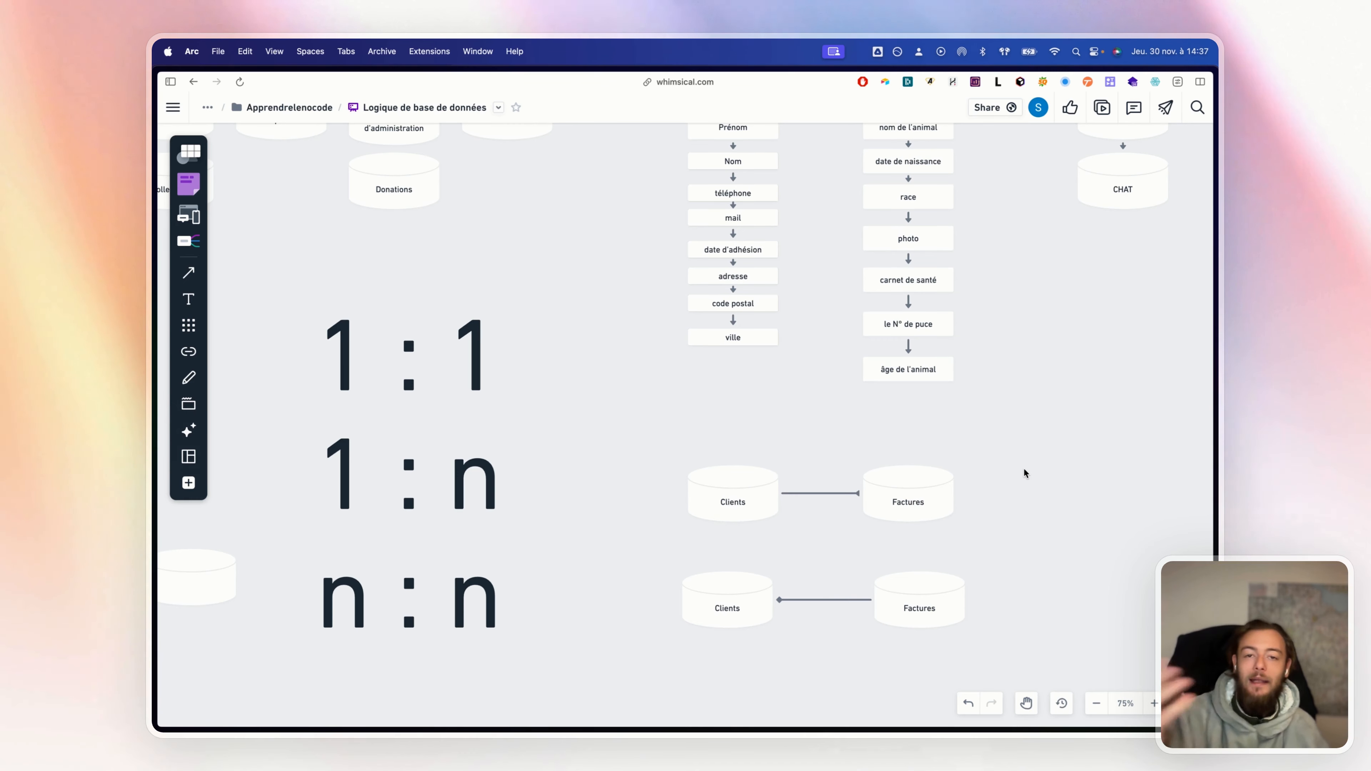
left_click_drag(1024, 468, 1034, 439)
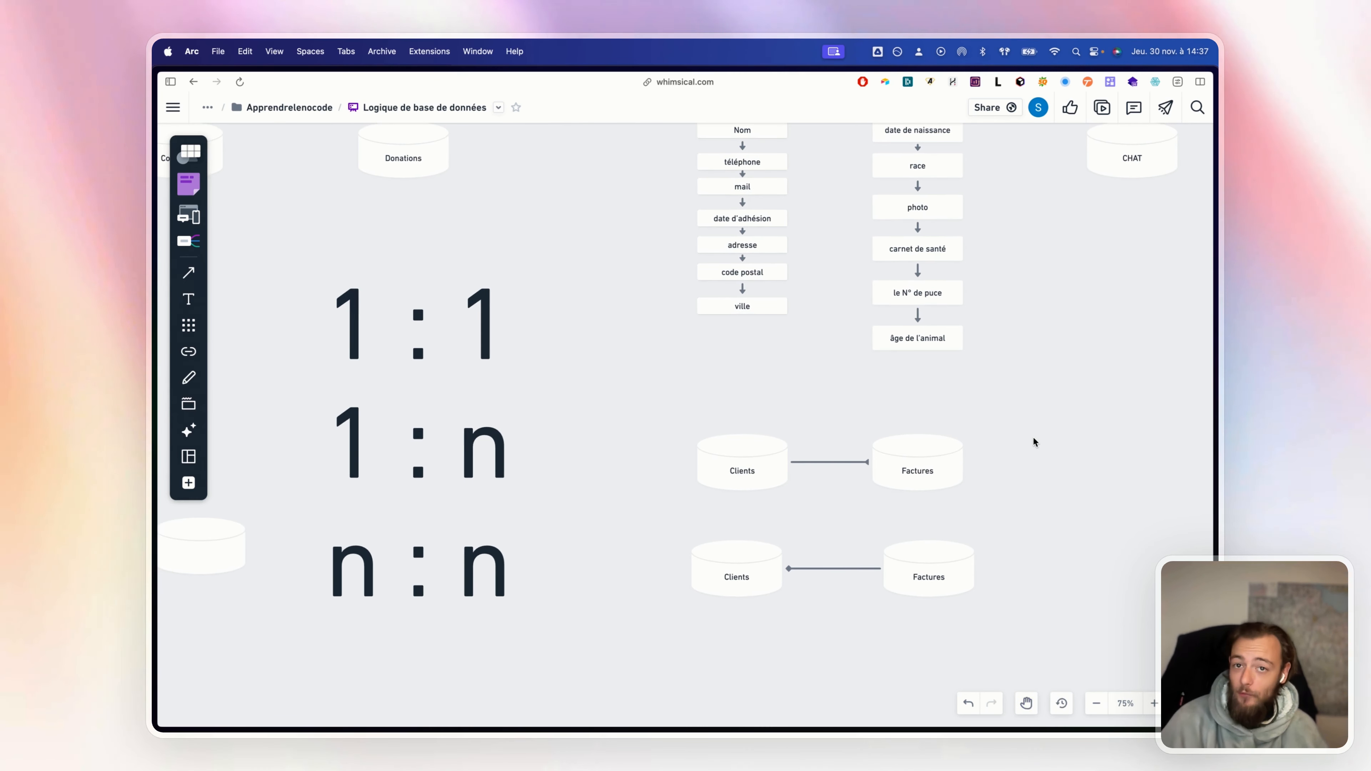
scroll(1034, 438, "up", 10)
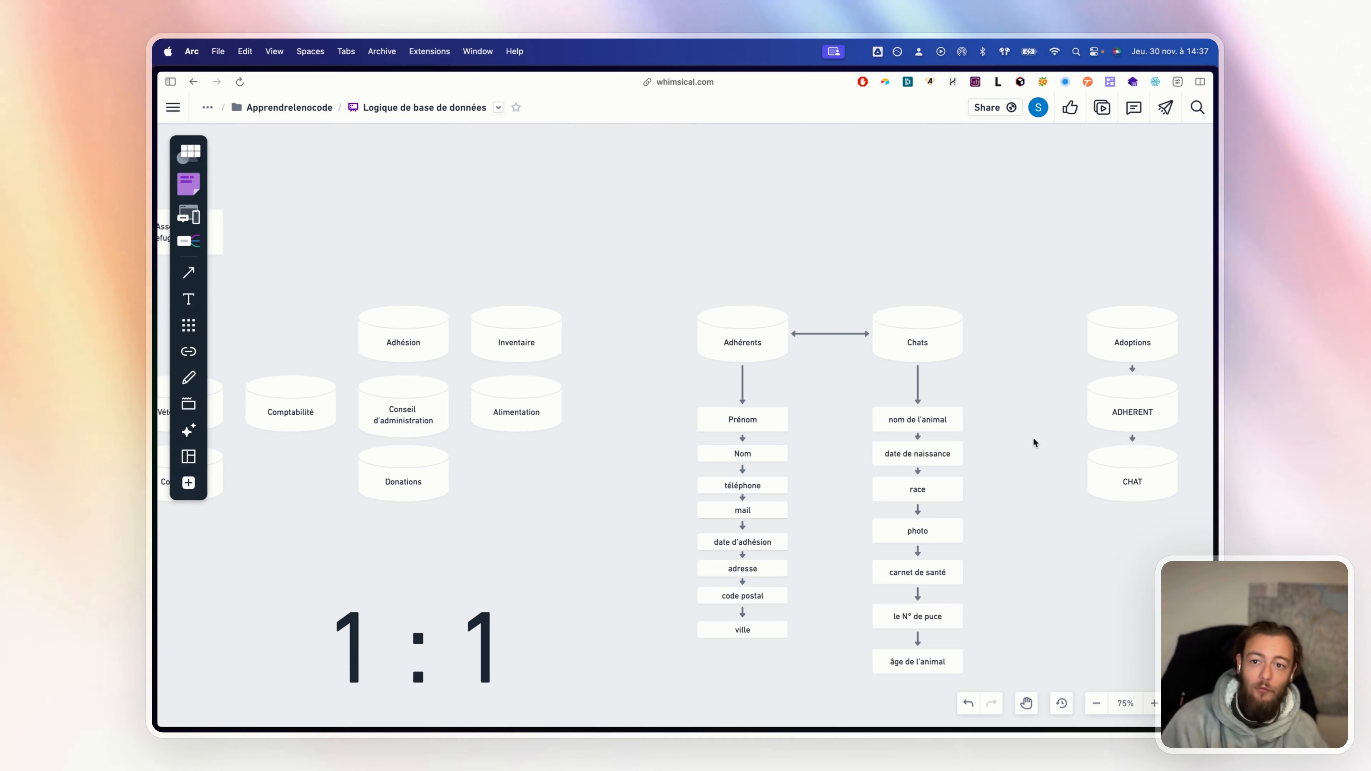
mouse_move(206, 262)
left_click(209, 144)
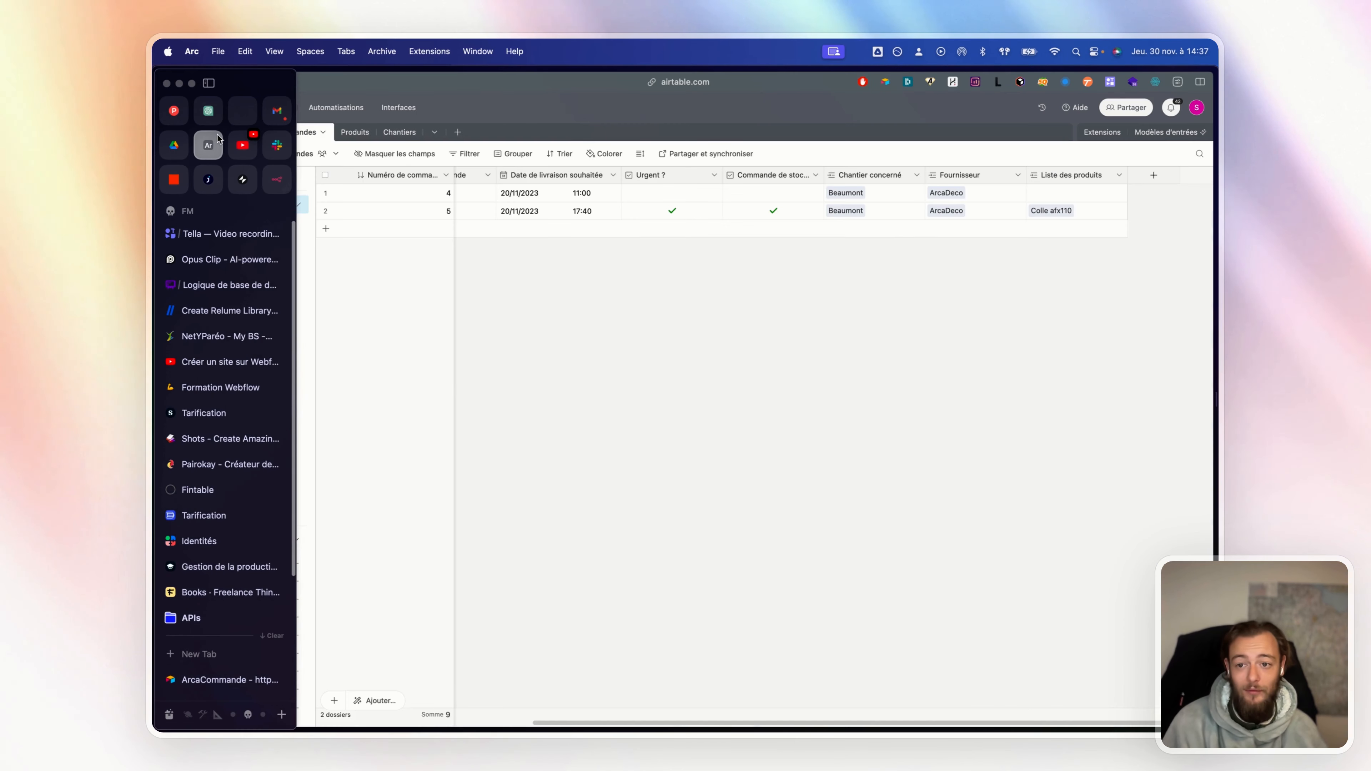